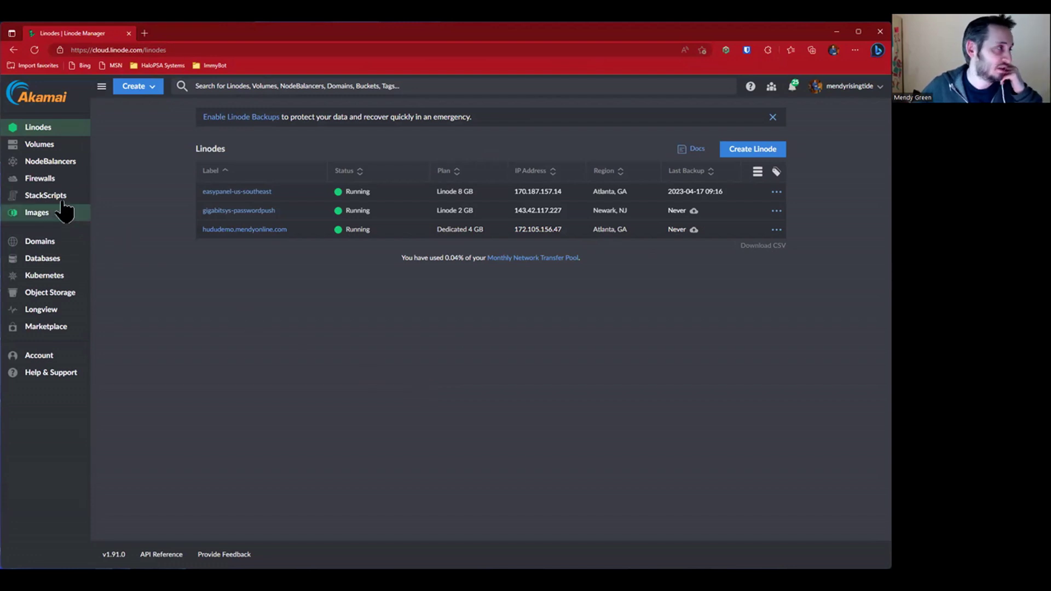
# - Start a new Linode built from the Easypanel marketplace app
pyautogui.click(260, 191)
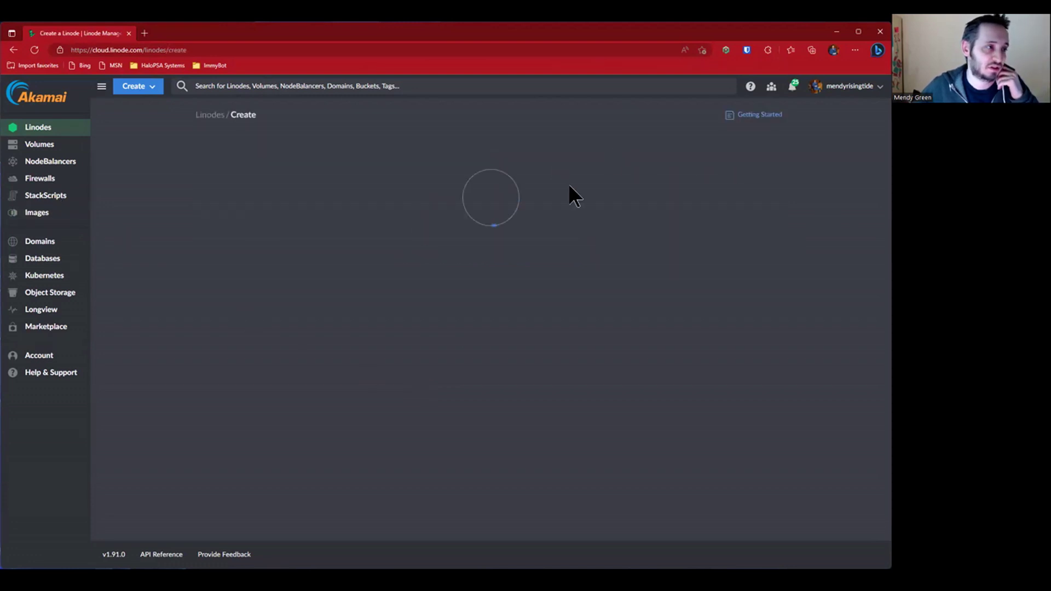
pyautogui.click(292, 200)
pyautogui.click(275, 136)
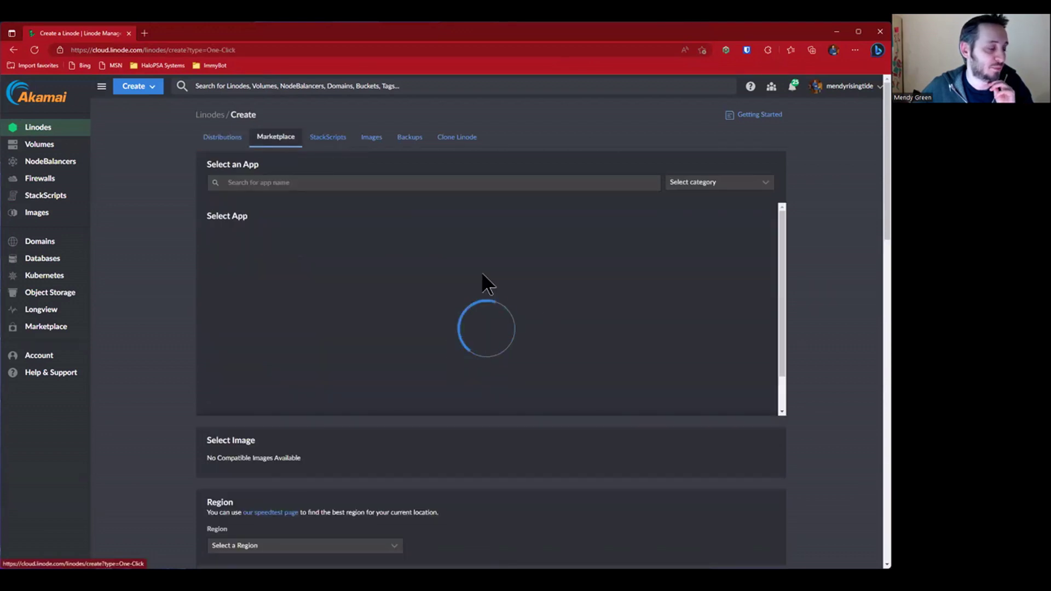
pyautogui.click(491, 184)
pyautogui.write('easypanel')
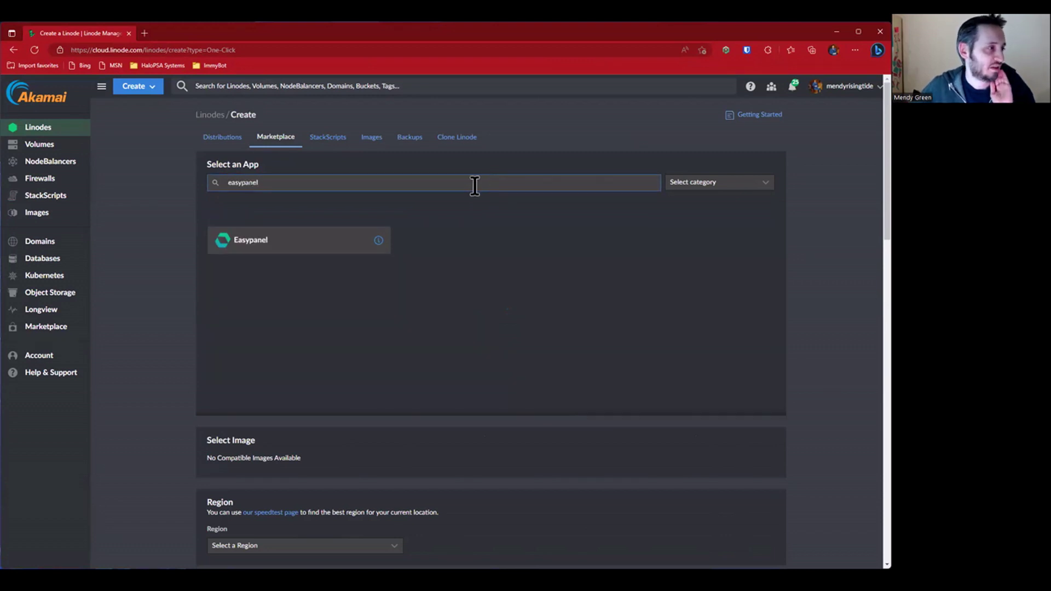
pyautogui.click(345, 244)
# - Choose the Shared CPU Linode 4 GB plan
pyautogui.scroll(-4, 521, 296)
pyautogui.scroll(-1, 521, 294)
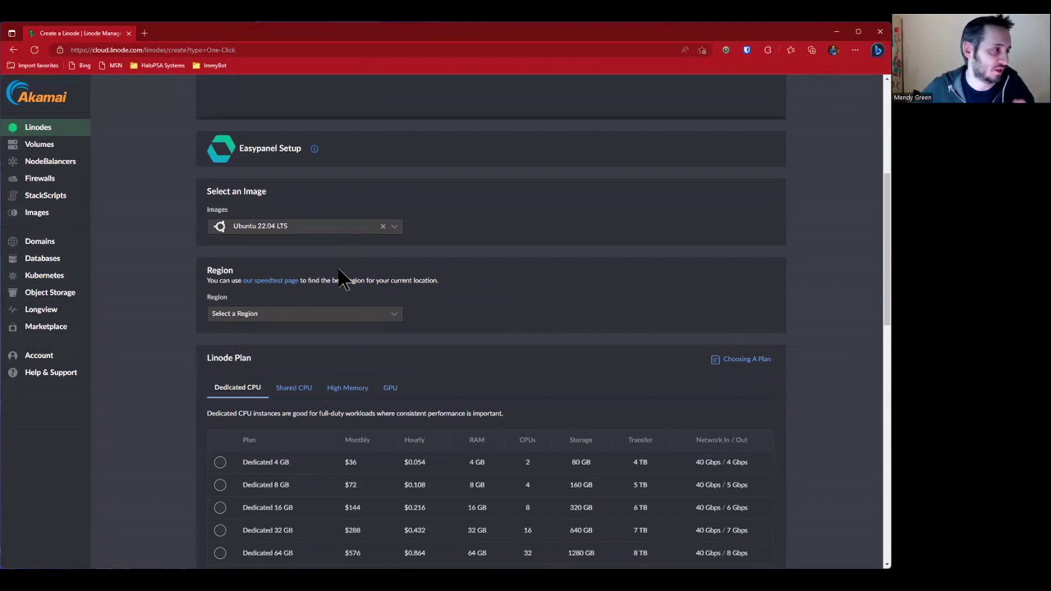
pyautogui.scroll(-3, 342, 243)
pyautogui.click(294, 239)
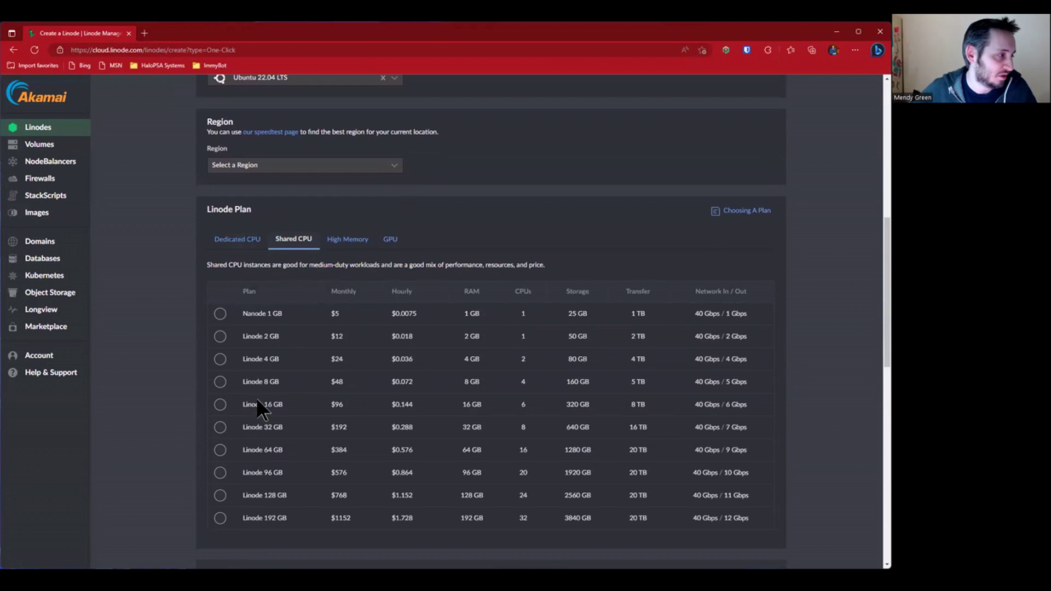
pyautogui.click(219, 360)
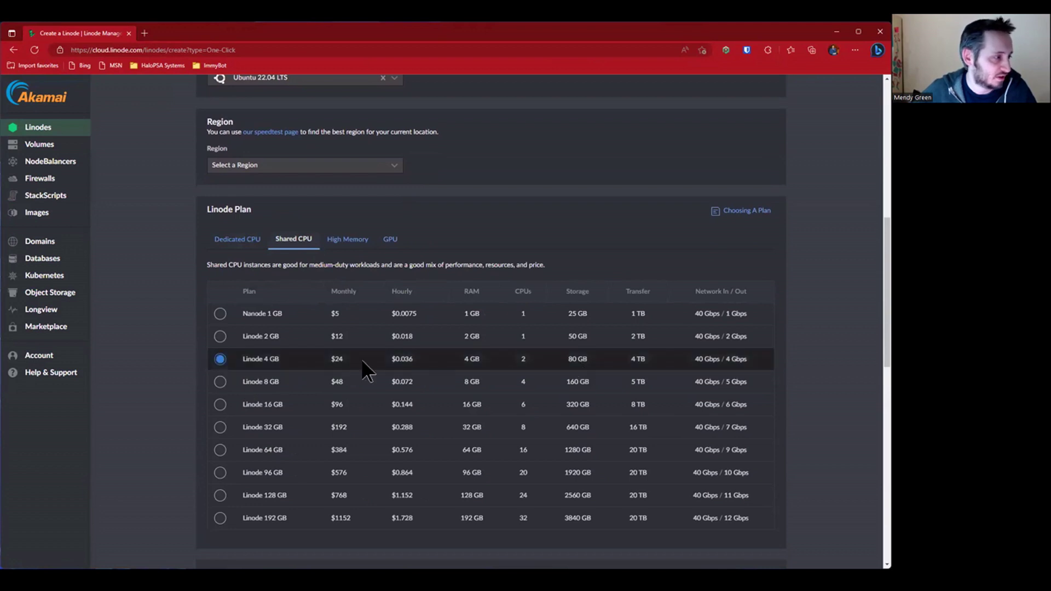
pyautogui.scroll(-6, 493, 345)
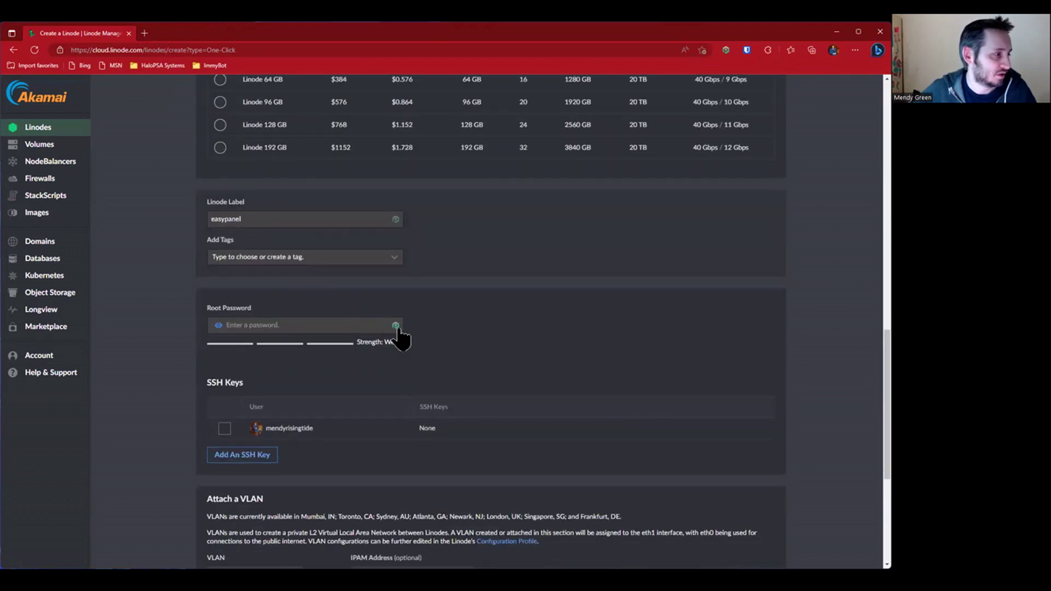
# - Generate a 32-character password in Psono and save it as a cloud.linode.com entry
pyautogui.click(397, 327)
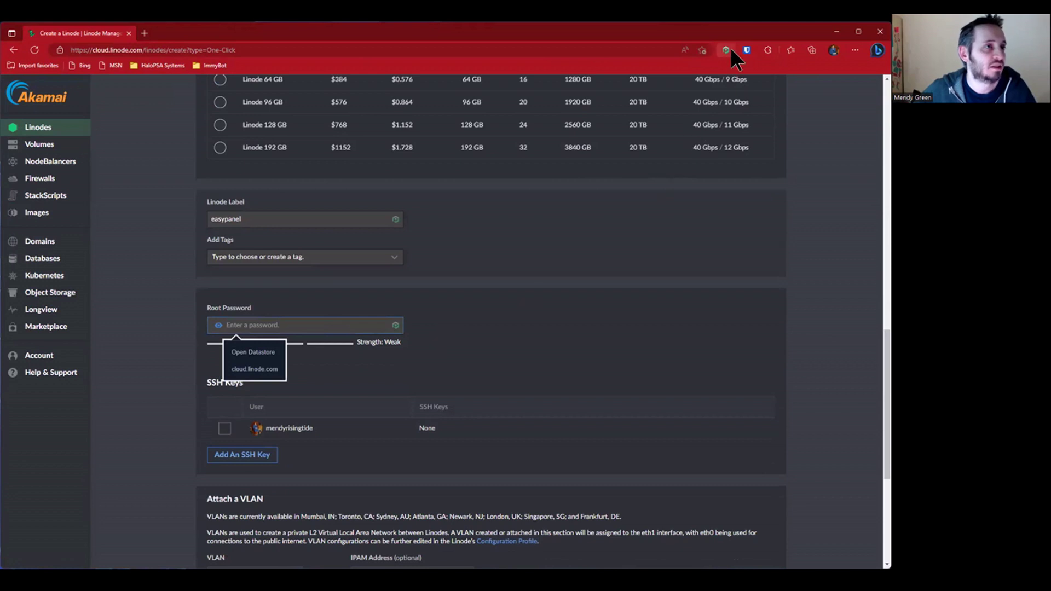
pyautogui.hotkey('alt', 'shift', 'p')
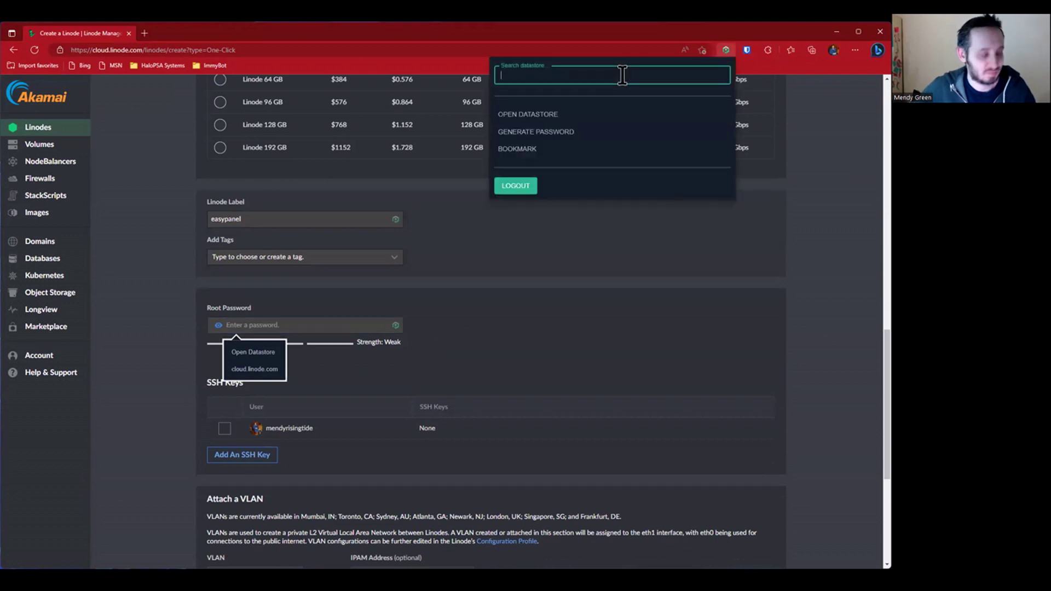
pyautogui.write('mgmt')
pyautogui.hotkey('ctrl', 'a')
pyautogui.press('BackSpace')
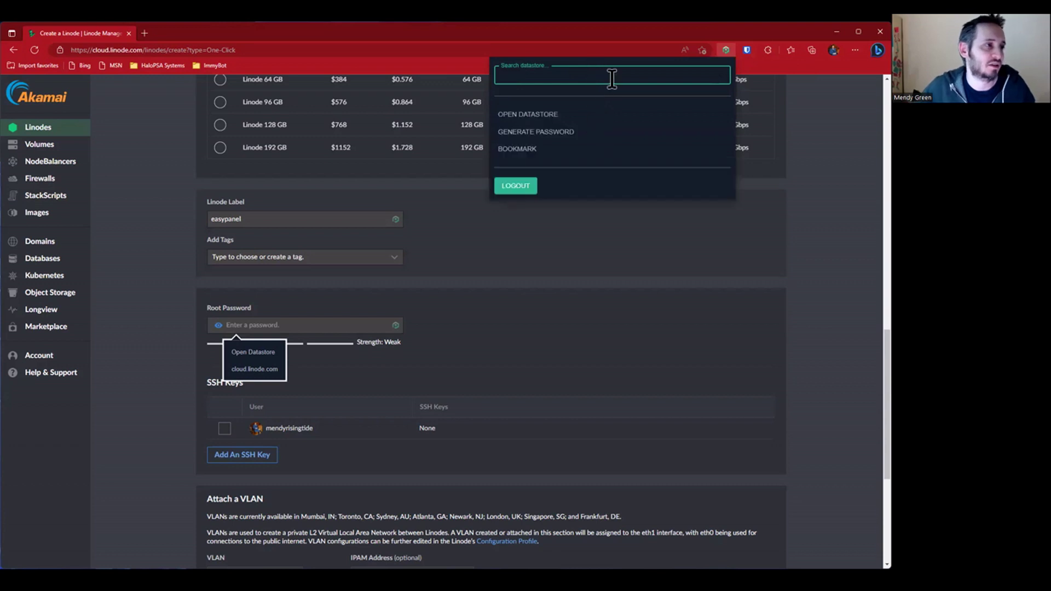
pyautogui.click(557, 136)
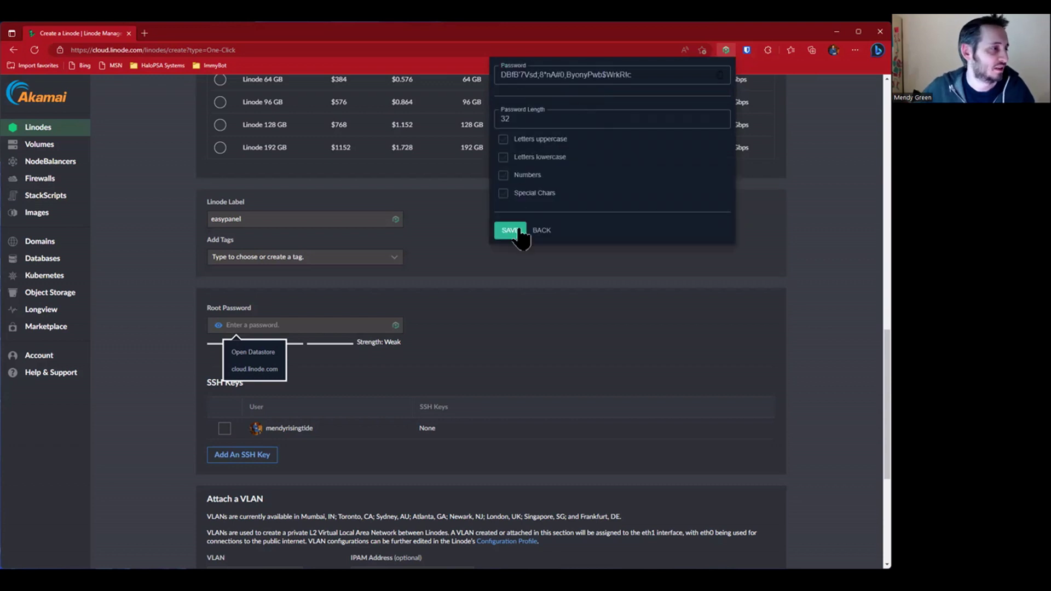
pyautogui.click(510, 230)
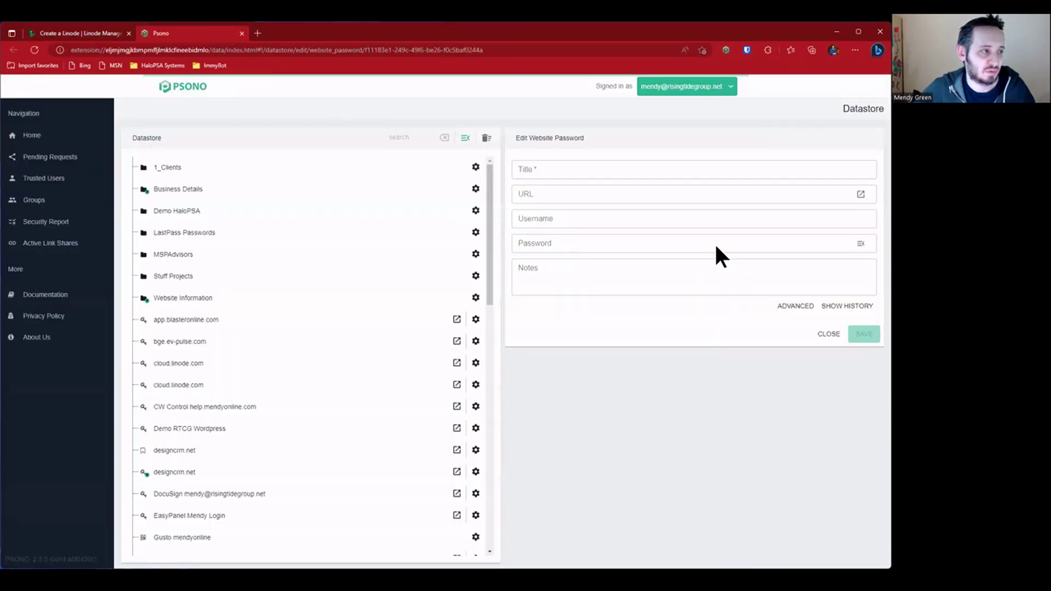
# - Change the entry's username to root and copy the password
pyautogui.doubleClick(829, 217)
pyautogui.write('root')
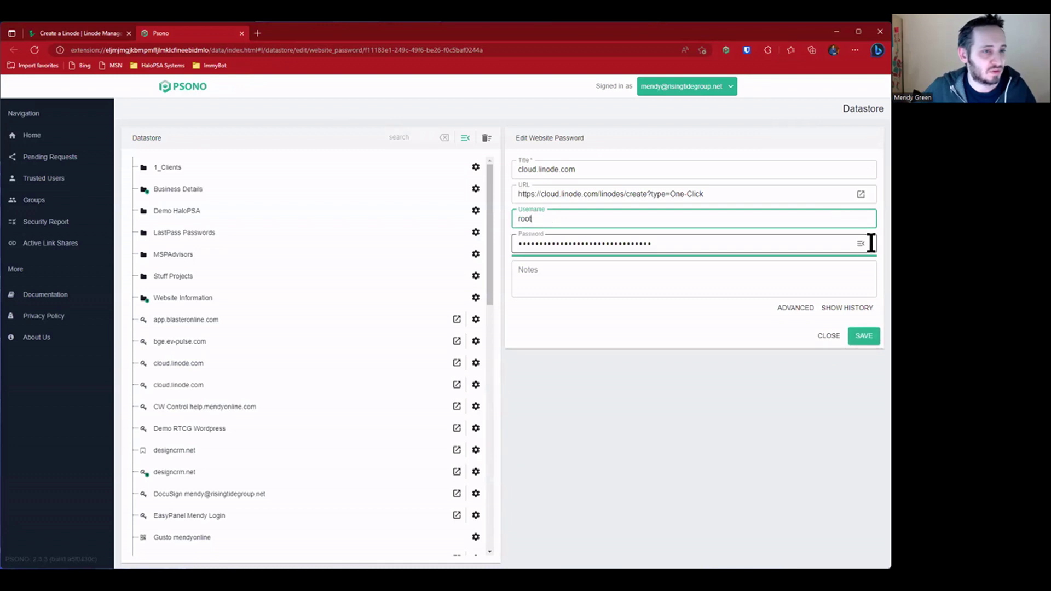
pyautogui.click(860, 244)
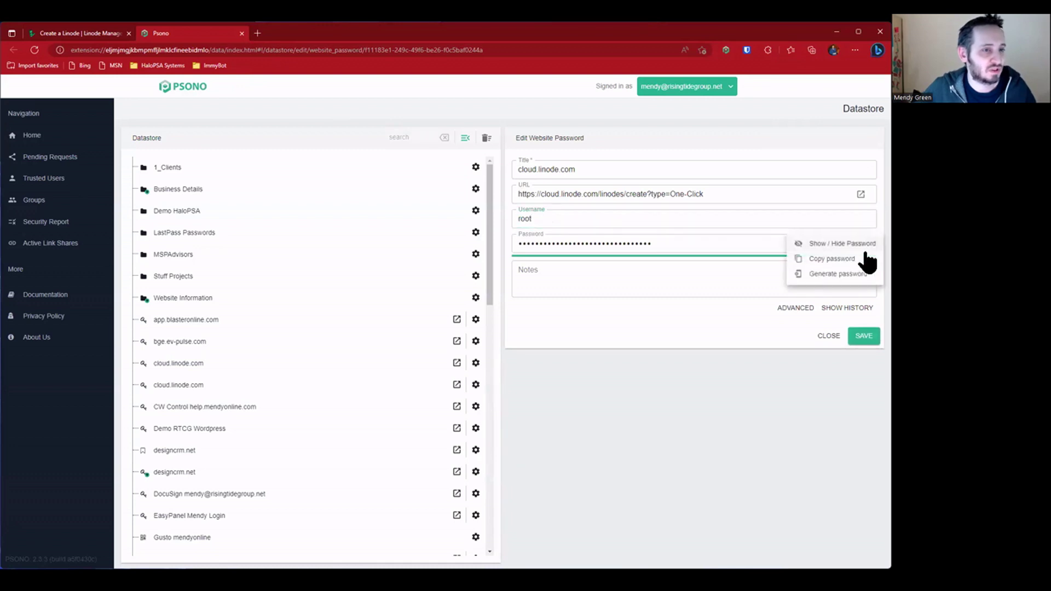
pyautogui.click(862, 259)
pyautogui.click(68, 30)
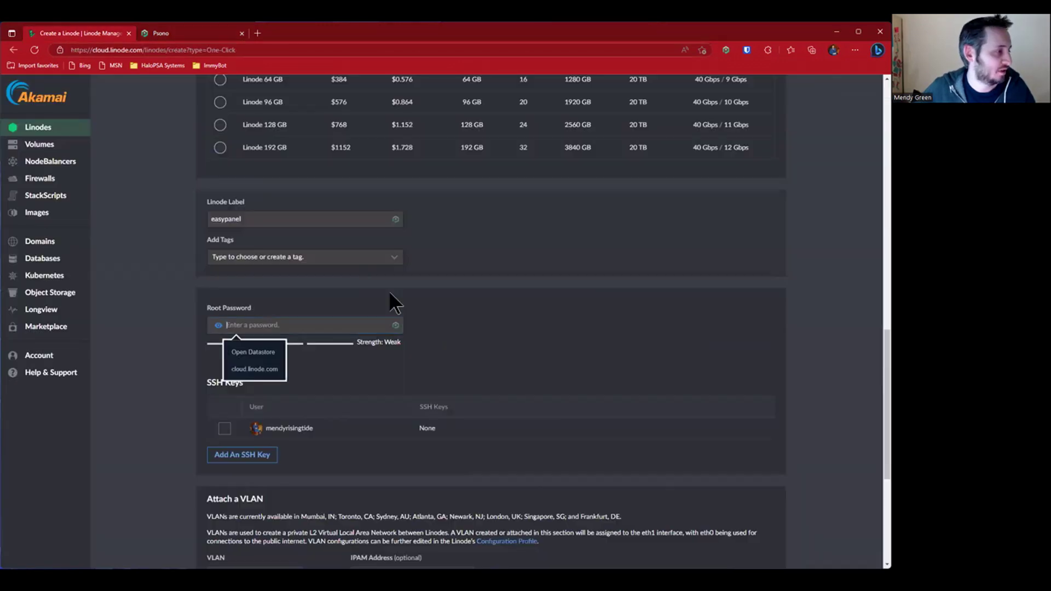
# - Paste the copied password as the Linode root password and submit
pyautogui.click(378, 325)
pyautogui.hotkey('ctrl', 'v')
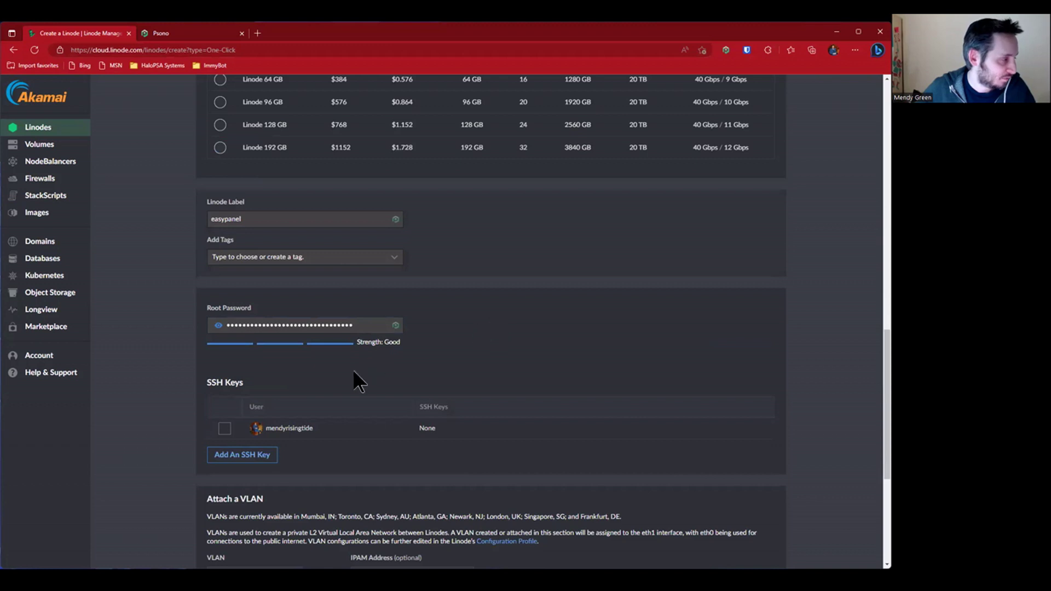
pyautogui.scroll(-3, 340, 395)
pyautogui.scroll(-2, 323, 405)
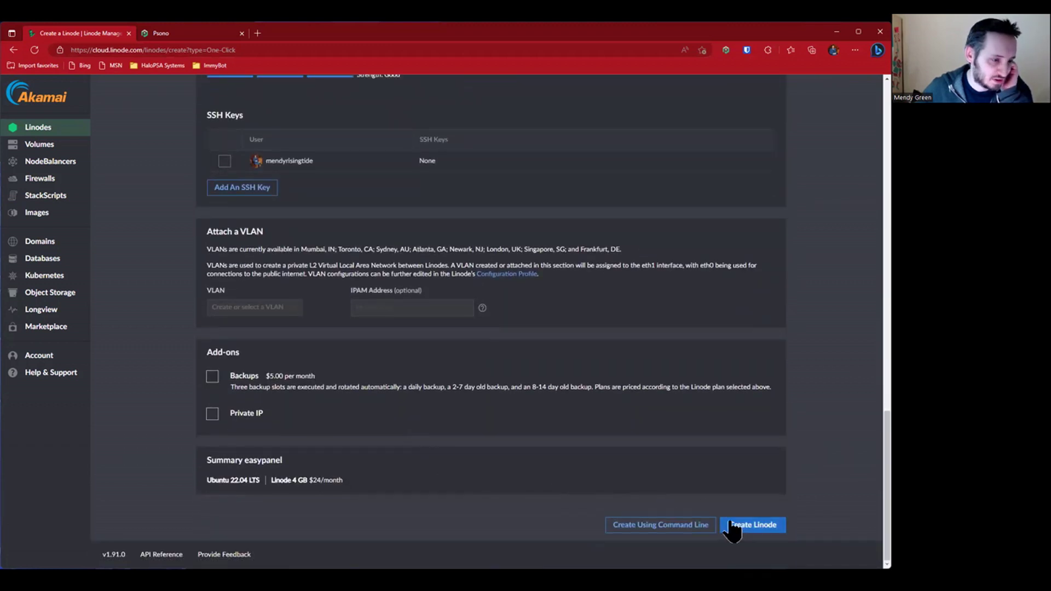
pyautogui.click(733, 528)
# - Pick the Newark, NJ (us-east) region and create the easypanel-us-east Linode
pyautogui.click(319, 324)
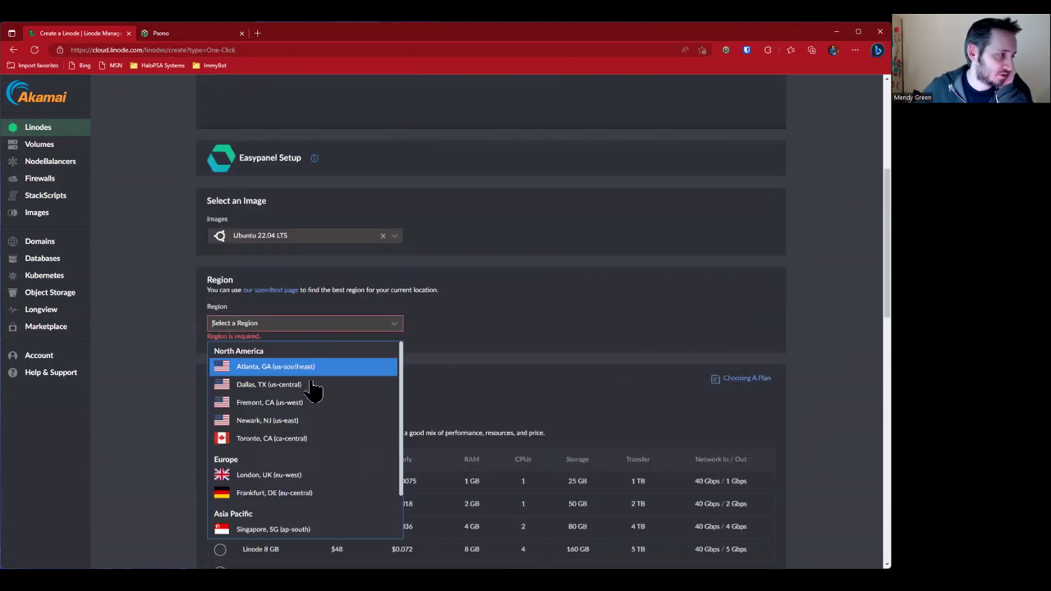
pyautogui.click(338, 422)
pyautogui.scroll(-6, 754, 518)
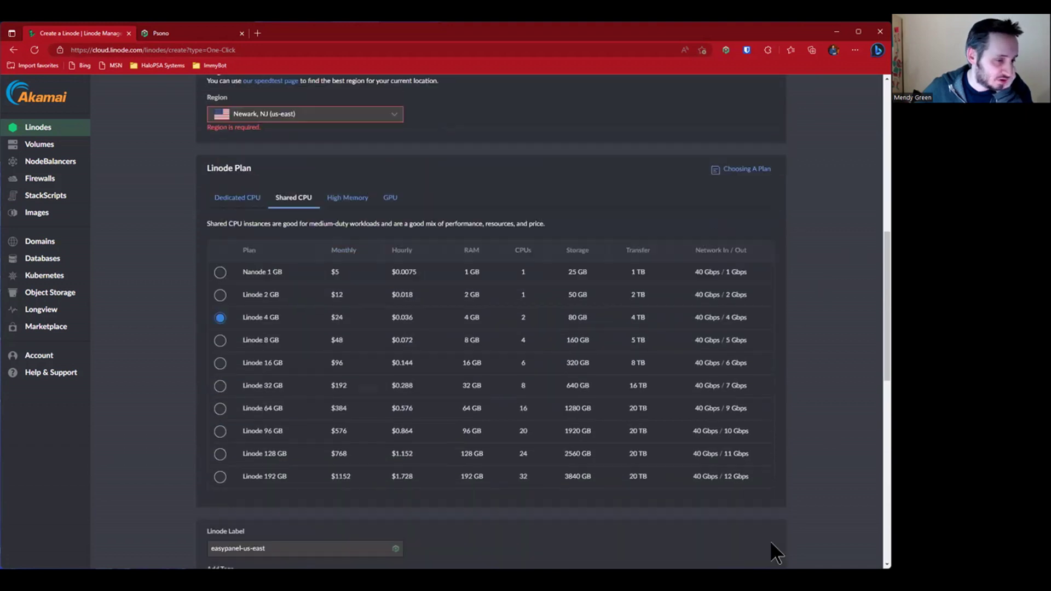
pyautogui.scroll(-5, 737, 531)
pyautogui.click(739, 527)
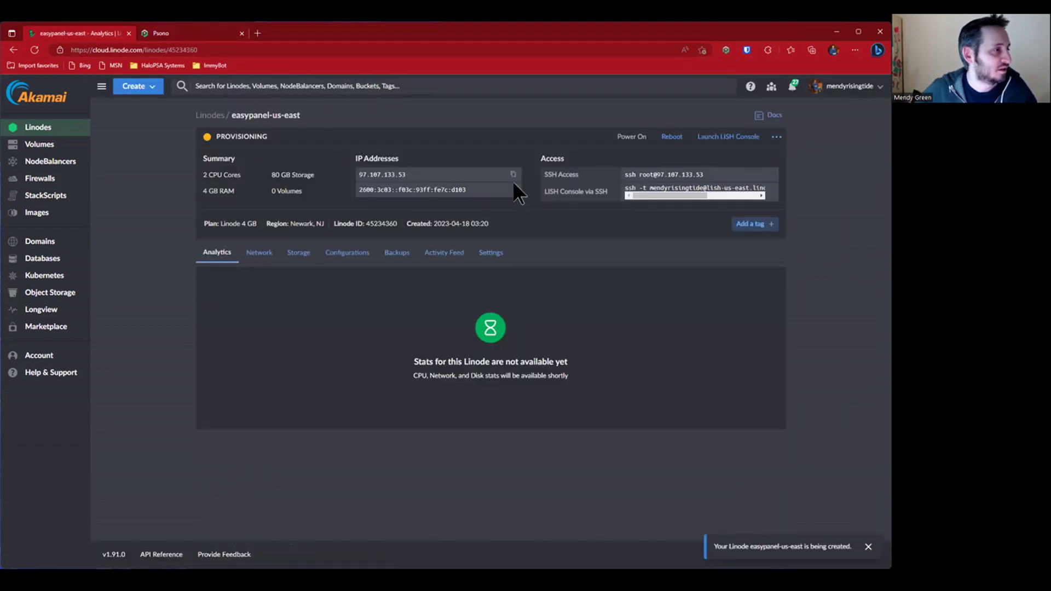
# - Give the Psono entry URL 97.107.133.53 and title 'hudu demo mgmt root password', then save
pyautogui.click(195, 35)
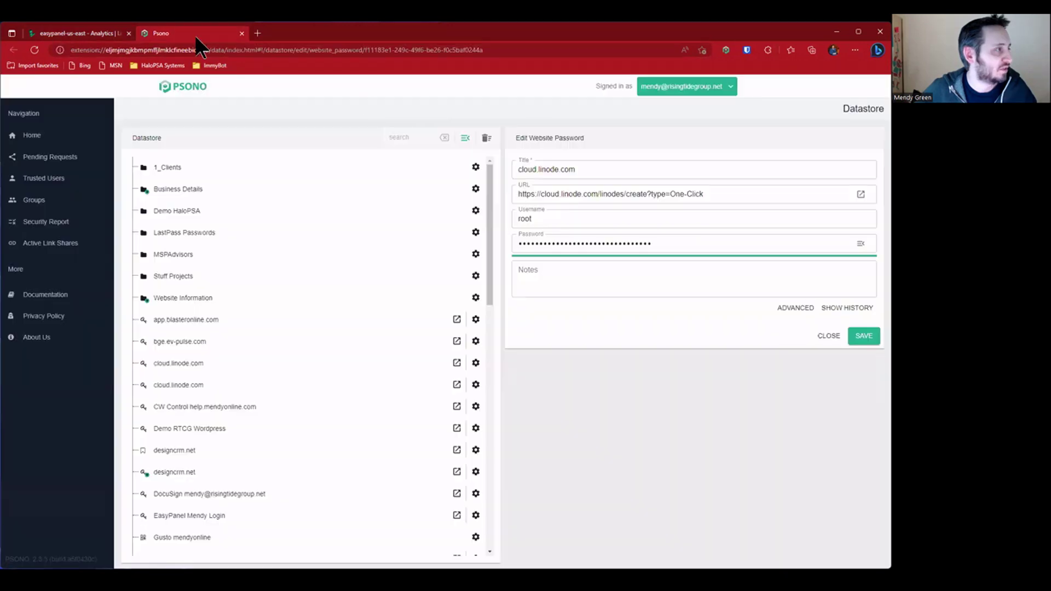
pyautogui.click(657, 194)
pyautogui.hotkey('ctrl', 'a')
pyautogui.hotkey('ctrl', 'v')
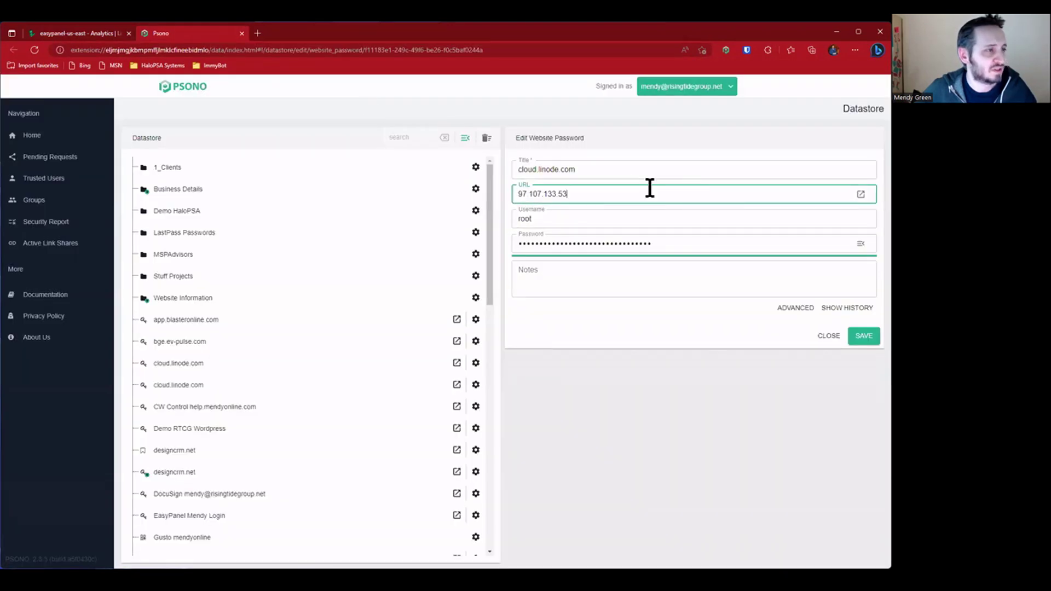
pyautogui.click(574, 165)
pyautogui.hotkey('ctrl', 'a')
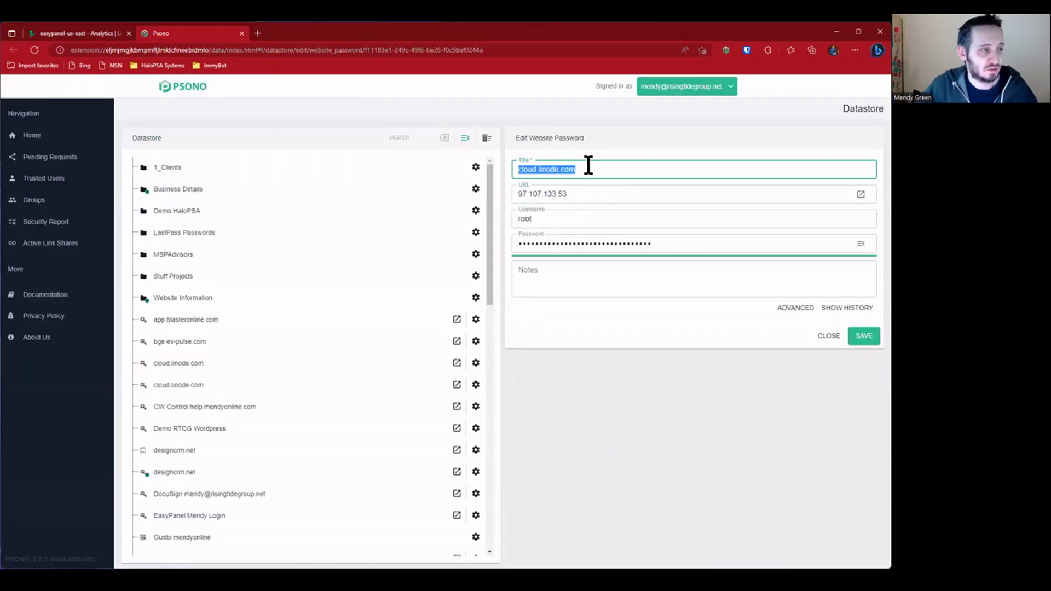
pyautogui.write('hudu demo mgmt root password')
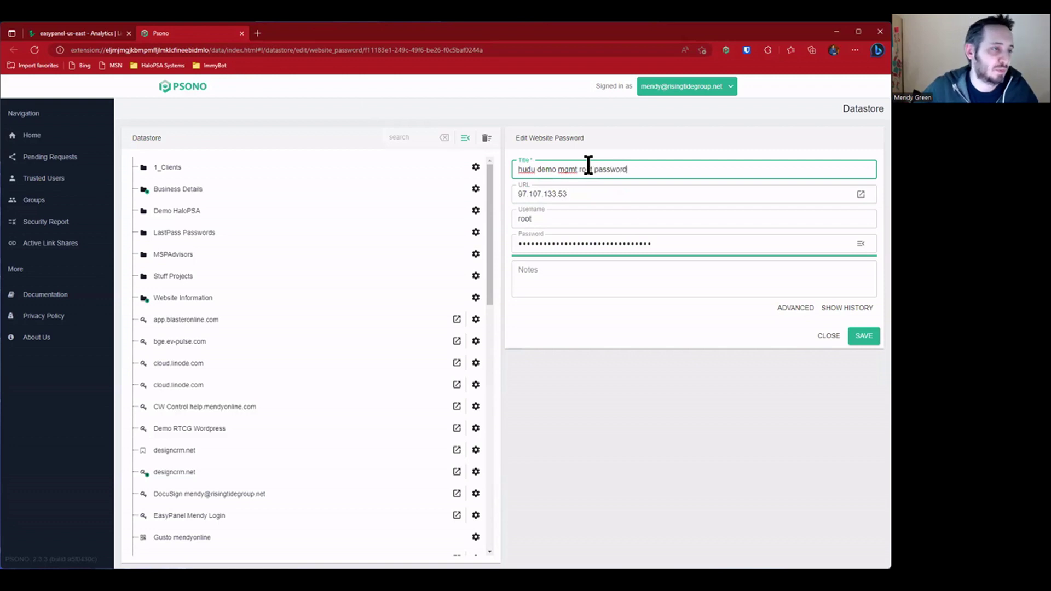
pyautogui.click(862, 336)
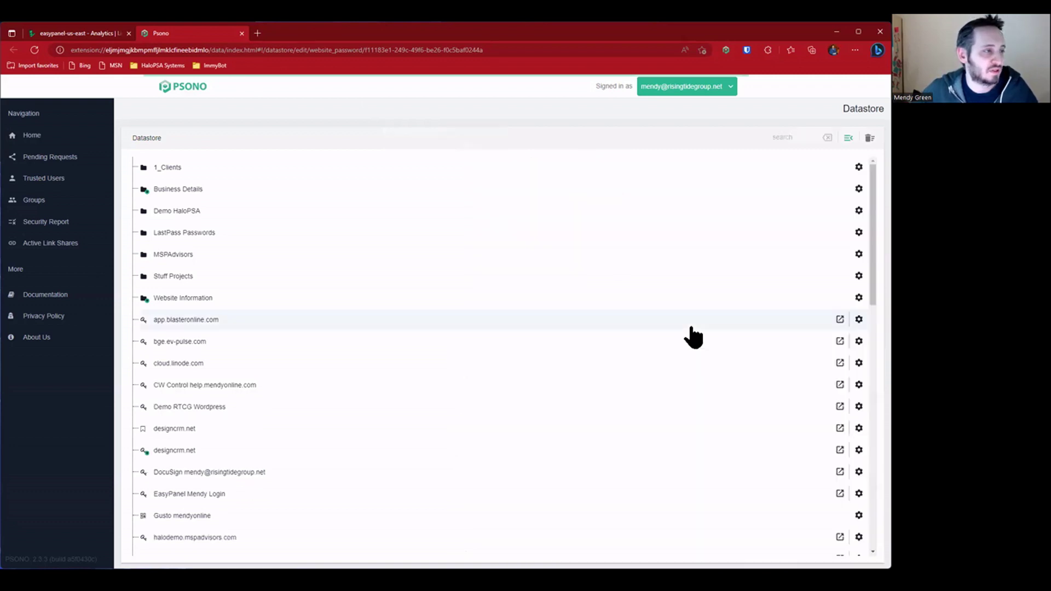
pyautogui.scroll(-5, 469, 281)
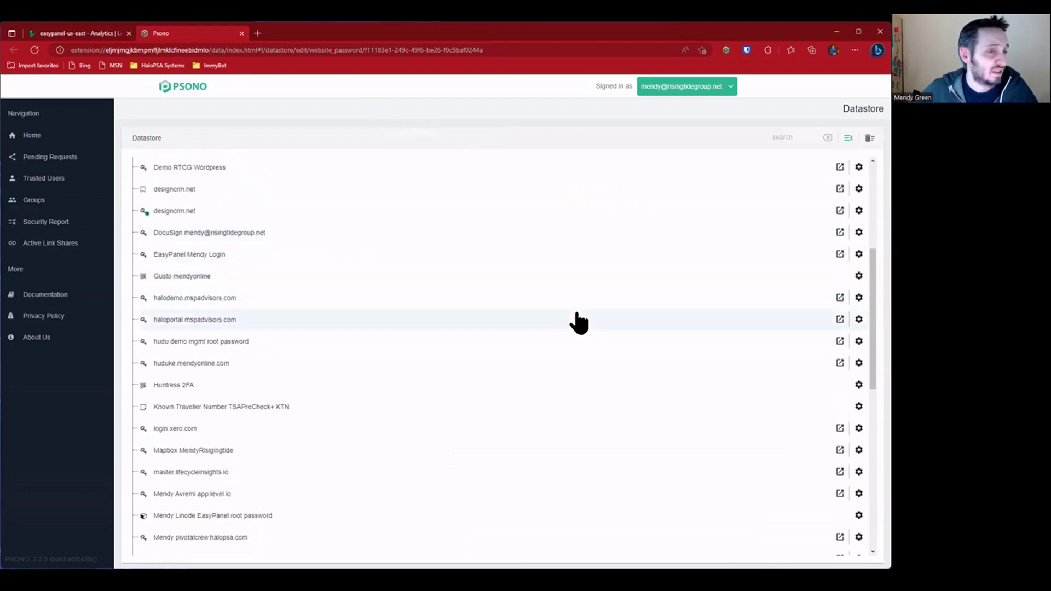
pyautogui.scroll(5, 576, 315)
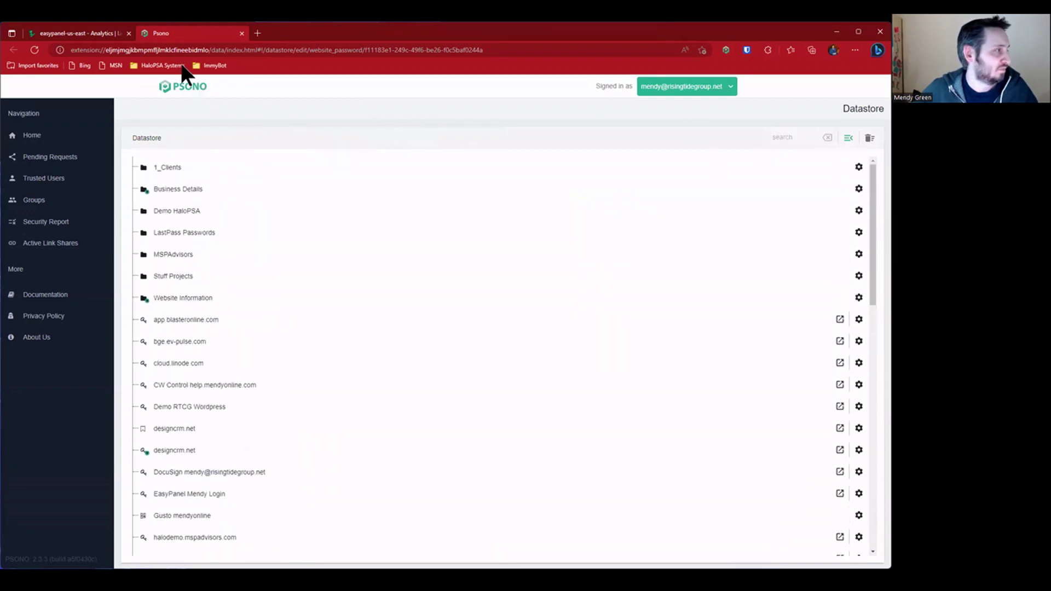
# - Open cloudflare.com in a new tab, log in to the dashboard, and open Zero Trust
pyautogui.click(89, 38)
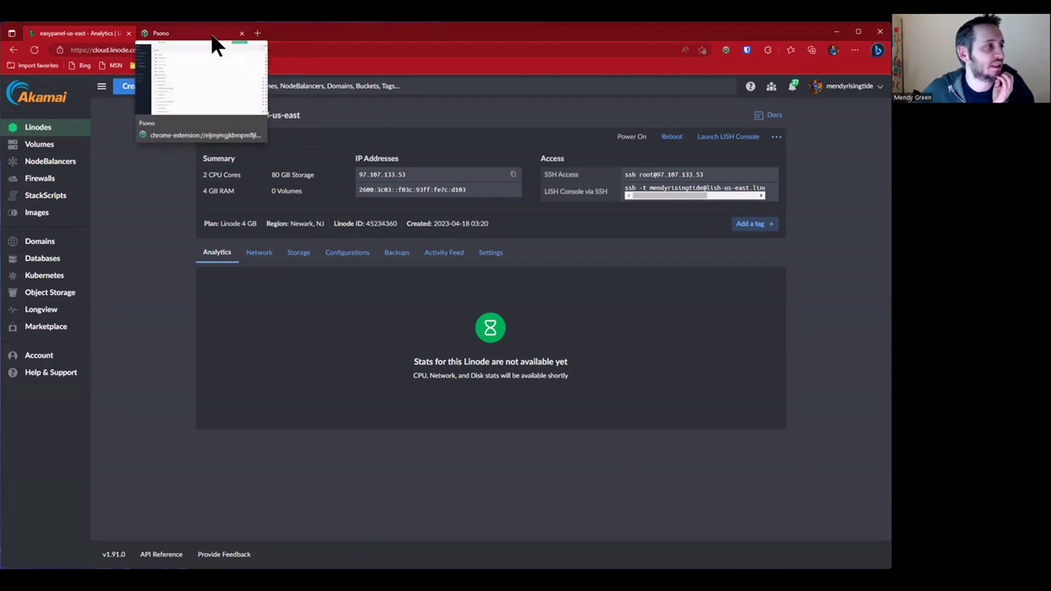
pyautogui.click(262, 36)
pyautogui.write('c')
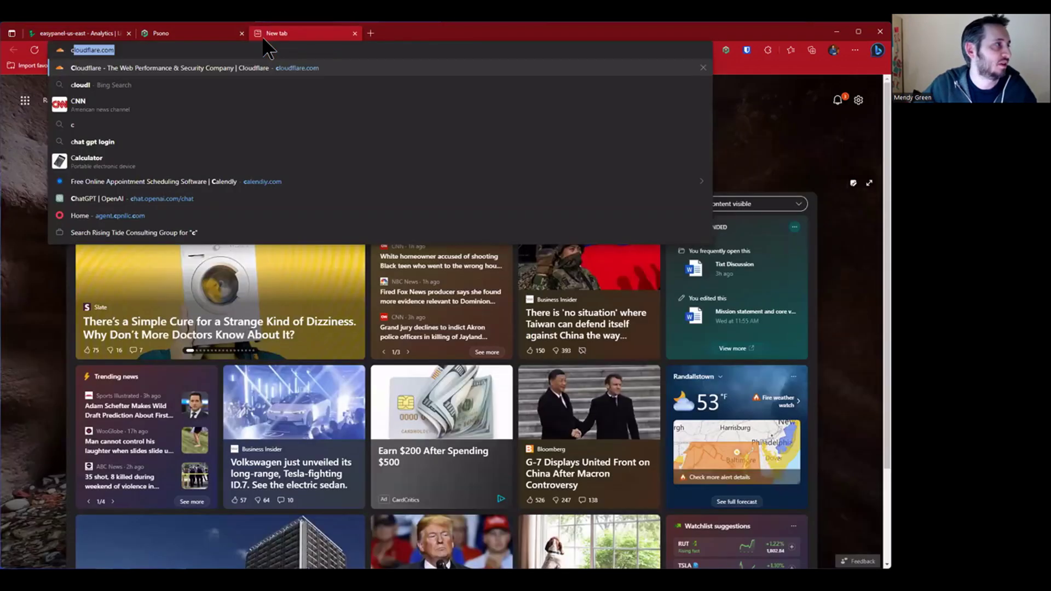
pyautogui.write('loud')
pyautogui.press('Return')
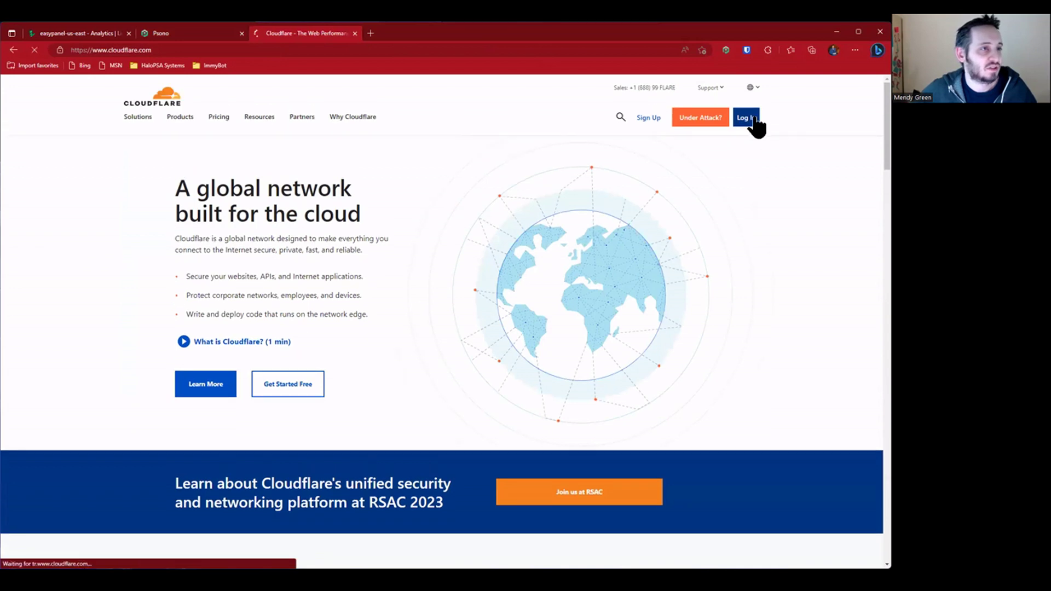
pyautogui.click(750, 117)
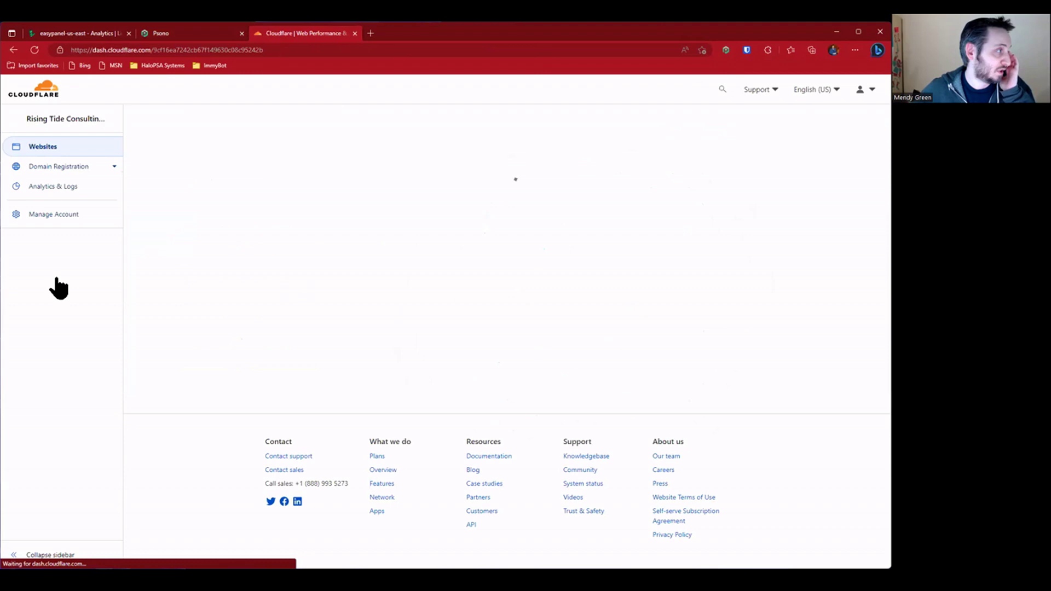
pyautogui.click(44, 263)
pyautogui.click(176, 35)
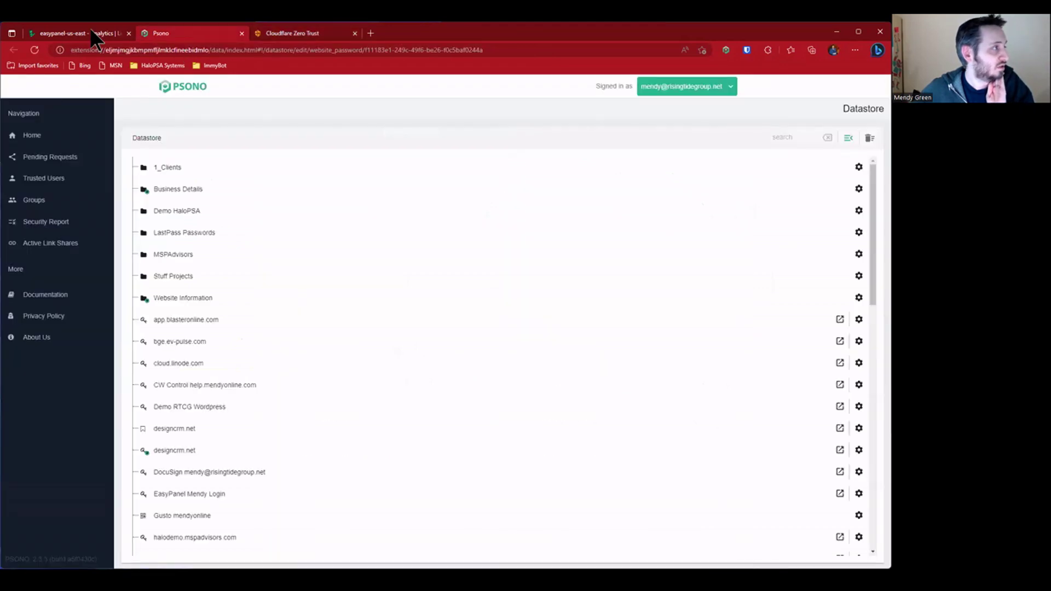
# - Confirm easypanel-us-east shows RUNNING, then go back to the Zero Trust overview
pyautogui.click(90, 30)
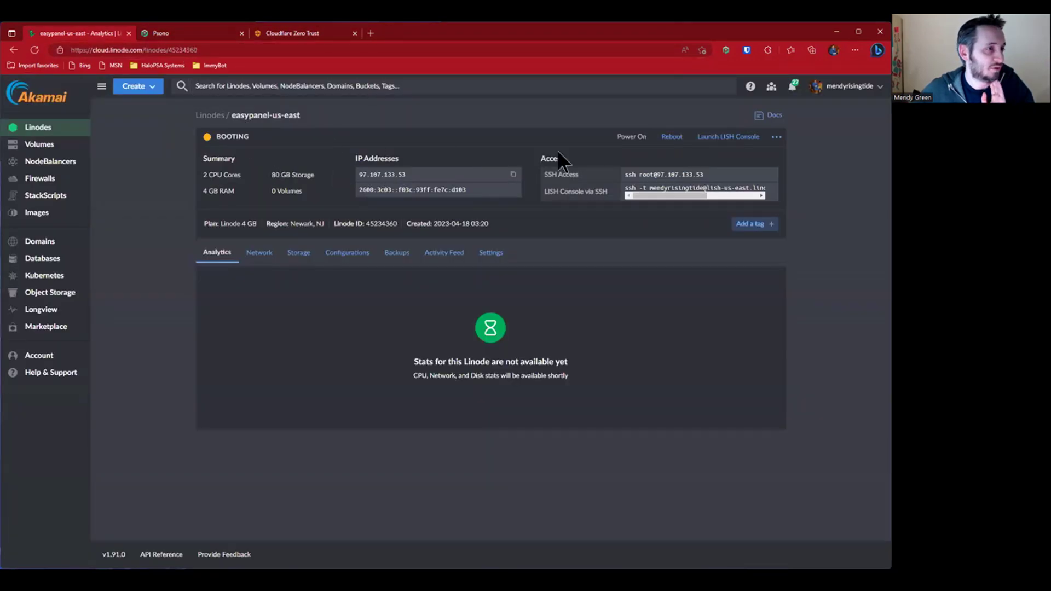
pyautogui.moveTo(669, 188); pyautogui.dragTo(635, 152)
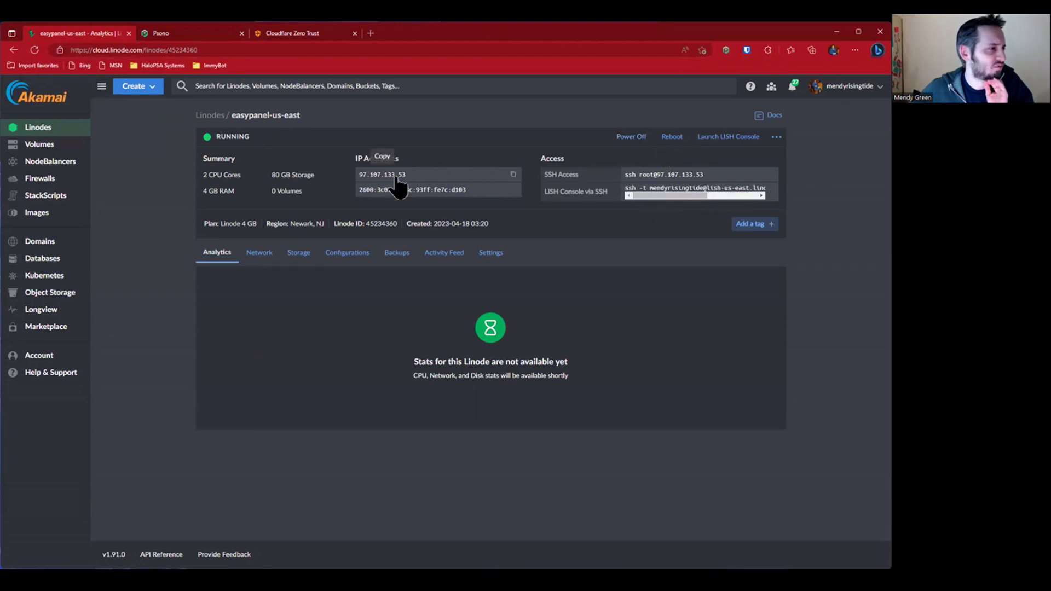
pyautogui.click(294, 33)
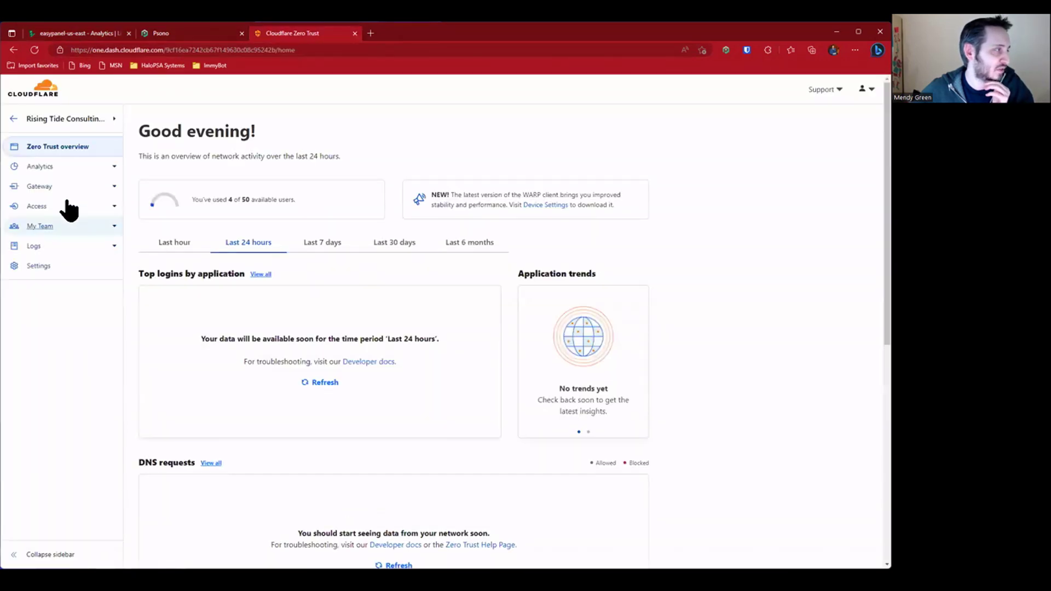
# - Create the hududemoeasypanel tunnel under Access > Tunnels and copy its connector install command
pyautogui.click(70, 207)
pyautogui.click(61, 262)
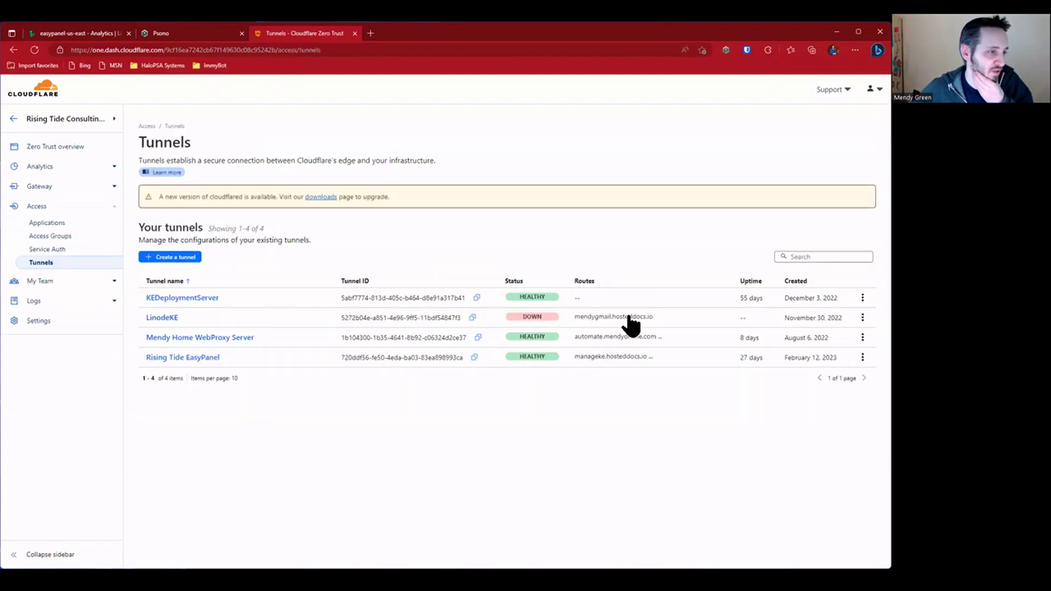
pyautogui.click(177, 257)
pyautogui.click(258, 324)
pyautogui.write('hududemoeasypanel')
pyautogui.click(558, 402)
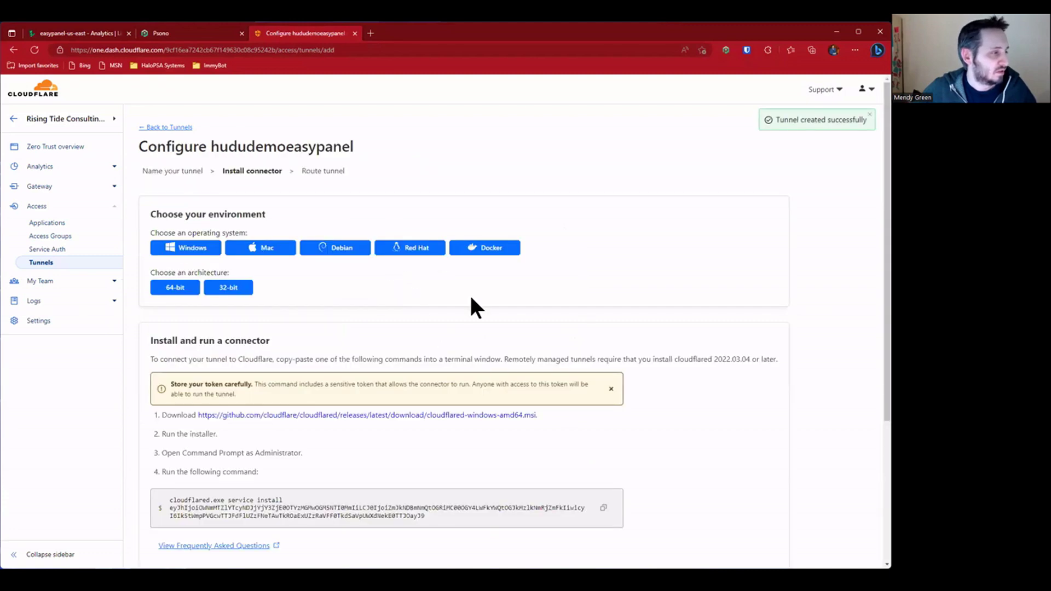
pyautogui.click(407, 527)
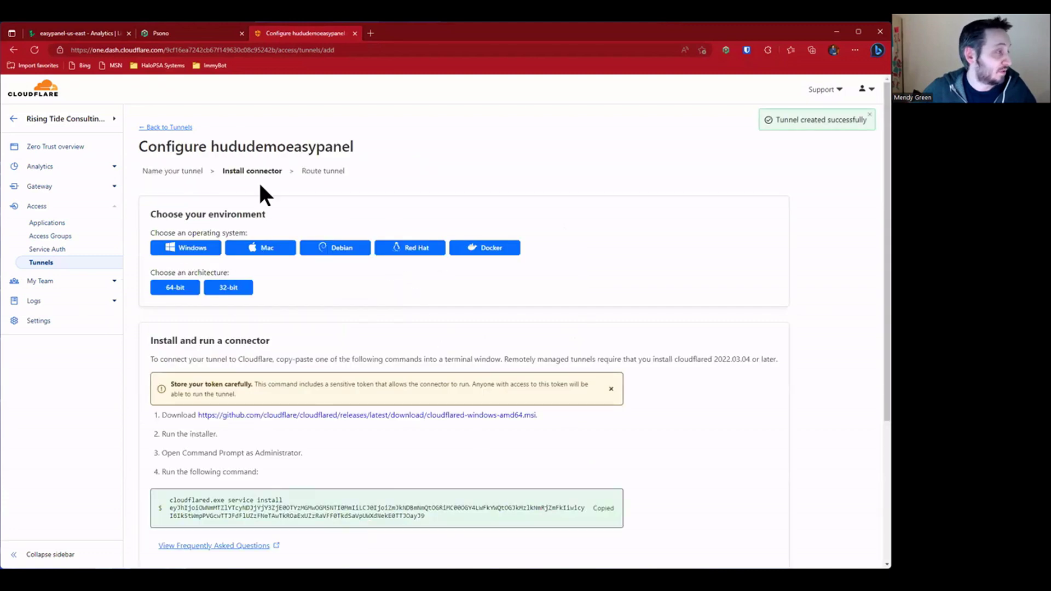
pyautogui.click(164, 33)
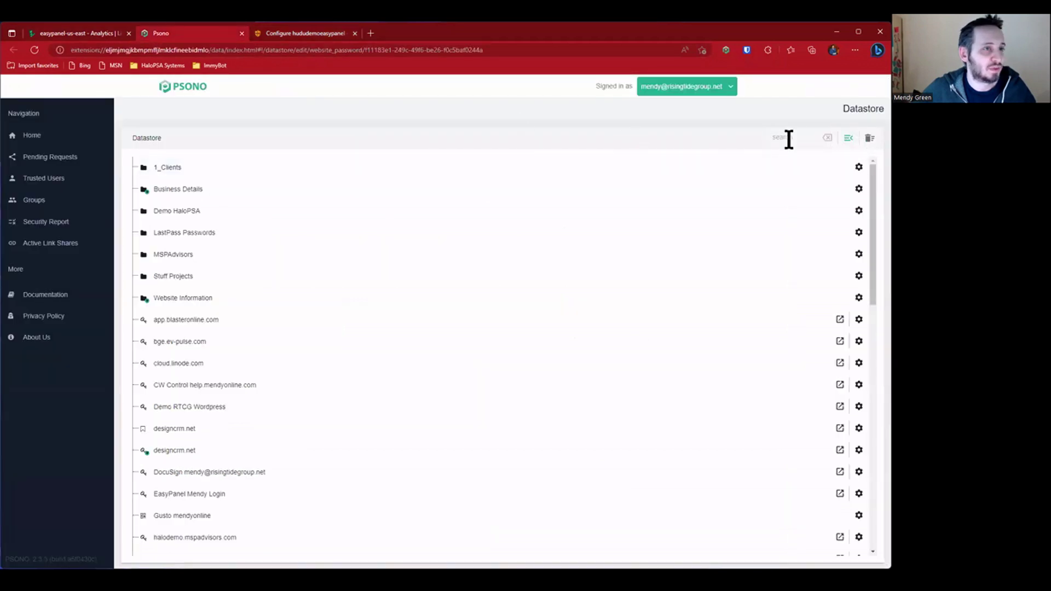
pyautogui.click(93, 31)
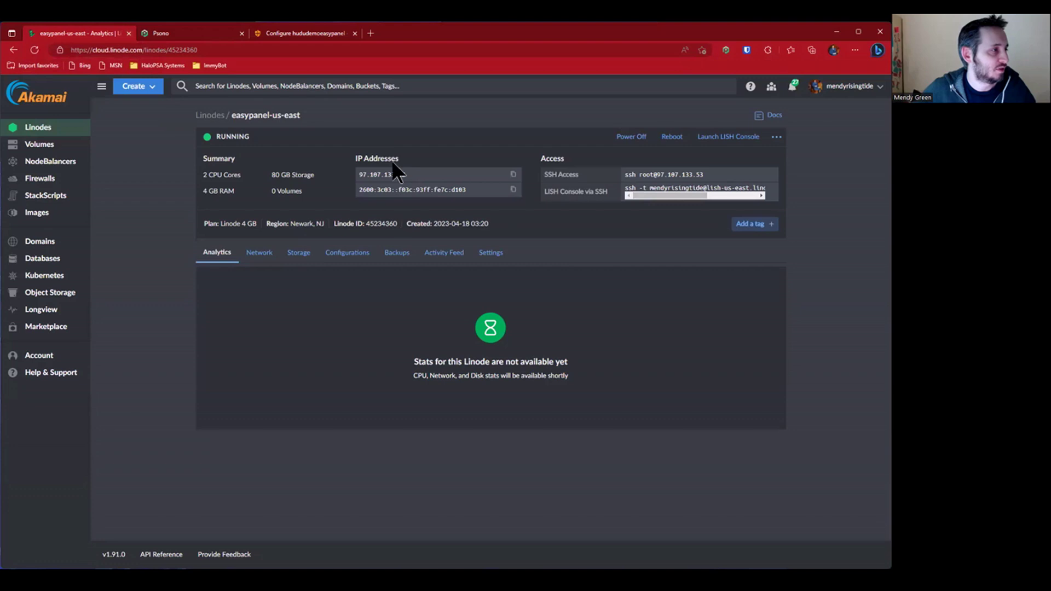
pyautogui.click(513, 174)
pyautogui.click(370, 33)
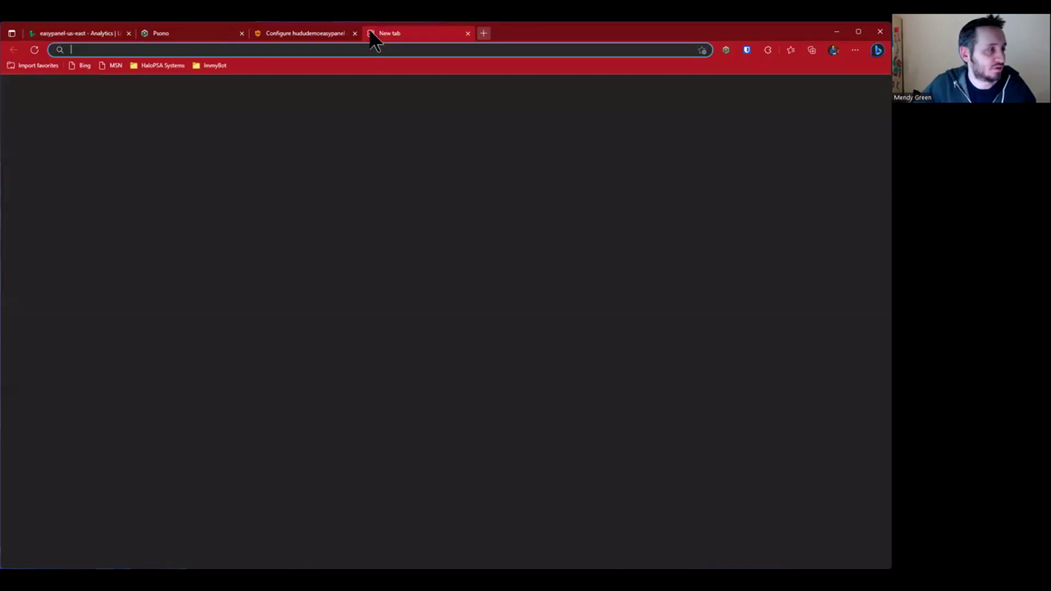
pyautogui.write('http://')
pyautogui.hotkey('ctrl', 'v')
pyautogui.write(':3000')
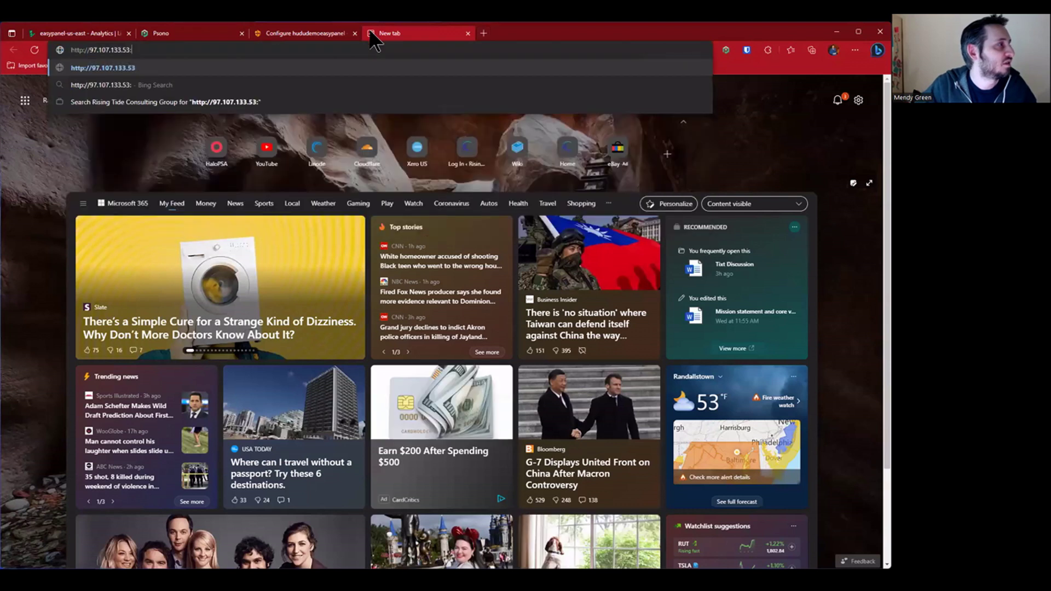
pyautogui.press('Return')
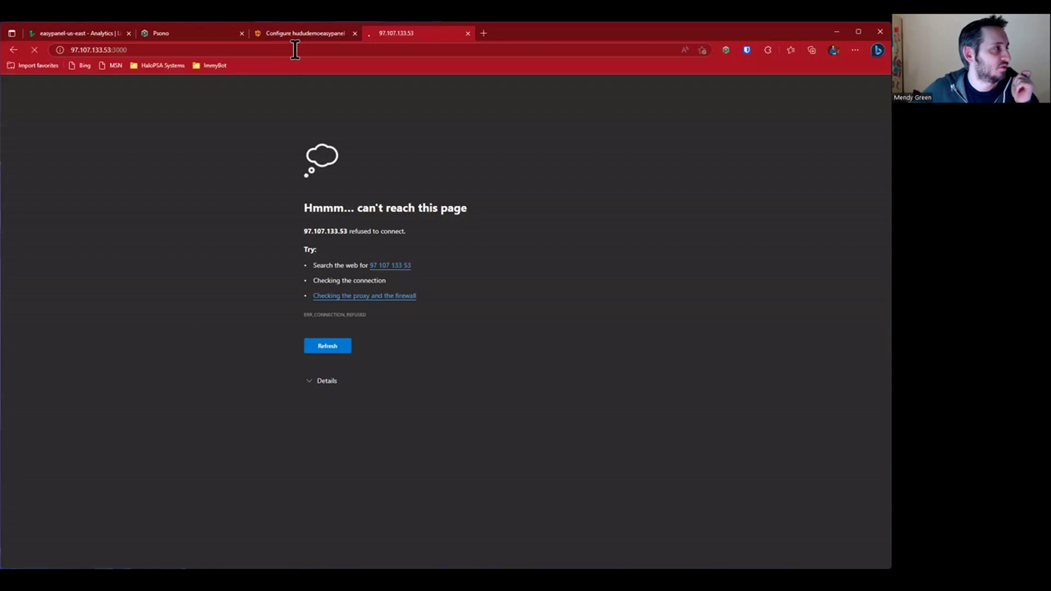
pyautogui.click(295, 50)
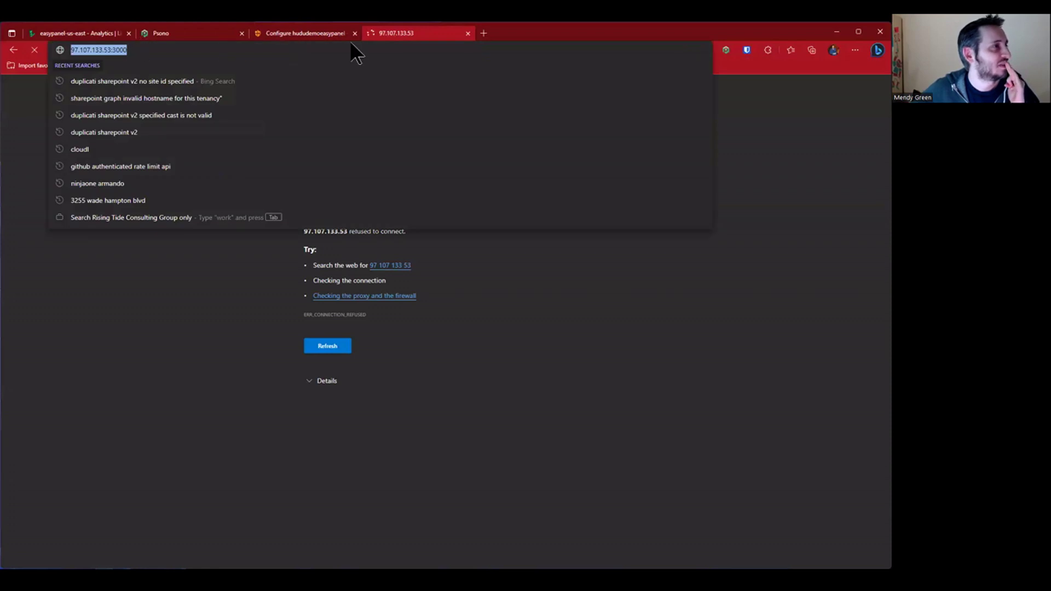
# - Open portal.risingtidegroup.net in another new tab
pyautogui.click(482, 31)
pyautogui.write('portal.risingtidegroup.net')
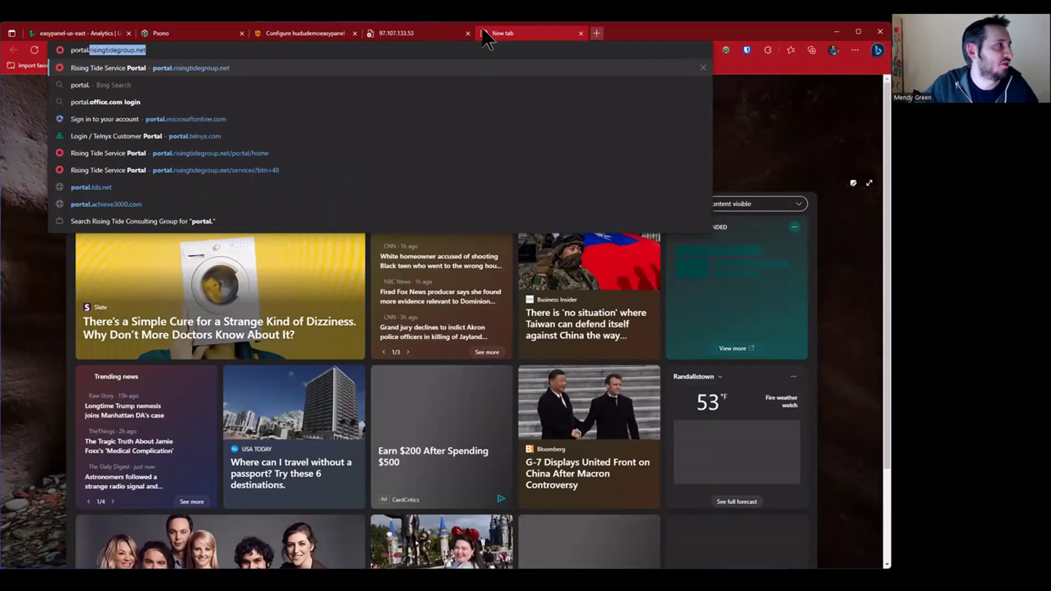
pyautogui.press('Return')
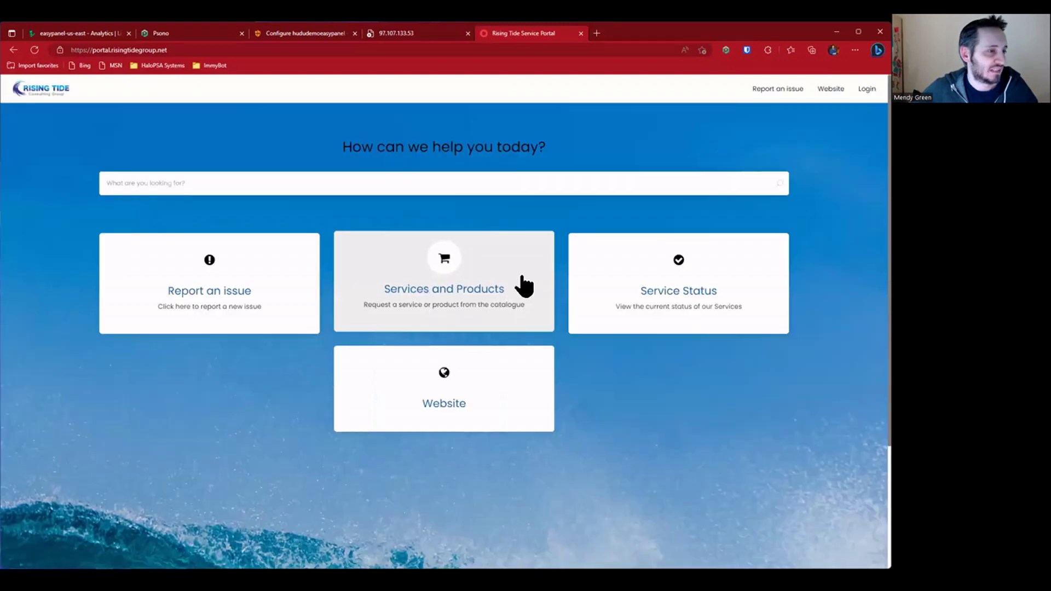
# - Open Services and Products > Business Applications > Hudu Hosting request form and follow the self-hosting.usehudu.com link
pyautogui.click(523, 286)
pyautogui.click(444, 334)
pyautogui.click(375, 303)
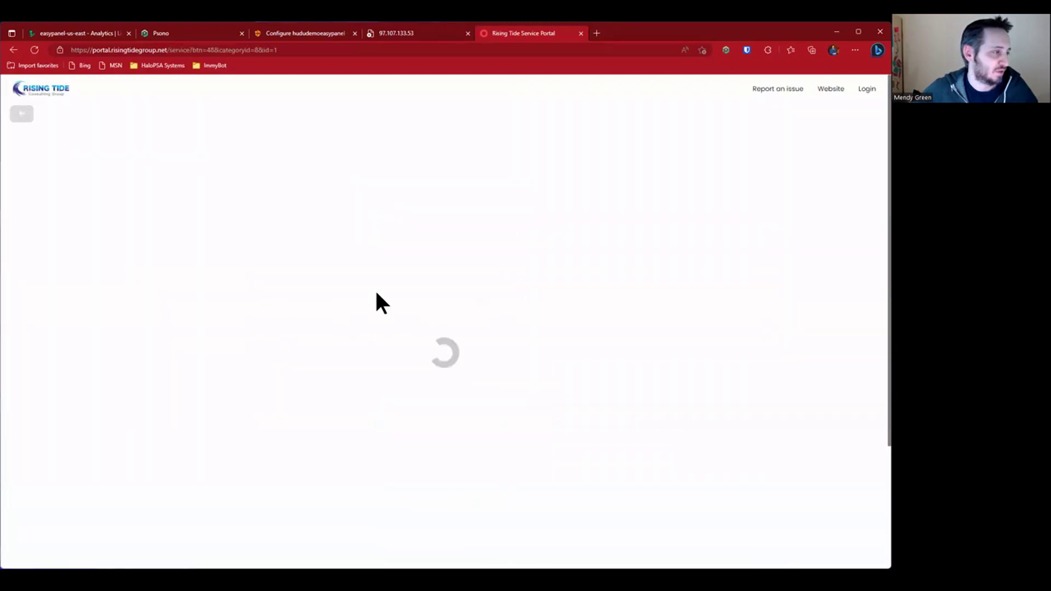
pyautogui.click(358, 228)
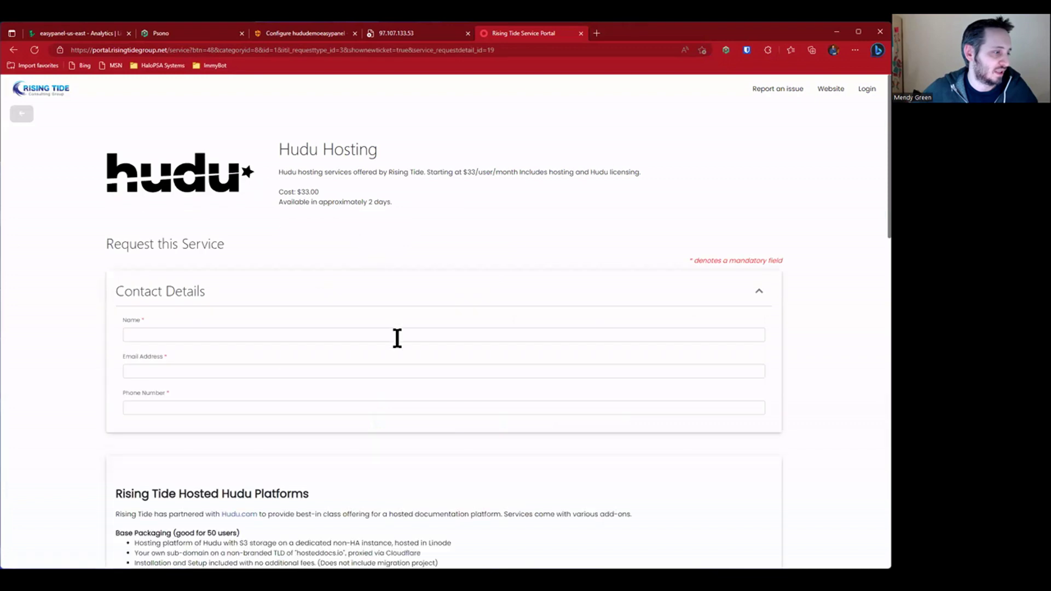
pyautogui.scroll(-4, 334, 375)
pyautogui.scroll(-4, 334, 375)
pyautogui.click(257, 299)
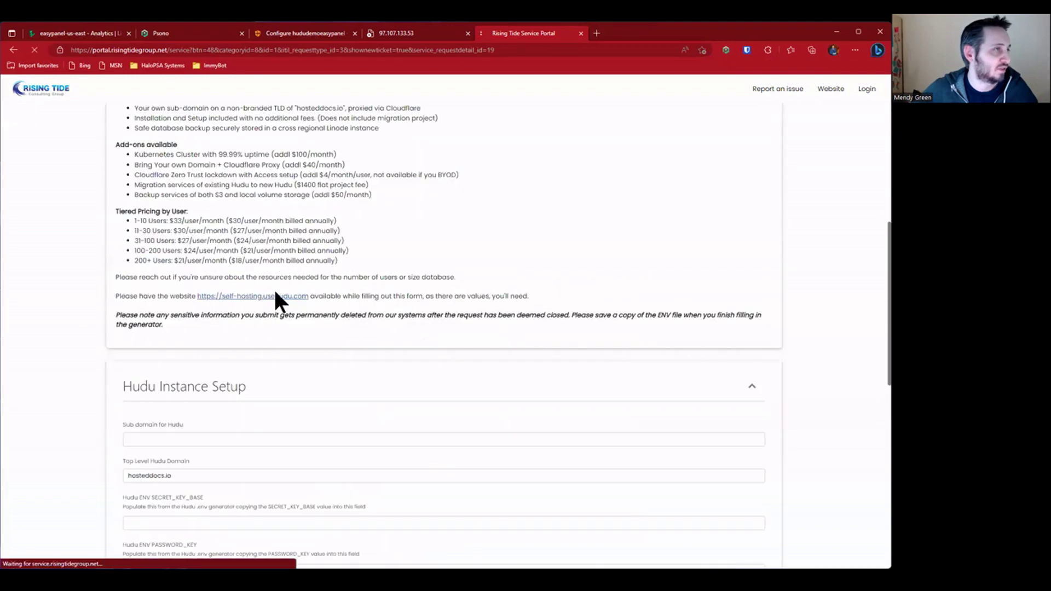
# - Set subdomain rtcg and domain hosteddocs.io, then review the generated .env
pyautogui.click(372, 227)
pyautogui.press('Tab')
pyautogui.write('hosteddocs.io')
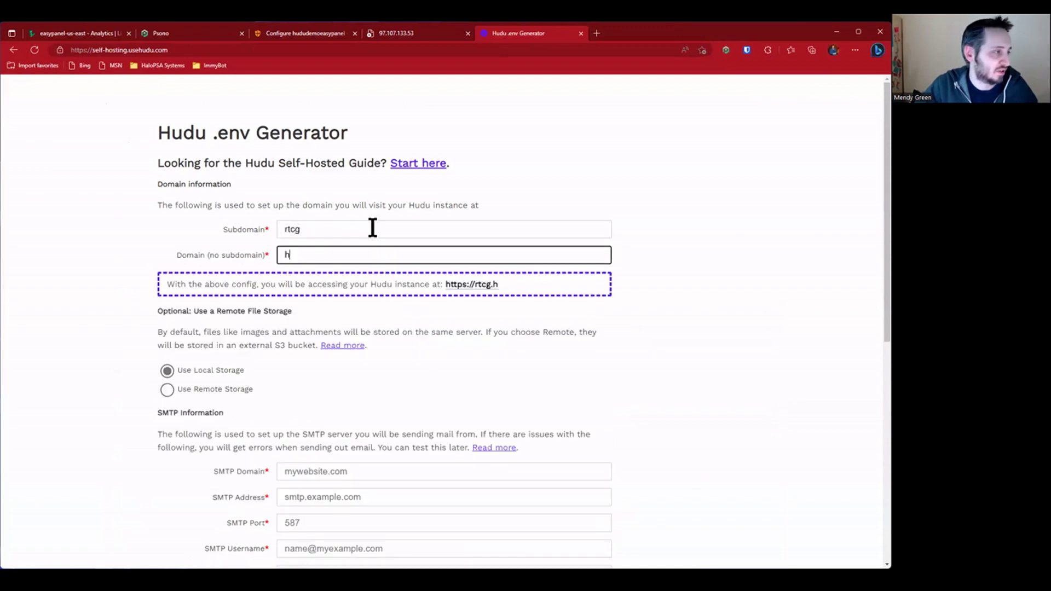
pyautogui.click(464, 281)
pyautogui.scroll(-3, 280, 300)
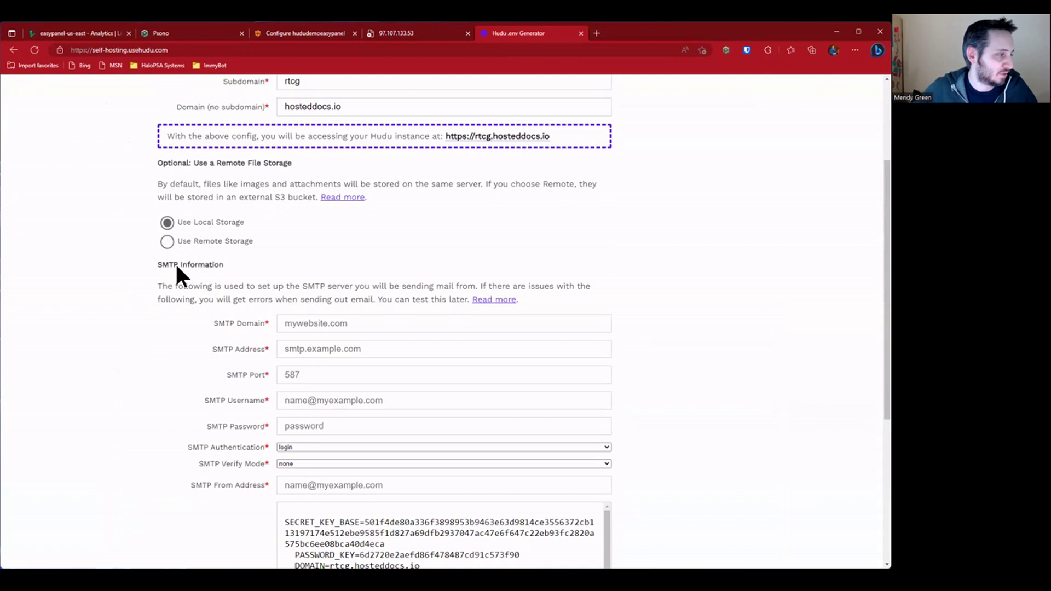
pyautogui.scroll(-4, 177, 268)
pyautogui.scroll(-5, 366, 376)
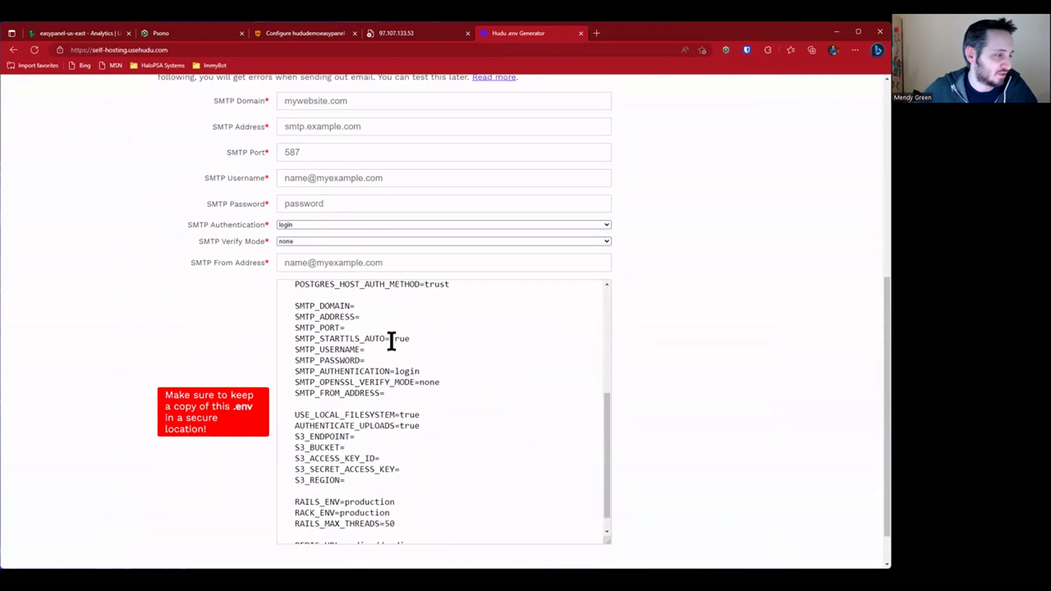
pyautogui.scroll(5, 391, 341)
pyautogui.scroll(5, 392, 341)
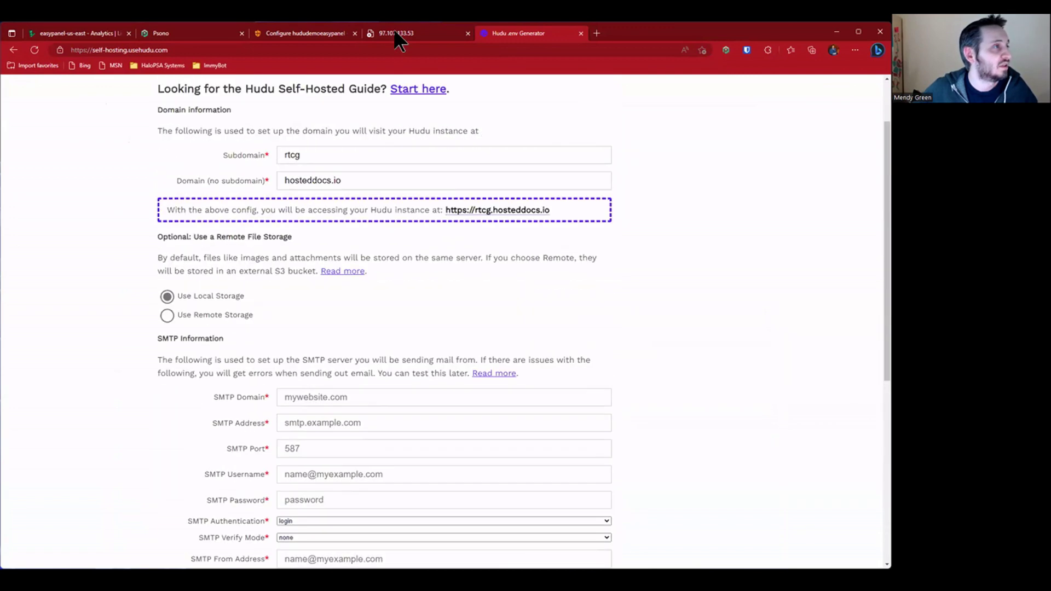
# - Reload the 97.107.133.53:3000 page and return to the Hudu .env Generator
pyautogui.click(394, 33)
pyautogui.click(64, 51)
pyautogui.click(35, 50)
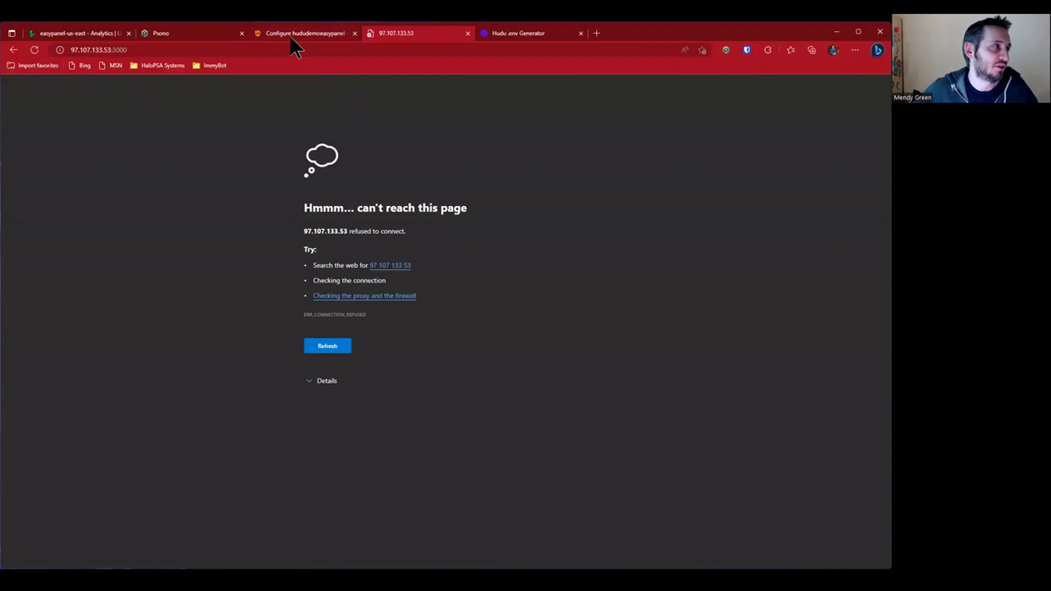
pyautogui.click(470, 29)
# - Start a new Psono password entry titled 'EasyPanel Hudu Demo'
pyautogui.click(450, 30)
pyautogui.click(433, 31)
pyautogui.moveTo(432, 31); pyautogui.dragTo(426, 32)
pyautogui.click(303, 31)
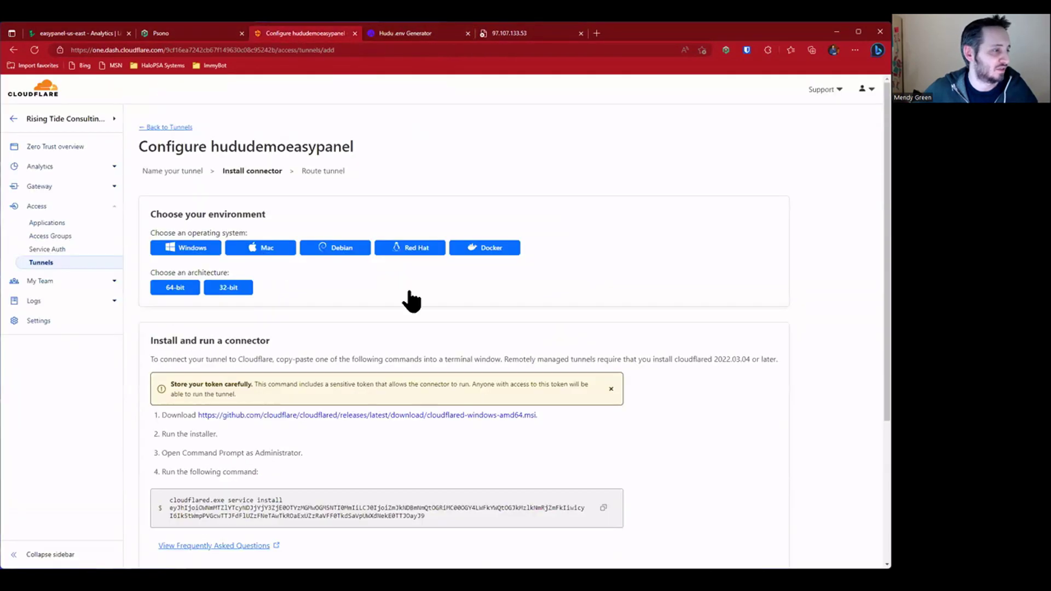
pyautogui.scroll(-2, 327, 469)
pyautogui.scroll(2, 326, 469)
pyautogui.click(205, 31)
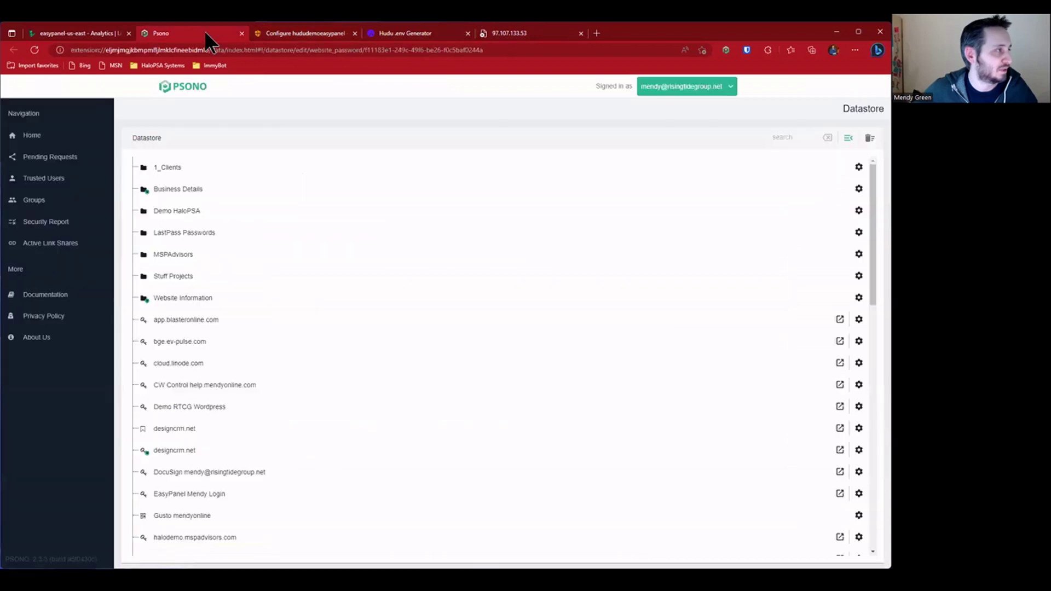
pyautogui.click(848, 138)
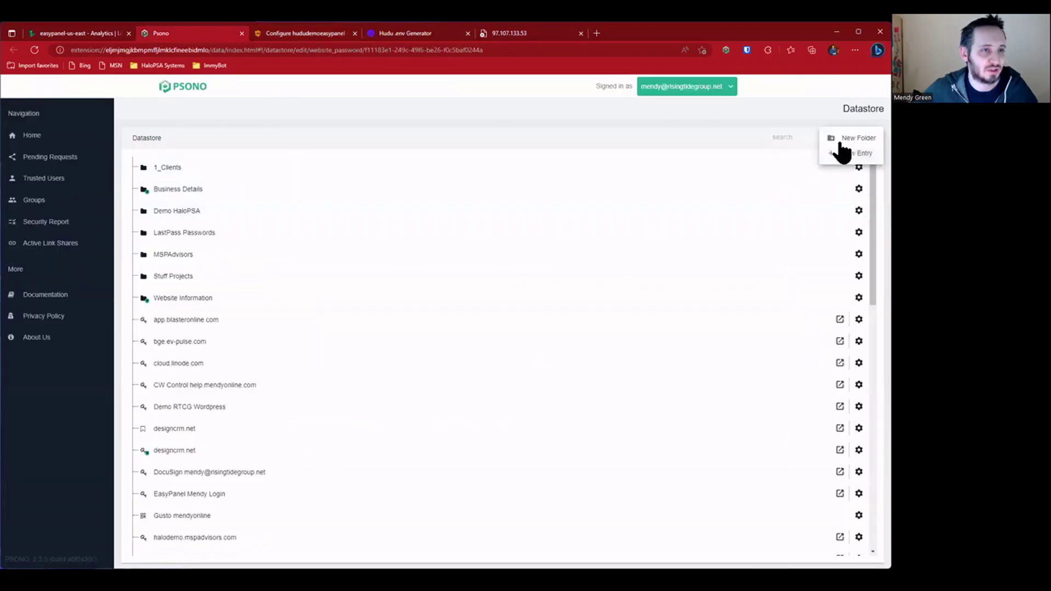
pyautogui.click(855, 154)
pyautogui.click(389, 272)
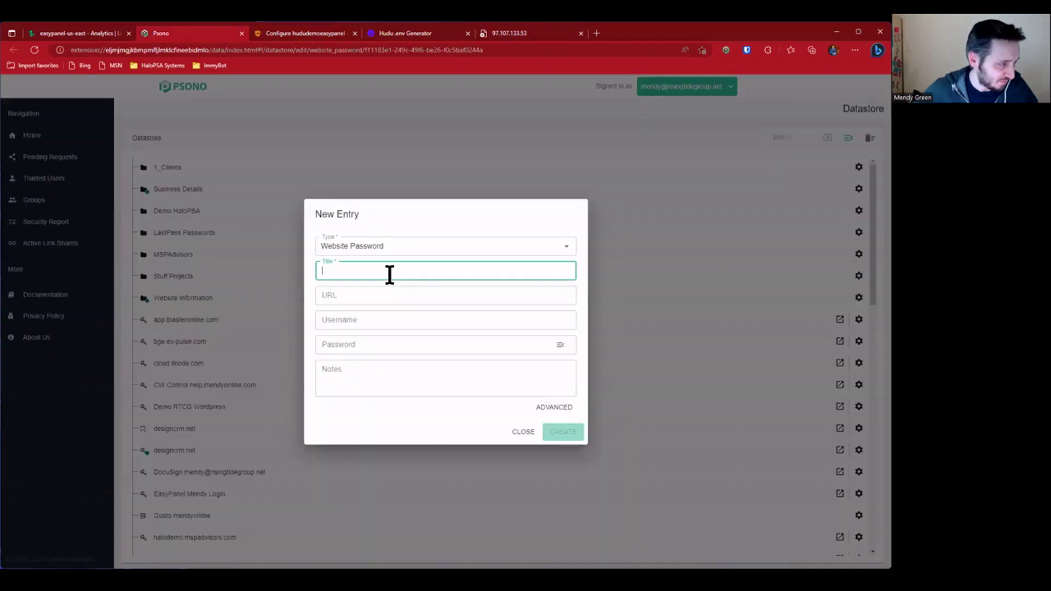
pyautogui.write('EasyPanel Hudu Demo Admin login')
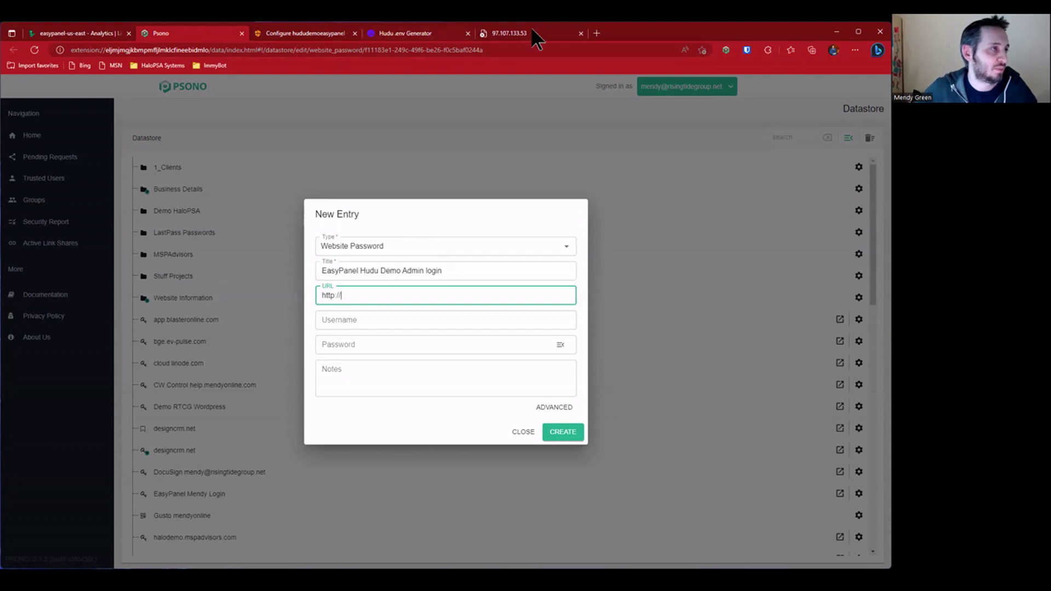
pyautogui.click(509, 34)
pyautogui.click(331, 50)
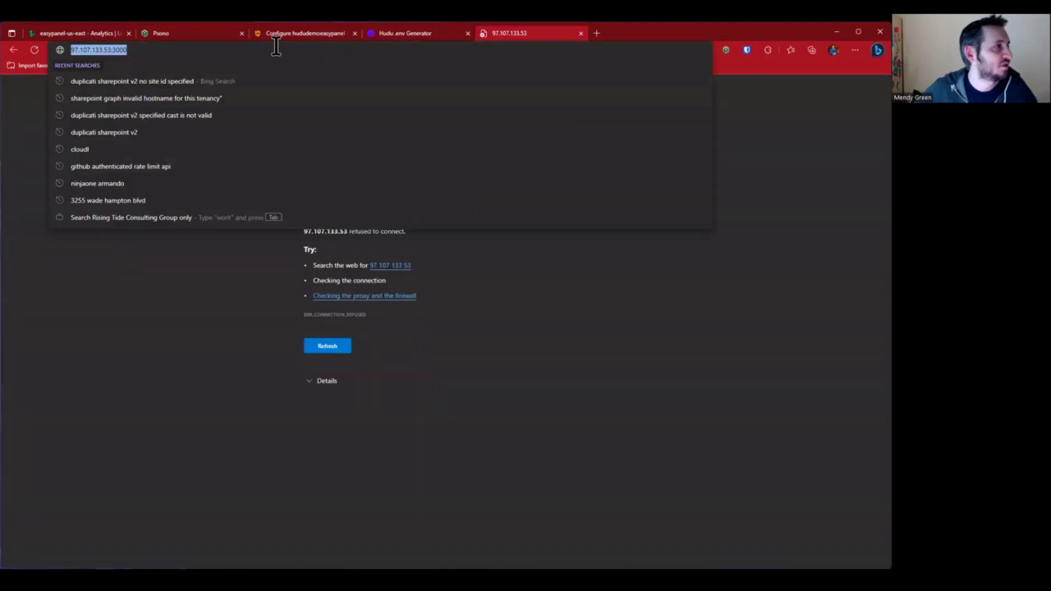
pyautogui.click(232, 33)
pyautogui.write('97.107.133.53:3000/')
pyautogui.click(399, 321)
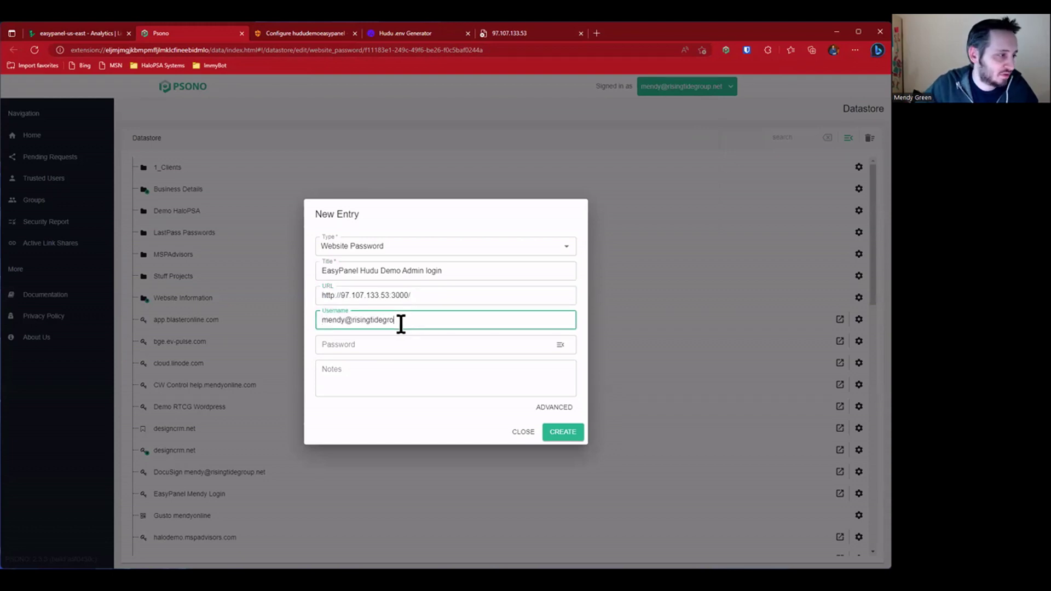
pyautogui.press('Tab')
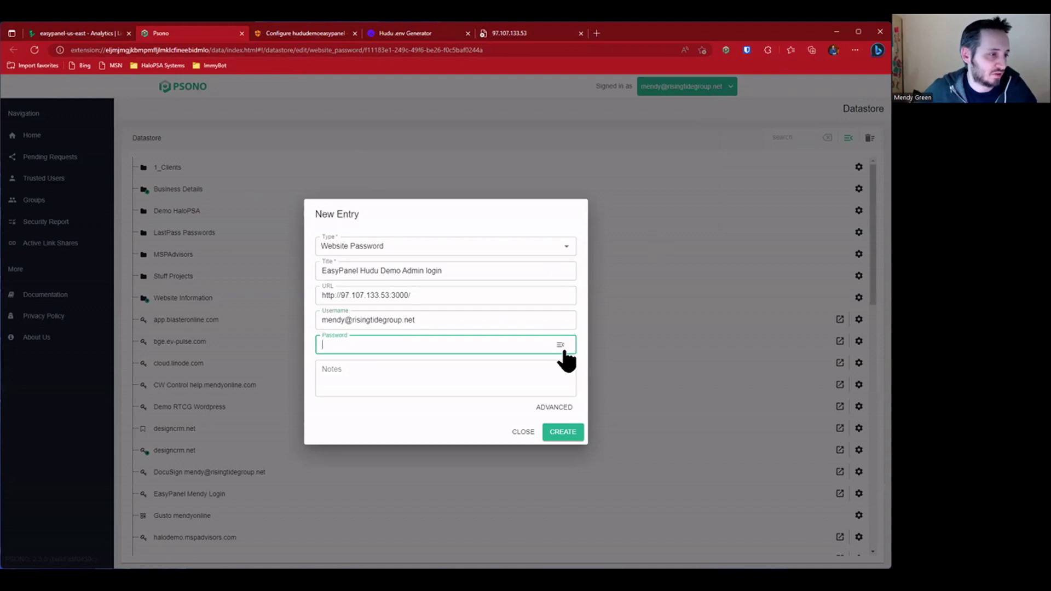
pyautogui.click(561, 348)
pyautogui.click(600, 376)
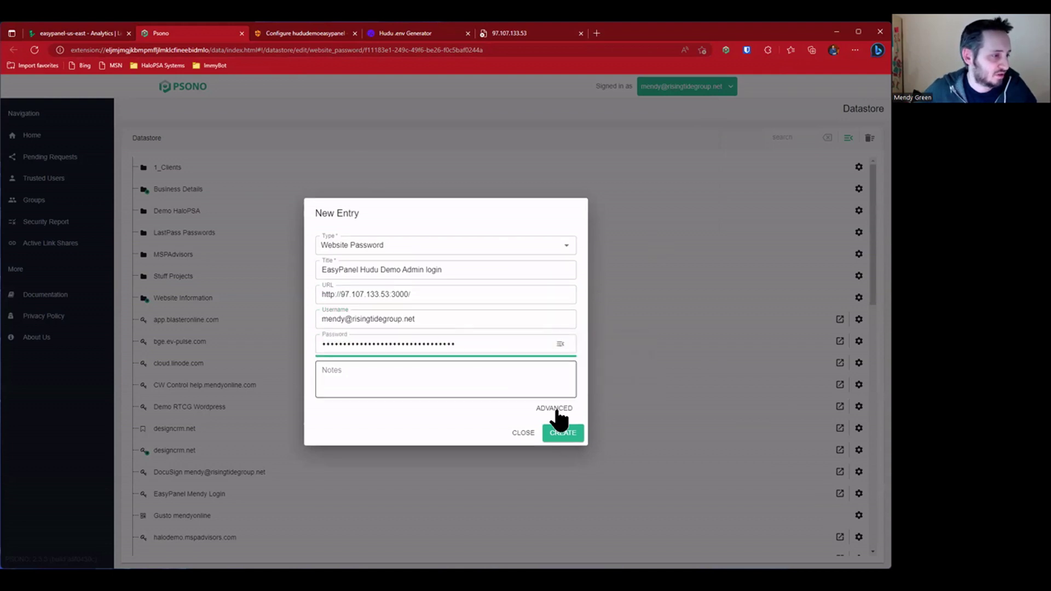
pyautogui.click(568, 435)
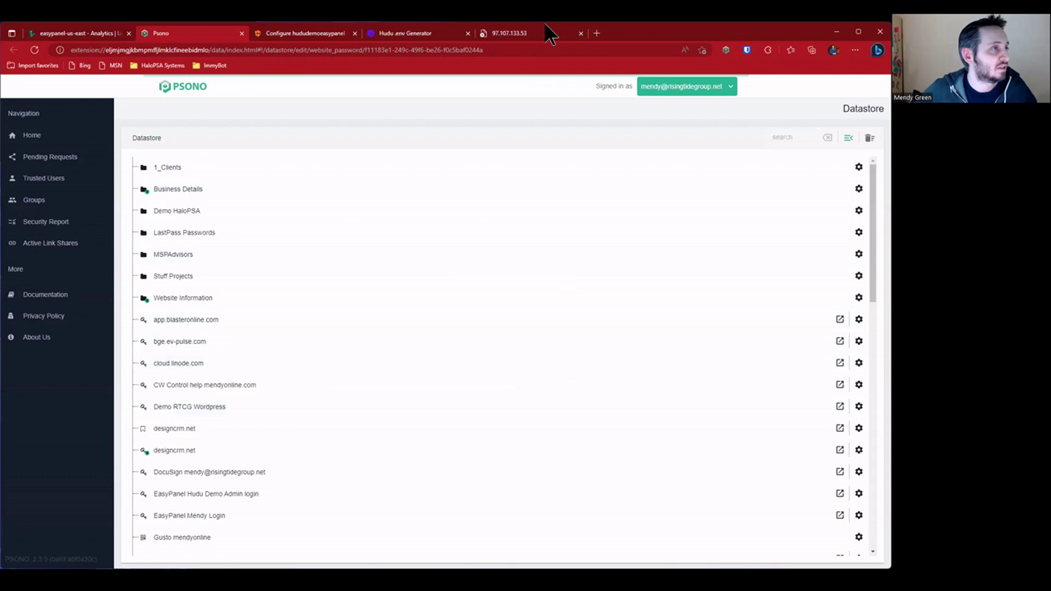
pyautogui.click(544, 25)
# - Complete Easypanel's initial setup with the saved admin credentials, opting out of update e-mails
pyautogui.click(35, 50)
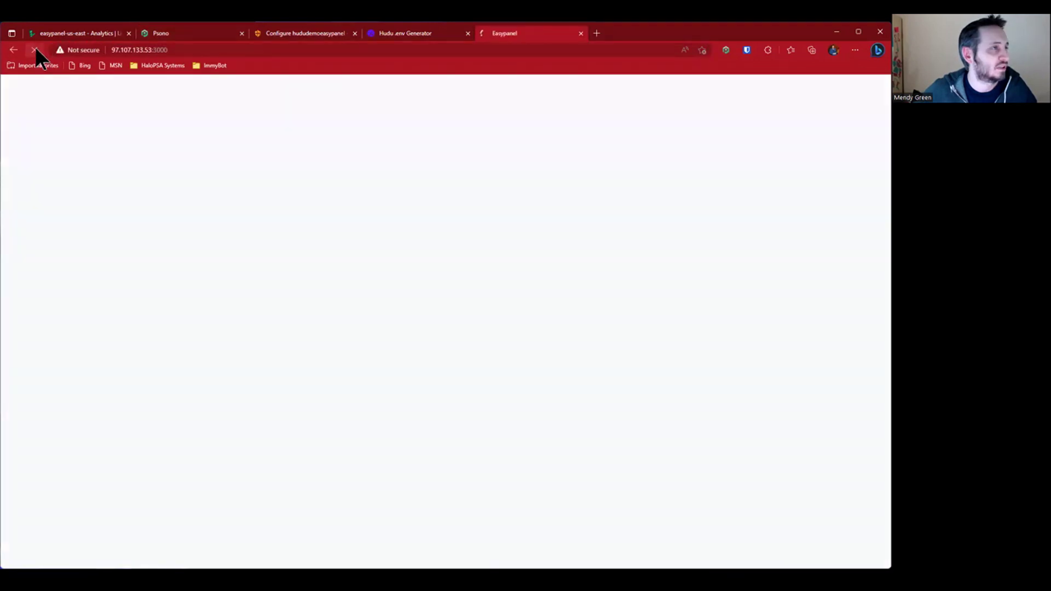
pyautogui.click(544, 324)
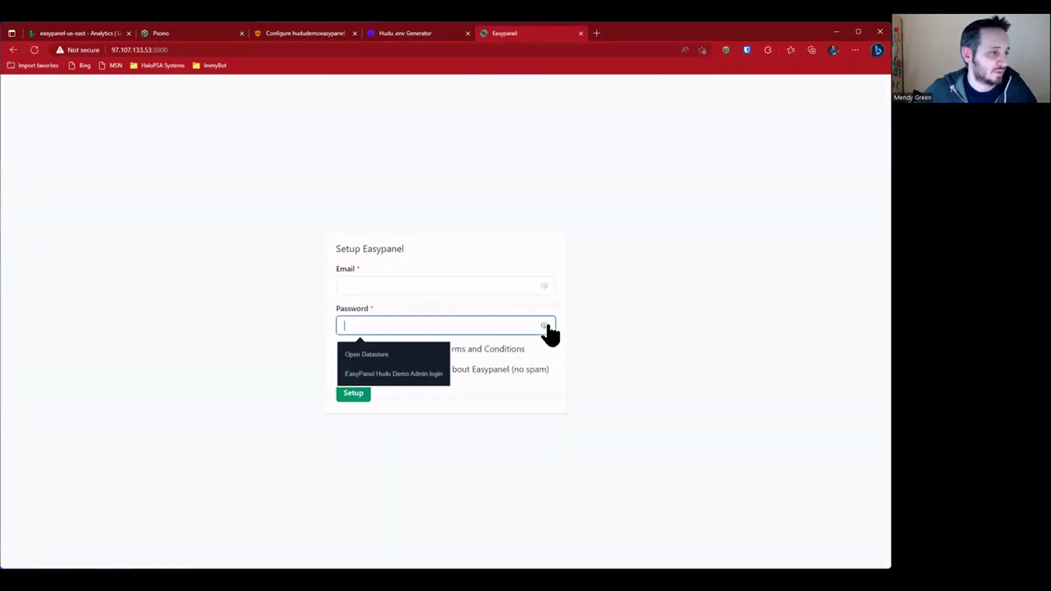
pyautogui.click(412, 372)
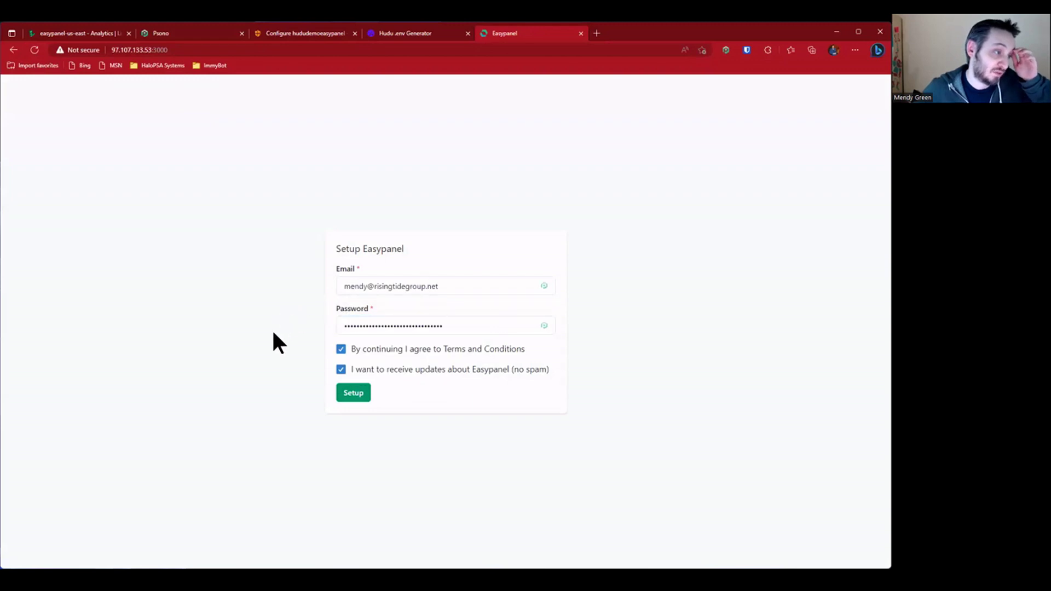
pyautogui.click(339, 370)
pyautogui.click(349, 394)
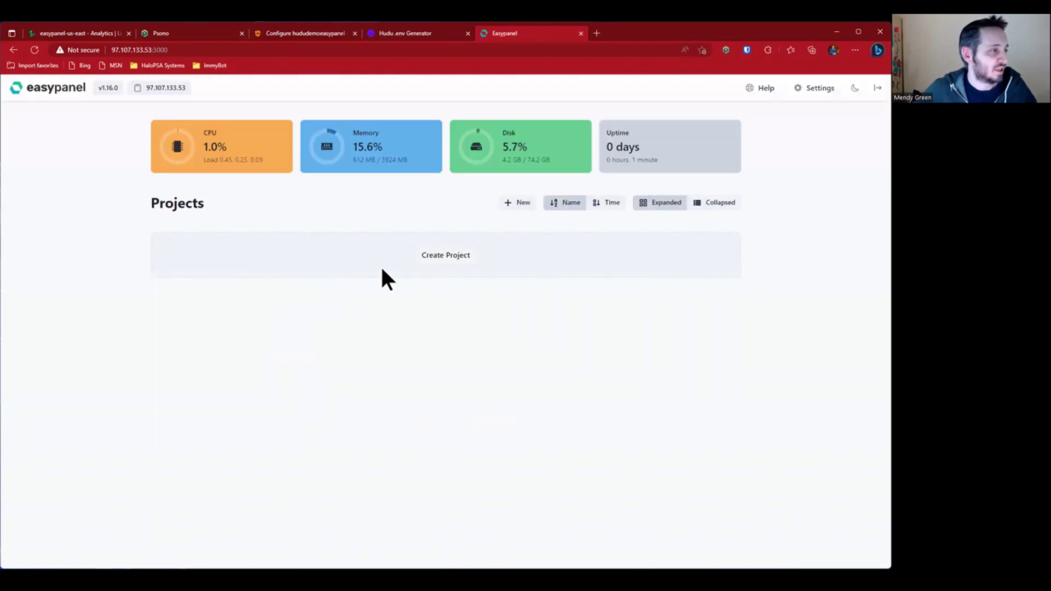
# - Create a 'cloudflare' project containing an app service named 'tunnel'
pyautogui.click(382, 270)
pyautogui.write('cloudflare')
pyautogui.press('Return')
pyautogui.click(619, 137)
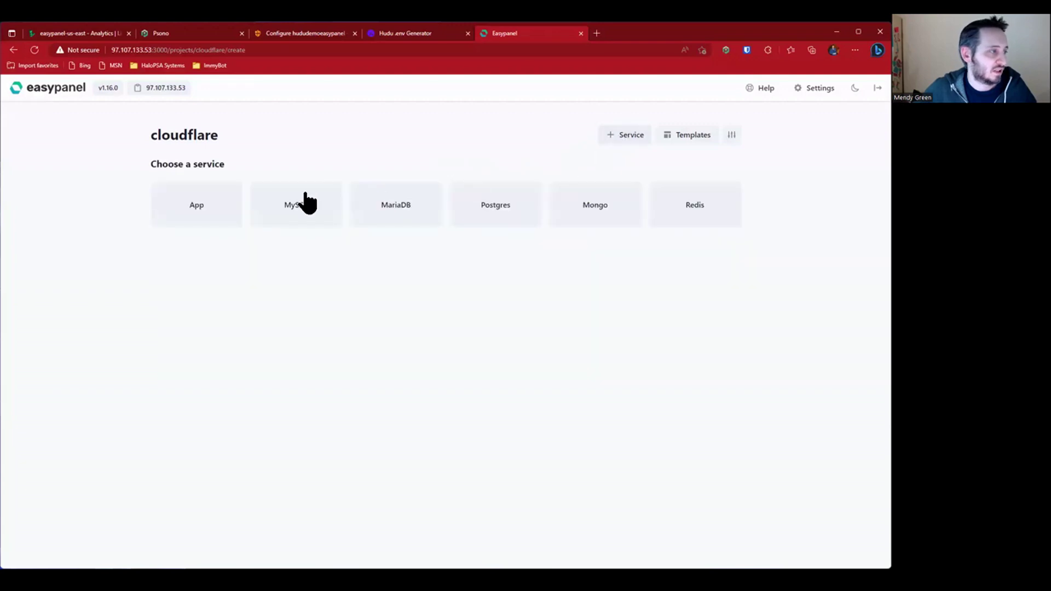
pyautogui.click(208, 203)
pyautogui.write('tunnel')
pyautogui.press('Return')
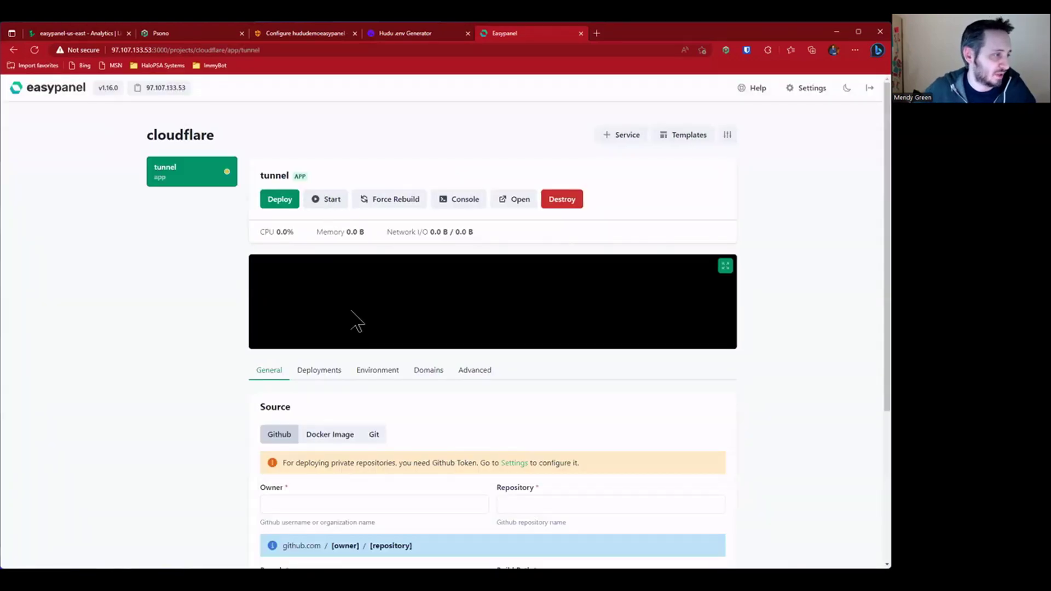
# - Set the tunnel app's GitHub source to RisingTideGroup/cloudflare, branch main, build path /
pyautogui.scroll(-3, 385, 372)
pyautogui.click(321, 353)
pyautogui.write('RisingTideGroup')
pyautogui.press('Tab')
pyautogui.write('Cldou')
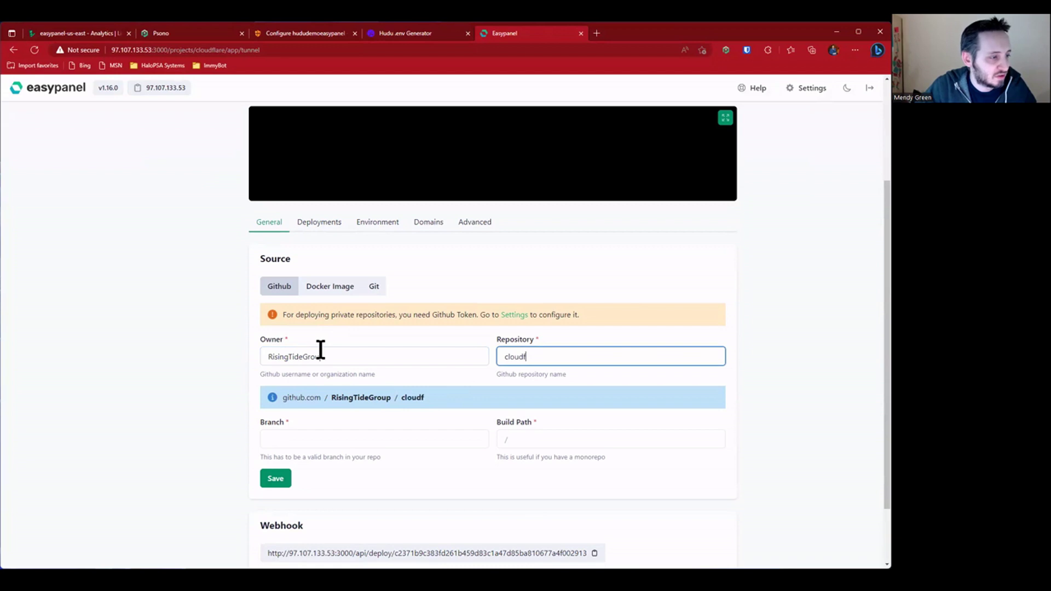
pyautogui.press('Tab')
pyautogui.write('main')
pyautogui.press('Tab')
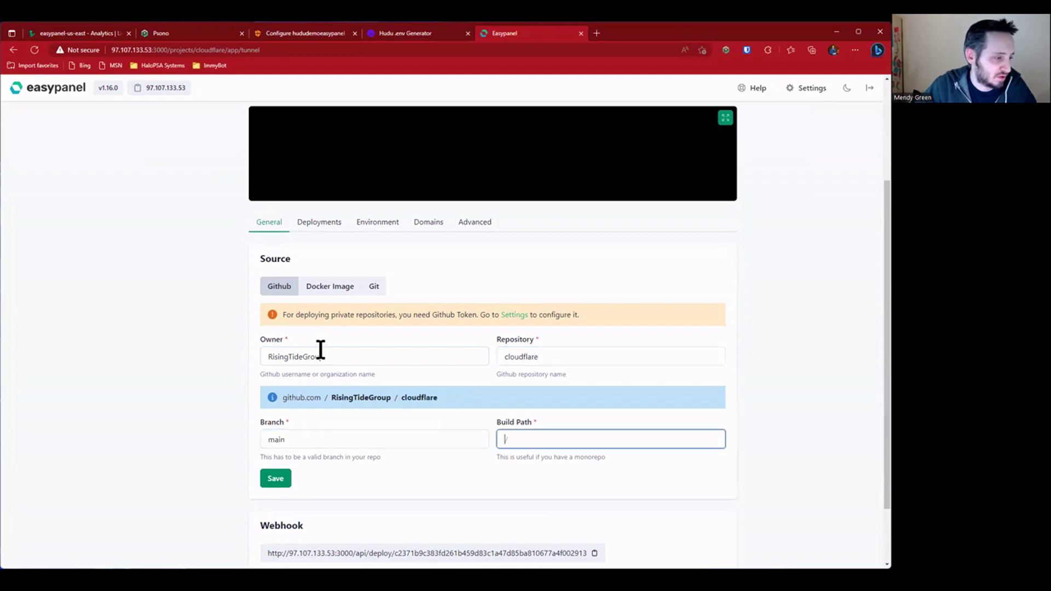
pyautogui.write('/')
pyautogui.click(276, 478)
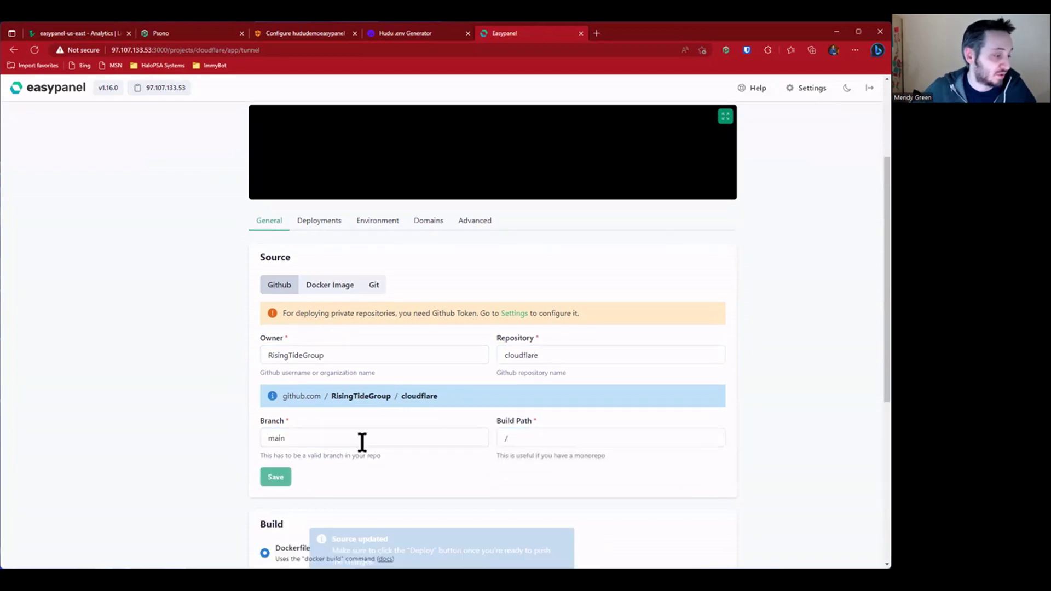
# - Begin a TUNNEL_TOKEN= line in the tunnel app's environment variables
pyautogui.scroll(-5, 361, 441)
pyautogui.scroll(10, 364, 449)
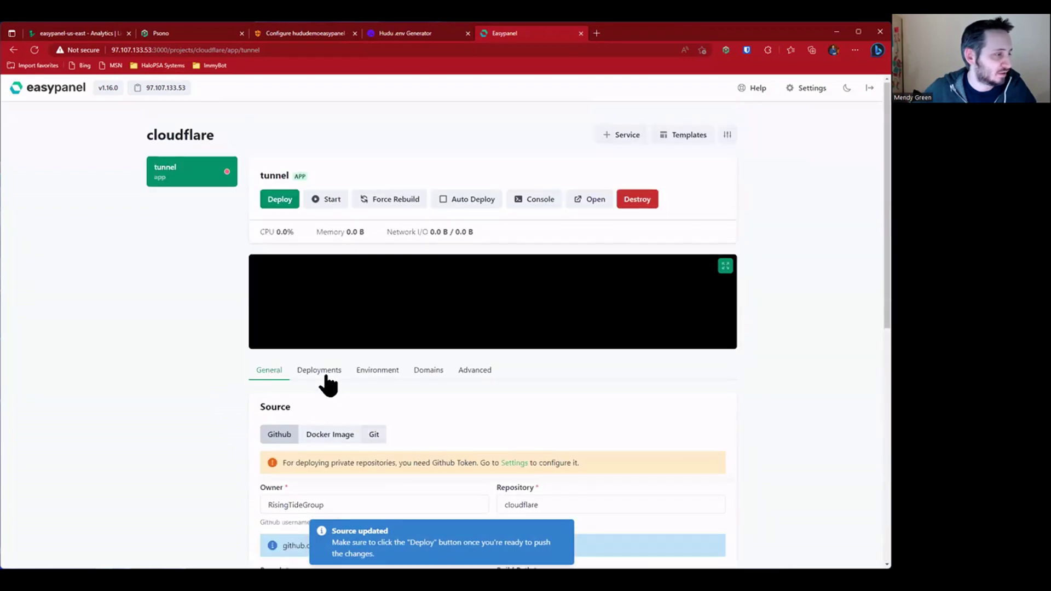
pyautogui.click(390, 372)
pyautogui.click(399, 437)
pyautogui.write('TUNNEL_TOKEN=')
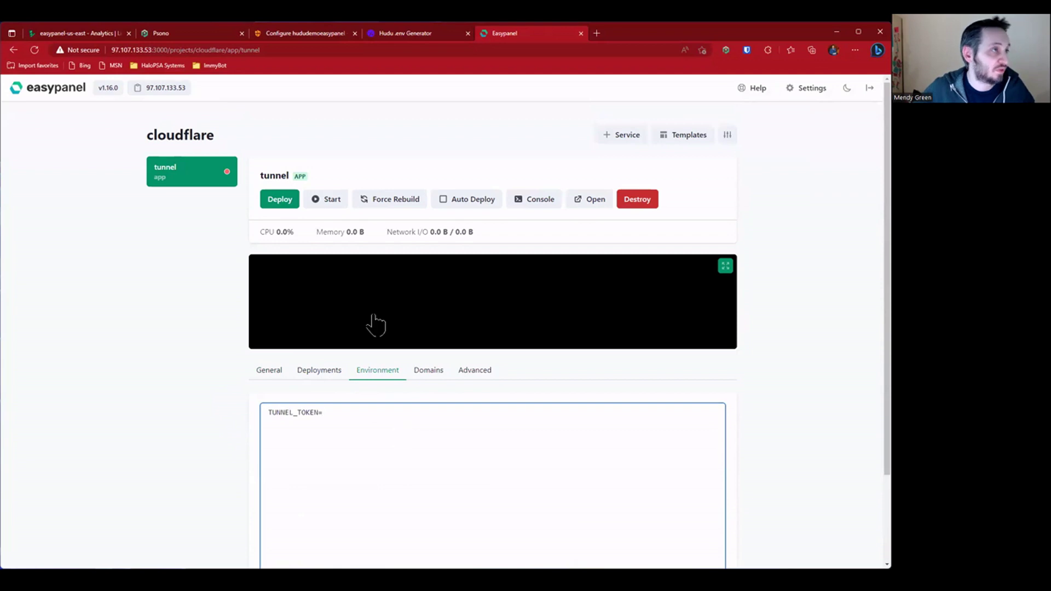
# - Set TUNNEL_TOKEN to the token from Cloudflare's connector install command and save the environment
pyautogui.click(305, 33)
pyautogui.scroll(-4, 352, 300)
pyautogui.click(356, 297)
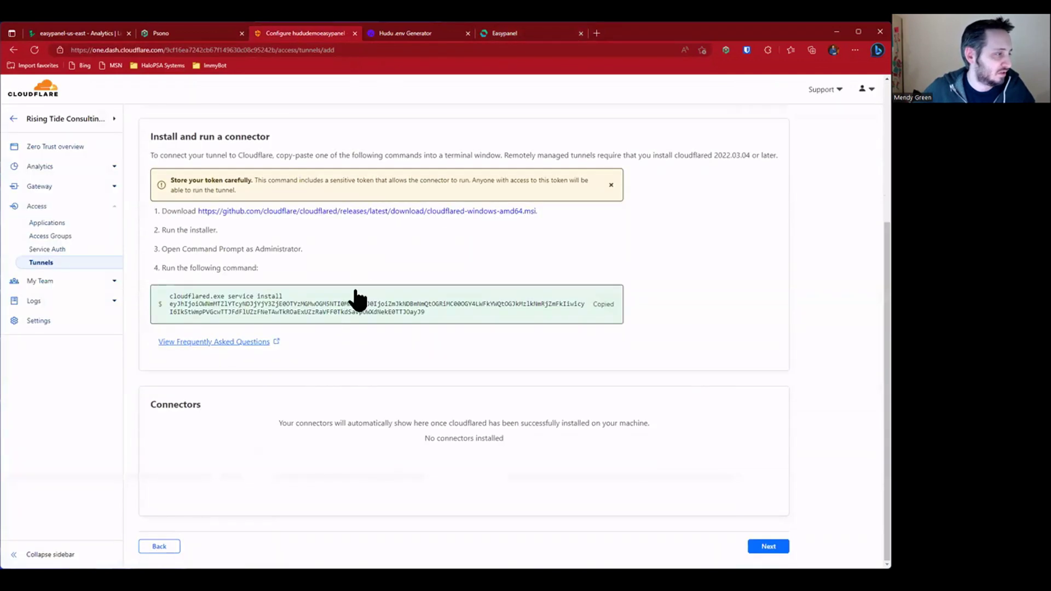
pyautogui.click(482, 36)
pyautogui.click(419, 413)
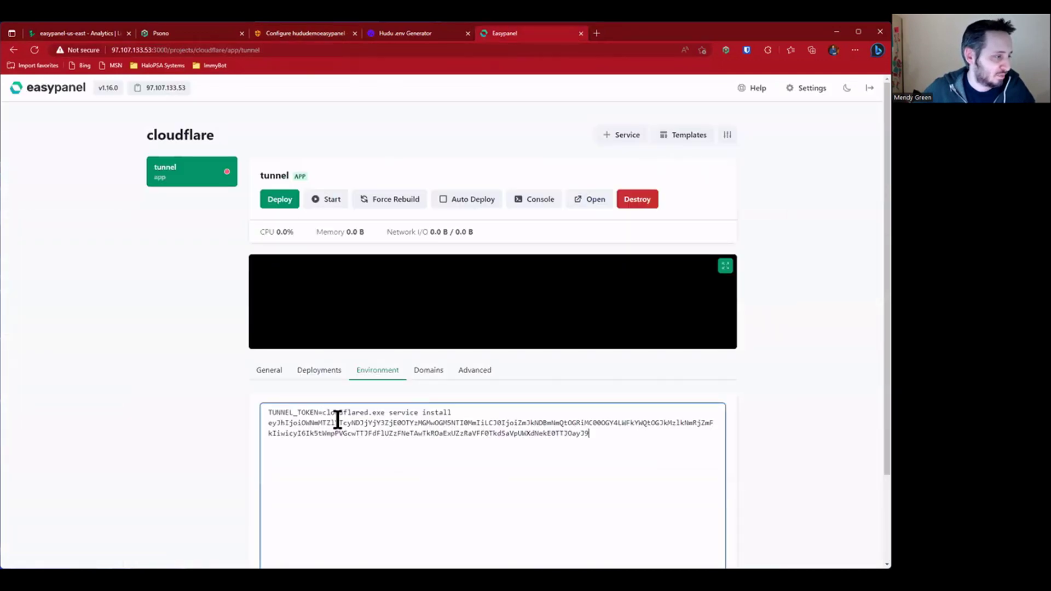
pyautogui.moveTo(322, 415); pyautogui.dragTo(488, 412)
pyautogui.press('Delete')
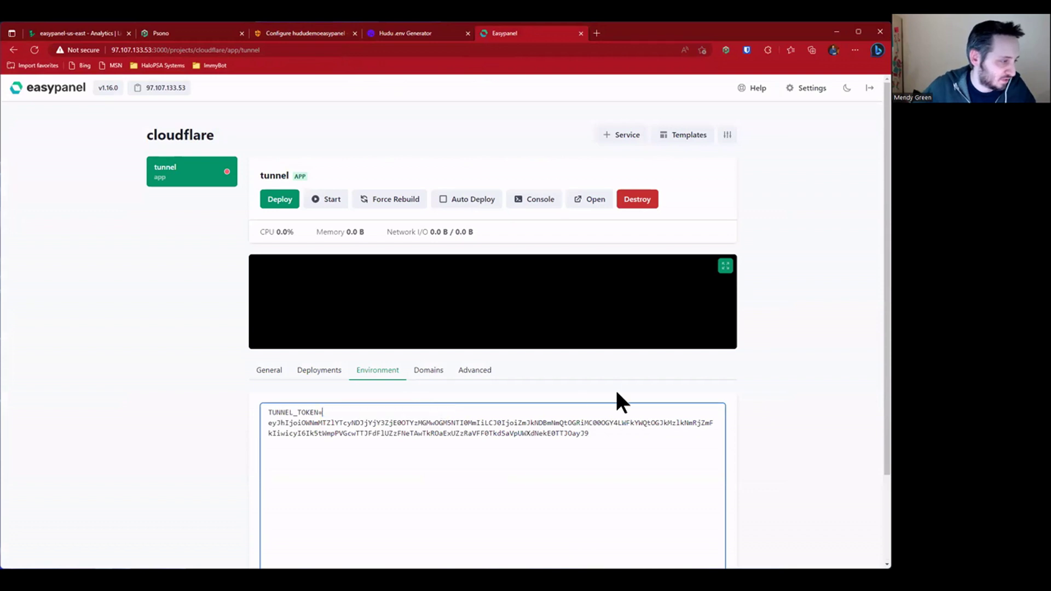
pyautogui.press('Delete')
pyautogui.scroll(-2, 561, 428)
pyautogui.click(277, 528)
# - Deploy the tunnel app and watch its deployment progress
pyautogui.scroll(2, 372, 446)
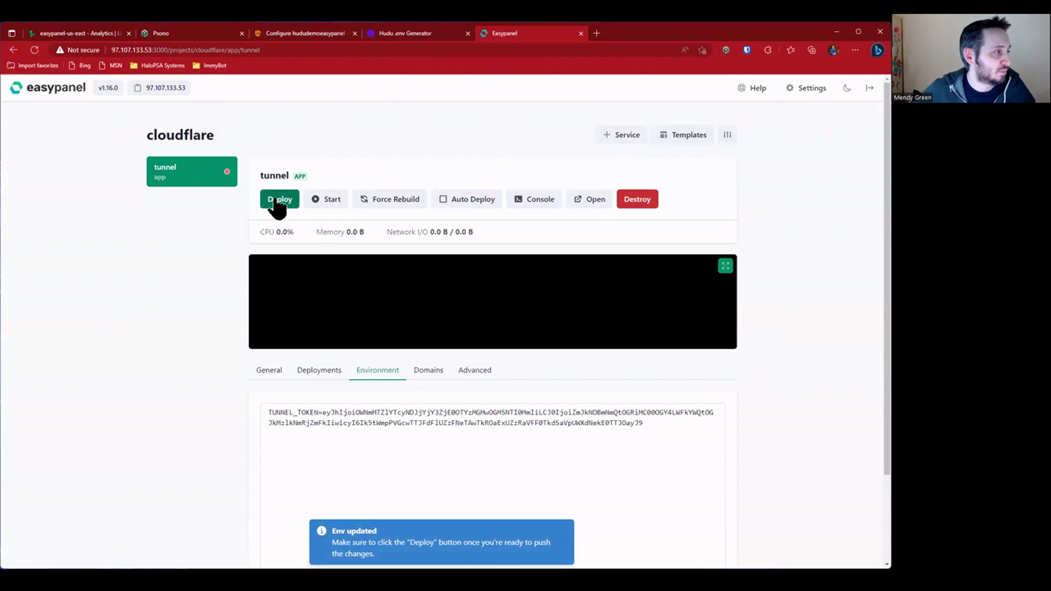
pyautogui.click(279, 202)
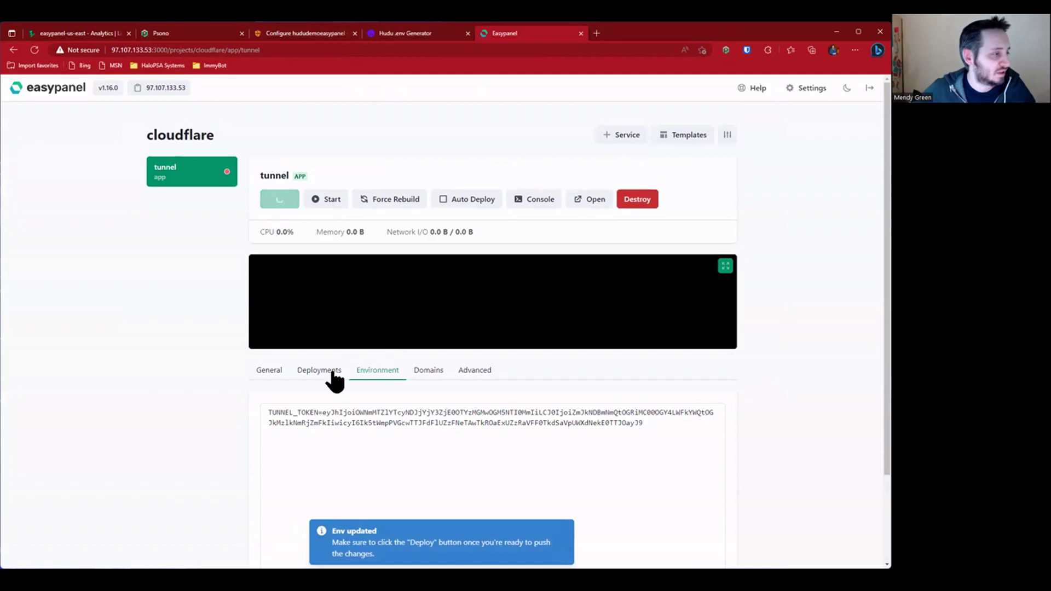
pyautogui.click(313, 372)
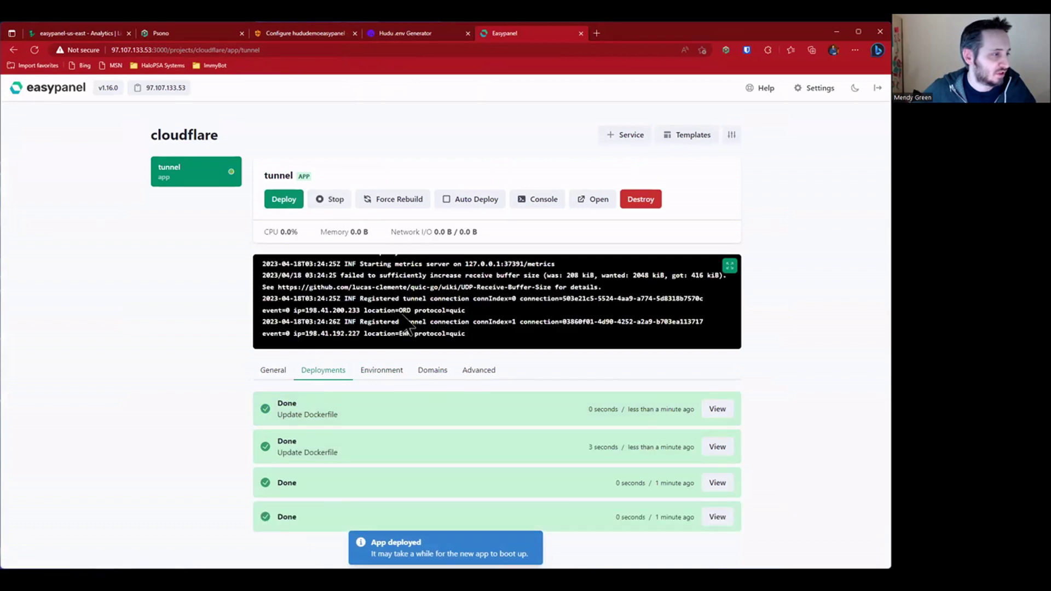
pyautogui.click(289, 34)
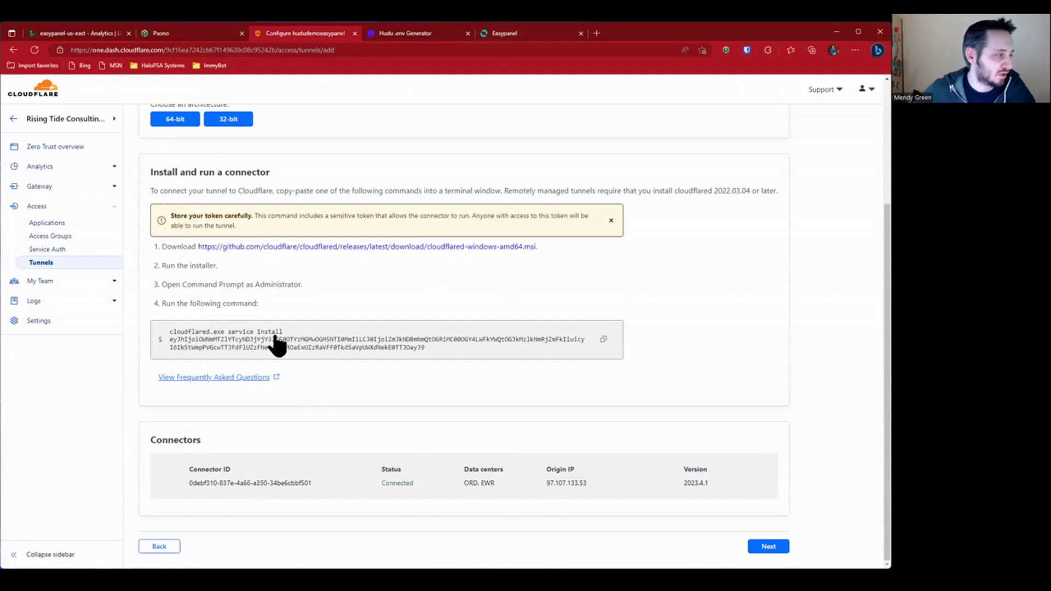
# - Add public hostname rtcg-mgmt on the hosteddocs.io domain to the tunnel
pyautogui.click(767, 545)
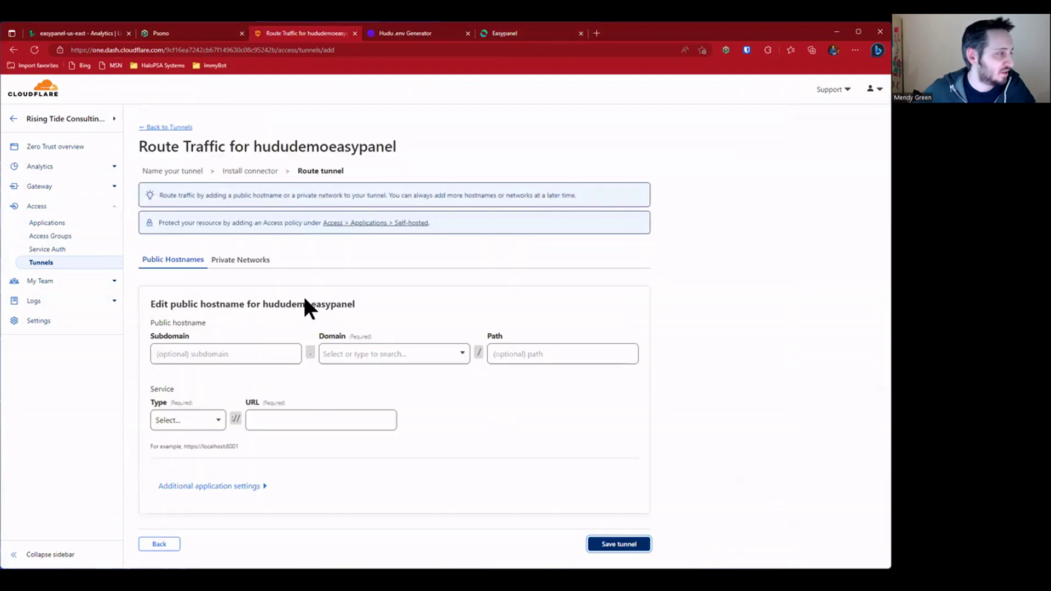
pyautogui.click(242, 351)
pyautogui.write('mgmt')
pyautogui.press('BackSpace')
pyautogui.press('BackSpace')
pyautogui.press('BackSpace')
pyautogui.press('BackSpace')
pyautogui.write('t')
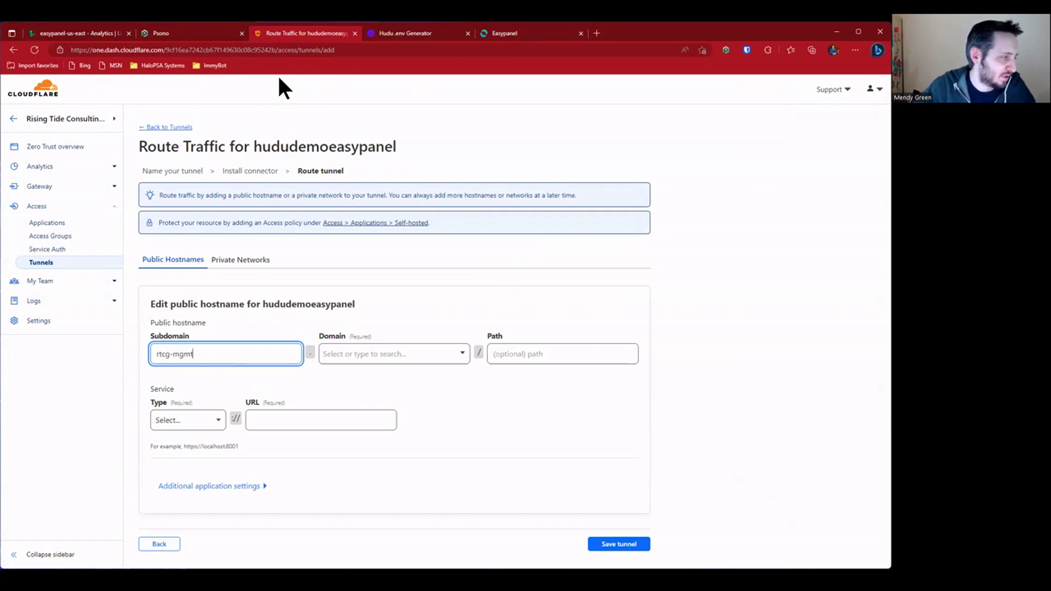
pyautogui.press('Tab')
pyautogui.write('risin')
pyautogui.press('BackSpace')
pyautogui.write('host')
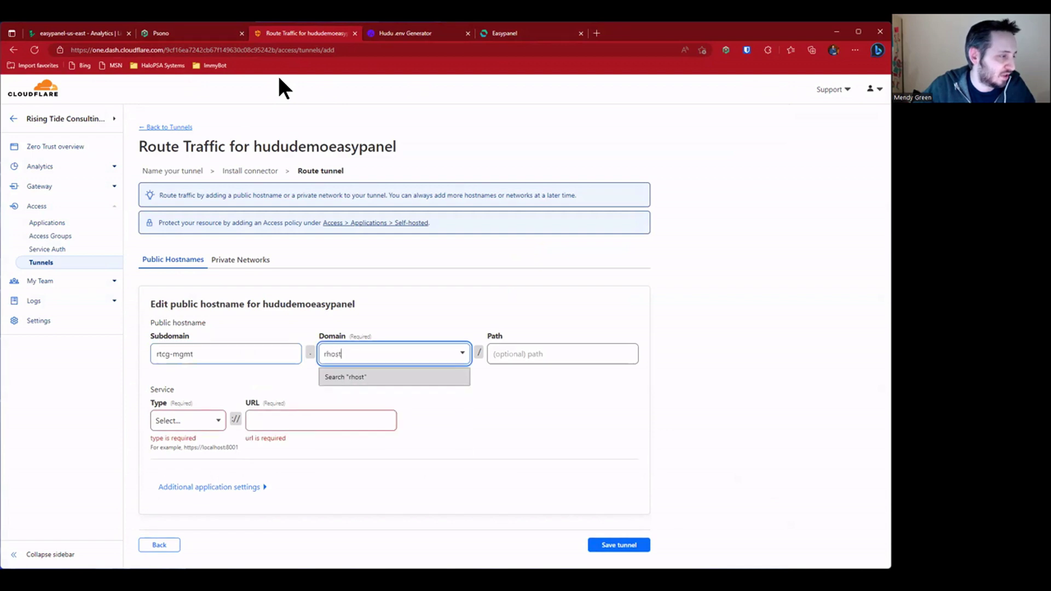
pyautogui.press('BackSpace')
pyautogui.press('BackSpace')
pyautogui.write('hosted')
pyautogui.press('Return')
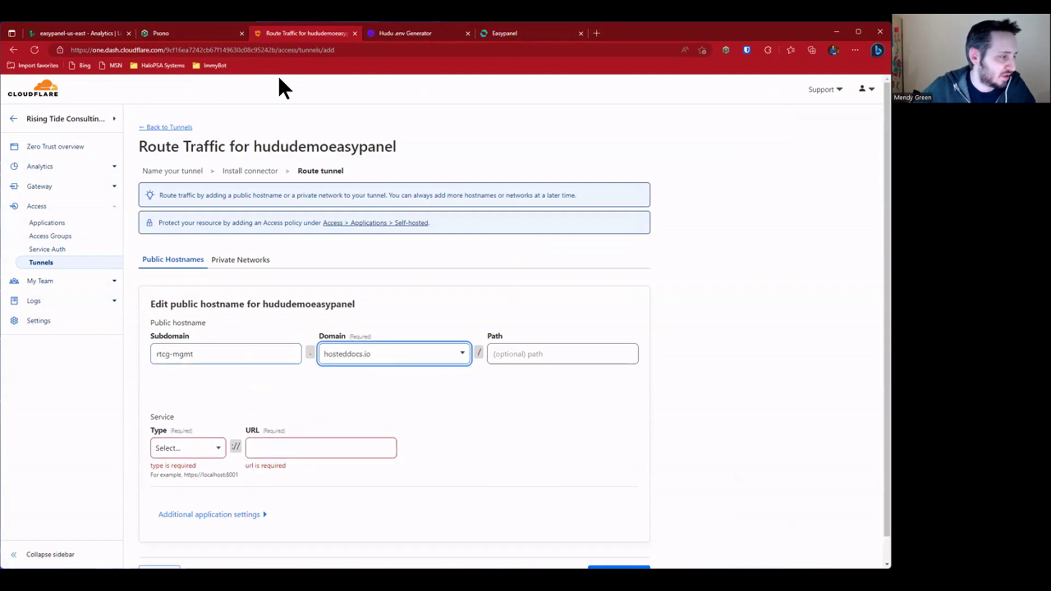
# - Route the hostname to HTTP service 97.107.133.53:3000 and save the tunnel
pyautogui.click(197, 452)
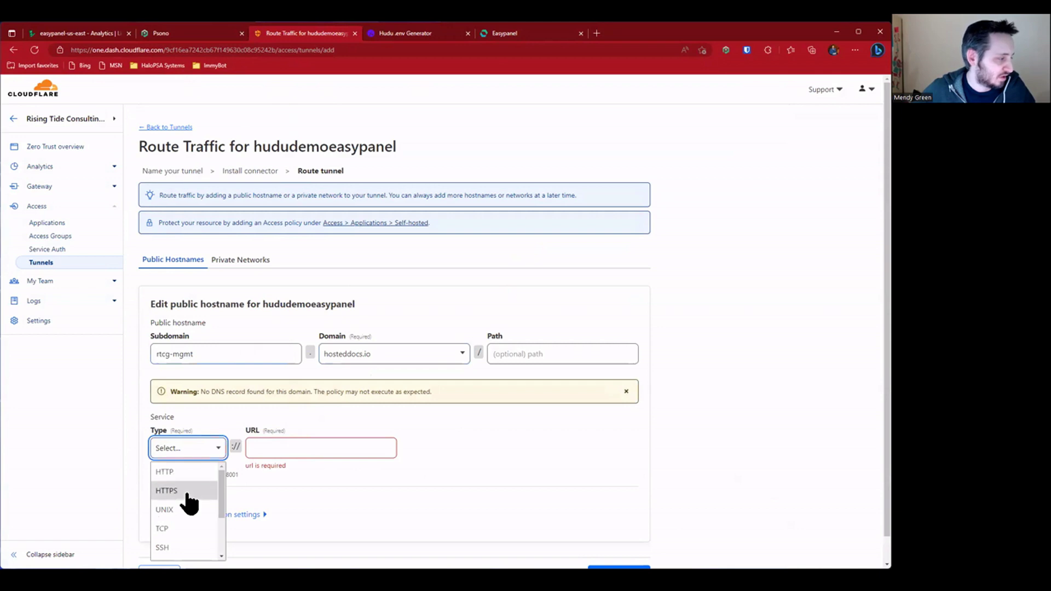
pyautogui.click(195, 469)
pyautogui.click(171, 453)
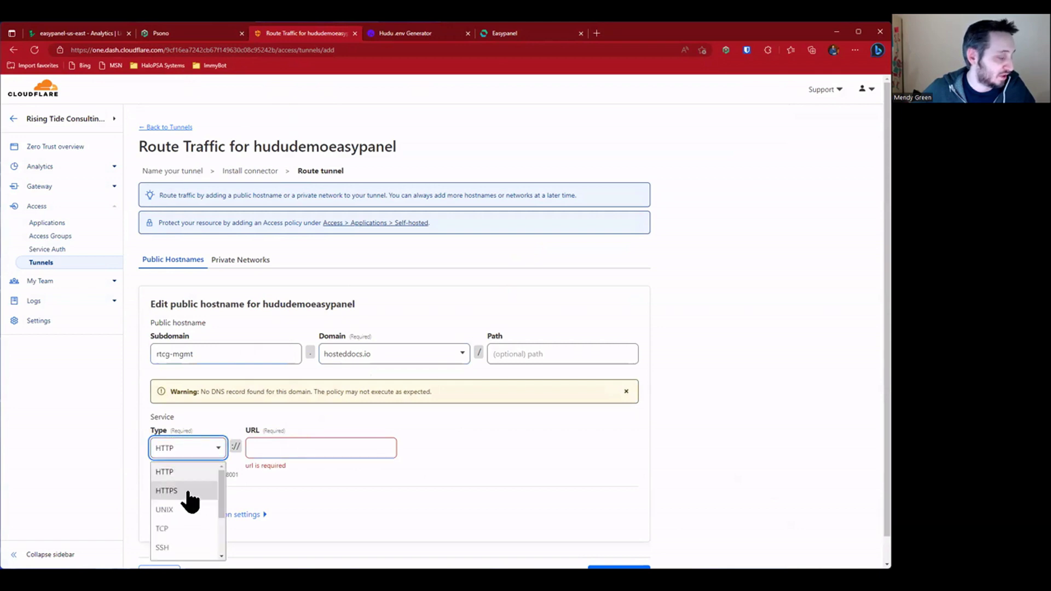
pyautogui.click(191, 472)
pyautogui.click(279, 446)
pyautogui.scroll(-1, 355, 232)
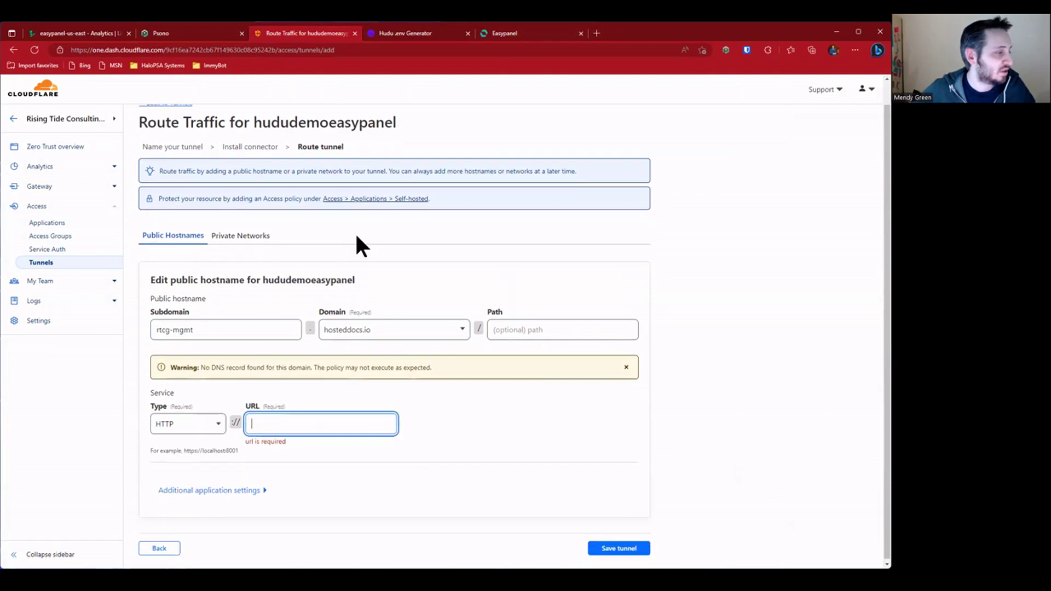
pyautogui.click(507, 33)
pyautogui.click(156, 86)
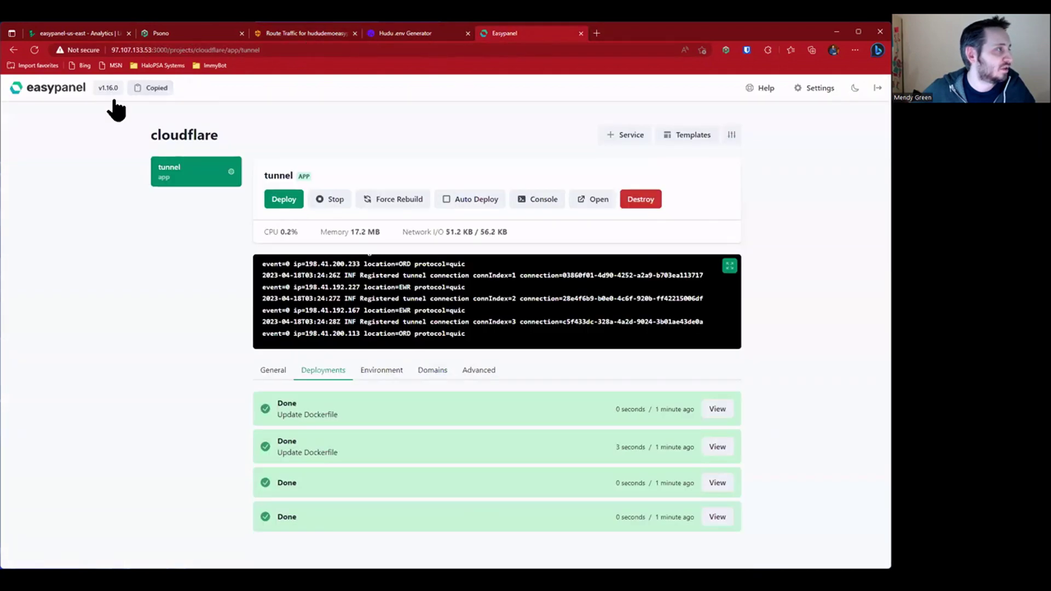
pyautogui.click(283, 30)
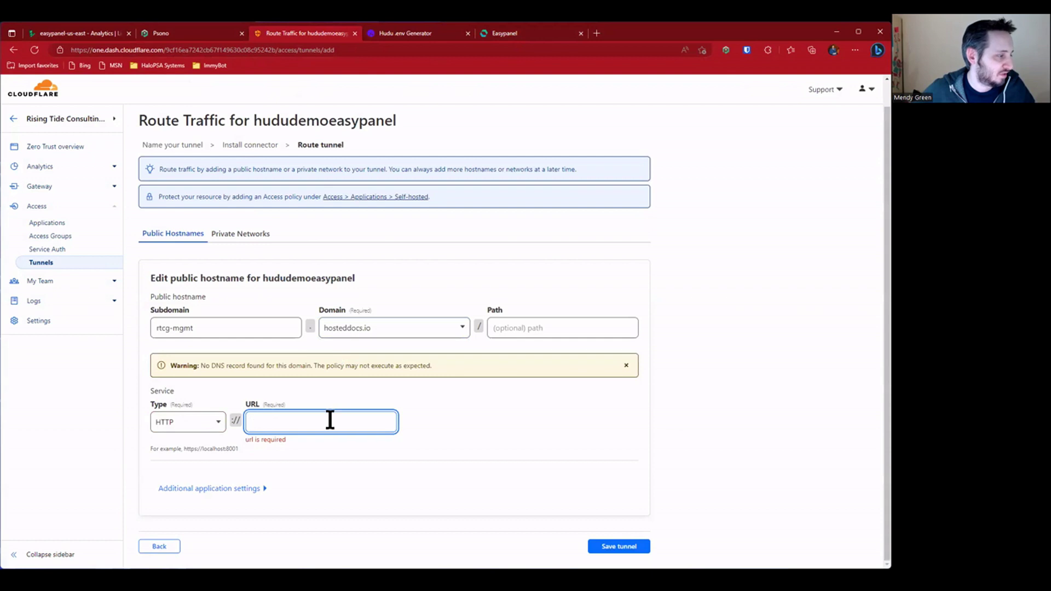
pyautogui.write('97.107.133.53')
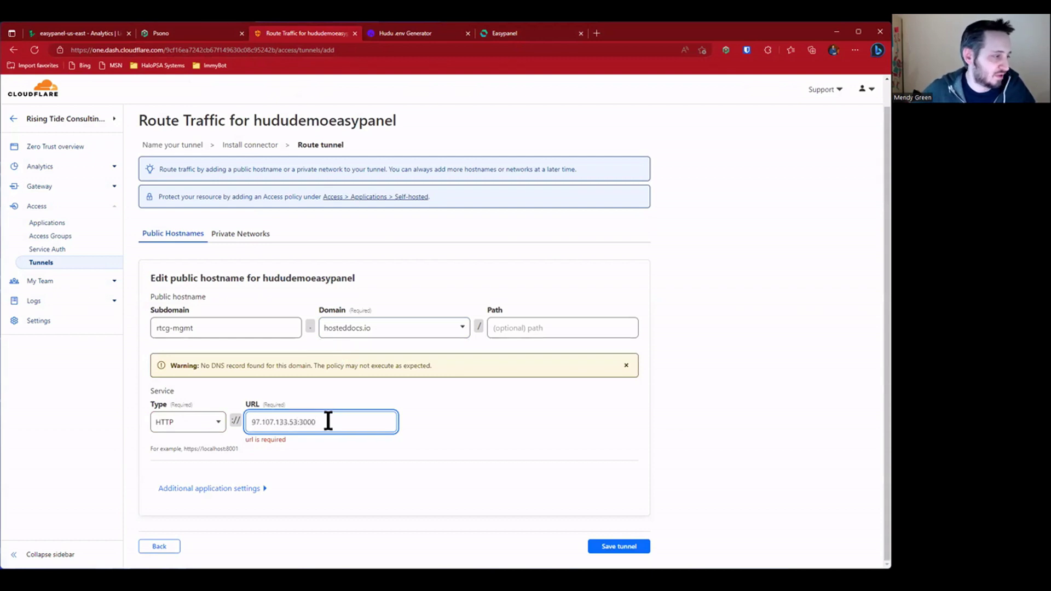
pyautogui.click(623, 547)
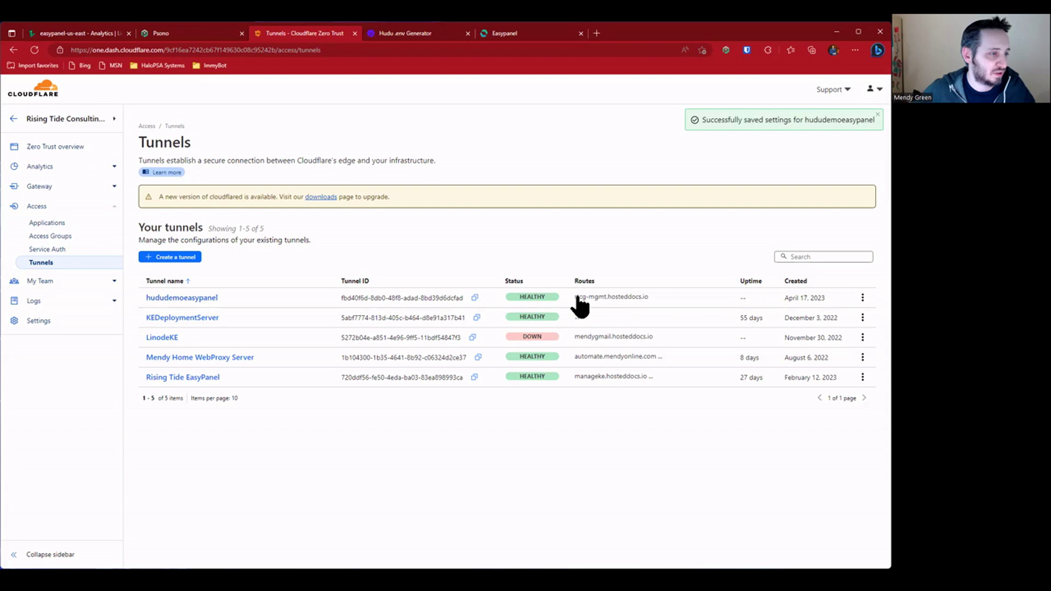
# - Open rtcg-mgmt.hosteddocs.io from the tunnel's Public Hostname tab to reach Easypanel's login page
pyautogui.click(203, 301)
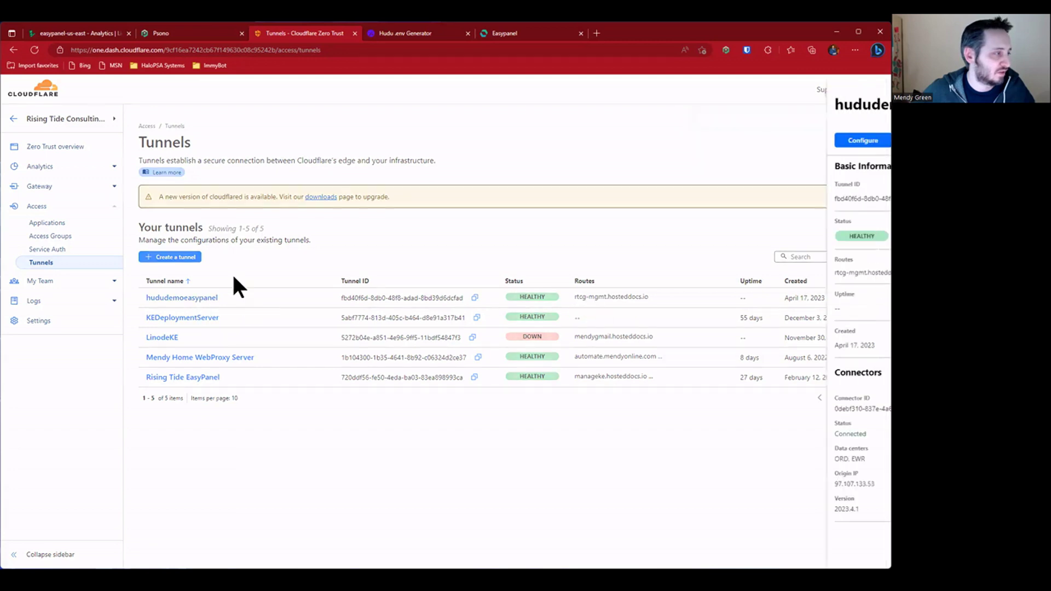
pyautogui.click(721, 142)
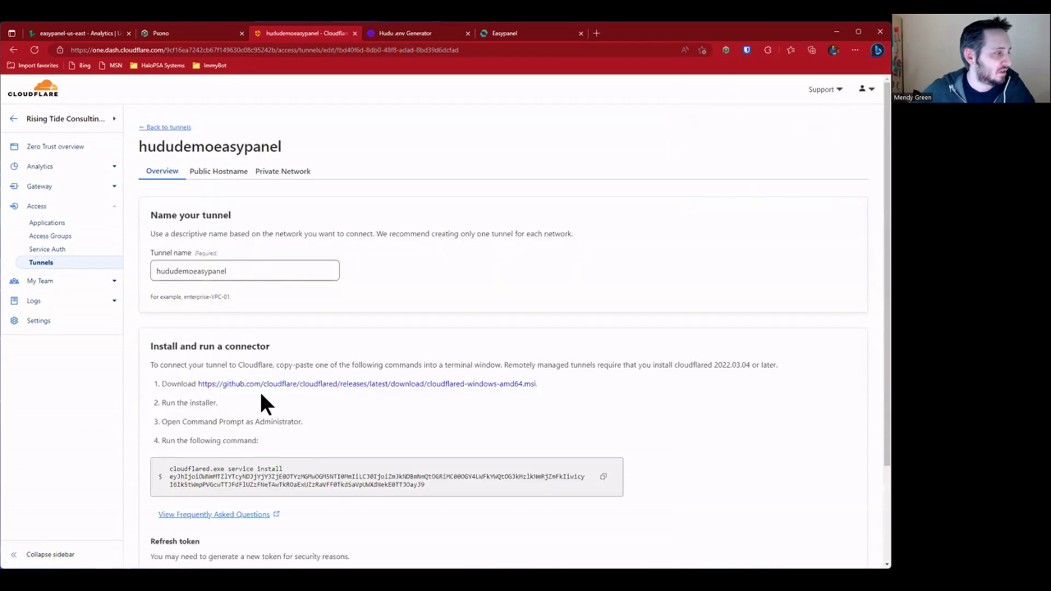
pyautogui.click(236, 178)
pyautogui.click(341, 265)
pyautogui.click(737, 226)
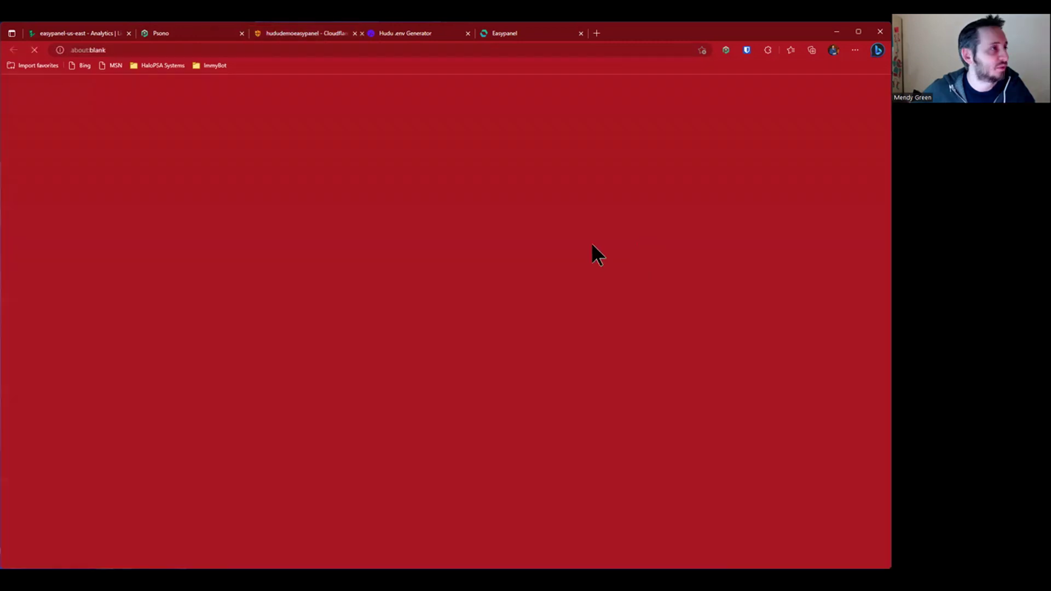
pyautogui.click(514, 347)
pyautogui.click(553, 103)
pyautogui.click(629, 33)
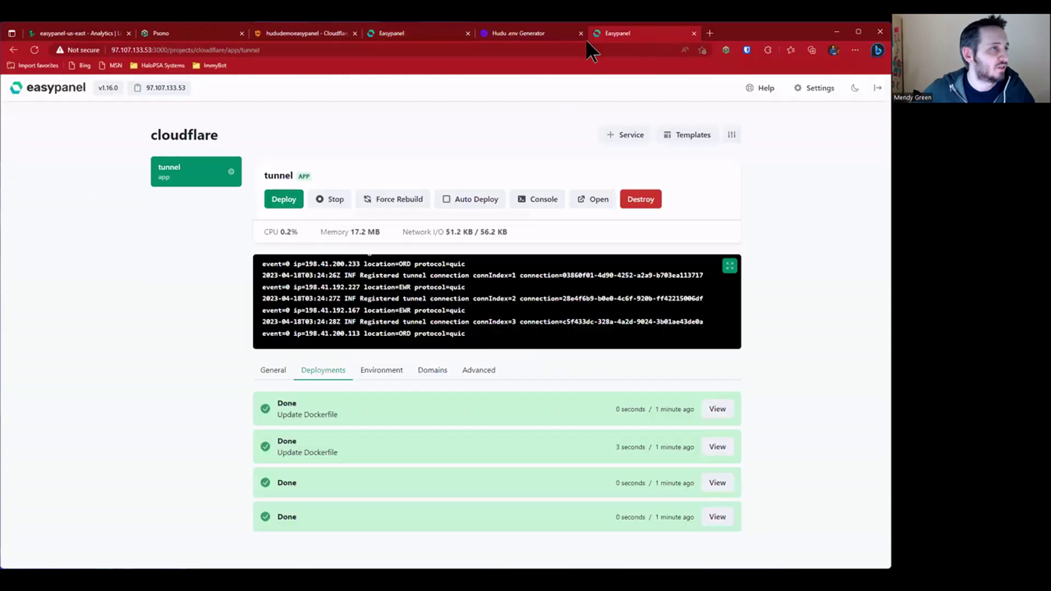
pyautogui.click(427, 34)
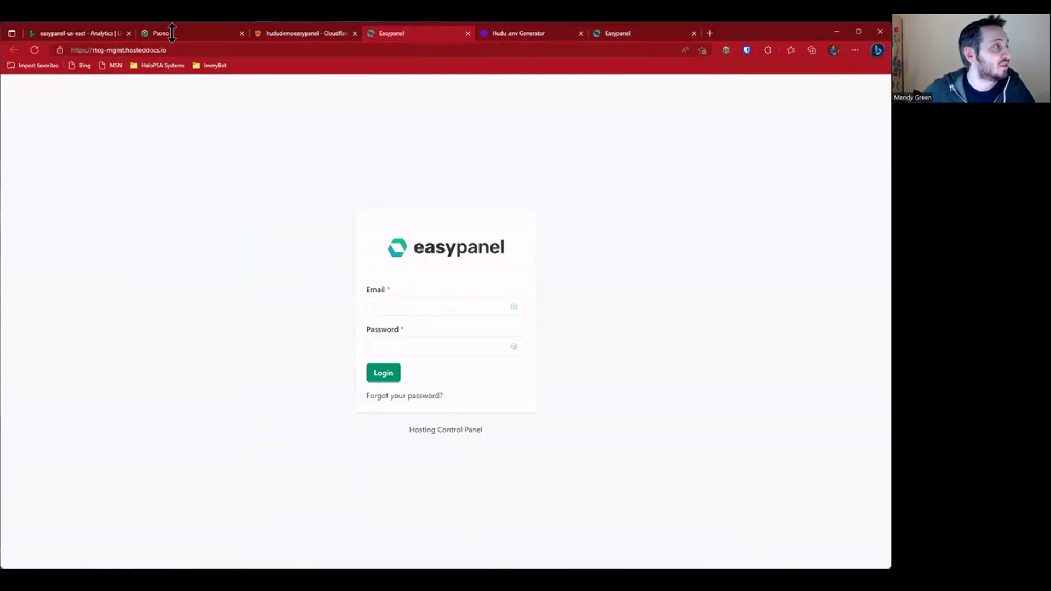
pyautogui.click(171, 33)
# - Search the datastore for 97.107.133.53:3000 and open the EasyPanel Hudu Demo Admin login entry
pyautogui.click(776, 136)
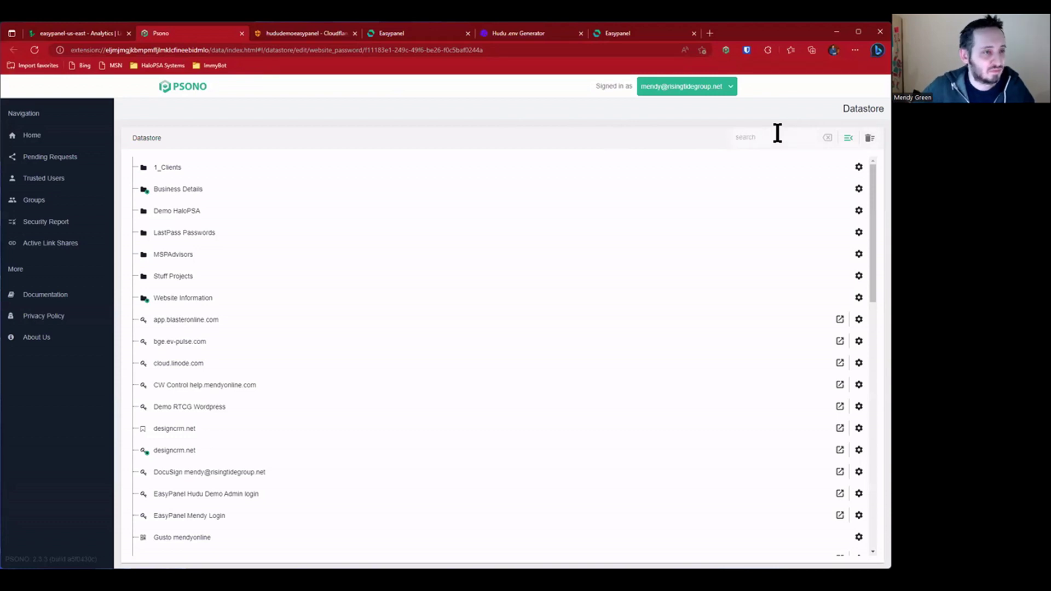
pyautogui.write('http://97.107.133.53:3000')
pyautogui.moveTo(746, 136); pyautogui.dragTo(701, 133)
pyautogui.press('BackSpace')
pyautogui.press('BackSpace')
pyautogui.click(499, 165)
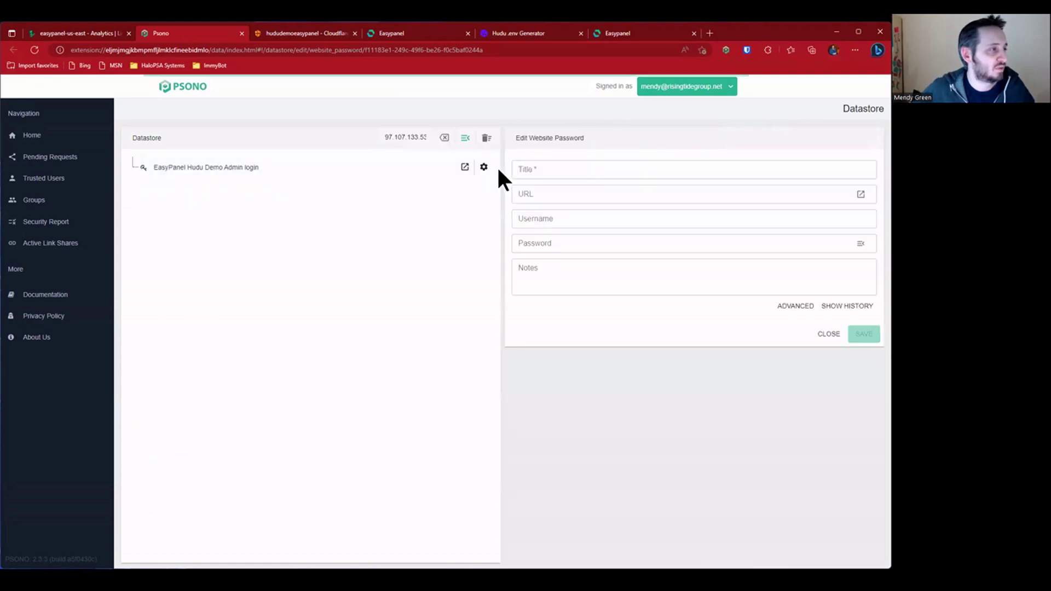
pyautogui.click(415, 34)
pyautogui.click(316, 49)
pyautogui.hotkey('ctrl', 'c')
pyautogui.click(216, 33)
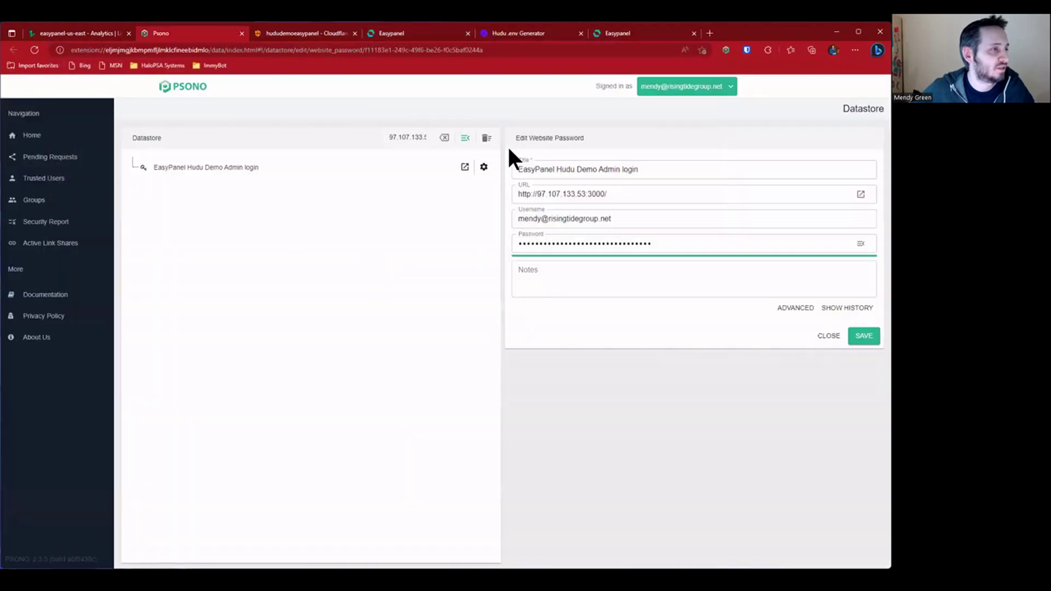
pyautogui.tripleClick(652, 195)
pyautogui.hotkey('ctrl', 'v')
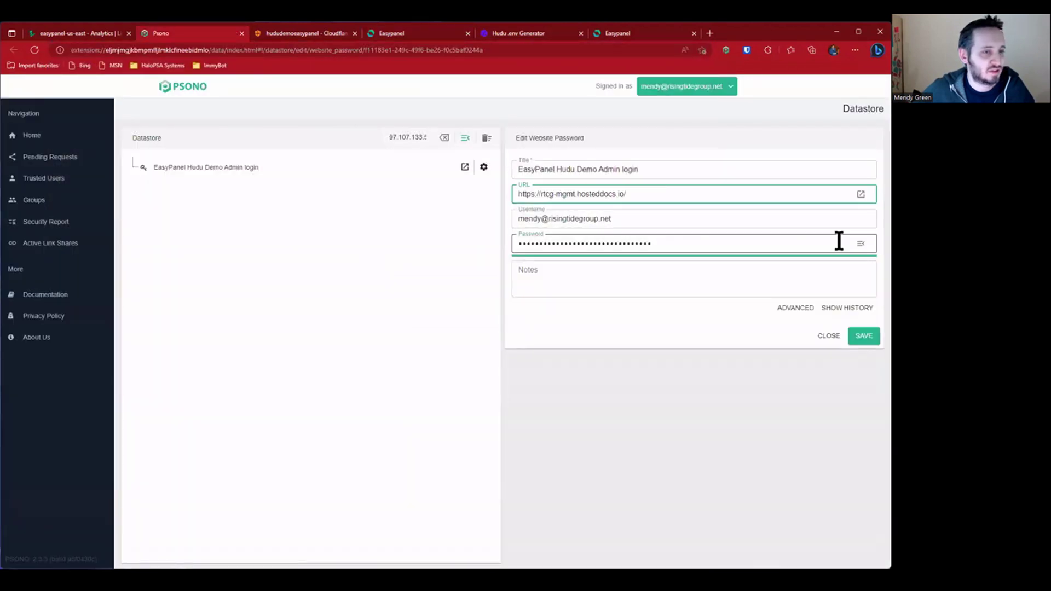
pyautogui.click(860, 243)
pyautogui.click(843, 259)
pyautogui.click(863, 335)
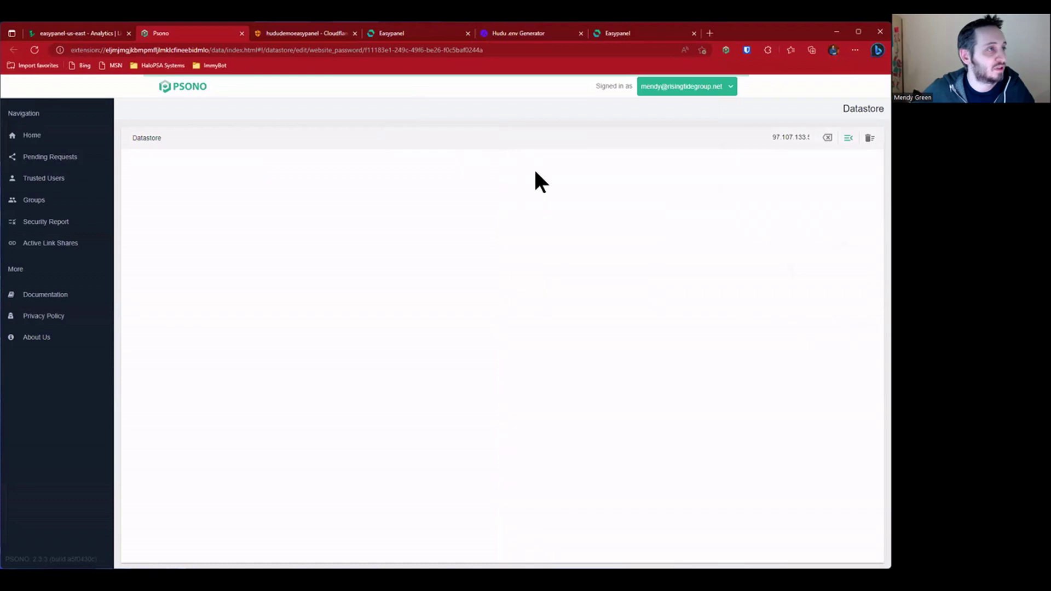
# - Log in to Easypanel at rtcg-mgmt.hosteddocs.io with the admin e-mail and copied password, closing the duplicate tab
pyautogui.click(416, 34)
pyautogui.middleClick(635, 32)
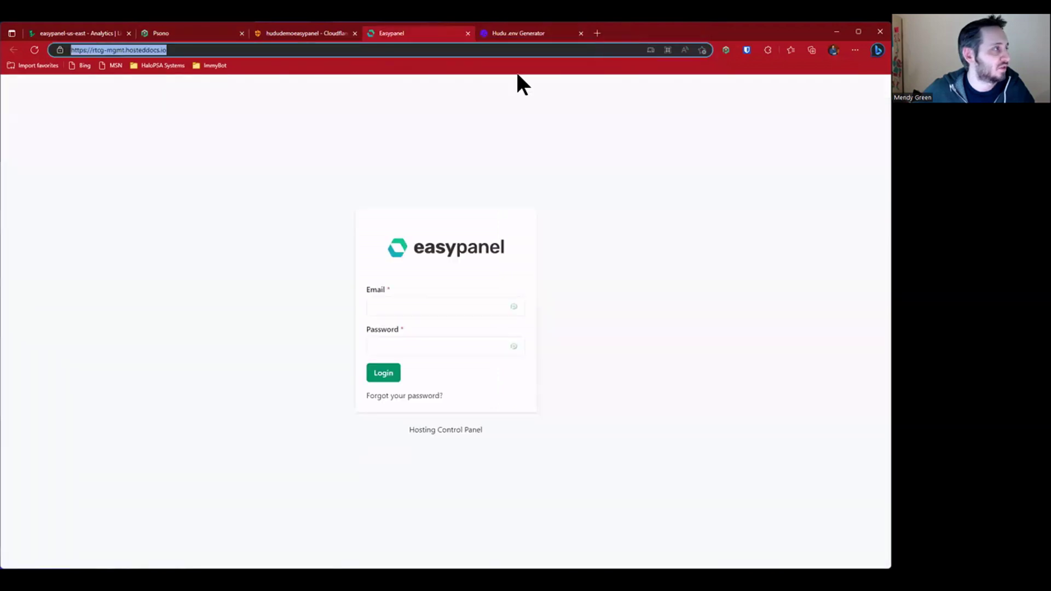
pyautogui.click(430, 306)
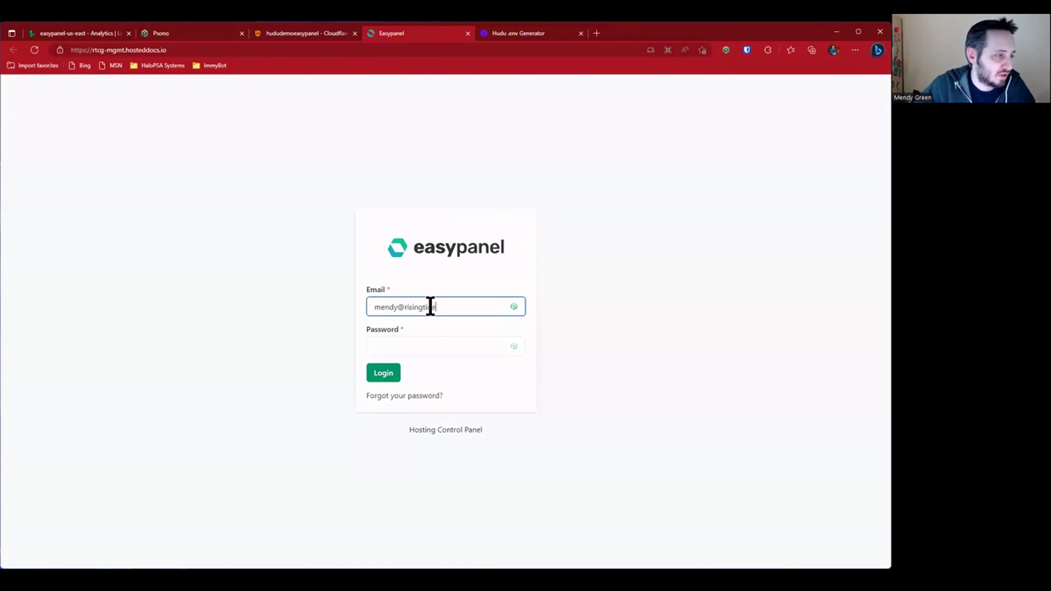
pyautogui.hotkey('ctrl', 'v')
pyautogui.press('Return')
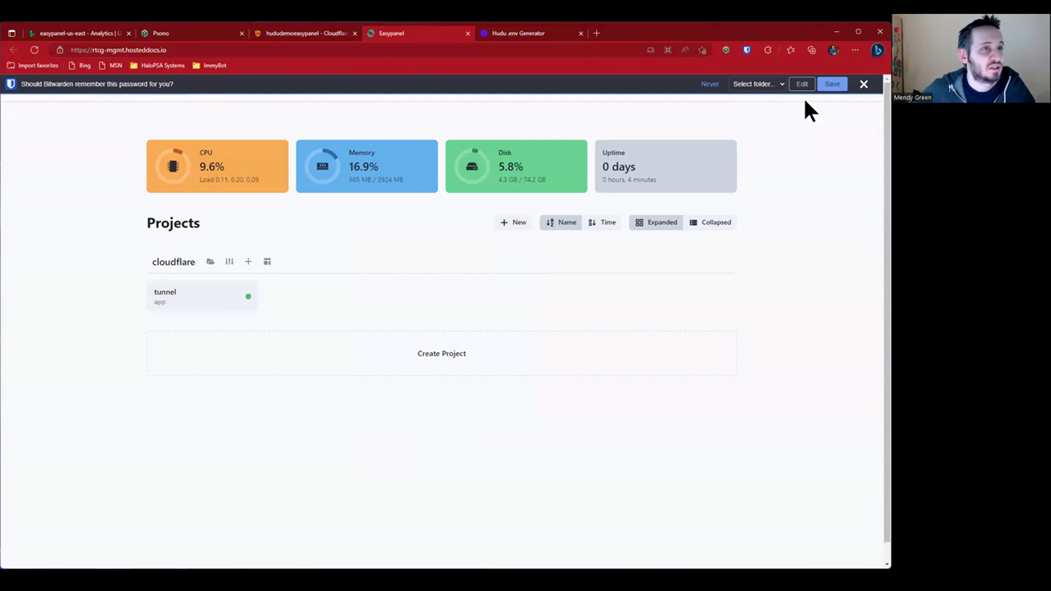
pyautogui.click(863, 84)
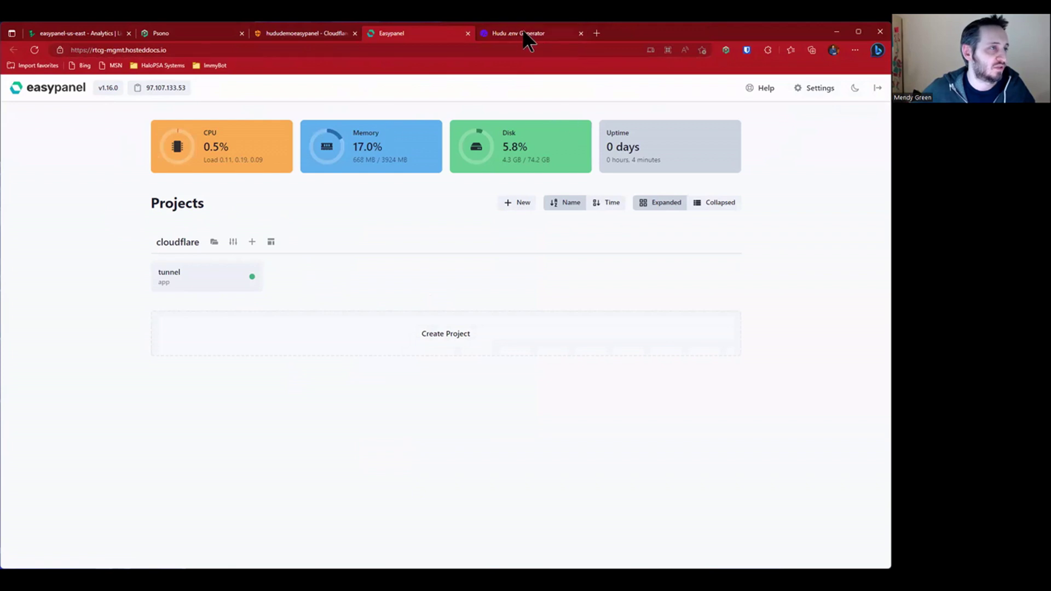
pyautogui.click(67, 30)
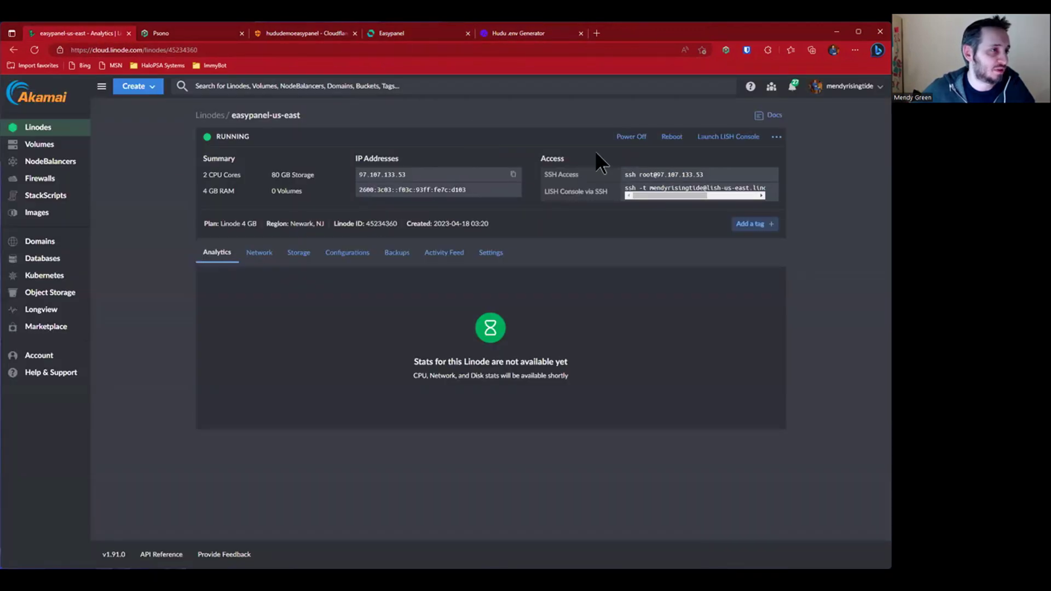
# - Open the Block_All_Inbound firewall's Linodes tab, abandoning a first attempt to add a Linode
pyautogui.click(44, 180)
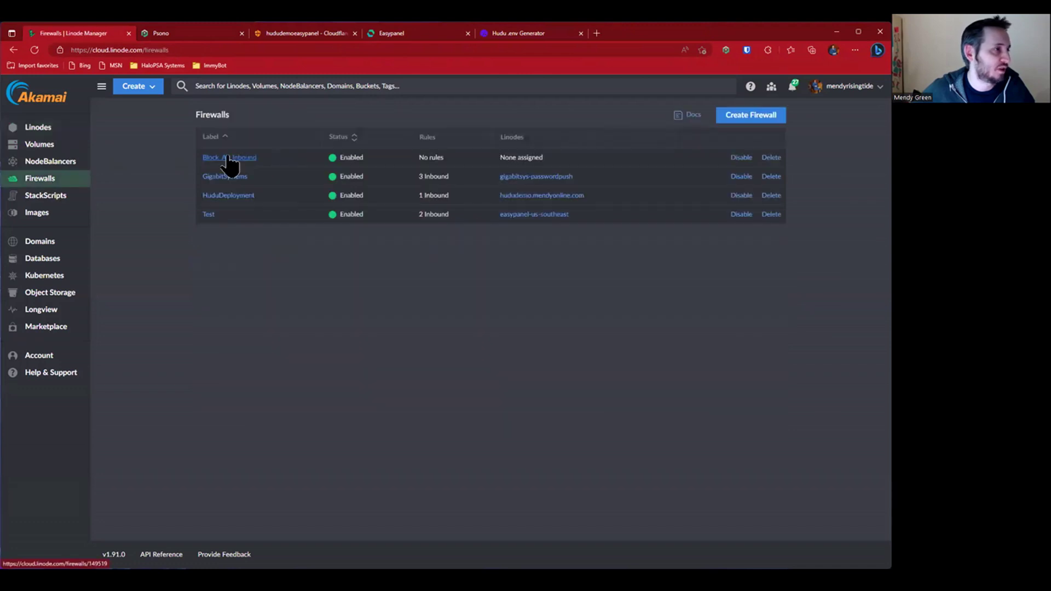
pyautogui.click(227, 157)
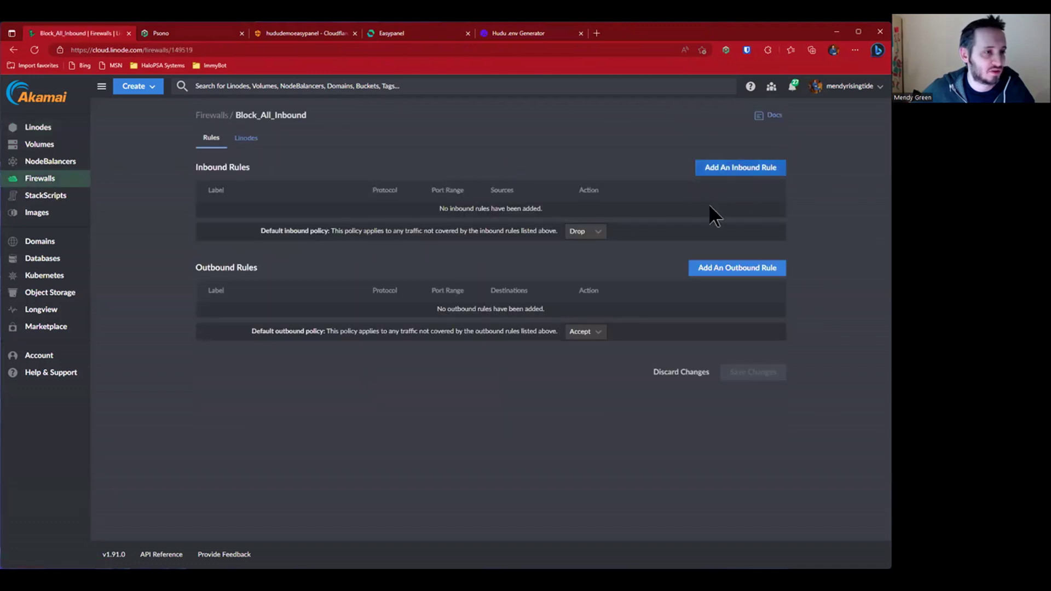
pyautogui.click(246, 138)
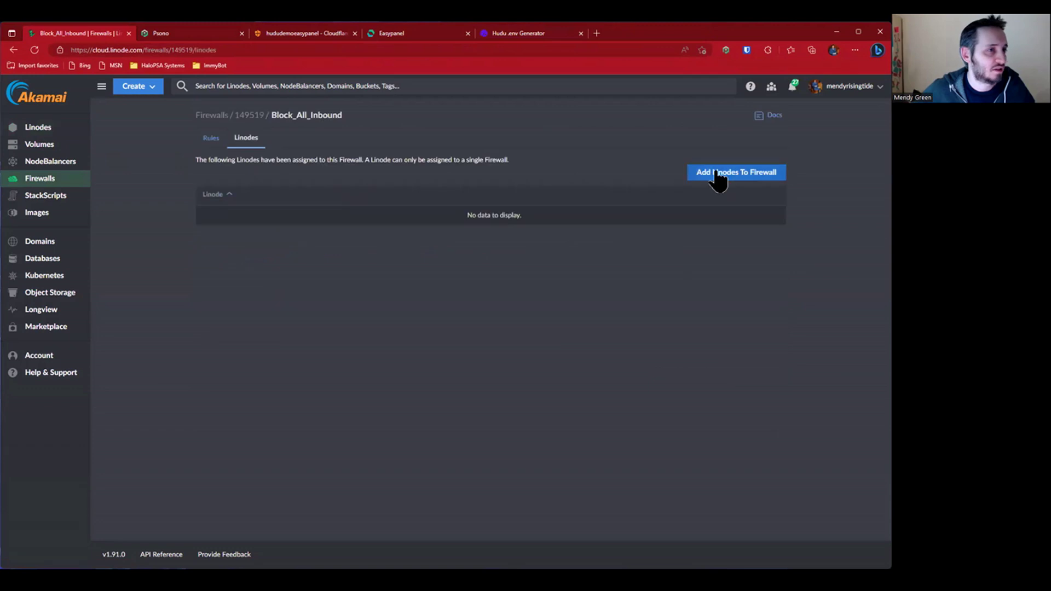
pyautogui.click(717, 173)
pyautogui.click(756, 134)
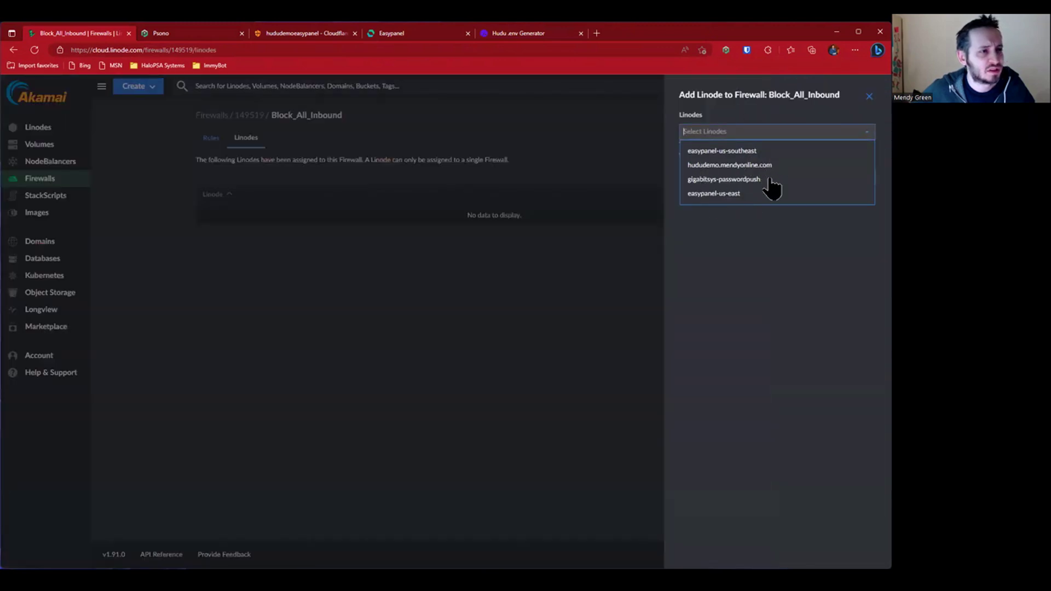
pyautogui.click(739, 245)
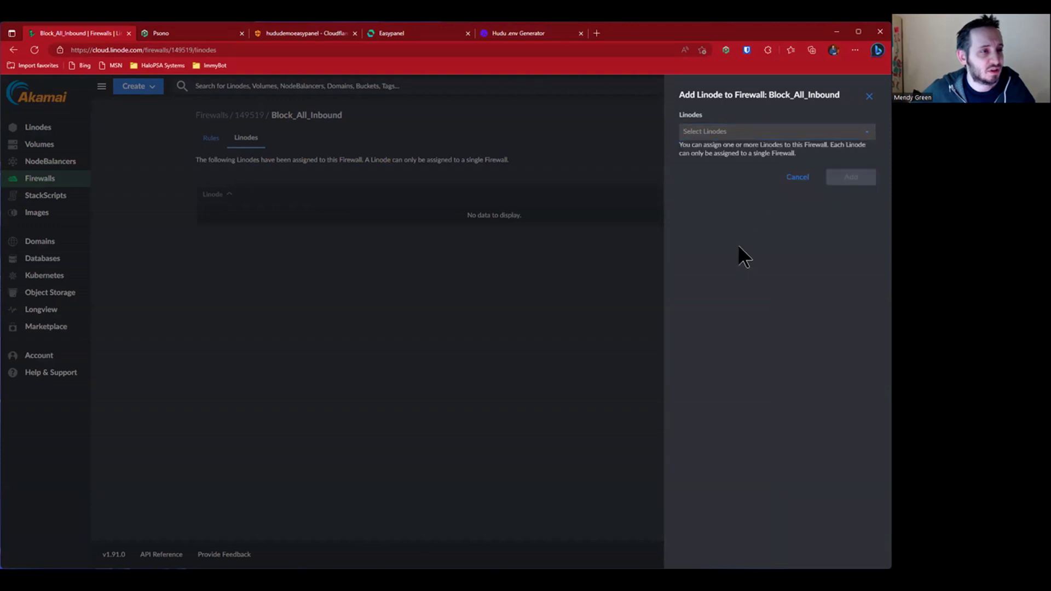
pyautogui.click(798, 178)
pyautogui.click(41, 130)
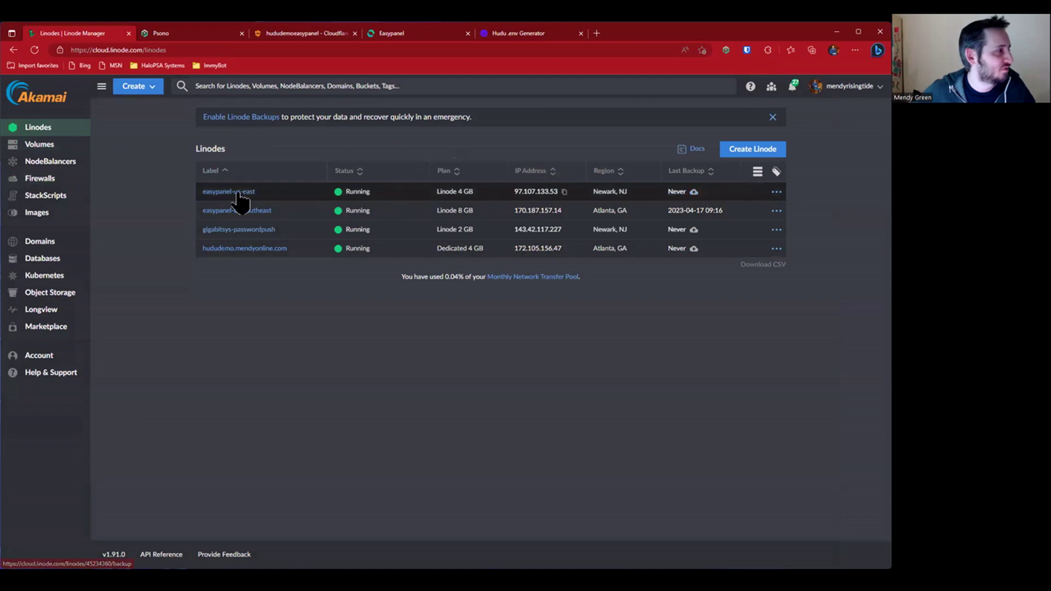
pyautogui.click(39, 178)
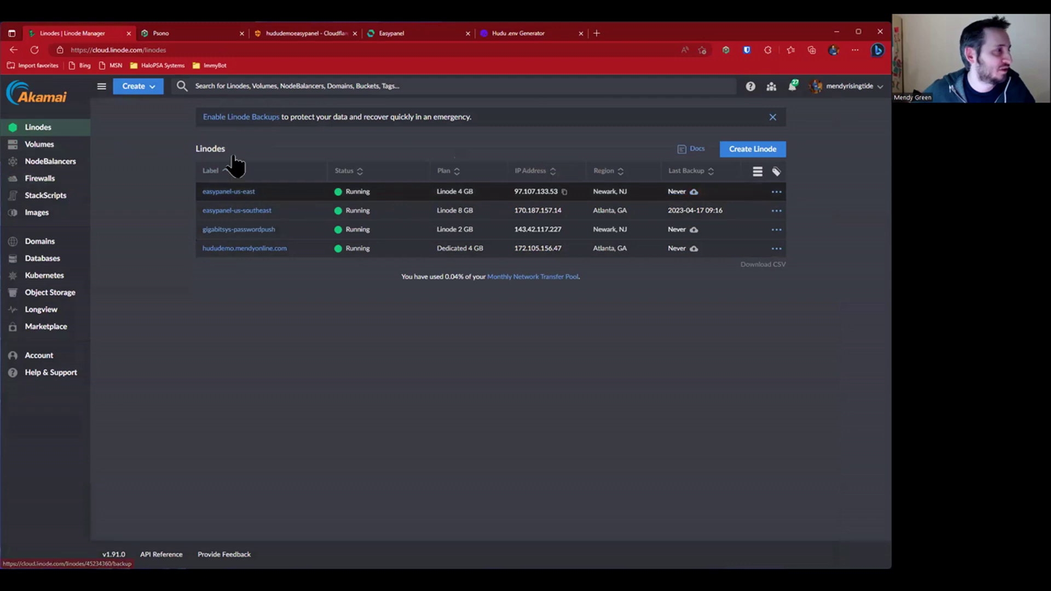
# - Add the easypanel-us-east Linode to the Block_All_Inbound firewall
pyautogui.click(246, 138)
pyautogui.click(732, 179)
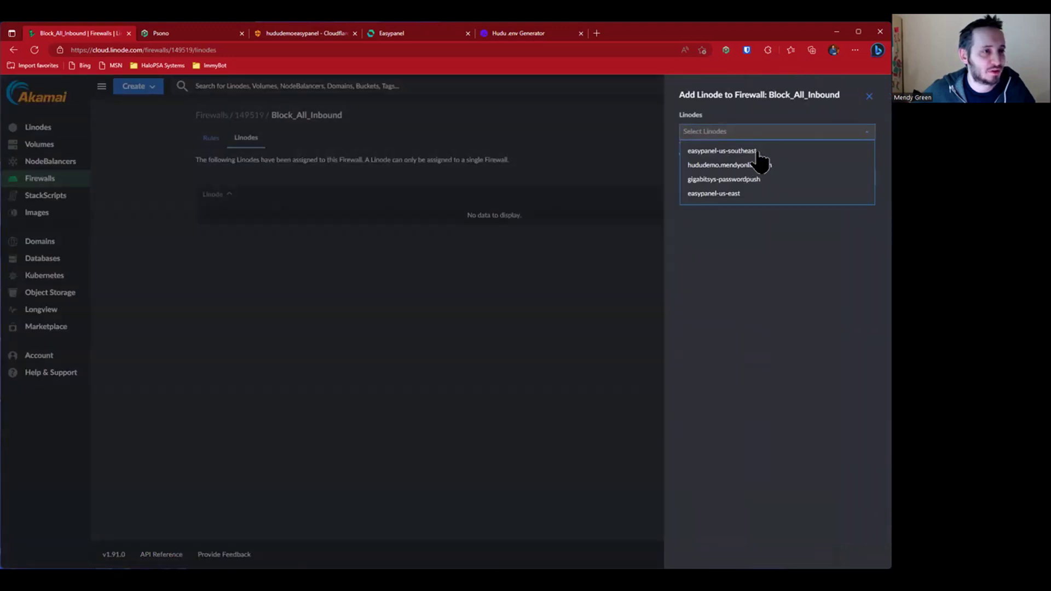
pyautogui.click(739, 193)
pyautogui.click(833, 178)
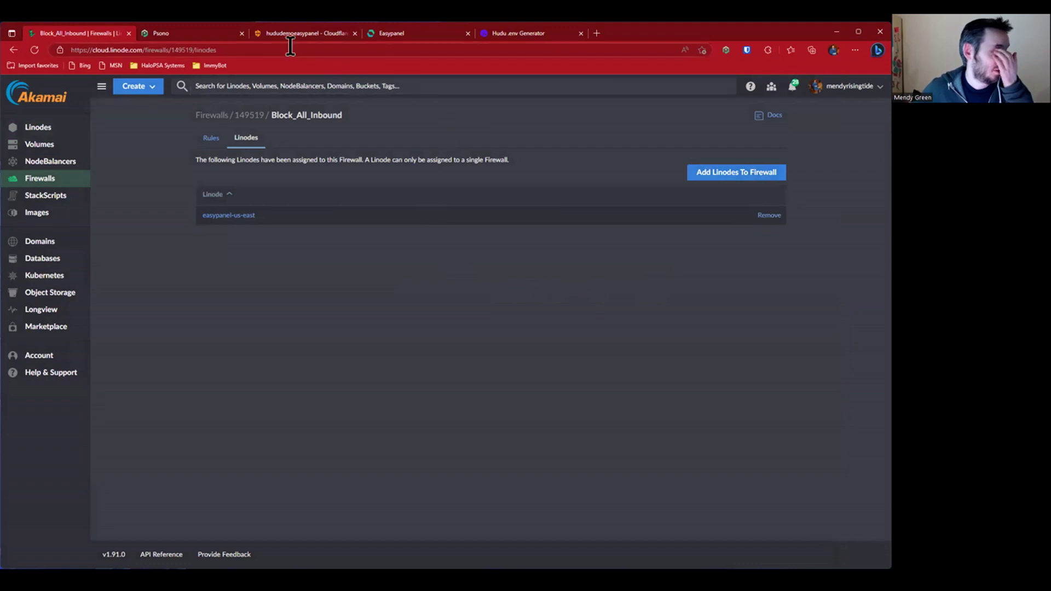
# - Confirm the firewall's default inbound policy remains Drop
pyautogui.click(319, 32)
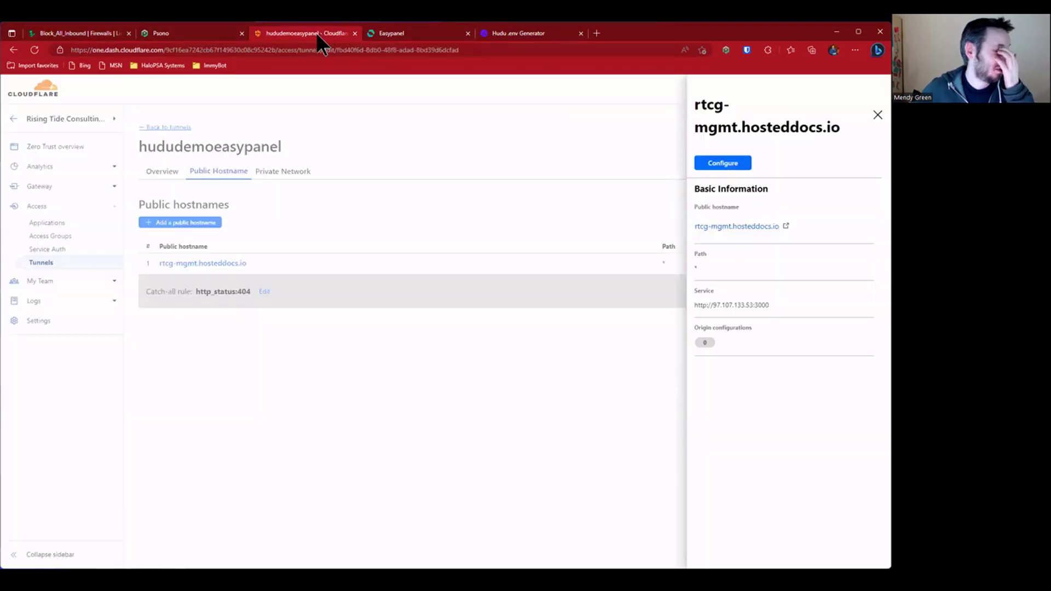
pyautogui.click(102, 33)
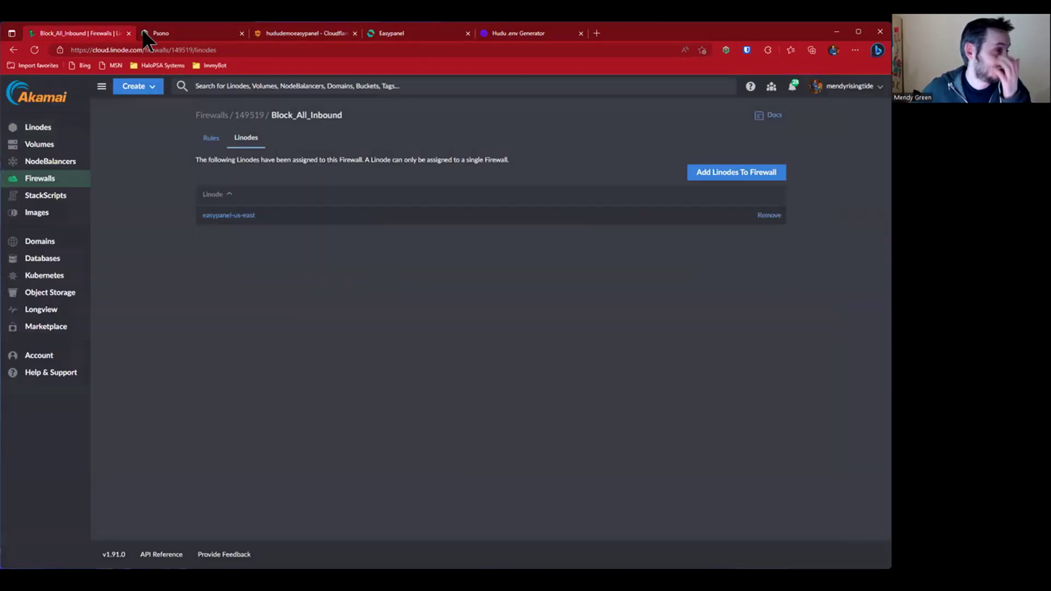
pyautogui.click(212, 138)
pyautogui.click(605, 237)
pyautogui.click(605, 254)
pyautogui.click(246, 138)
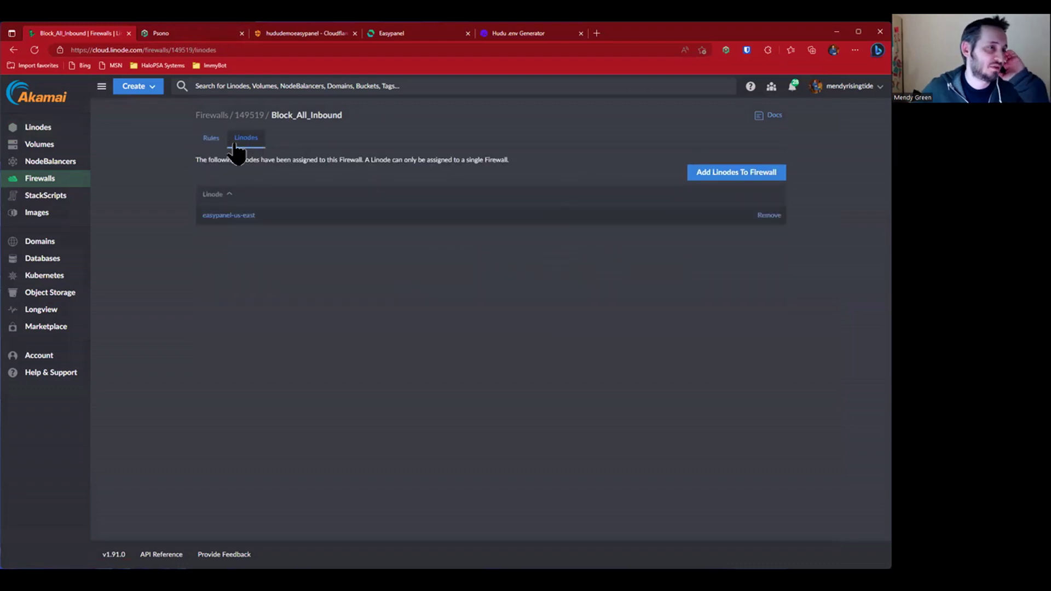
pyautogui.click(214, 141)
pyautogui.click(219, 32)
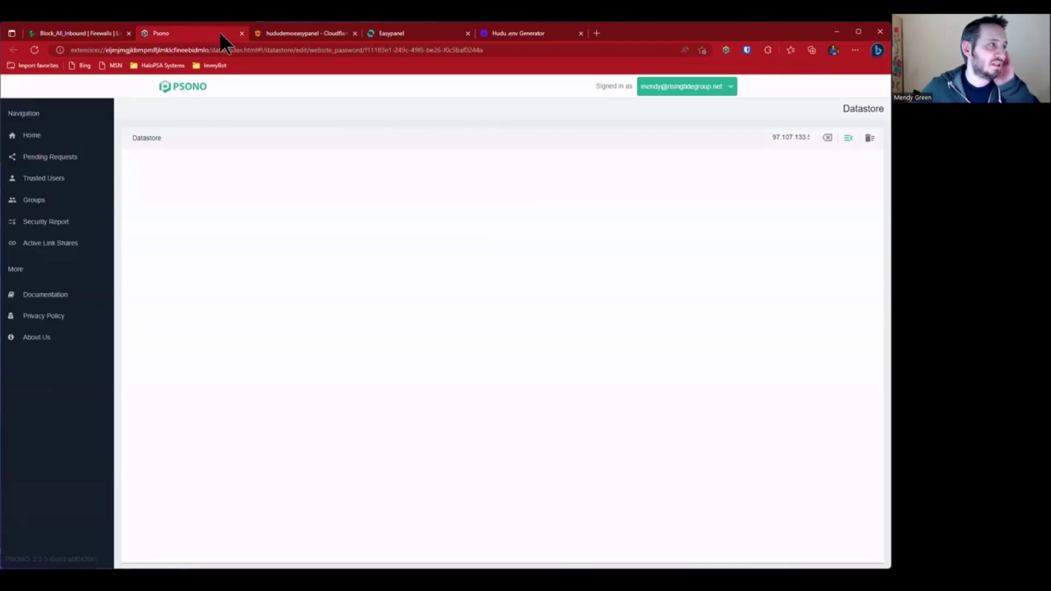
# - Create a new Easypanel project named hudu2
pyautogui.click(274, 33)
pyautogui.click(411, 33)
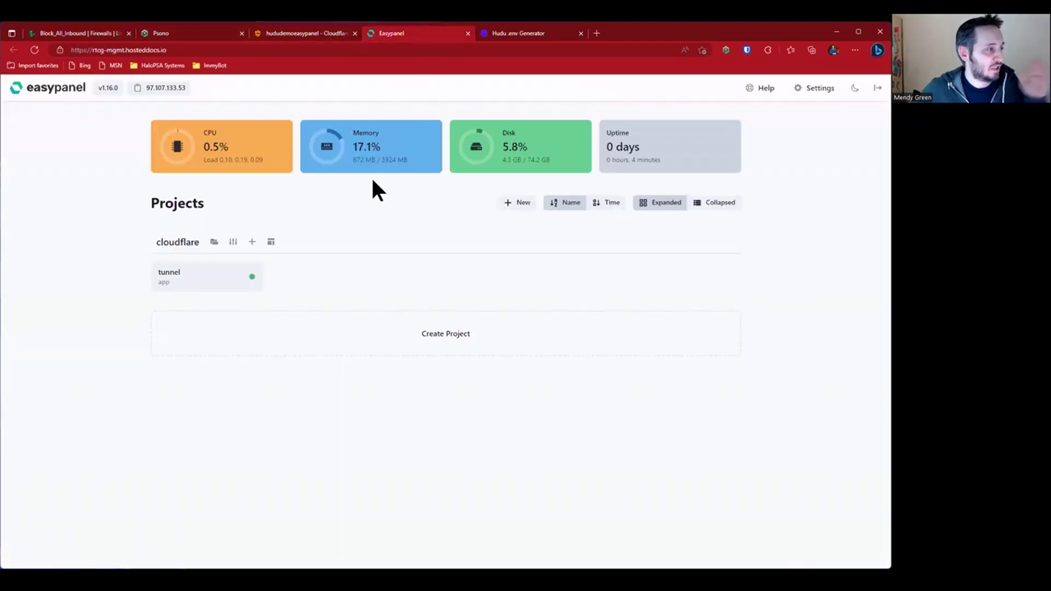
pyautogui.click(492, 33)
pyautogui.click(414, 36)
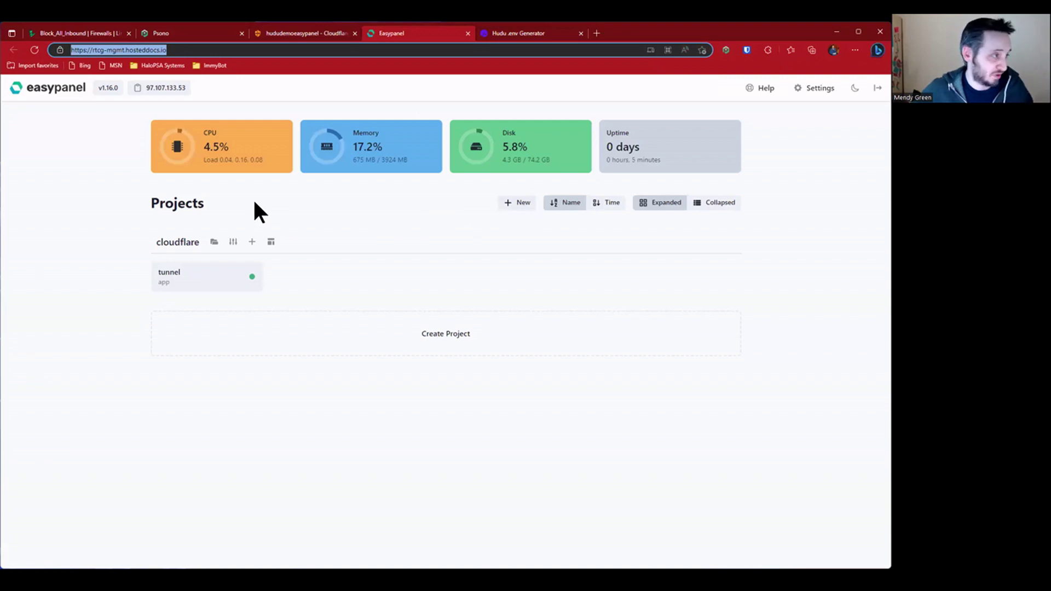
pyautogui.click(515, 203)
pyautogui.write('hudu2')
pyautogui.press('Return')
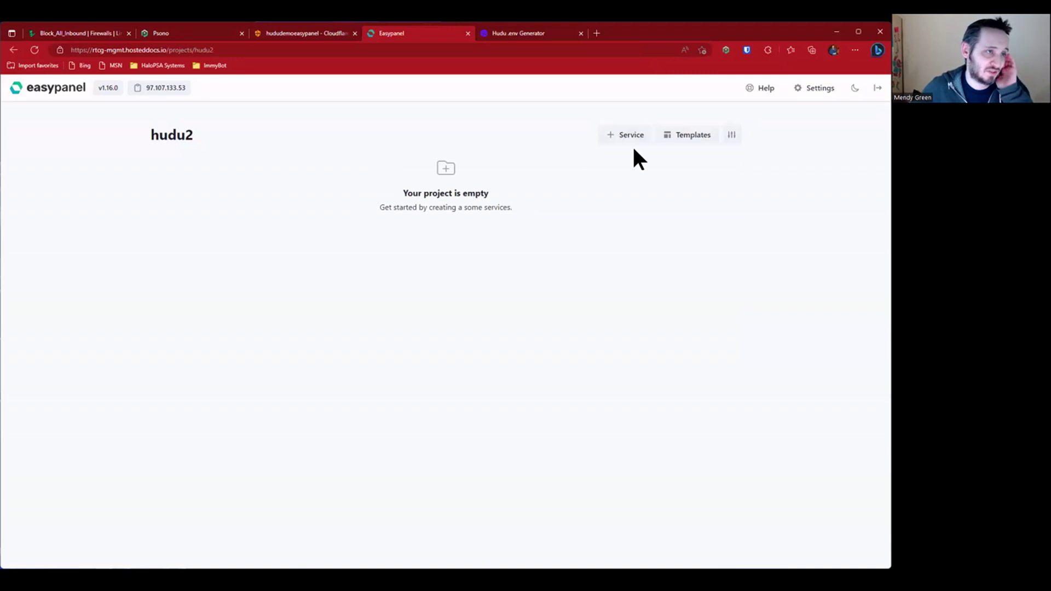
# - Add a Redis service named redis and a Postgres service named db to hudu2
pyautogui.click(630, 136)
pyautogui.click(702, 204)
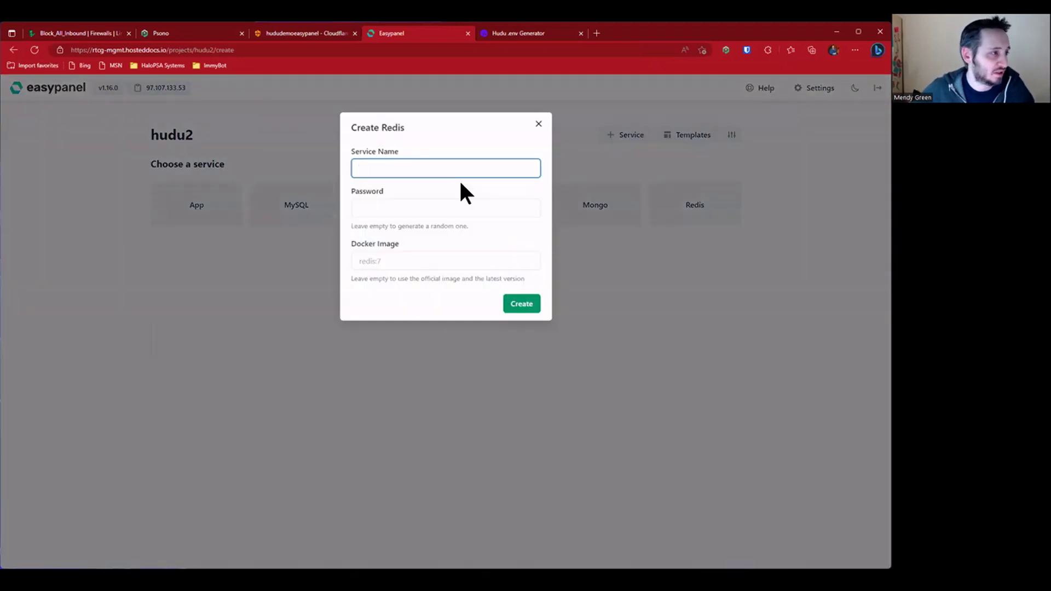
pyautogui.write('redis')
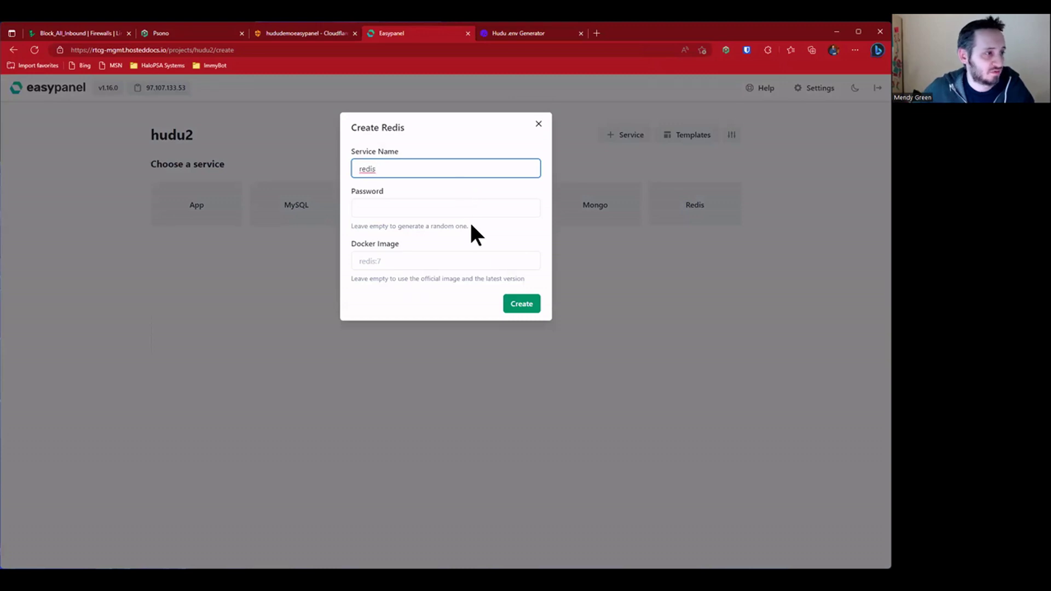
pyautogui.click(522, 304)
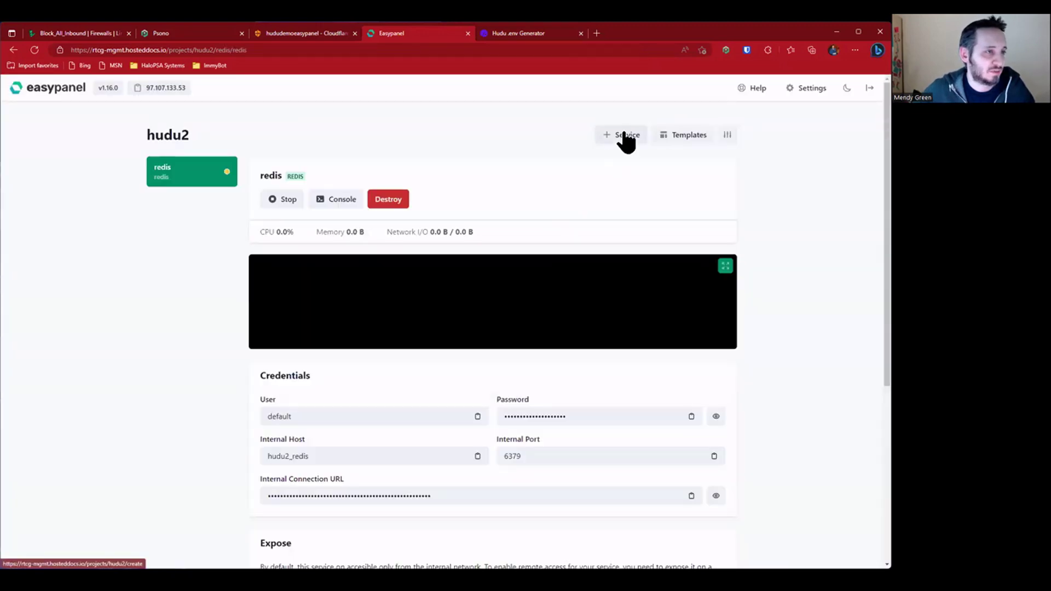
pyautogui.click(624, 136)
pyautogui.click(493, 210)
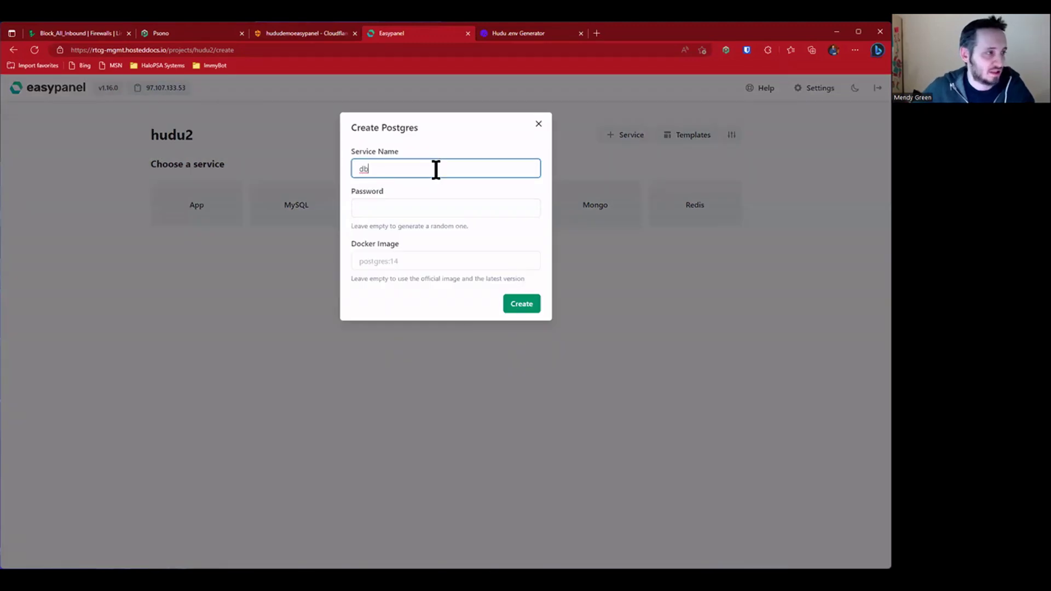
pyautogui.click(519, 306)
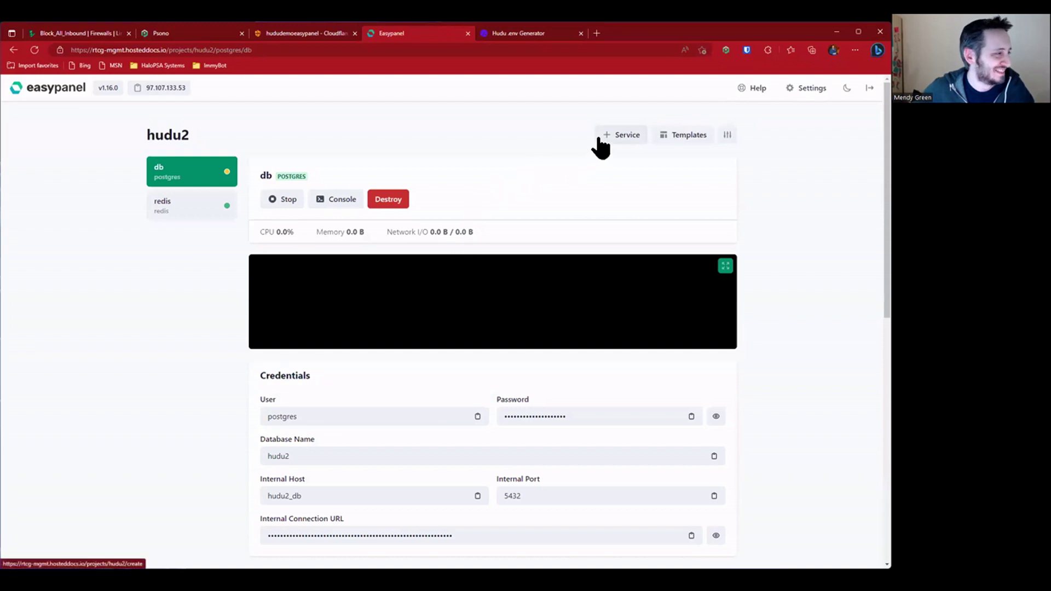
# - Add an App service named app to hudu2, leaving the domain empty
pyautogui.click(622, 136)
pyautogui.click(196, 205)
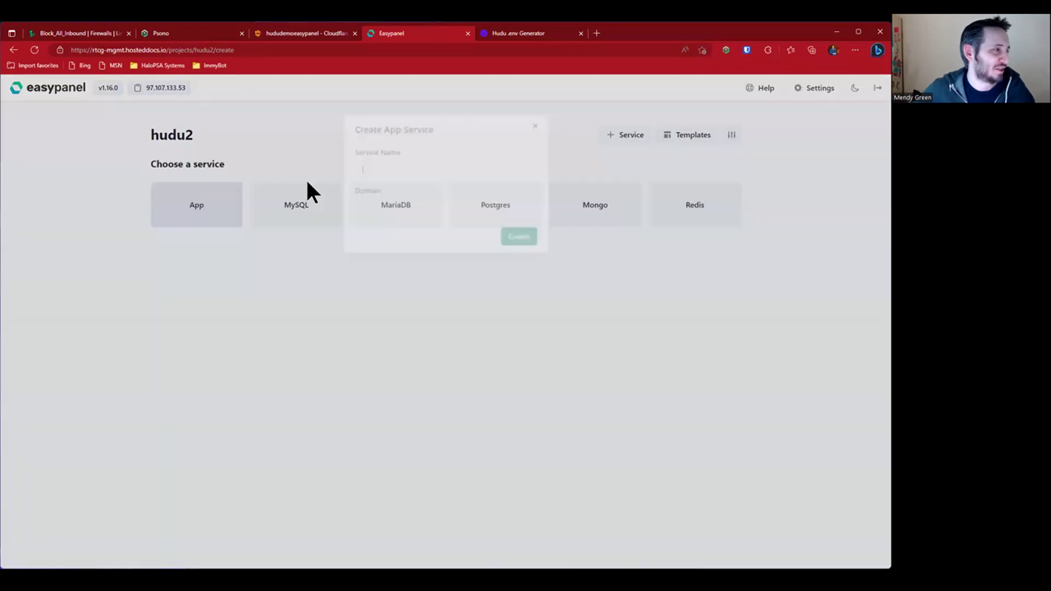
pyautogui.press('Tab')
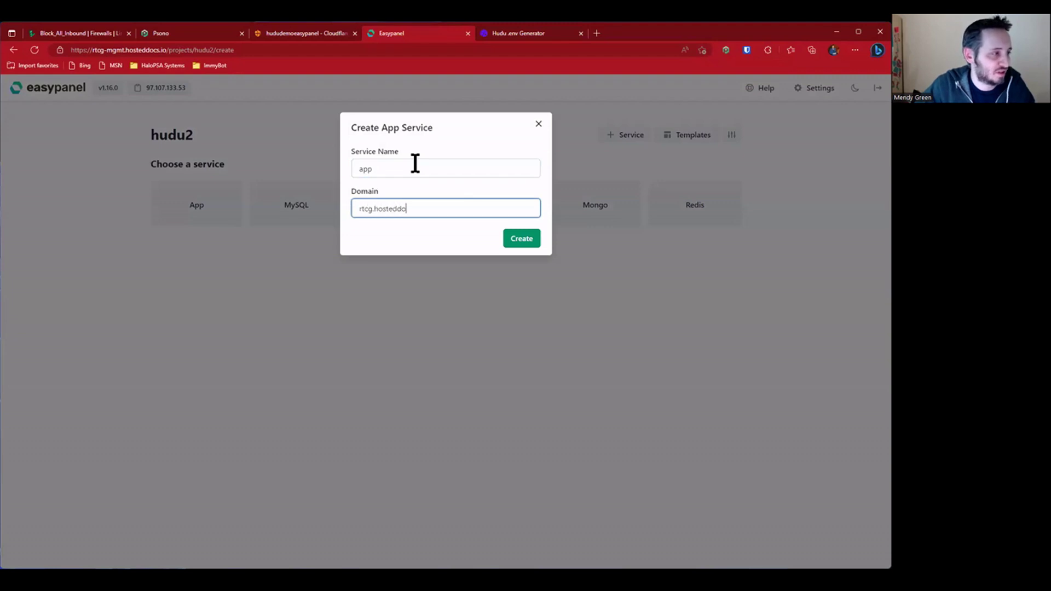
pyautogui.write('rtcg.hosteddocs.')
pyautogui.press('BackSpace')
pyautogui.press('BackSpace')
pyautogui.press('BackSpace')
pyautogui.press('BackSpace')
pyautogui.press('BackSpace')
pyautogui.press('BackSpace')
pyautogui.press('BackSpace')
pyautogui.press('BackSpace')
pyautogui.press('BackSpace')
pyautogui.press('BackSpace')
pyautogui.press('BackSpace')
pyautogui.press('BackSpace')
pyautogui.press('BackSpace')
pyautogui.press('BackSpace')
pyautogui.press('BackSpace')
pyautogui.press('BackSpace')
pyautogui.press('Return')
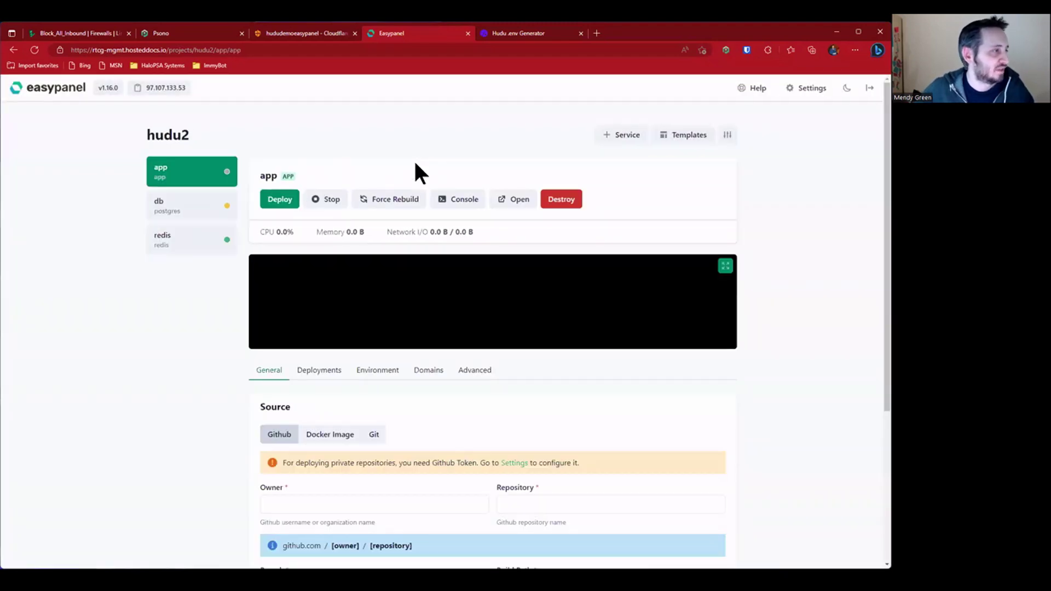
# - Stop the app service, check the redis and db services, and open project settings
pyautogui.click(326, 201)
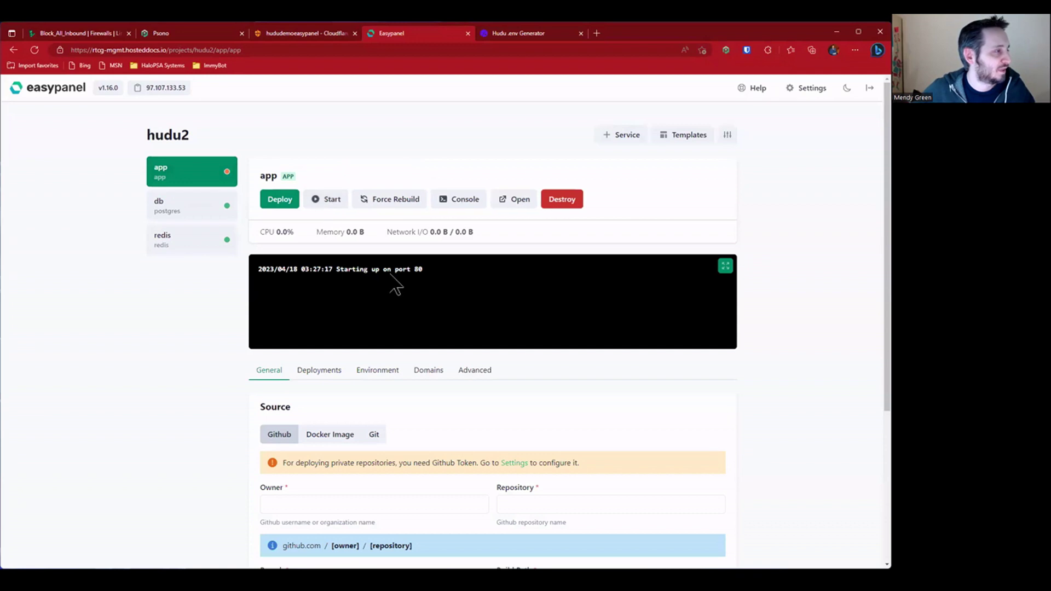
pyautogui.click(182, 247)
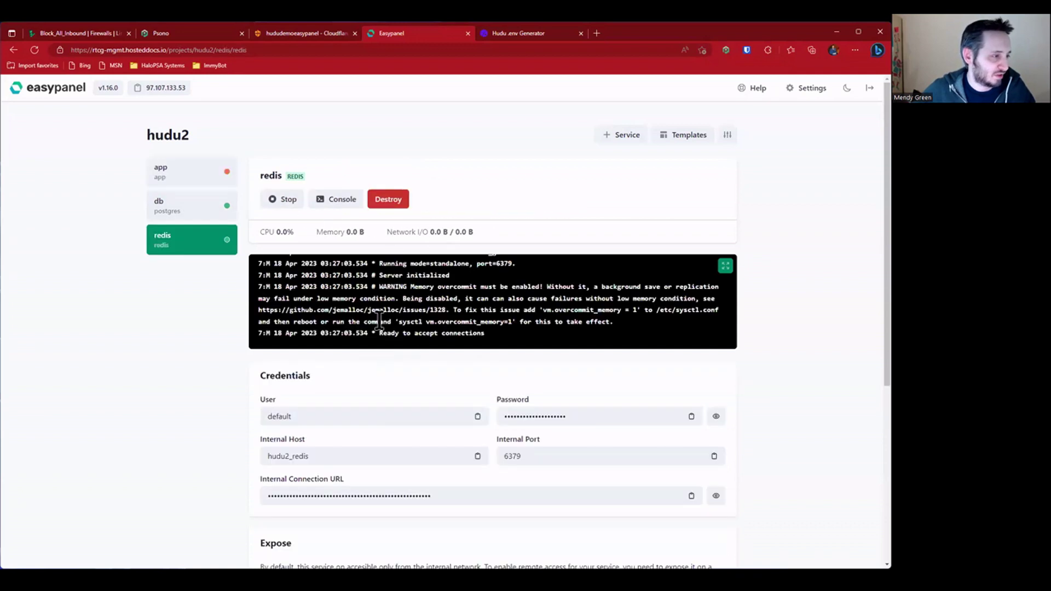
pyautogui.click(191, 206)
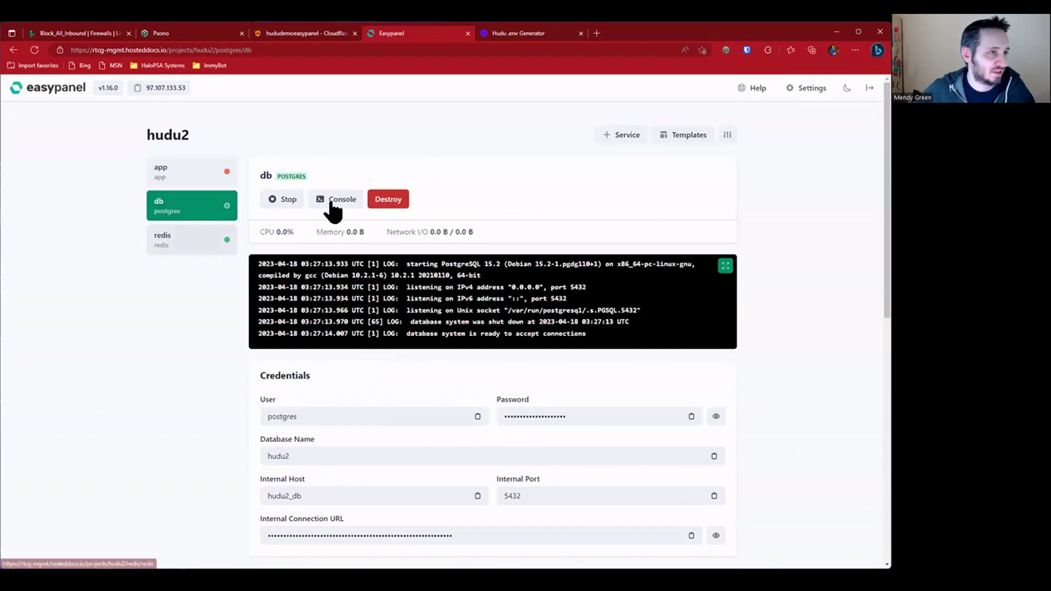
pyautogui.click(727, 134)
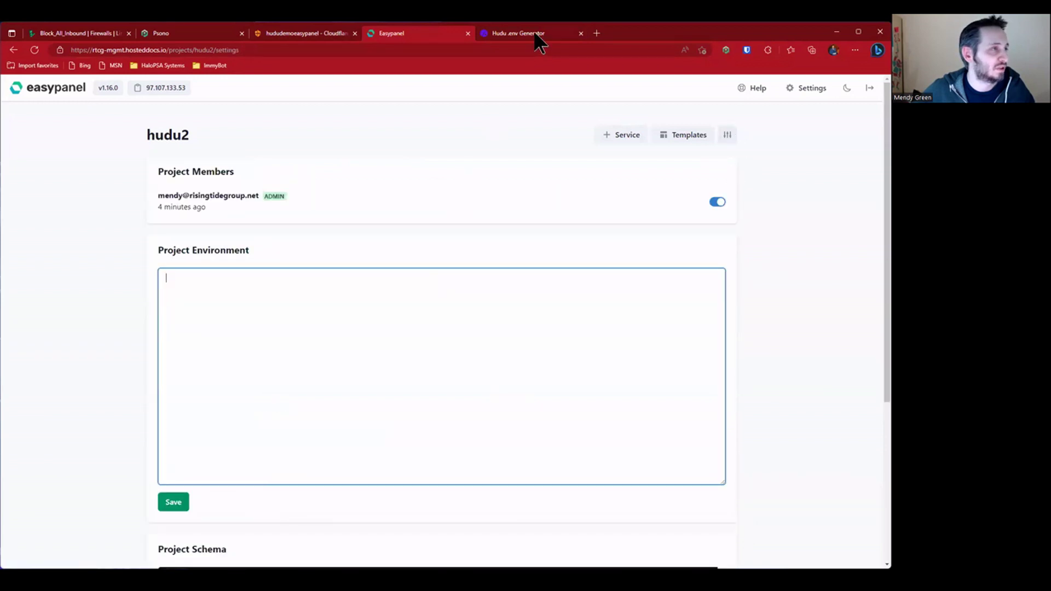
# - Copy the generated Hudu .env text into the hudu2 Project Environment box
pyautogui.click(534, 34)
pyautogui.scroll(-5, 509, 422)
pyautogui.click(469, 335)
pyautogui.hotkey('ctrl', 'c')
pyautogui.hotkey('ctrl', 'shift', 'Tab')
pyautogui.click(405, 343)
pyautogui.hotkey('ctrl', 'v')
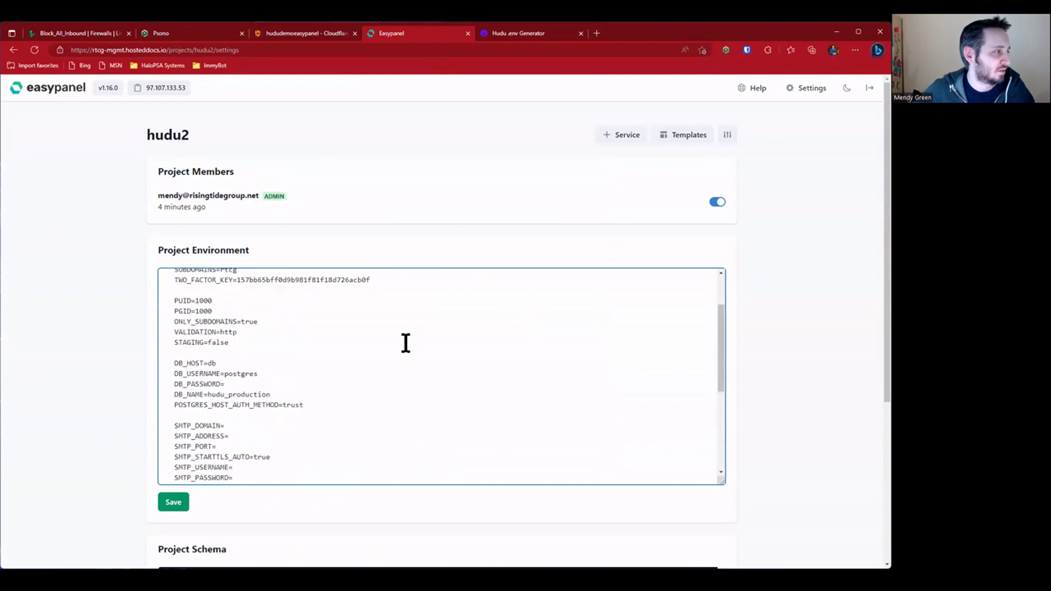
# - Remove the blank first line, save the environment, and return to the app service
pyautogui.scroll(3, 406, 342)
pyautogui.click(255, 274)
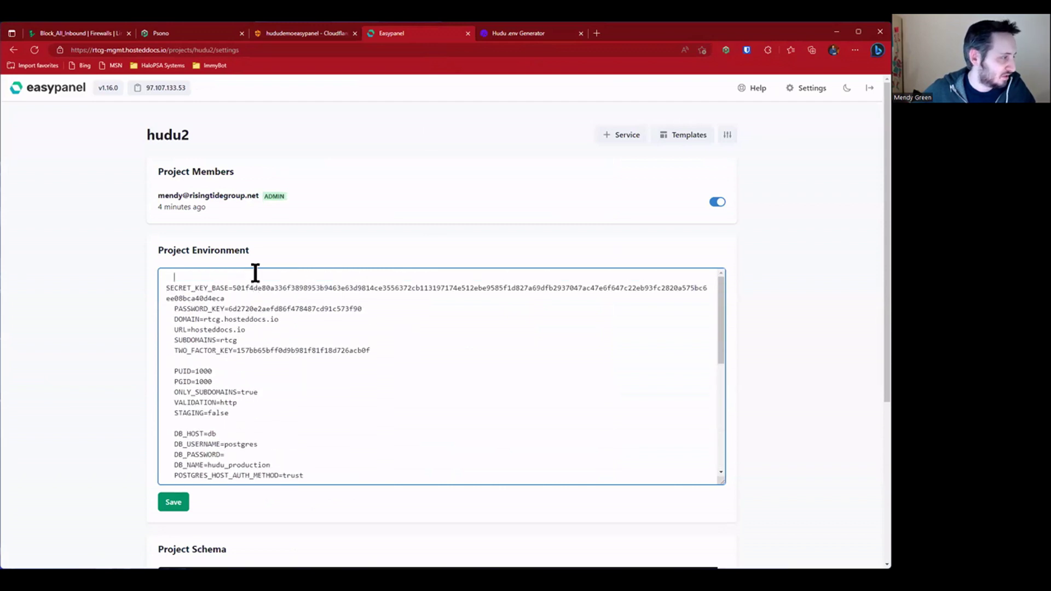
pyautogui.press('Delete')
pyautogui.press('BackSpace')
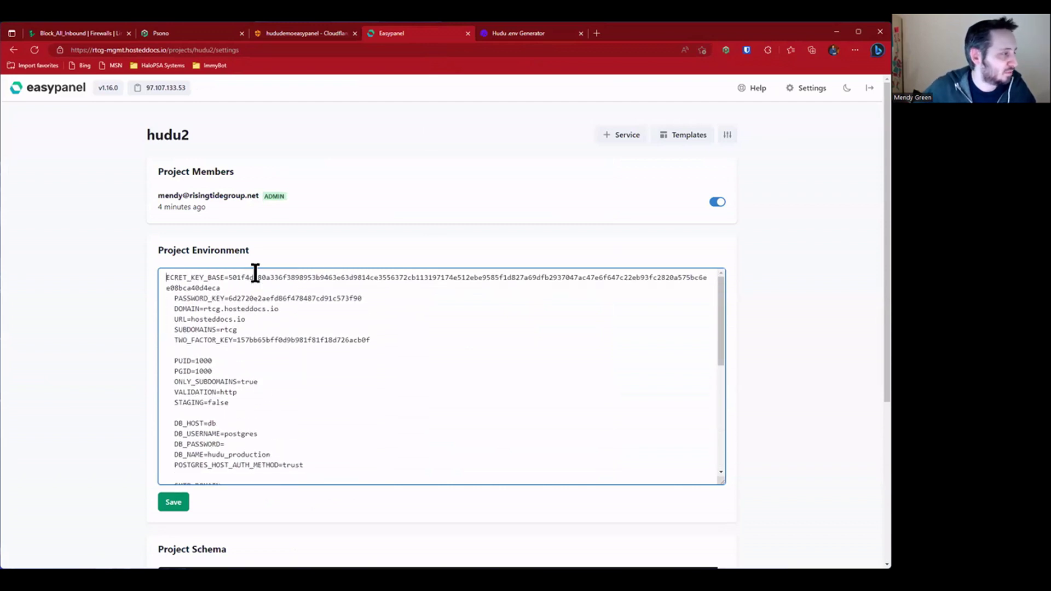
pyautogui.scroll(-2, 280, 304)
pyautogui.scroll(-3, 281, 305)
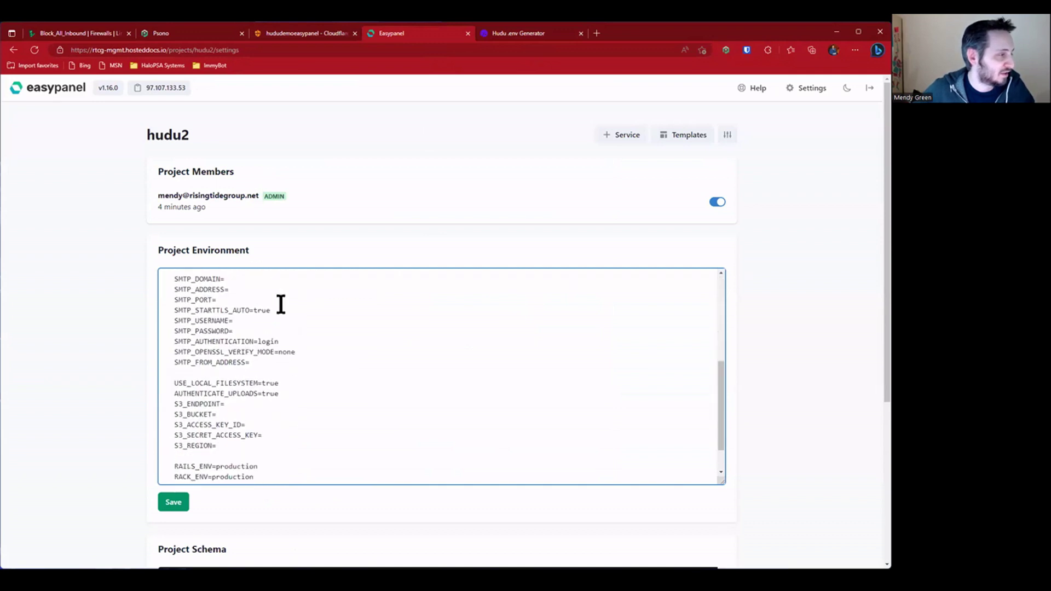
pyautogui.click(174, 501)
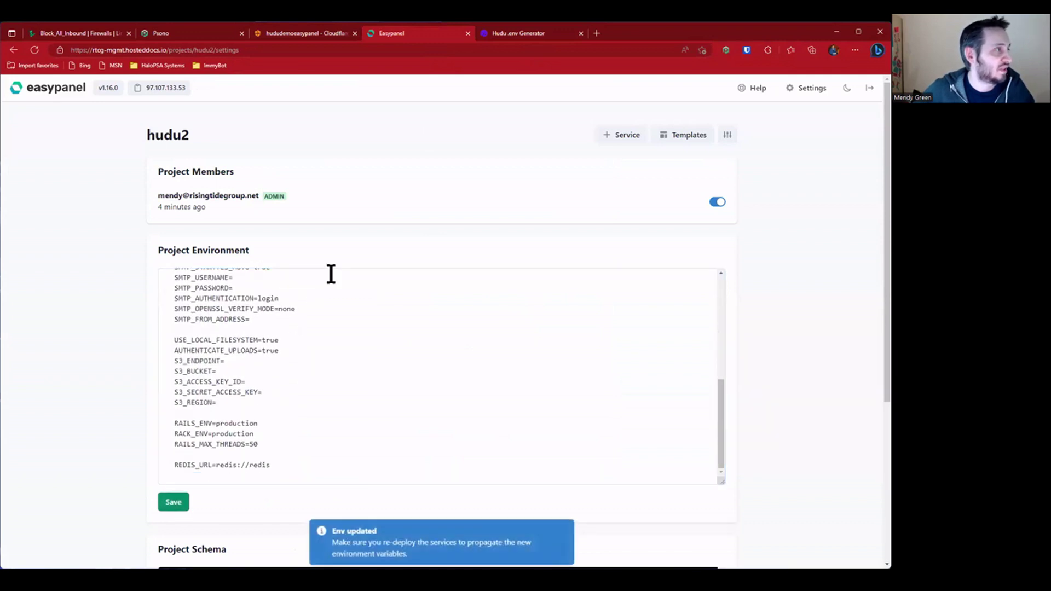
pyautogui.click(162, 139)
pyautogui.scroll(-4, 290, 318)
pyautogui.scroll(4, 269, 306)
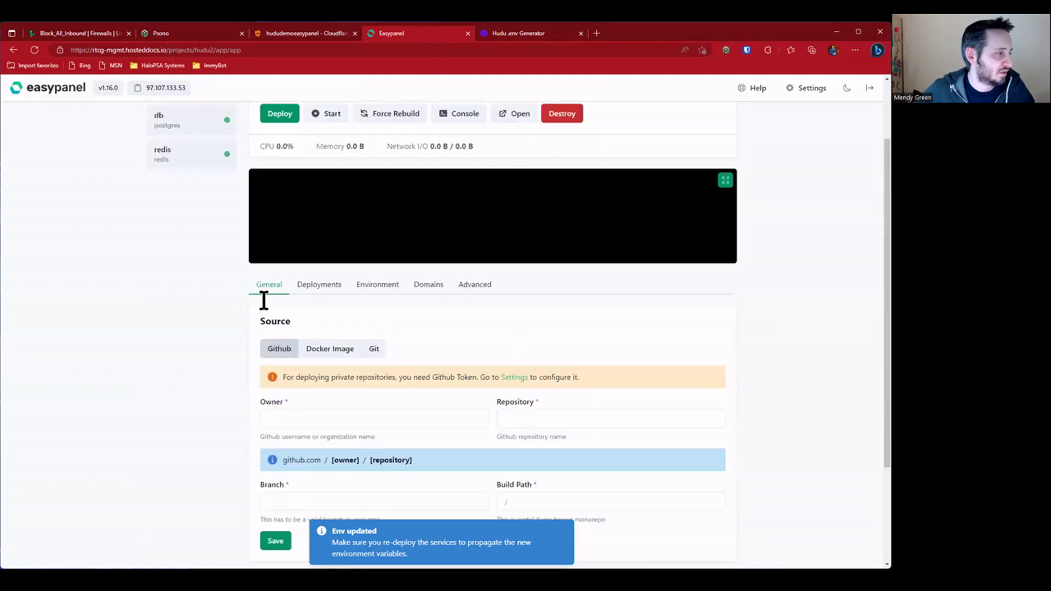
# - Copy the internal connection URLs of the db Postgres and redis services
pyautogui.click(186, 203)
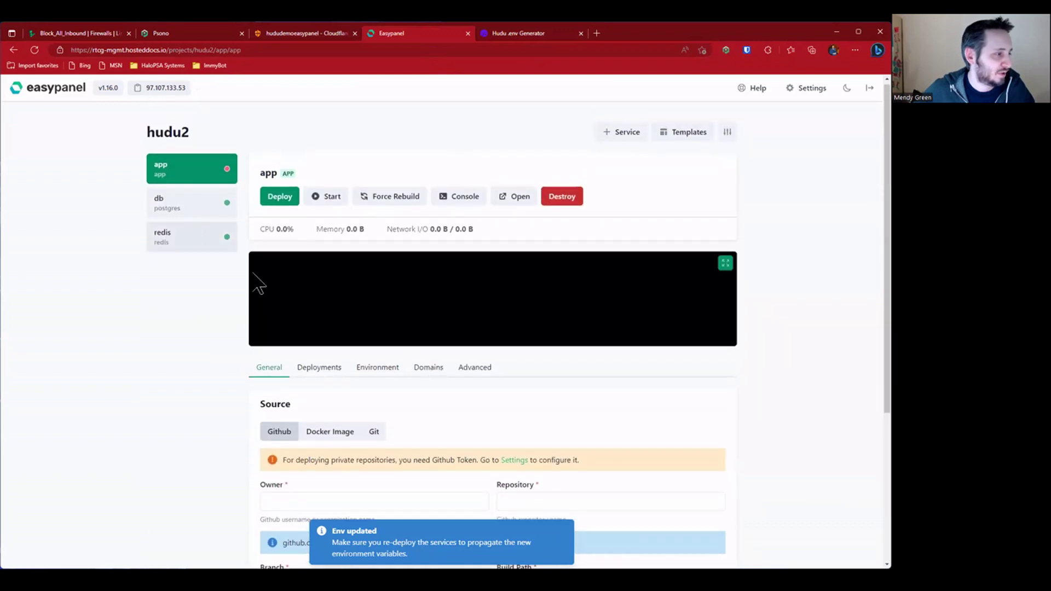
pyautogui.scroll(-5, 569, 357)
pyautogui.scroll(3, 569, 350)
pyautogui.click(691, 314)
pyautogui.scroll(3, 289, 312)
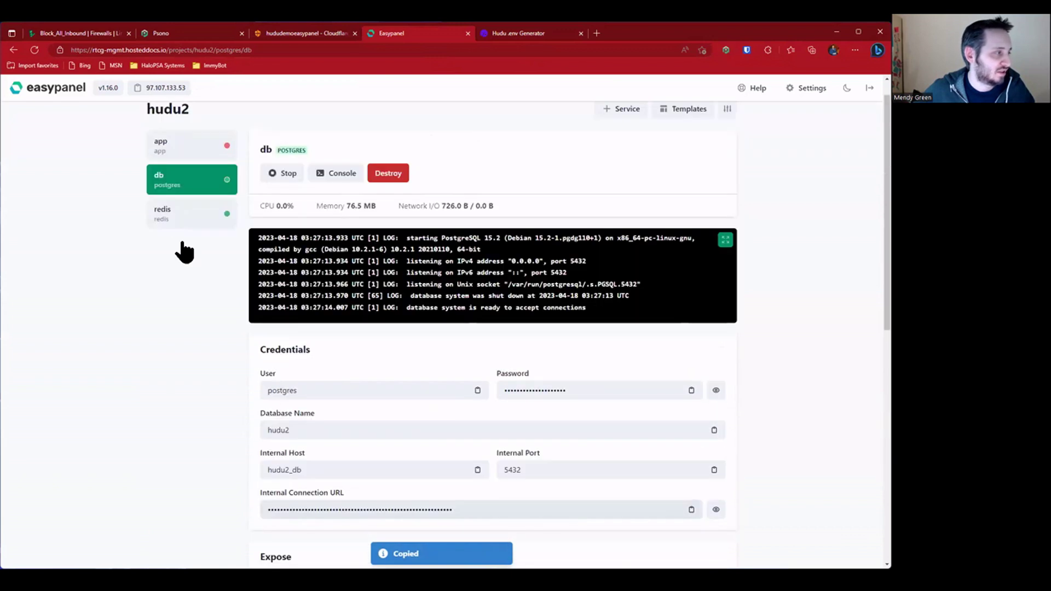
pyautogui.click(176, 215)
pyautogui.scroll(-3, 572, 426)
pyautogui.scroll(-2, 576, 432)
pyautogui.click(691, 211)
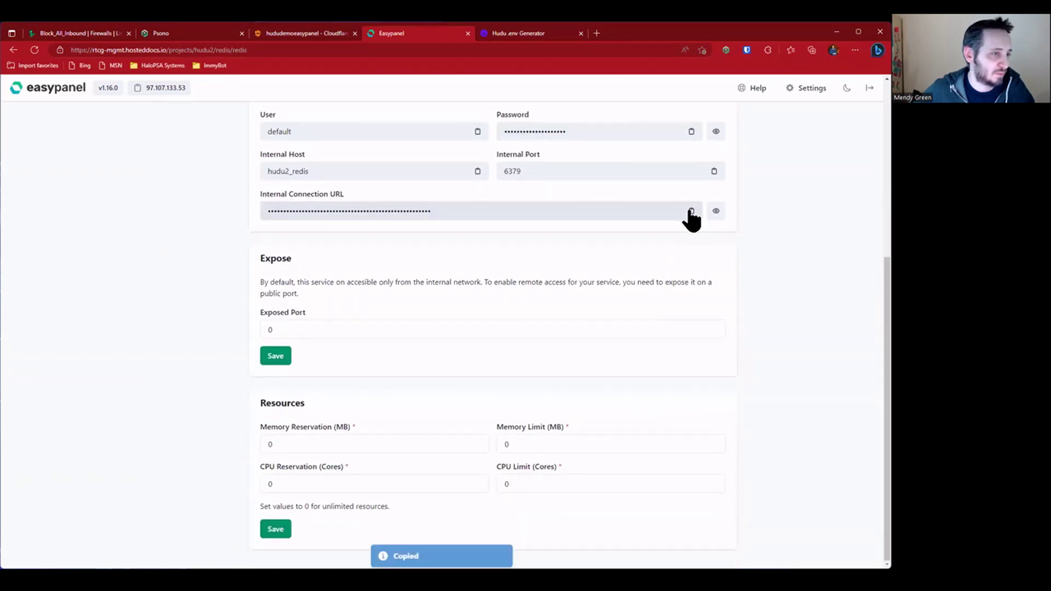
pyautogui.scroll(5, 446, 309)
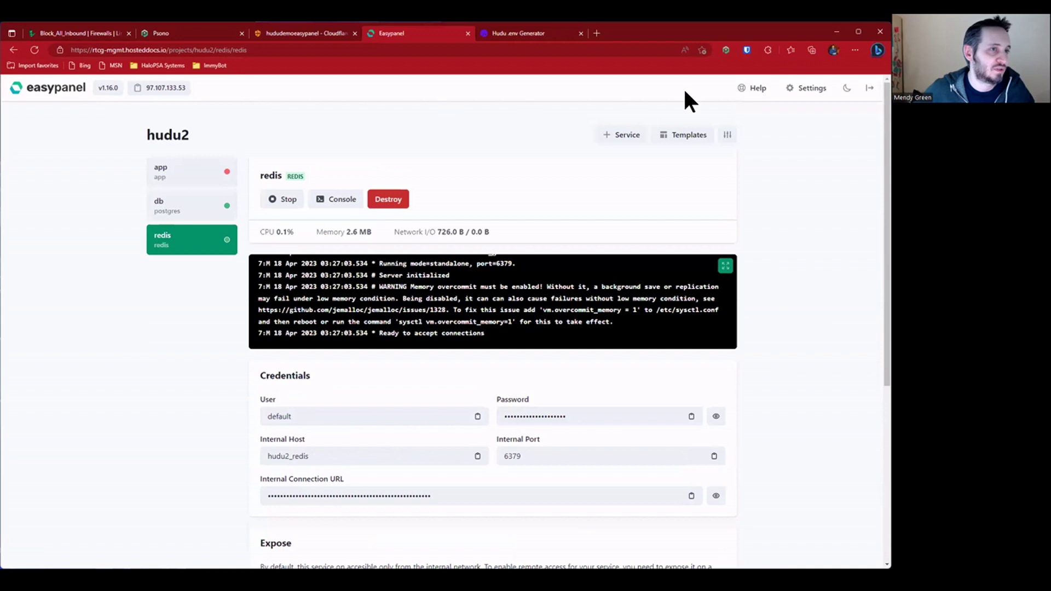
# - Replace the REDIS_URL placeholder redis://redis with the copied Redis connection URL
pyautogui.click(727, 134)
pyautogui.scroll(-1, 356, 238)
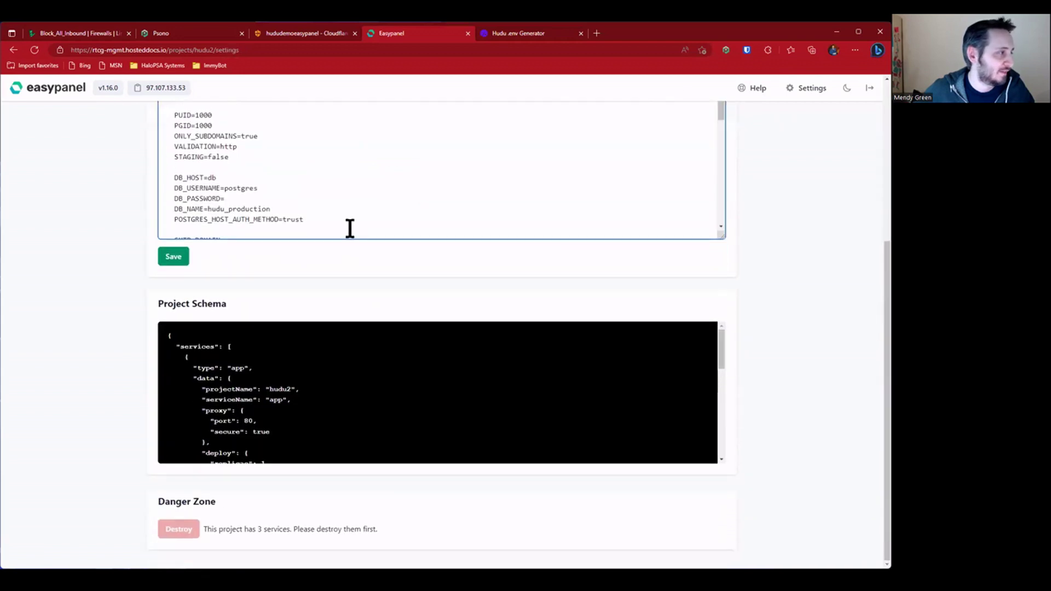
pyautogui.scroll(-3, 651, 316)
pyautogui.scroll(-5, 653, 315)
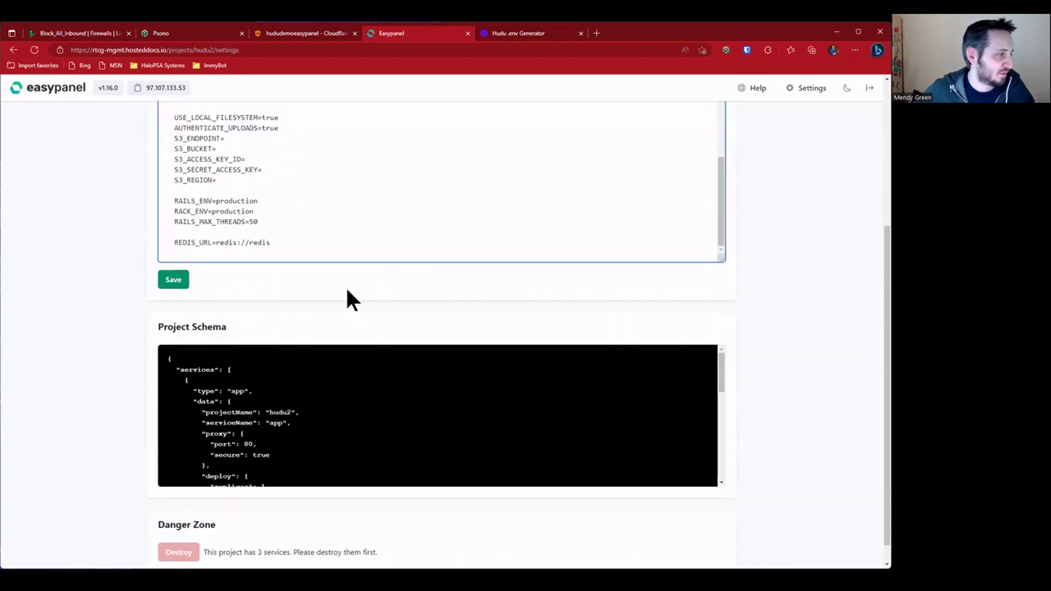
pyautogui.moveTo(216, 242); pyautogui.dragTo(370, 243)
pyautogui.hotkey('ctrl', 'v')
# - Paste the Postgres URL on DB_HOST, strip scheme and username, and move its password into DB_PASSWORD
pyautogui.scroll(3, 273, 245)
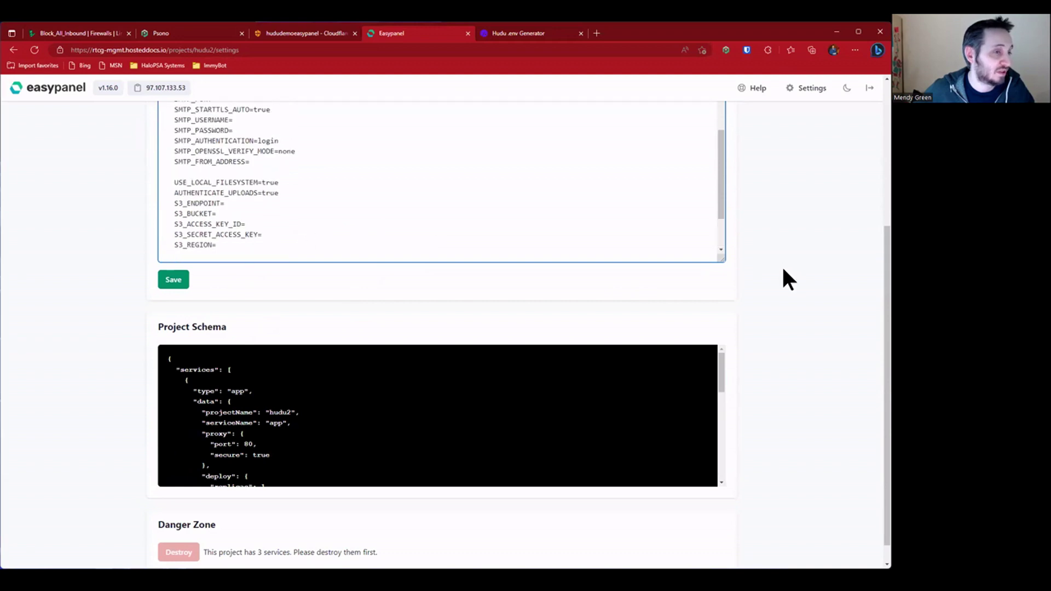
pyautogui.scroll(4, 782, 268)
pyautogui.scroll(3, 328, 352)
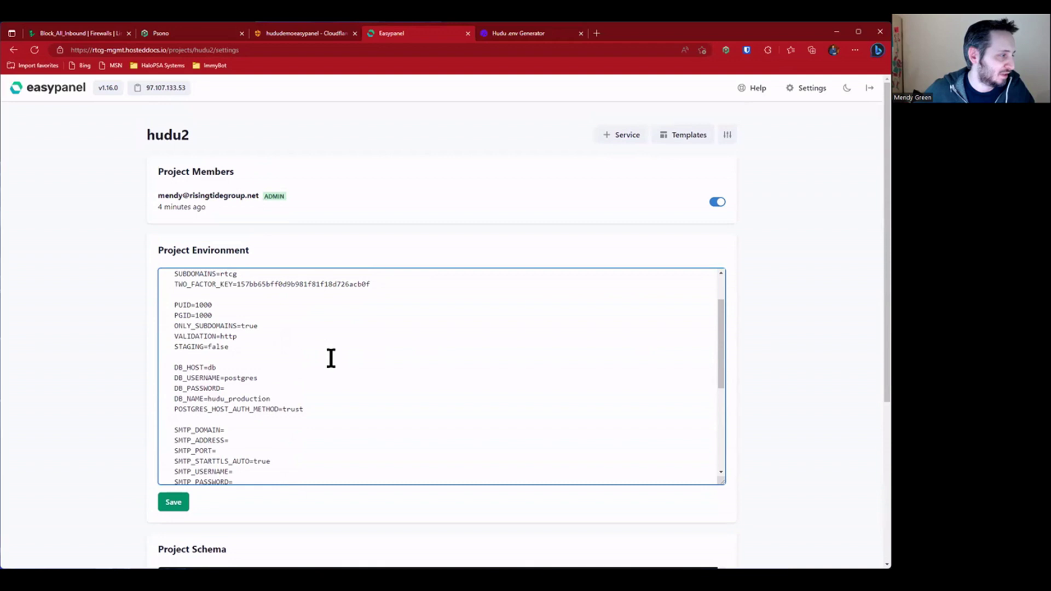
pyautogui.hotkey('ctrl', 'v')
pyautogui.doubleClick(296, 367)
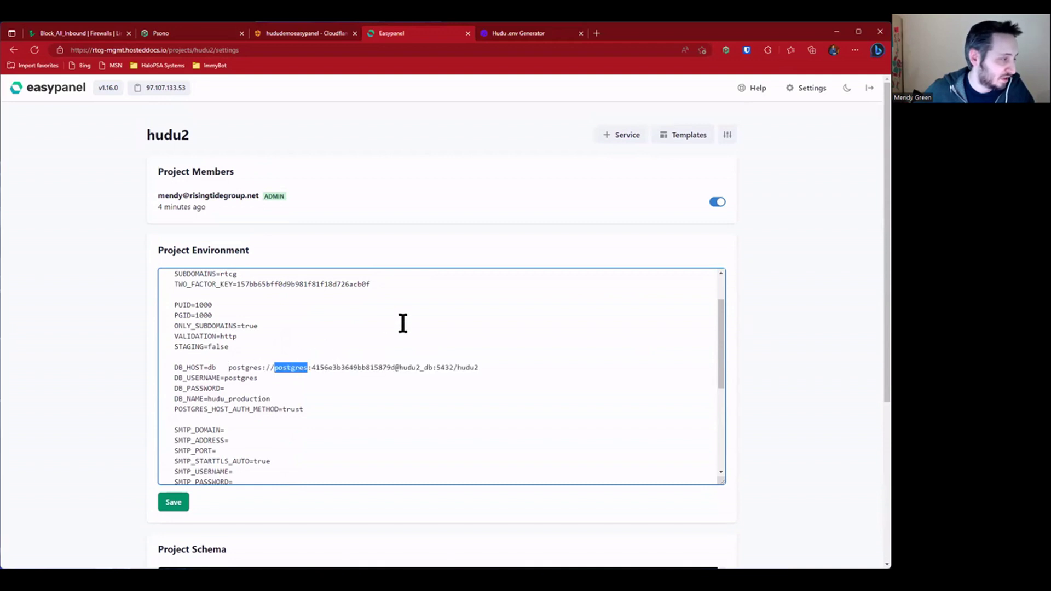
pyautogui.press('BackSpace')
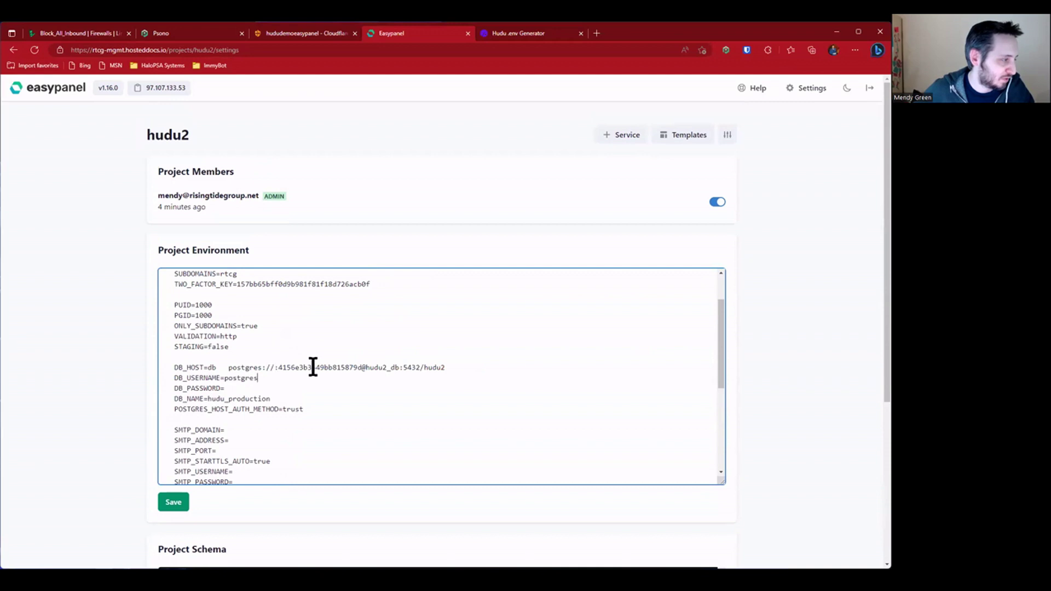
pyautogui.moveTo(228, 367); pyautogui.dragTo(275, 367)
pyautogui.press('BackSpace')
pyautogui.press('Delete')
pyautogui.doubleClick(307, 369)
pyautogui.press('BackSpace')
pyautogui.click(280, 388)
pyautogui.hotkey('ctrl', 'v')
# - Set DB_HOST to hudu2_db, deleting the leftover URL text
pyautogui.doubleClick(244, 368)
pyautogui.press('BackSpace')
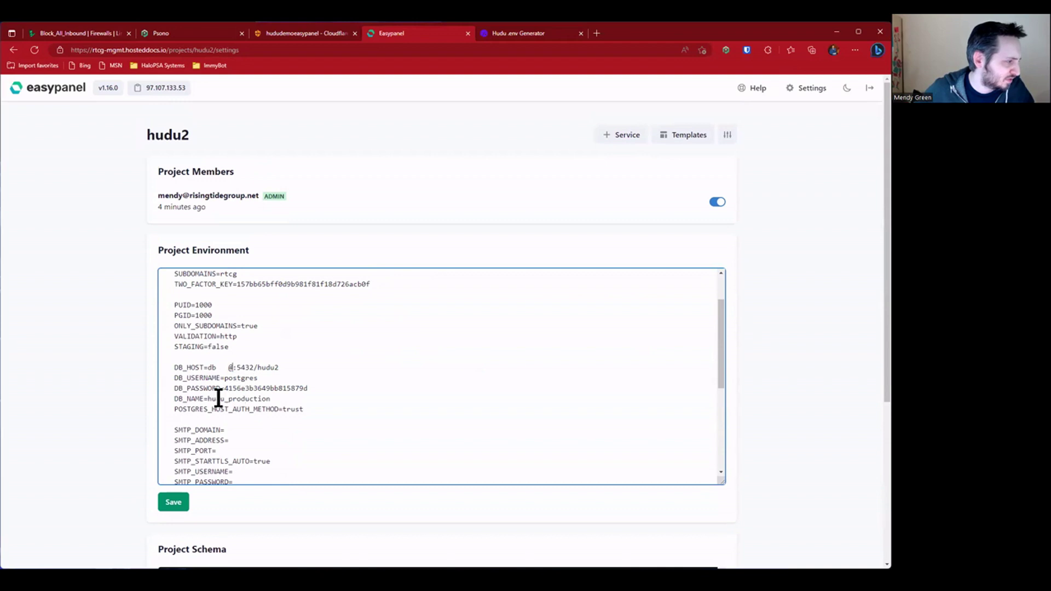
pyautogui.moveTo(209, 399); pyautogui.dragTo(308, 399)
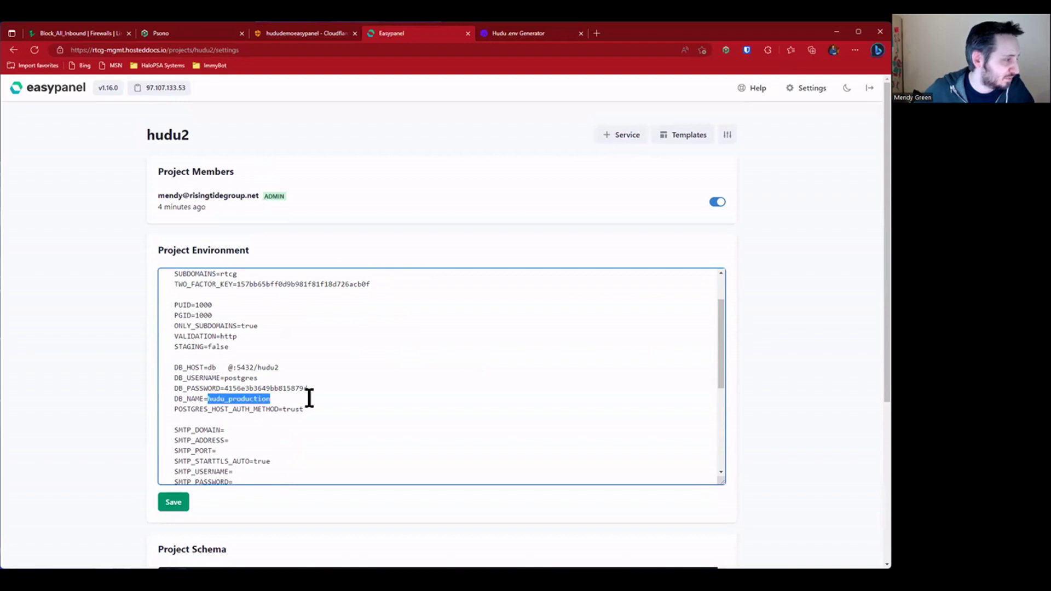
pyautogui.click(241, 409)
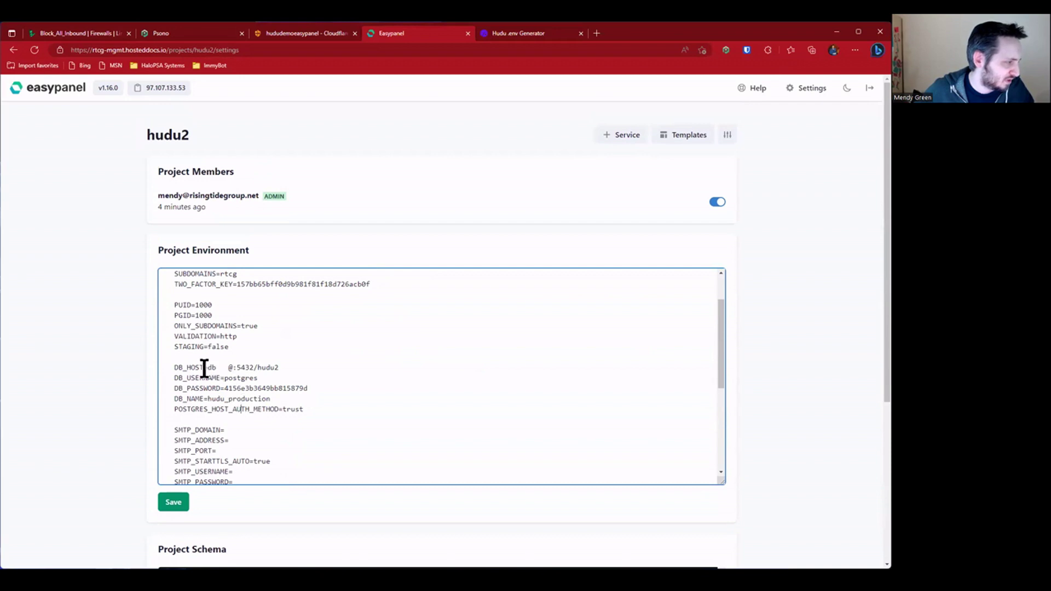
pyautogui.doubleClick(215, 368)
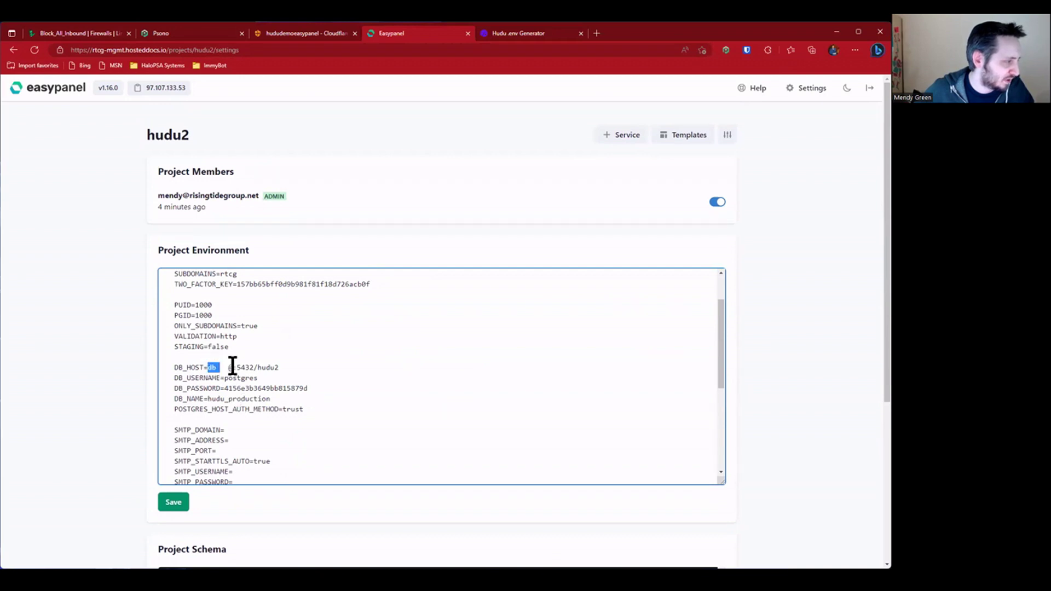
pyautogui.hotkey('ctrl', 'v')
pyautogui.moveTo(253, 368); pyautogui.dragTo(279, 367)
pyautogui.press('BackSpace')
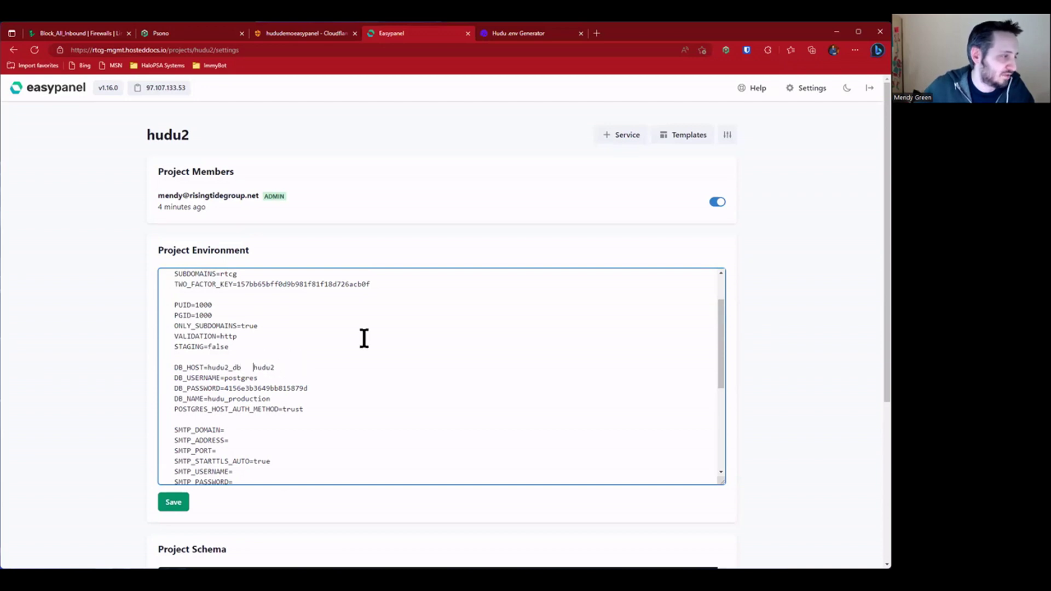
pyautogui.press('BackSpace')
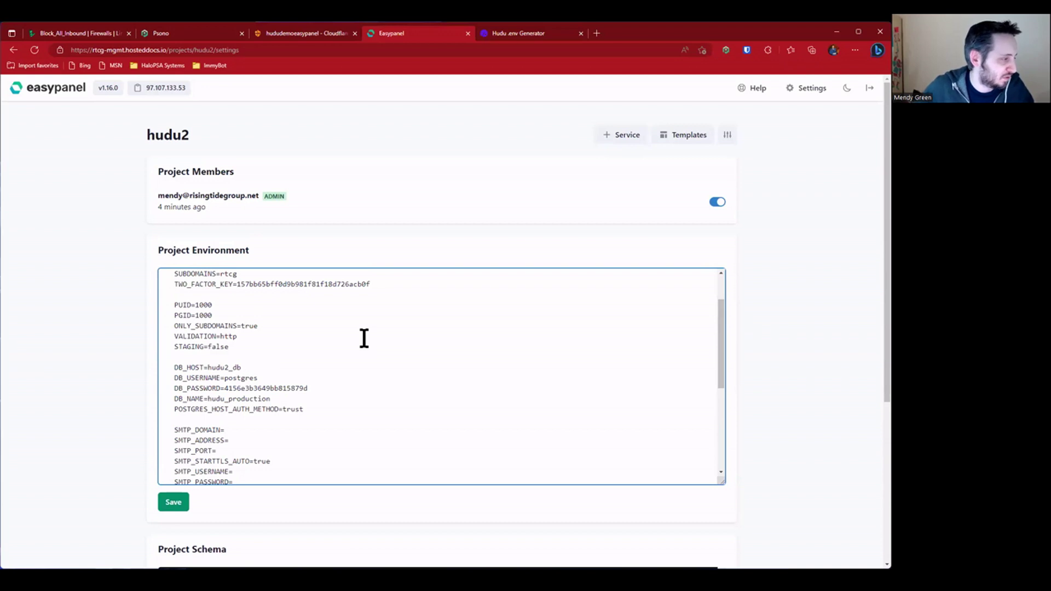
# - Change DB_NAME from hudu_production to hudu2 and save the environment
pyautogui.doubleClick(226, 398)
pyautogui.write('hudu2')
pyautogui.click(174, 502)
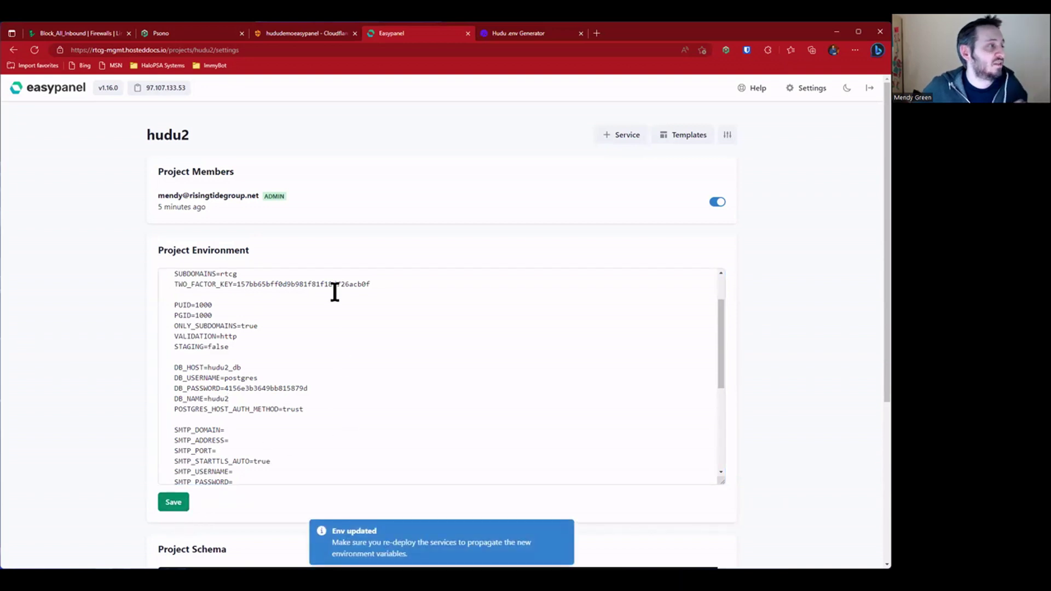
pyautogui.scroll(2, 334, 292)
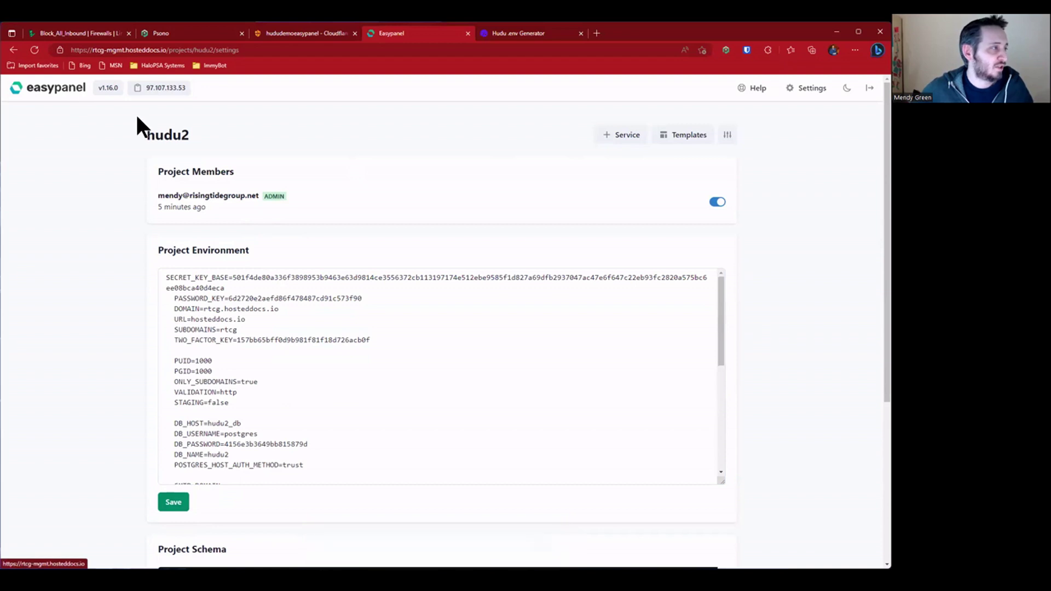
# - Set the app service source to Docker image hududocker/hudu:latest and save it
pyautogui.click(154, 127)
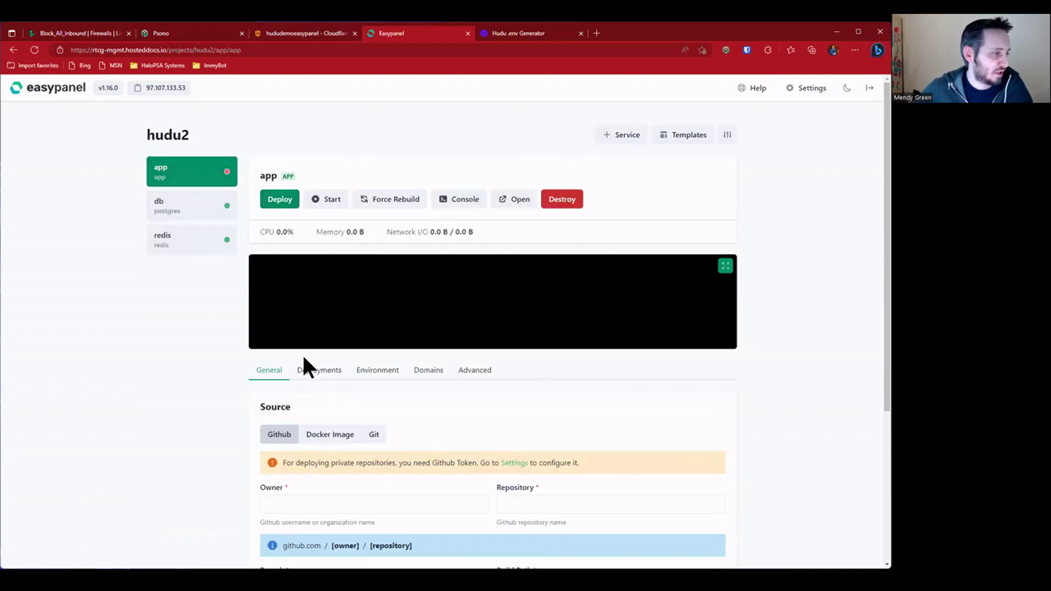
pyautogui.click(317, 436)
pyautogui.click(378, 475)
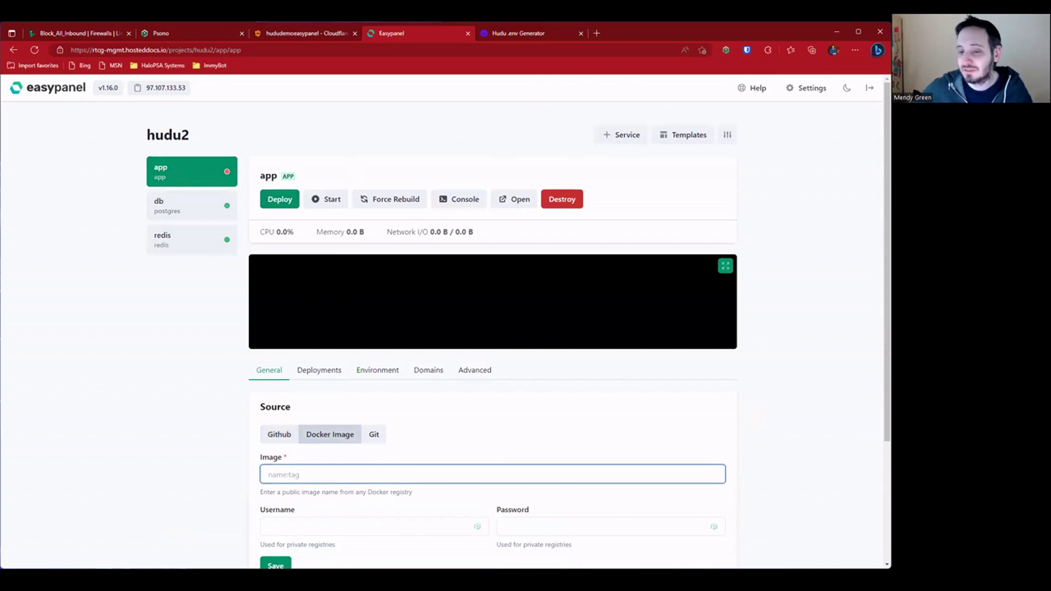
pyautogui.hotkey('alt', 'Tab')
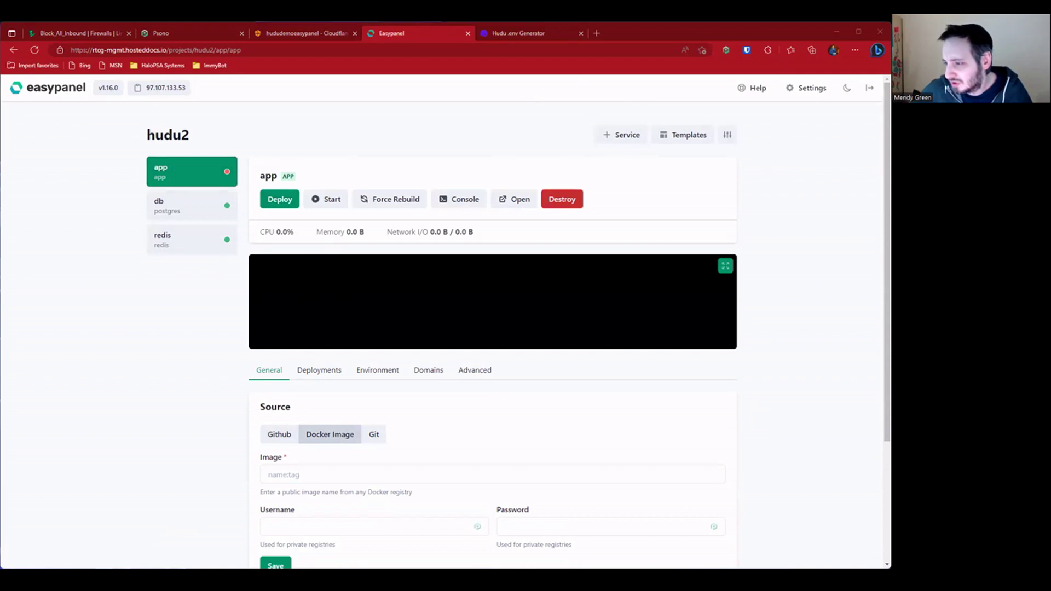
pyautogui.click(335, 465)
pyautogui.write('hududocker/hudu:latest')
pyautogui.scroll(-1, 383, 466)
pyautogui.click(275, 491)
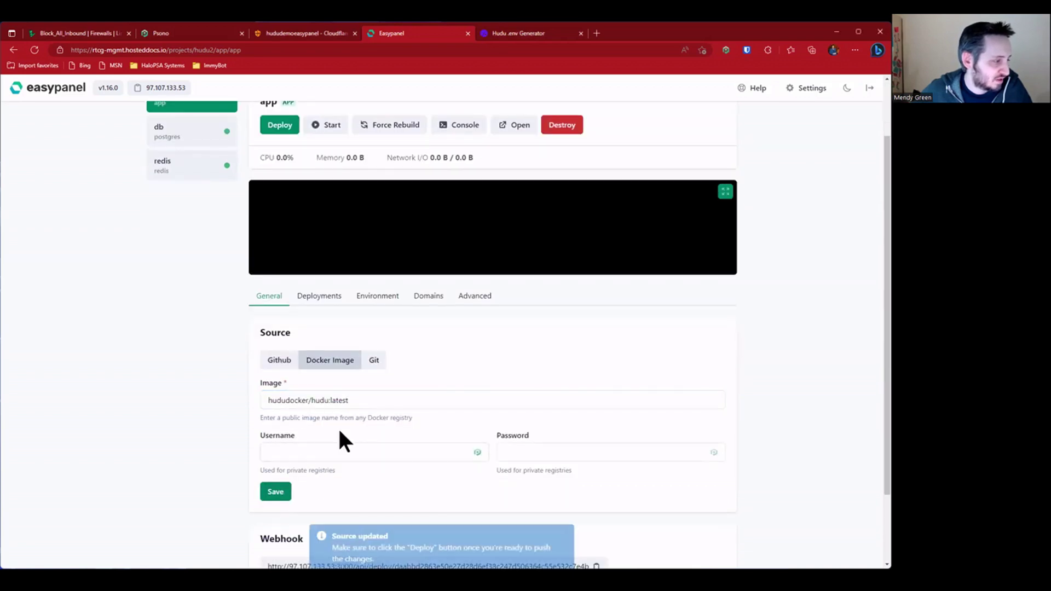
# - Add three empty volume mounts in the app's Advanced settings
pyautogui.scroll(-1, 337, 427)
pyautogui.click(426, 206)
pyautogui.scroll(1, 462, 265)
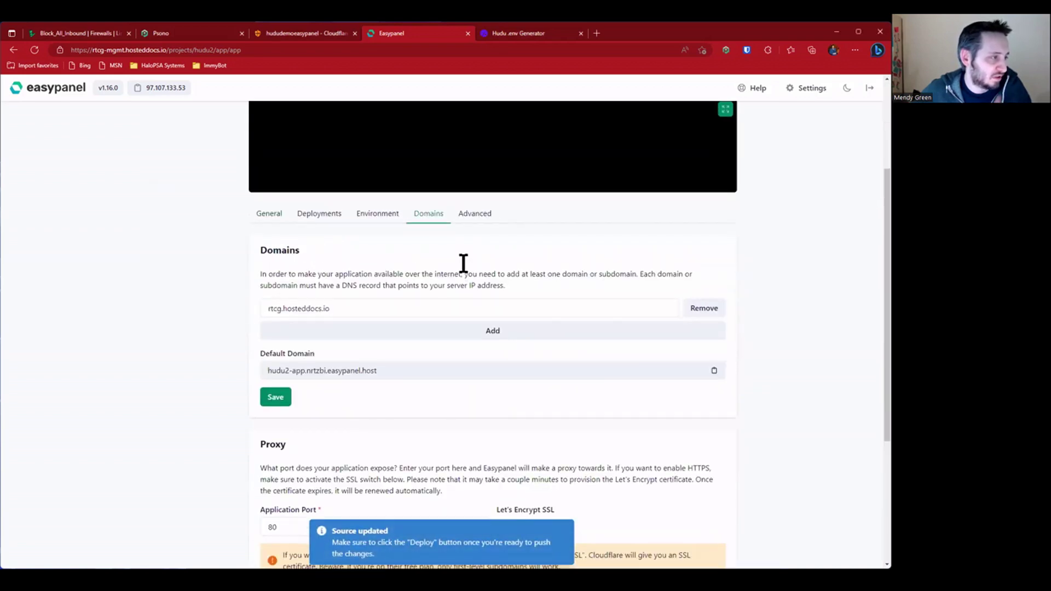
pyautogui.click(467, 281)
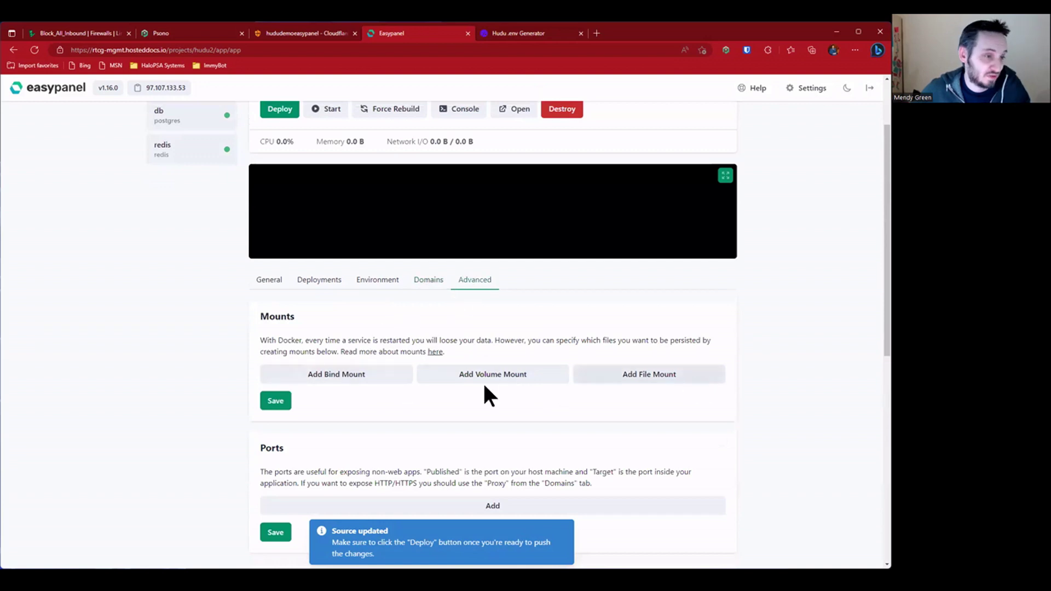
pyautogui.click(501, 376)
pyautogui.click(480, 426)
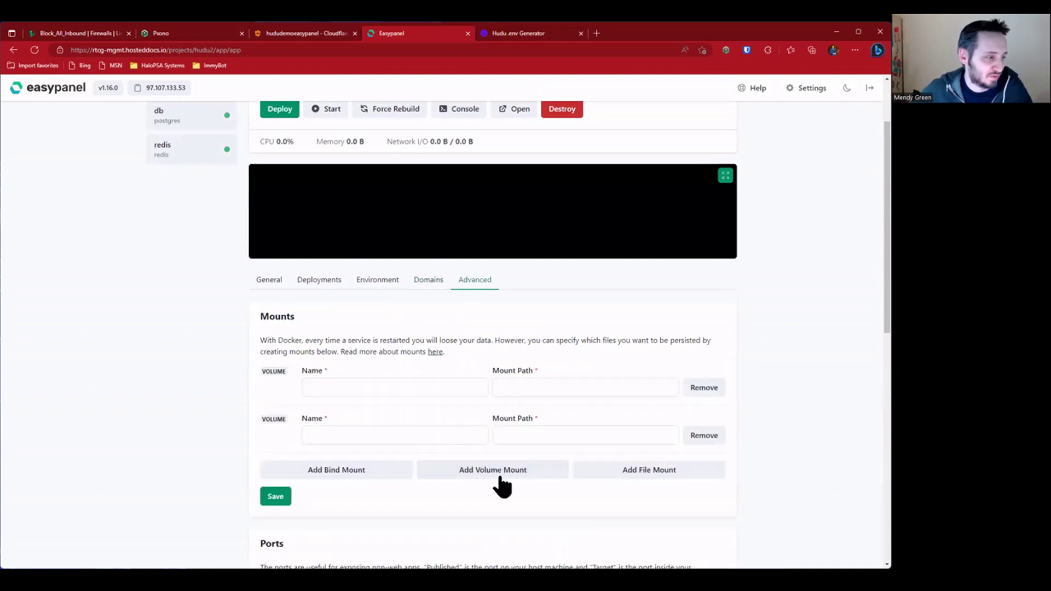
pyautogui.click(493, 475)
pyautogui.scroll(-1, 396, 368)
# - Name the volume mounts public_uploads, uploads and app_data
pyautogui.click(408, 310)
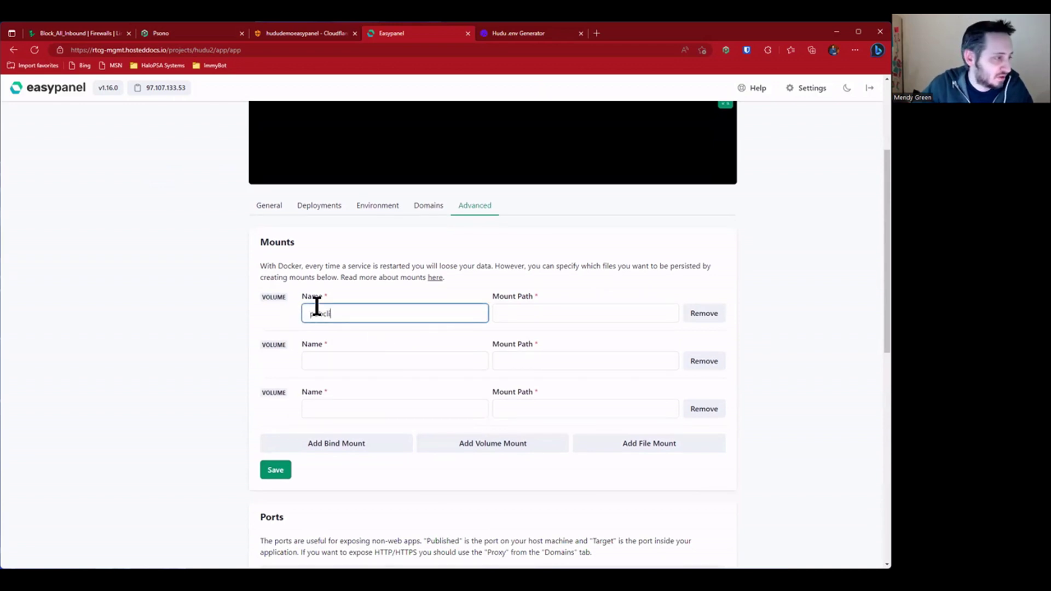
pyautogui.press('Tab')
pyautogui.press('Tab')
pyautogui.press('Tab')
pyautogui.write('uploads')
pyautogui.press('Tab')
pyautogui.press('Tab')
pyautogui.press('Tab')
pyautogui.write('a')
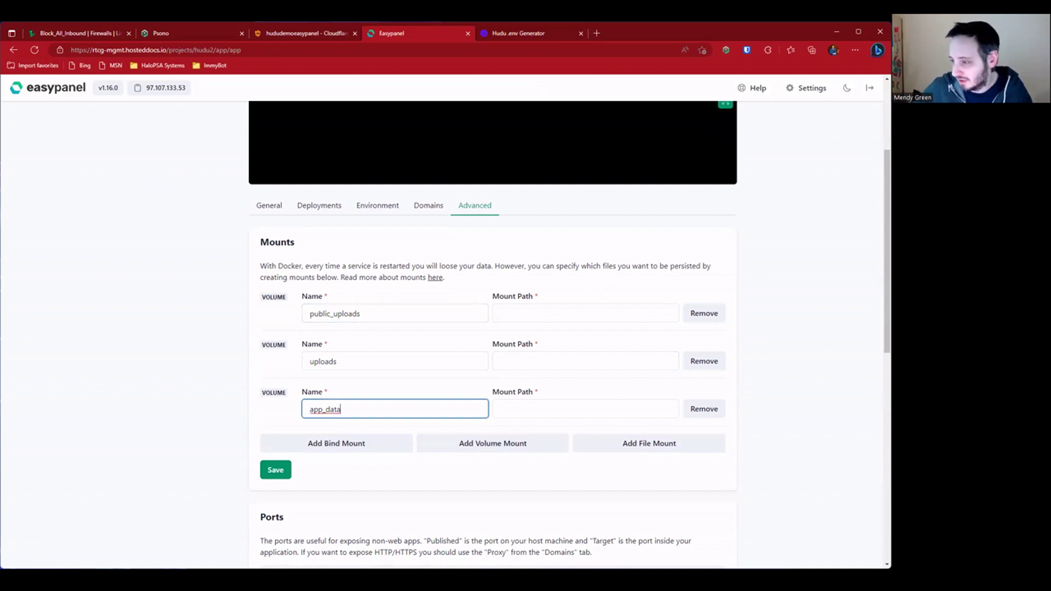
# - Enter mount paths /var/www/hudu2/public/uploads, /var/www/hudu2/uploads and /var/lib/app/data, then save
pyautogui.click(600, 315)
pyautogui.write('/var/www/hudu2/public/uploads')
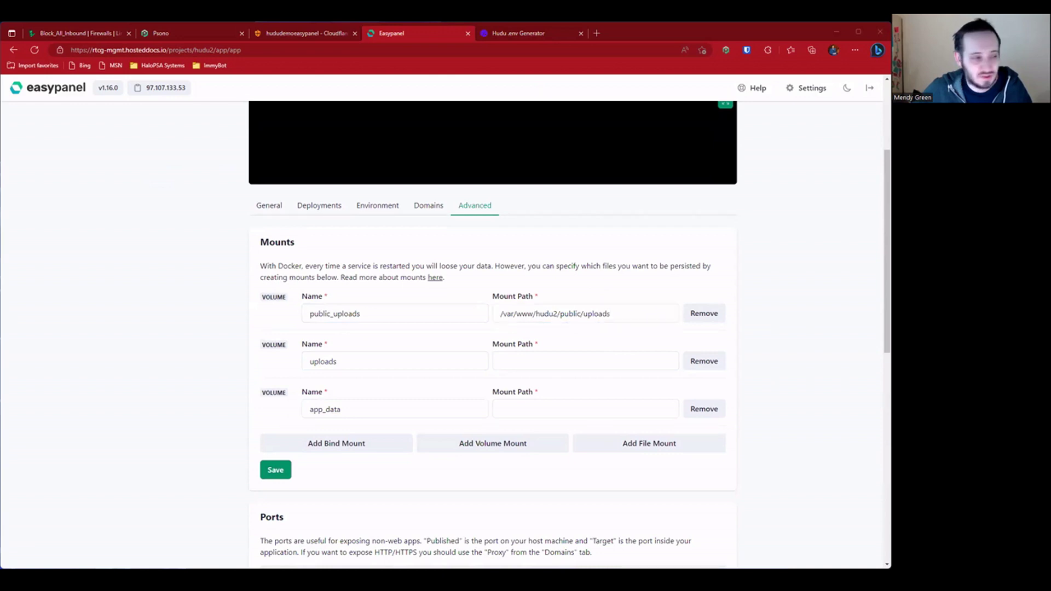
pyautogui.click(630, 314)
pyautogui.hotkey('ctrl', 'a')
pyautogui.write('/var/www/hudu2/uploads')
pyautogui.hotkey('ctrl', 'a')
pyautogui.hotkey('ctrl', 'z')
pyautogui.click(609, 361)
pyautogui.write('/var/www/hudu2/uploads')
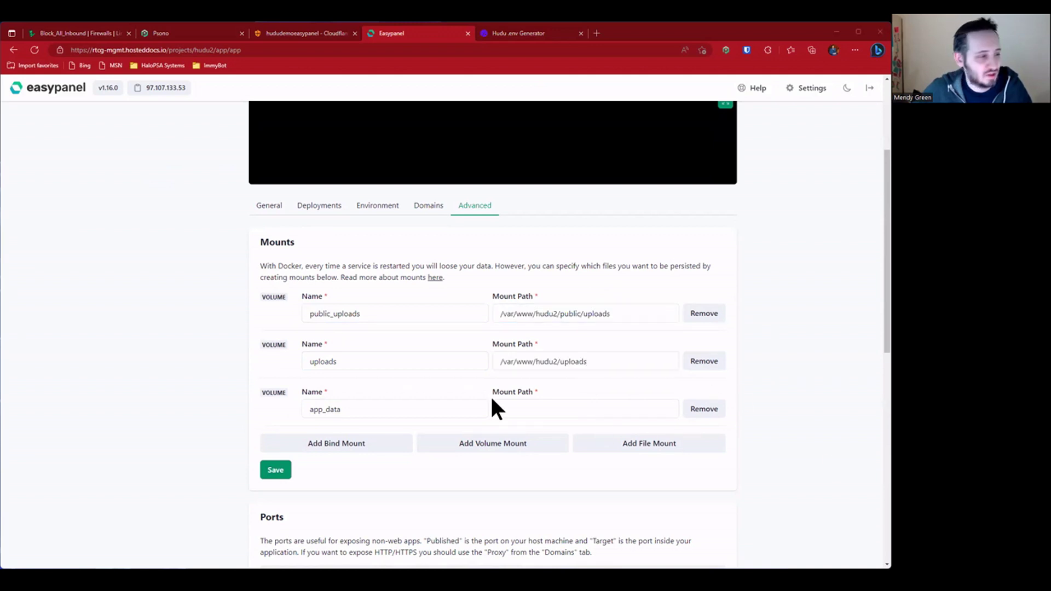
pyautogui.click(558, 408)
pyautogui.write('/var/lib/app/data')
pyautogui.click(275, 470)
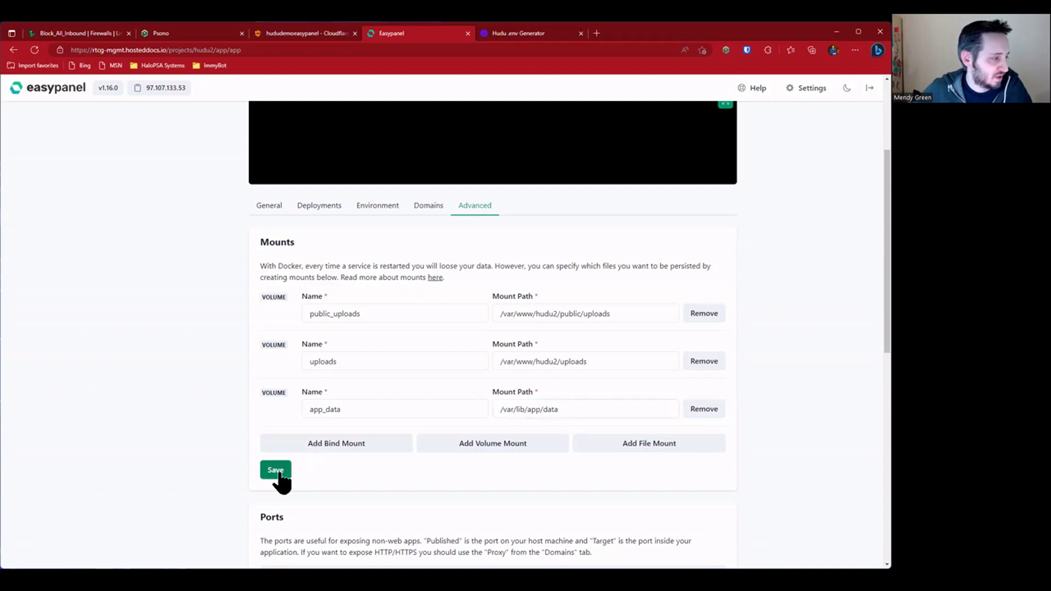
# - Change the application port from 80 to 3000 and save the proxy settings
pyautogui.scroll(-6, 400, 473)
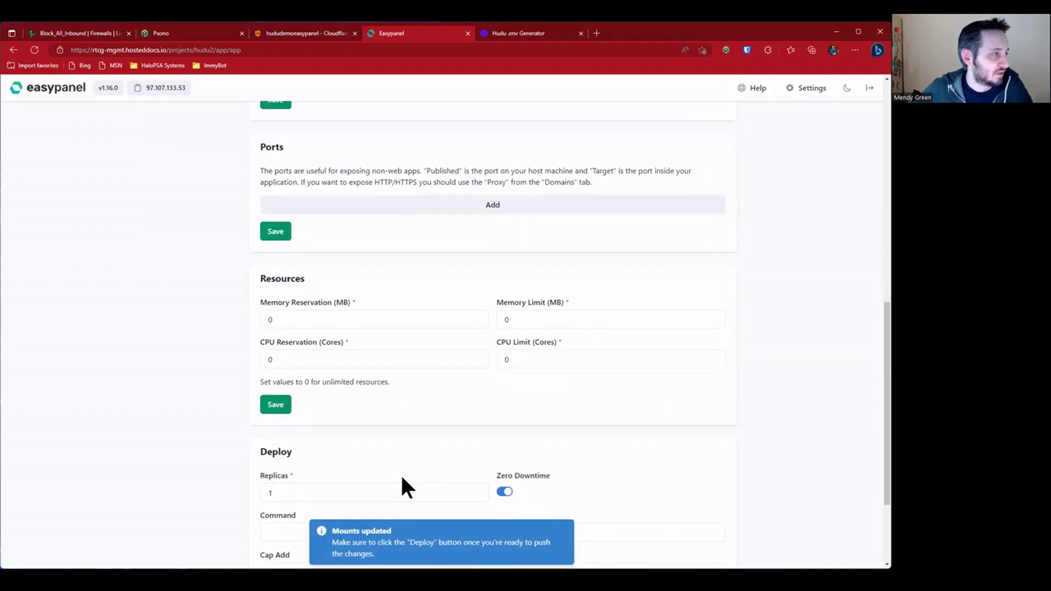
pyautogui.scroll(5, 399, 474)
pyautogui.scroll(4, 396, 439)
pyautogui.click(319, 370)
pyautogui.click(377, 370)
pyautogui.click(429, 370)
pyautogui.scroll(-5, 393, 430)
pyautogui.doubleClick(286, 390)
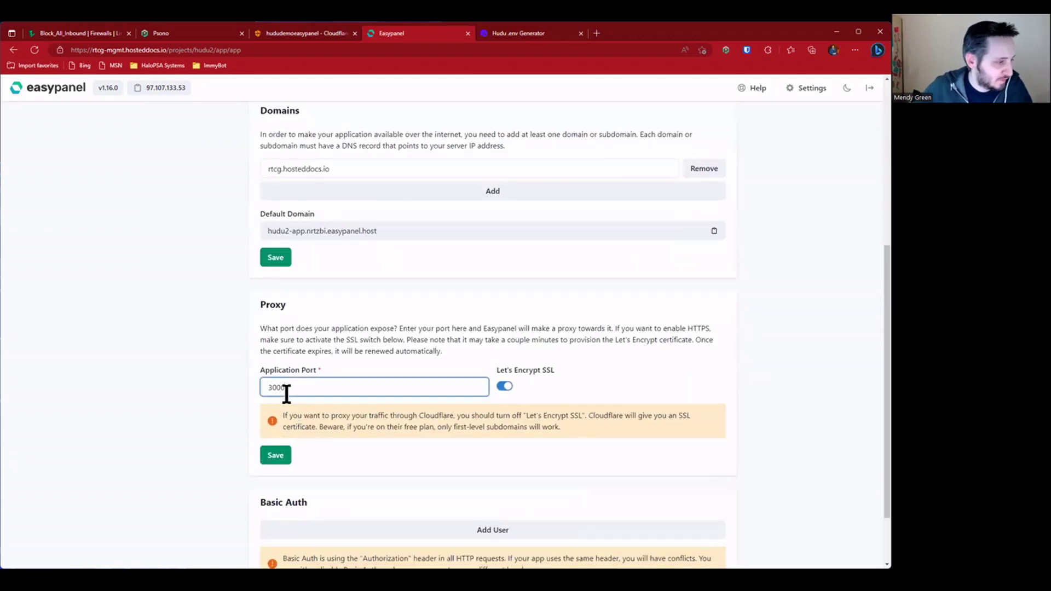
pyautogui.write('3000')
pyautogui.click(276, 456)
# - Deploy the hudu2 app from its General tab
pyautogui.scroll(4, 381, 451)
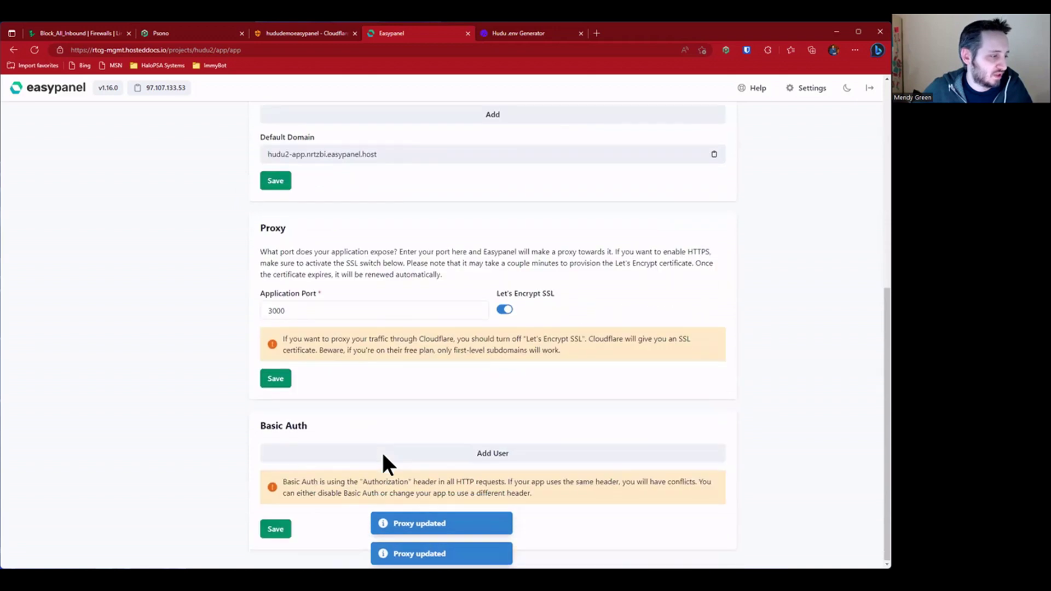
pyautogui.scroll(2, 384, 457)
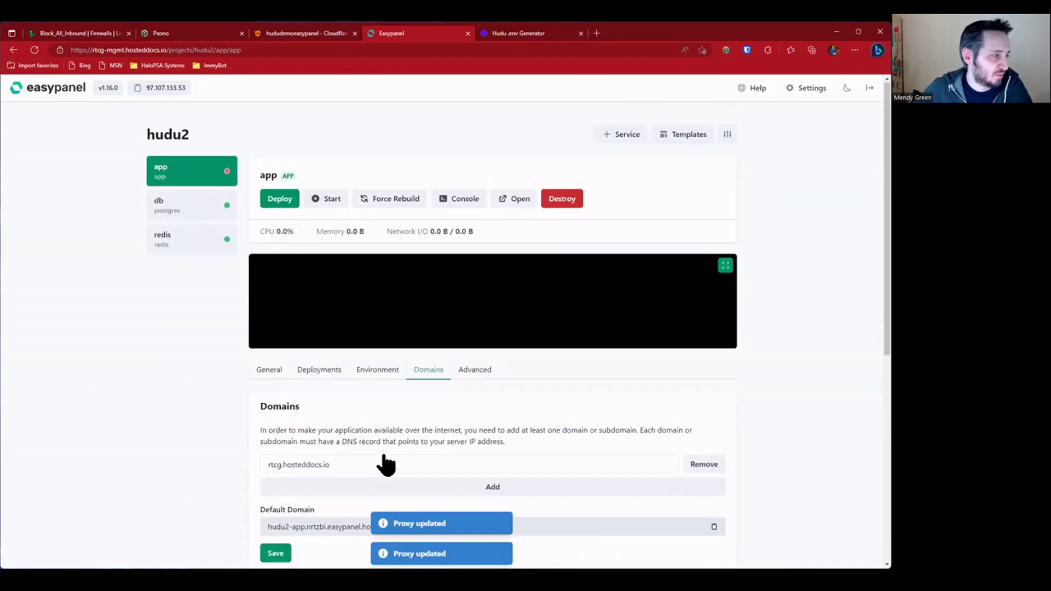
pyautogui.click(474, 371)
pyautogui.scroll(-10, 411, 426)
pyautogui.scroll(10, 411, 426)
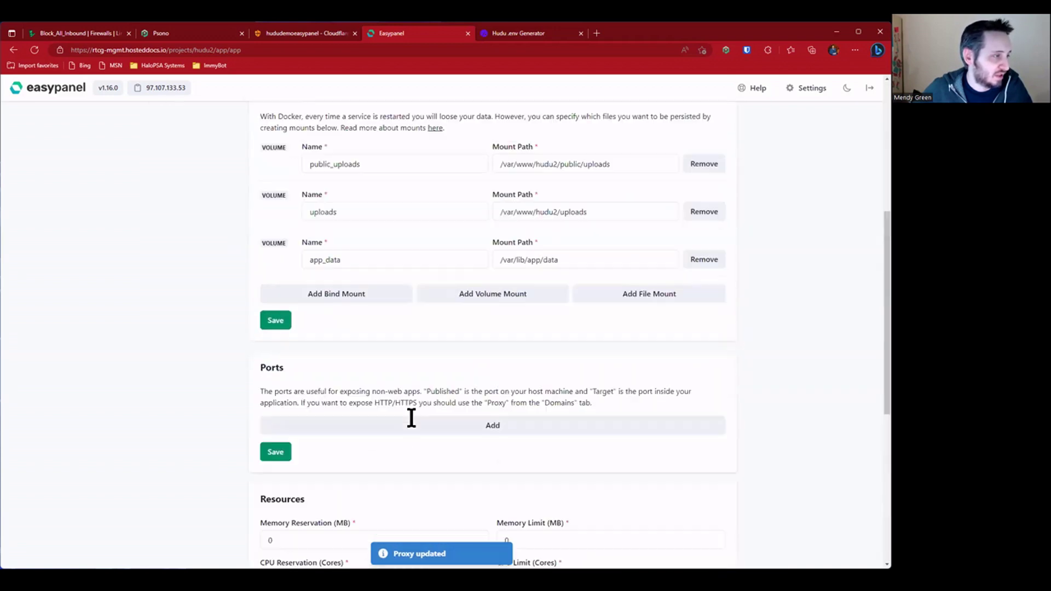
pyautogui.scroll(1, 412, 427)
pyautogui.click(279, 371)
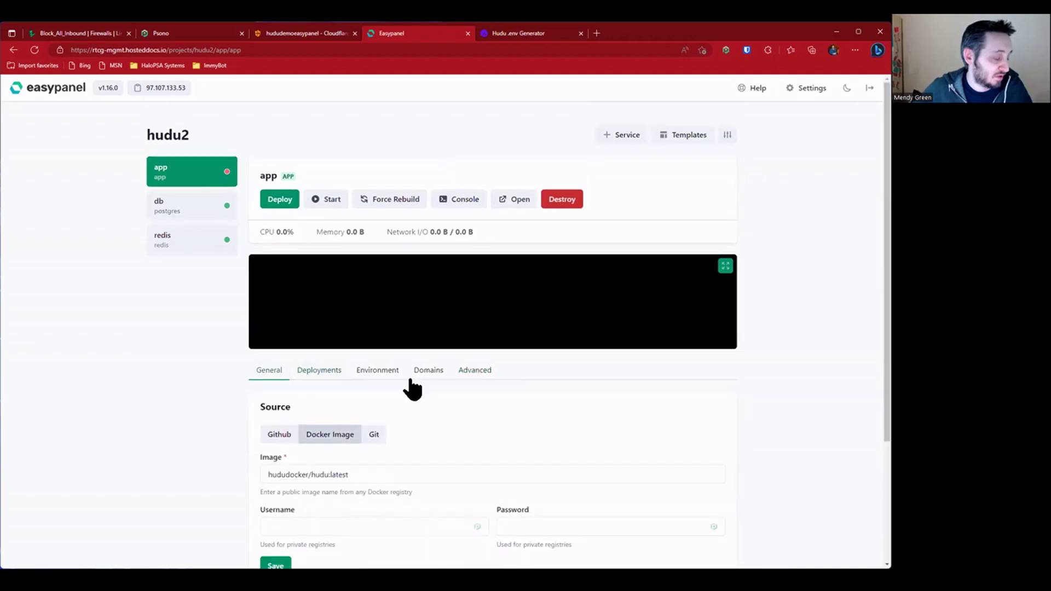
pyautogui.click(280, 200)
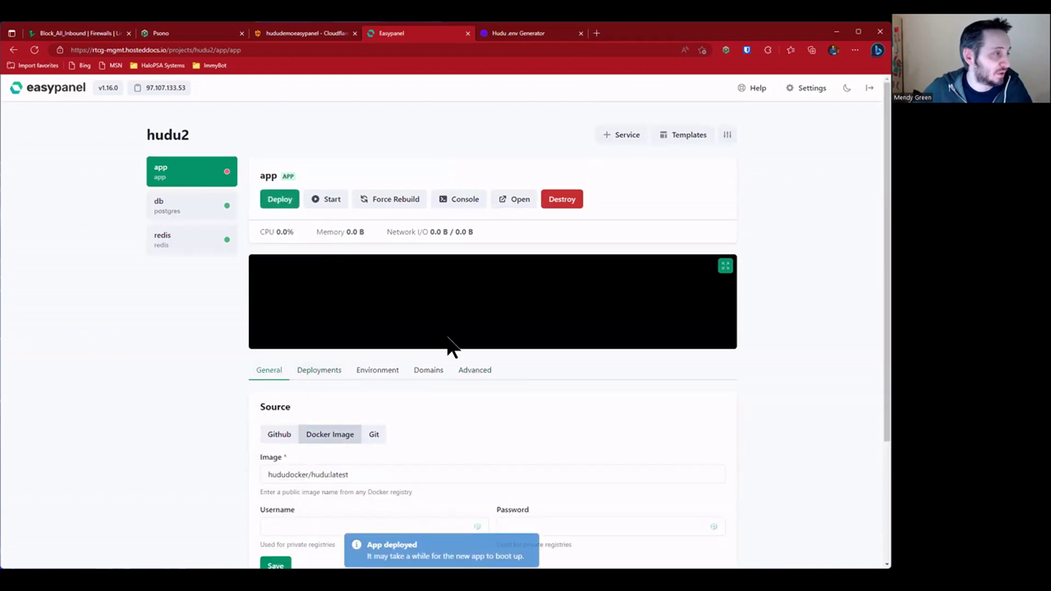
# - Create a new App service named worker in the hudu2 project
pyautogui.click(629, 134)
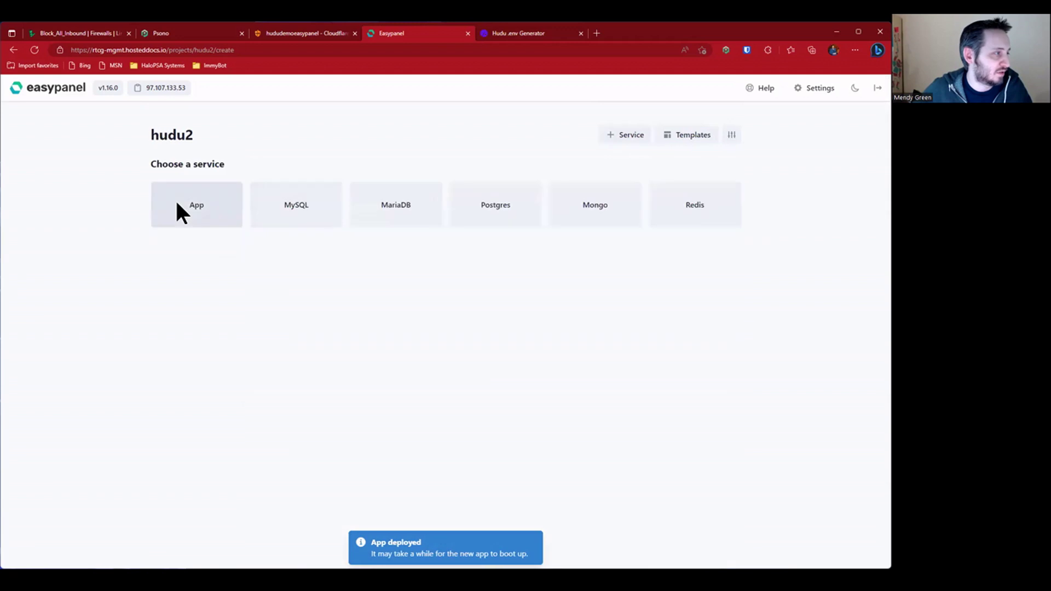
pyautogui.click(176, 204)
pyautogui.write('work')
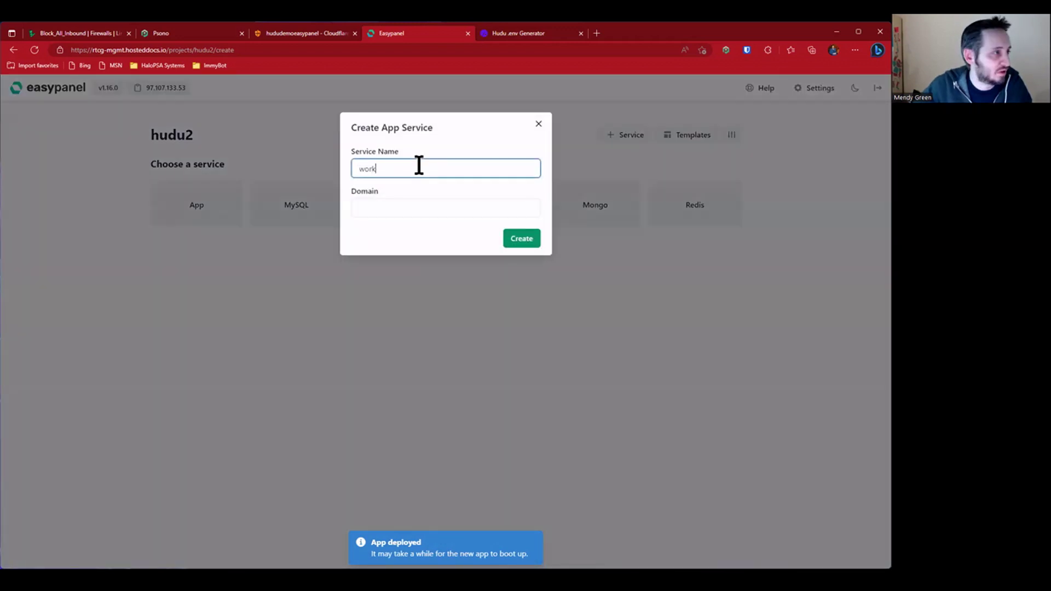
pyautogui.write('er')
pyautogui.press('Return')
pyautogui.scroll(-1, 392, 318)
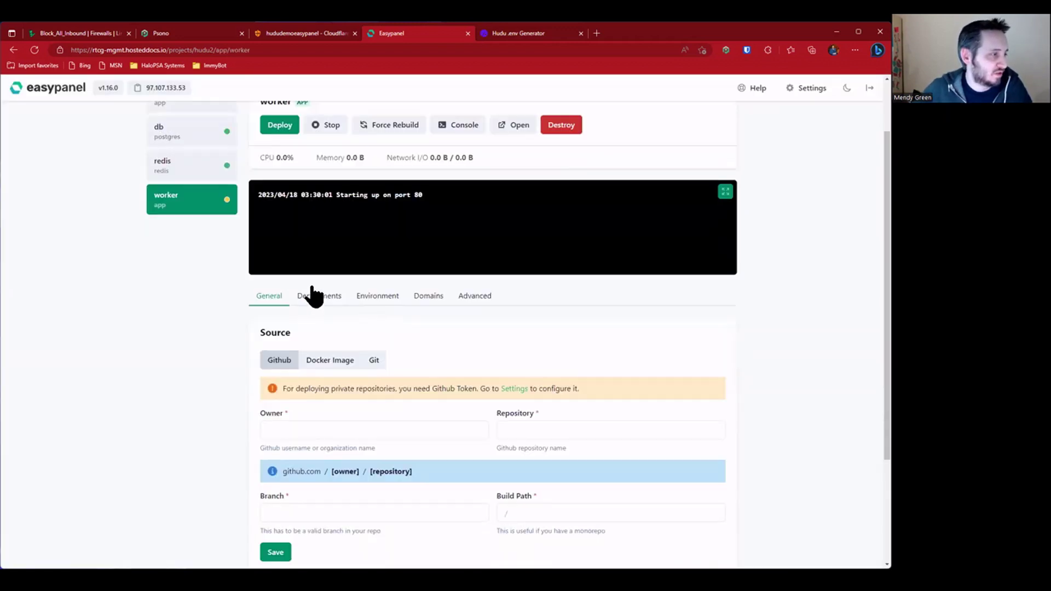
# - Stop the worker service and save its proxy port setting under Domains
pyautogui.click(323, 125)
pyautogui.click(342, 294)
pyautogui.click(432, 370)
pyautogui.scroll(-4, 427, 405)
pyautogui.doubleClick(297, 436)
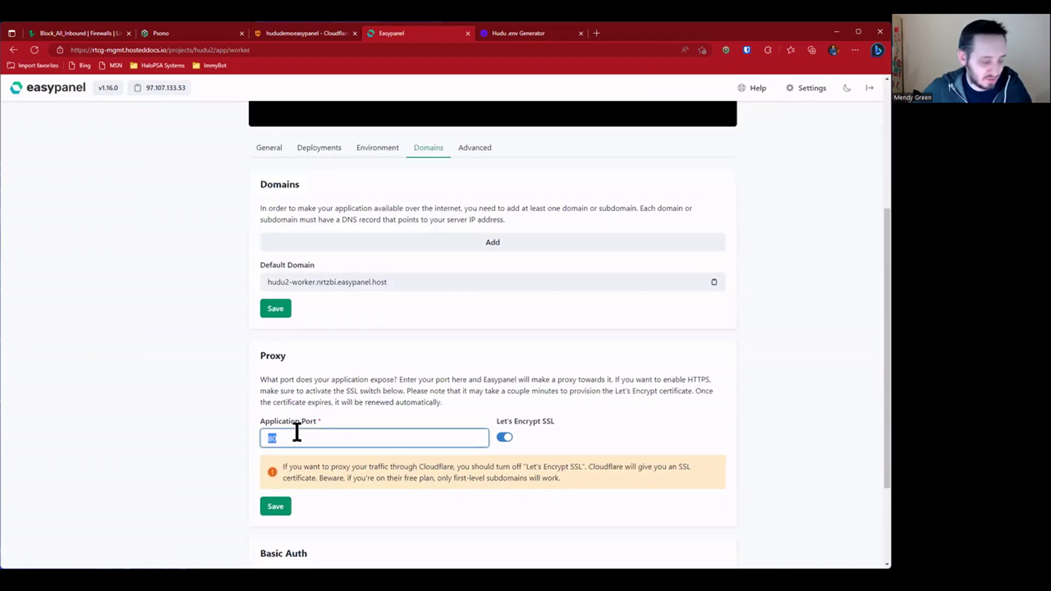
pyautogui.click(275, 506)
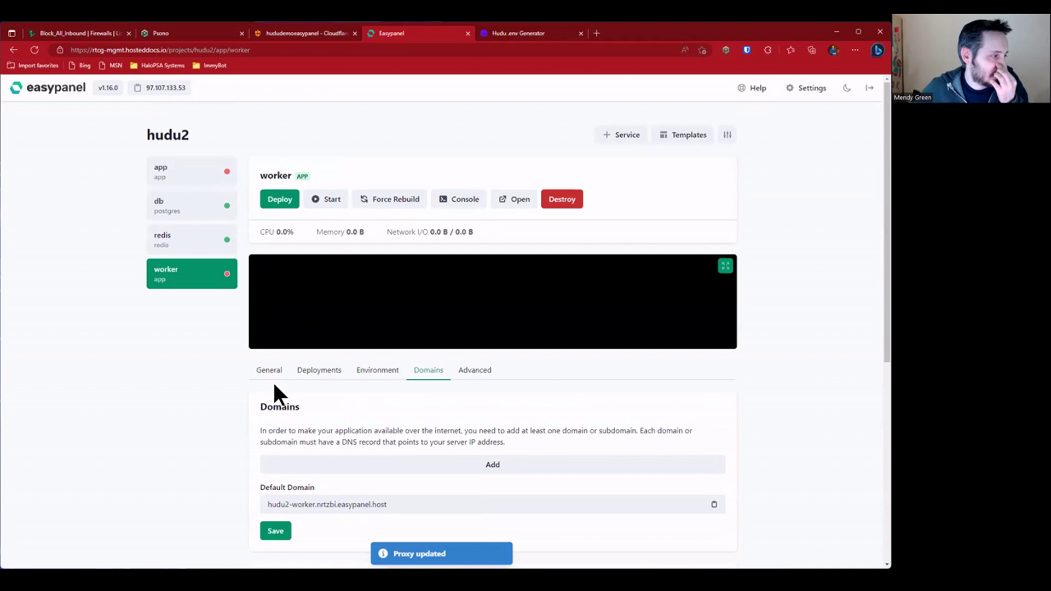
# - Add two bind mounts and one volume mount on the worker's Advanced settings
pyautogui.click(474, 371)
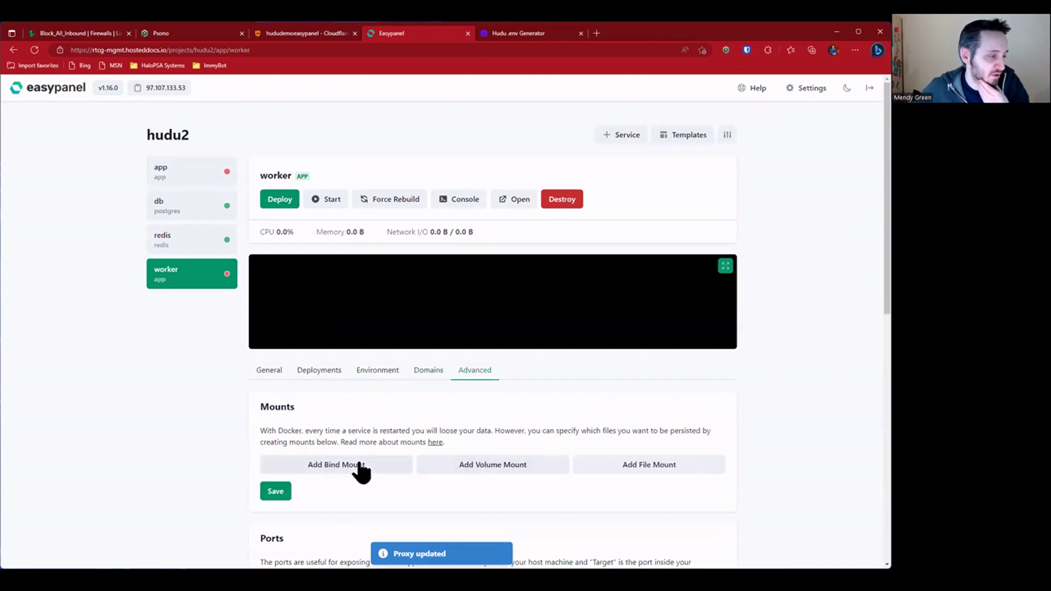
pyautogui.click(358, 465)
pyautogui.click(340, 512)
pyautogui.scroll(-4, 493, 372)
pyautogui.click(447, 309)
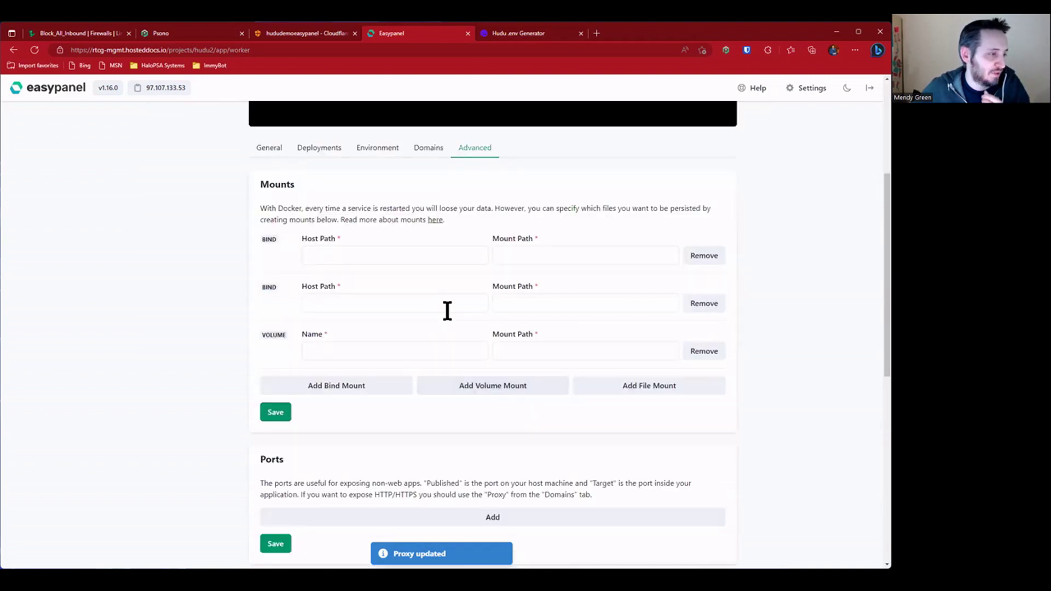
# - Point the first bind mount from the app's uploads host path to /var/www/hudu2/uploads/
pyautogui.click(411, 249)
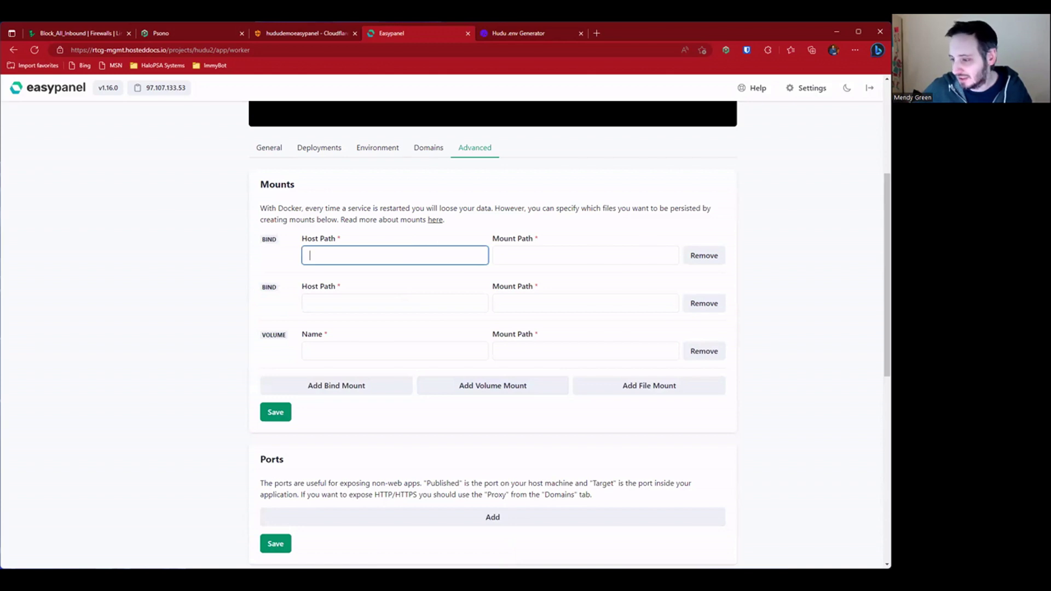
pyautogui.hotkey('alt', 'Tab')
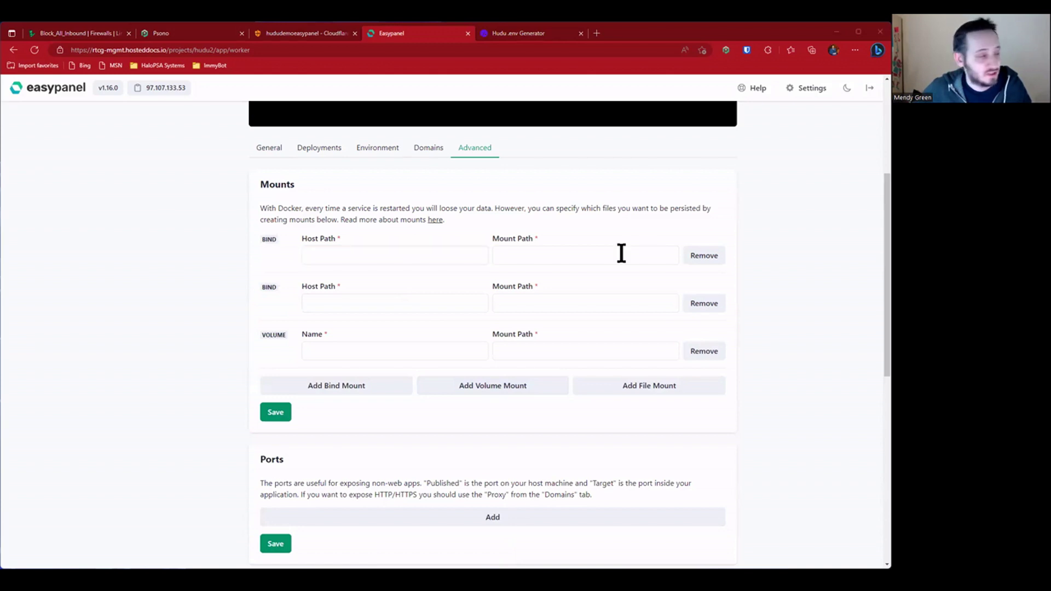
pyautogui.click(348, 256)
pyautogui.write('/etc/easypanel/projects/hudu2/app/volumes/uploads')
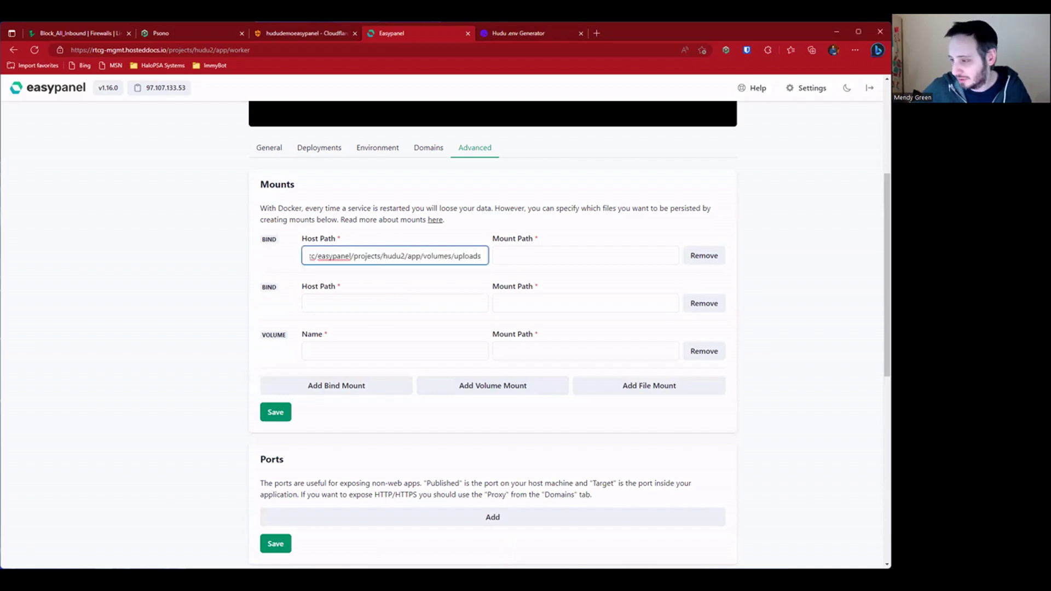
pyautogui.hotkey('alt', 'Tab')
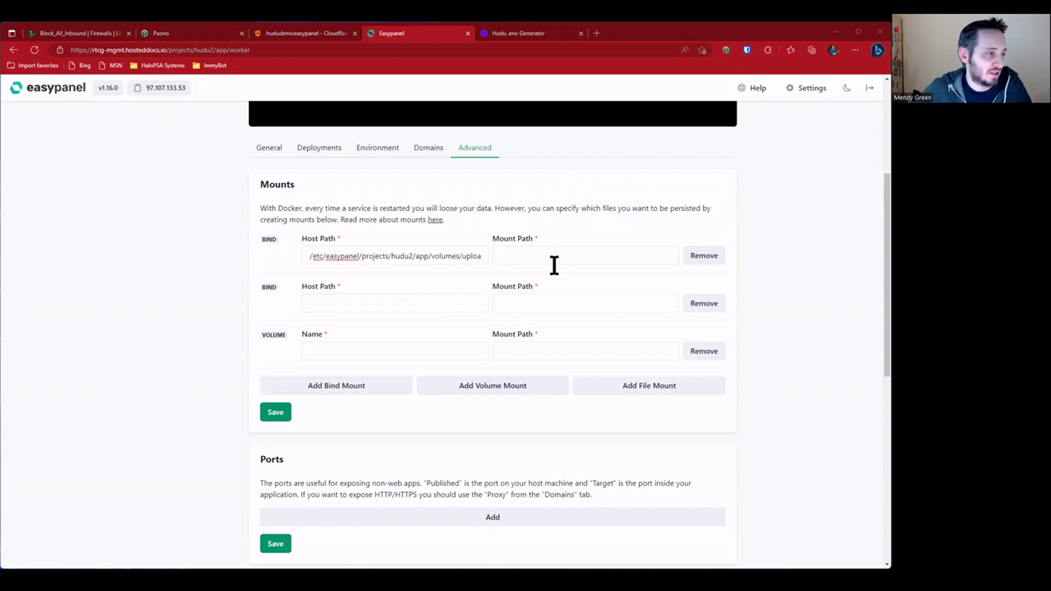
pyautogui.click(494, 256)
pyautogui.write('/var/www/hudu2/uploads/')
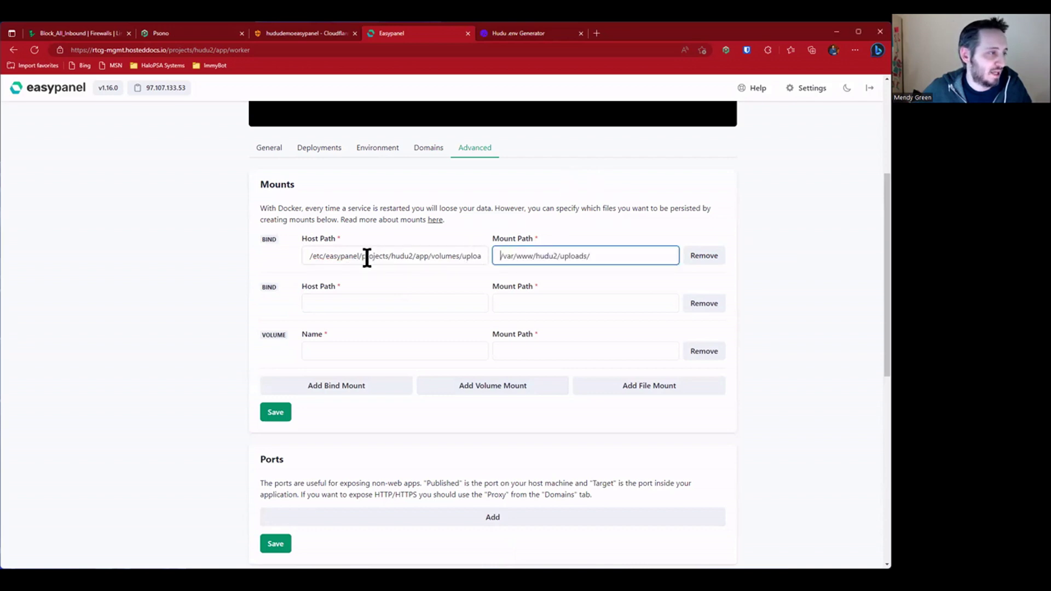
pyautogui.moveTo(391, 256); pyautogui.dragTo(351, 256)
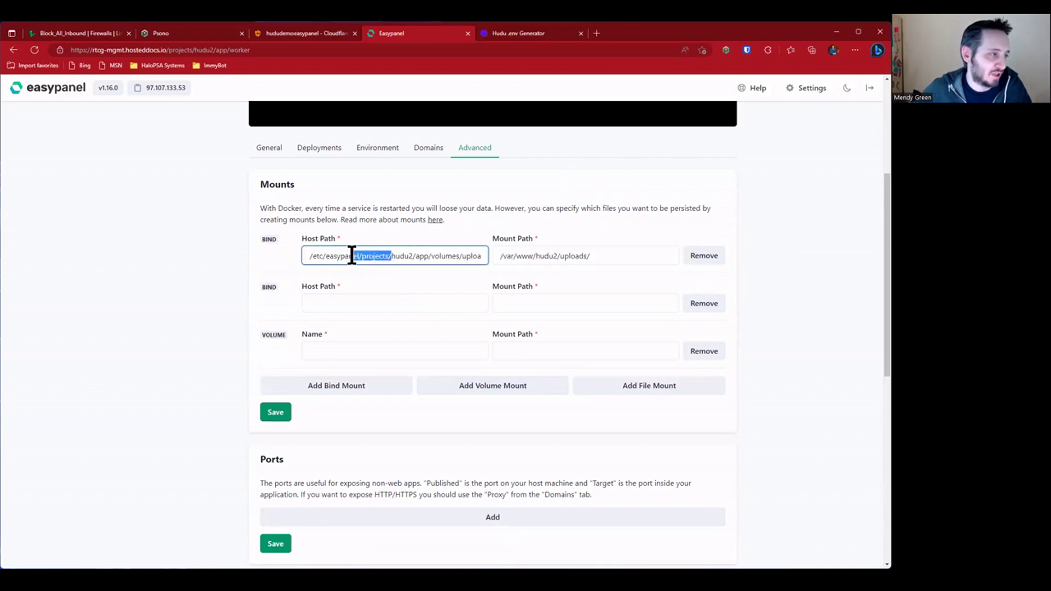
pyautogui.doubleClick(404, 256)
pyautogui.click(423, 262)
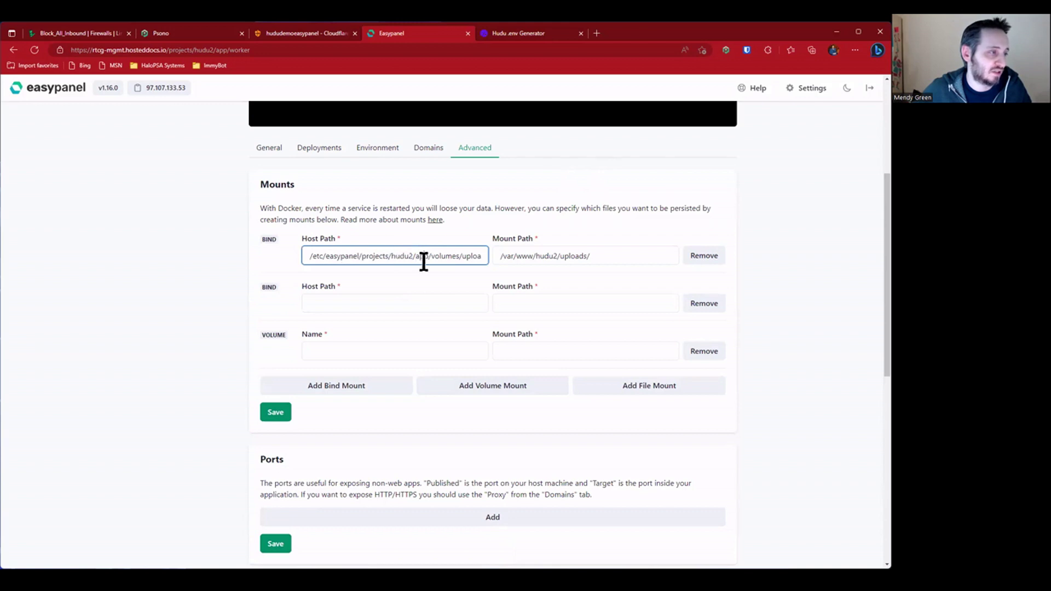
pyautogui.scroll(5, 250, 335)
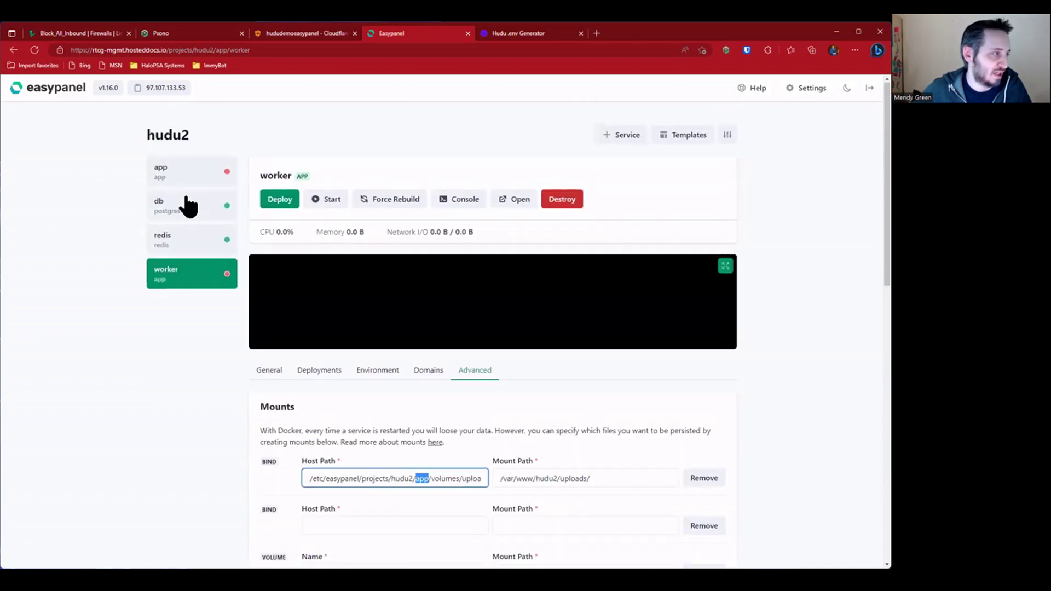
pyautogui.doubleClick(444, 479)
pyautogui.doubleClick(469, 479)
pyautogui.click(487, 481)
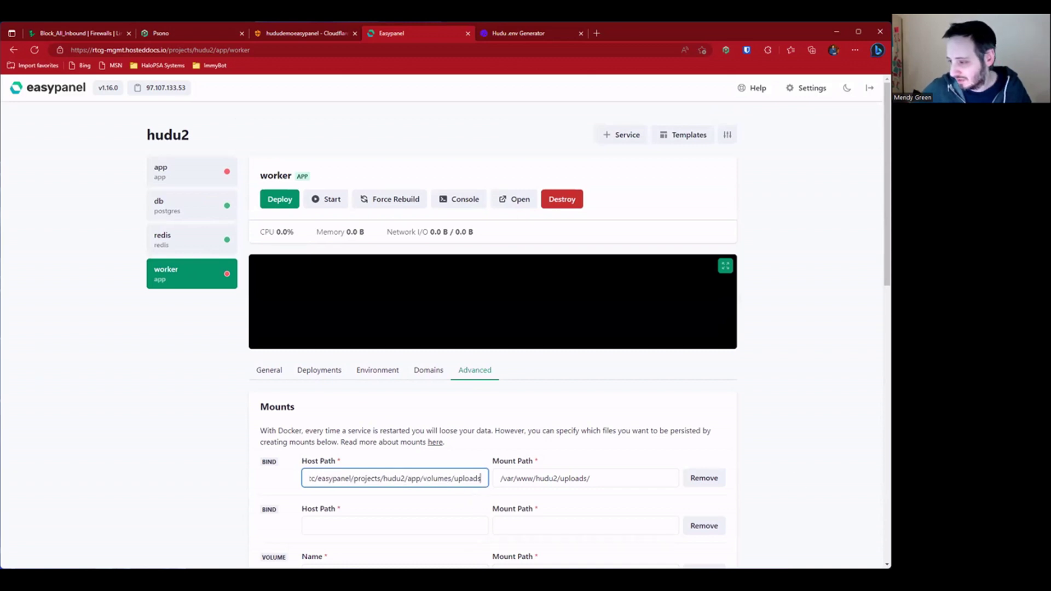
# - Point the second bind mount from the public_uploads host path to /var/www/hudu2/public/uploads/
pyautogui.click(701, 356)
pyautogui.click(598, 521)
pyautogui.write('/var/www/hudu2/public/uploads/')
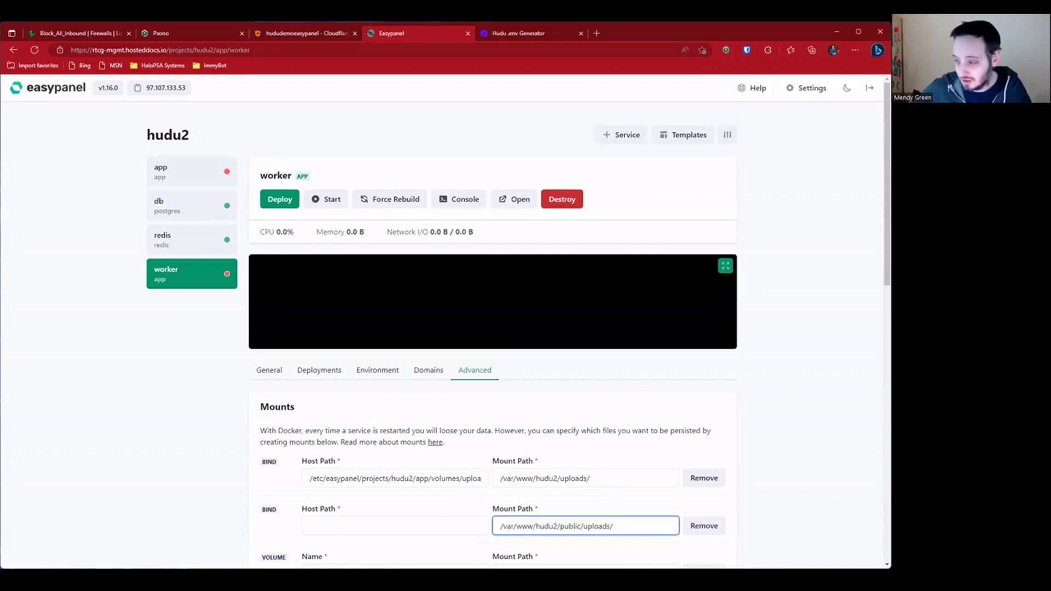
pyautogui.hotkey('alt', 'Tab')
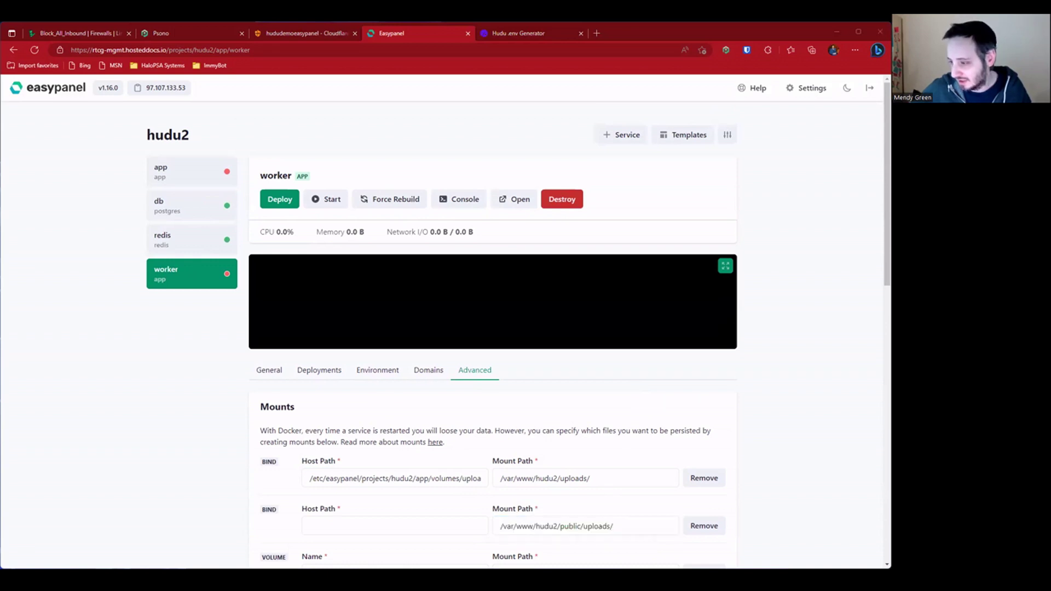
pyautogui.click(424, 524)
pyautogui.hotkey('ctrl', 'v')
# - Name the volume mount app at /app and save the worker's mounts
pyautogui.scroll(-3, 466, 483)
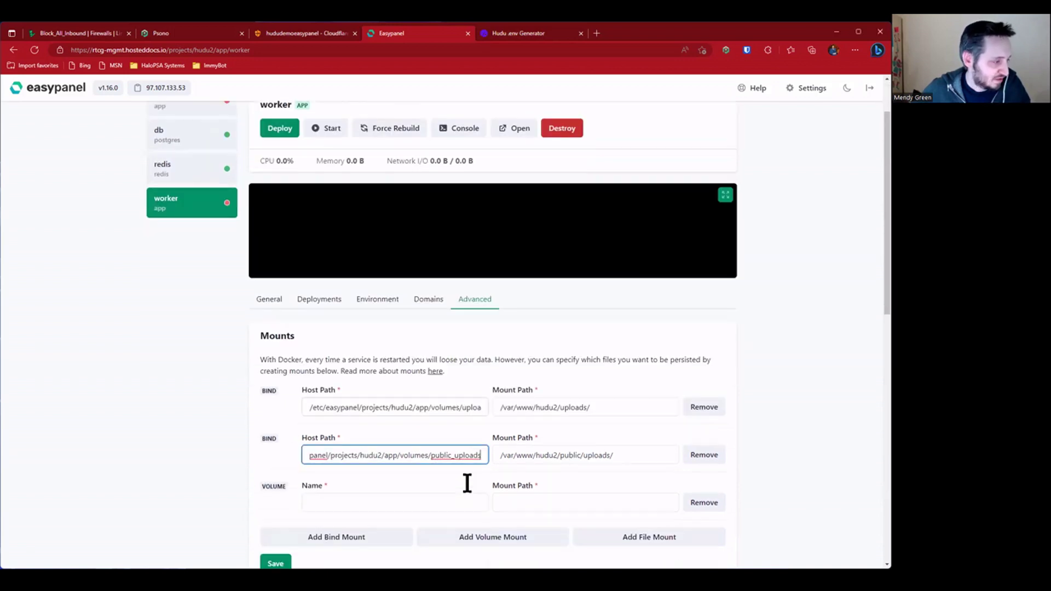
pyautogui.click(444, 424)
pyautogui.write('app')
pyautogui.press('Tab')
pyautogui.write('/app')
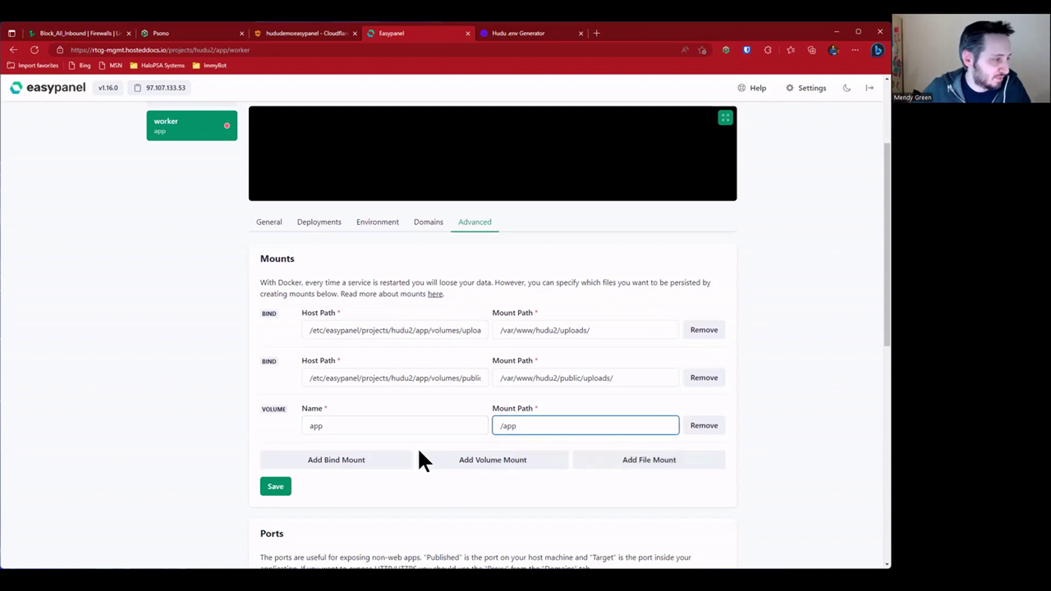
pyautogui.click(281, 484)
pyautogui.scroll(3, 282, 372)
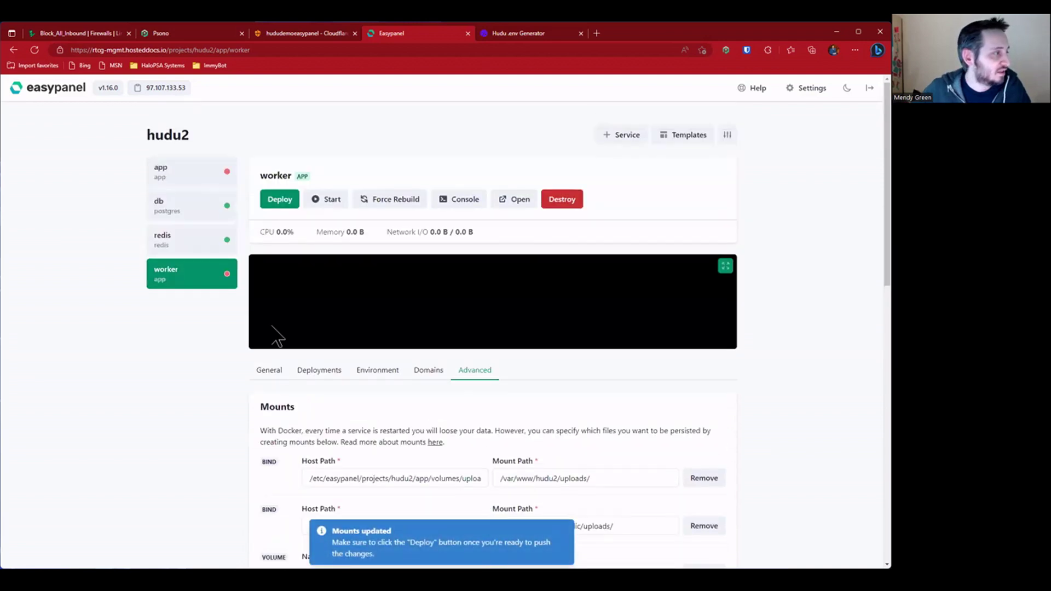
# - Start the hudu2 app, watch its deployment log, then view the rtcg-mgmt.hosteddocs.io tunnel hostname
pyautogui.click(207, 180)
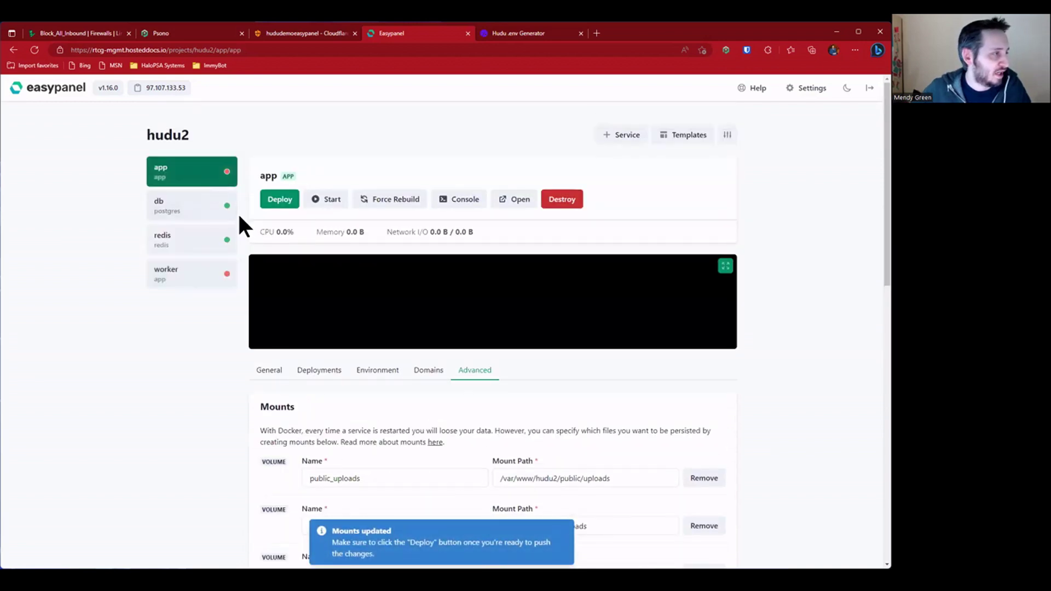
pyautogui.click(328, 201)
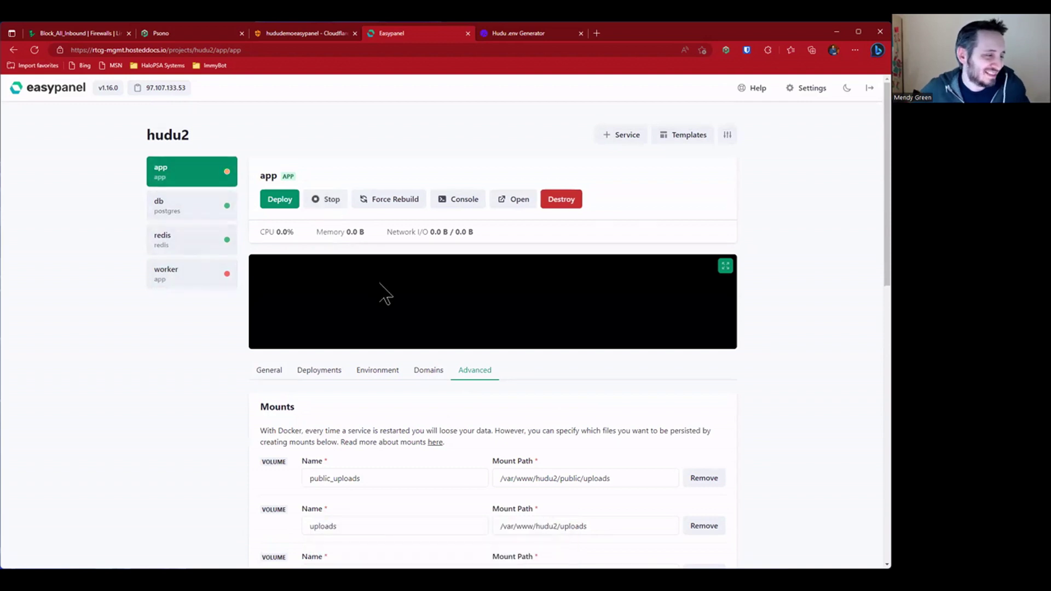
pyautogui.click(320, 370)
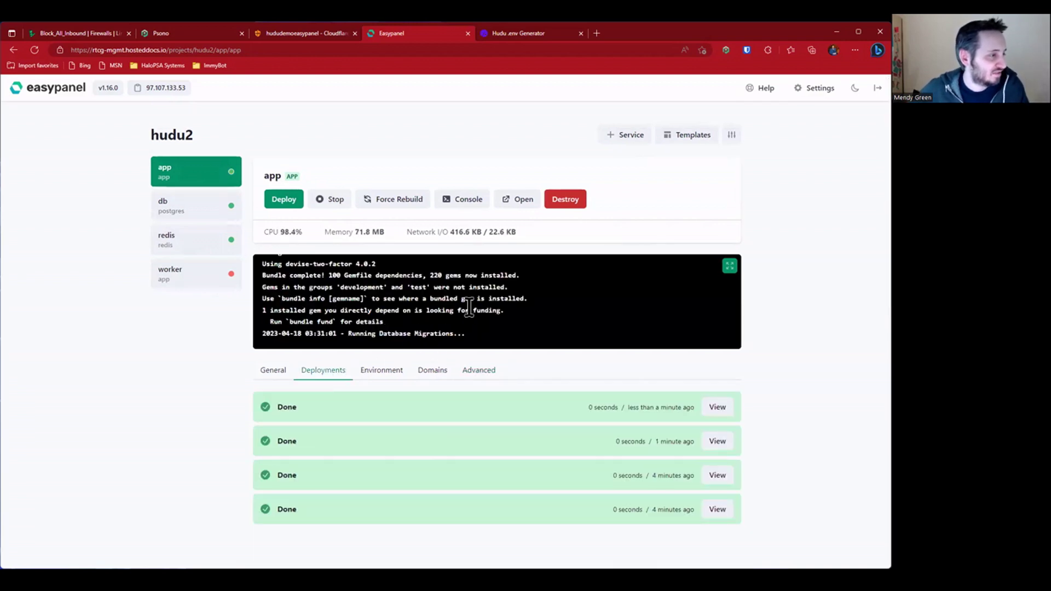
pyautogui.click(299, 34)
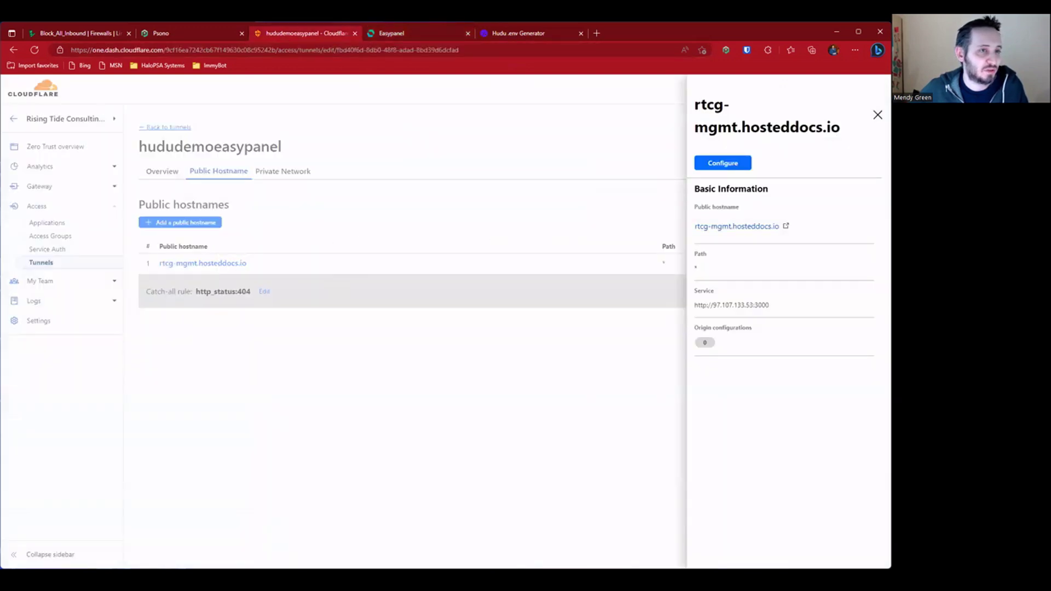
# - Begin a new public hostname with subdomain rtcg on domain hosteddocs.io
pyautogui.click(163, 225)
pyautogui.click(164, 223)
pyautogui.click(214, 229)
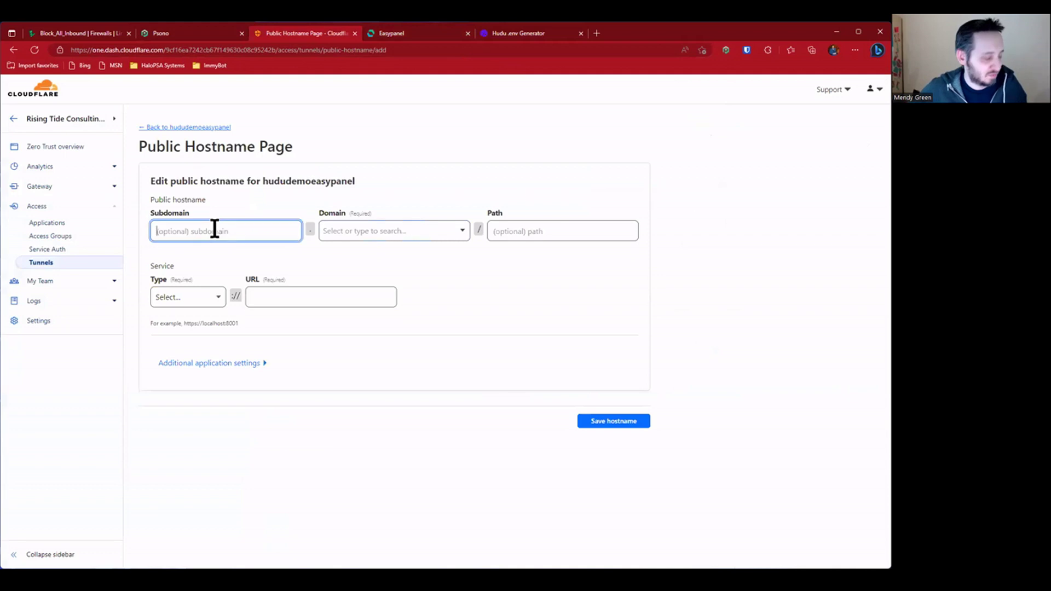
pyautogui.write('rtcg')
pyautogui.press('Tab')
pyautogui.write('hosted')
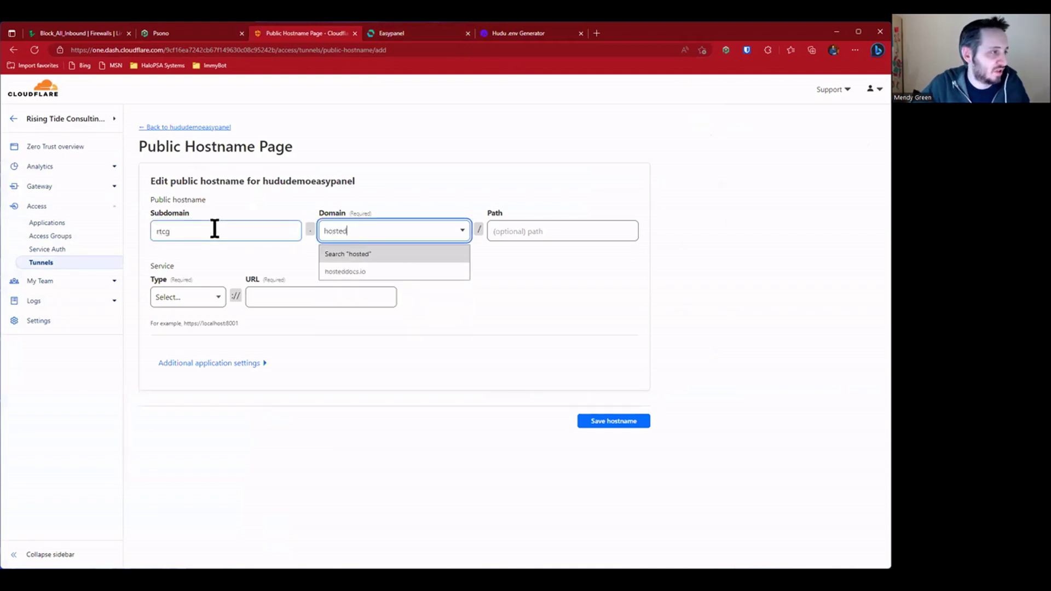
pyautogui.press('Down')
pyautogui.press('Return')
# - Set the service type to HTTP with URL 97.107.133.53 and save the hostname
pyautogui.click(197, 325)
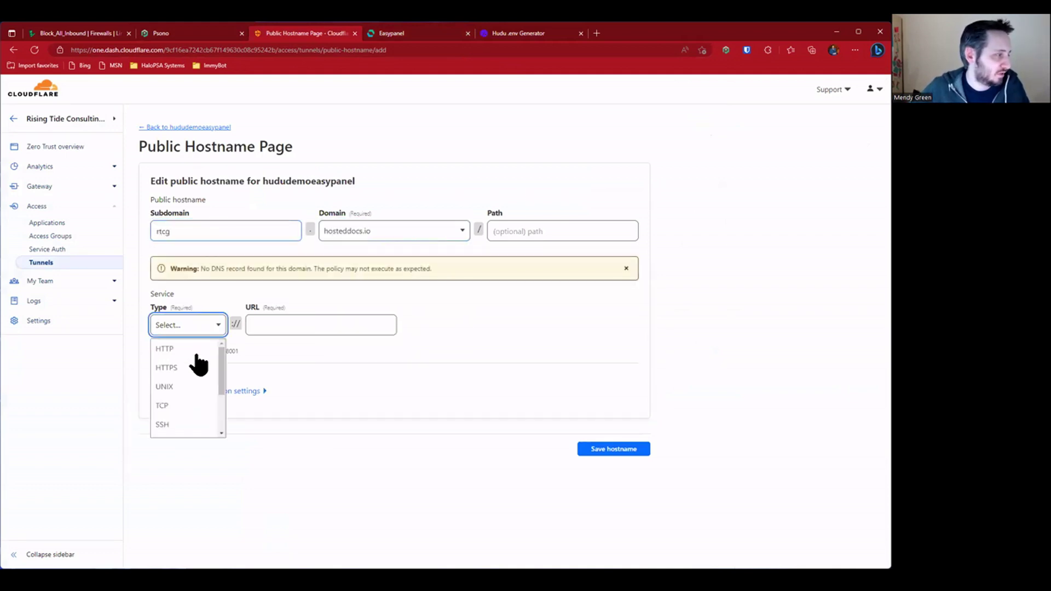
pyautogui.click(180, 349)
pyautogui.click(301, 324)
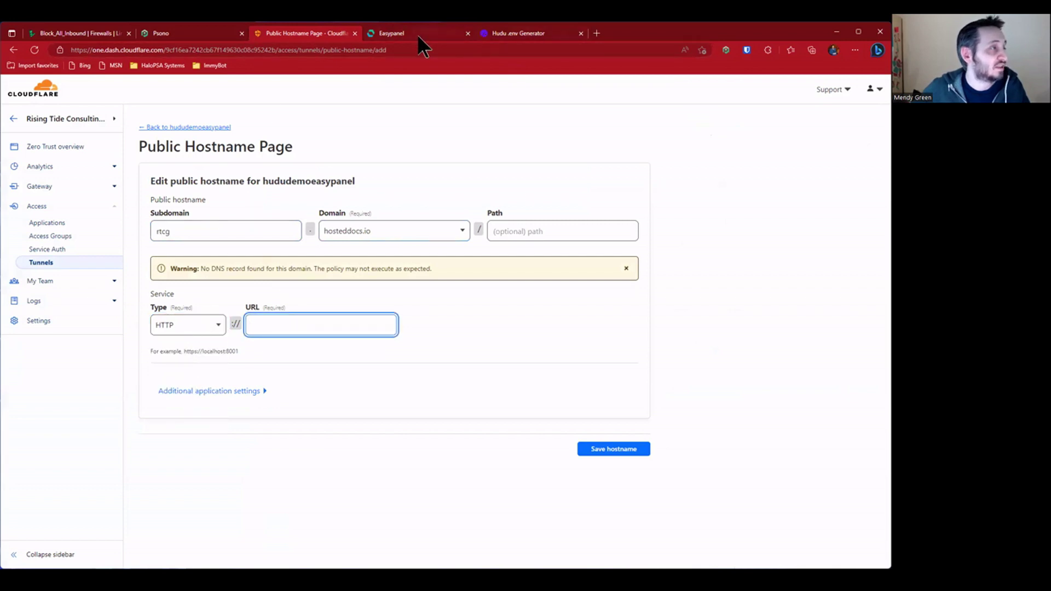
pyautogui.click(417, 35)
pyautogui.click(305, 33)
pyautogui.write('97.107.133.53')
pyautogui.click(629, 451)
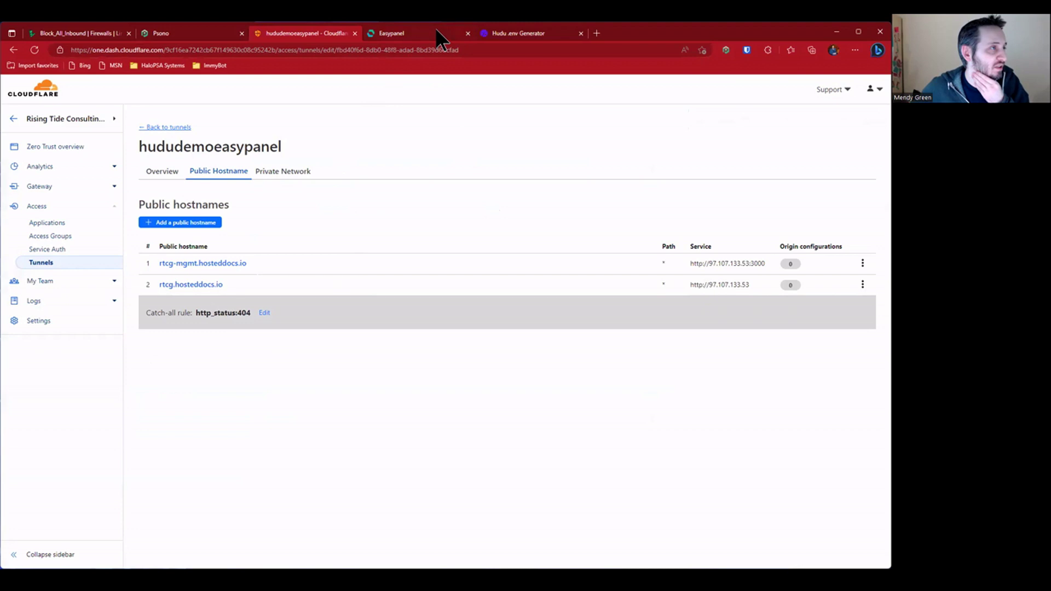
pyautogui.hotkey('ctrl', 'Tab')
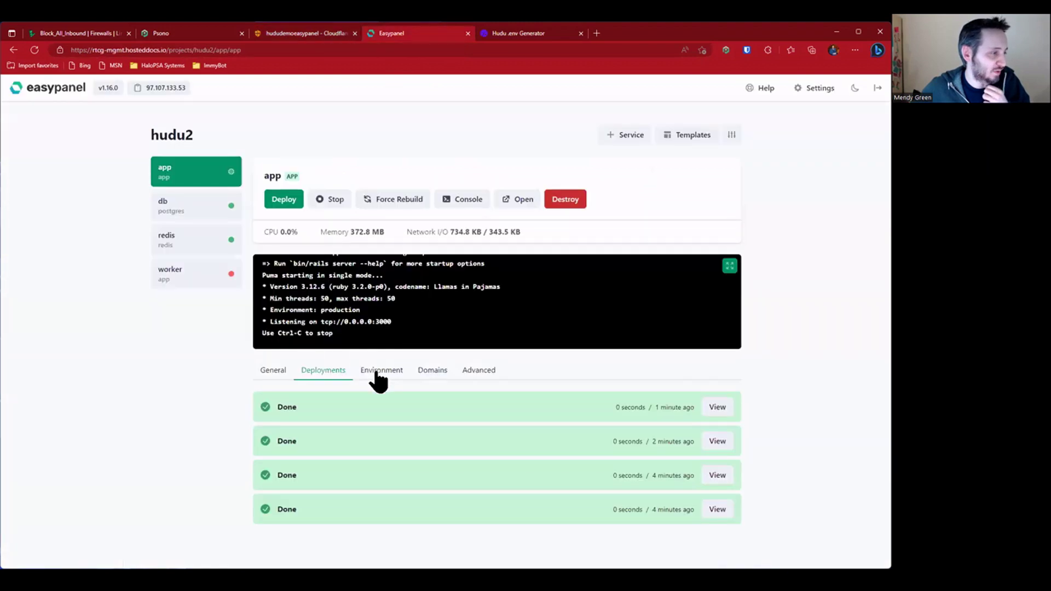
# - Copy the hudu2 app's Docker image name, hududocker/hudu:latest
pyautogui.click(385, 376)
pyautogui.click(438, 378)
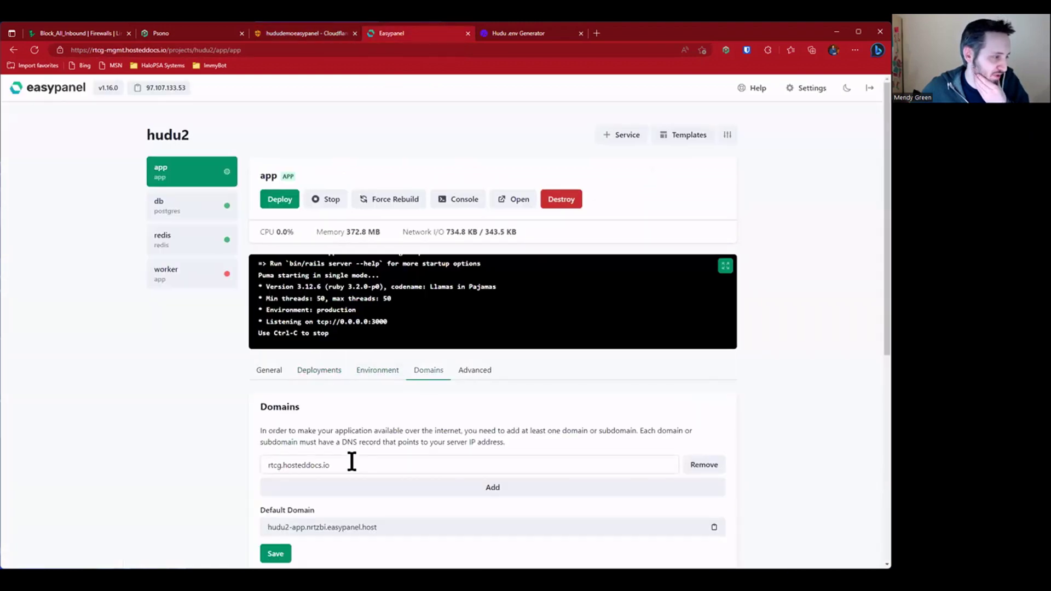
pyautogui.click(189, 284)
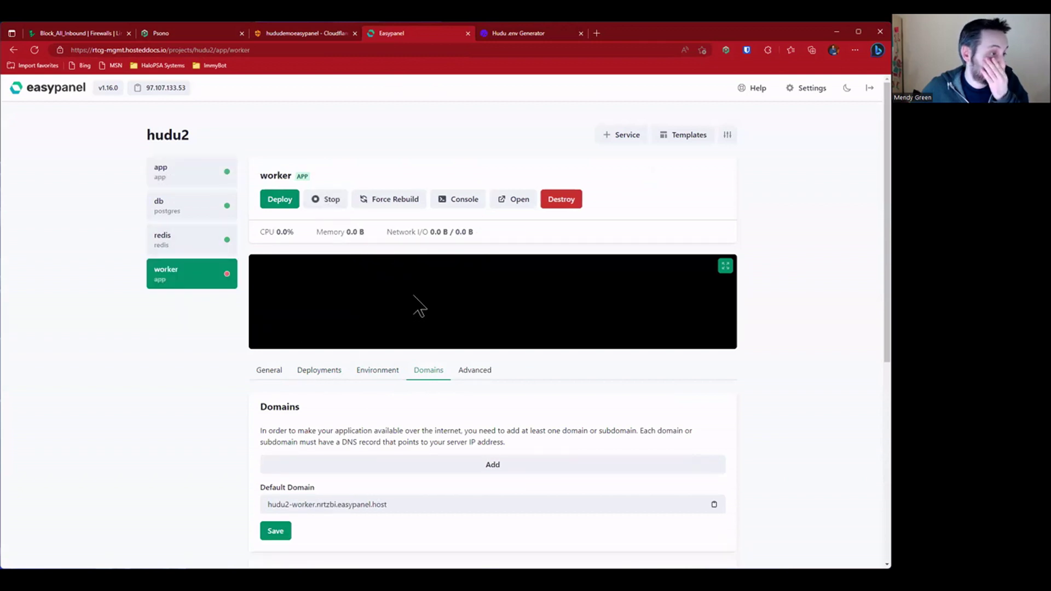
pyautogui.click(279, 373)
pyautogui.click(320, 203)
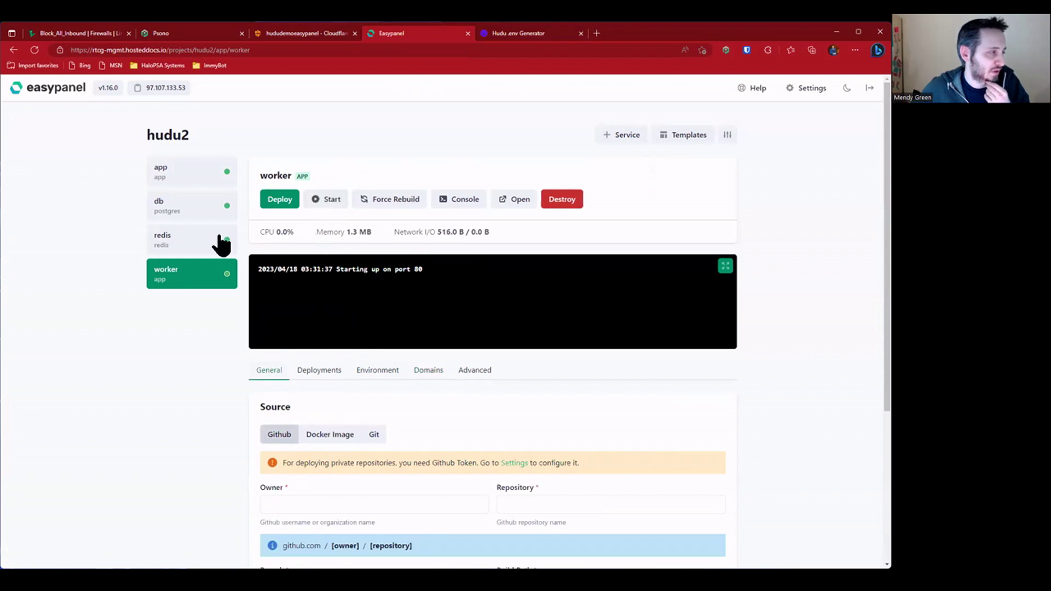
pyautogui.click(192, 175)
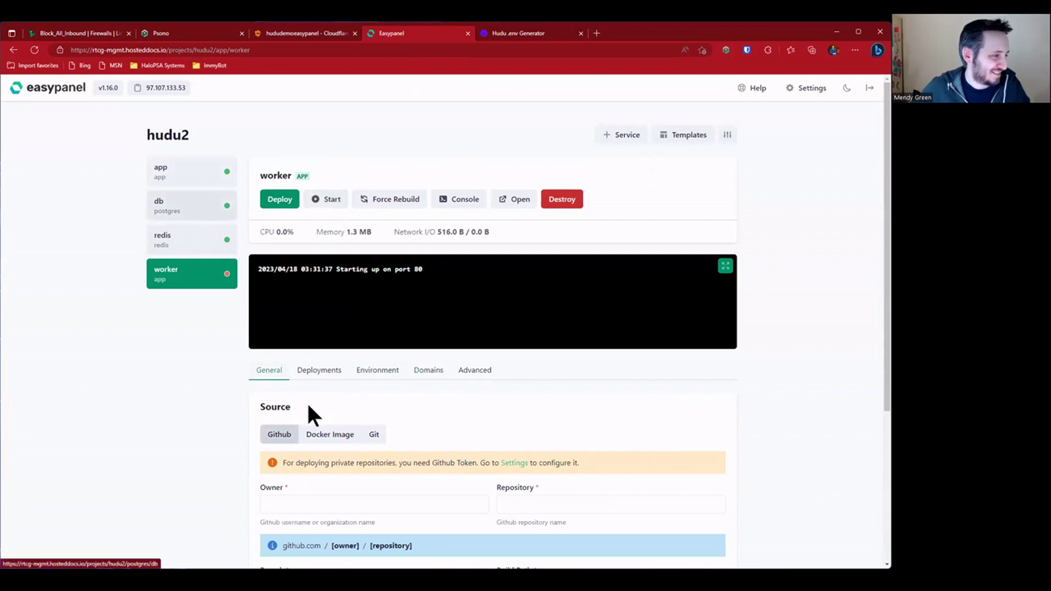
pyautogui.click(329, 435)
pyautogui.moveTo(347, 475); pyautogui.dragTo(300, 471)
pyautogui.hotkey('ctrl', 'c')
pyautogui.click(198, 335)
# - Set the worker's source to Docker image hududocker/hudu:latest, save, and deploy it
pyautogui.click(186, 282)
pyautogui.click(317, 473)
pyautogui.hotkey('ctrl', 'v')
pyautogui.scroll(-3, 257, 464)
pyautogui.click(275, 418)
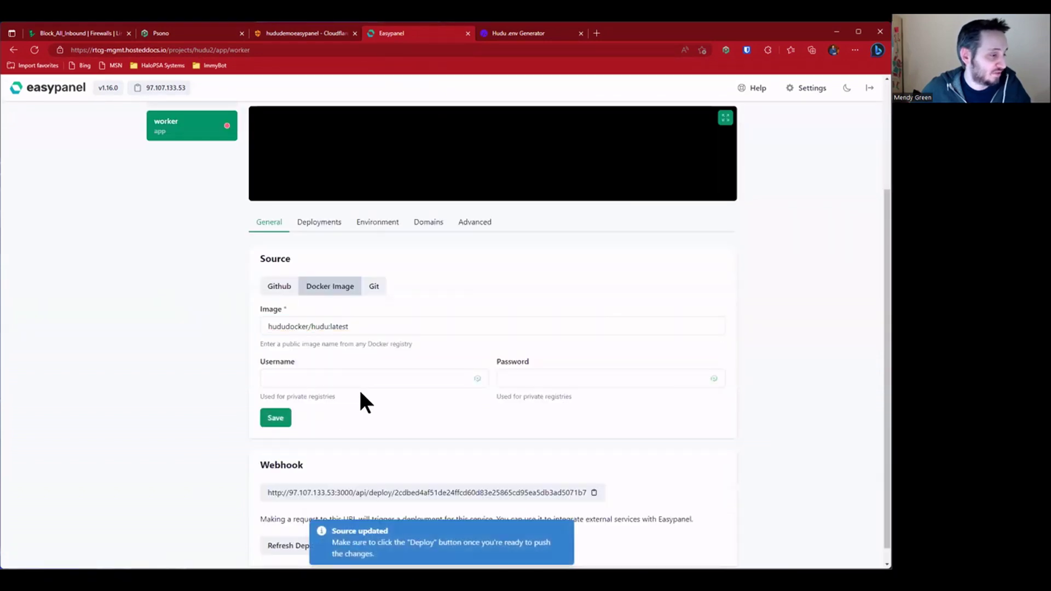
pyautogui.scroll(3, 328, 328)
pyautogui.click(290, 200)
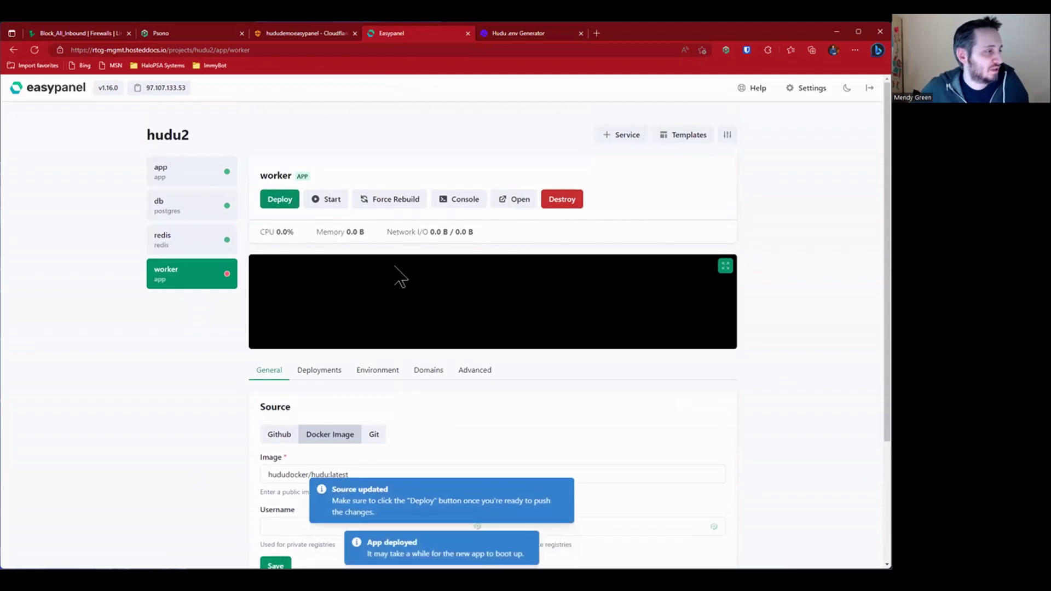
# - Review the worker's latest deployment results and start the worker service
pyautogui.click(327, 370)
pyautogui.click(713, 408)
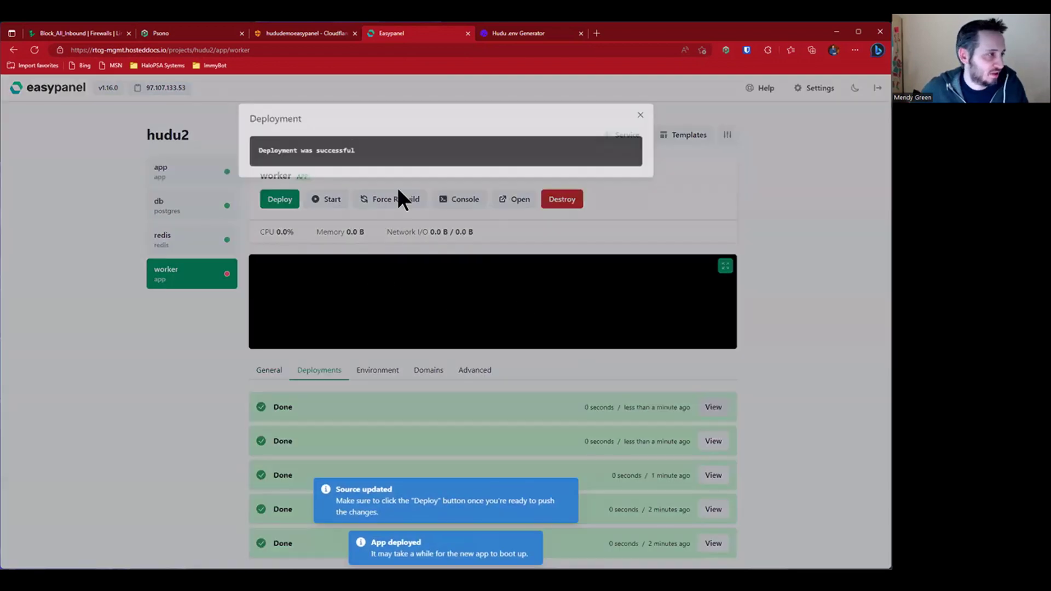
pyautogui.click(643, 115)
pyautogui.click(711, 411)
pyautogui.click(644, 114)
pyautogui.click(333, 201)
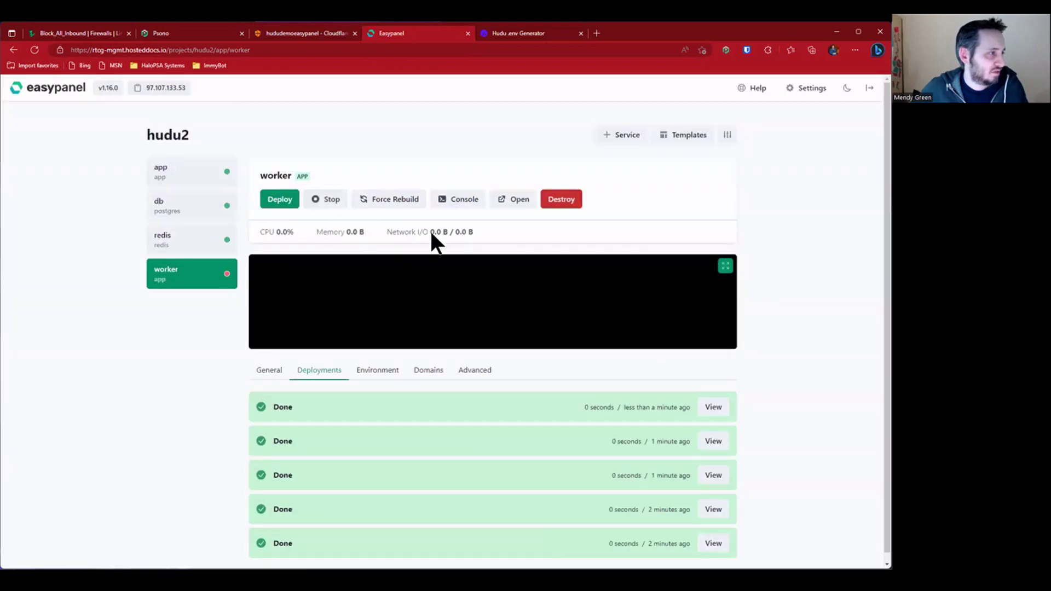
# - Recheck the worker's source and latest deployment result after starting it
pyautogui.click(274, 372)
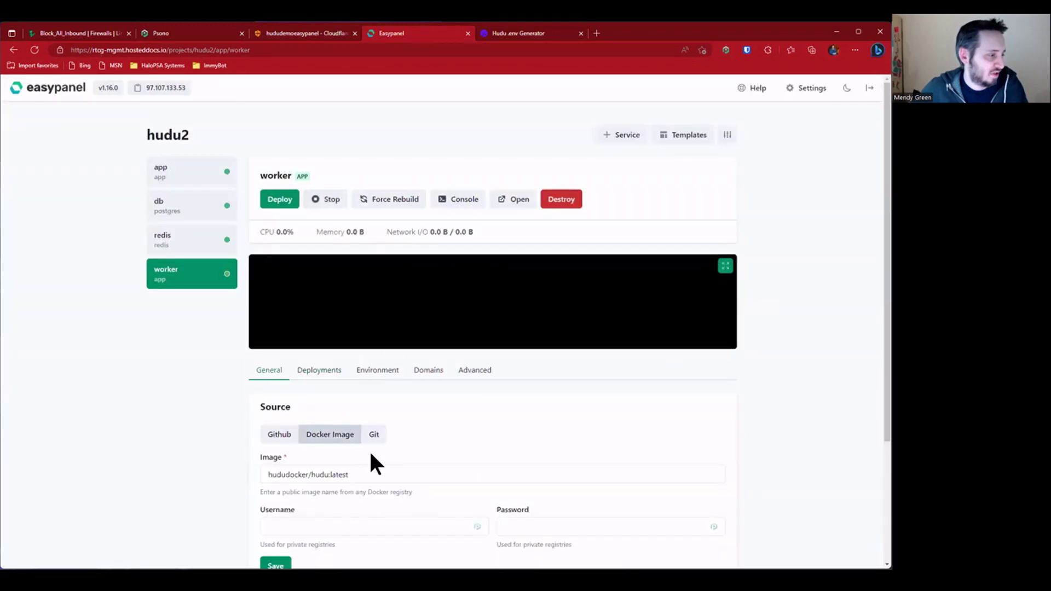
pyautogui.click(321, 377)
pyautogui.click(709, 407)
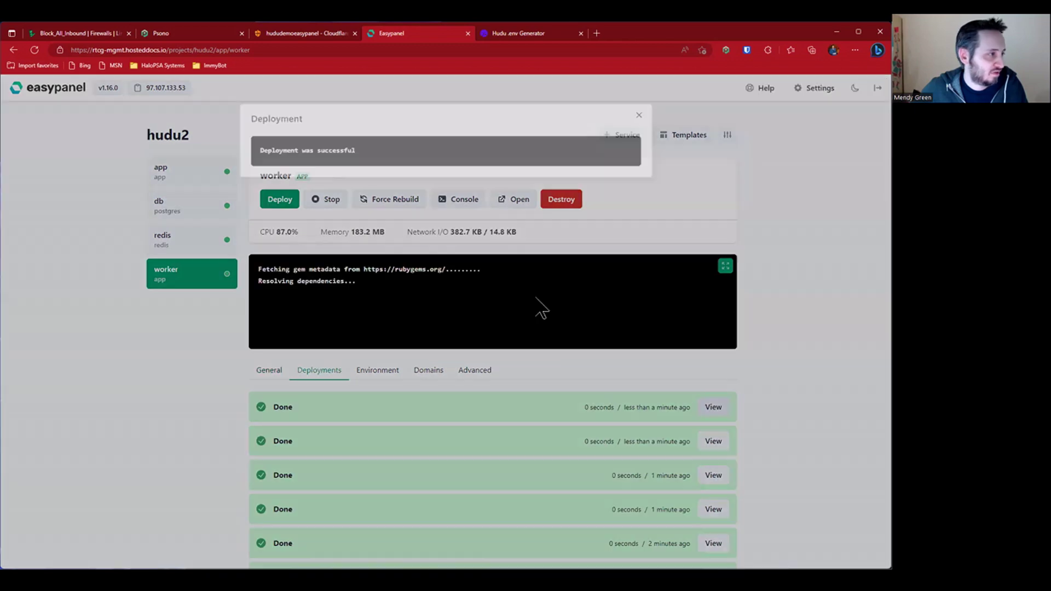
pyautogui.click(644, 114)
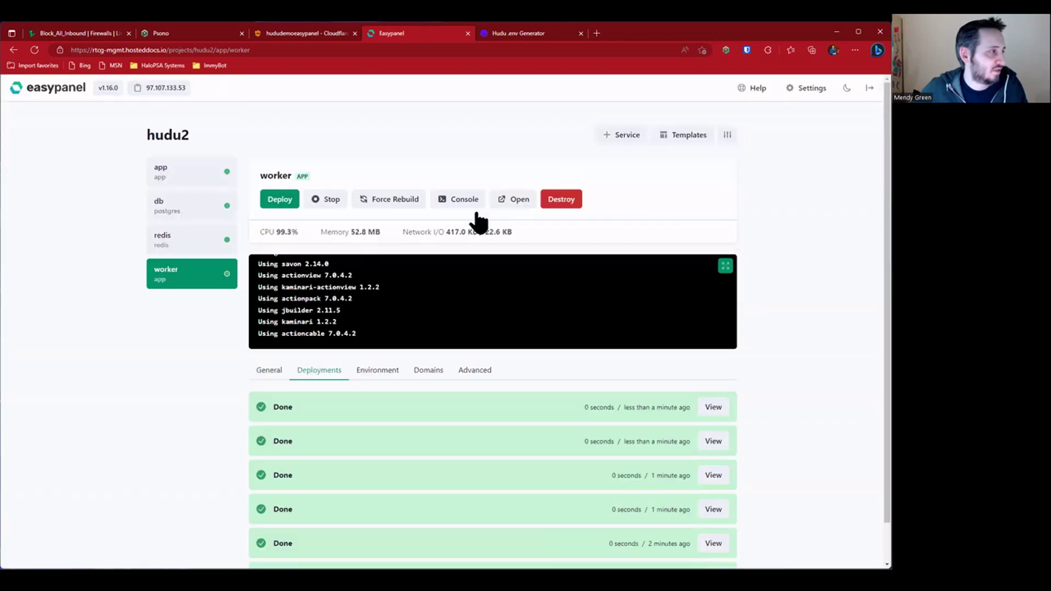
pyautogui.click(216, 174)
pyautogui.click(194, 268)
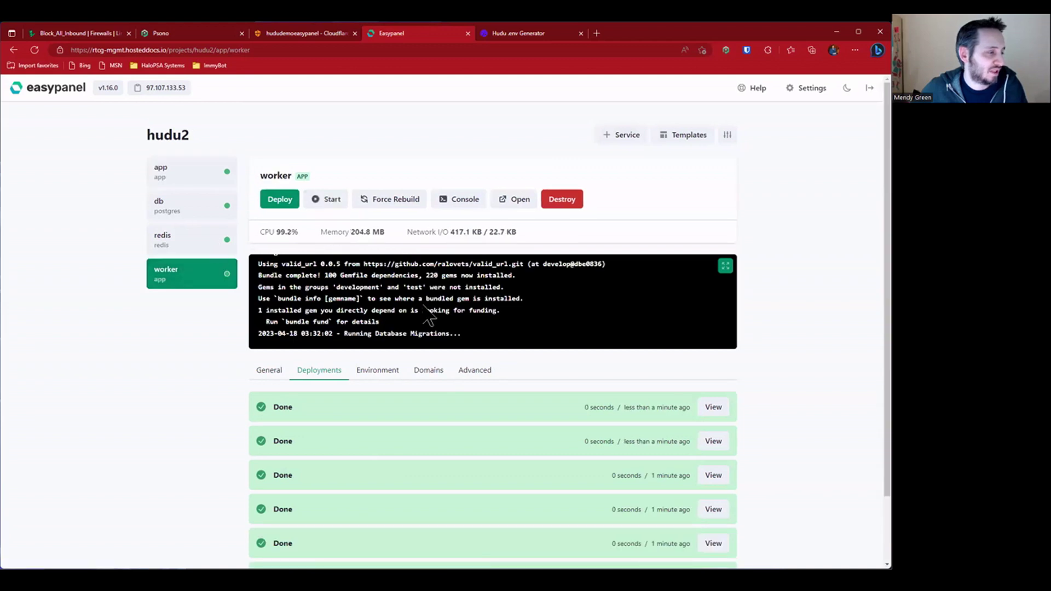
pyautogui.click(463, 373)
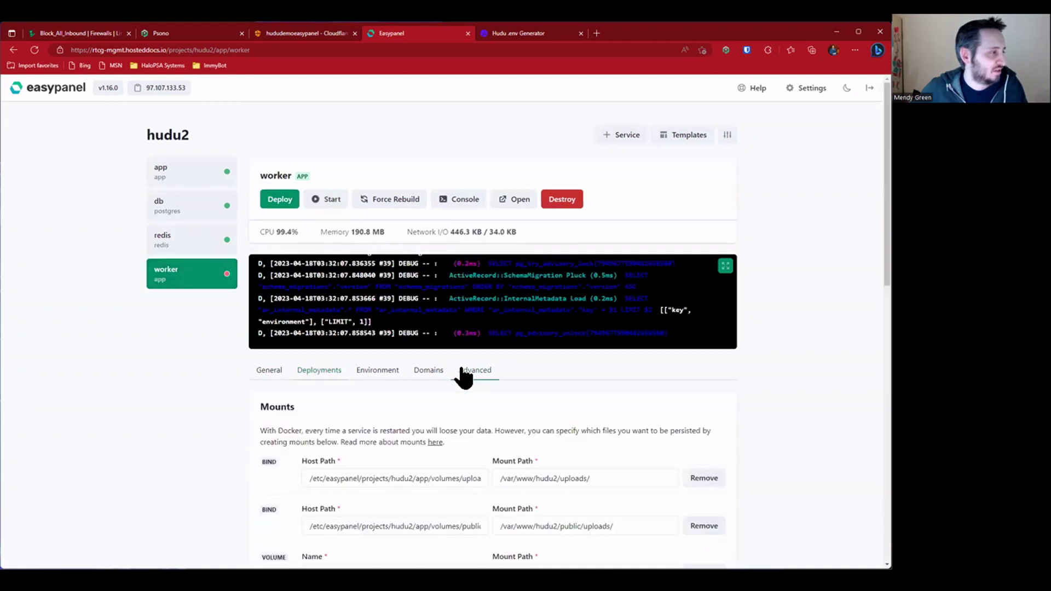
# - Set the worker's deploy command to bundle exec sidekiq -C config/sidekiq.yml and save
pyautogui.scroll(-10, 511, 416)
pyautogui.scroll(-2, 512, 415)
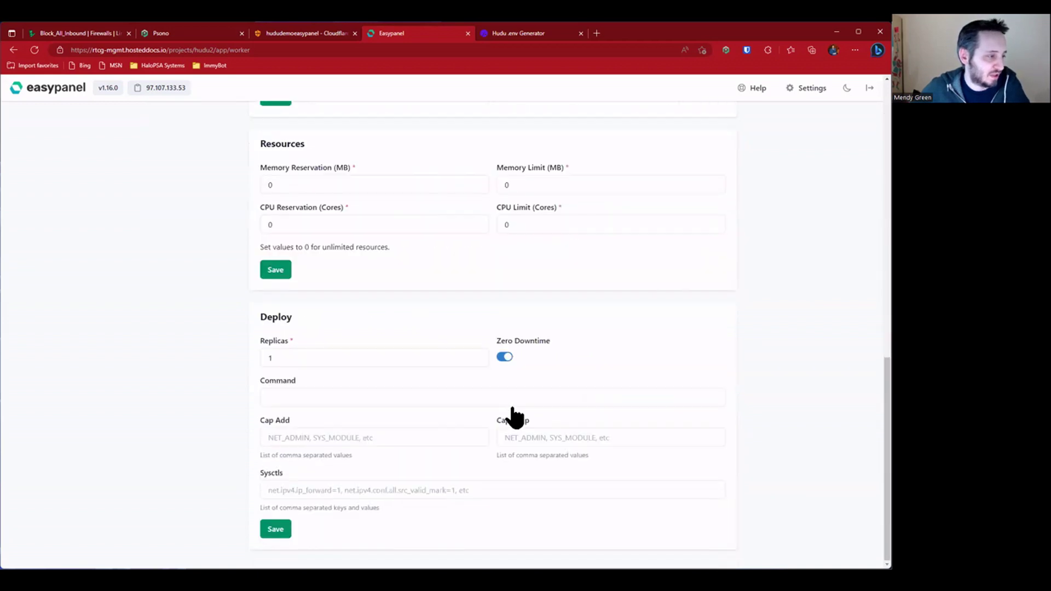
pyautogui.click(404, 397)
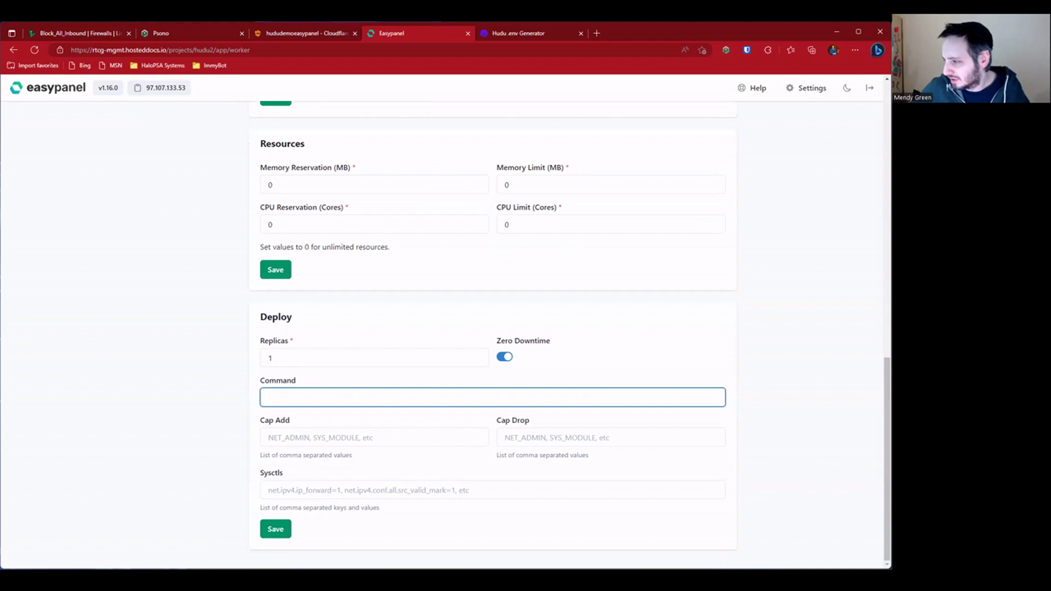
pyautogui.hotkey('alt', 'Tab')
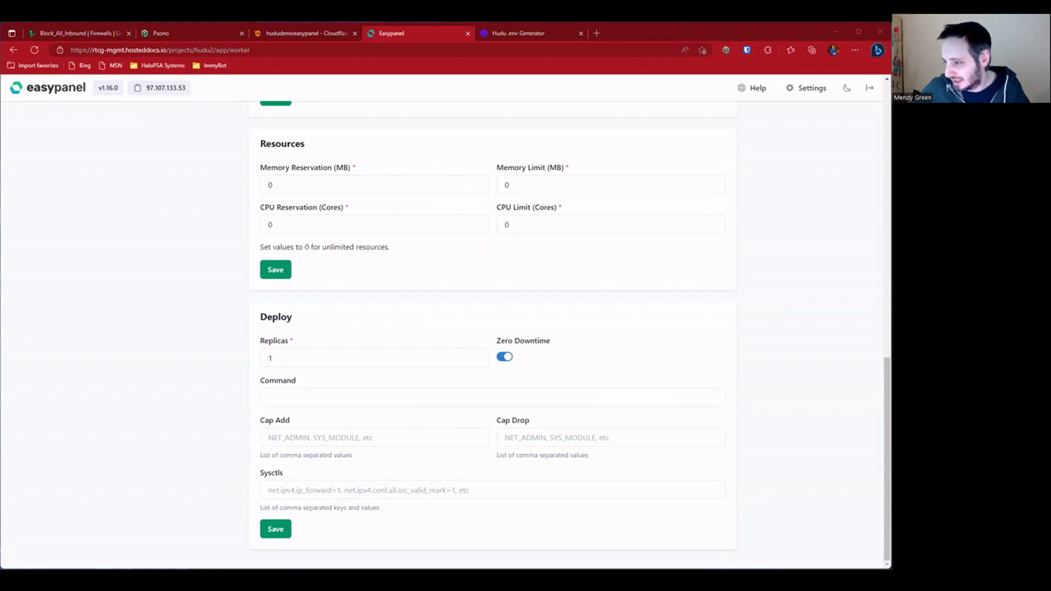
pyautogui.click(350, 404)
pyautogui.write('bundle exec sidekiq -C config/sidekiq.yml')
pyautogui.click(276, 529)
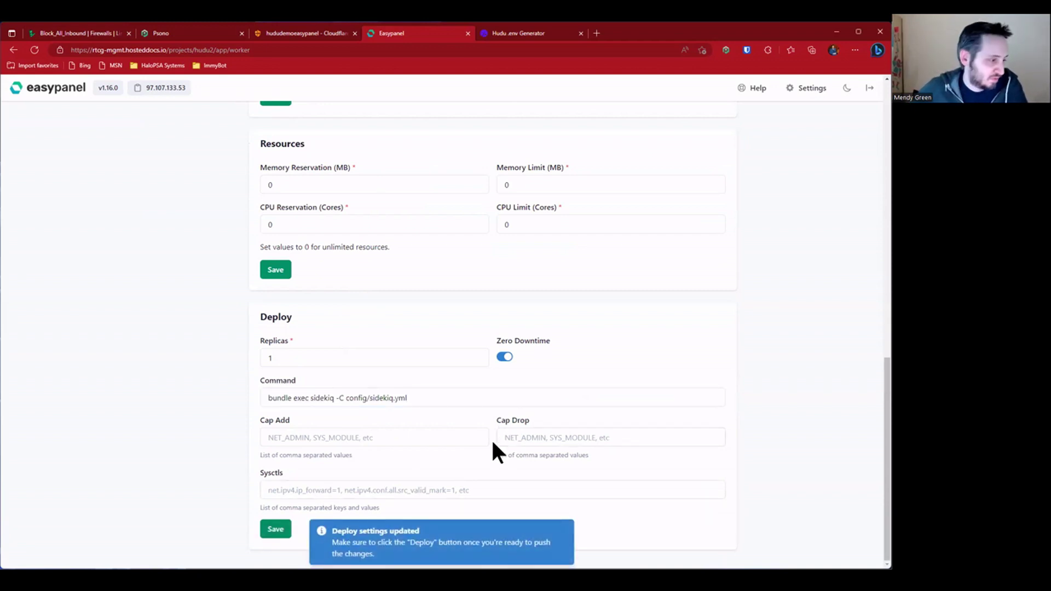
pyautogui.scroll(3, 491, 438)
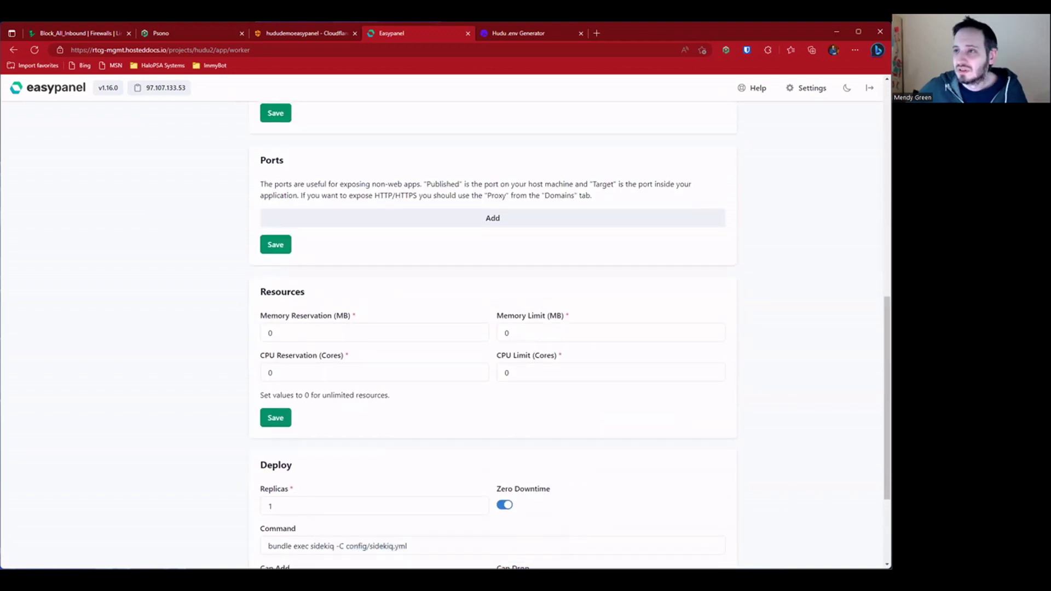
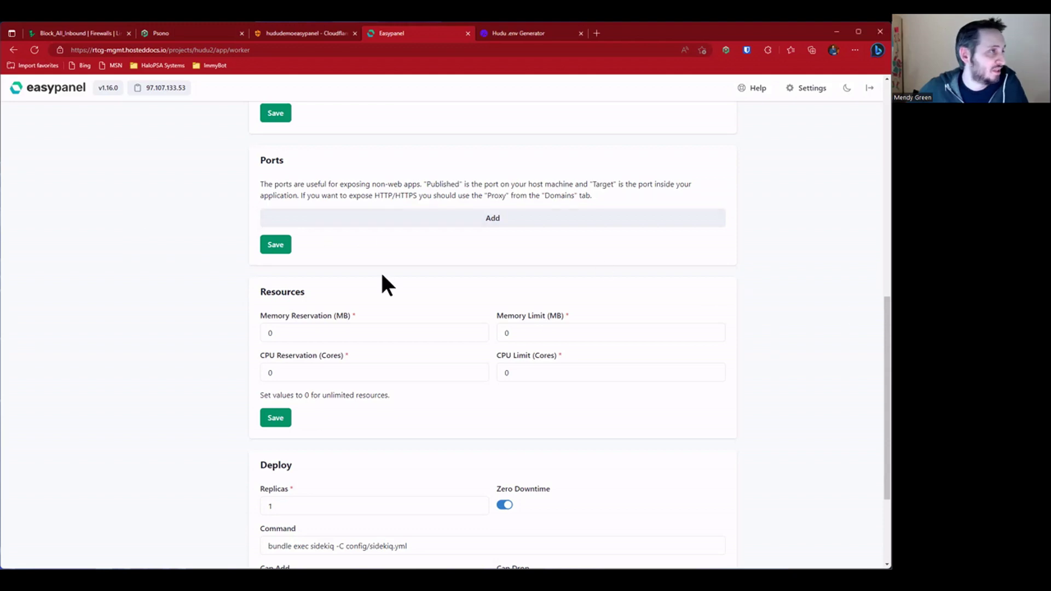
# - Save the worker service's sidekiq deploy command
pyautogui.scroll(-3, 383, 279)
pyautogui.click(277, 528)
pyautogui.scroll(4, 412, 366)
# - Bring up the rtcg.hosteddocs.io public hostname in the Cloudflare tunnel
pyautogui.scroll(8, 411, 368)
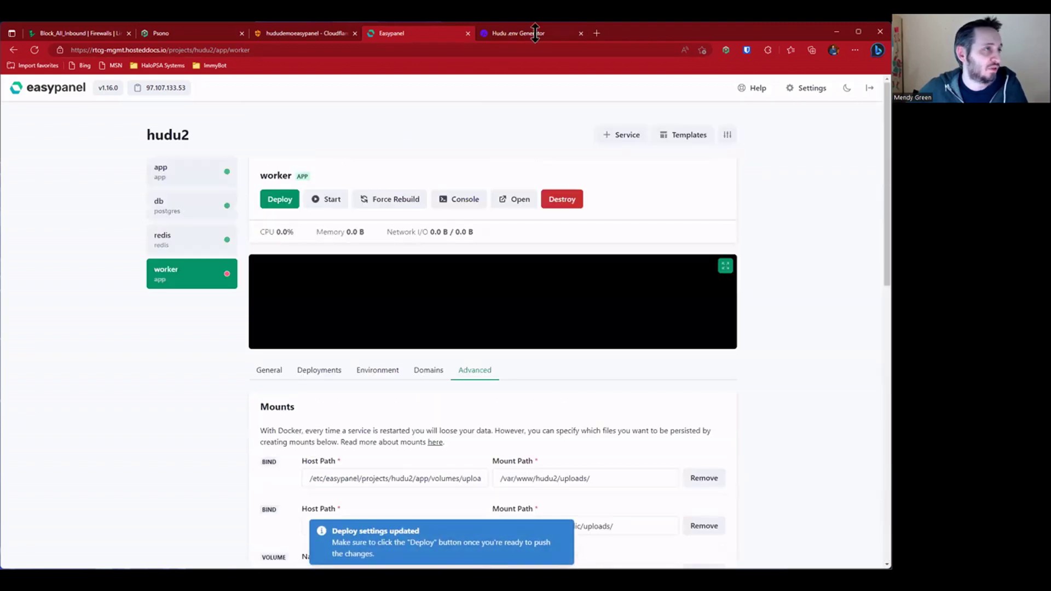
pyautogui.click(318, 34)
pyautogui.click(180, 284)
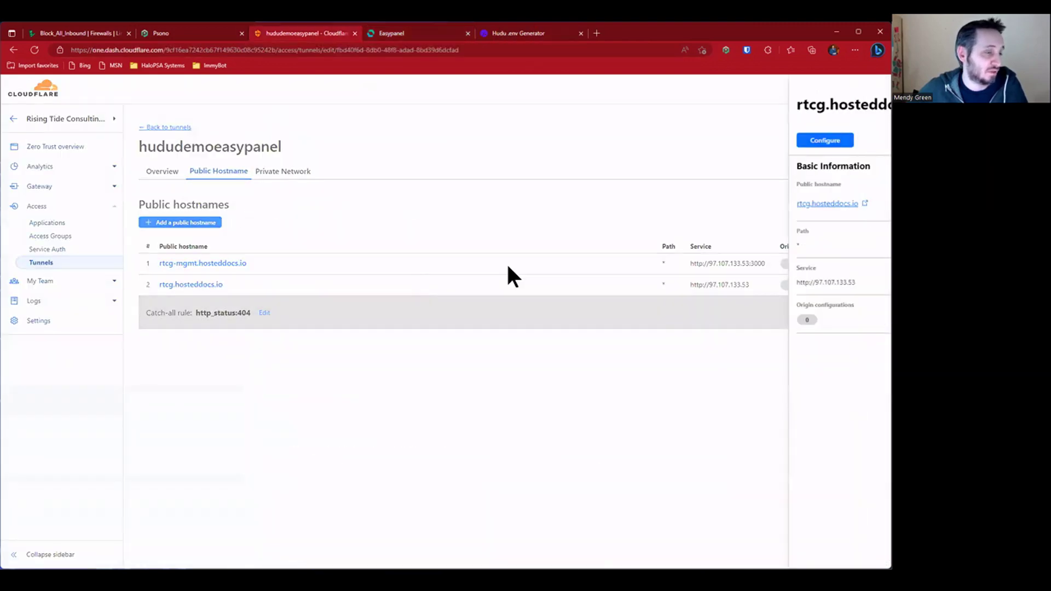
# - Open the rtcg.hosteddocs.io Hudu Create Account form, then close it and return to the .env Generator
pyautogui.click(714, 205)
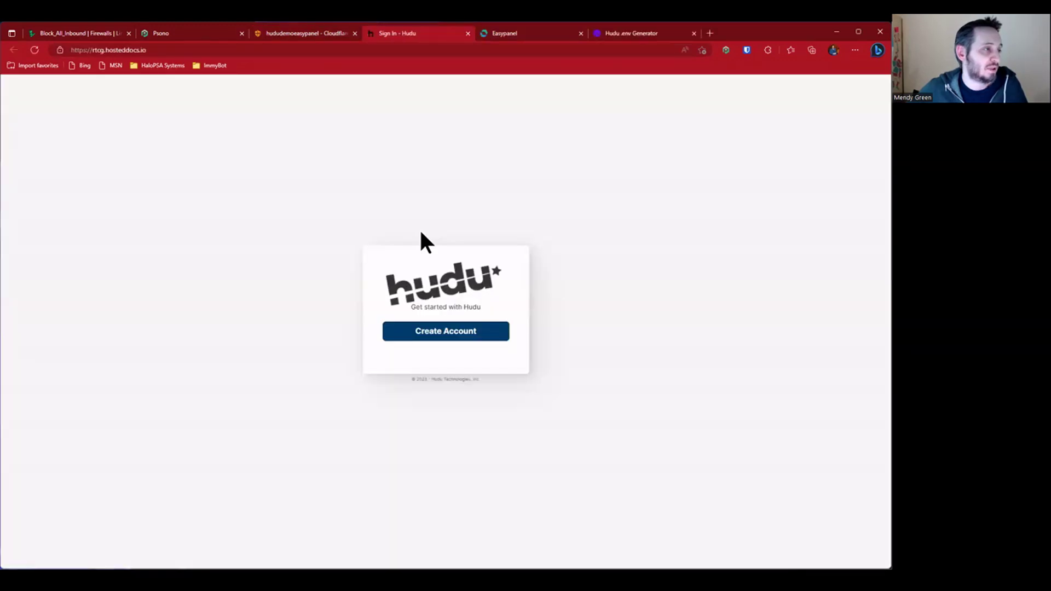
pyautogui.click(454, 335)
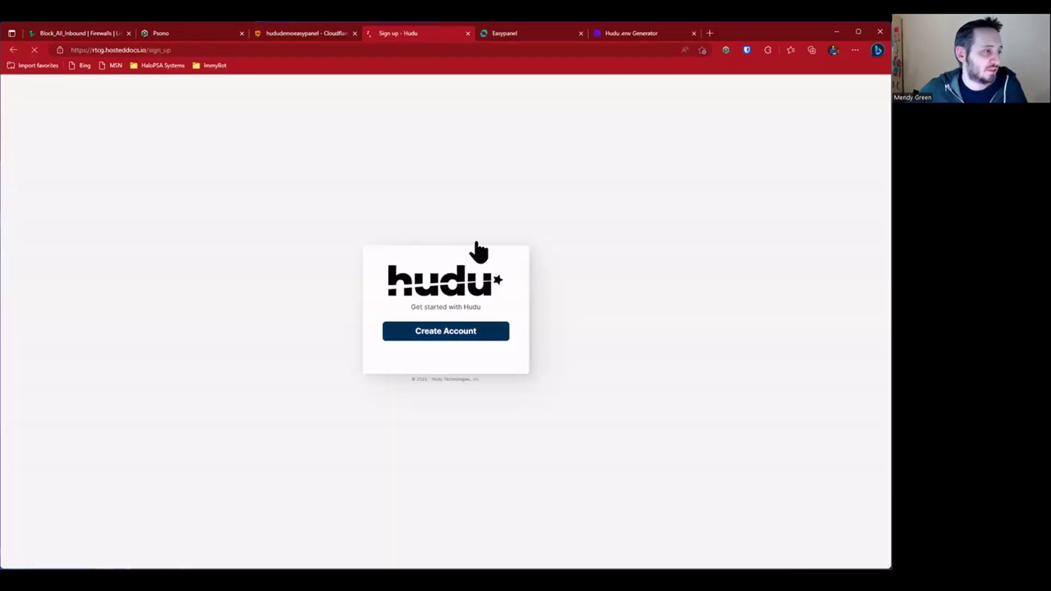
pyautogui.click(626, 347)
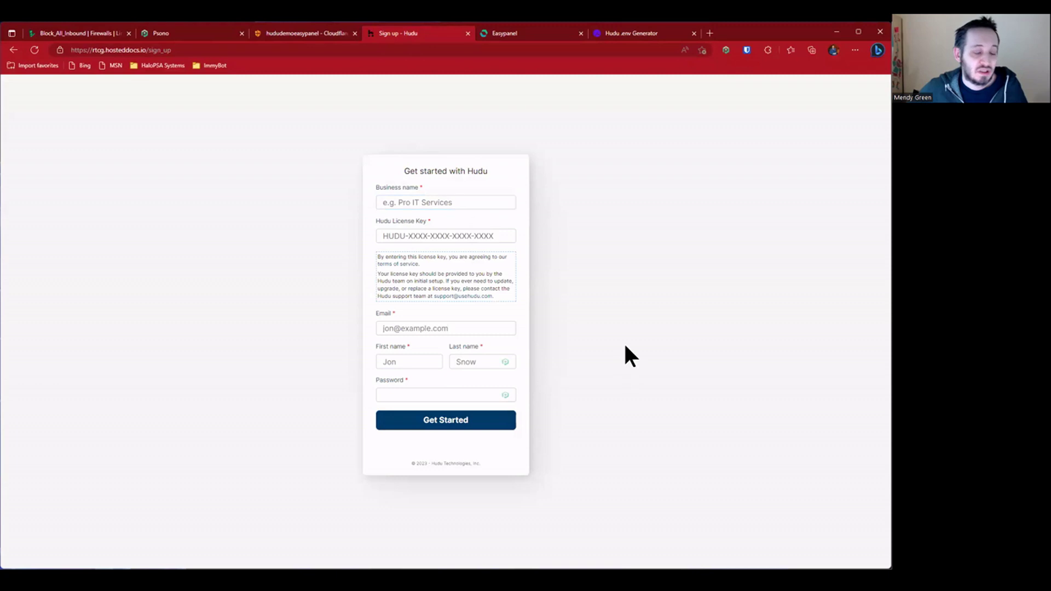
pyautogui.middleClick(402, 31)
pyautogui.click(547, 33)
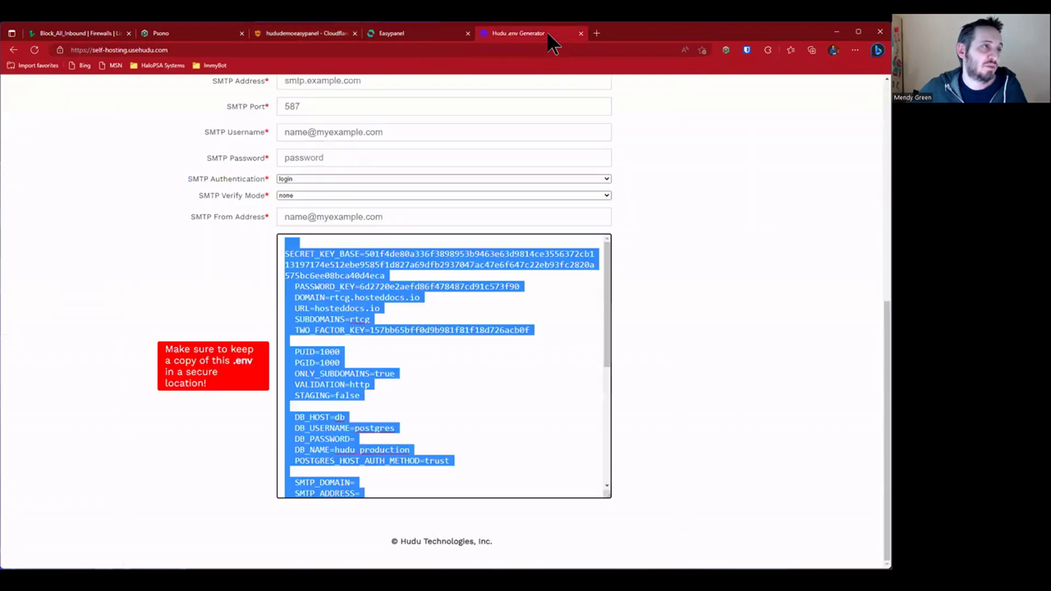
# - Close the .env Generator and review the worker's uploads and public uploads mount paths
pyautogui.middleClick(547, 34)
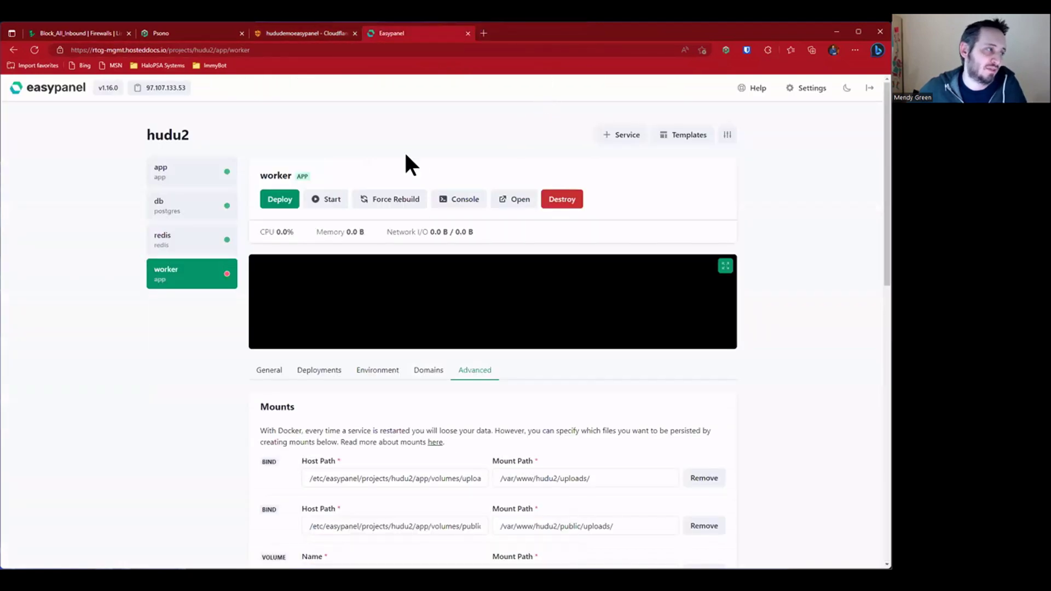
pyautogui.moveTo(609, 478); pyautogui.dragTo(493, 480)
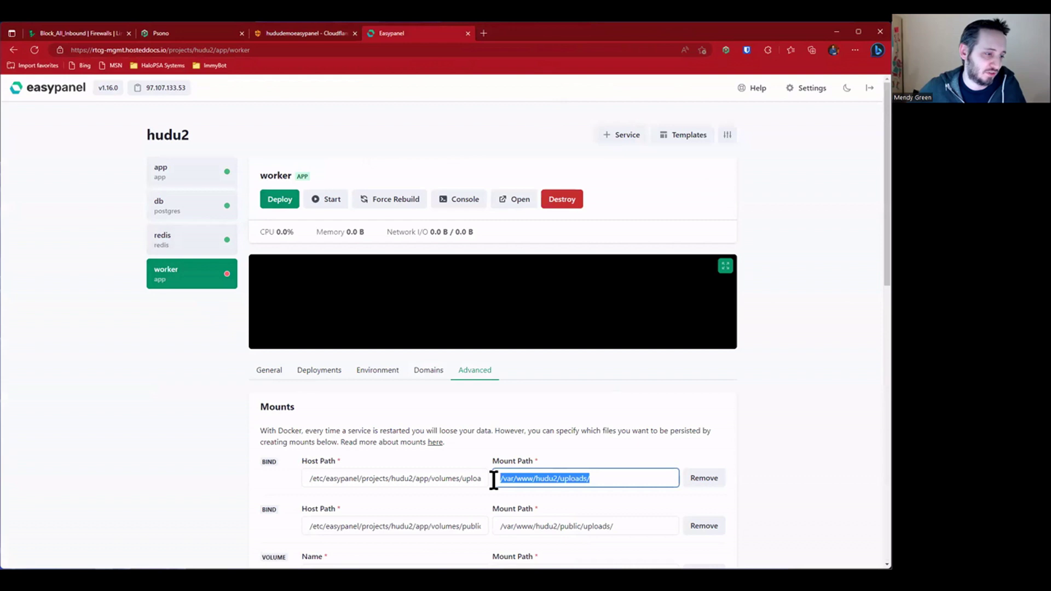
pyautogui.moveTo(619, 521); pyautogui.dragTo(506, 528)
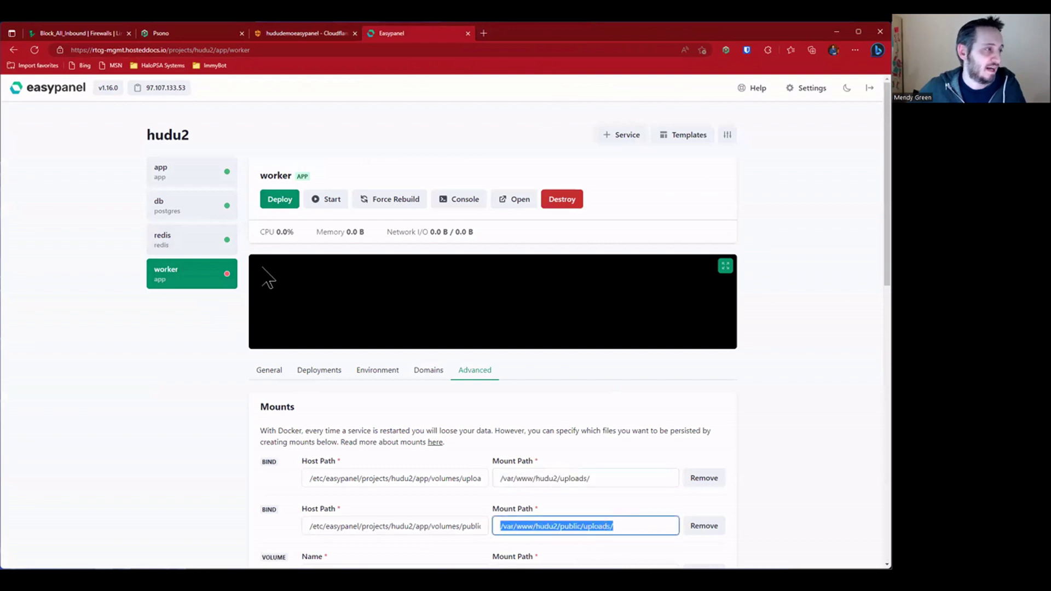
pyautogui.click(503, 117)
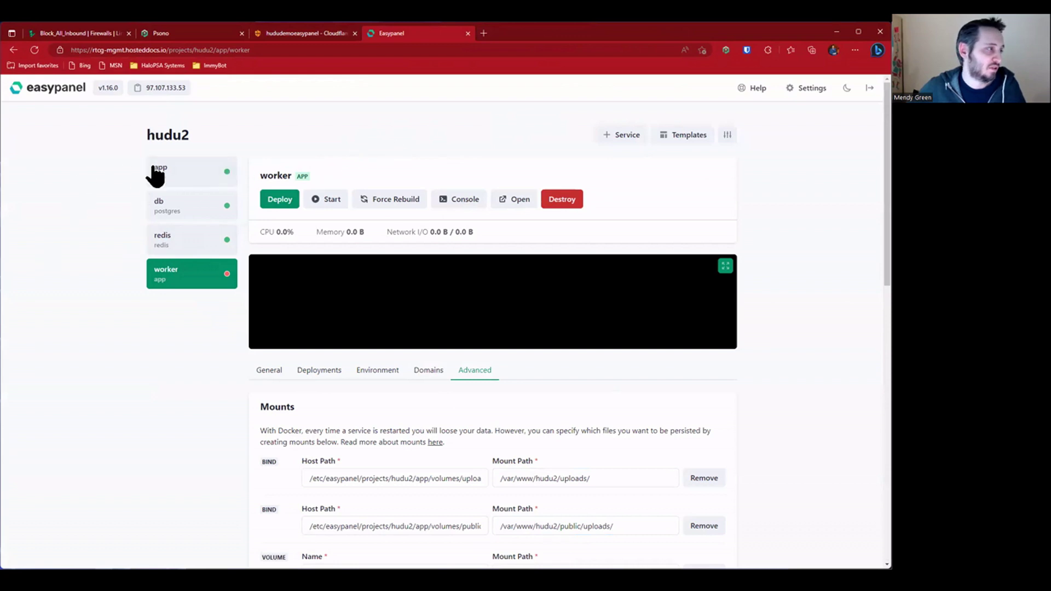
# - Check the hudu2 db service's backup destination options, then go to Settings > Backups
pyautogui.click(161, 205)
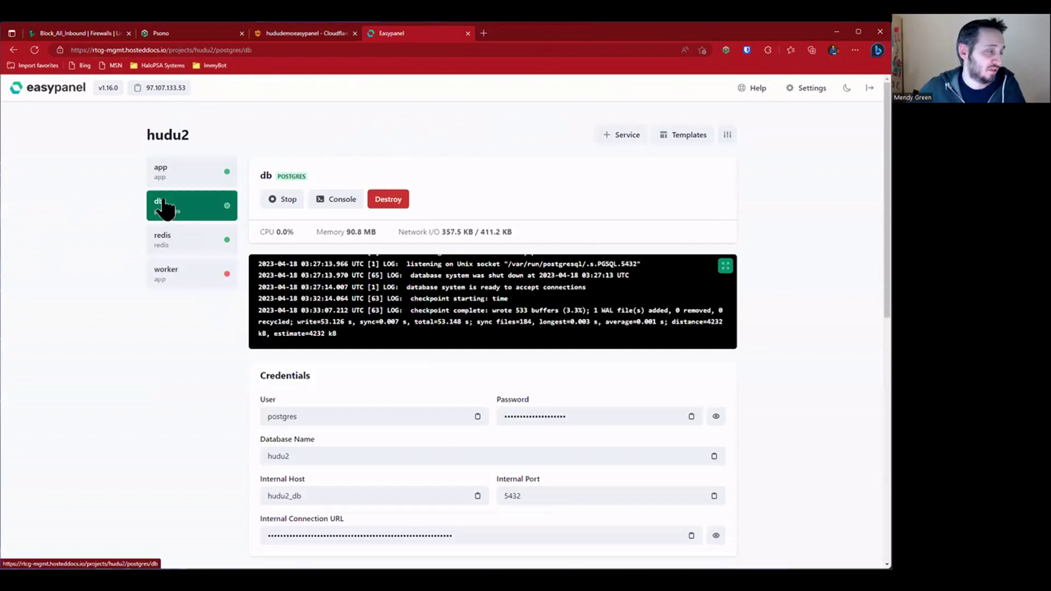
pyautogui.scroll(-3, 548, 272)
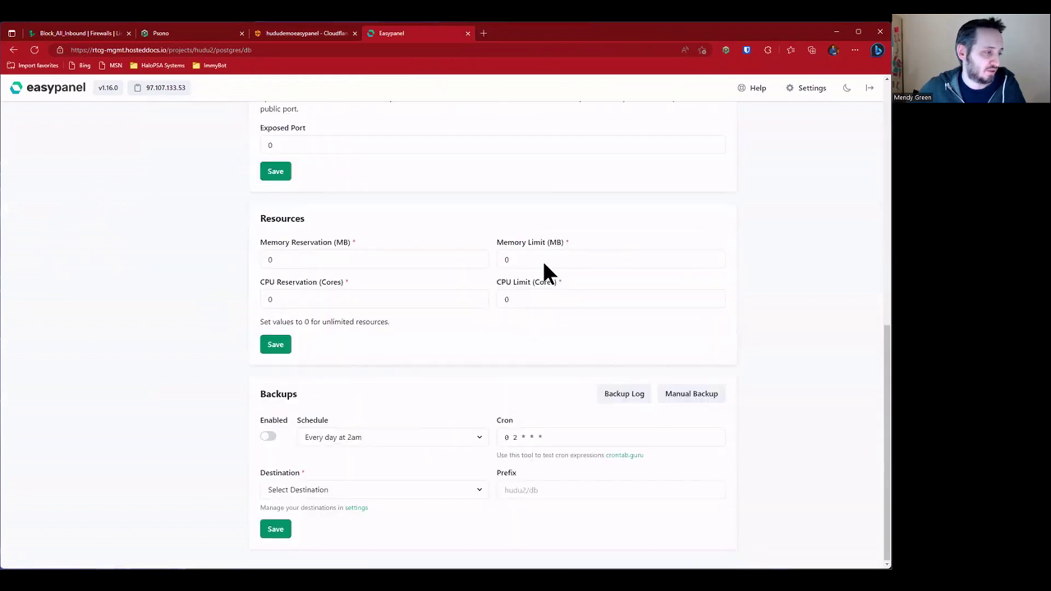
pyautogui.moveTo(261, 382); pyautogui.dragTo(550, 525)
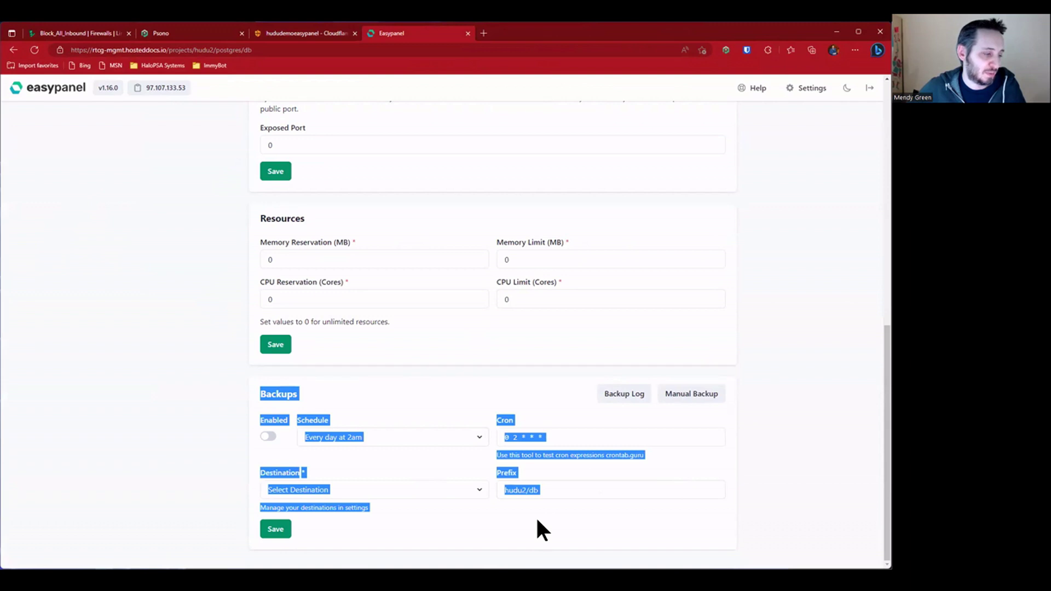
pyautogui.click(263, 394)
pyautogui.moveTo(251, 399); pyautogui.dragTo(617, 533)
pyautogui.click(516, 524)
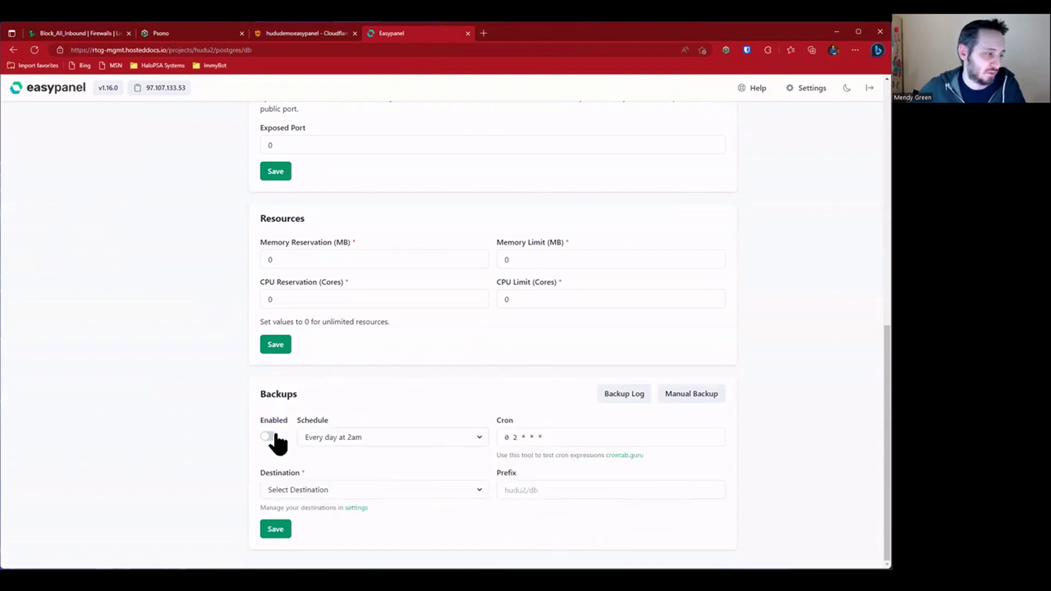
pyautogui.click(334, 495)
pyautogui.click(543, 530)
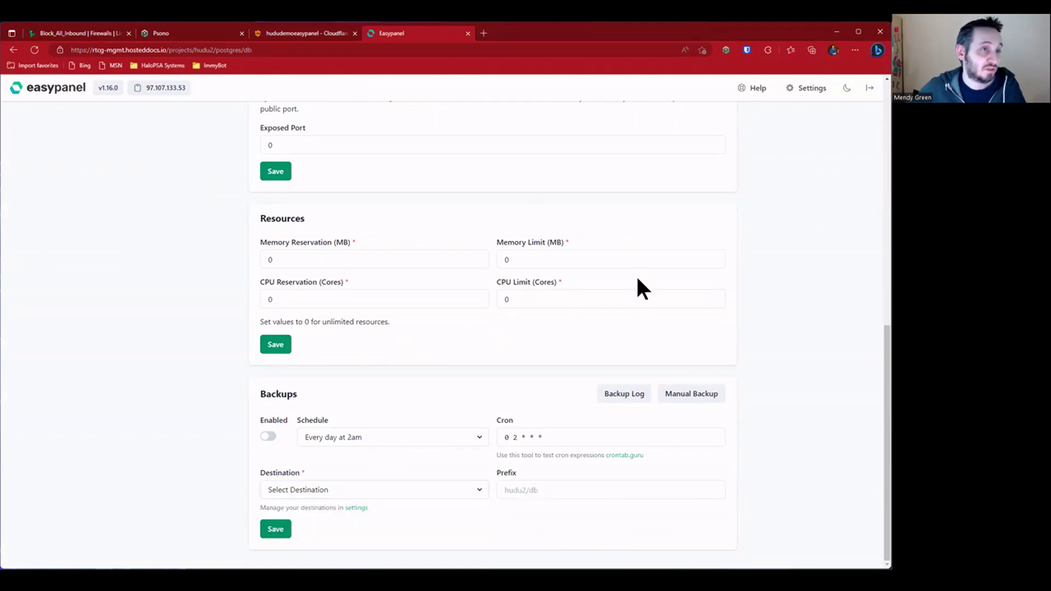
pyautogui.click(809, 87)
pyautogui.click(180, 281)
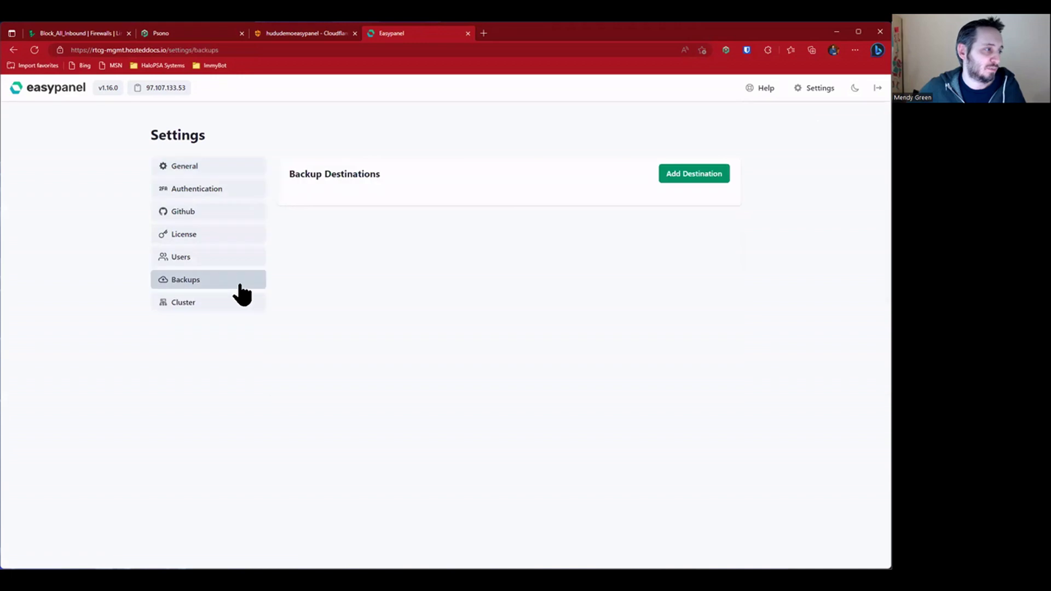
# - Start a new backup destination, then go to the Linode Block_All_Inbound firewall page
pyautogui.click(684, 174)
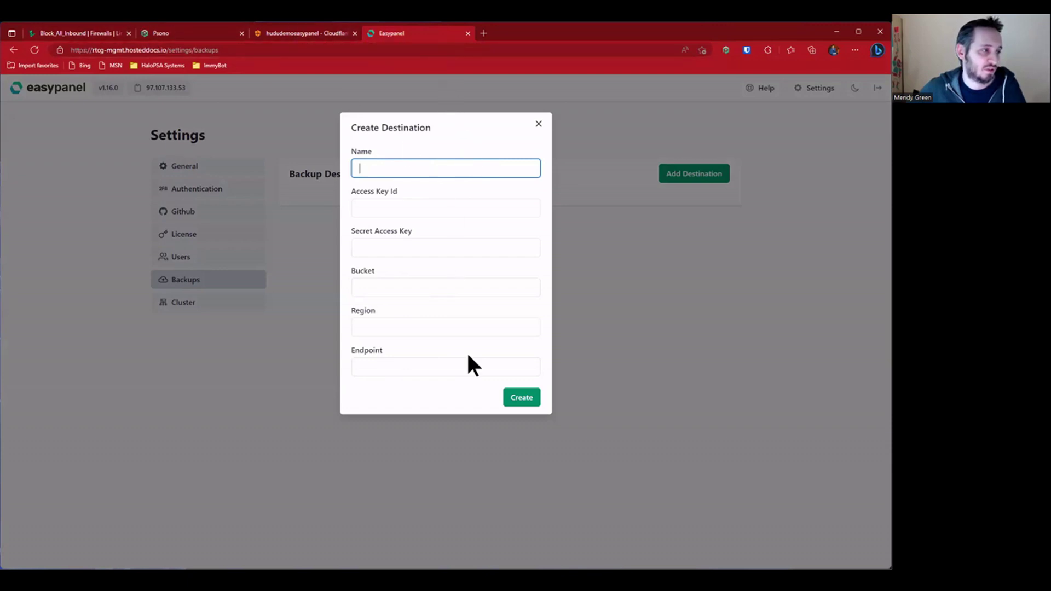
pyautogui.click(103, 33)
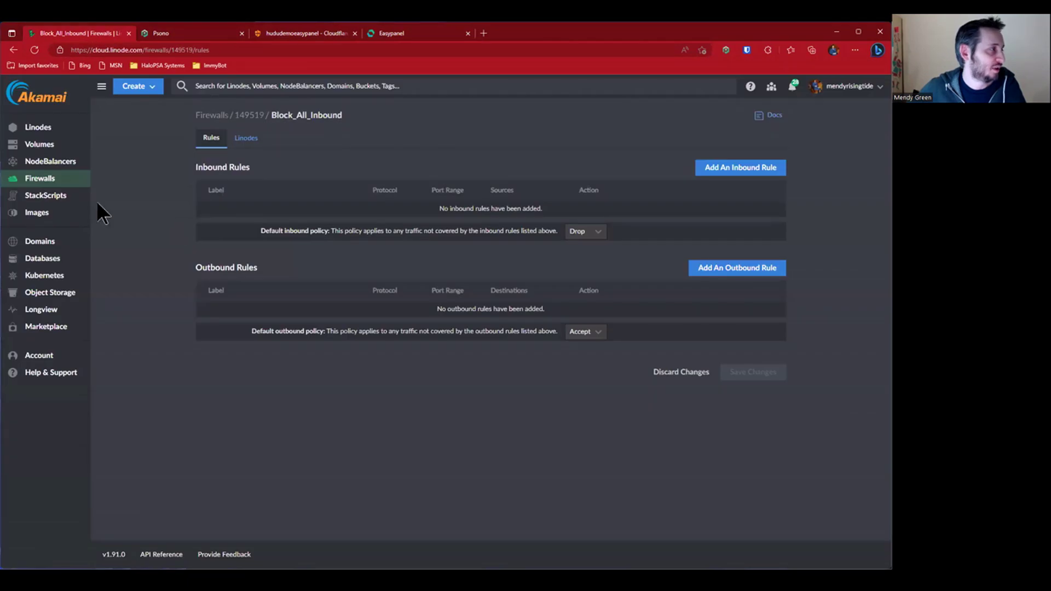
# - Create an Object Storage bucket labelled hudubackup in the Atlanta, GA region
pyautogui.click(50, 292)
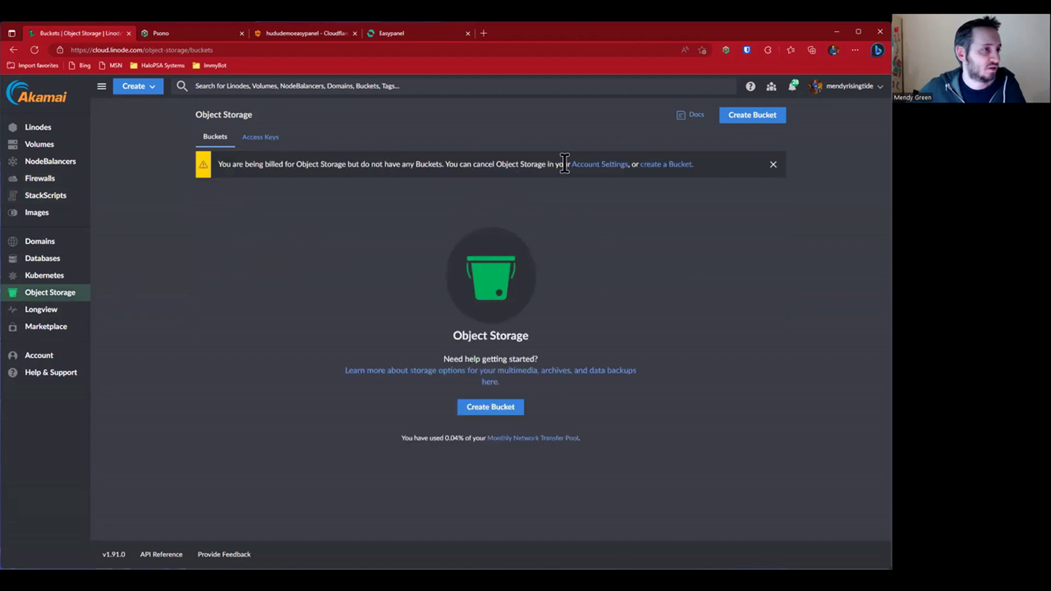
pyautogui.moveTo(284, 165); pyautogui.dragTo(519, 166)
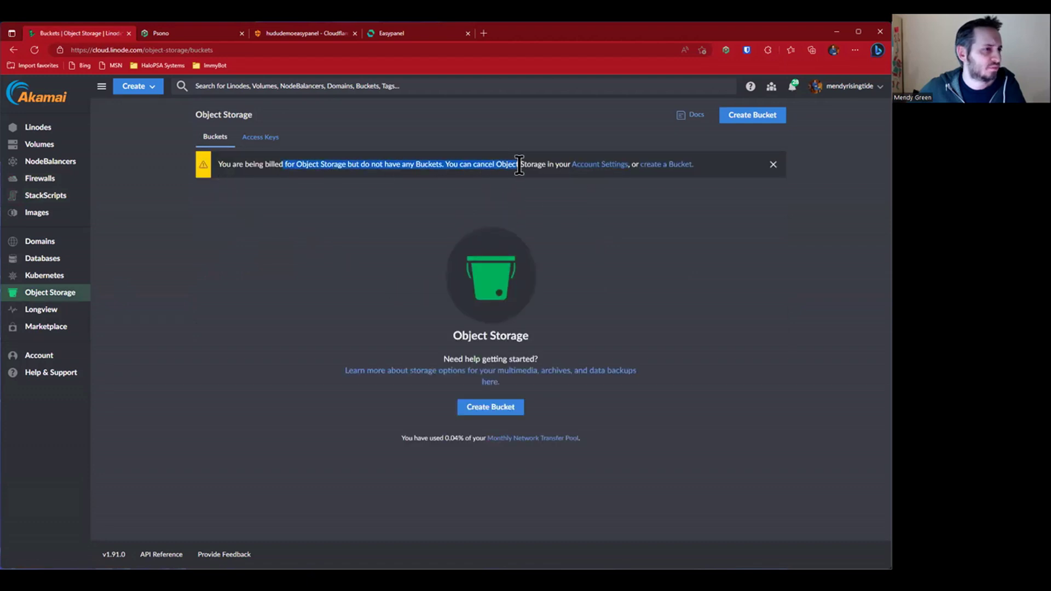
pyautogui.click(668, 164)
pyautogui.click(716, 131)
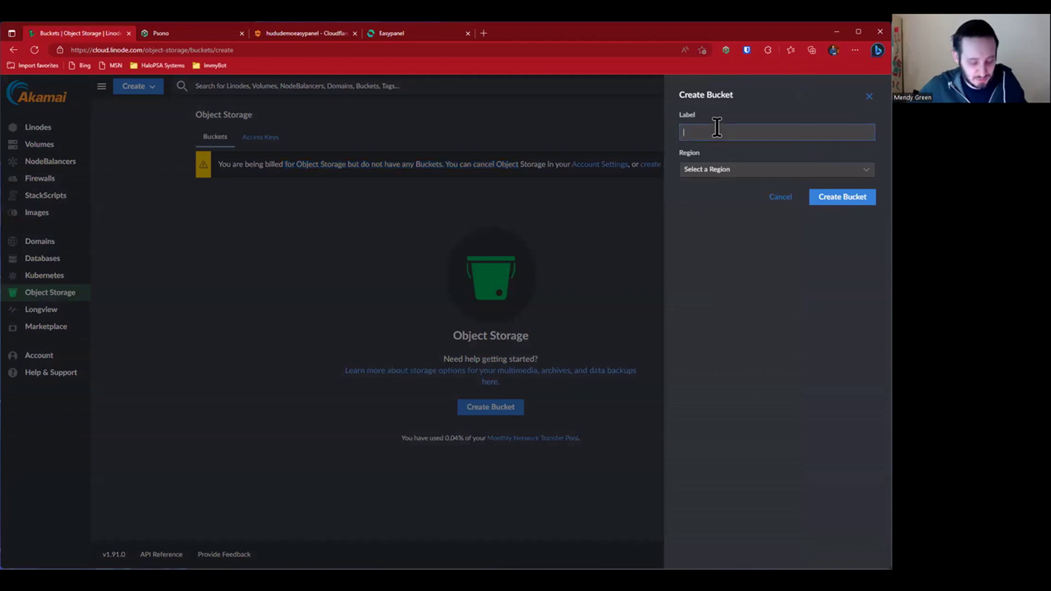
pyautogui.write('huduback')
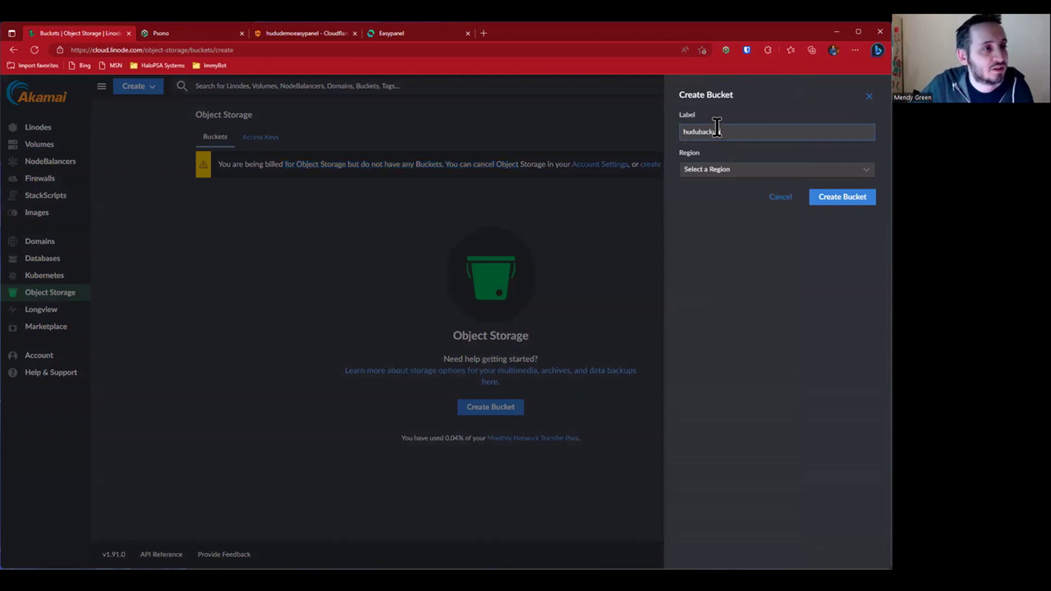
pyautogui.write('up')
pyautogui.click(746, 171)
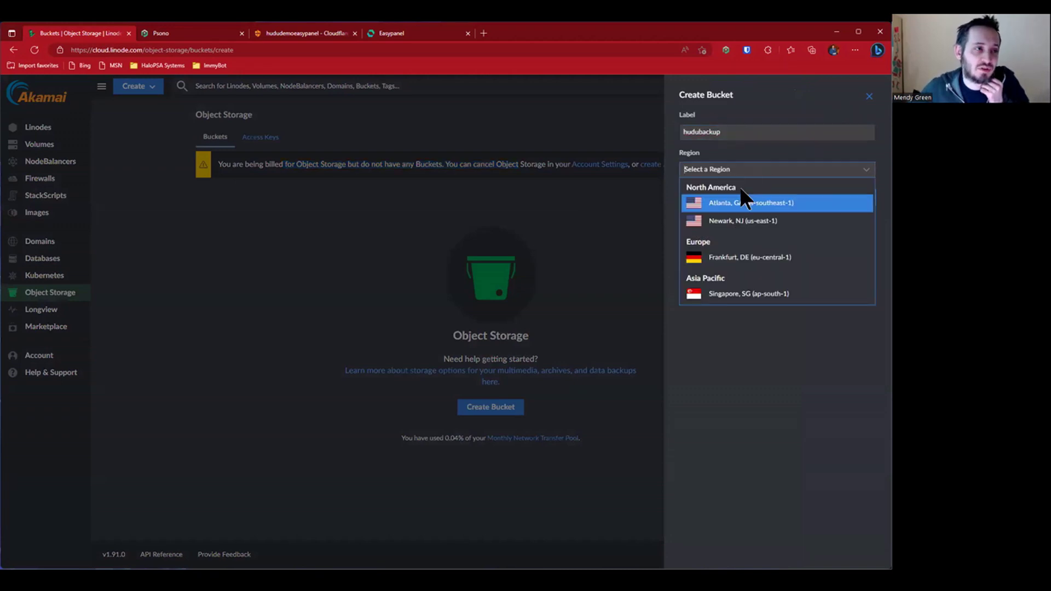
pyautogui.click(780, 206)
pyautogui.click(829, 200)
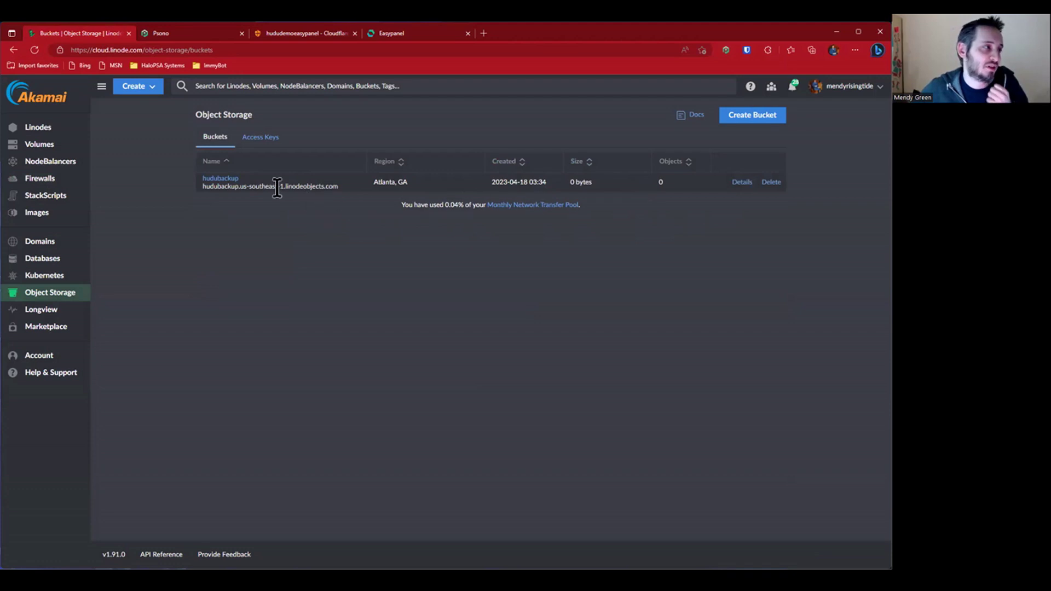
# - Copy the hudubackup bucket URL, leave its ACL Private, and show the Access Keys list
pyautogui.tripleClick(388, 181)
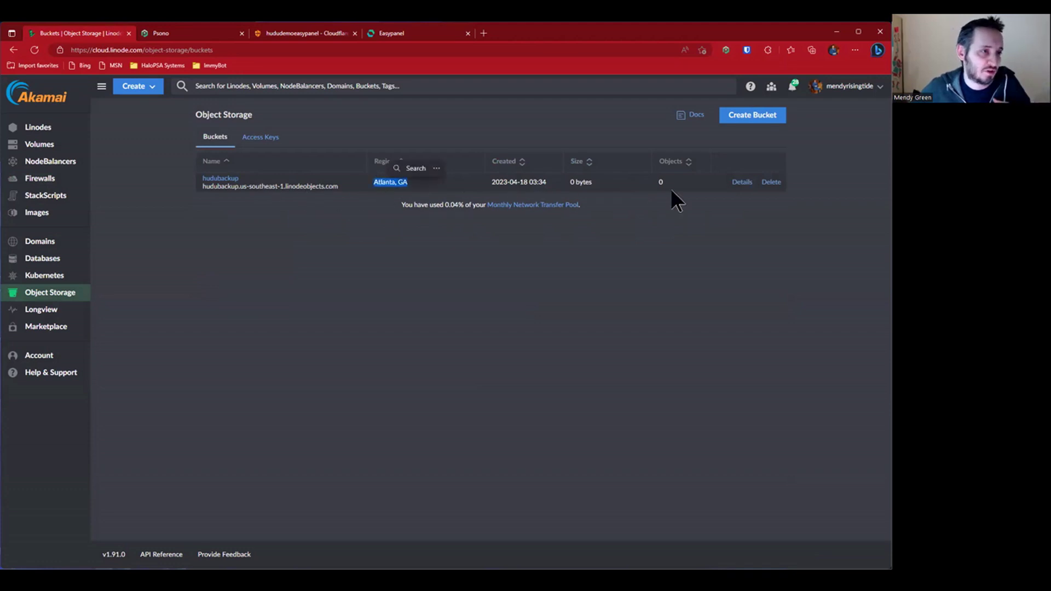
pyautogui.click(742, 182)
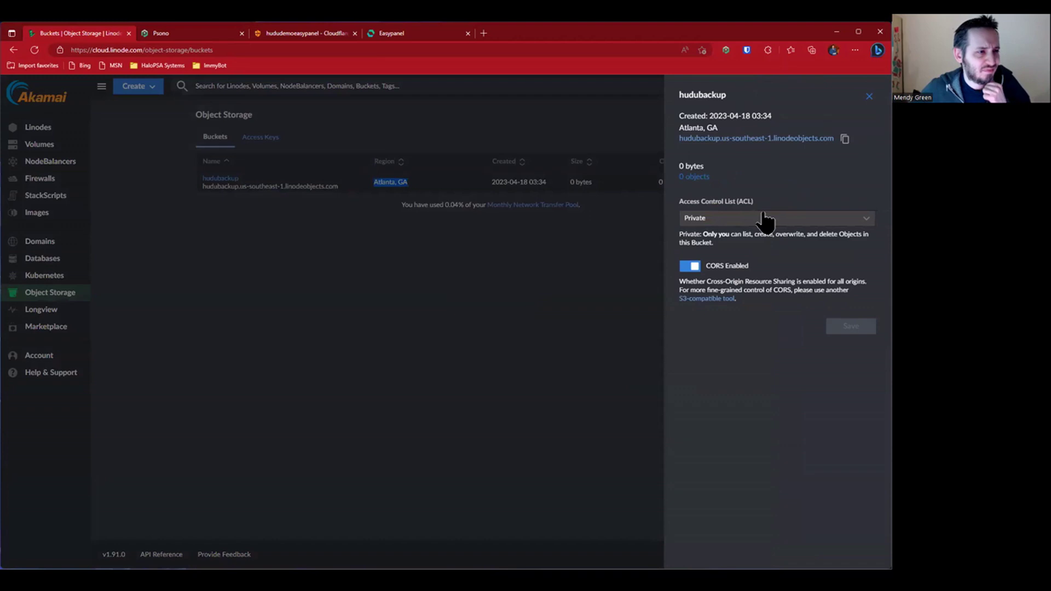
pyautogui.click(764, 216)
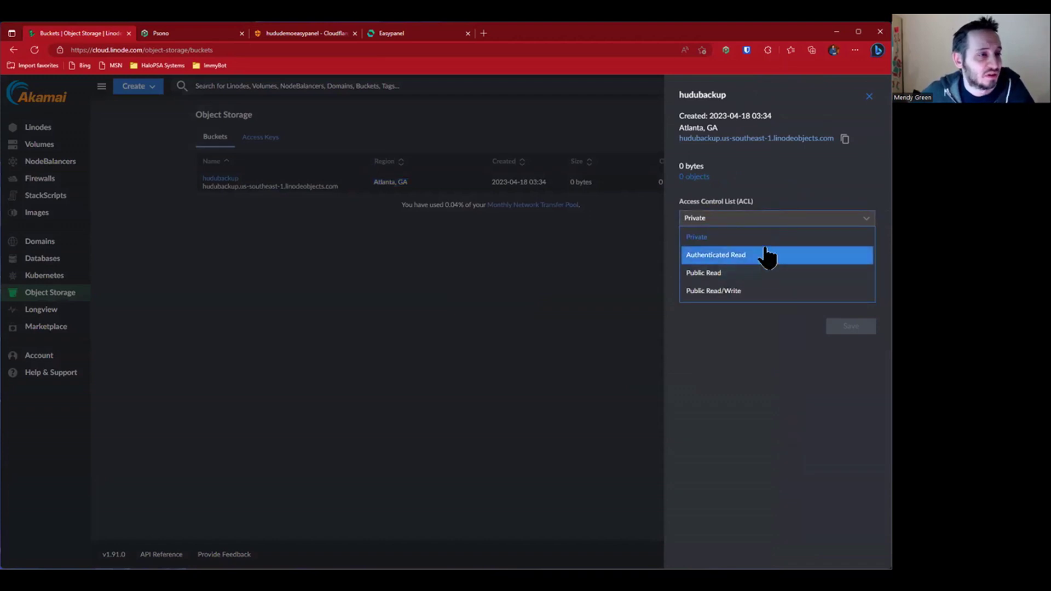
pyautogui.click(769, 218)
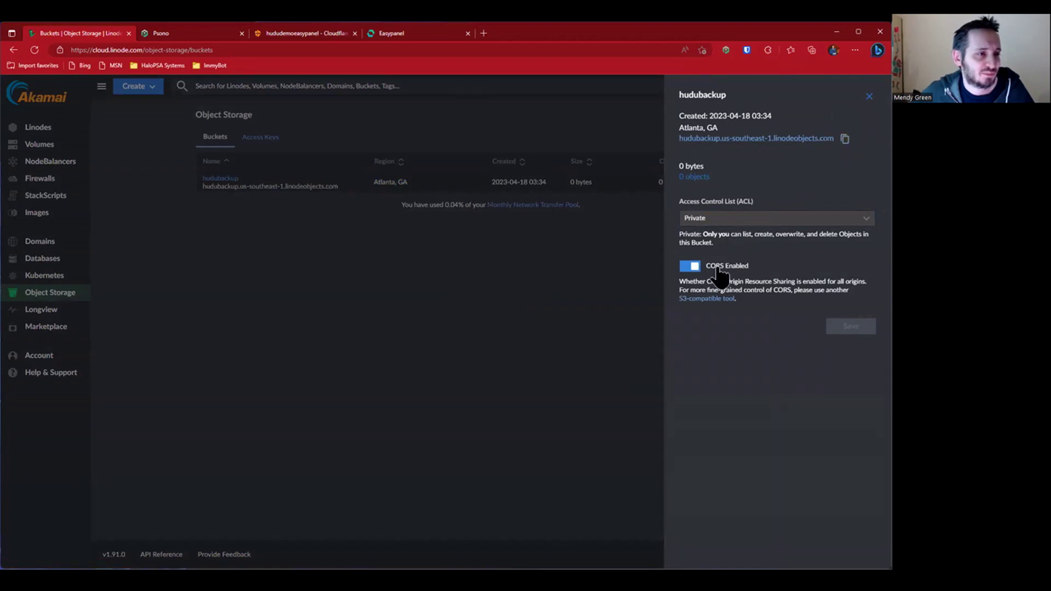
pyautogui.click(845, 140)
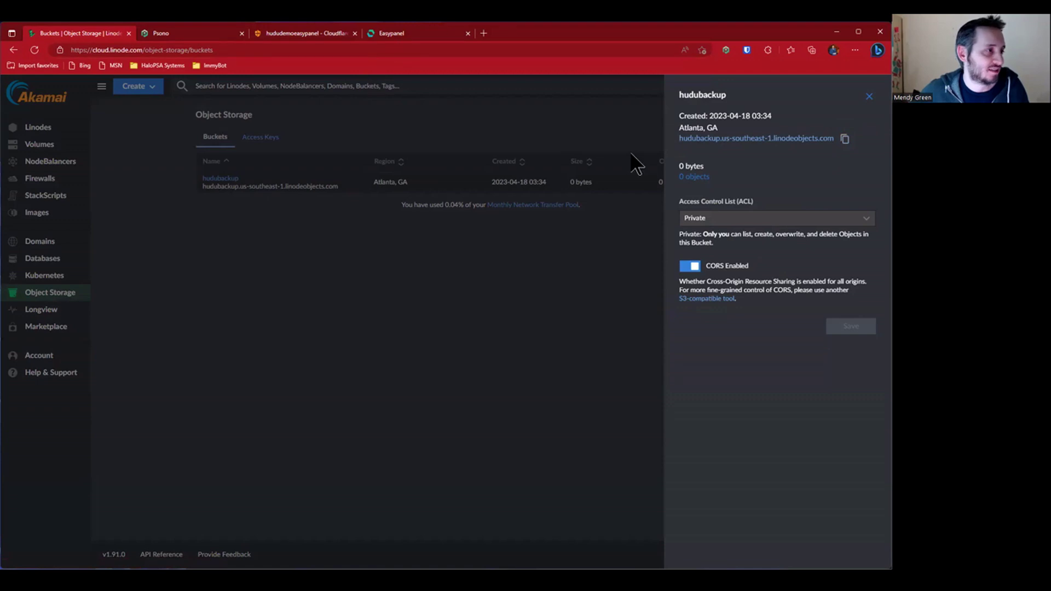
pyautogui.click(869, 96)
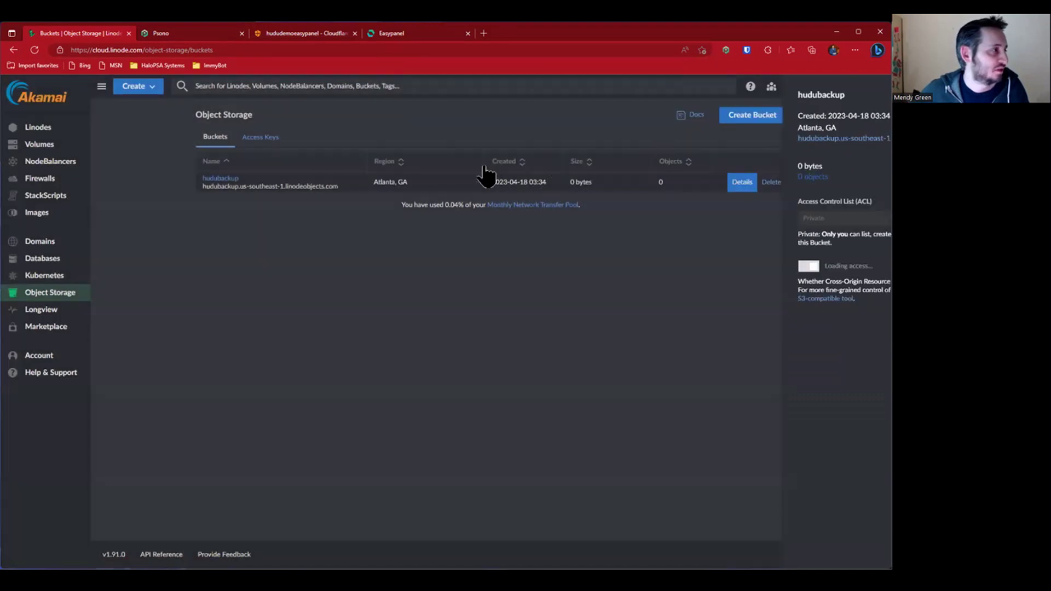
pyautogui.click(273, 137)
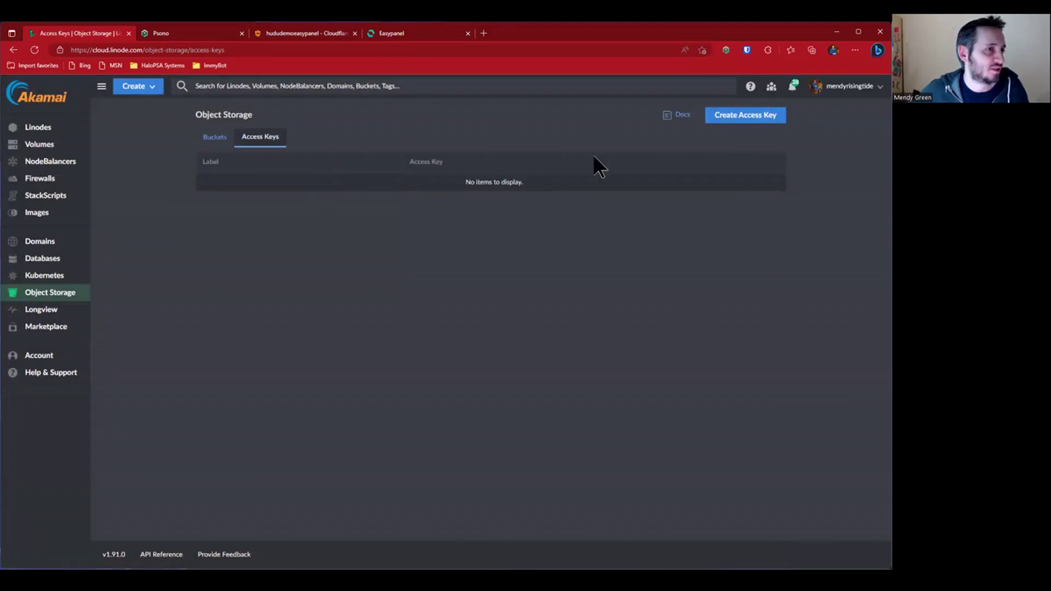
# - Create a hudubackup access key with Read/Write access limited to the hudubackup bucket
pyautogui.click(739, 116)
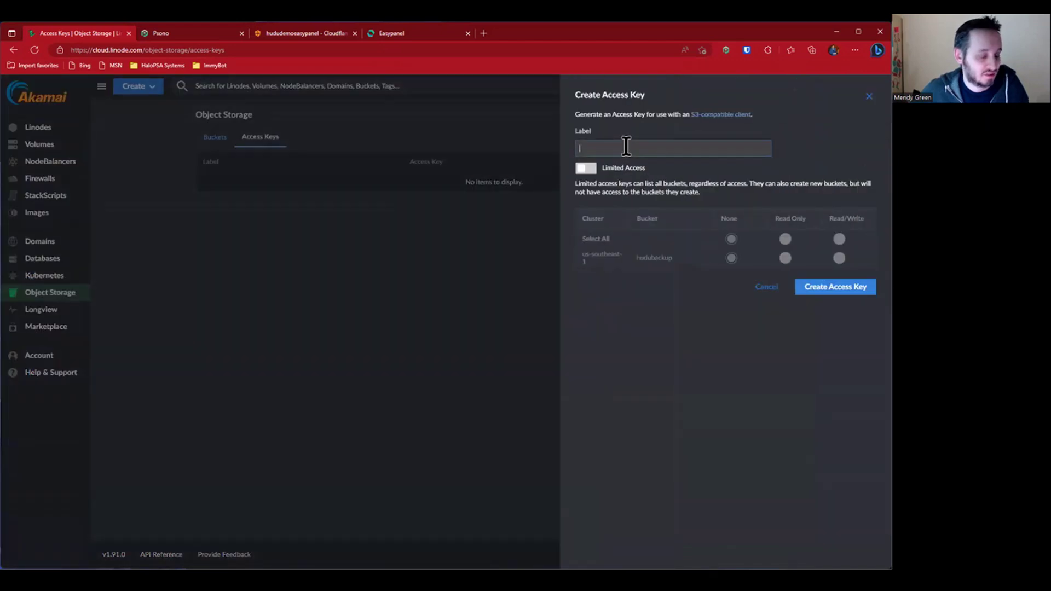
pyautogui.write('hudubackup')
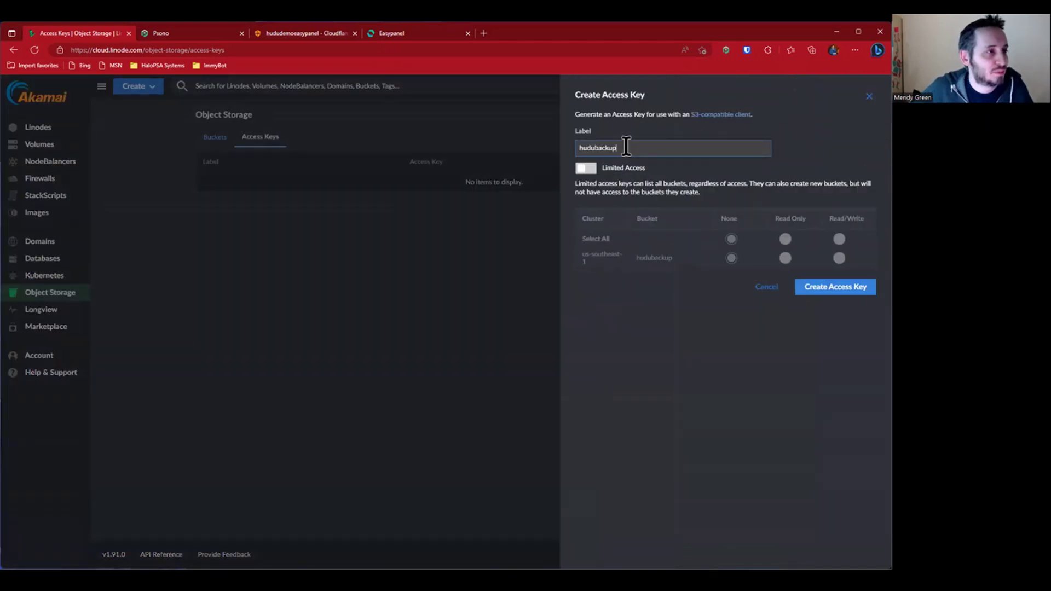
pyautogui.click(586, 168)
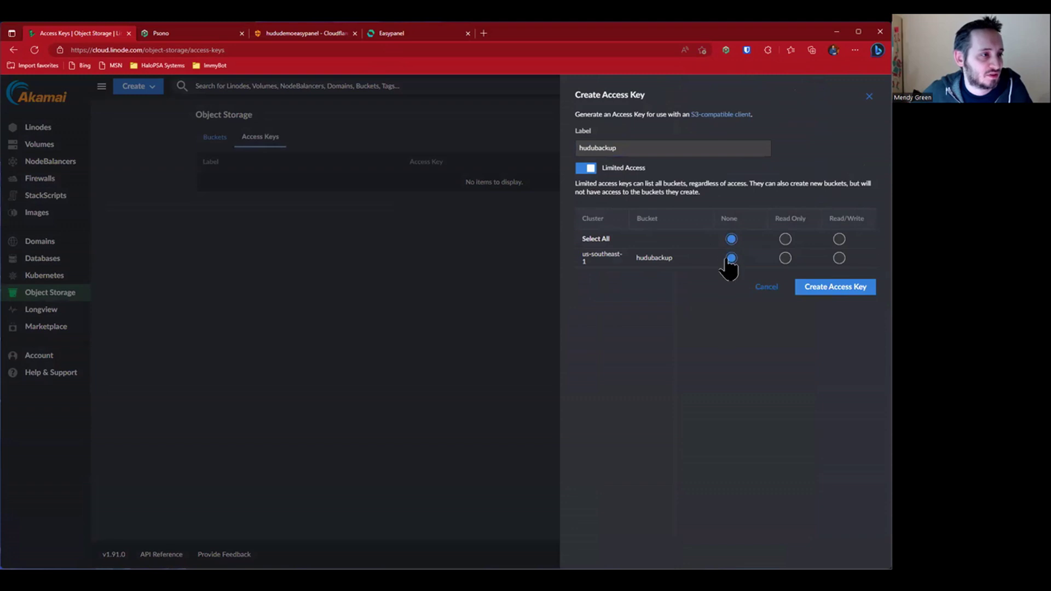
pyautogui.click(839, 258)
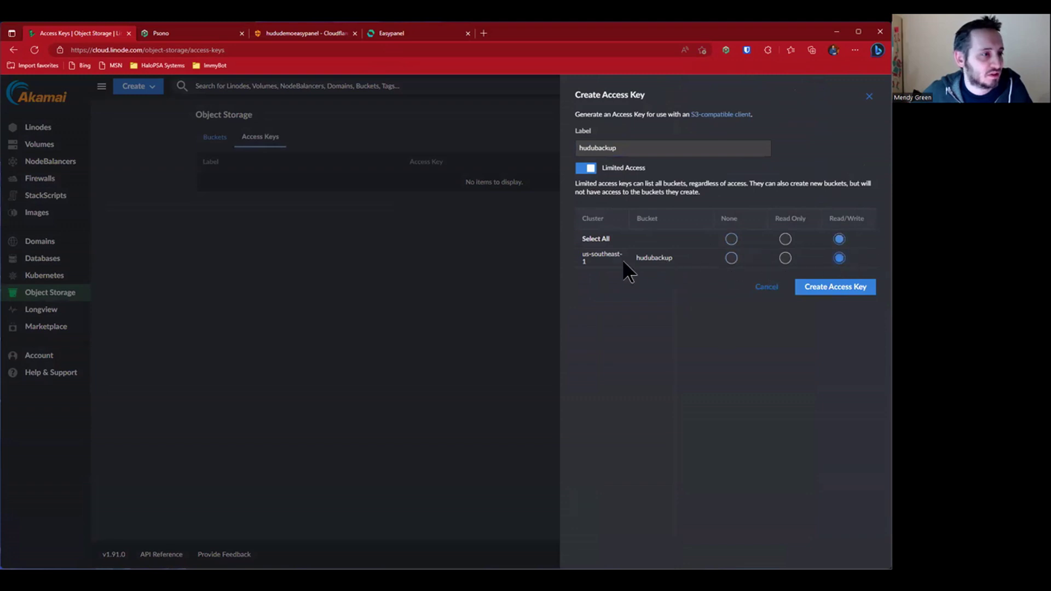
pyautogui.click(837, 288)
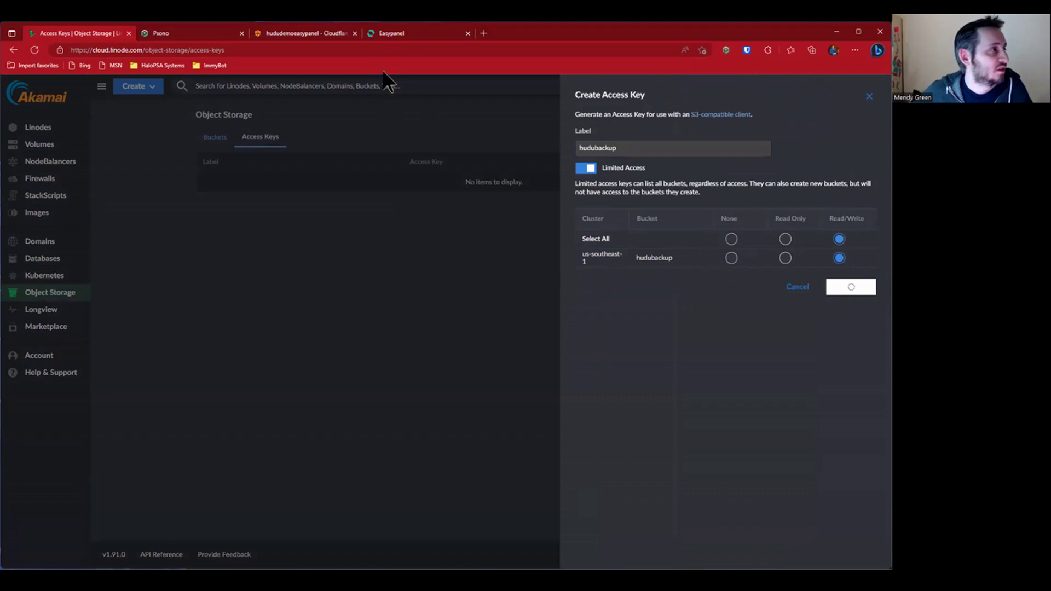
# - Name the Easypanel destination Linode and paste in the new access key ID
pyautogui.click(392, 33)
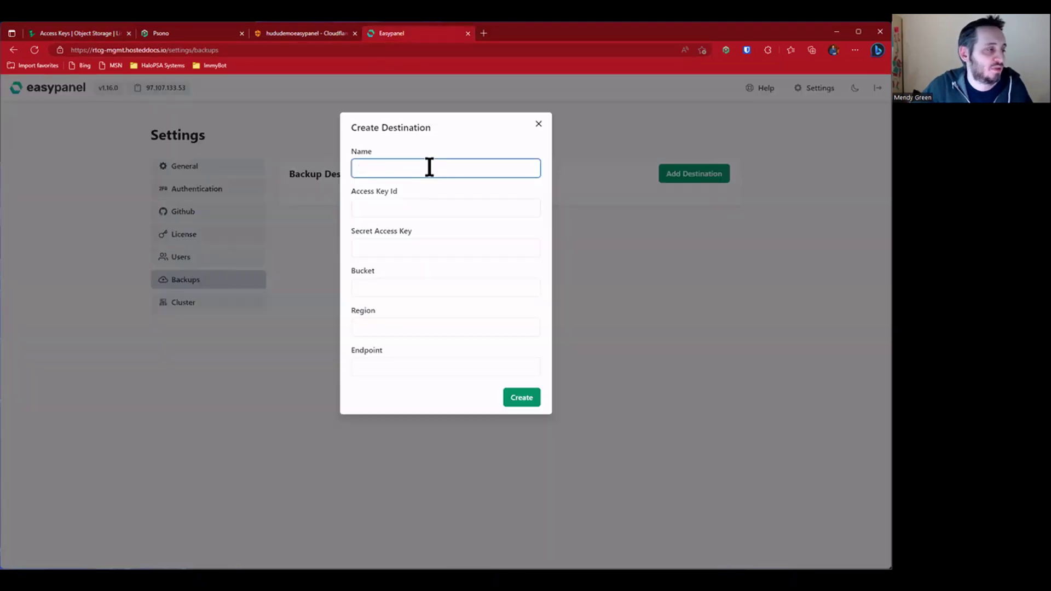
pyautogui.write('Linode')
pyautogui.press('Tab')
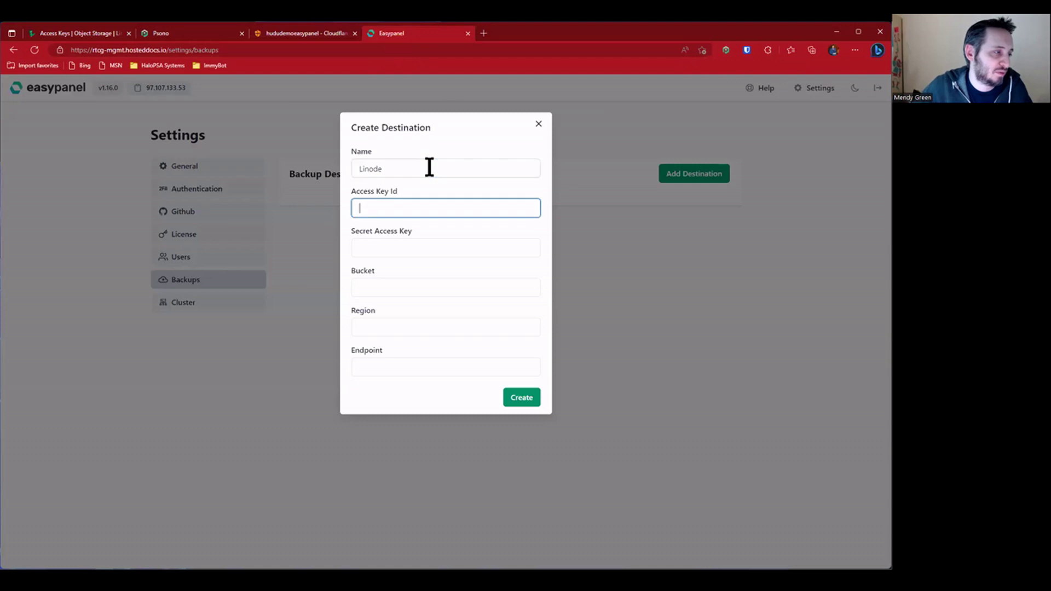
pyautogui.click(94, 33)
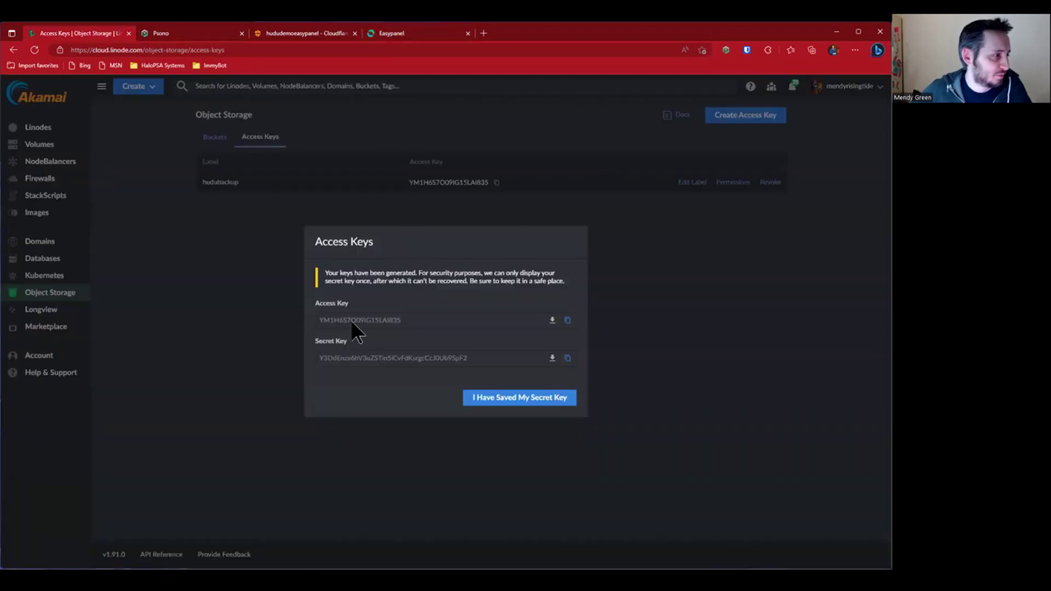
pyautogui.click(568, 321)
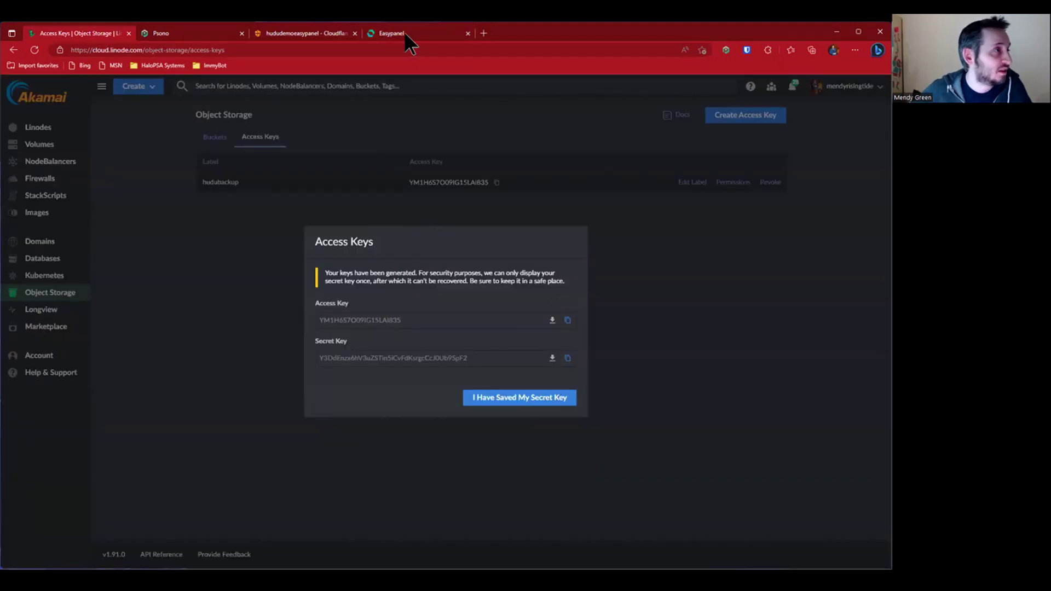
pyautogui.click(408, 34)
pyautogui.hotkey('ctrl', 'v')
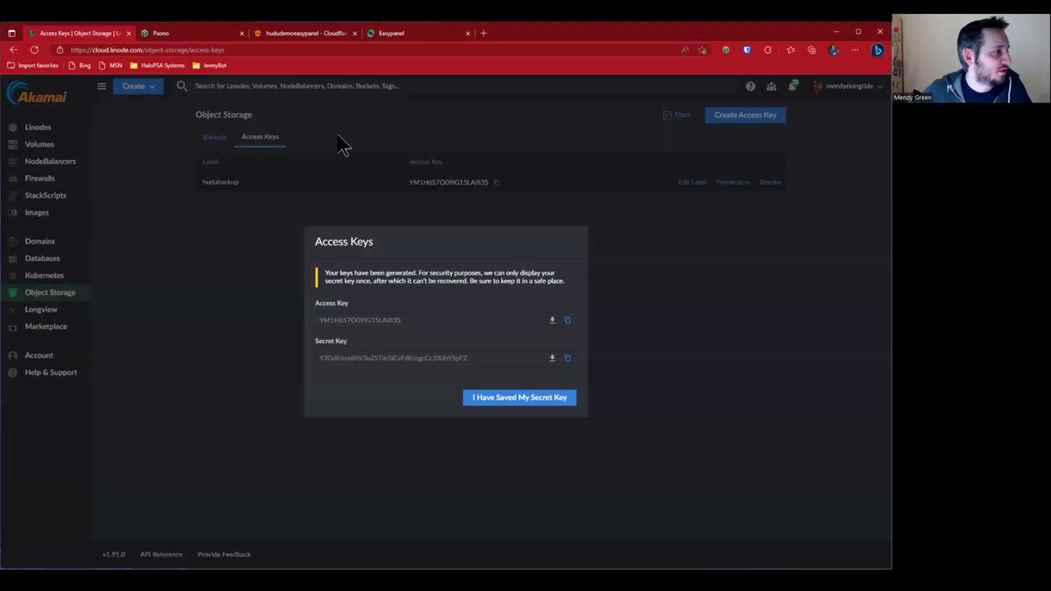
pyautogui.click(94, 33)
# - Paste the secret access key and enter hudubackup as the bucket name
pyautogui.click(568, 358)
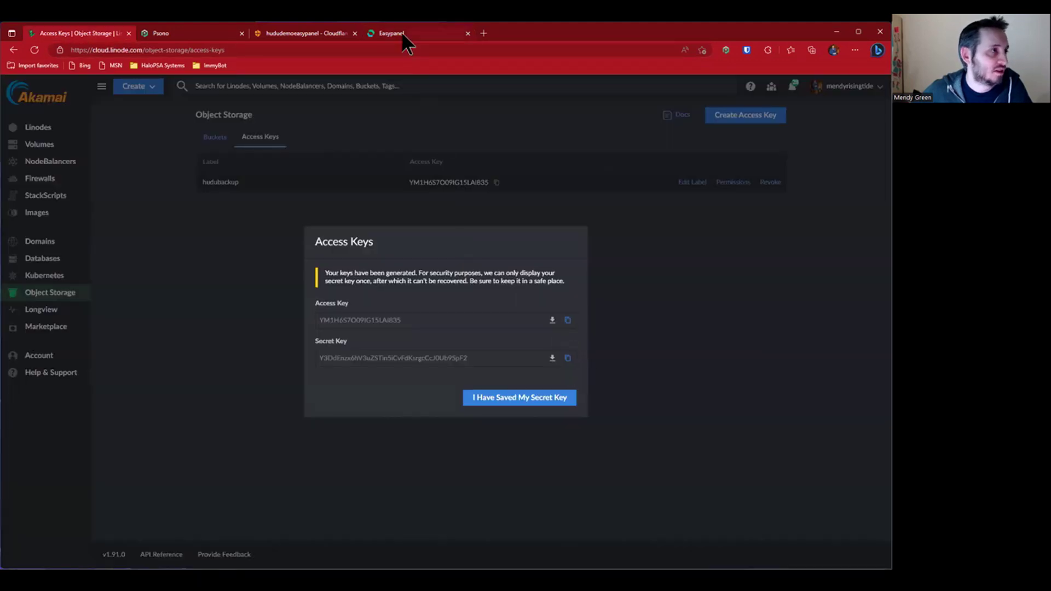
pyautogui.click(401, 32)
pyautogui.click(467, 251)
pyautogui.hotkey('ctrl', 'v')
pyautogui.click(432, 292)
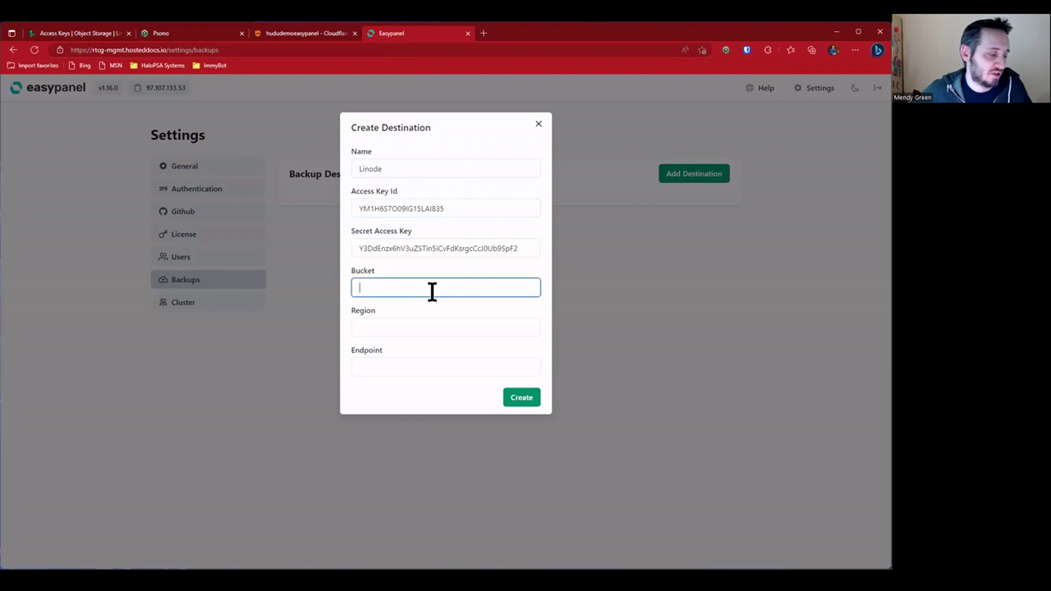
pyautogui.write('hudubackup')
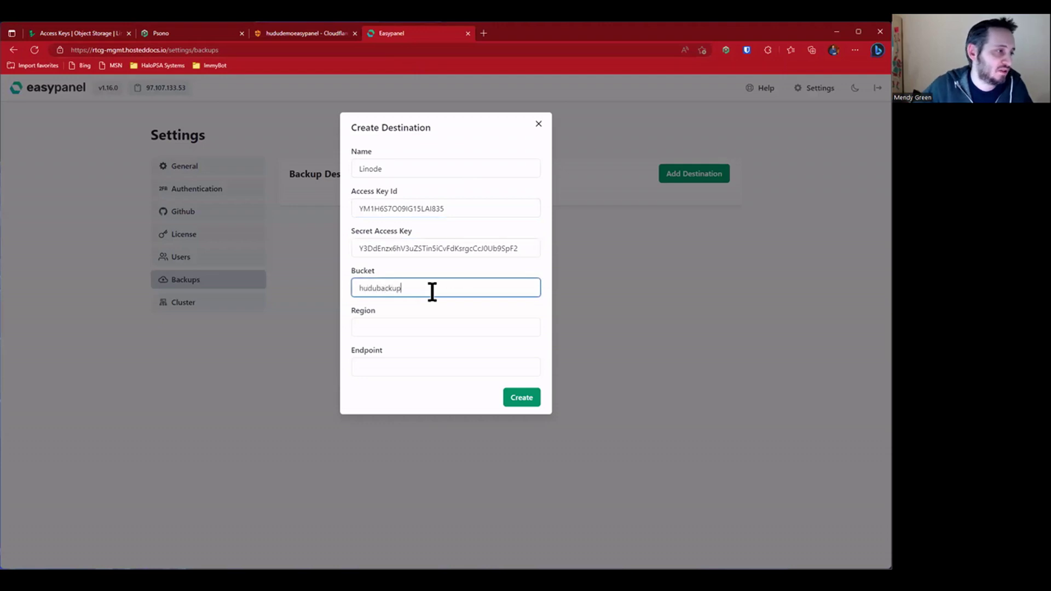
# - Acknowledge the Linode secret key and copy the hudubackup bucket's regional endpoint
pyautogui.click(96, 34)
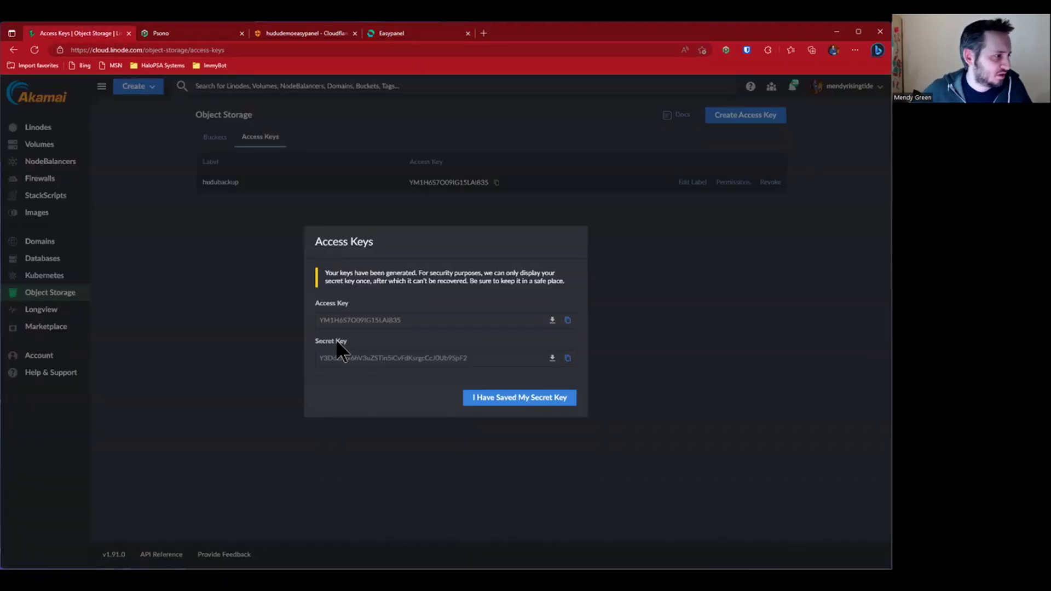
pyautogui.click(547, 401)
pyautogui.click(213, 138)
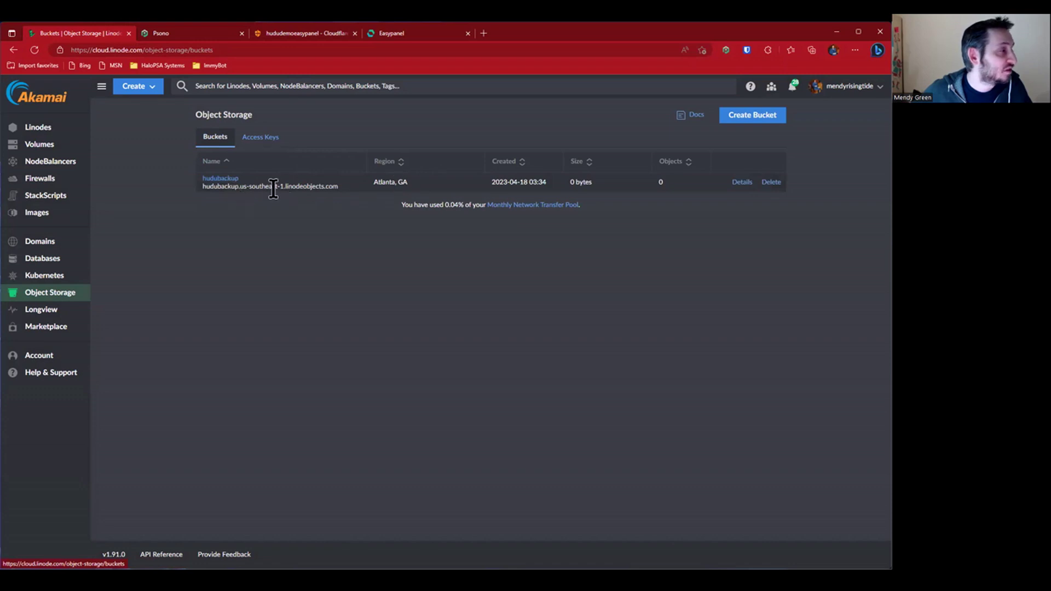
pyautogui.moveTo(240, 187); pyautogui.dragTo(328, 186)
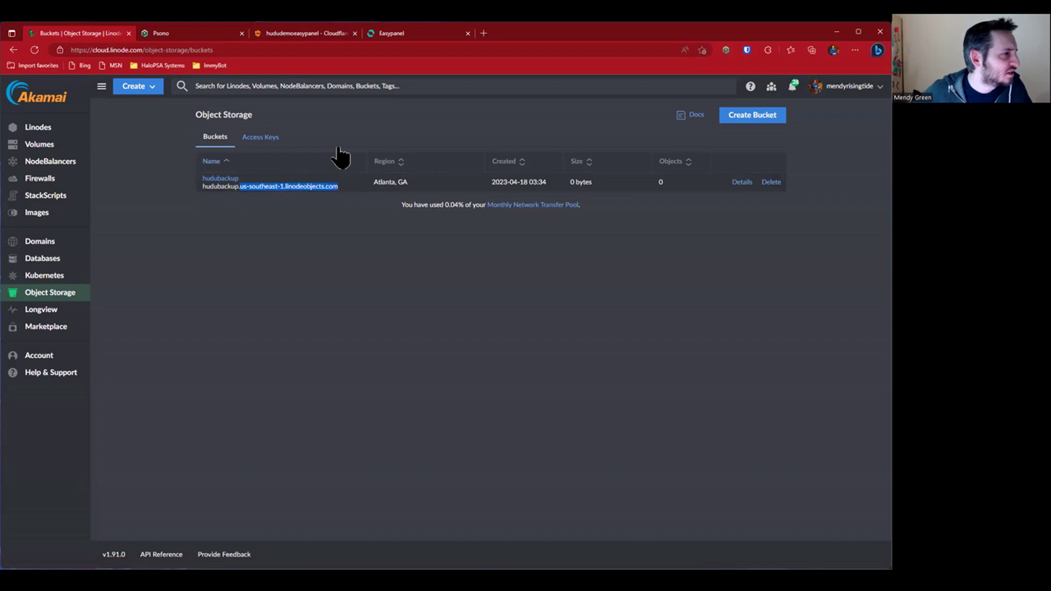
pyautogui.click(273, 34)
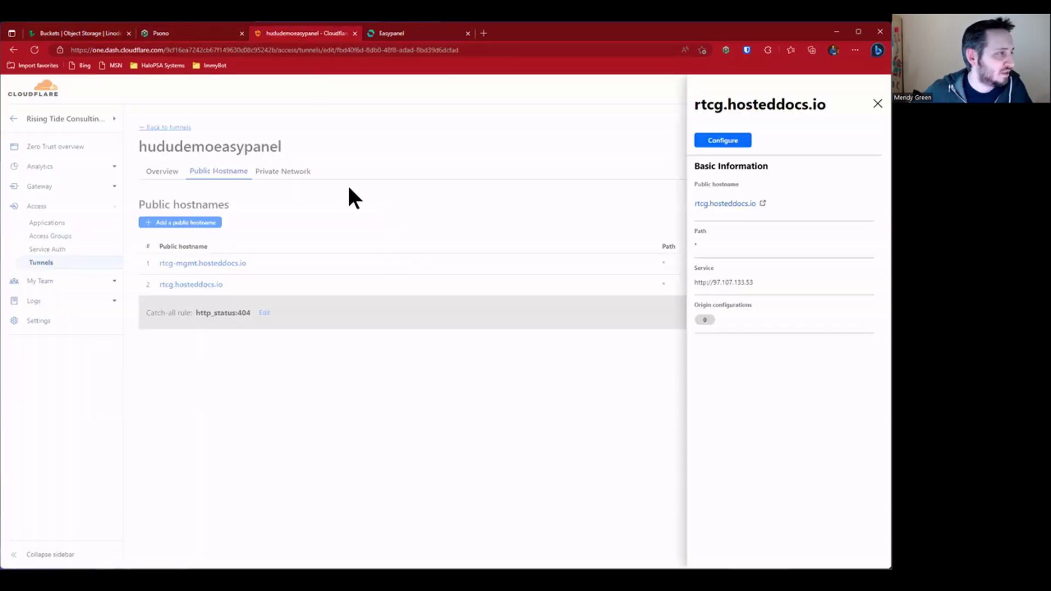
pyautogui.click(200, 33)
pyautogui.click(378, 34)
pyautogui.click(413, 366)
pyautogui.hotkey('ctrl', 'v')
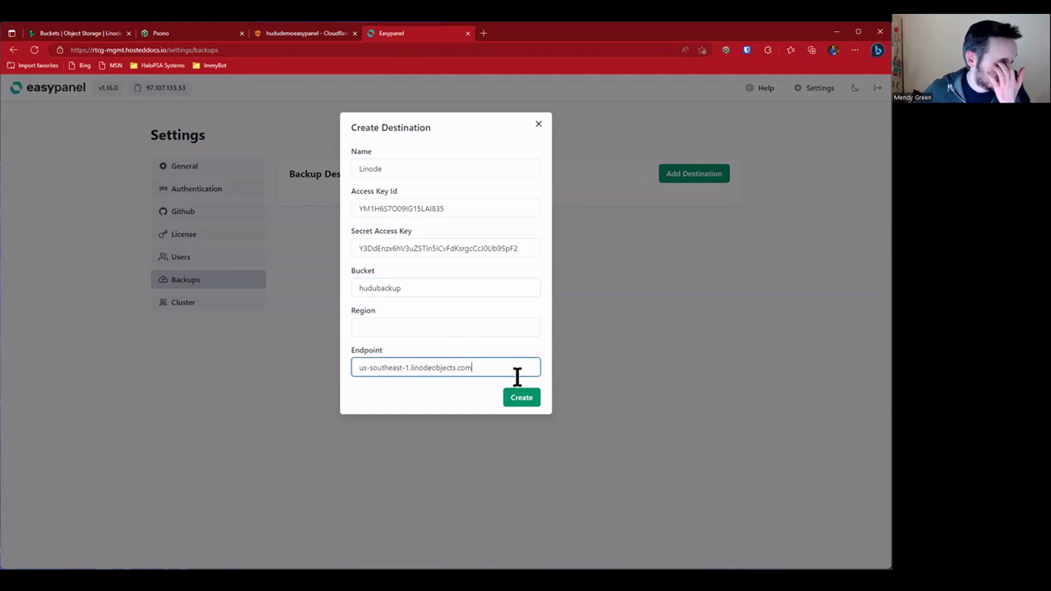
pyautogui.click(361, 367)
pyautogui.write('https://')
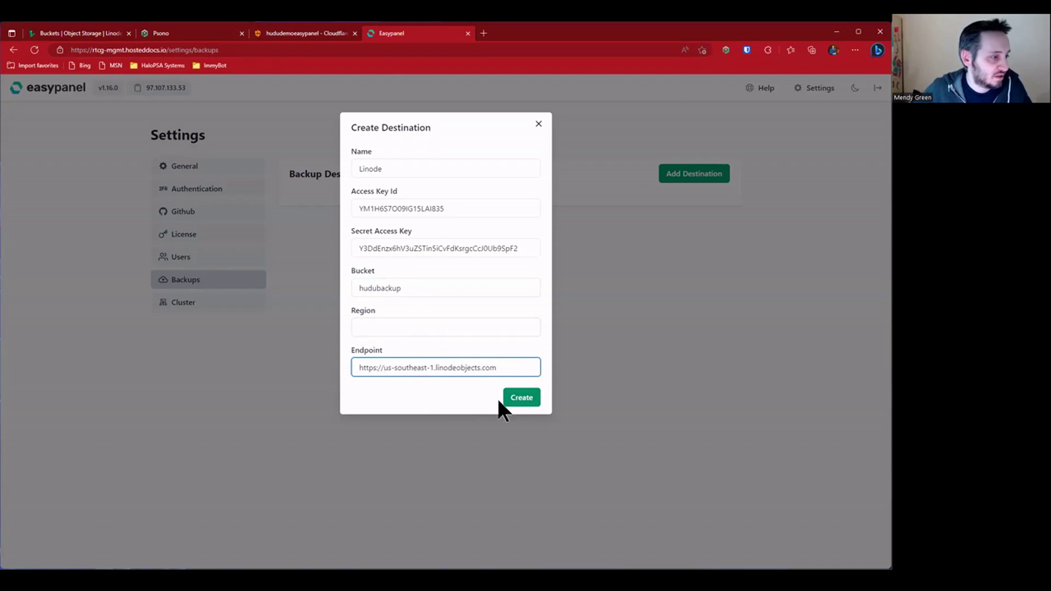
pyautogui.click(517, 398)
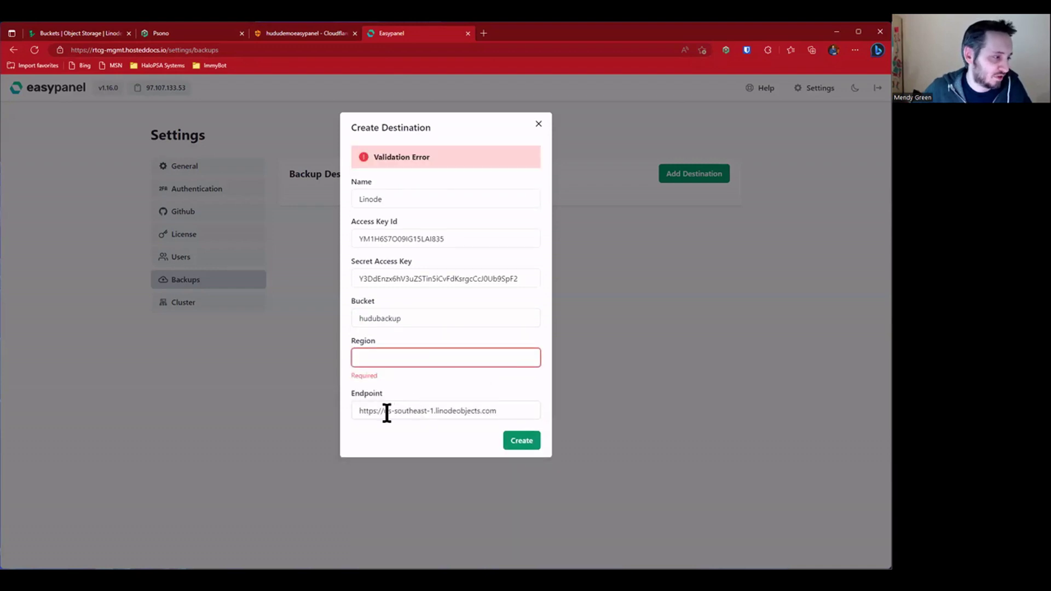
pyautogui.moveTo(384, 413)
pyautogui.mouseDown()
pyautogui.moveTo(431, 412)
pyautogui.moveTo(385, 411)
pyautogui.mouseUp()
pyautogui.click(438, 352)
pyautogui.hotkey('ctrl', 'c')
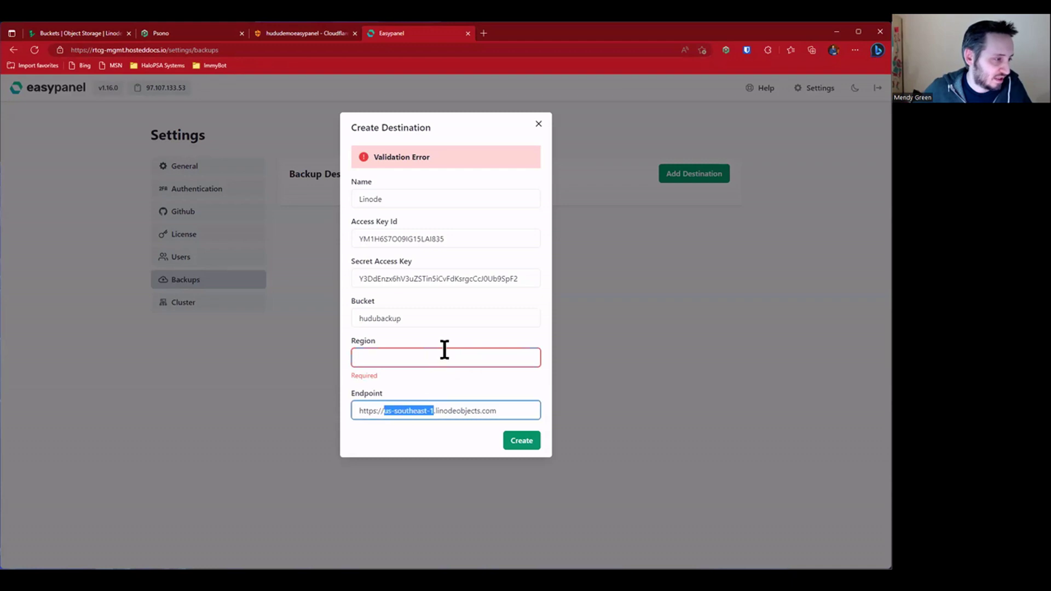
pyautogui.click(444, 354)
pyautogui.hotkey('ctrl', 'v')
pyautogui.click(521, 440)
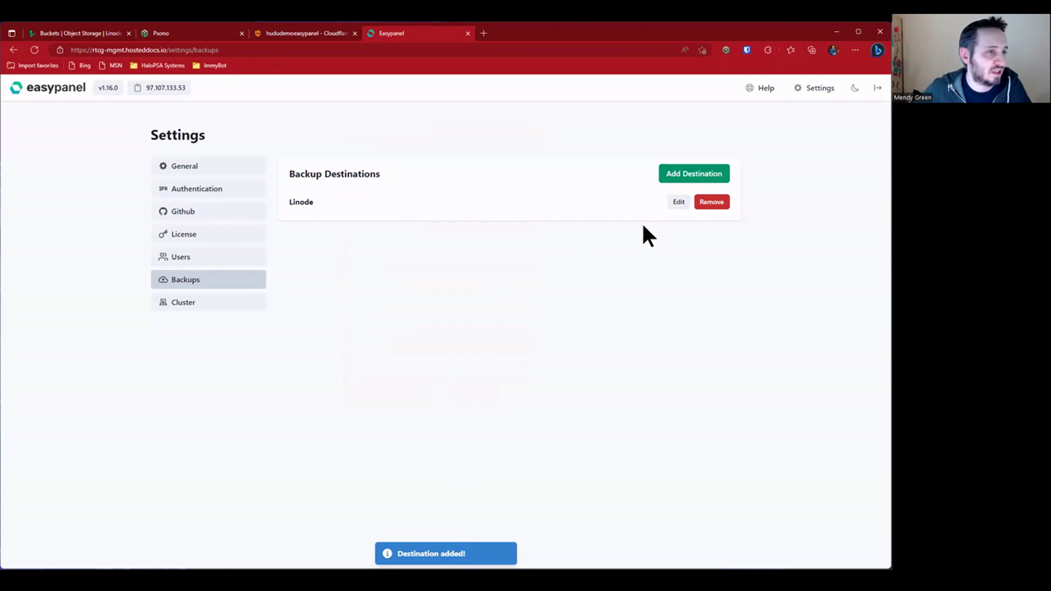
# - Re-save the Linode backup destination unchanged
pyautogui.click(669, 203)
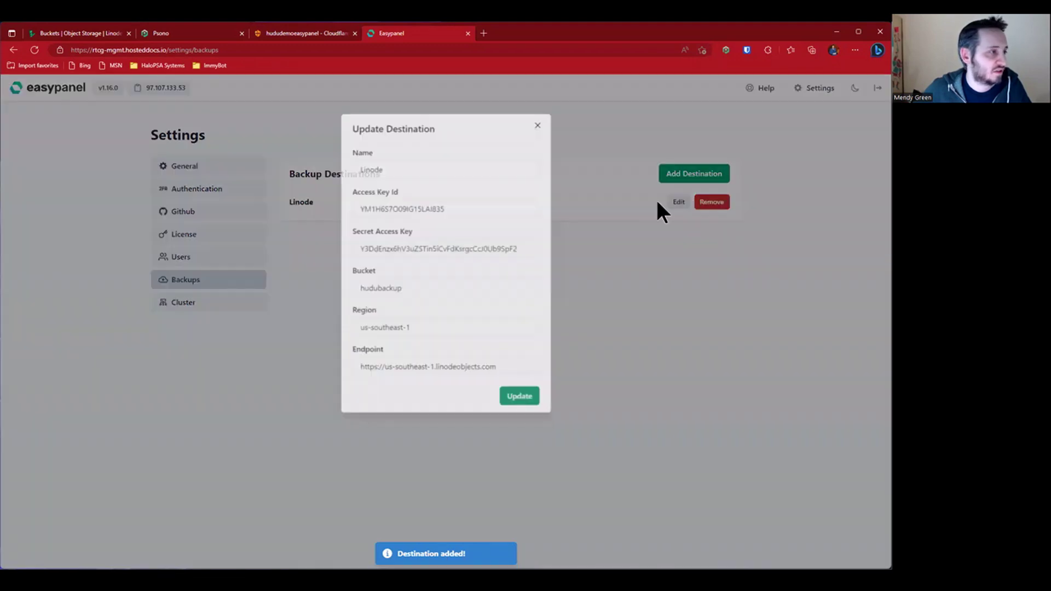
pyautogui.click(523, 398)
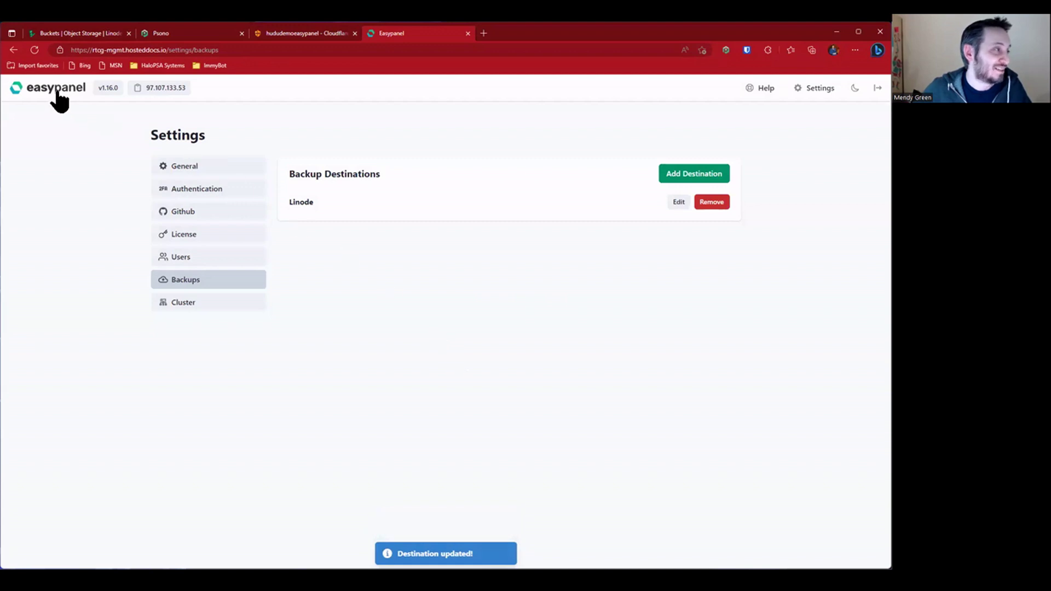
pyautogui.click(63, 99)
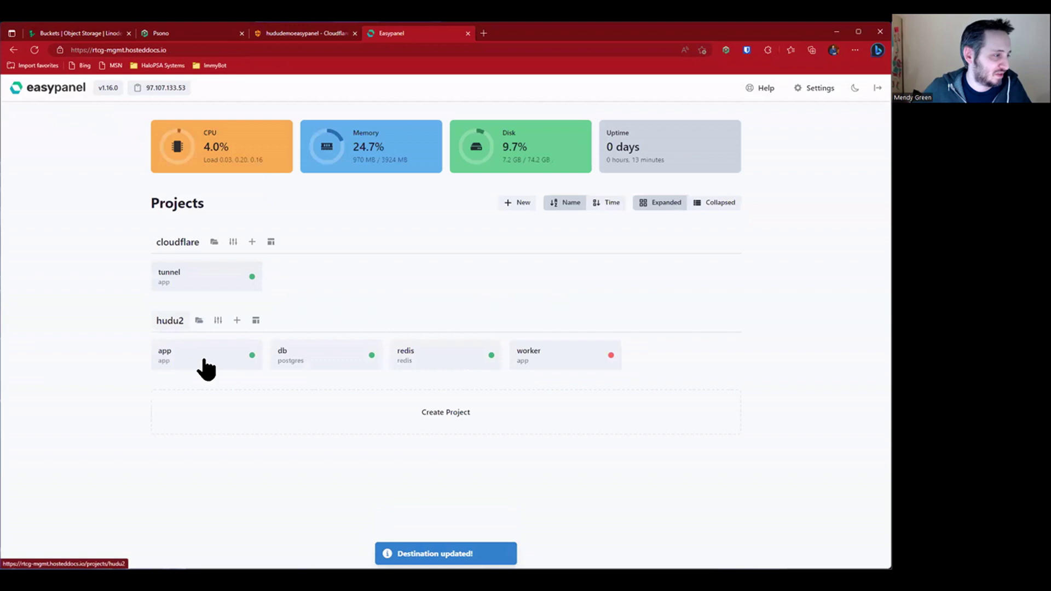
# - Set the hudu2 db backups destination to Linode and run a manual backup
pyautogui.click(321, 355)
pyautogui.scroll(-10, 431, 394)
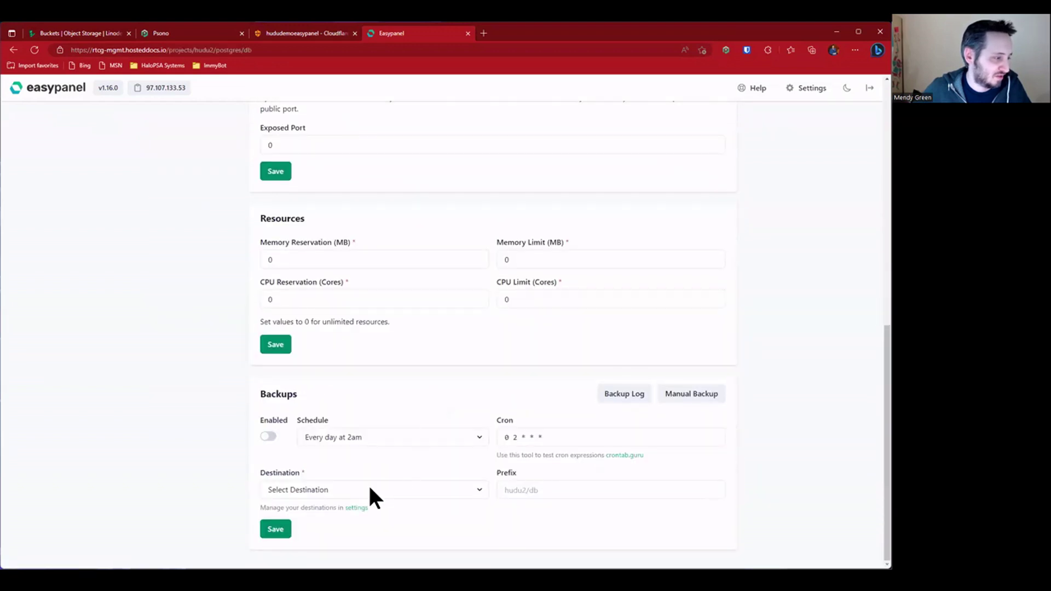
pyautogui.click(342, 519)
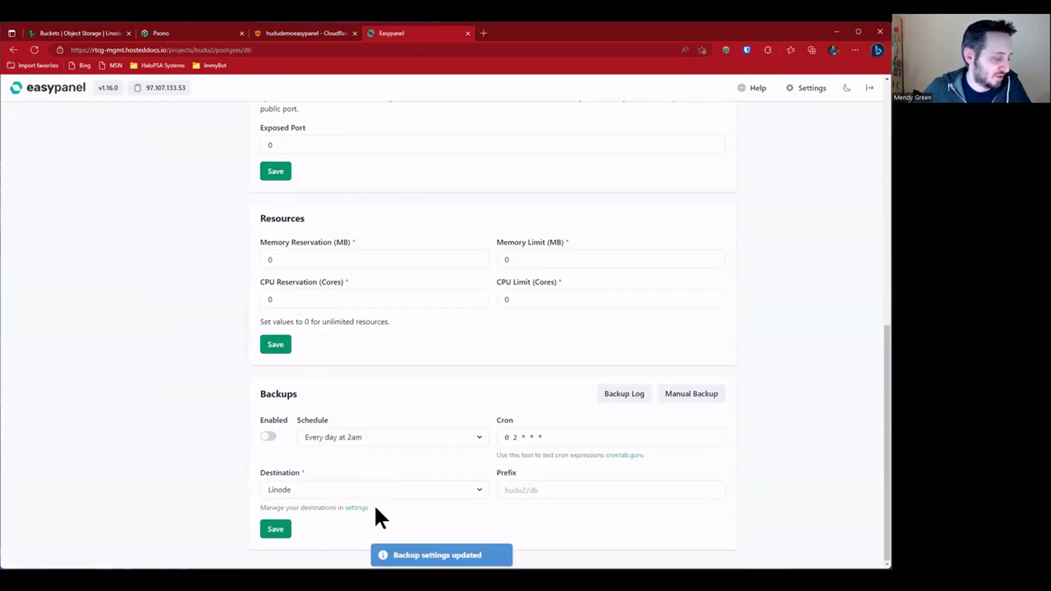
pyautogui.click(684, 395)
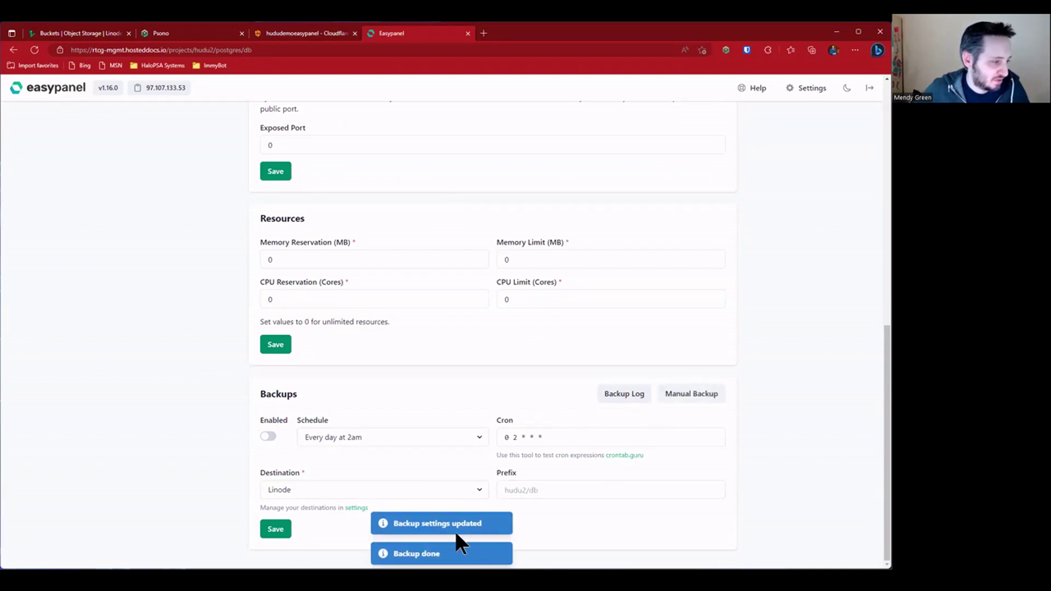
pyautogui.click(84, 33)
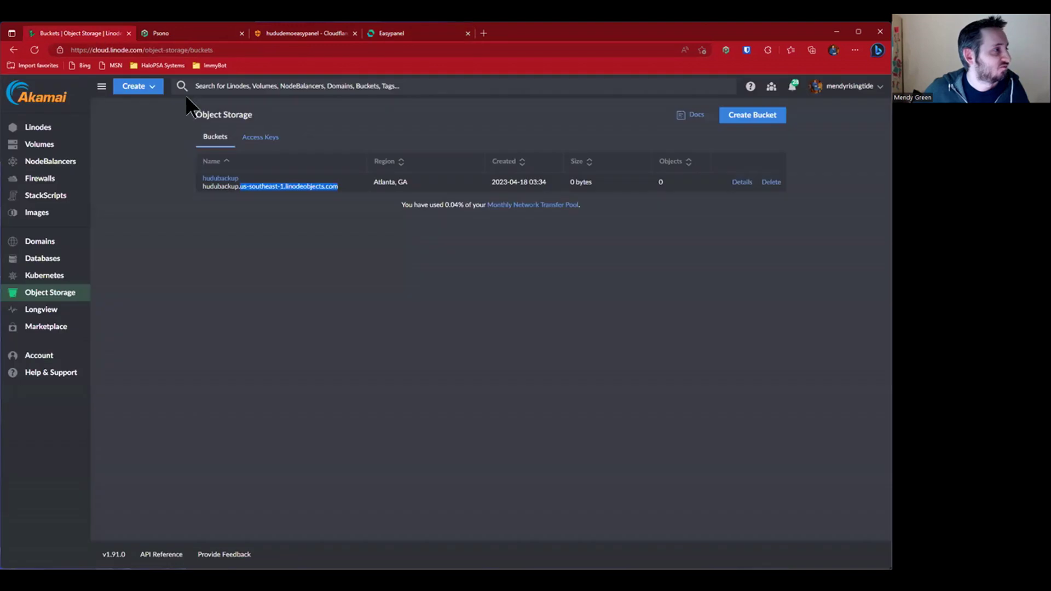
# - Find the 21.4 KB 2023-04-18T03:35:51.737Z.sql.gz file in hudubackup/hudu2/db, then return to Easypanel
pyautogui.click(221, 179)
pyautogui.click(227, 292)
pyautogui.click(225, 291)
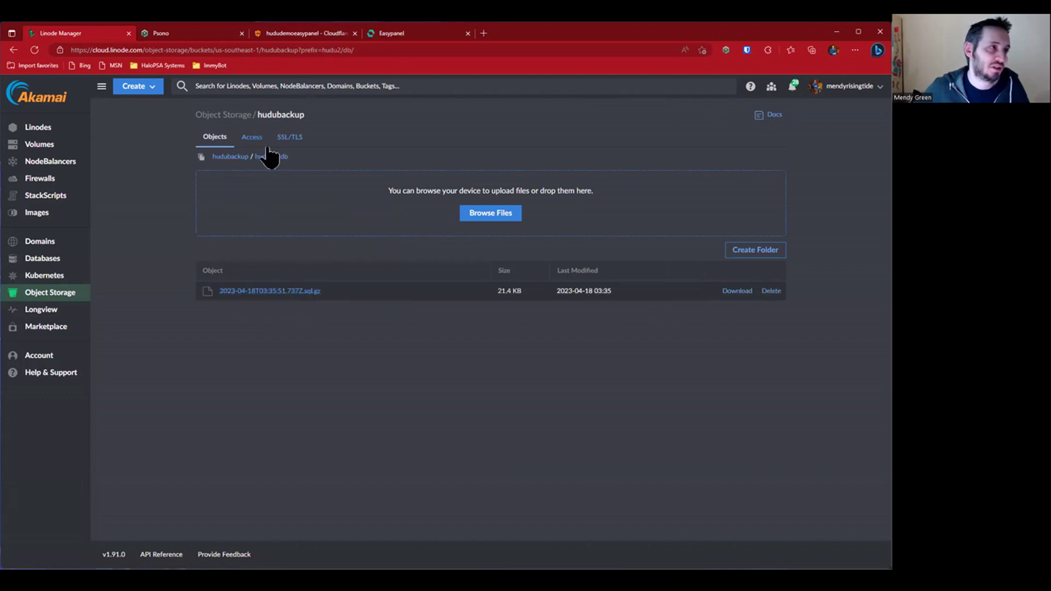
pyautogui.hotkey('ctrl', '4')
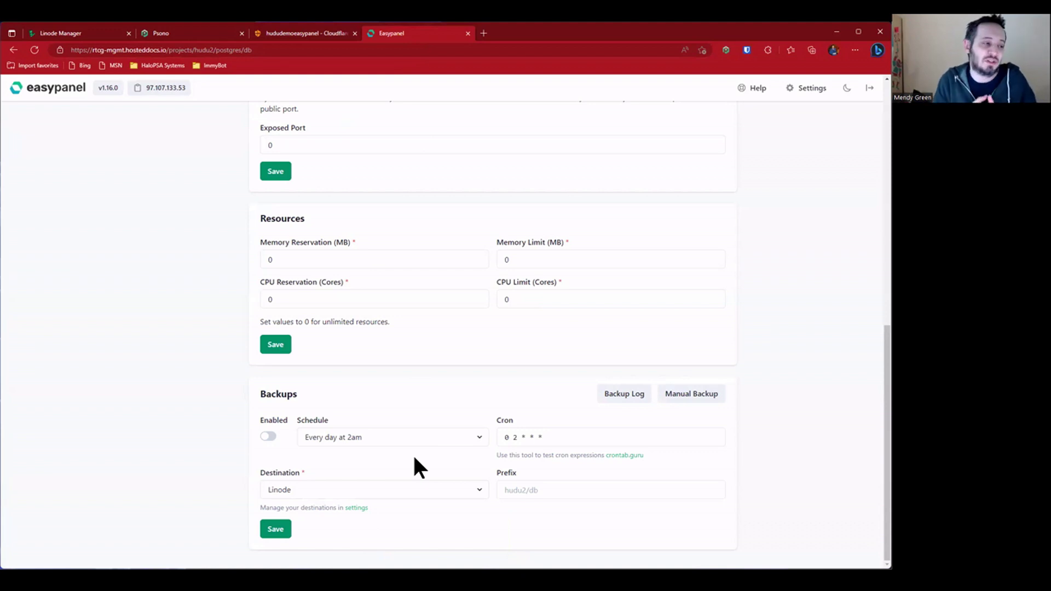
# - Create a new Easypanel project named backups from the dashboard
pyautogui.scroll(10, 412, 454)
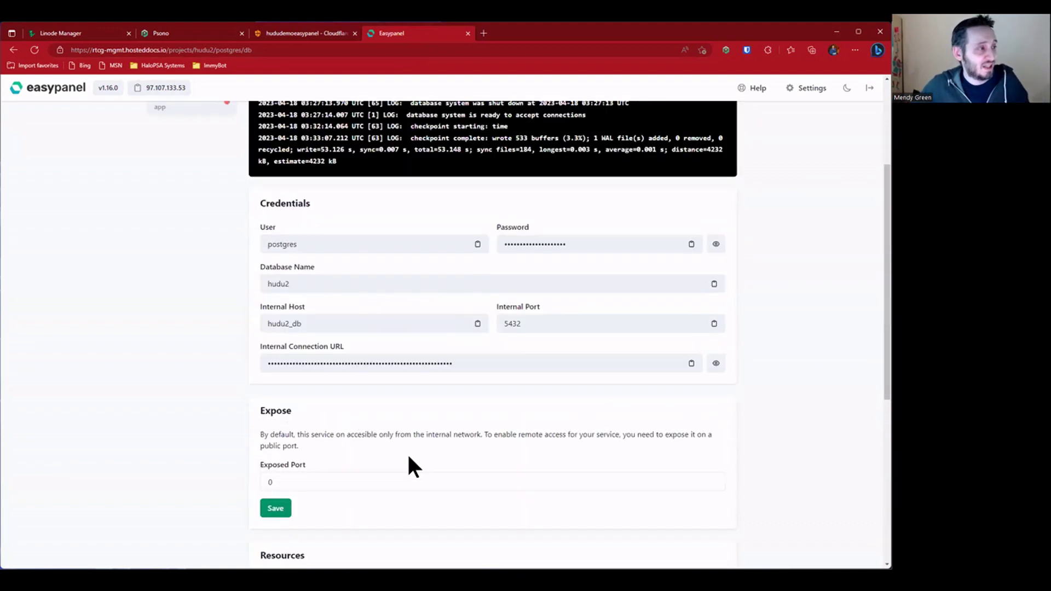
pyautogui.click(70, 89)
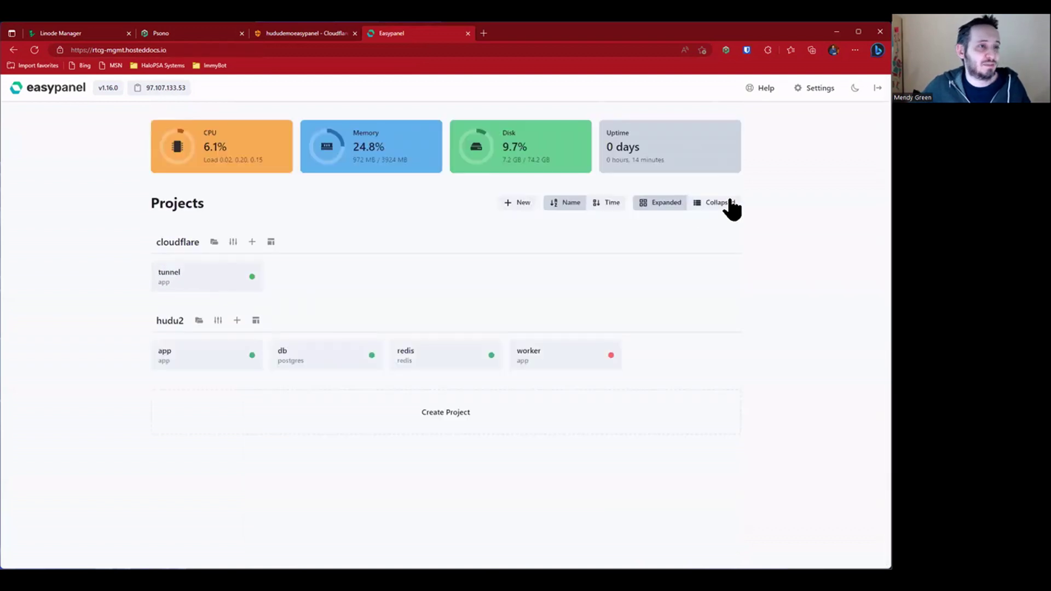
pyautogui.click(529, 204)
pyautogui.write('badkups')
pyautogui.press('Return')
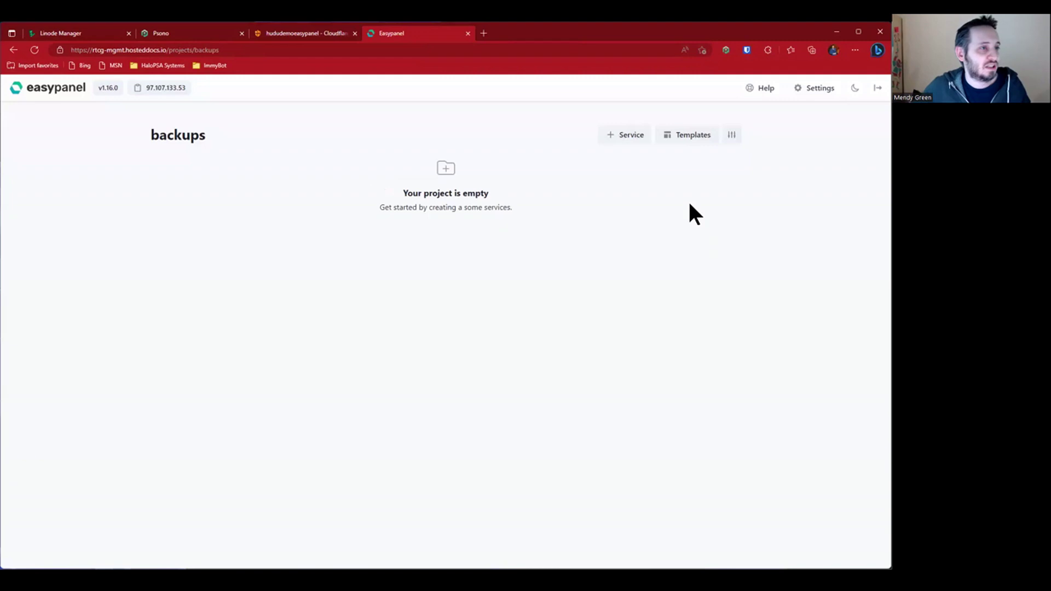
# - Add a duplicati app service from the Duplicati template and open its page
pyautogui.click(687, 135)
pyautogui.scroll(-5, 526, 296)
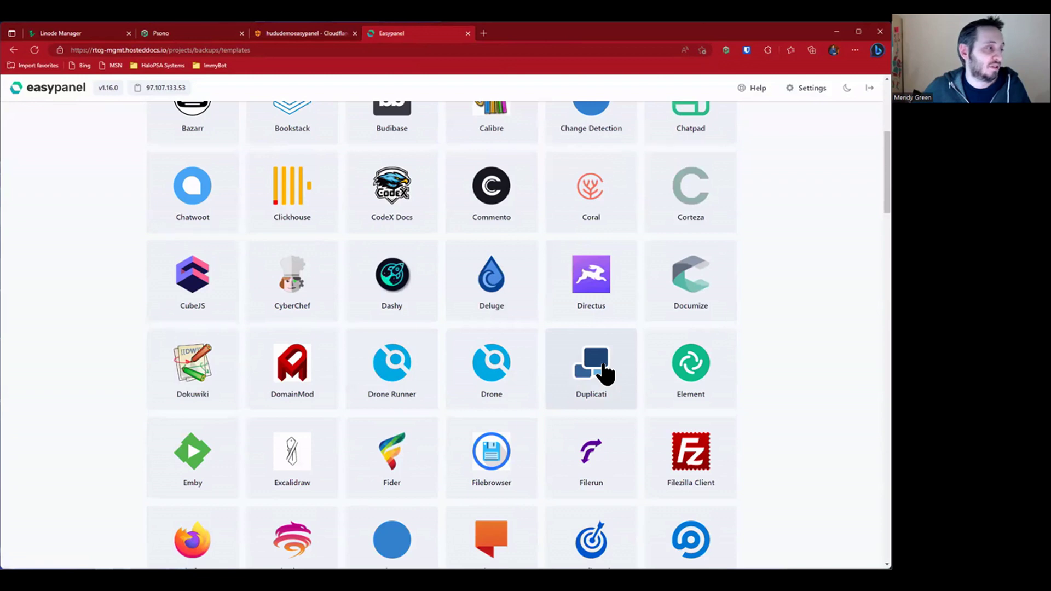
pyautogui.click(604, 365)
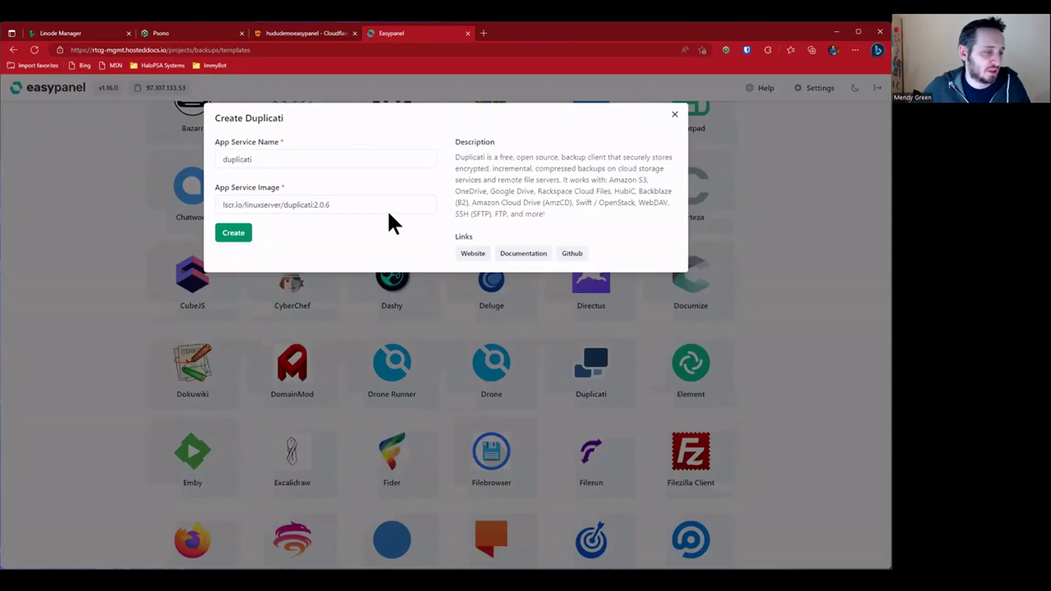
pyautogui.click(295, 160)
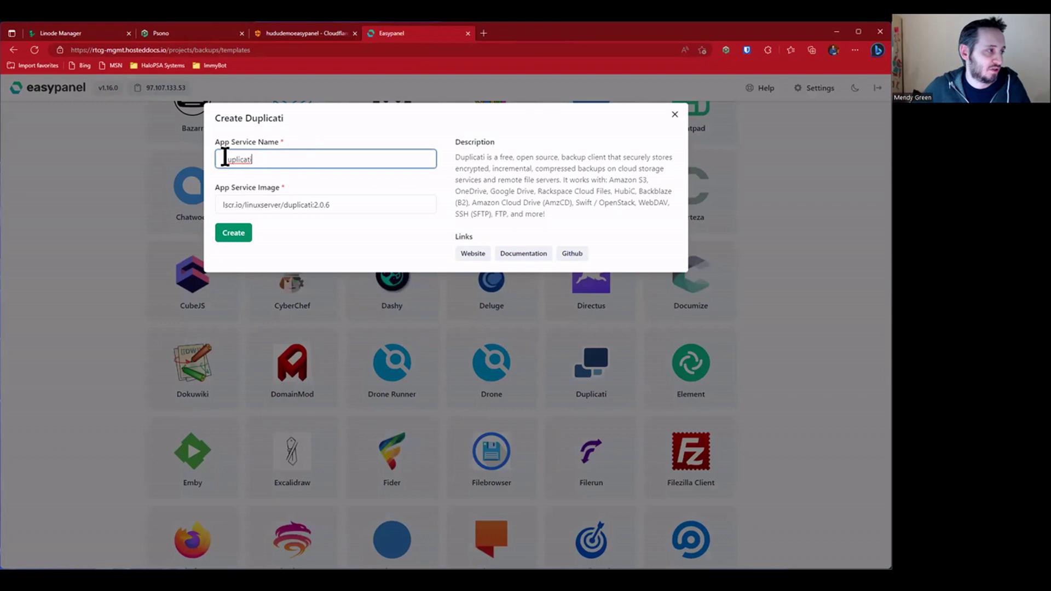
pyautogui.click(239, 233)
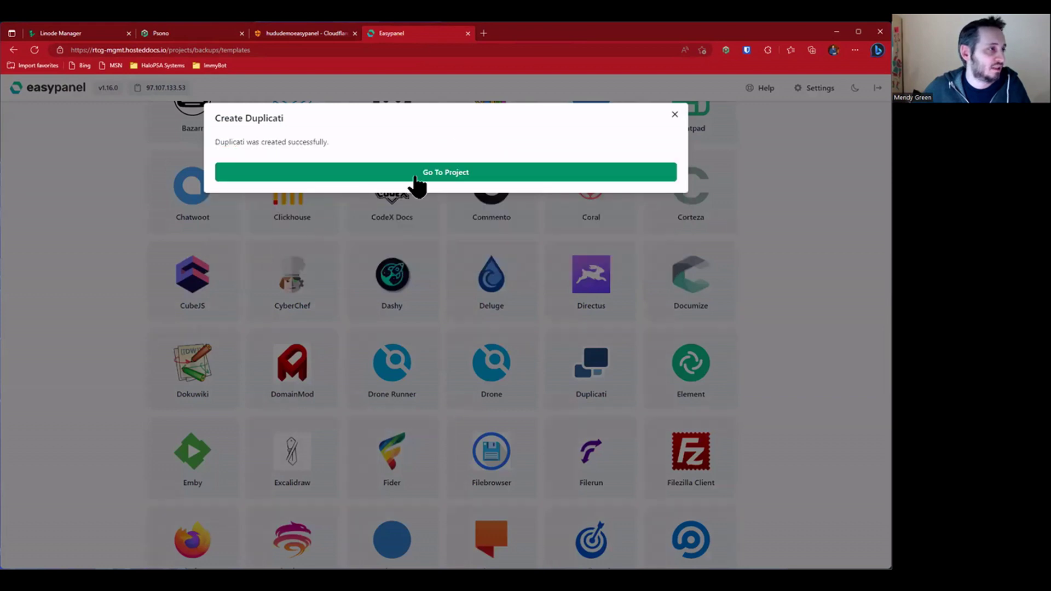
pyautogui.click(421, 182)
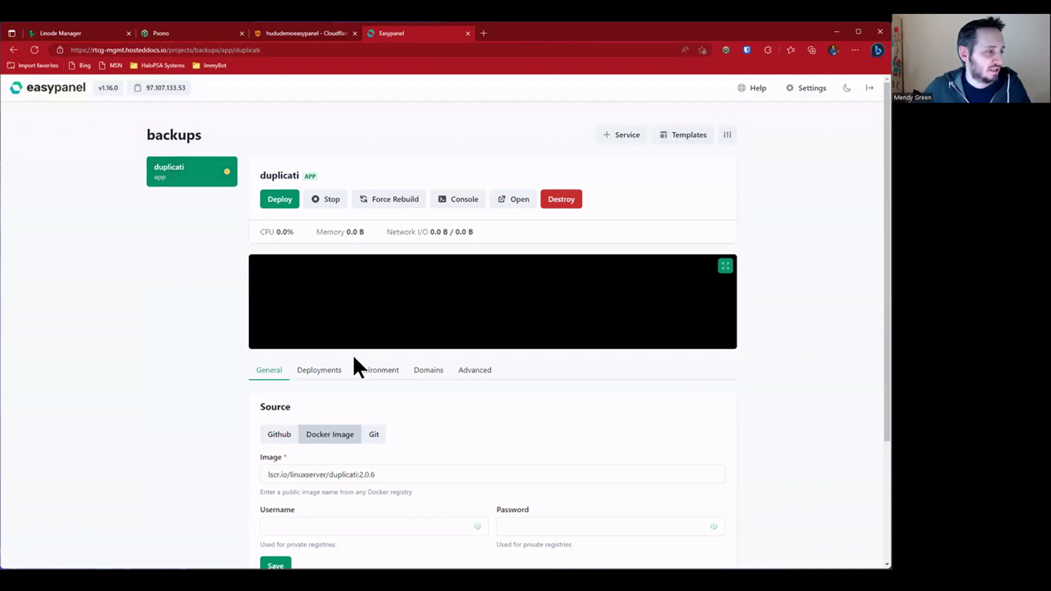
# - Add hudubackup-rtcg.hosteddocs.io next to the default easypanel.host domain and save the list
pyautogui.scroll(-3, 433, 410)
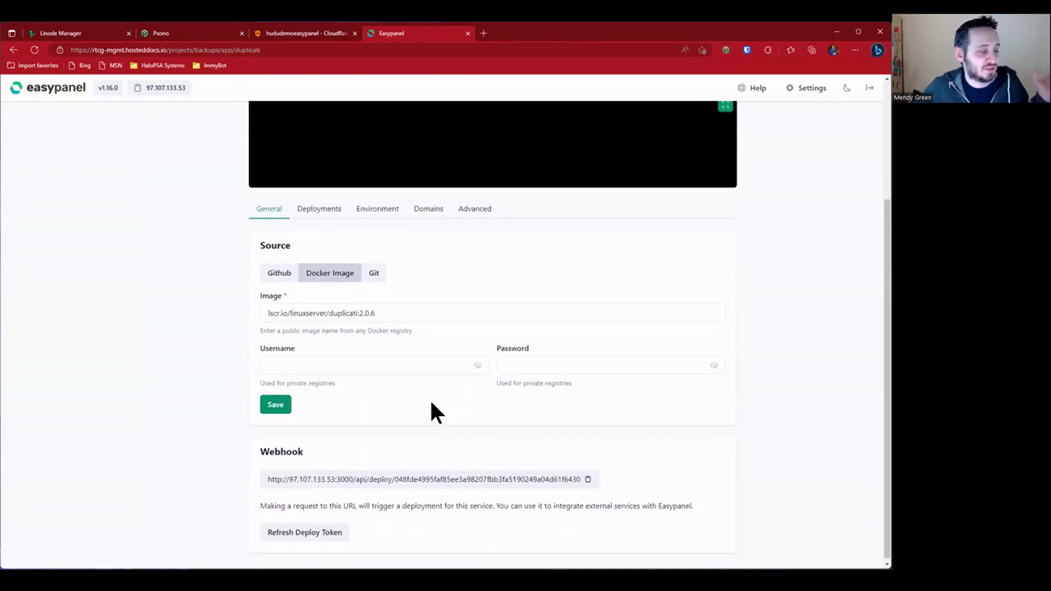
pyautogui.scroll(3, 432, 411)
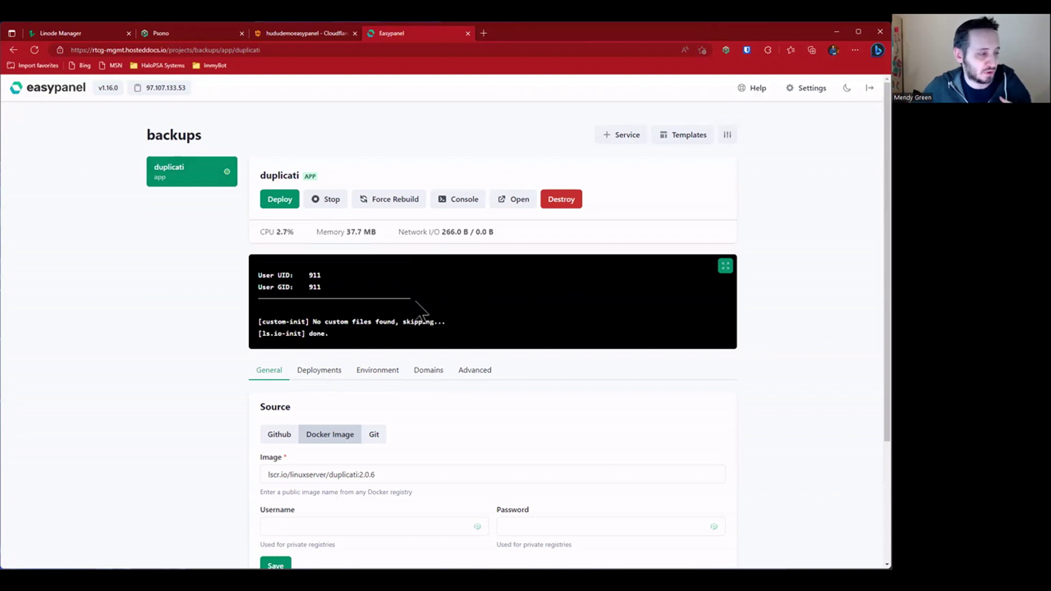
pyautogui.click(334, 374)
pyautogui.click(379, 377)
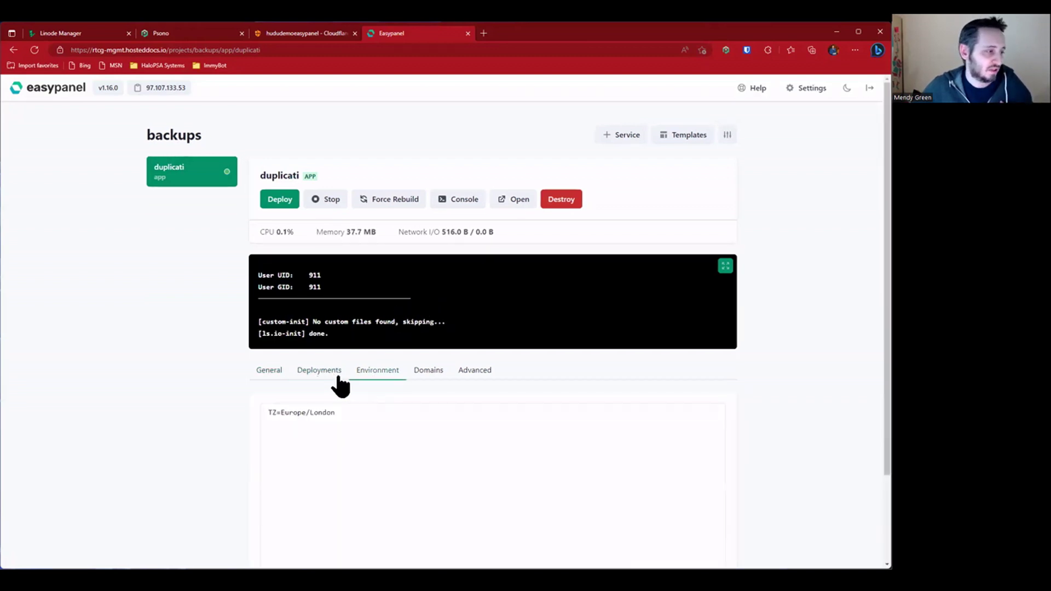
pyautogui.click(430, 371)
pyautogui.click(495, 467)
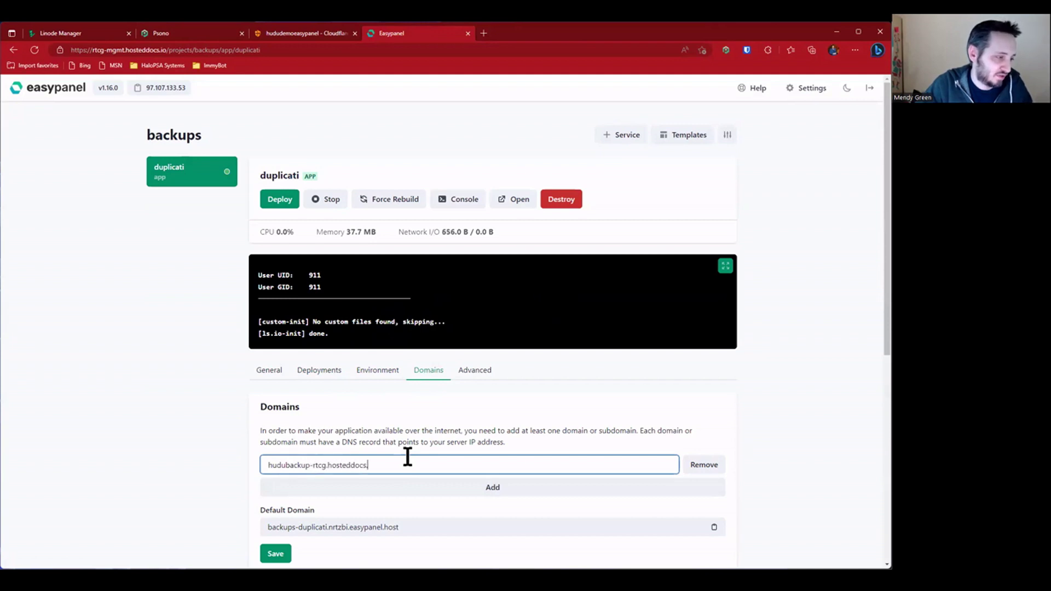
pyautogui.tripleClick(407, 457)
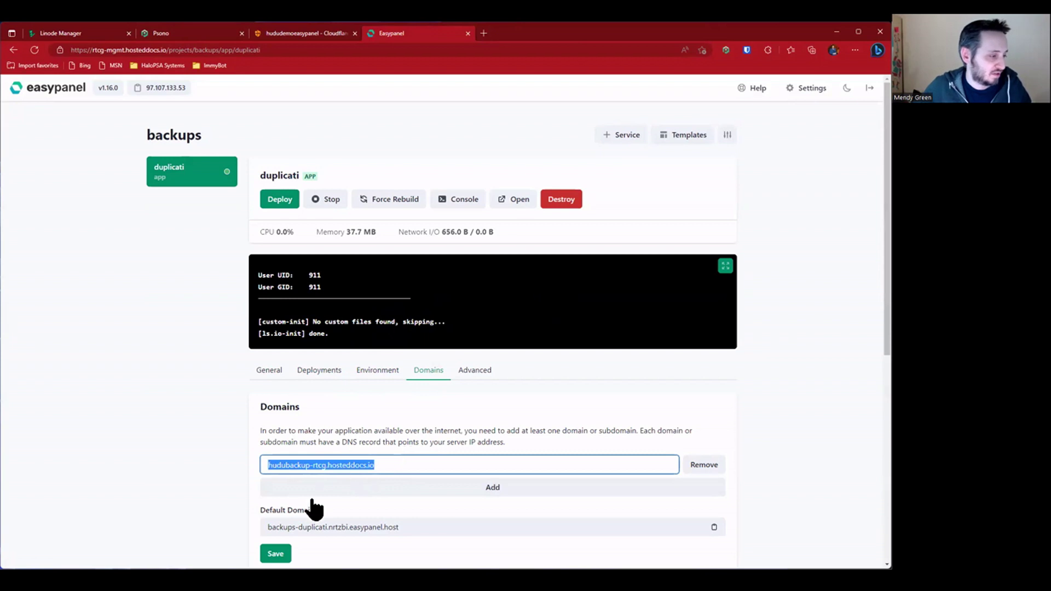
pyautogui.click(282, 553)
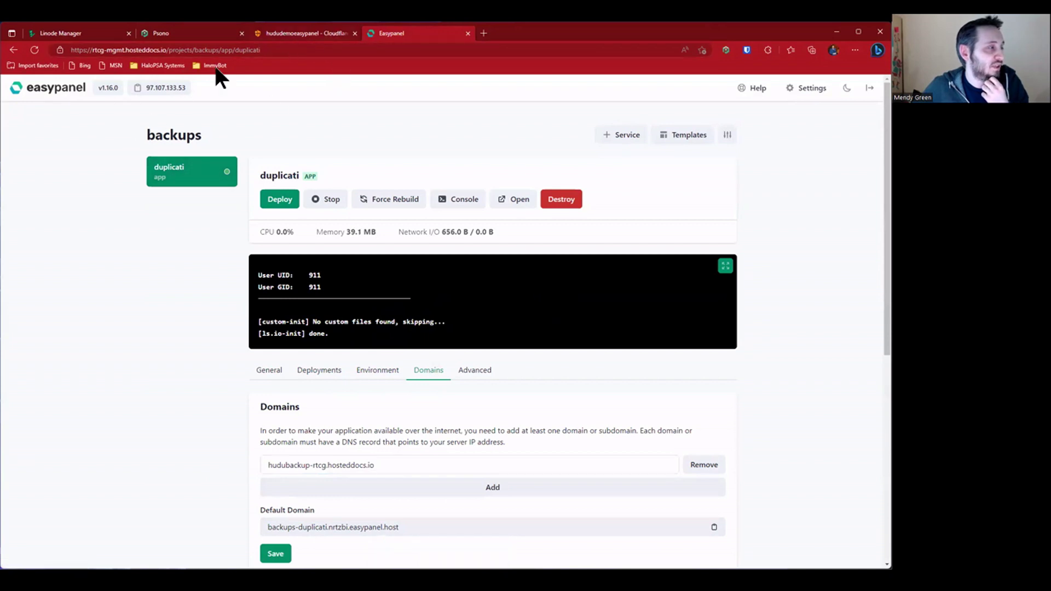
# - Start a new public hostname on the tunnel with HTTP service URL 97.107.133.53
pyautogui.click(290, 34)
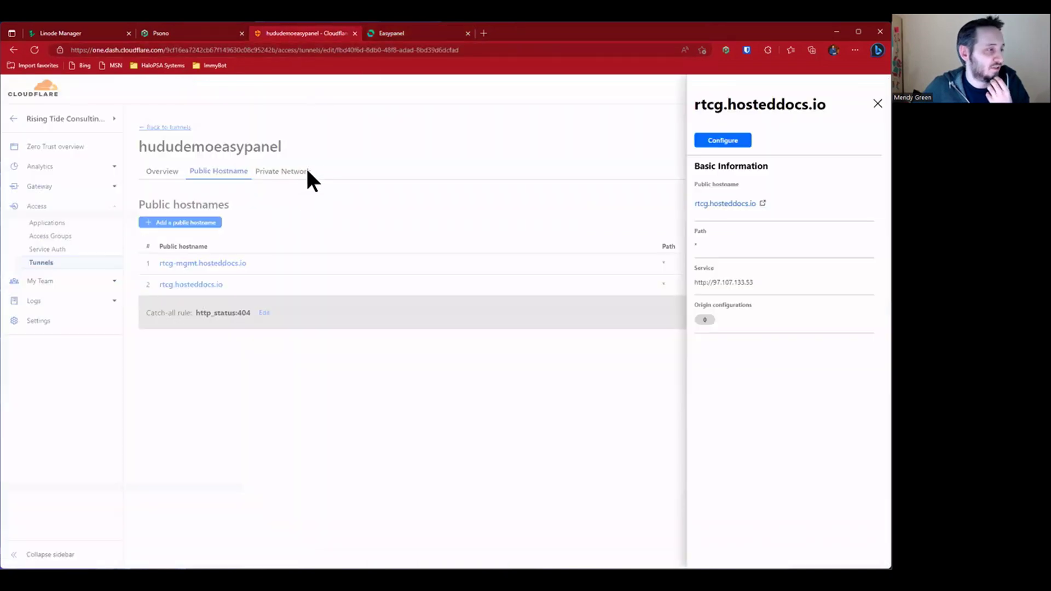
pyautogui.click(877, 104)
pyautogui.click(197, 223)
pyautogui.click(233, 233)
pyautogui.write('97.107.133.53')
pyautogui.hotkey('ctrl', 'a')
pyautogui.hotkey('ctrl', 'x')
pyautogui.click(251, 299)
pyautogui.hotkey('ctrl', 'v')
pyautogui.click(188, 299)
pyautogui.click(181, 320)
# - Set subdomain hudubackup-rtcg on domain hosteddocs.io and save the public hostname
pyautogui.click(220, 232)
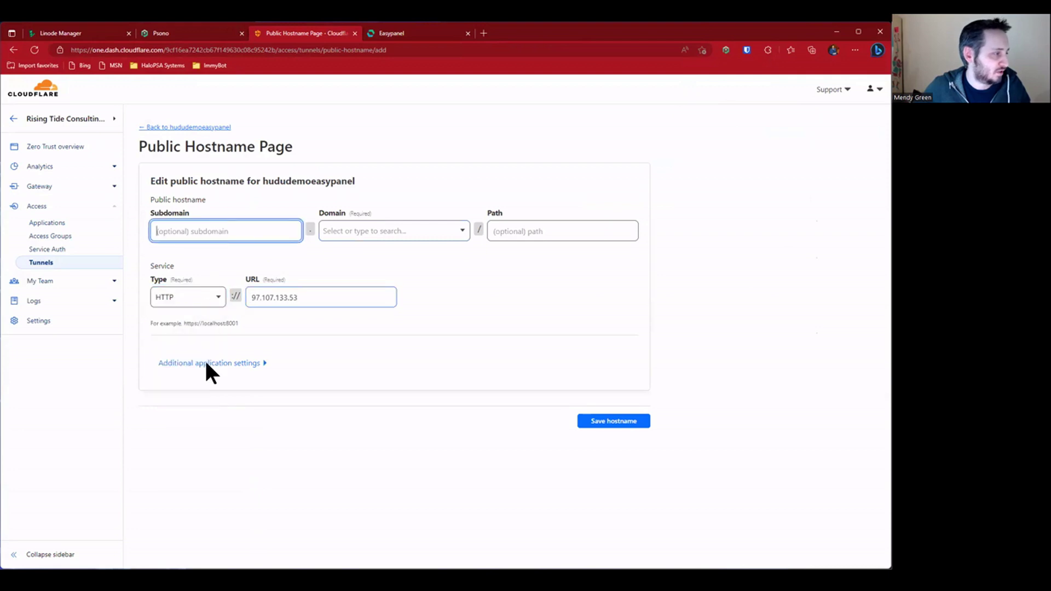
pyautogui.hotkey('ctrl', 'v')
pyautogui.moveTo(216, 232); pyautogui.dragTo(310, 233)
pyautogui.press('BackSpace')
pyautogui.press('Tab')
pyautogui.write('hosted')
pyautogui.click(347, 255)
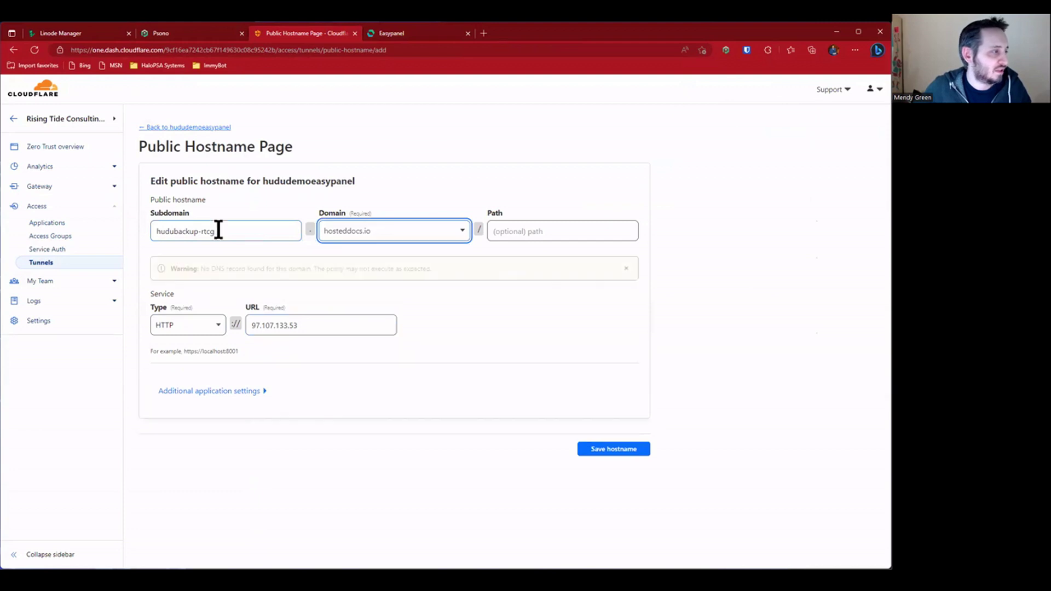
pyautogui.tripleClick(251, 232)
pyautogui.click(251, 232)
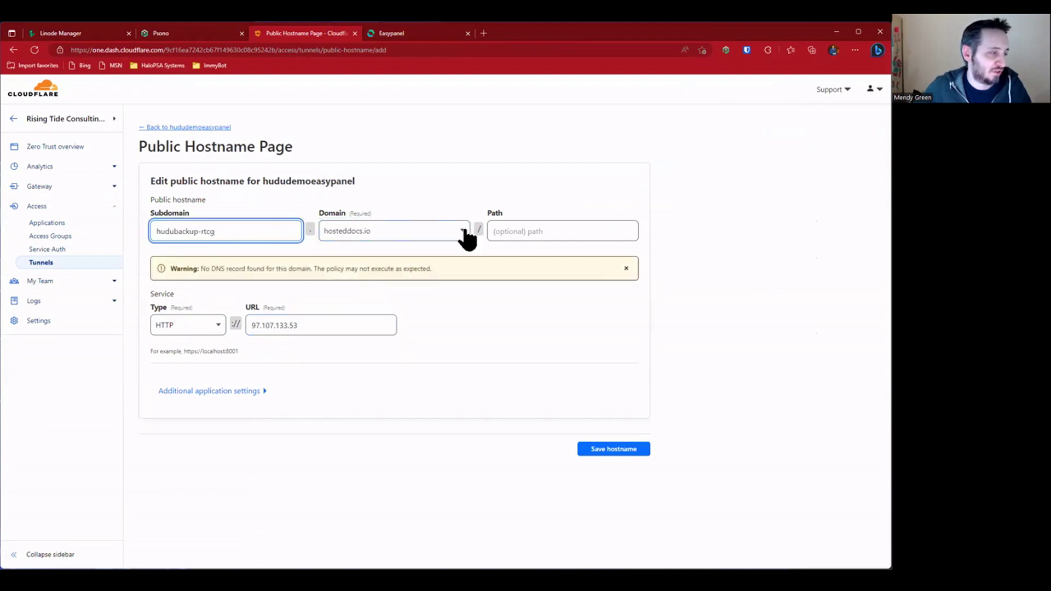
pyautogui.click(515, 328)
pyautogui.click(604, 450)
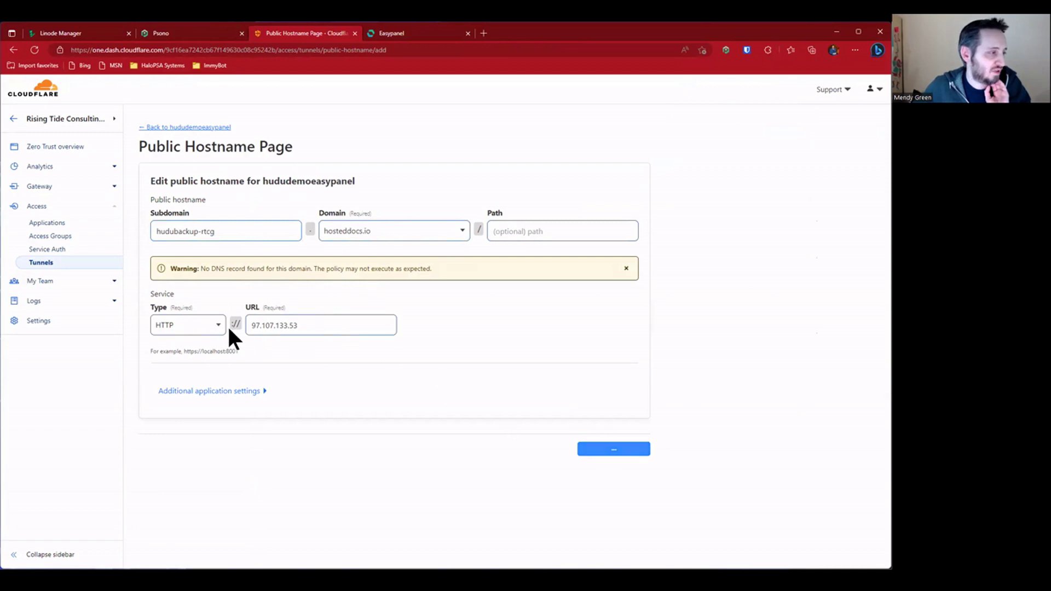
pyautogui.click(403, 32)
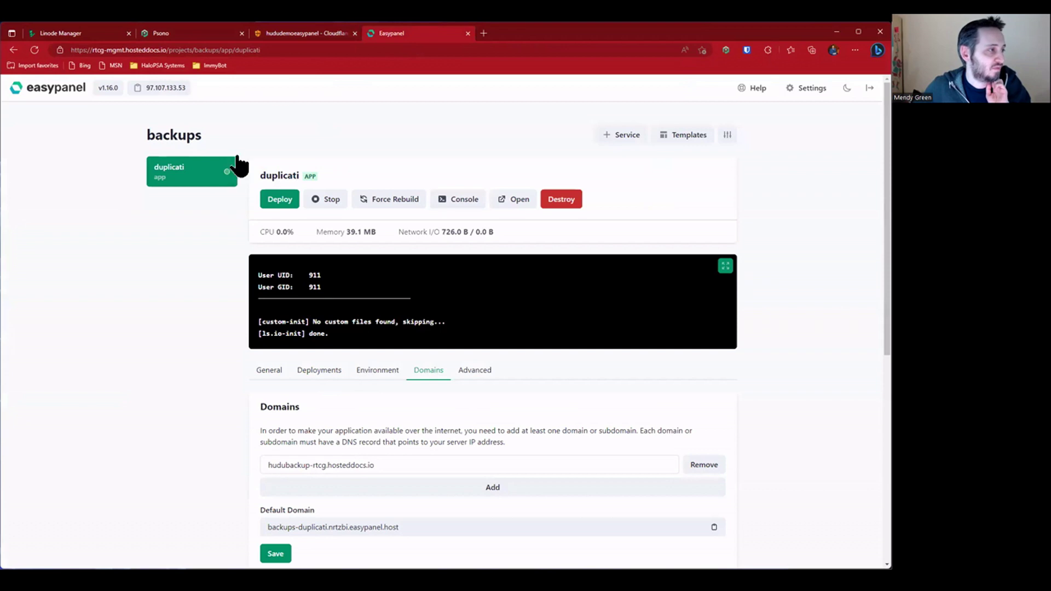
pyautogui.click(295, 31)
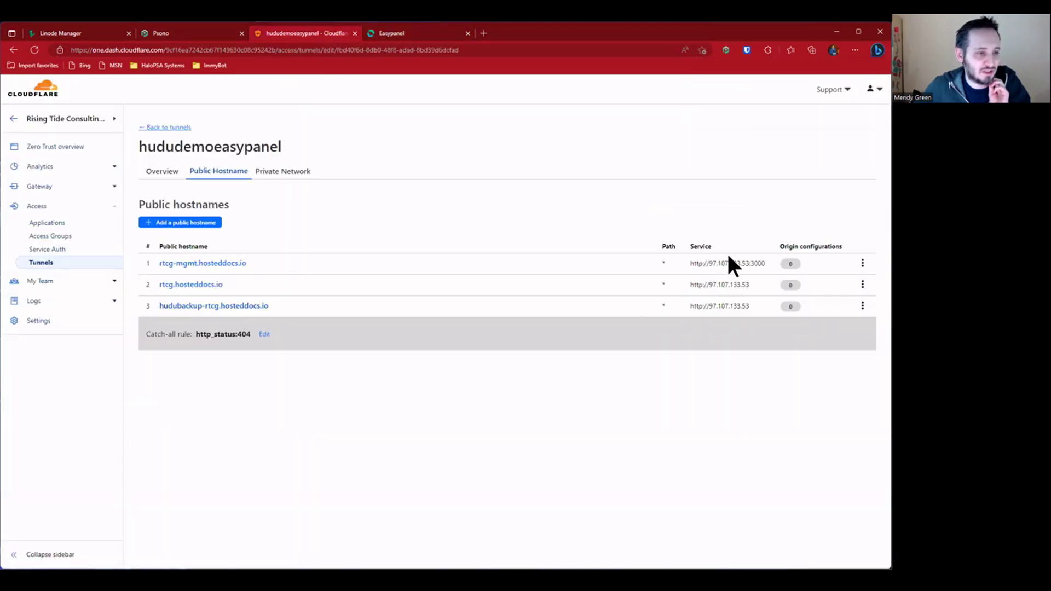
# - Check the new hostname's details, then the duplicati app's Europe/London time zone variable
pyautogui.click(230, 307)
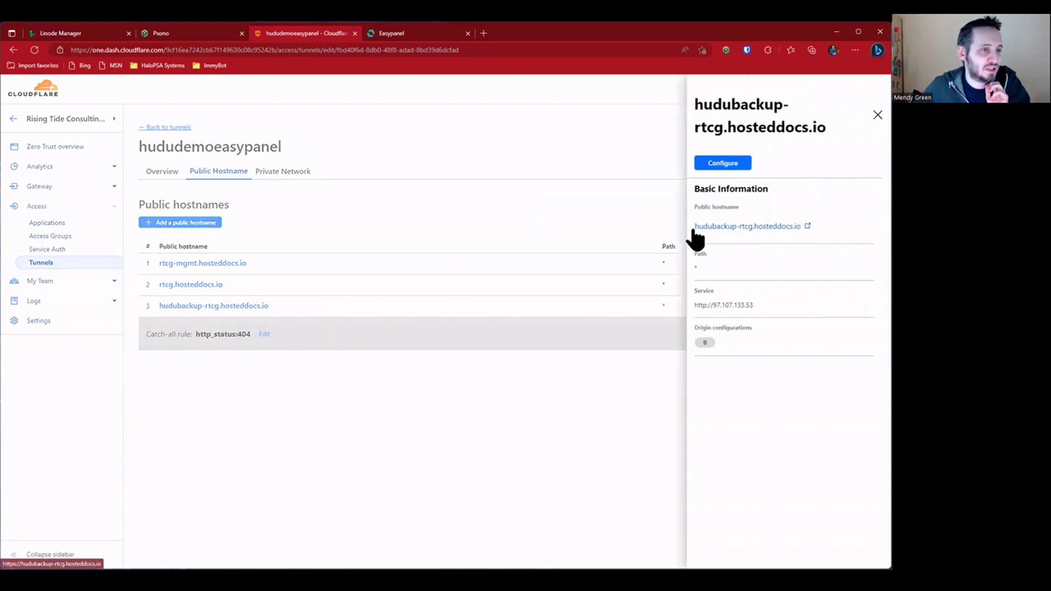
pyautogui.click(409, 40)
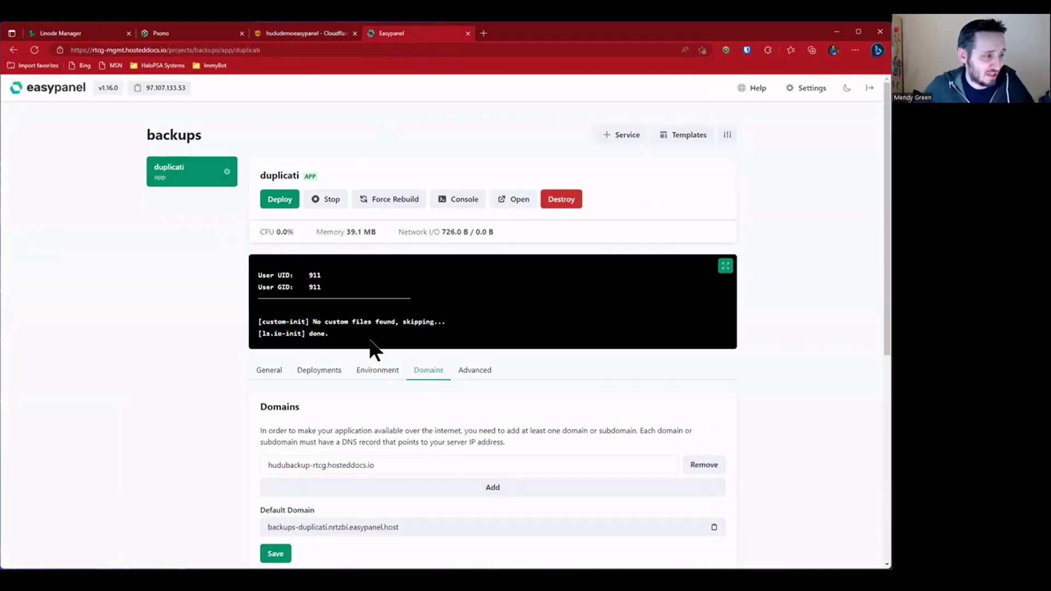
pyautogui.click(365, 372)
pyautogui.moveTo(280, 413); pyautogui.dragTo(365, 413)
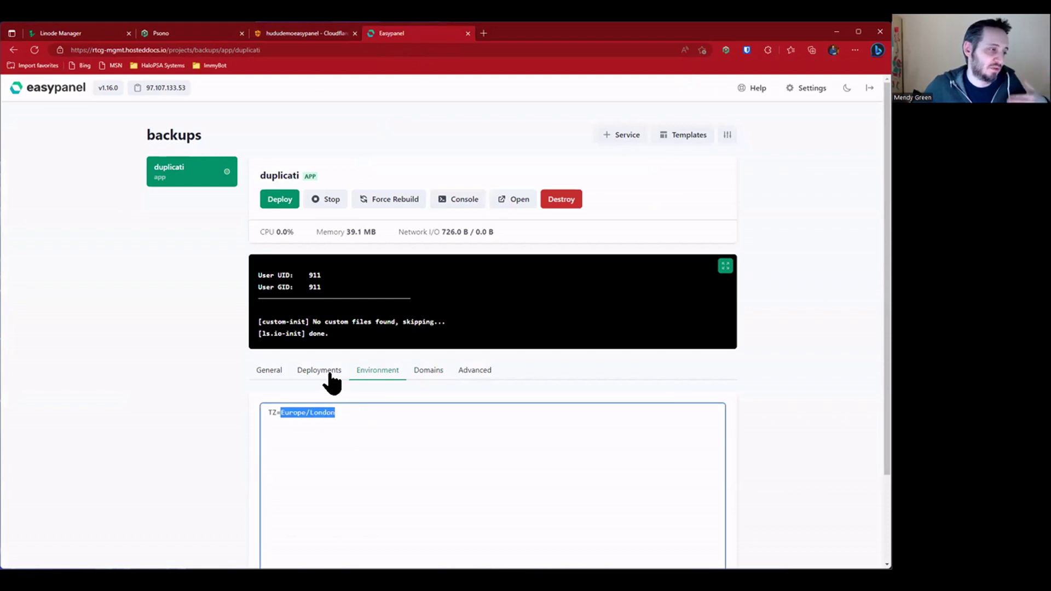
pyautogui.click(267, 377)
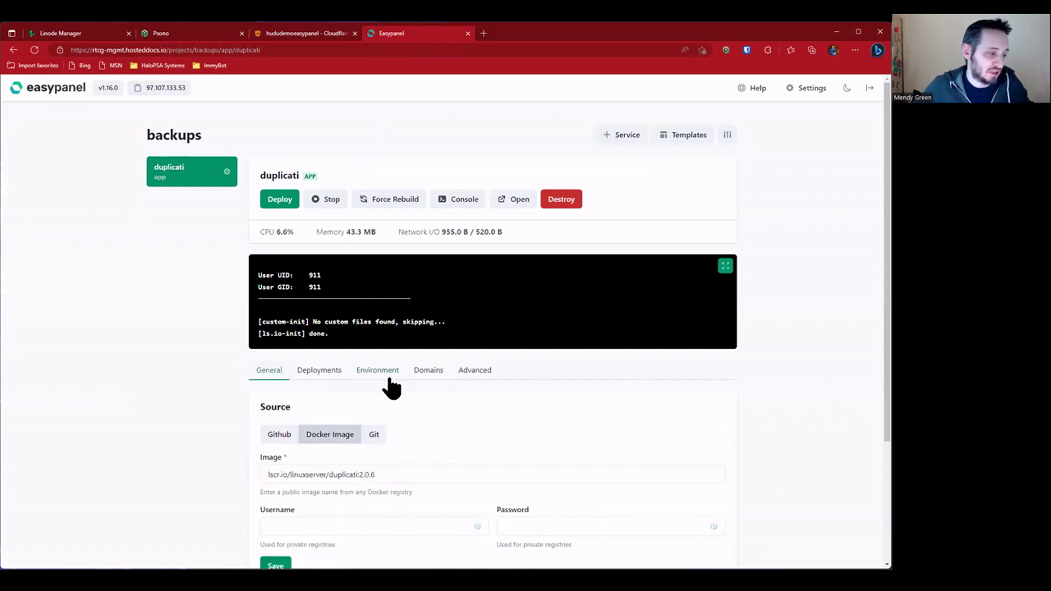
# - Read the Duplicati template's description and close the form without creating anything
pyautogui.scroll(-1, 515, 308)
pyautogui.scroll(1, 602, 252)
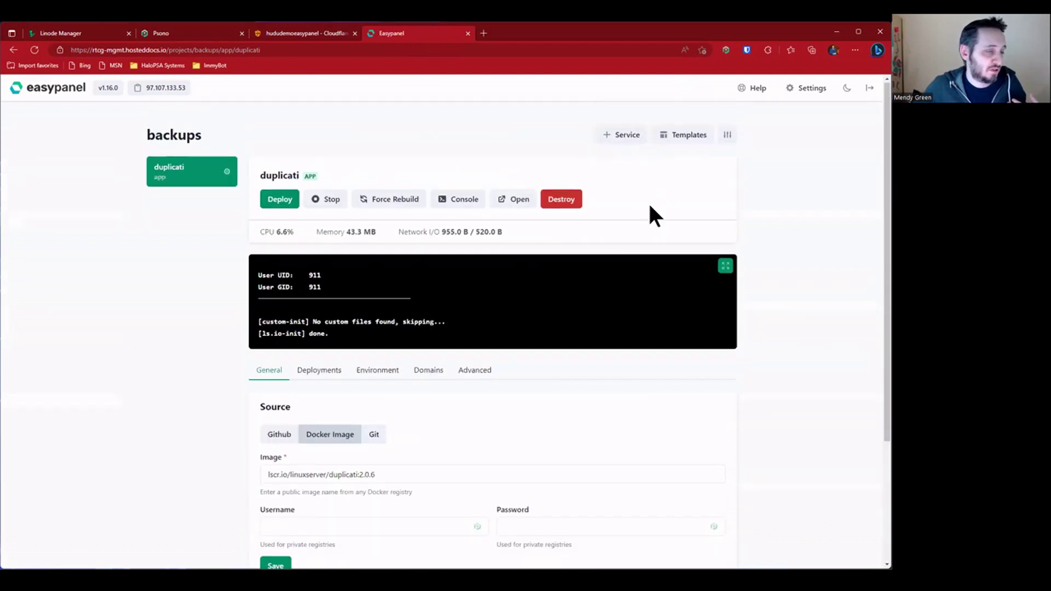
pyautogui.scroll(-5, 606, 325)
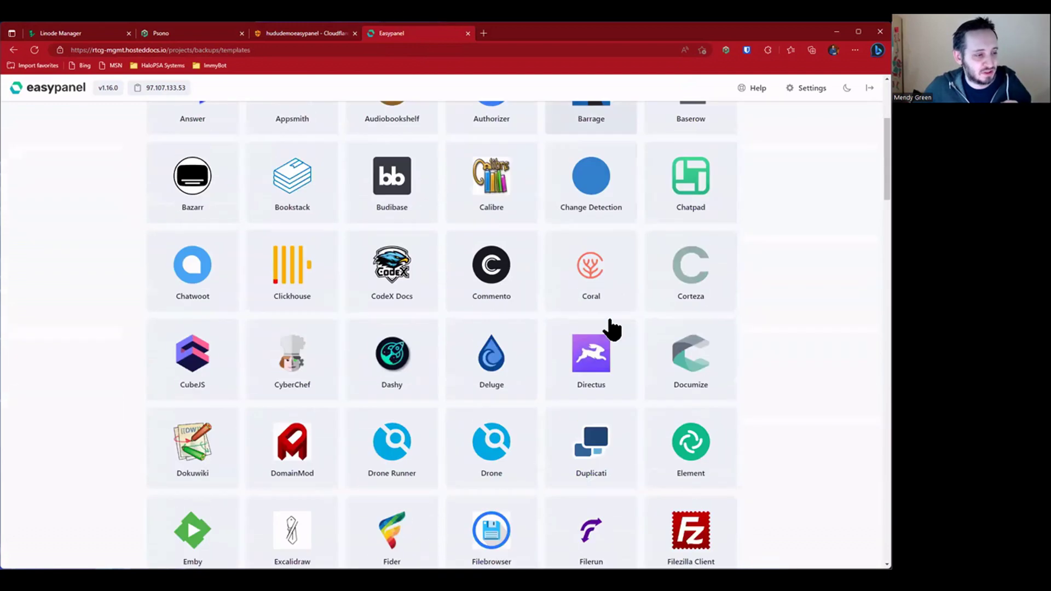
pyautogui.click(597, 293)
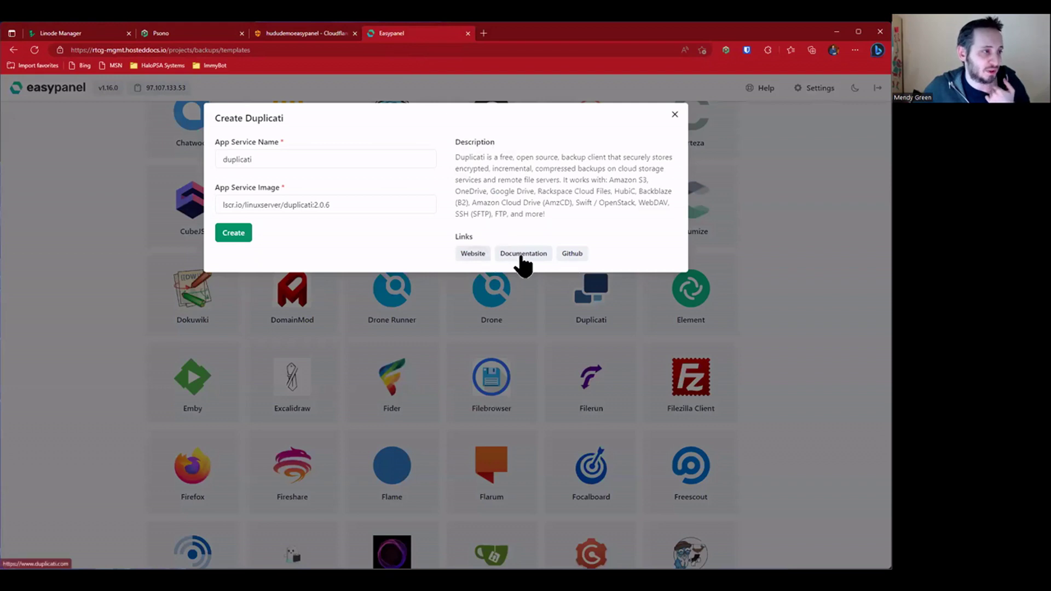
pyautogui.moveTo(455, 157); pyautogui.dragTo(628, 210)
pyautogui.moveTo(513, 157); pyautogui.dragTo(603, 204)
pyautogui.click(627, 170)
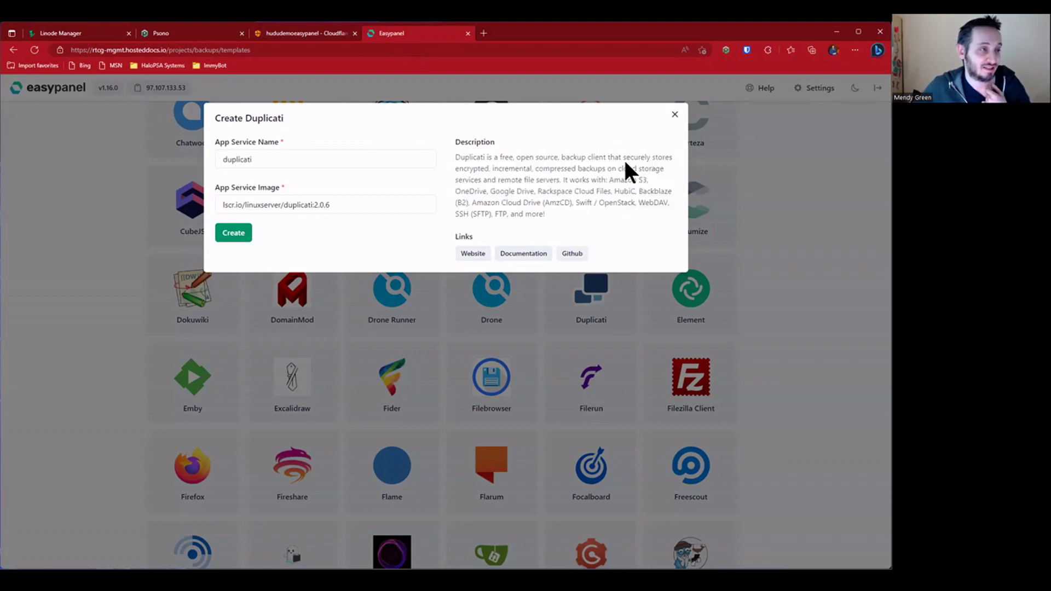
pyautogui.click(674, 116)
pyautogui.scroll(7, 537, 251)
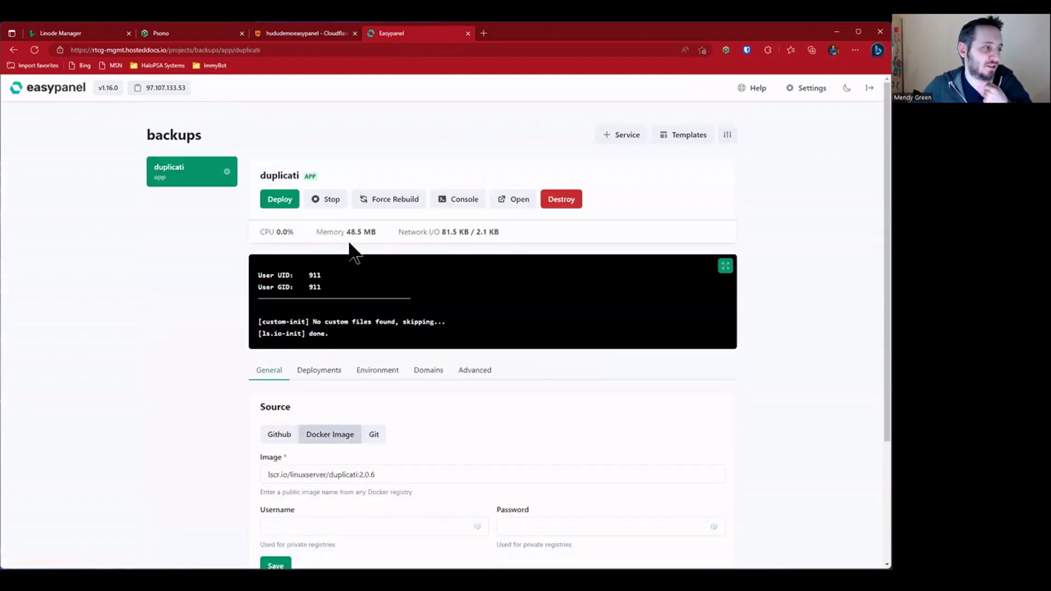
# - Add a bind mount from hudu2's uploads volume to /host/hudu_attachments
pyautogui.click(475, 373)
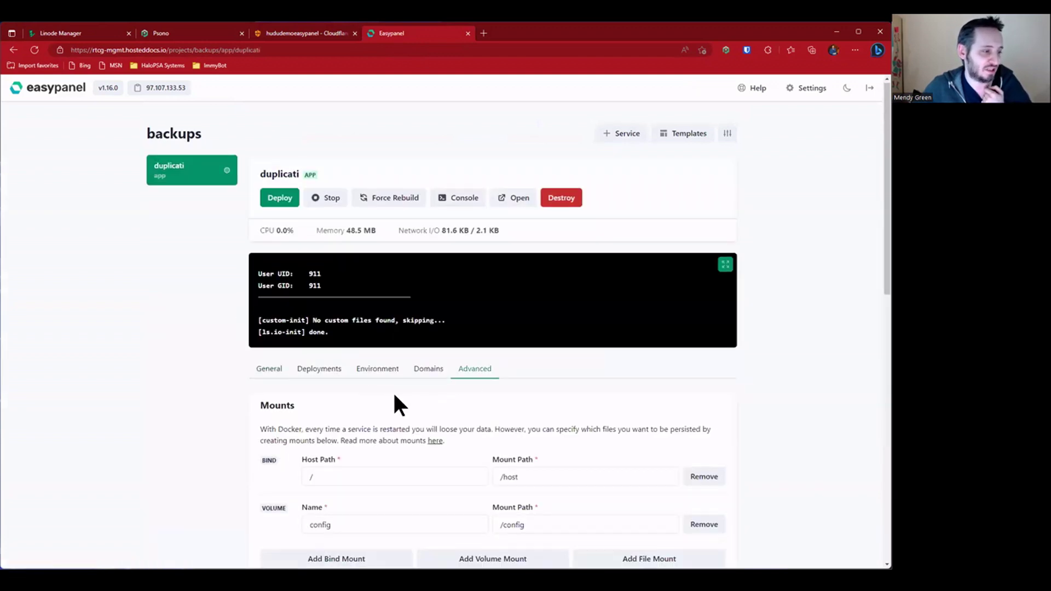
pyautogui.scroll(-3, 466, 361)
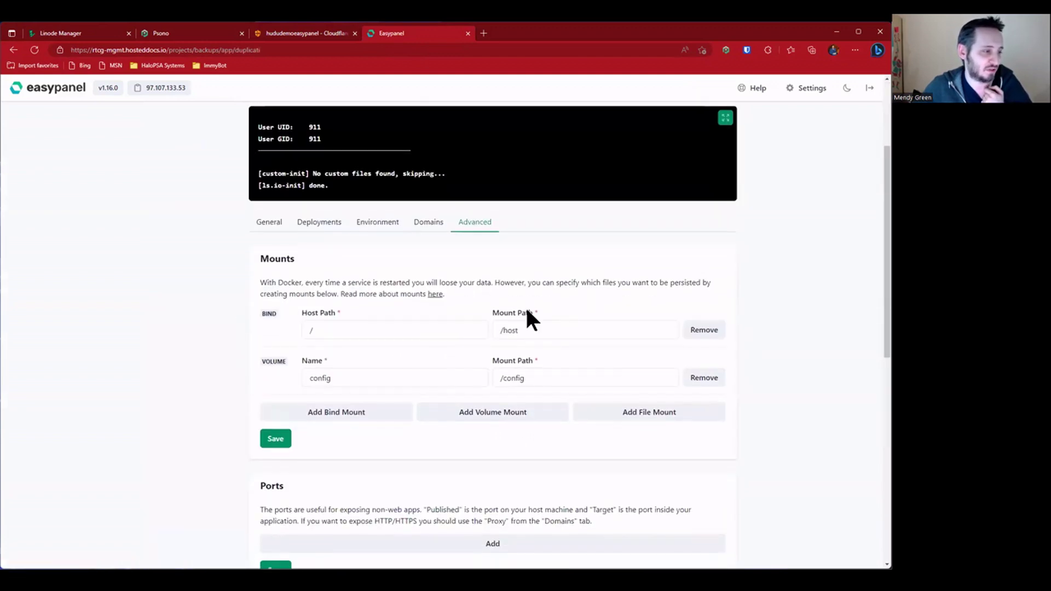
pyautogui.click(380, 412)
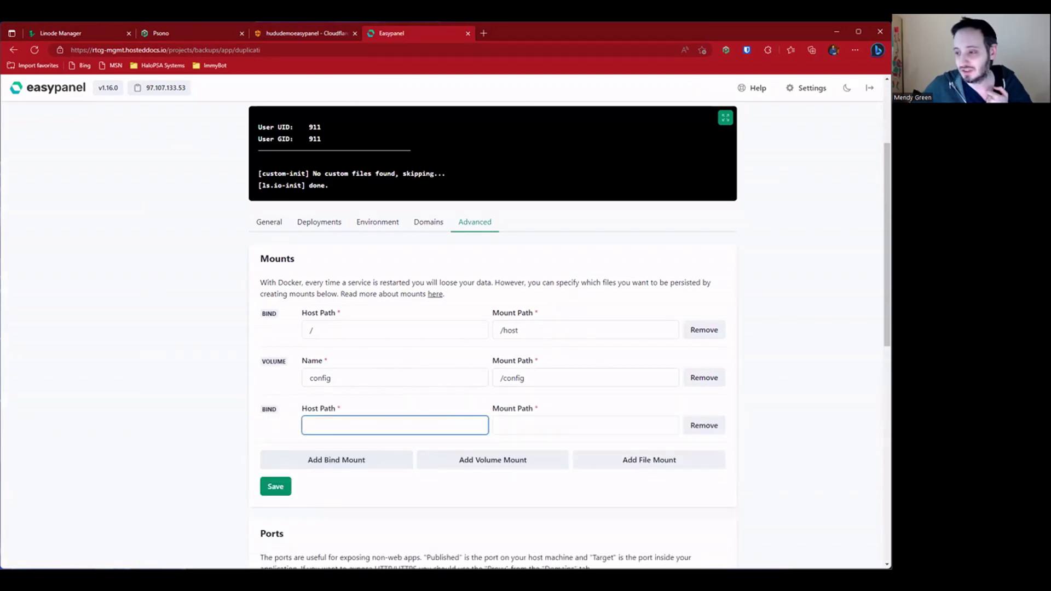
pyautogui.hotkey('alt', 'Tab')
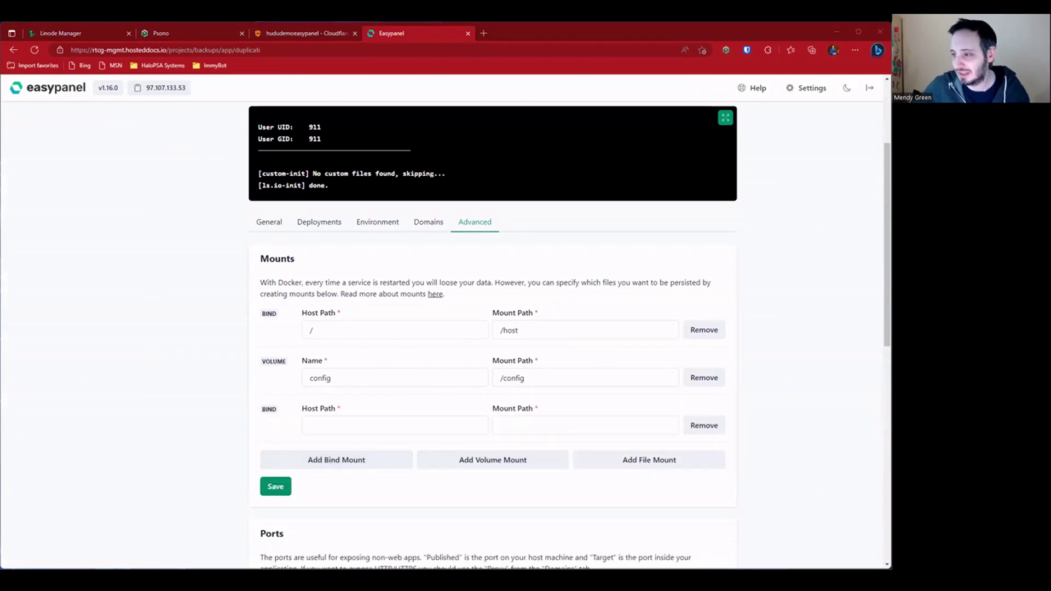
pyautogui.click(379, 432)
pyautogui.write('/etc/easypanel/projects/hudu2/app/volumes/uploads')
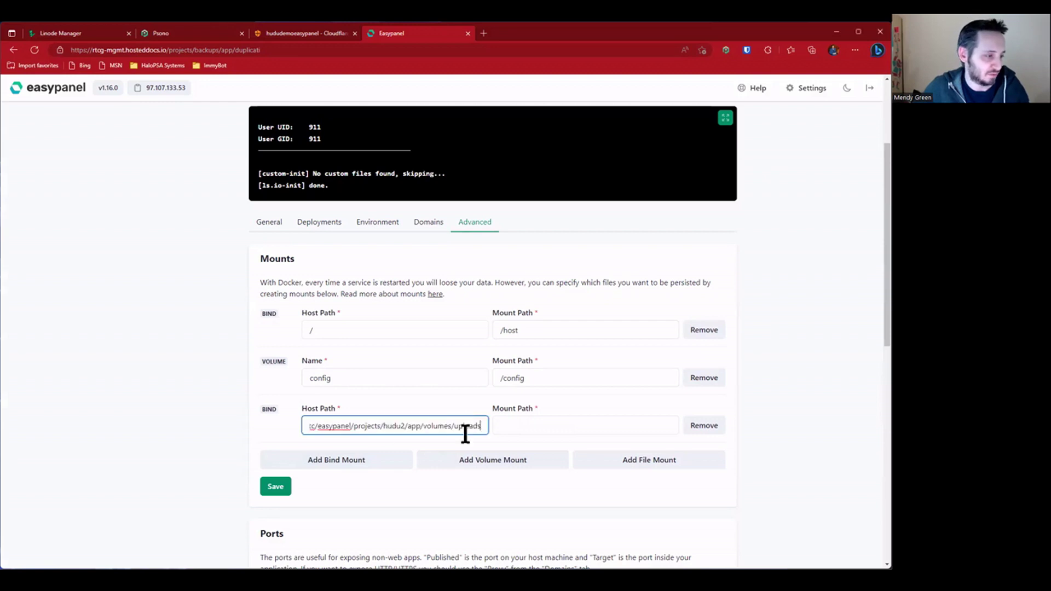
pyautogui.click(540, 429)
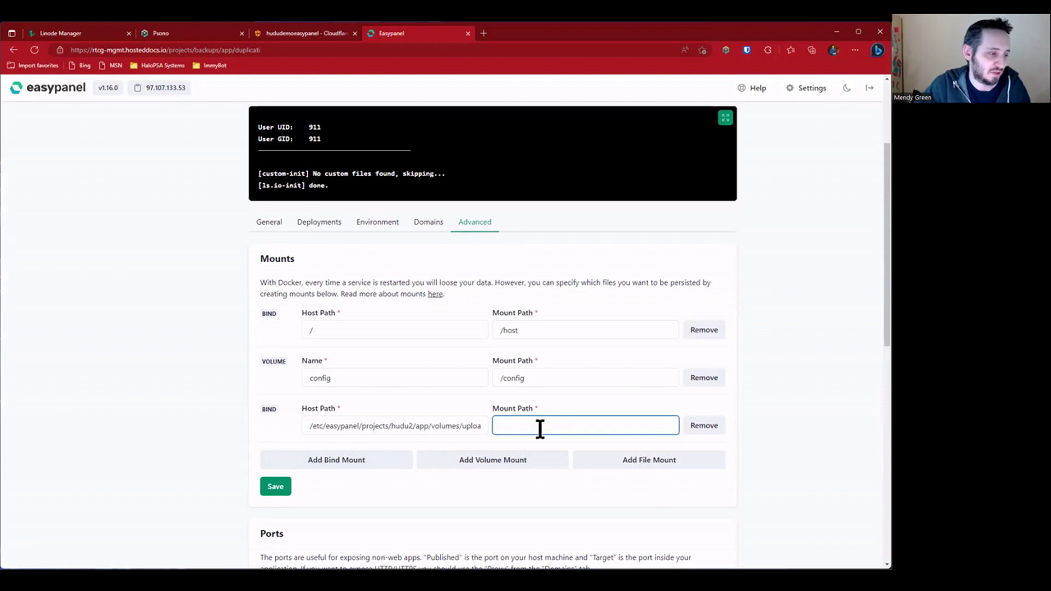
pyautogui.write('/')
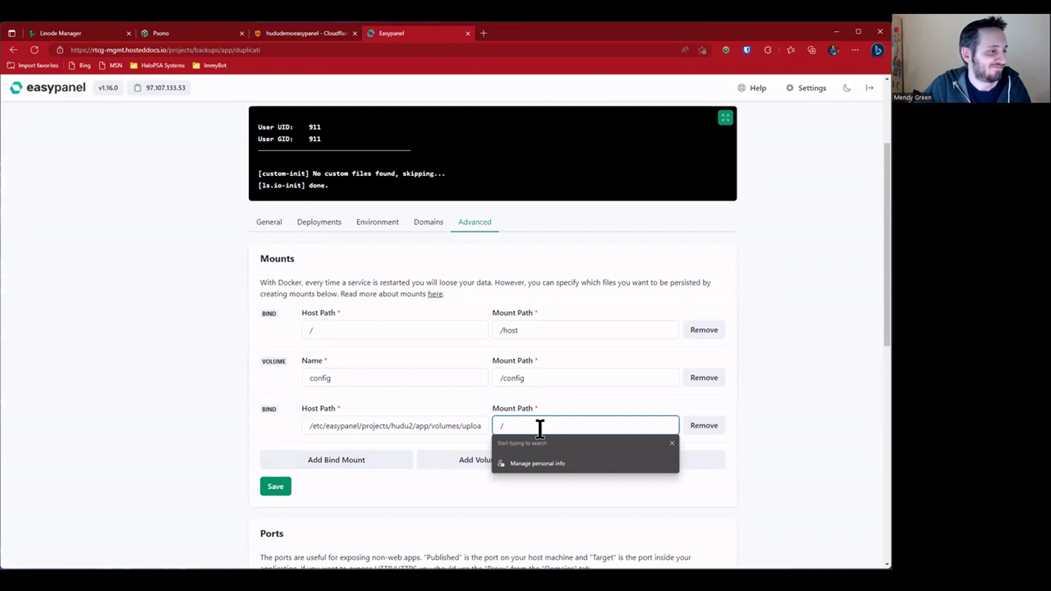
pyautogui.write('host-')
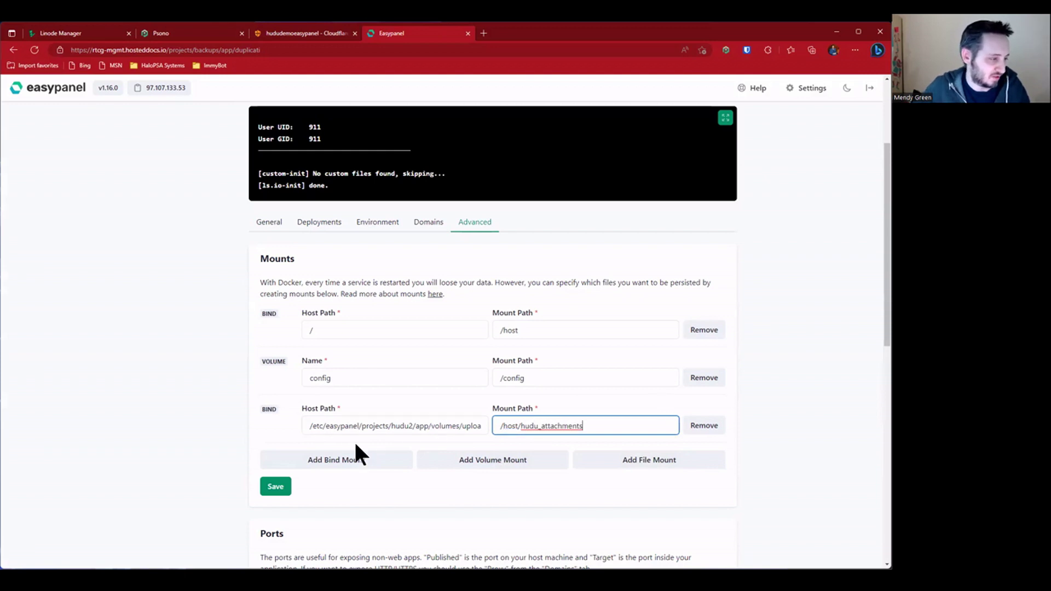
# - Add a second hudu2 volume bind mount at /host/hudu_images and save the mounts
pyautogui.click(371, 462)
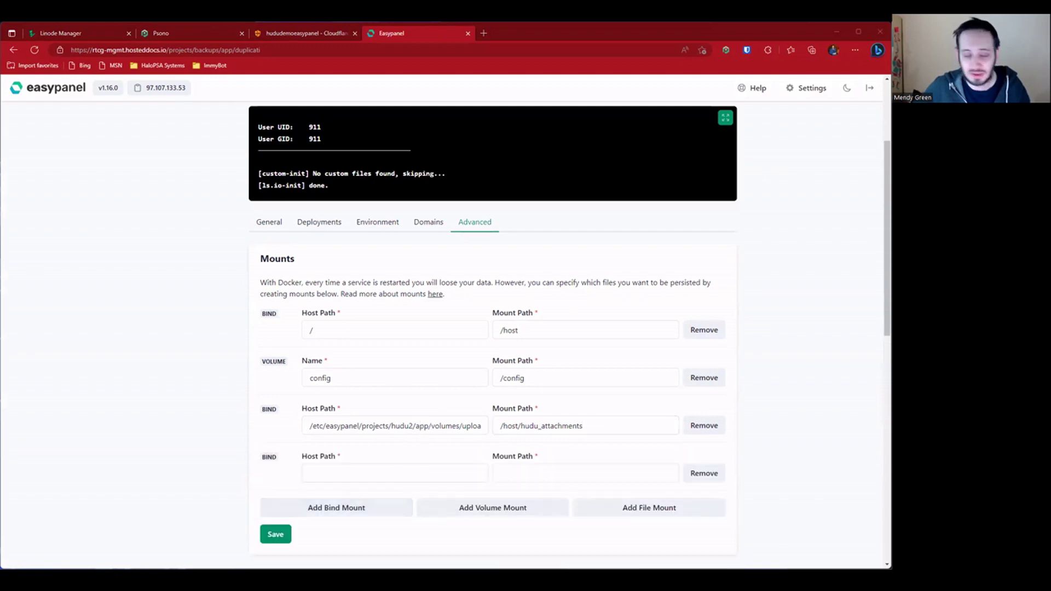
pyautogui.click(430, 471)
pyautogui.write('/etc/easypanel/projects/hudu2/app/volumes/public_uploads')
pyautogui.click(568, 474)
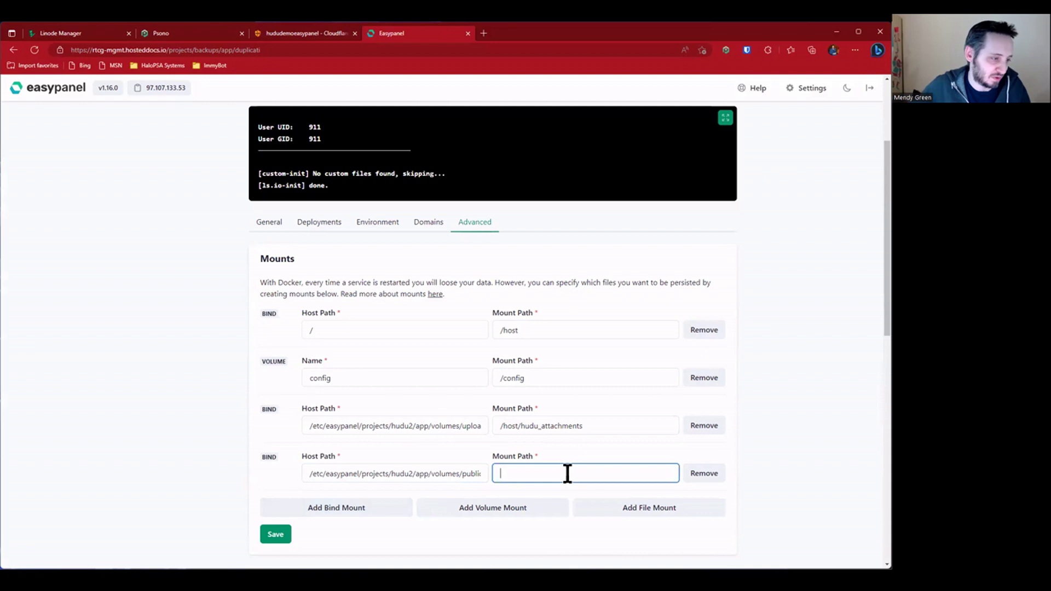
pyautogui.write('/host/hudu_images')
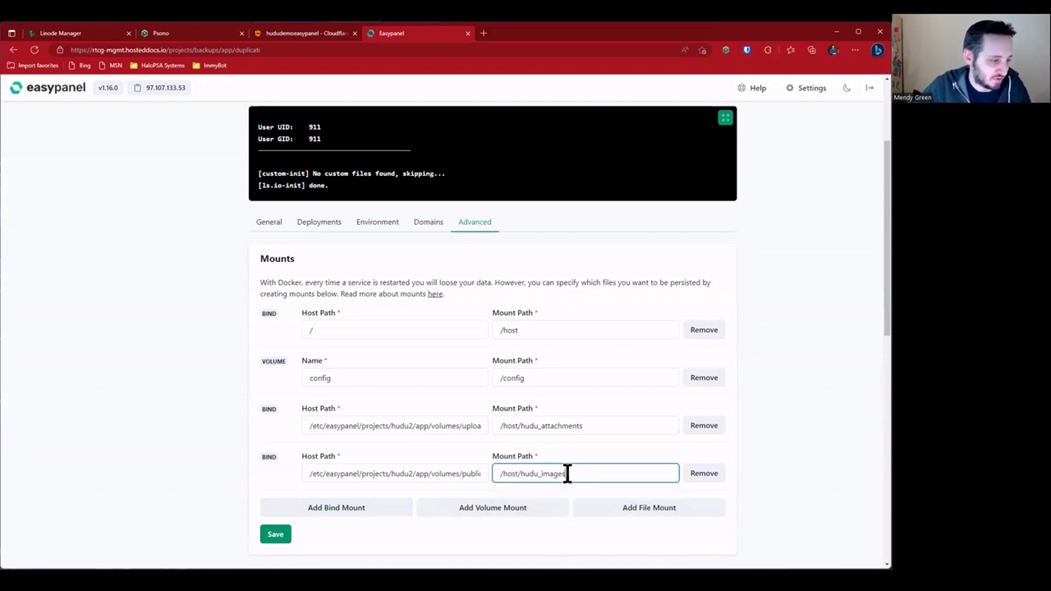
pyautogui.click(270, 536)
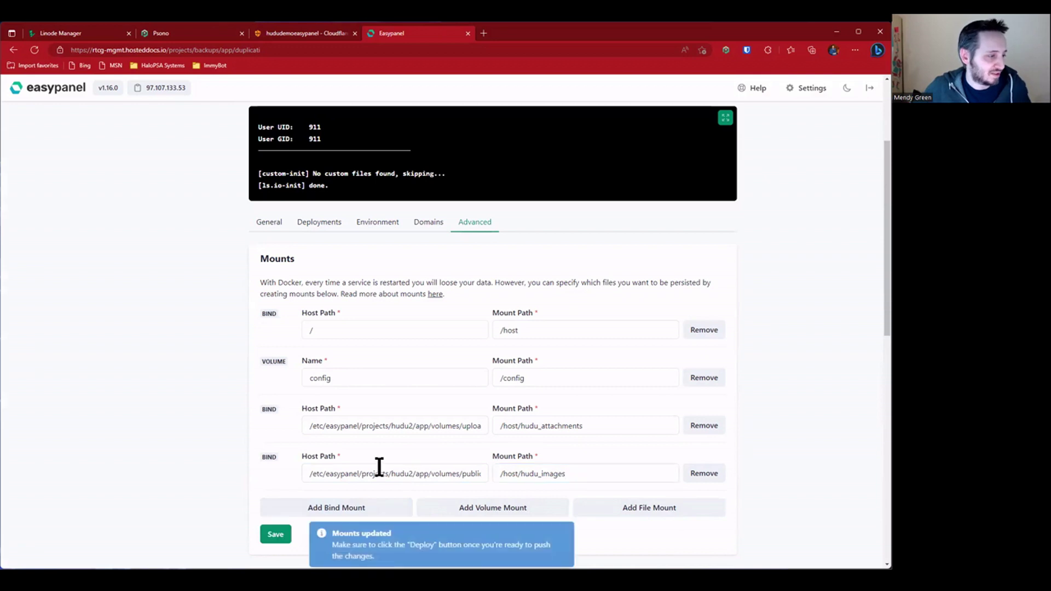
pyautogui.scroll(1, 486, 421)
pyautogui.scroll(2, 486, 421)
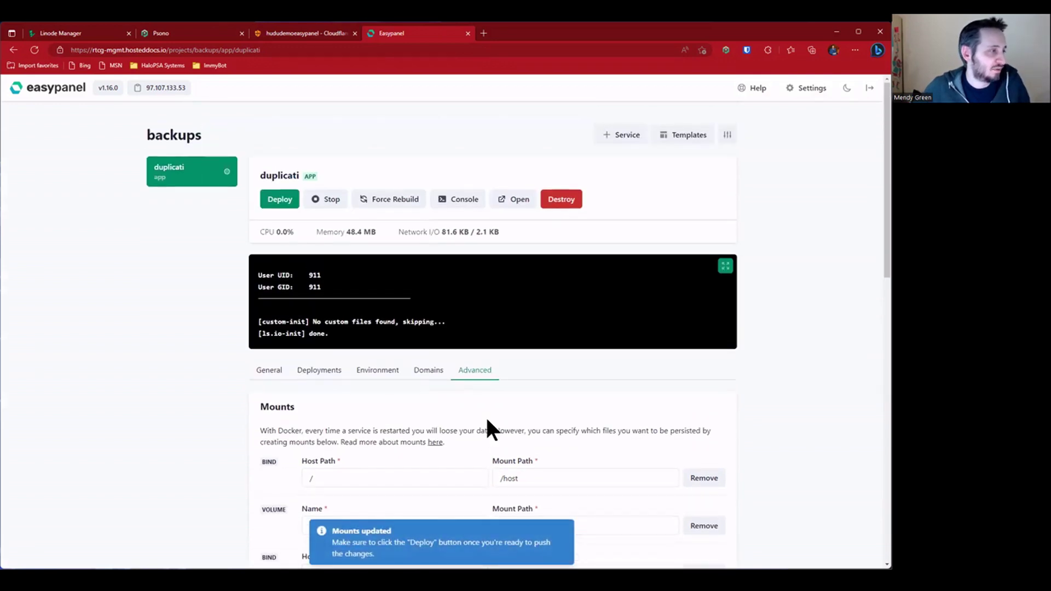
# - Deploy the duplicati app, then re-check both host paths and the /host/hudu_attachments and /host/hudu_images mount paths
pyautogui.click(284, 203)
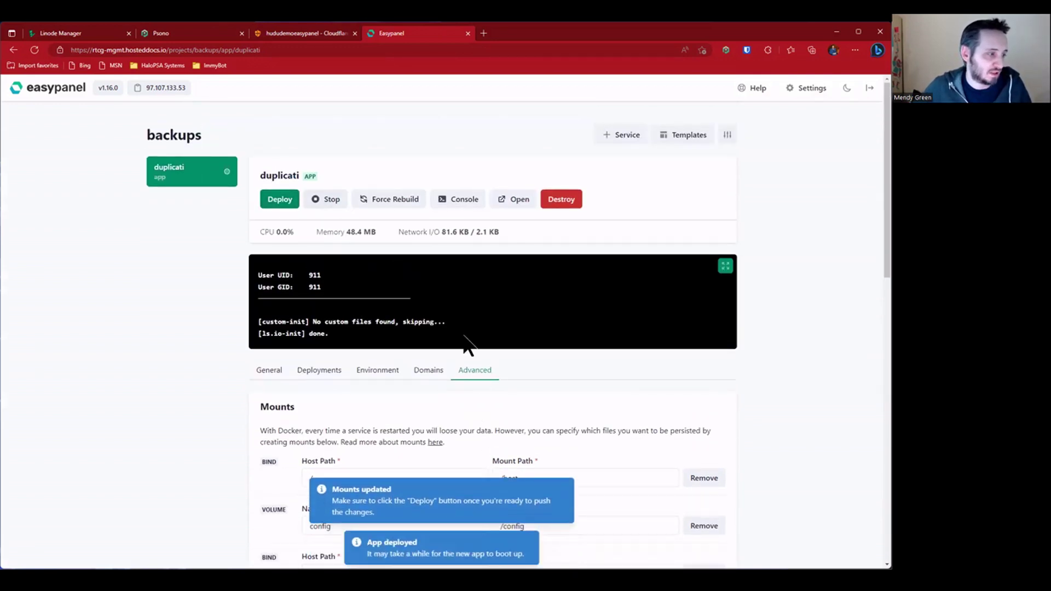
pyautogui.scroll(-4, 459, 394)
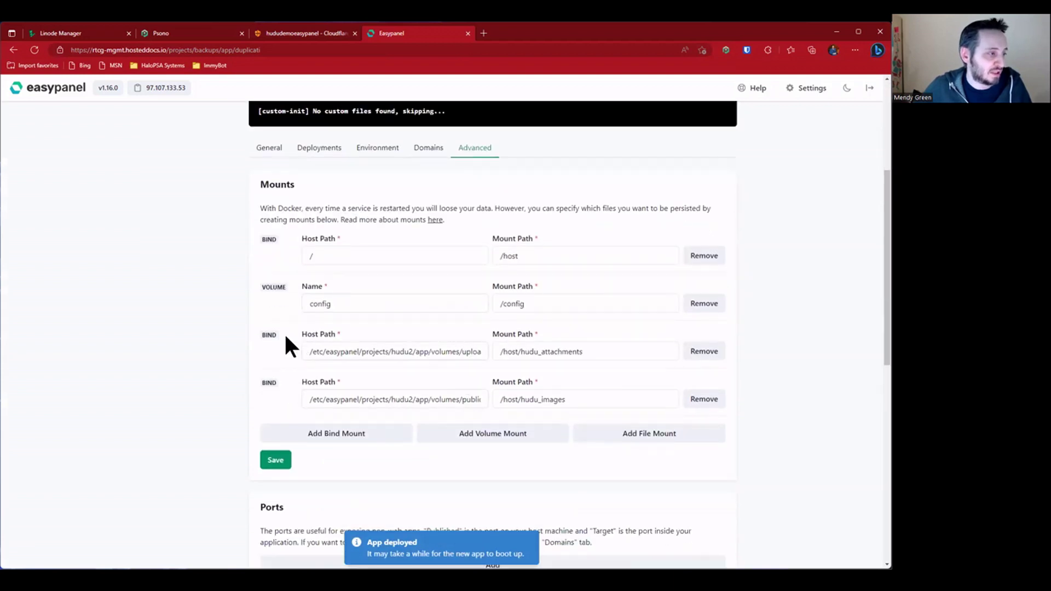
pyautogui.moveTo(316, 352); pyautogui.dragTo(483, 351)
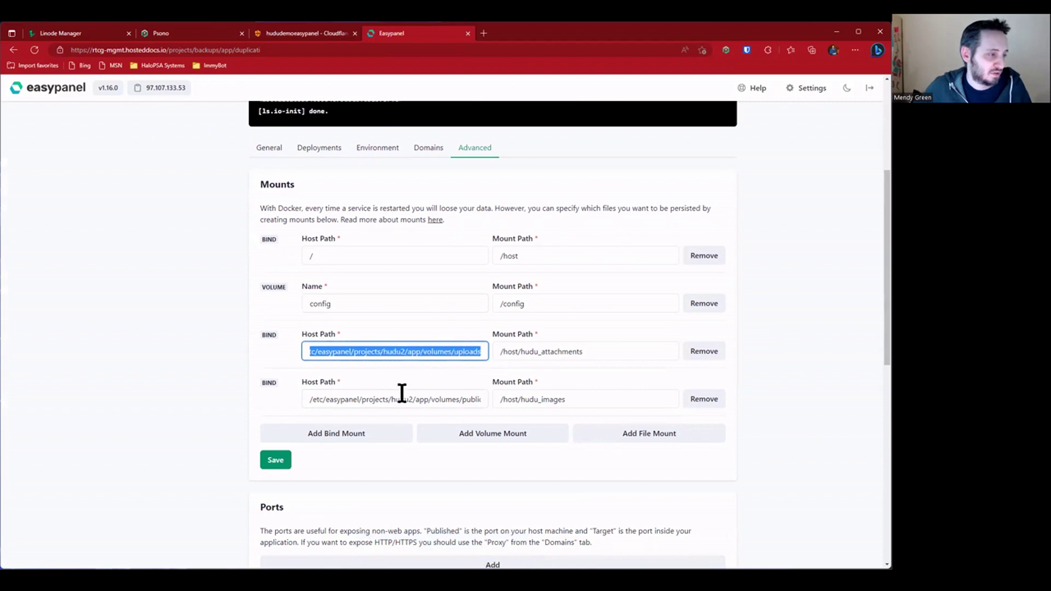
pyautogui.moveTo(375, 399); pyautogui.dragTo(455, 399)
pyautogui.moveTo(512, 352); pyautogui.dragTo(518, 362)
pyautogui.moveTo(567, 400); pyautogui.dragTo(516, 399)
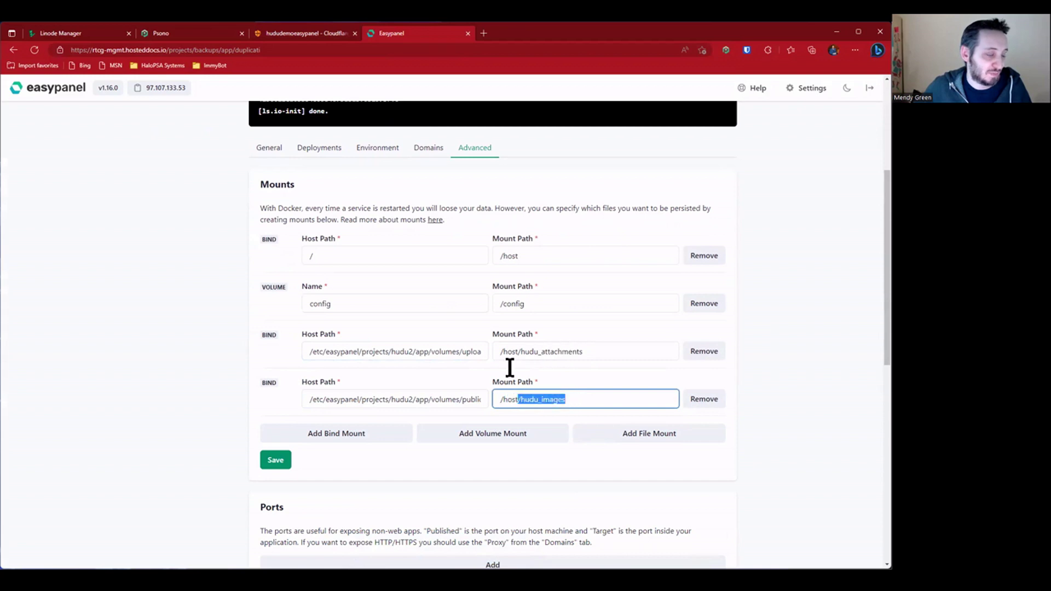
pyautogui.moveTo(501, 352); pyautogui.dragTo(581, 350)
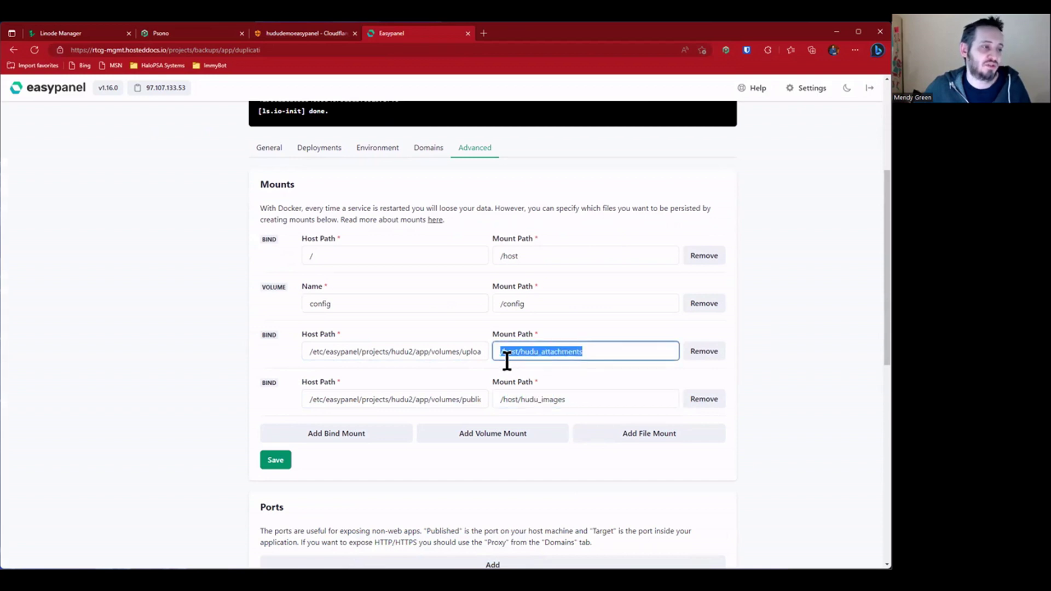
pyautogui.moveTo(521, 399); pyautogui.dragTo(586, 399)
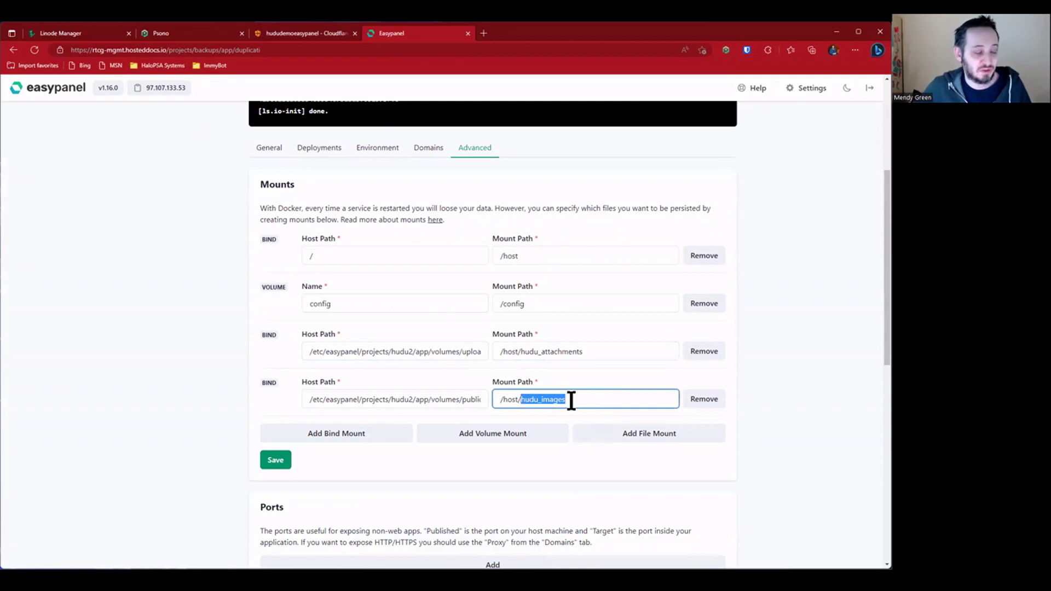
pyautogui.scroll(3, 563, 369)
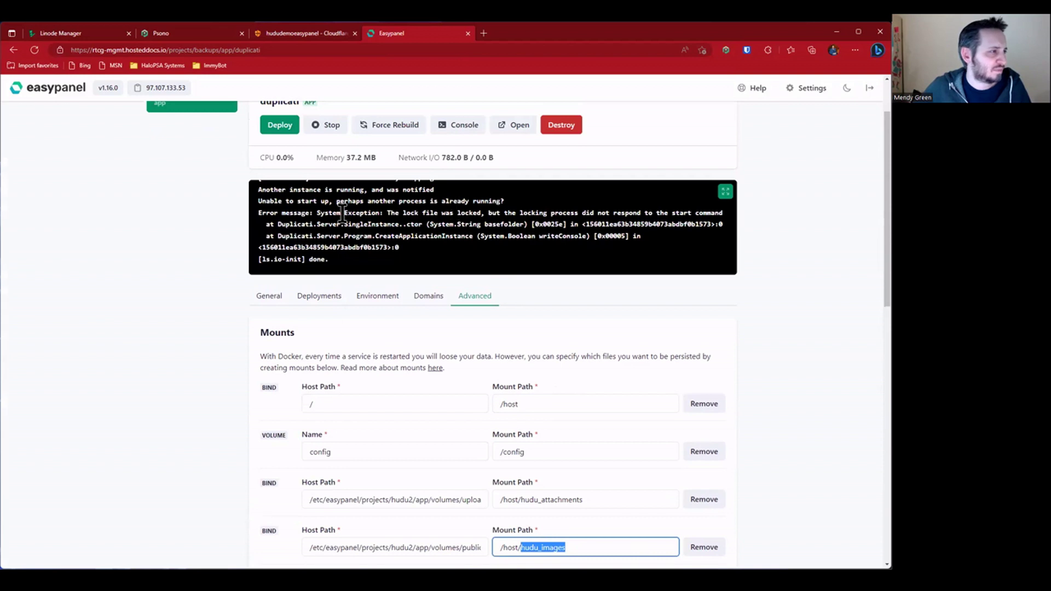
pyautogui.scroll(2, 386, 222)
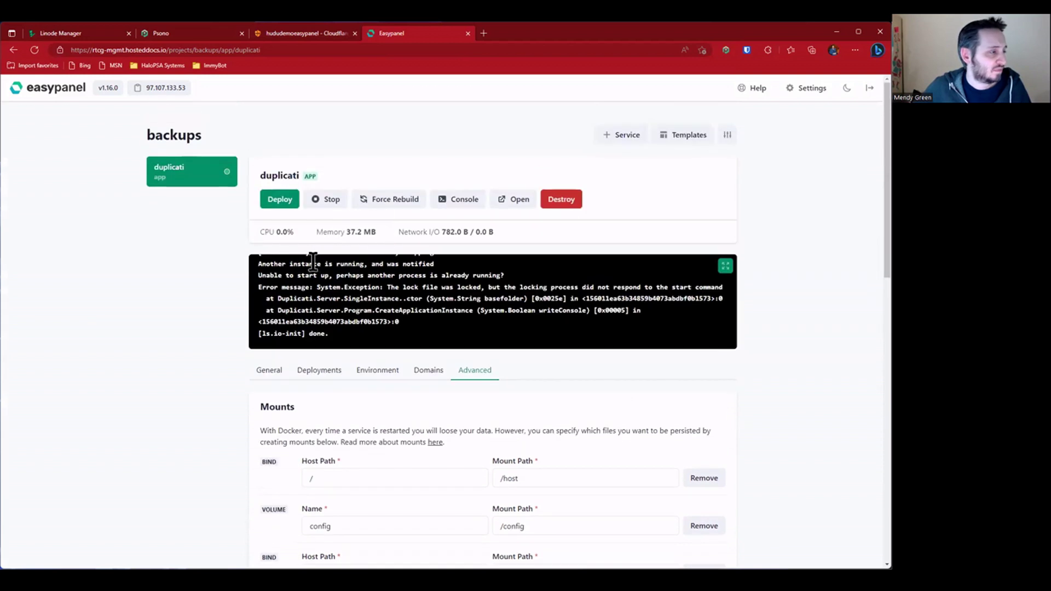
pyautogui.scroll(-3, 338, 255)
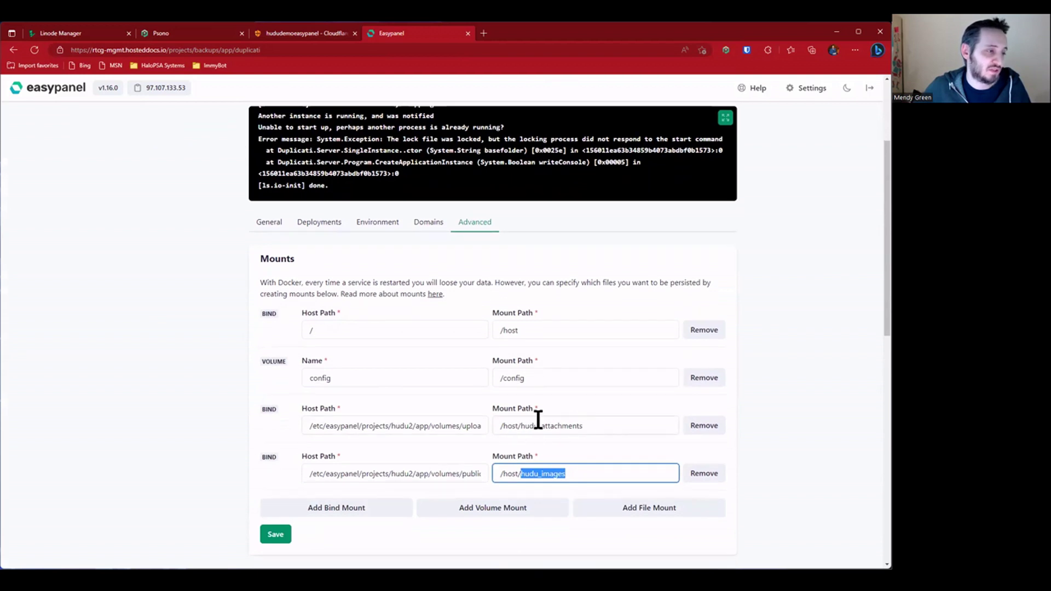
pyautogui.scroll(3, 533, 405)
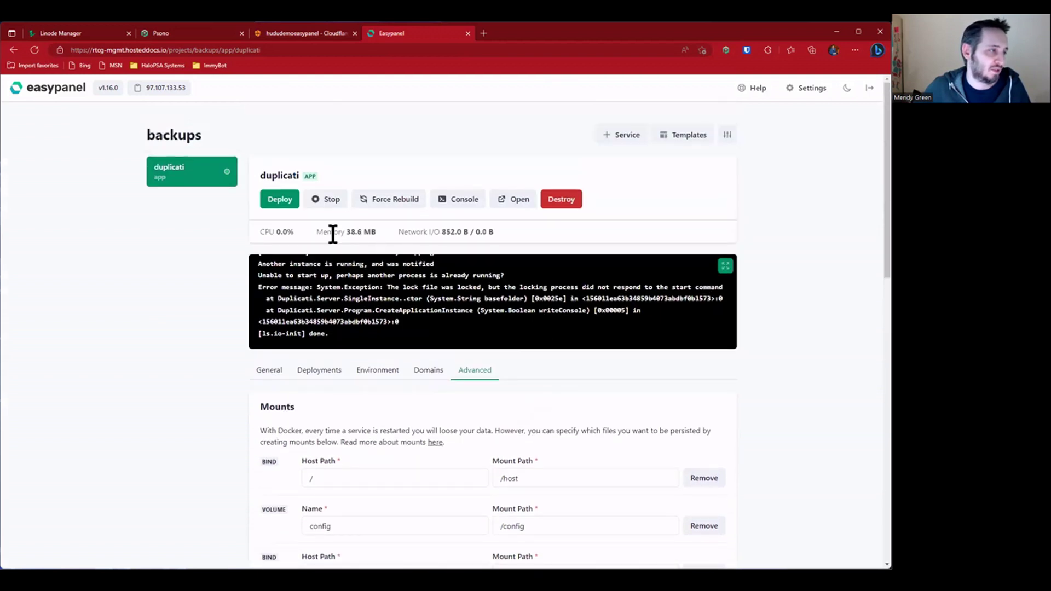
# - Open a bash console in the duplicati container and list the contents of /host
pyautogui.click(471, 199)
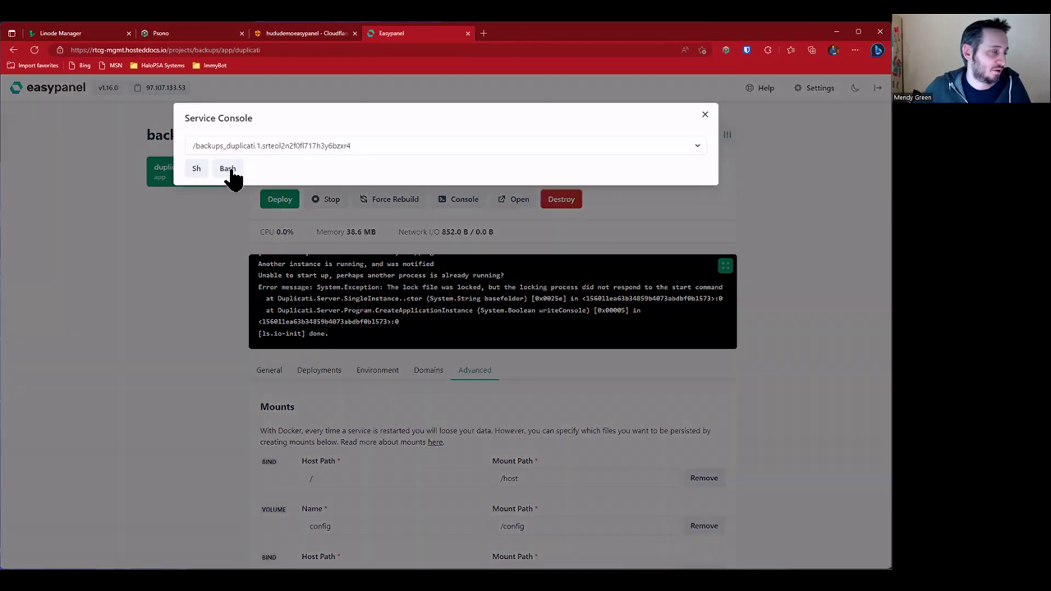
pyautogui.click(228, 170)
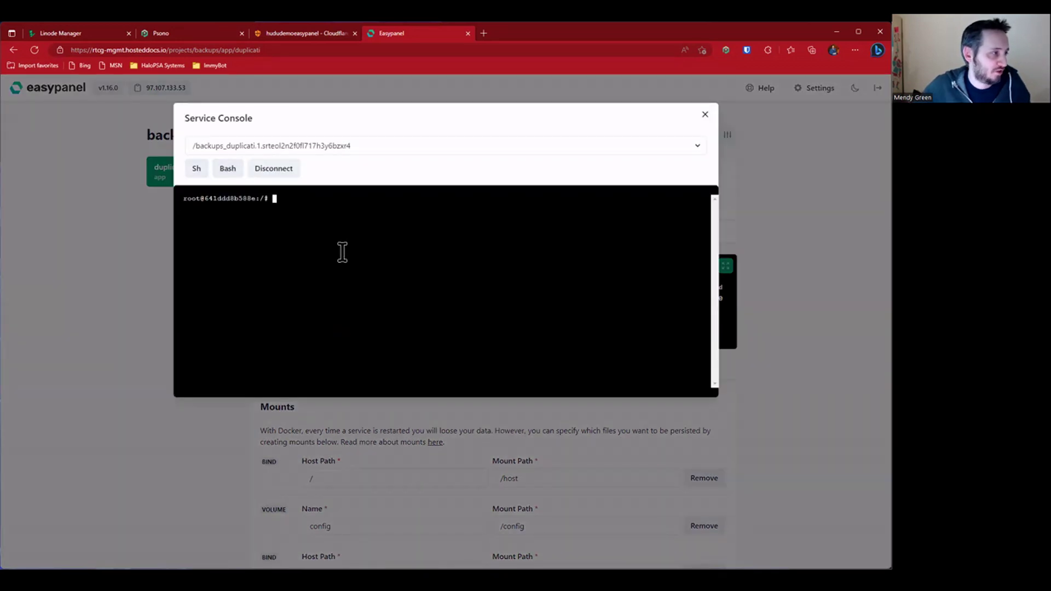
pyautogui.write('ls')
pyautogui.press('Return')
pyautogui.write('pwd')
pyautogui.press('Return')
pyautogui.write('cd ')
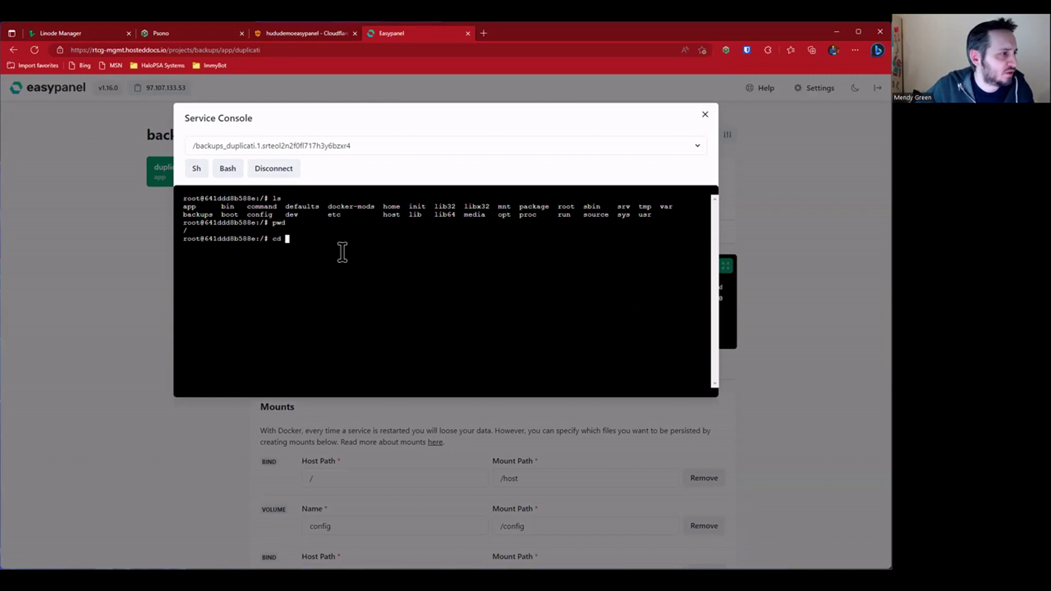
pyautogui.write('/ho')
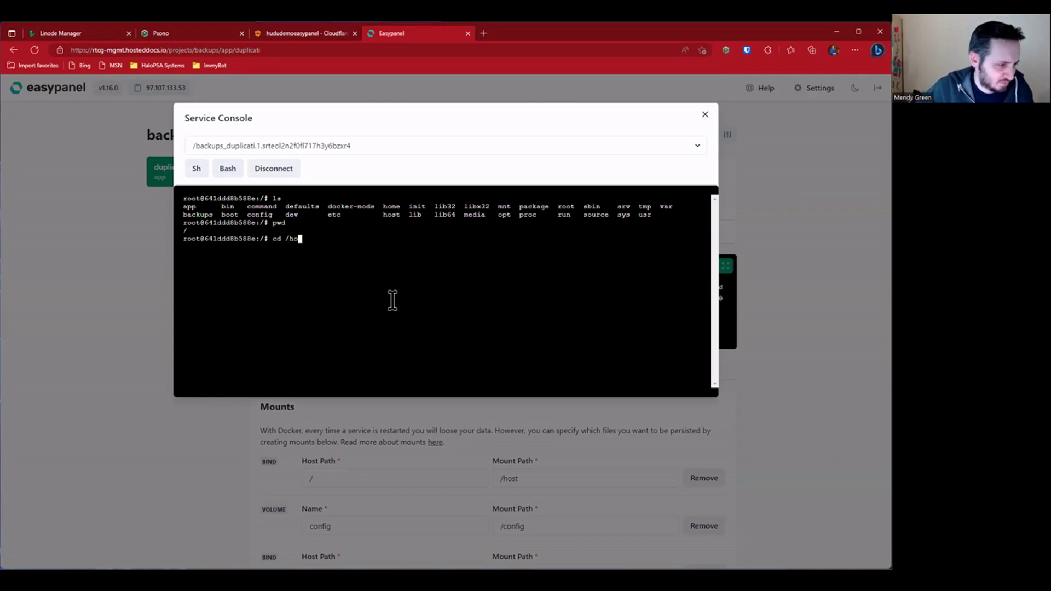
pyautogui.write('st')
pyautogui.press('Return')
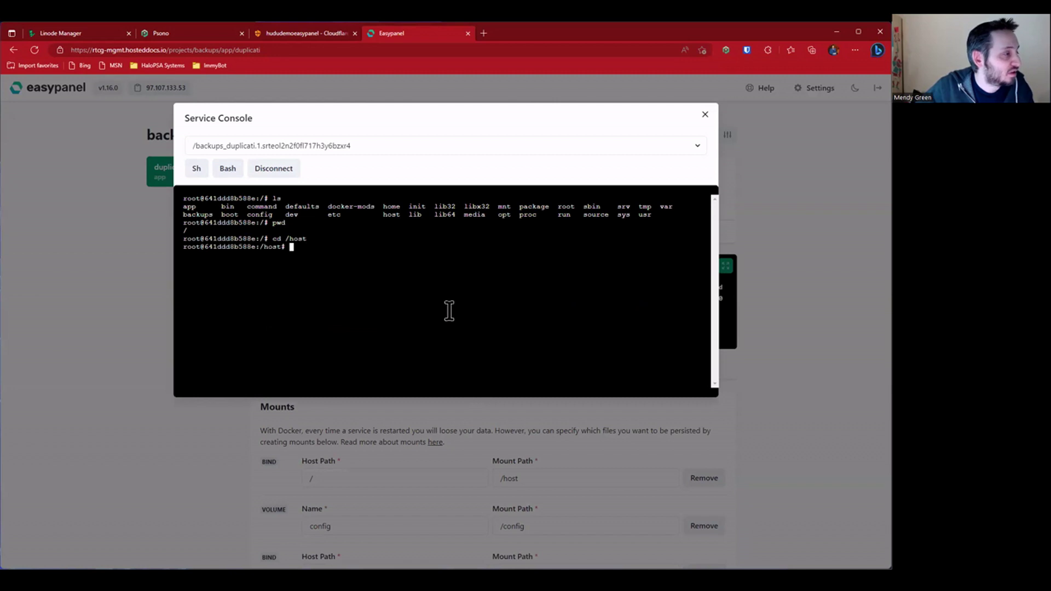
pyautogui.write('ls')
pyautogui.press('Return')
# - List the contents of the hudu_images and hudu_attachments folders under /host
pyautogui.write('cd hud')
pyautogui.write('cd hudu_i')
pyautogui.press('Tab')
pyautogui.press('Return')
pyautogui.write('ls')
pyautogui.press('Return')
pyautogui.write('cd ..')
pyautogui.press('Return')
pyautogui.write('cd hudu_')
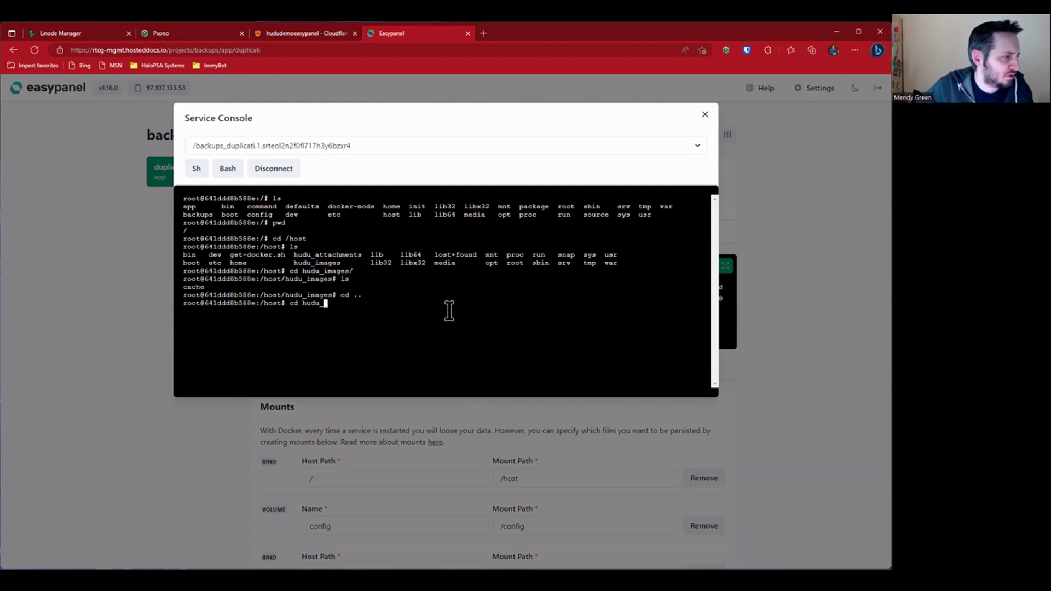
pyautogui.write('at')
pyautogui.press('Tab')
pyautogui.press('Return')
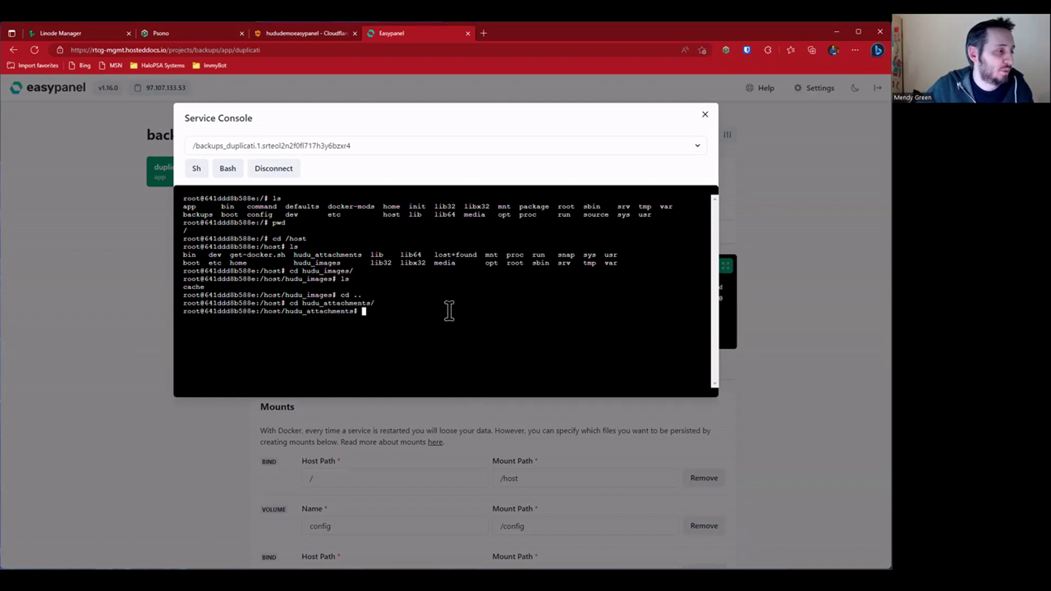
pyautogui.write('ls')
pyautogui.press('Return')
pyautogui.write('cd ..')
pyautogui.press('Return')
# - End the terminal session, close the console and go back to the projects dashboard
pyautogui.write('cd')
pyautogui.press('BackSpace')
pyautogui.press('BackSpace')
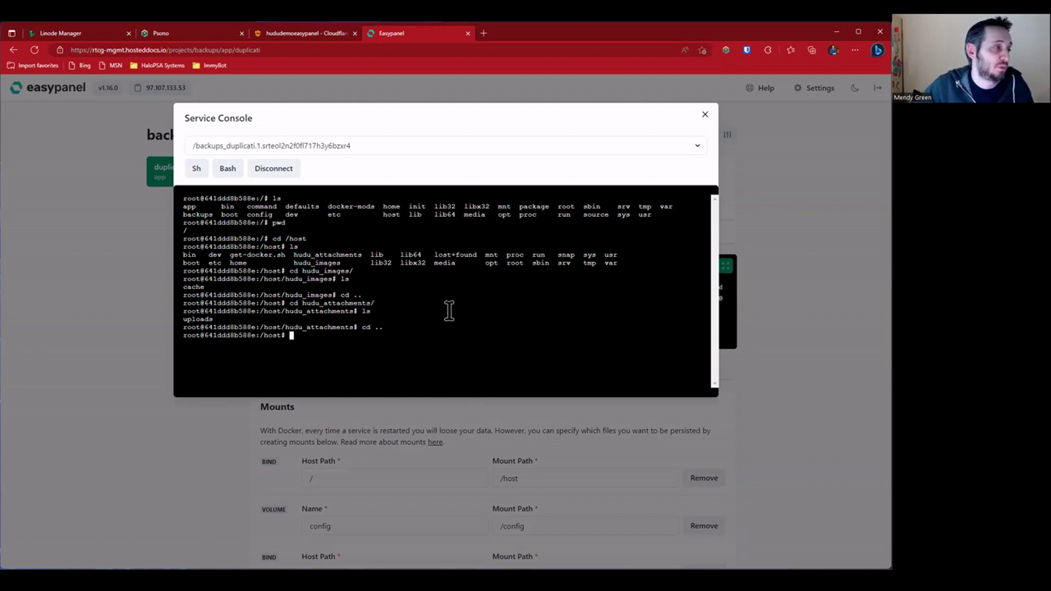
pyautogui.click(294, 173)
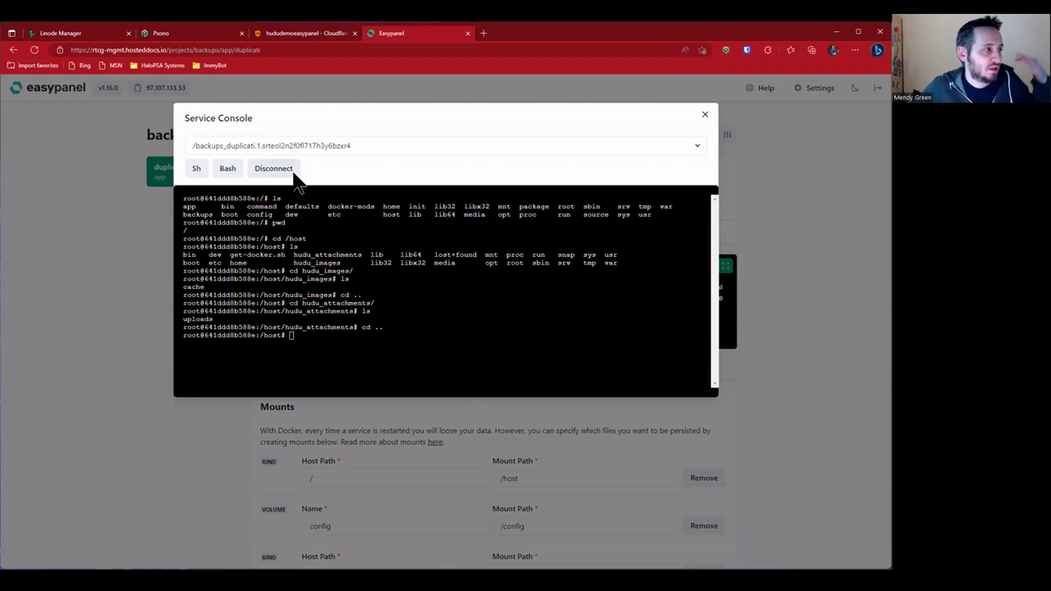
pyautogui.click(704, 114)
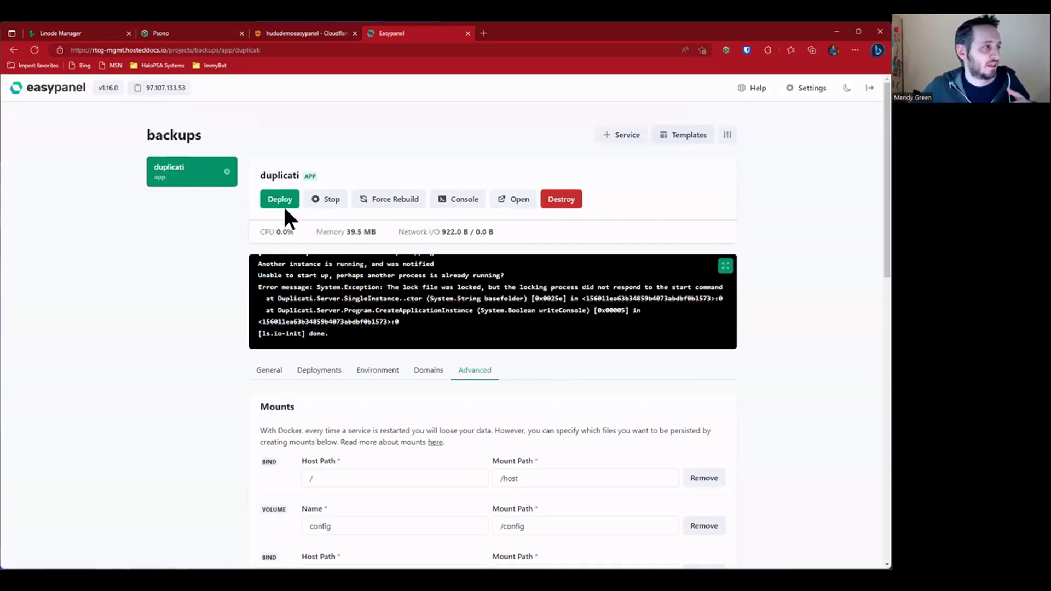
pyautogui.click(49, 86)
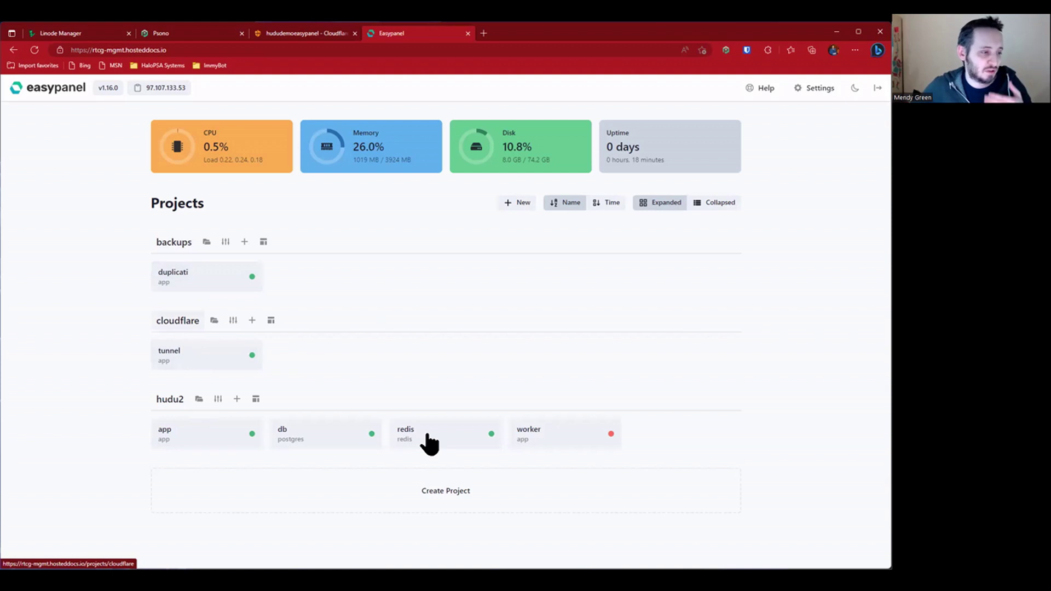
# - Open hudubackup-rtcg.hosteddocs.io from the Cloudflare Zero Trust hostname list in a new tab
pyautogui.click(296, 34)
pyautogui.click(755, 227)
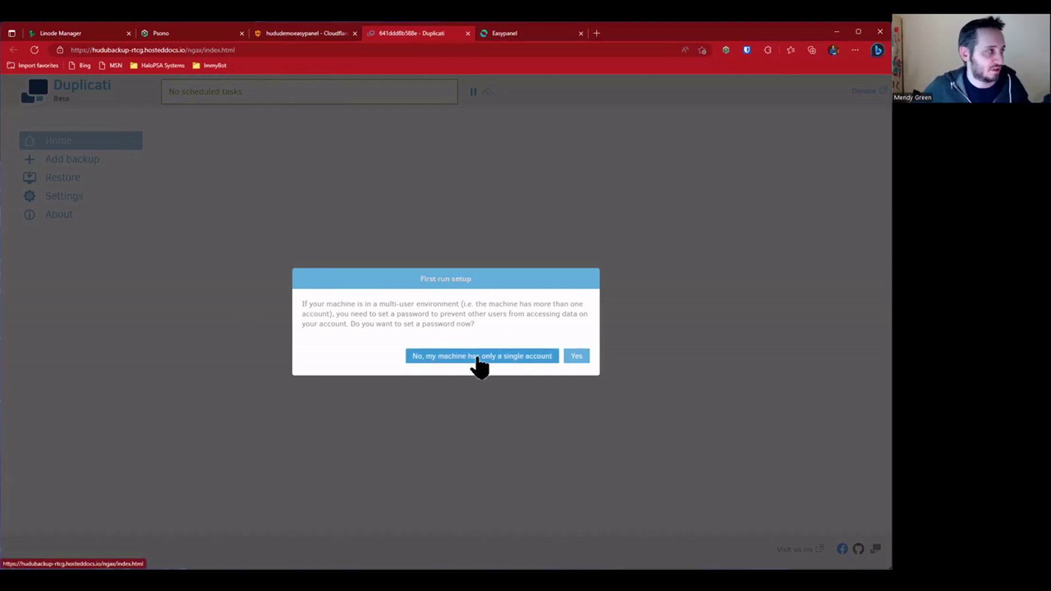
# - Accept the first-run password prompt, generate a new password and paste it into Confirm password
pyautogui.click(574, 357)
pyautogui.click(237, 204)
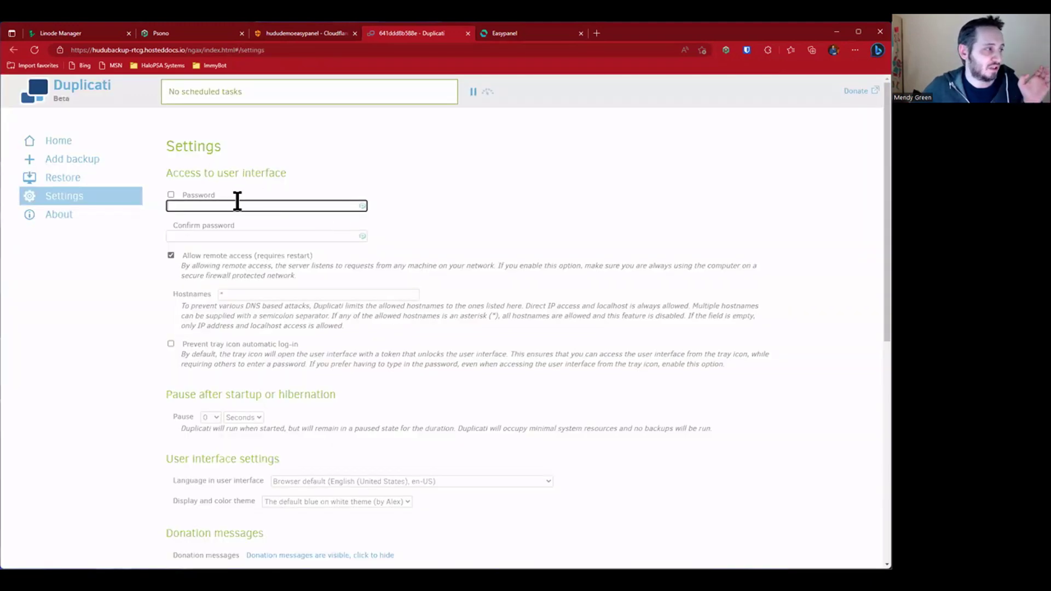
pyautogui.click(362, 207)
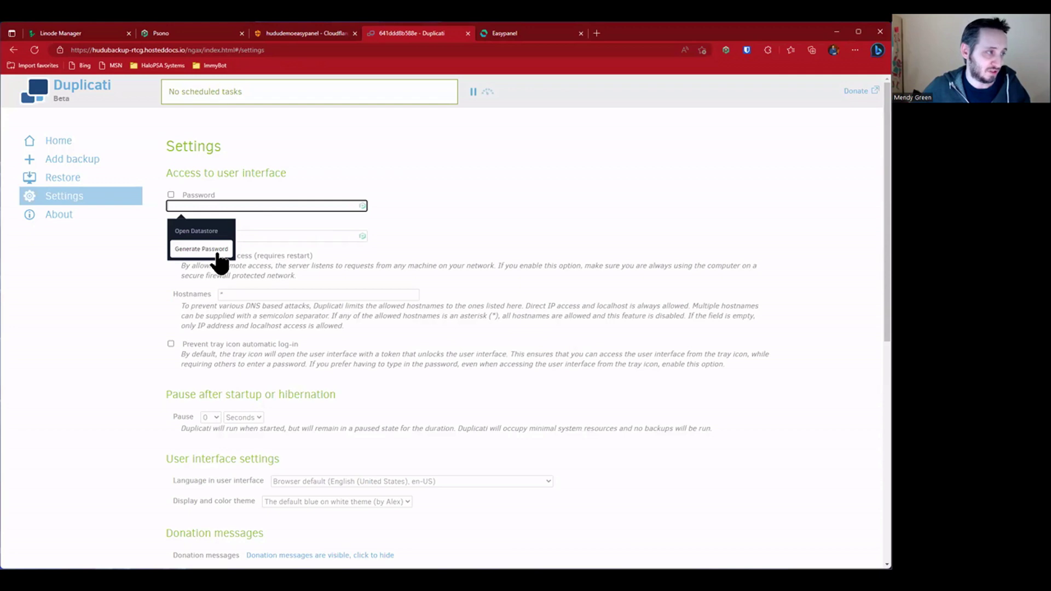
pyautogui.click(201, 249)
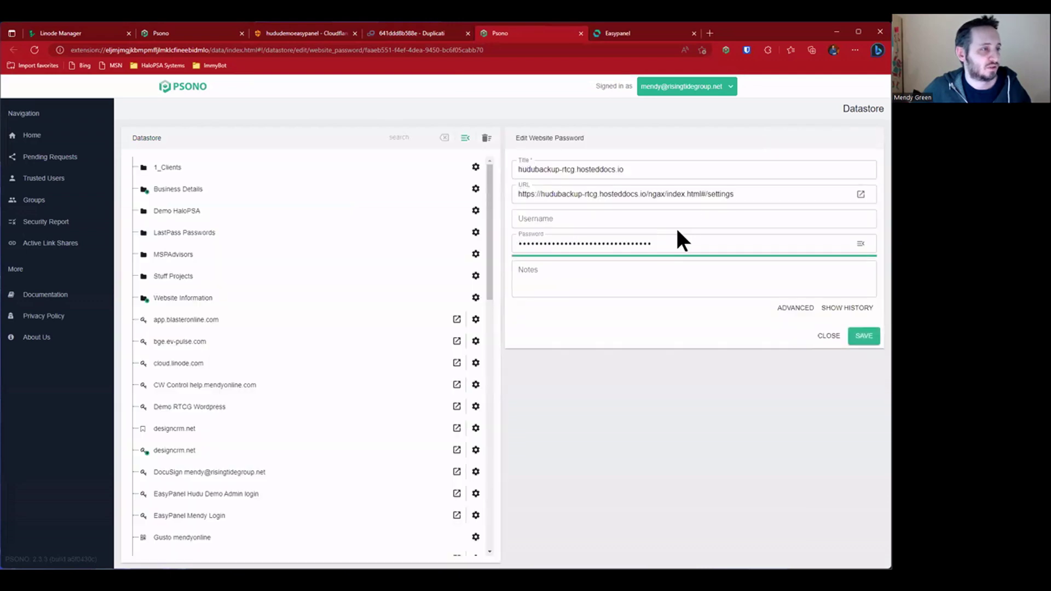
pyautogui.click(860, 244)
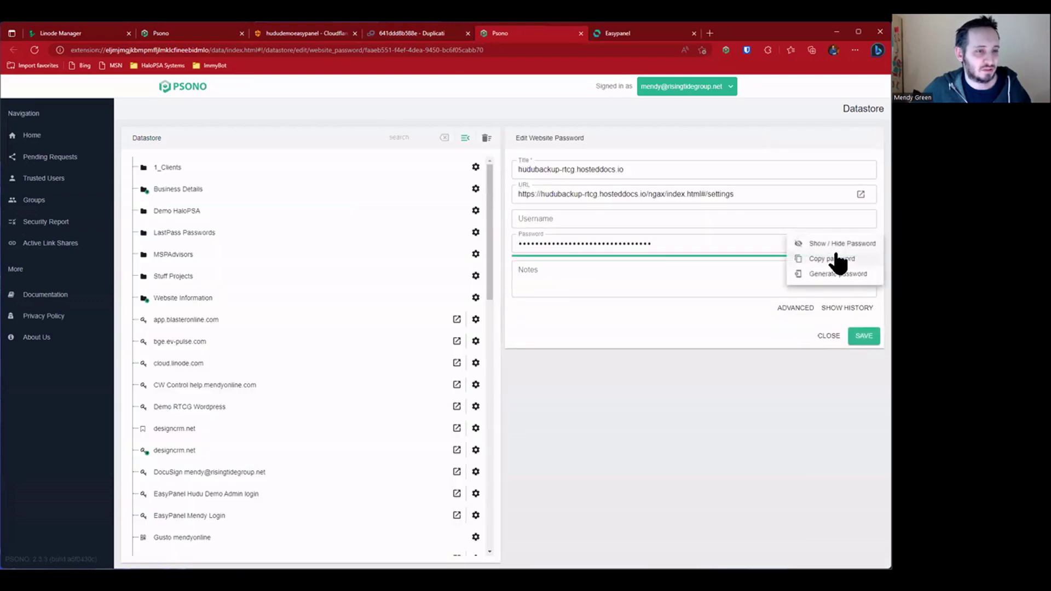
pyautogui.click(793, 263)
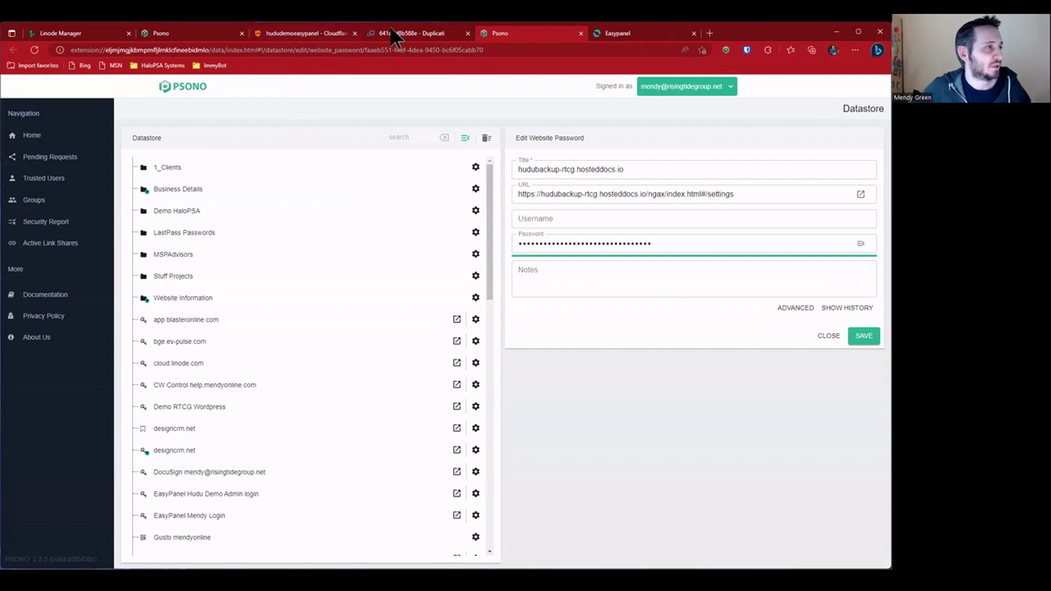
pyautogui.click(391, 33)
pyautogui.click(293, 236)
pyautogui.hotkey('ctrl', 'v')
# - Turn on password protection for the web interface and save the settings
pyautogui.click(171, 195)
pyautogui.click(300, 206)
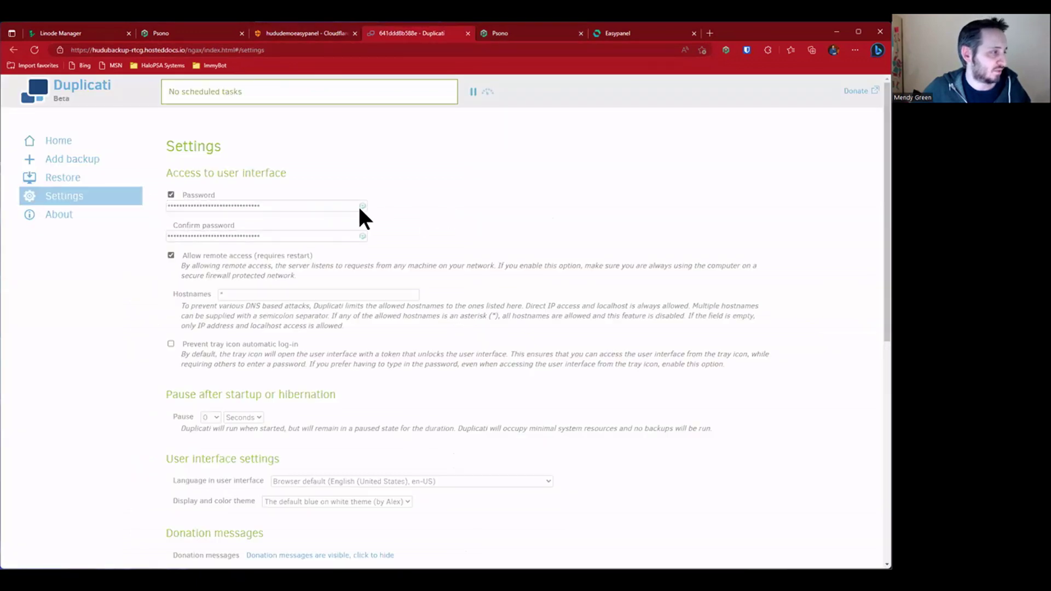
pyautogui.scroll(-1, 219, 253)
pyautogui.scroll(-2, 274, 230)
pyautogui.scroll(-6, 284, 230)
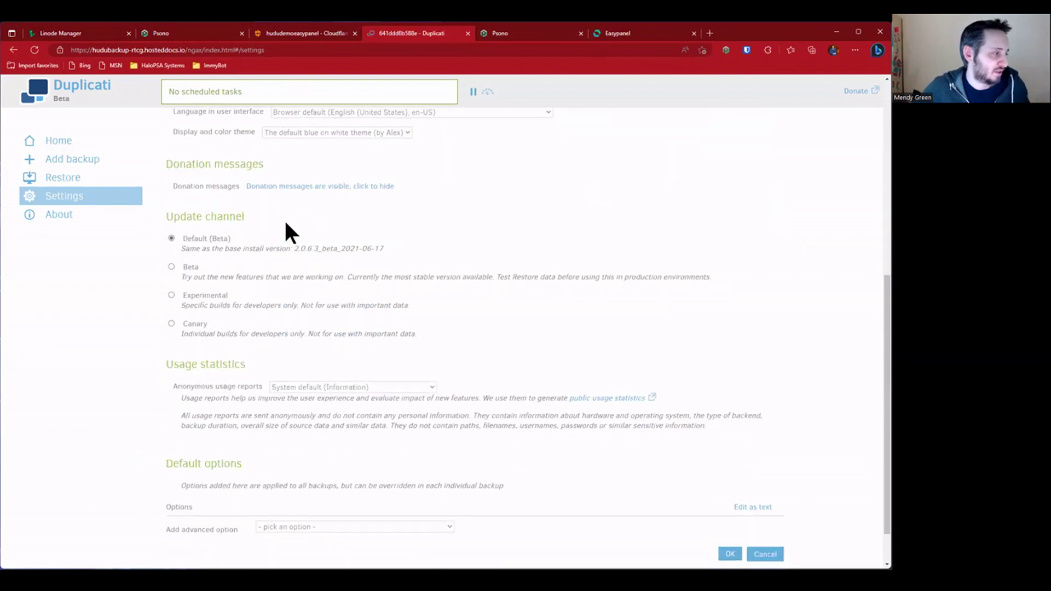
pyautogui.click(731, 505)
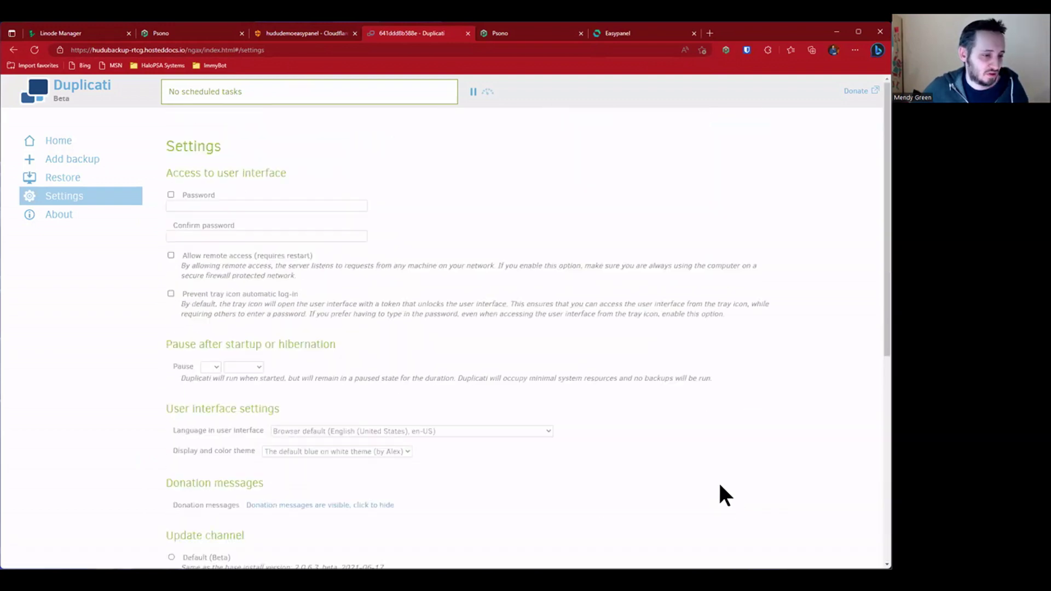
# - Sign back in to Duplicati with the saved password
pyautogui.click(493, 346)
pyautogui.click(517, 169)
pyautogui.click(427, 212)
pyautogui.click(446, 187)
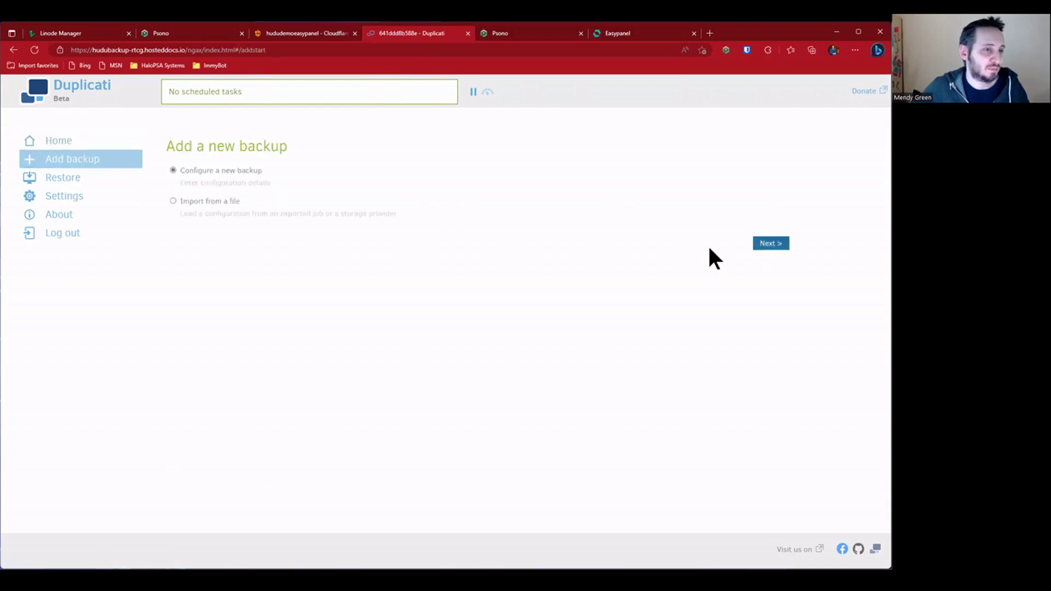
# - Name the new backup 'Hudu Files', choose No encryption, and advance to the destination step
pyautogui.click(768, 242)
pyautogui.click(375, 232)
pyautogui.write('H')
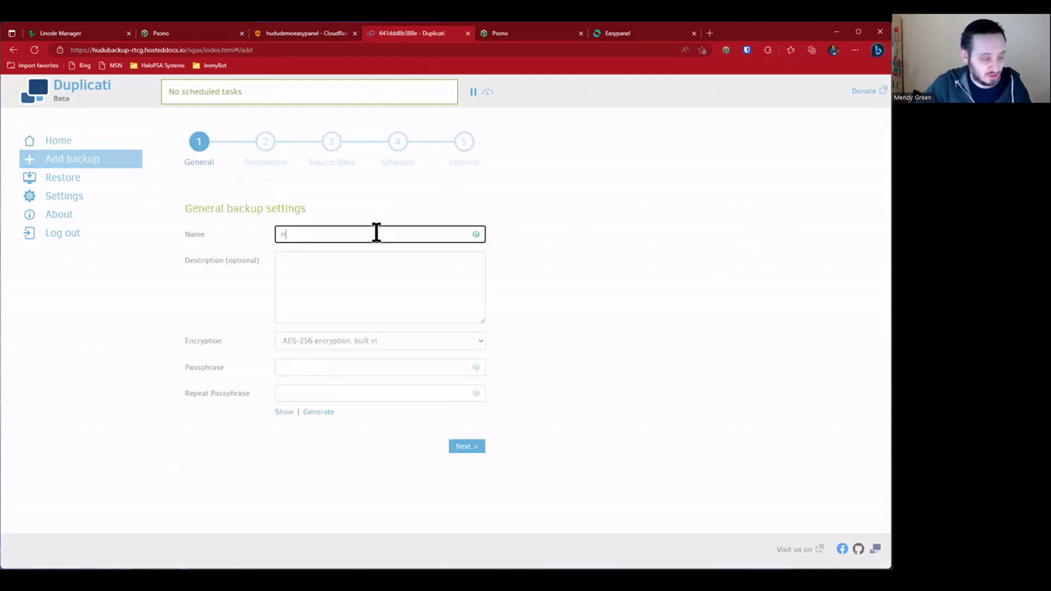
pyautogui.write('uduDemo')
pyautogui.press('BackSpace')
pyautogui.press('BackSpace')
pyautogui.press('BackSpace')
pyautogui.press('BackSpace')
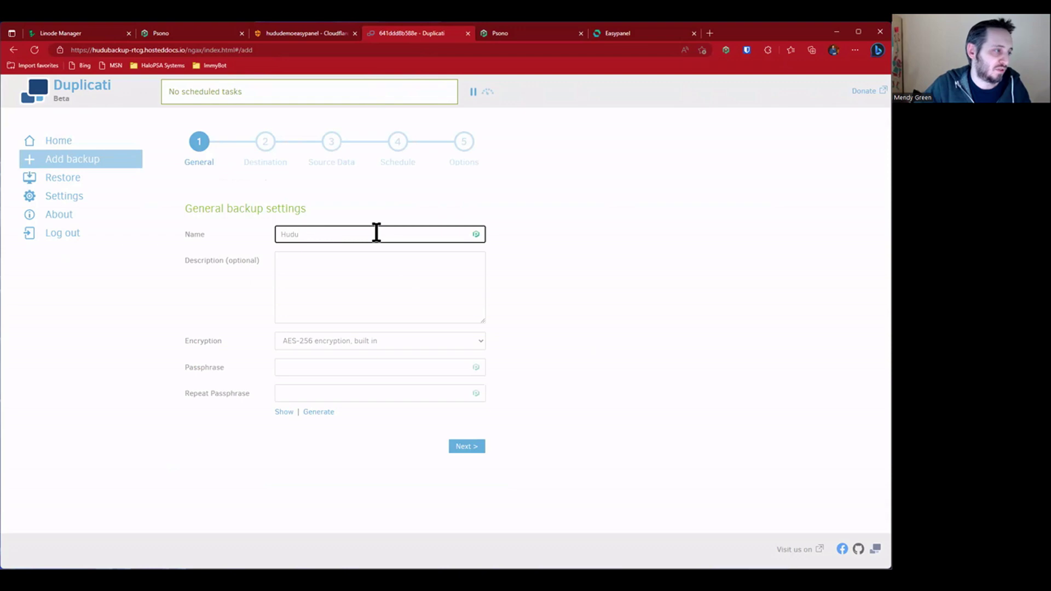
pyautogui.write('Files')
pyautogui.click(361, 298)
pyautogui.click(374, 345)
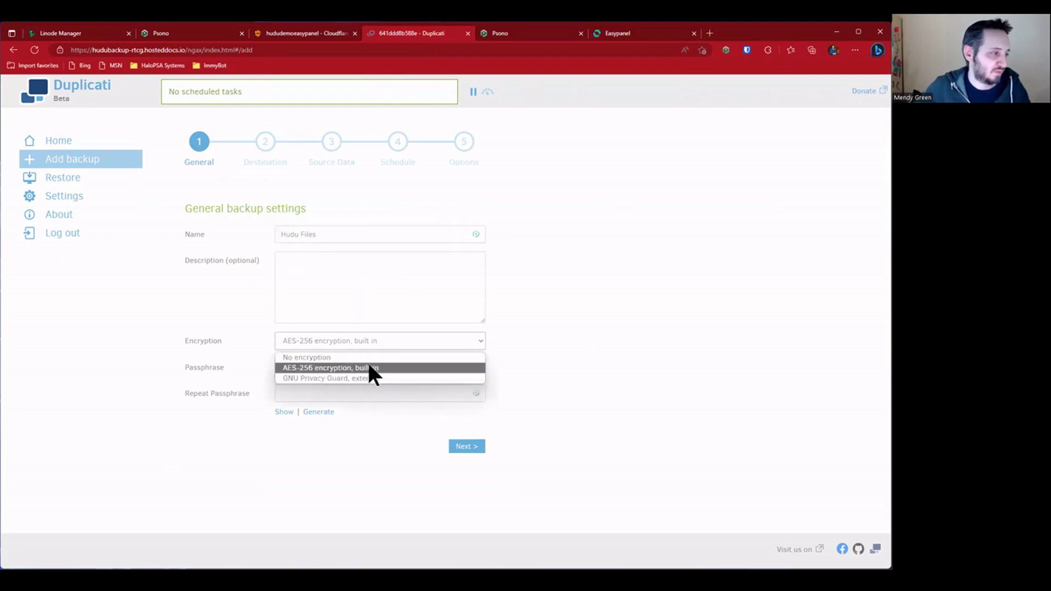
pyautogui.press('Tab')
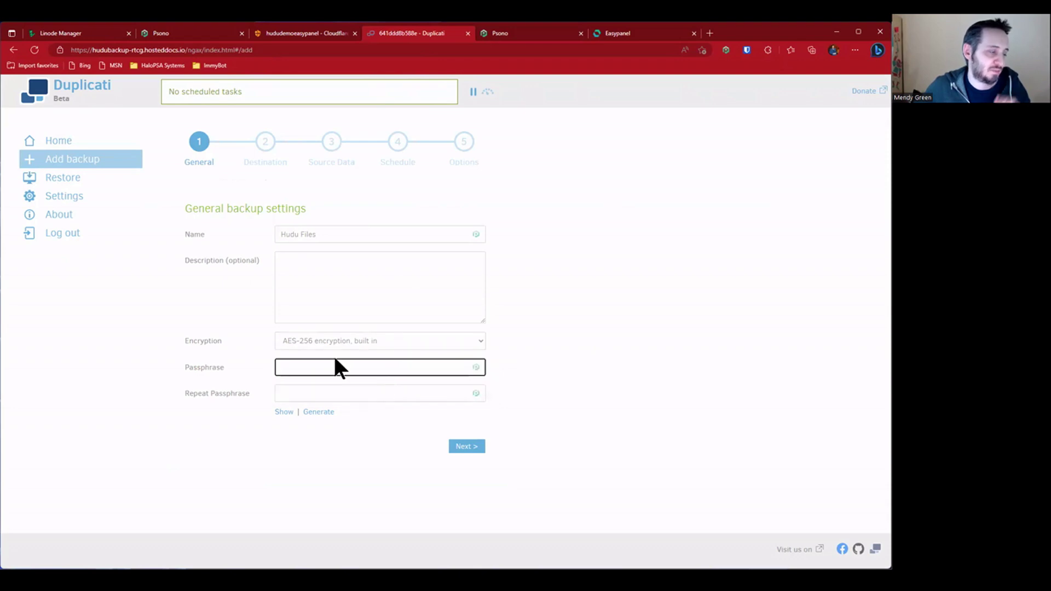
pyautogui.click(342, 342)
pyautogui.click(337, 355)
pyautogui.click(342, 335)
pyautogui.click(467, 410)
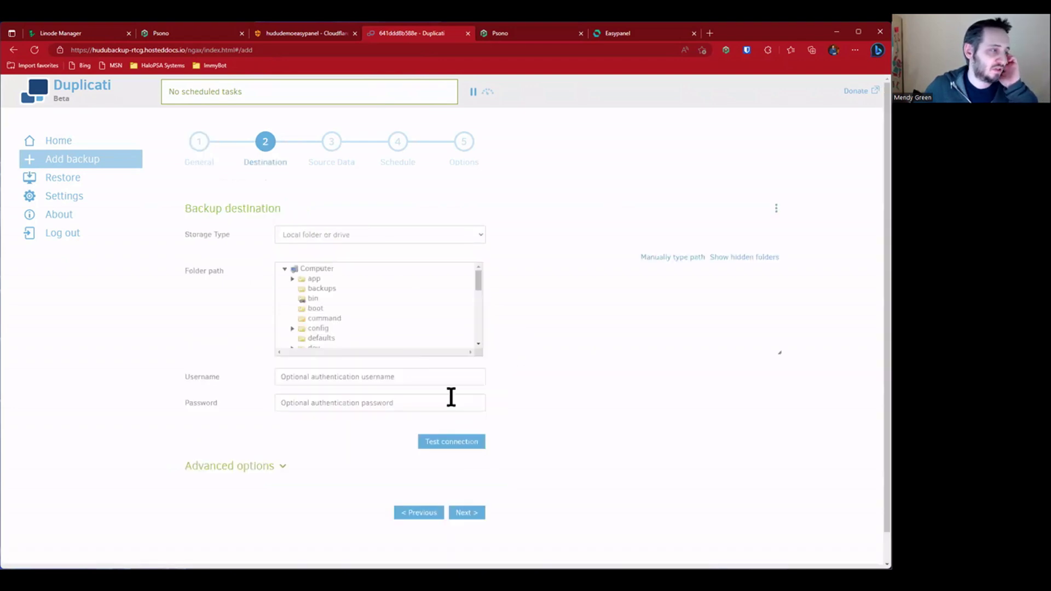
# - Pick the hudu_attachments folder under host as the destination folder path
pyautogui.scroll(-3, 374, 281)
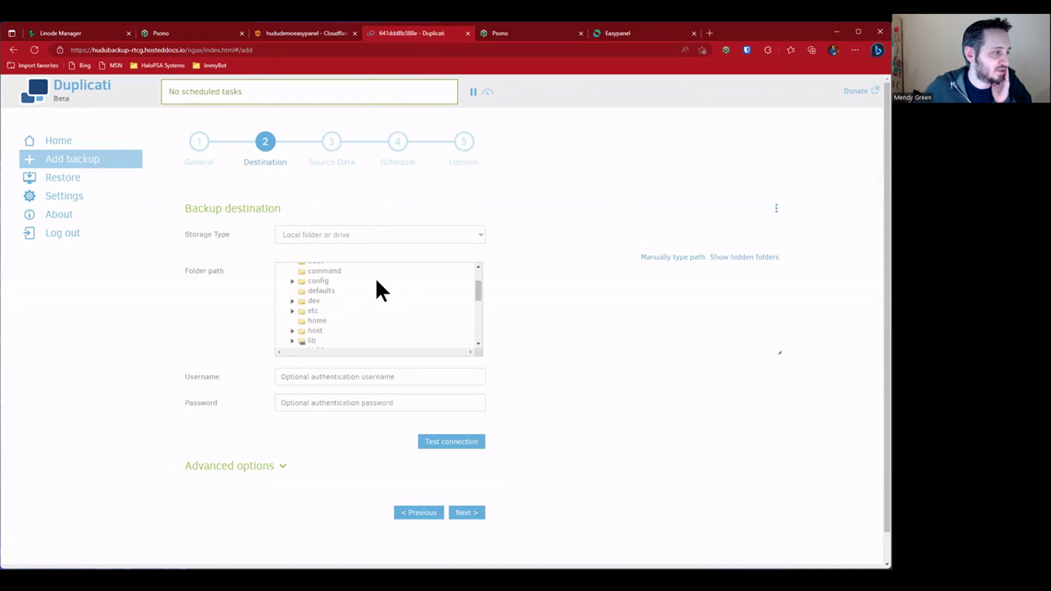
pyautogui.scroll(3, 382, 290)
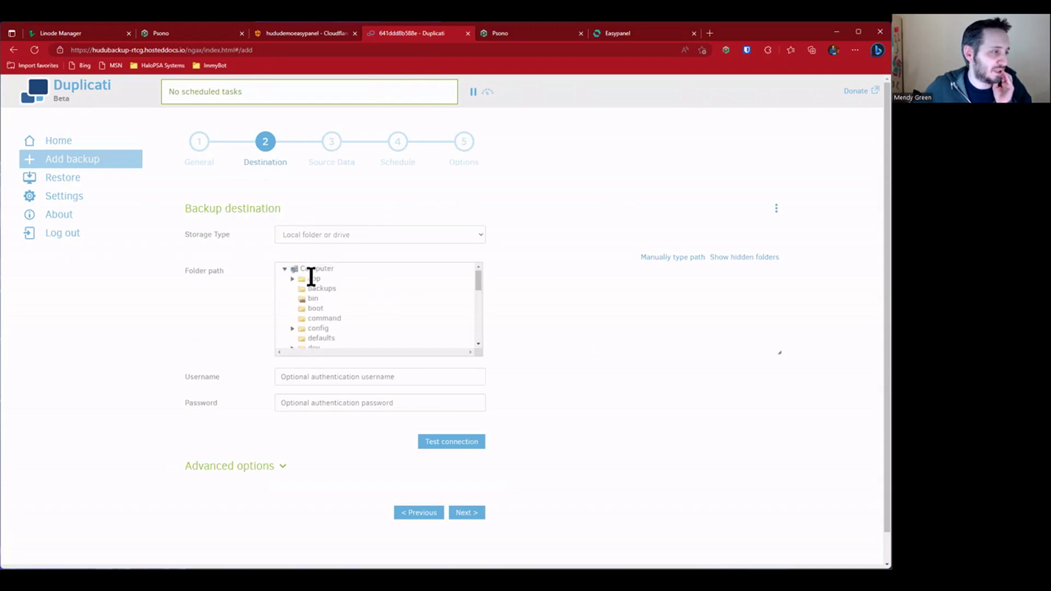
pyautogui.scroll(-5, 333, 280)
pyautogui.scroll(1, 334, 280)
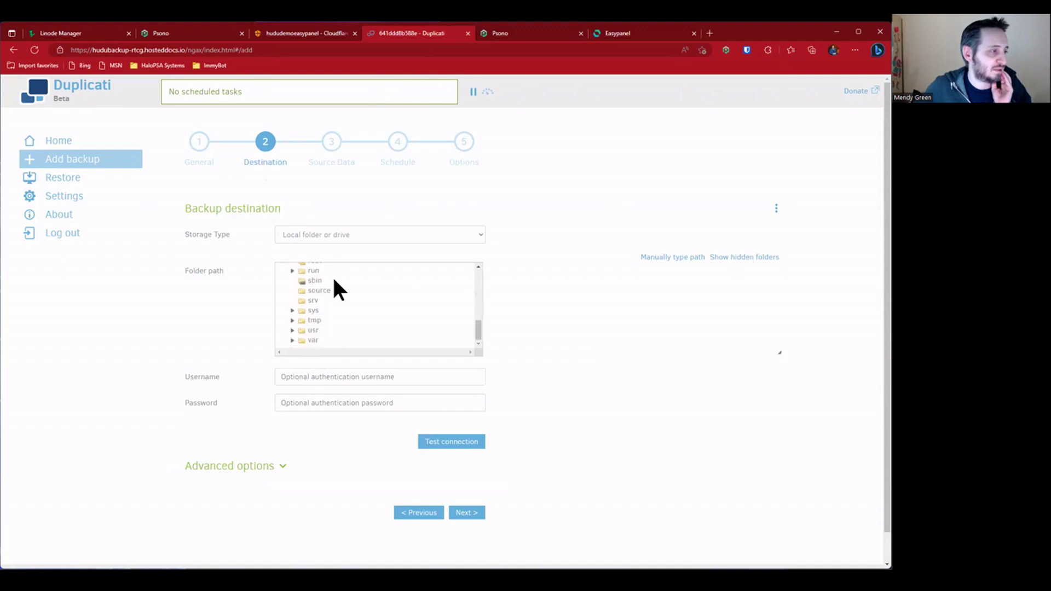
pyautogui.scroll(3, 350, 308)
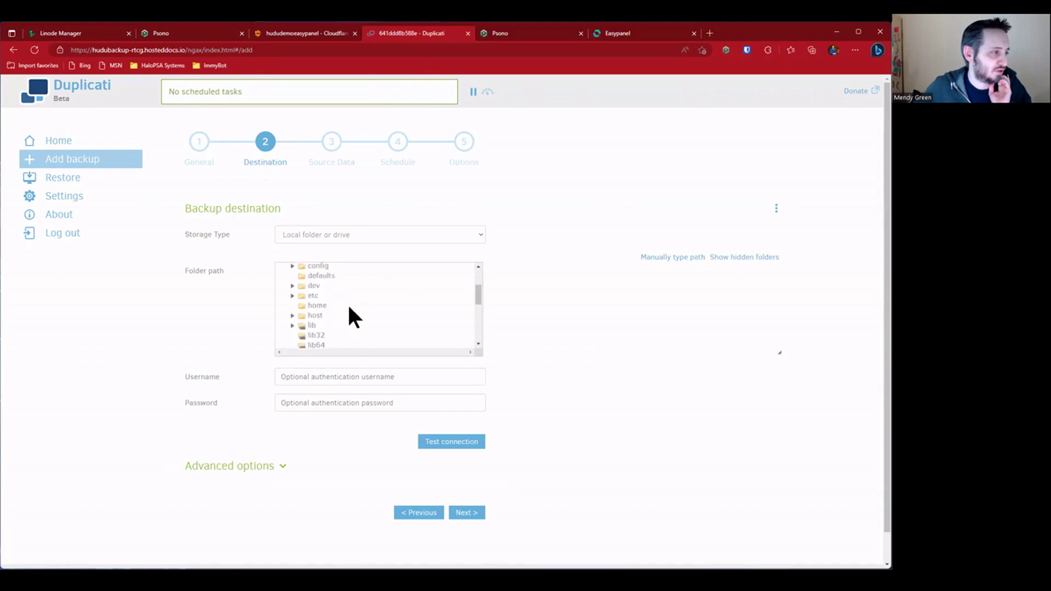
pyautogui.click(293, 328)
pyautogui.scroll(-3, 347, 312)
pyautogui.scroll(-1, 352, 321)
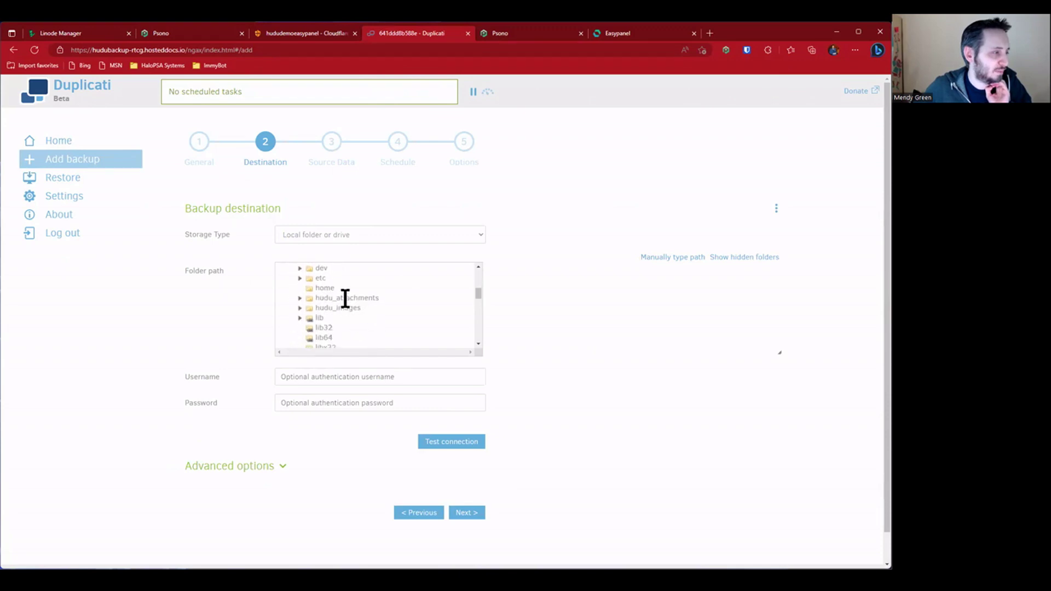
pyautogui.click(345, 298)
pyautogui.scroll(5, 413, 274)
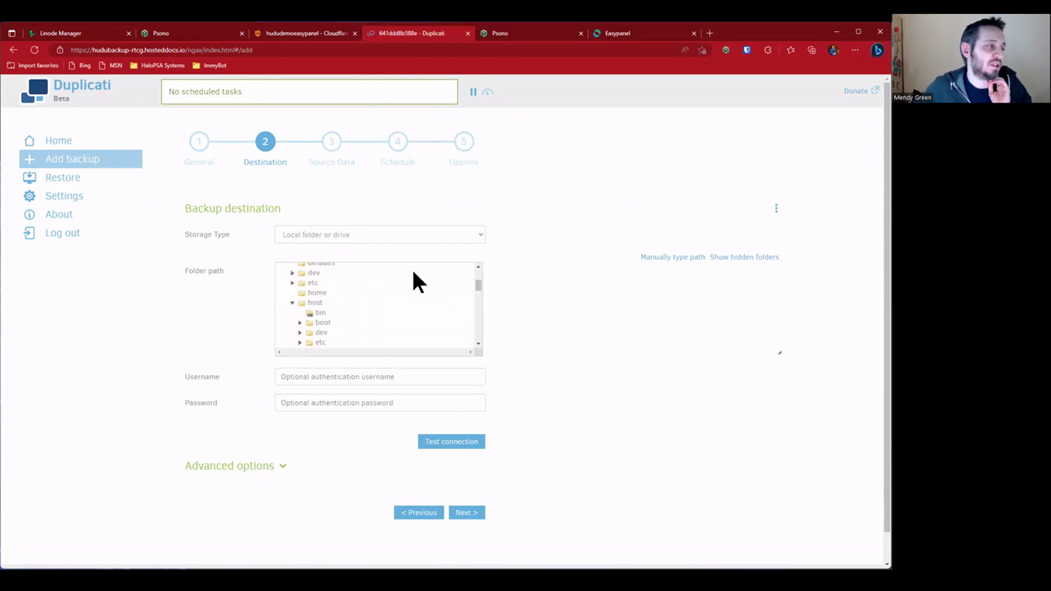
pyautogui.click(363, 233)
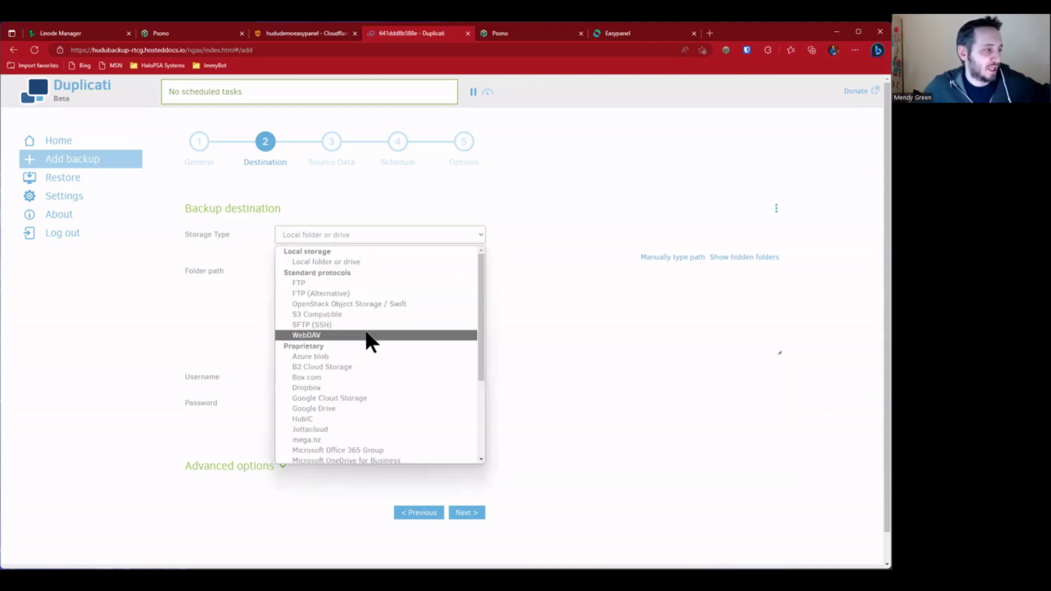
# - Set S3 Compatible storage with a custom server (the pasted Linode endpoint) and bucket hudubackup
pyautogui.click(367, 314)
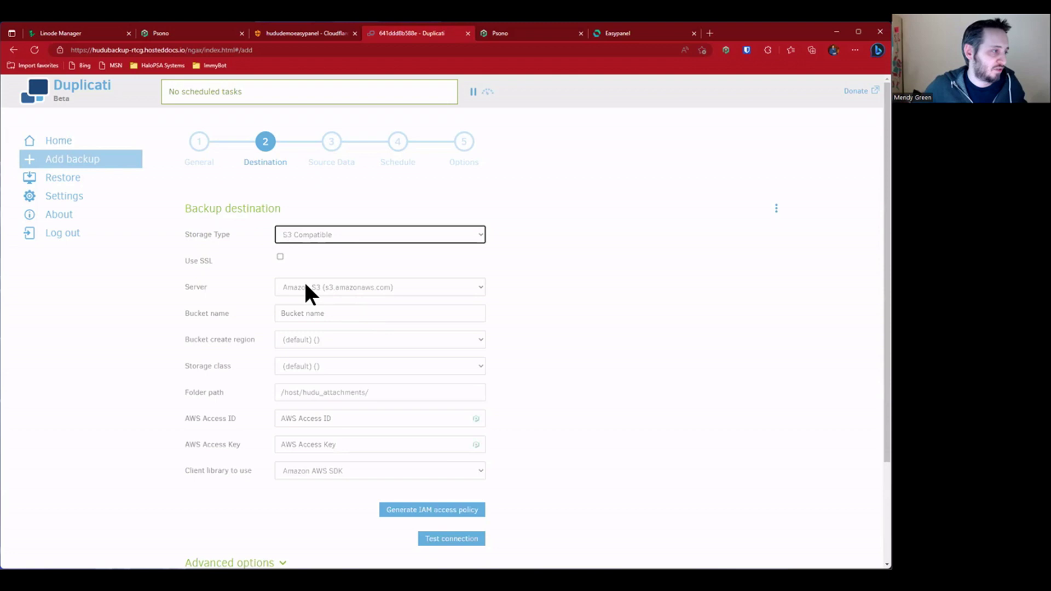
pyautogui.click(402, 285)
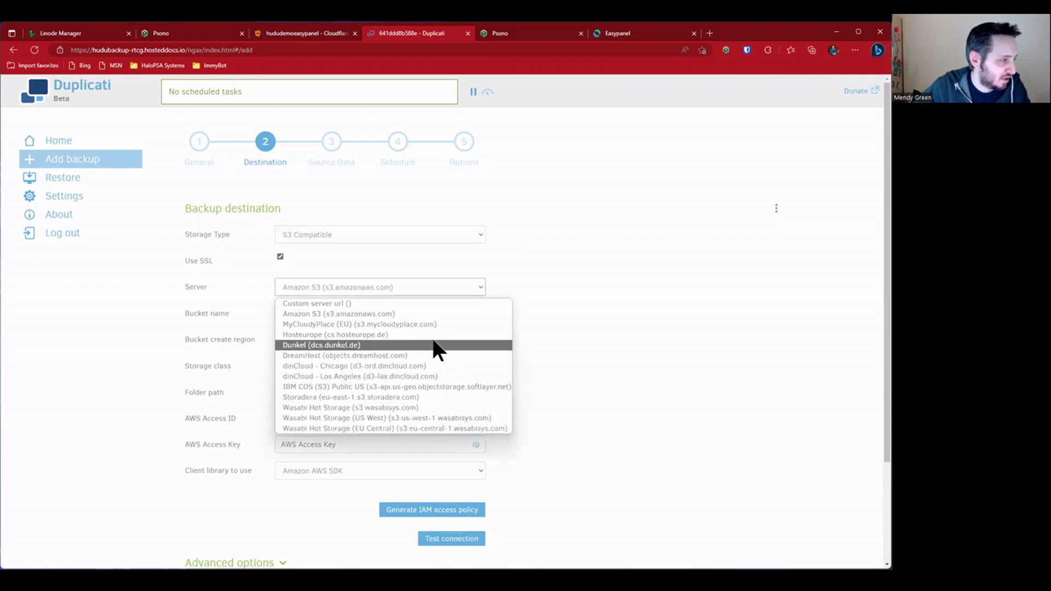
pyautogui.click(430, 305)
pyautogui.click(529, 284)
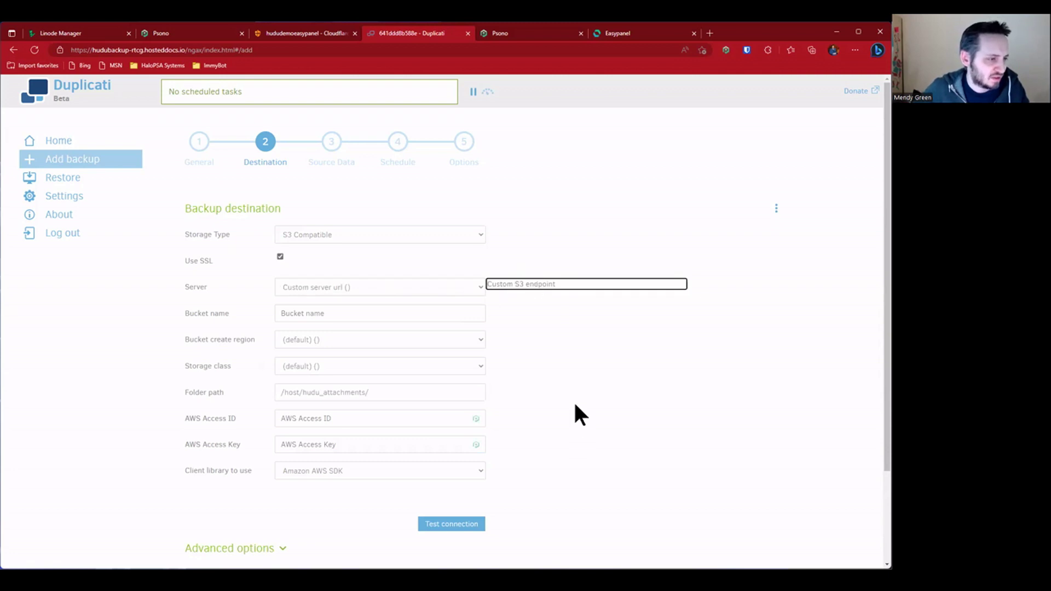
pyautogui.write('us-southeast-1.linodeobjects.com')
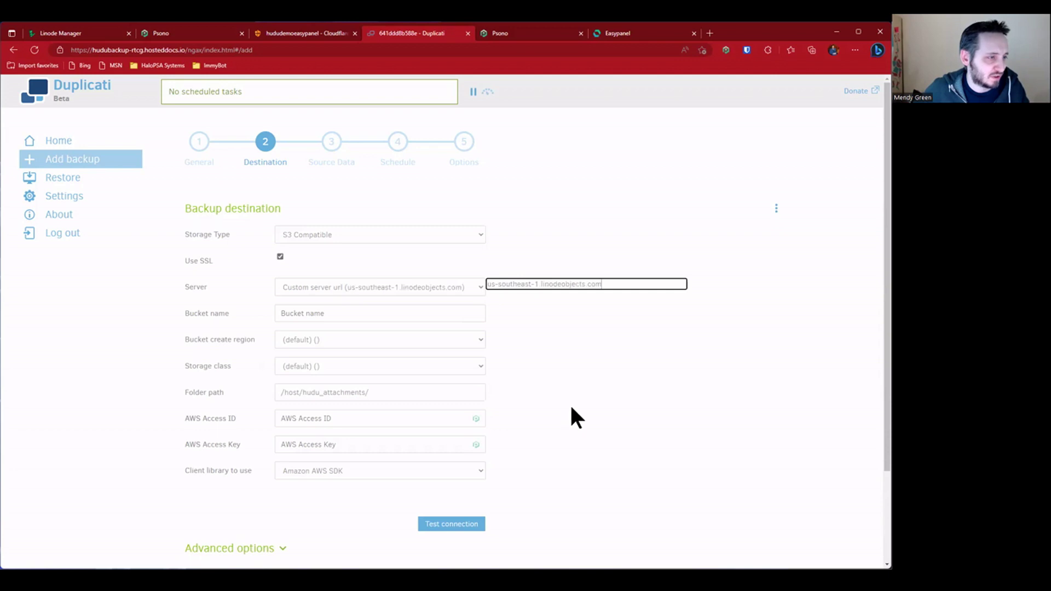
pyautogui.click(412, 308)
pyautogui.write('hudubackup')
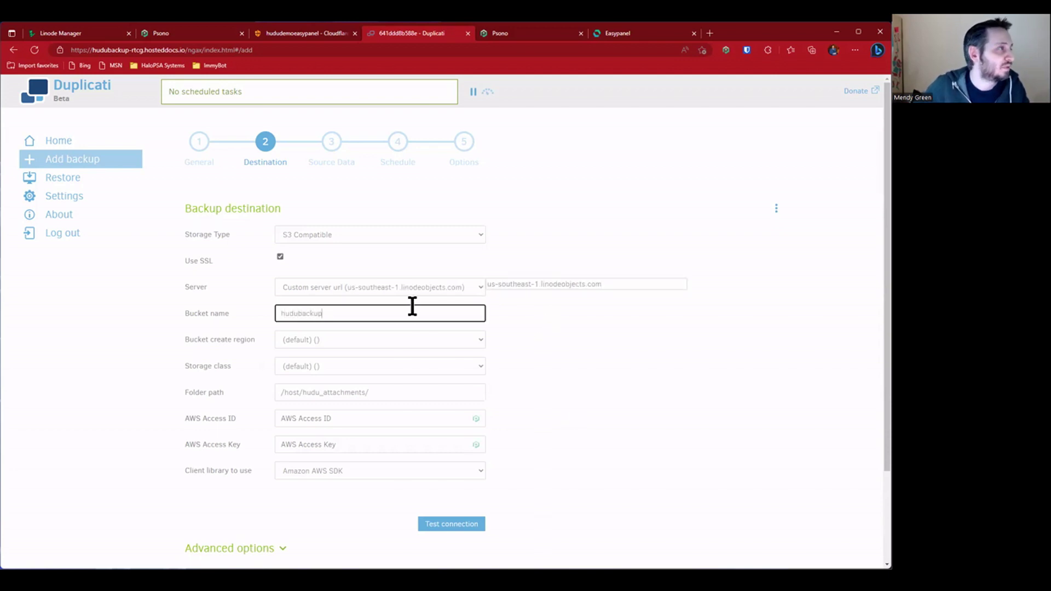
# - Set a custom bucket region of us-southeast-1 and leave the storage class at default
pyautogui.click(282, 34)
pyautogui.click(206, 33)
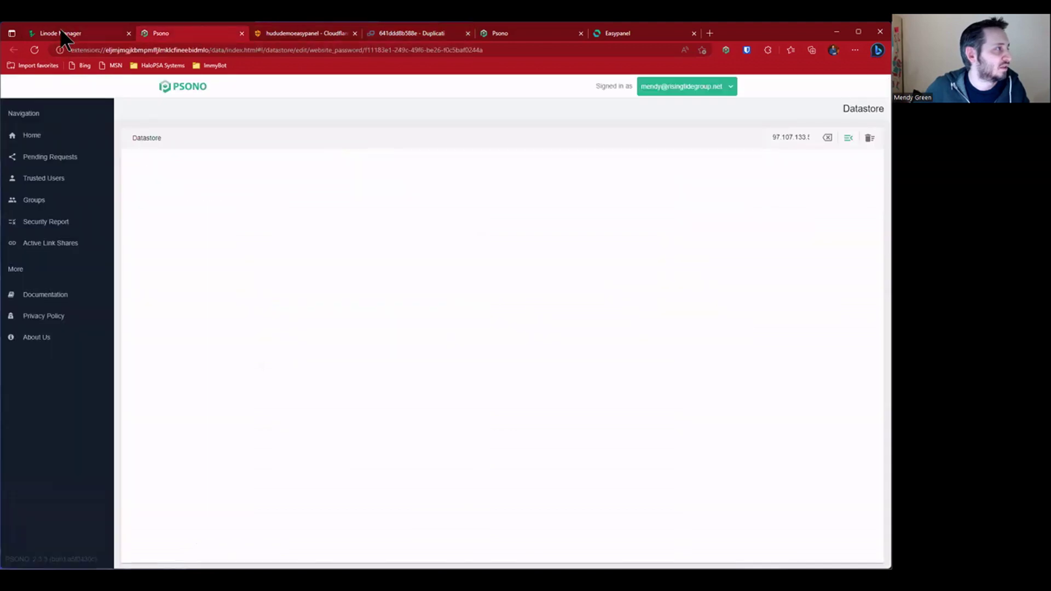
pyautogui.click(60, 33)
pyautogui.click(432, 34)
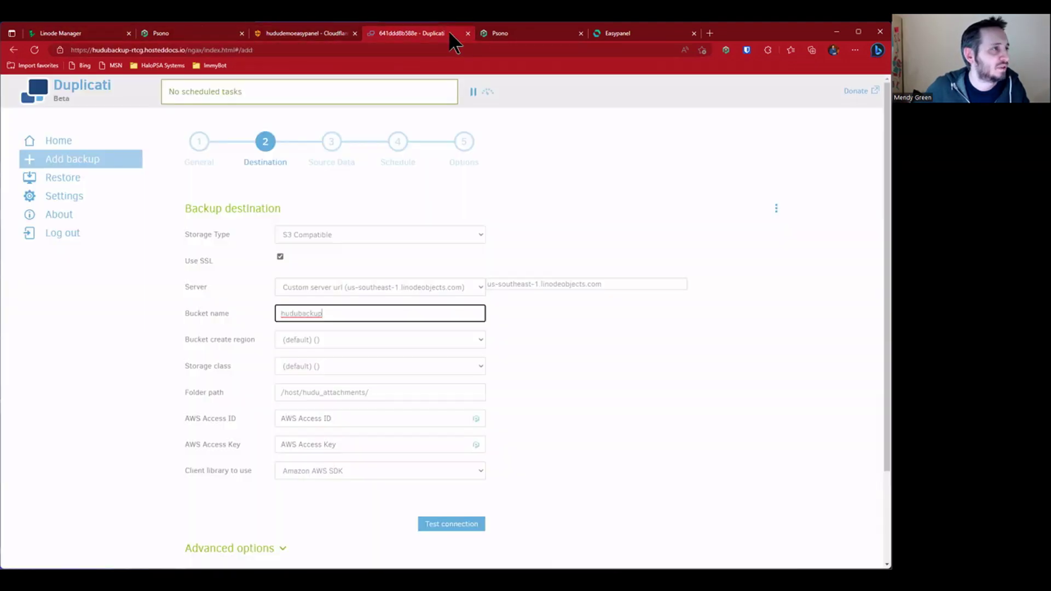
pyautogui.click(354, 342)
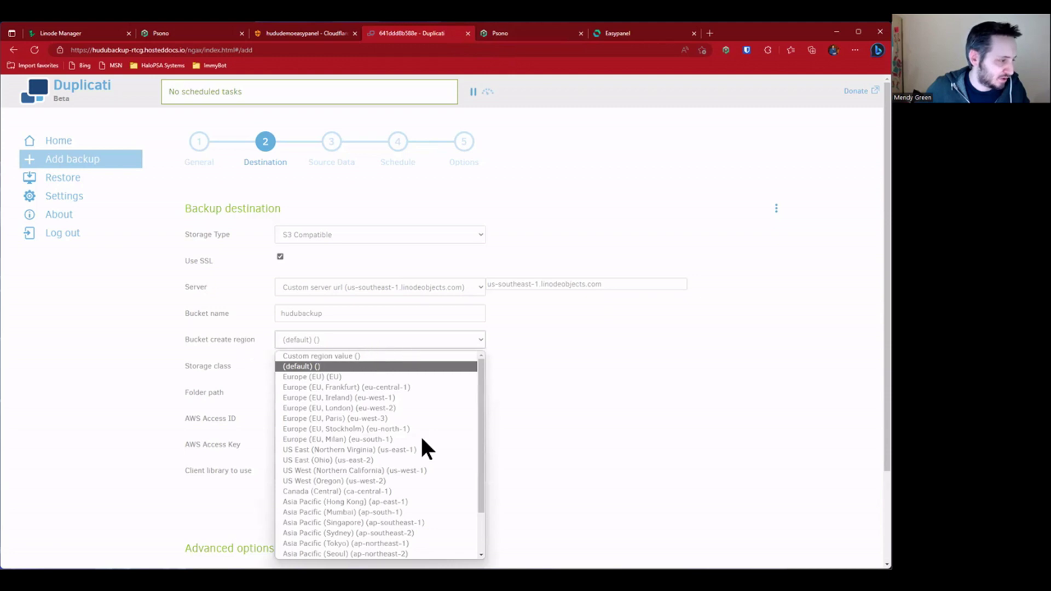
pyautogui.click(411, 356)
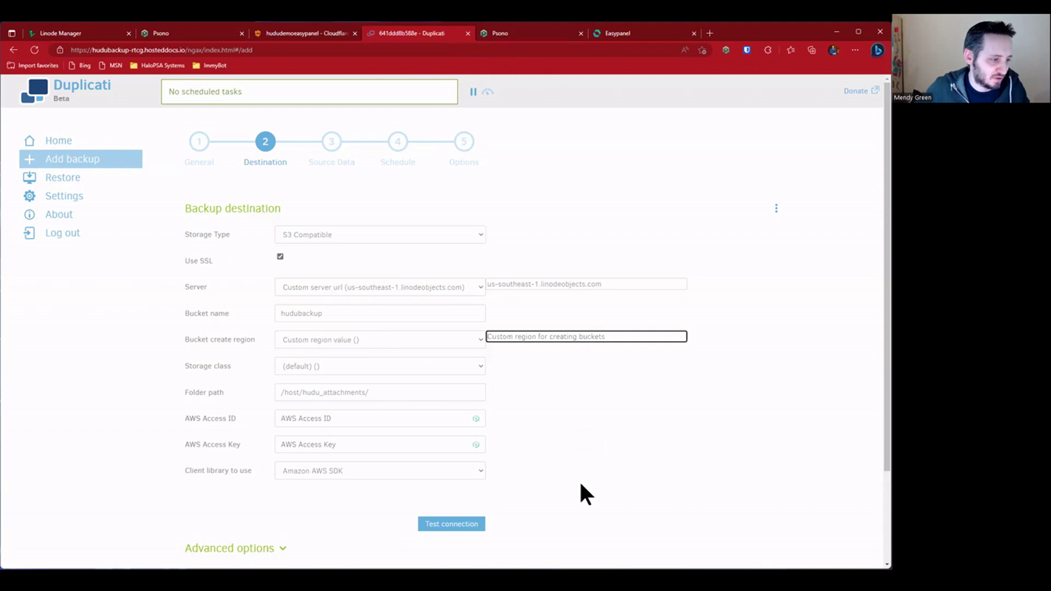
pyautogui.write('us-southeast-1')
pyautogui.click(730, 378)
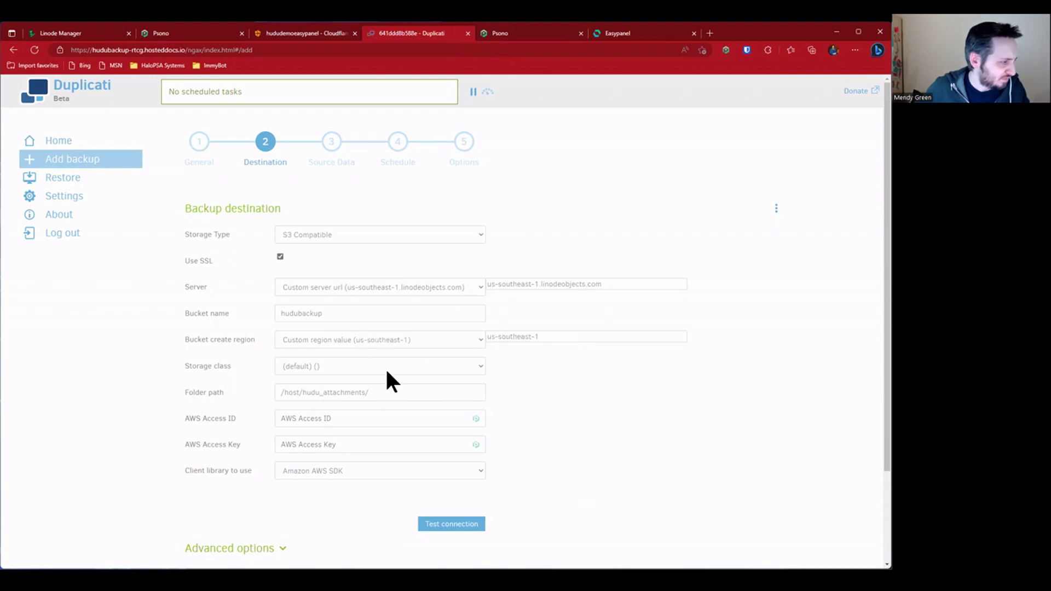
pyautogui.click(398, 369)
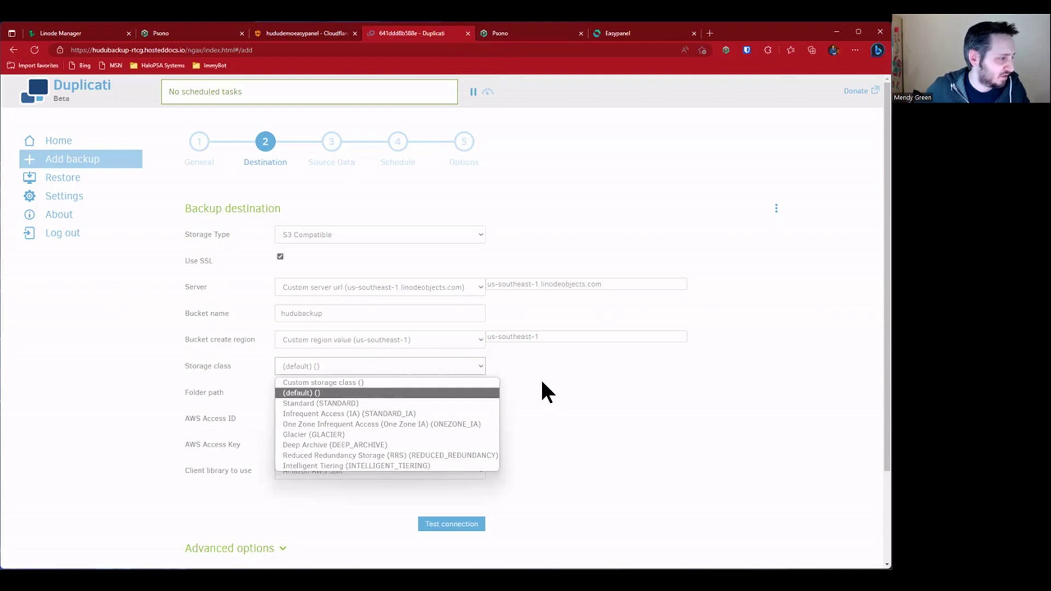
pyautogui.click(547, 391)
# - Replace the destination folder path with /hudu2/files
pyautogui.click(284, 393)
pyautogui.moveTo(284, 392); pyautogui.dragTo(399, 394)
pyautogui.click(399, 394)
pyautogui.click(272, 417)
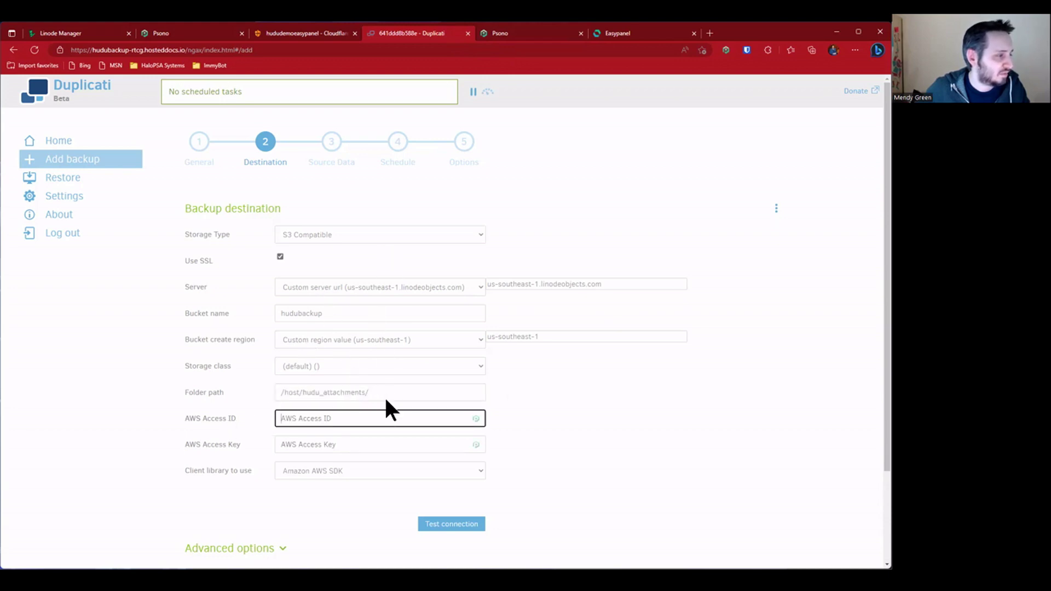
pyautogui.moveTo(386, 399); pyautogui.dragTo(265, 394)
pyautogui.press('BackSpace')
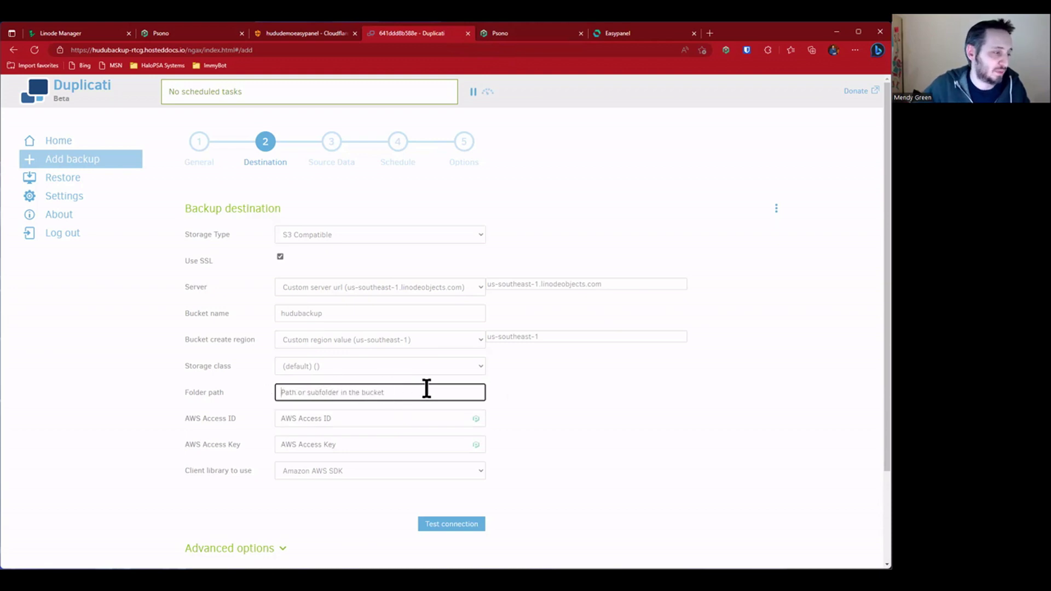
pyautogui.write('/hudu')
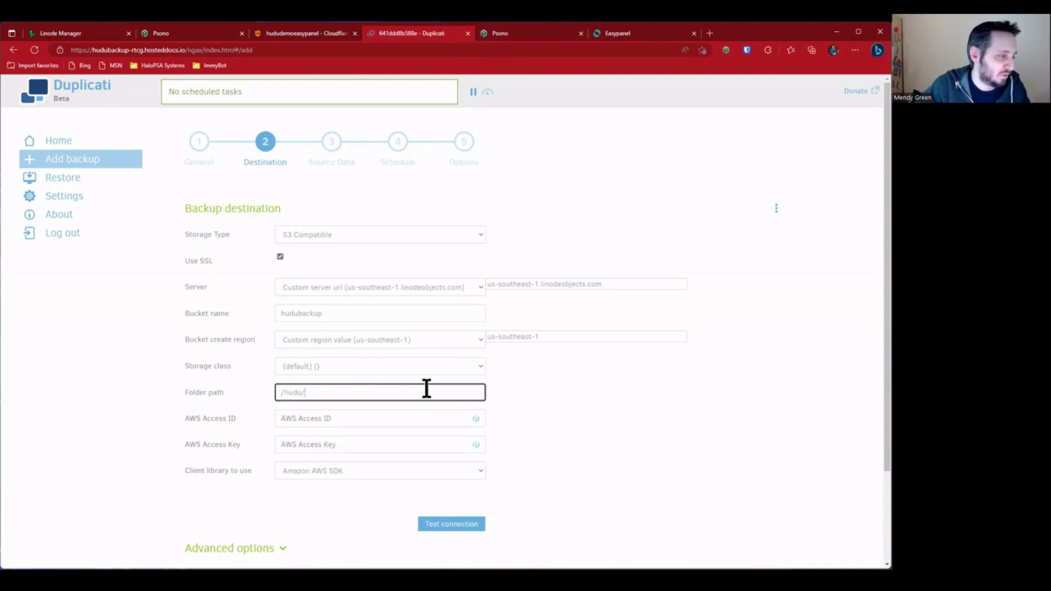
pyautogui.write('2/files')
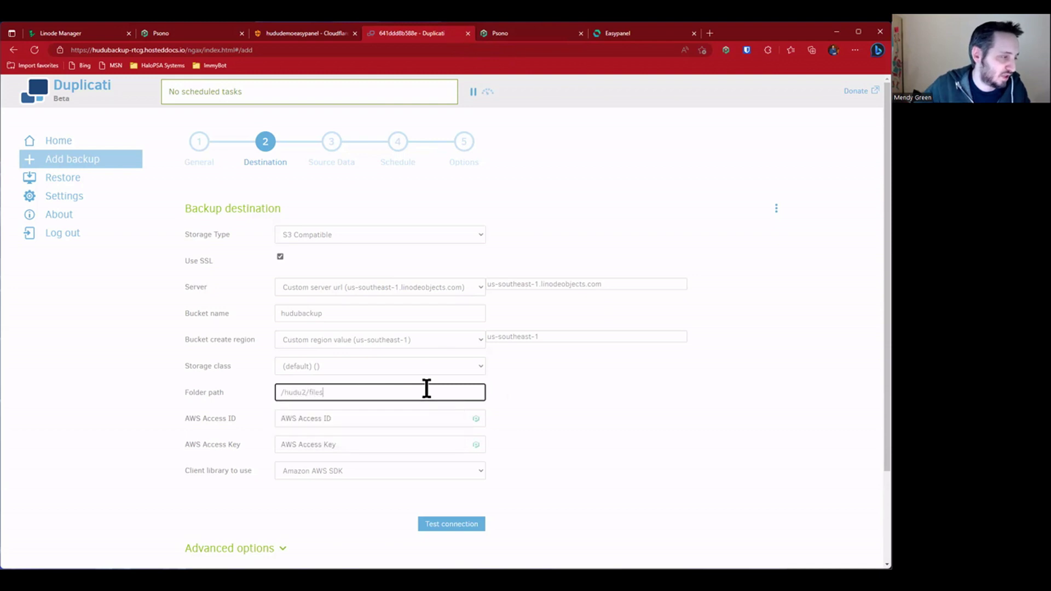
# - Keep Amazon AWS SDK as the client library, then bring up the hudubackup bucket in Linode
pyautogui.click(354, 418)
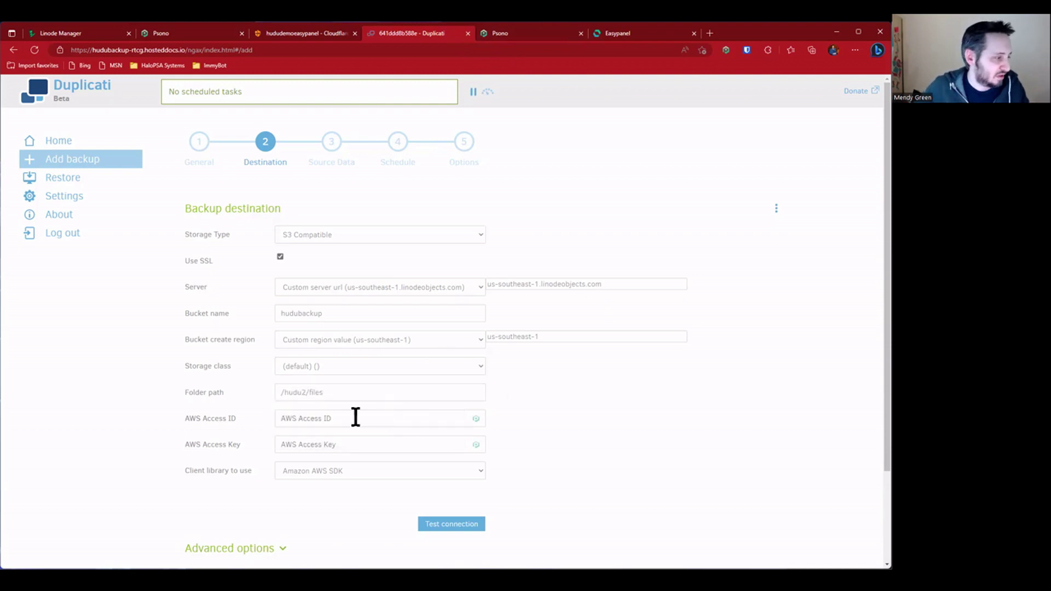
pyautogui.click(364, 445)
pyautogui.click(376, 419)
pyautogui.press('Tab')
pyautogui.click(364, 474)
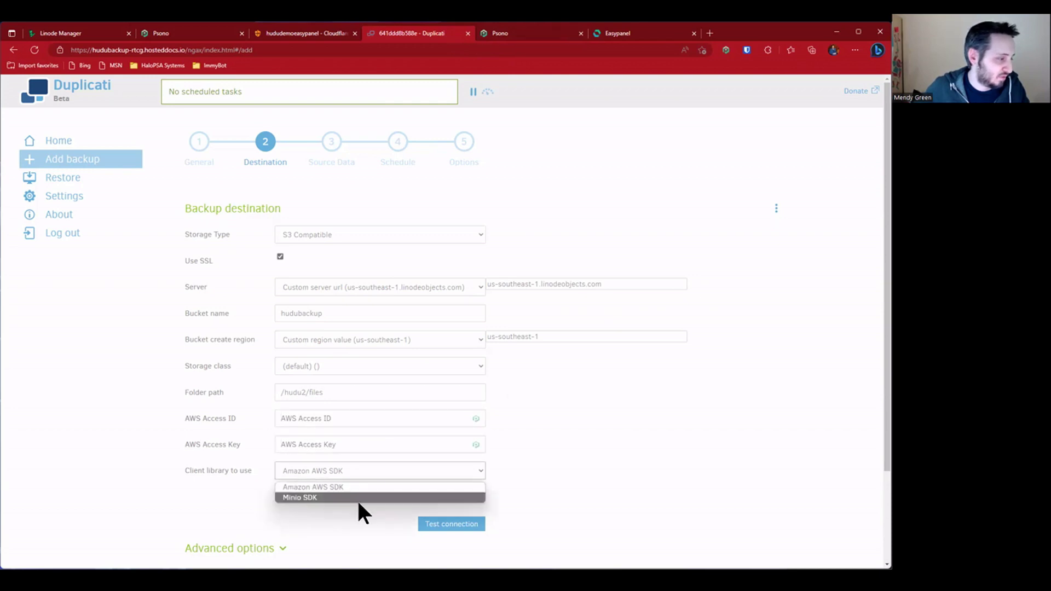
pyautogui.click(354, 468)
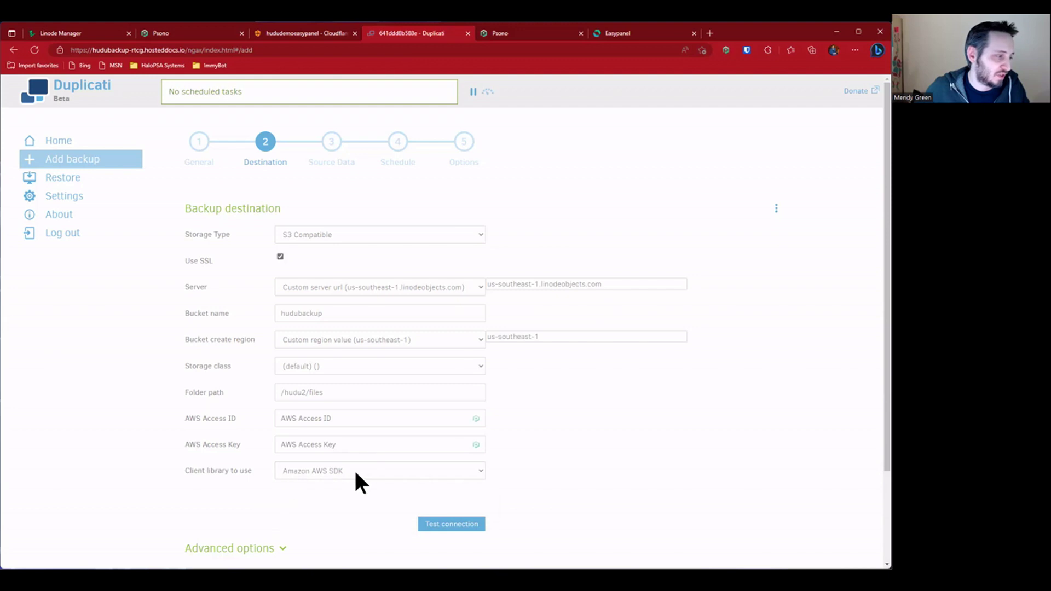
pyautogui.click(151, 33)
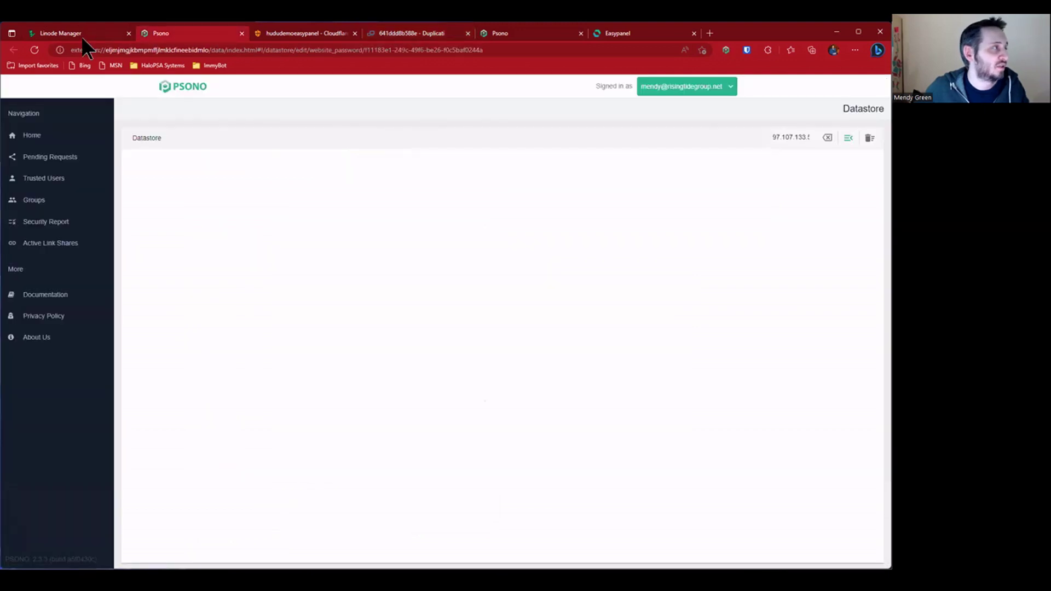
pyautogui.click(81, 34)
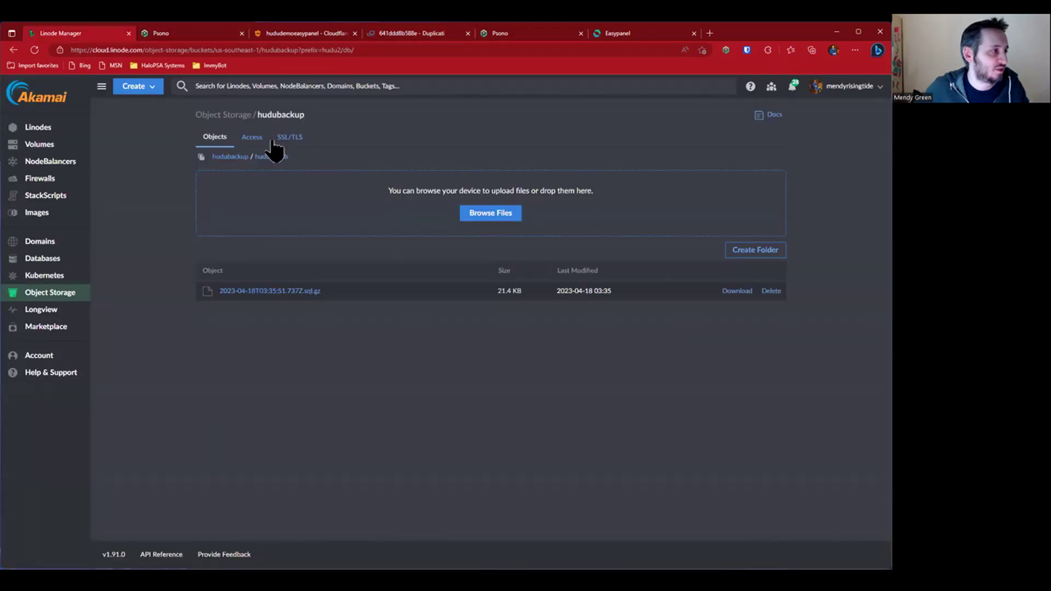
# - Create Linode access key 'hudubackup2' limited to Read/Write on hudubackup, and copy the new key
pyautogui.click(251, 137)
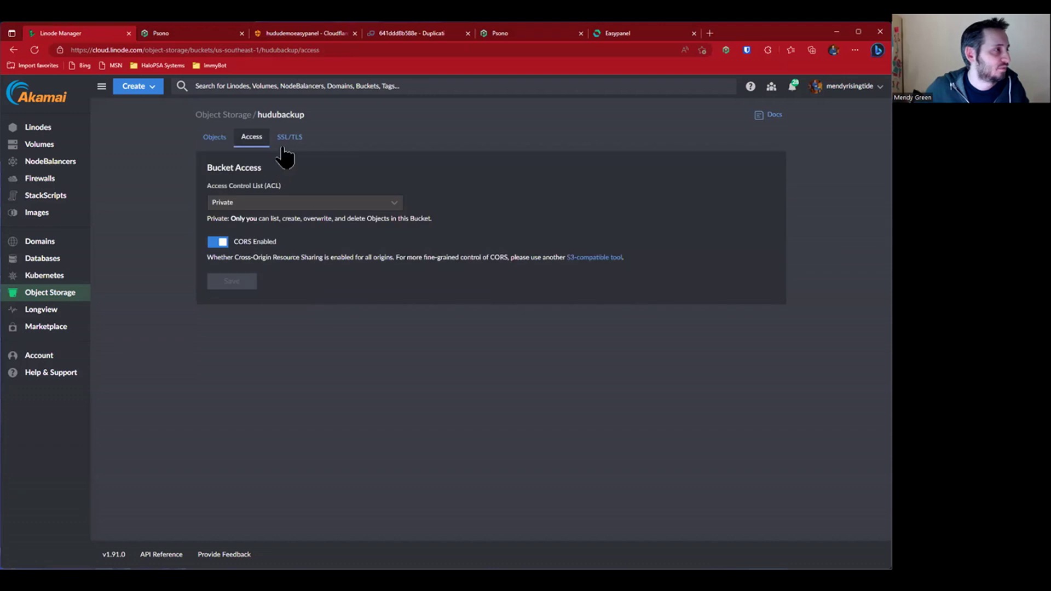
pyautogui.click(245, 115)
pyautogui.click(253, 141)
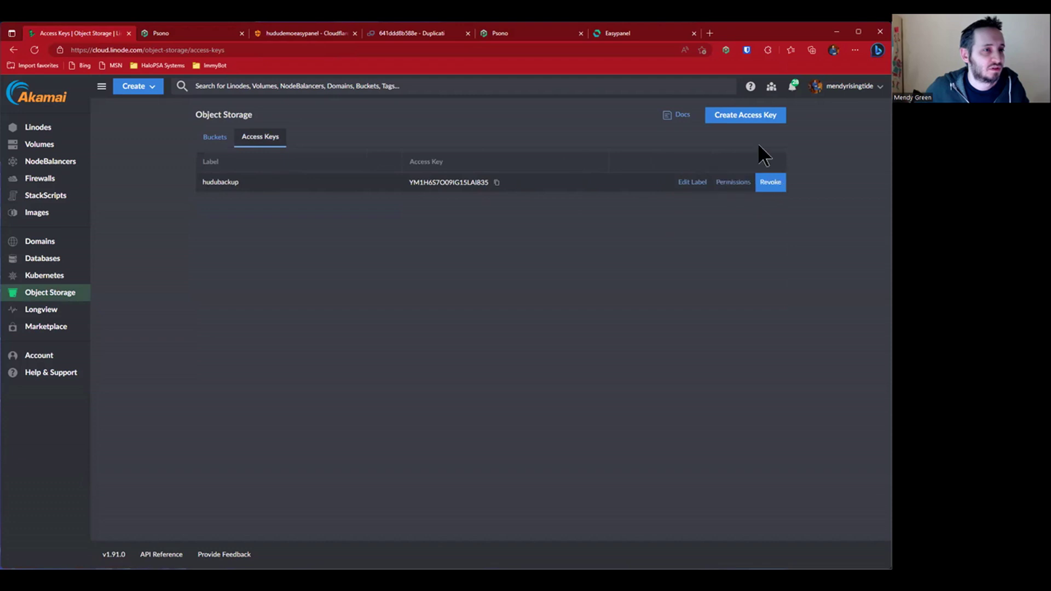
pyautogui.click(758, 116)
pyautogui.click(650, 149)
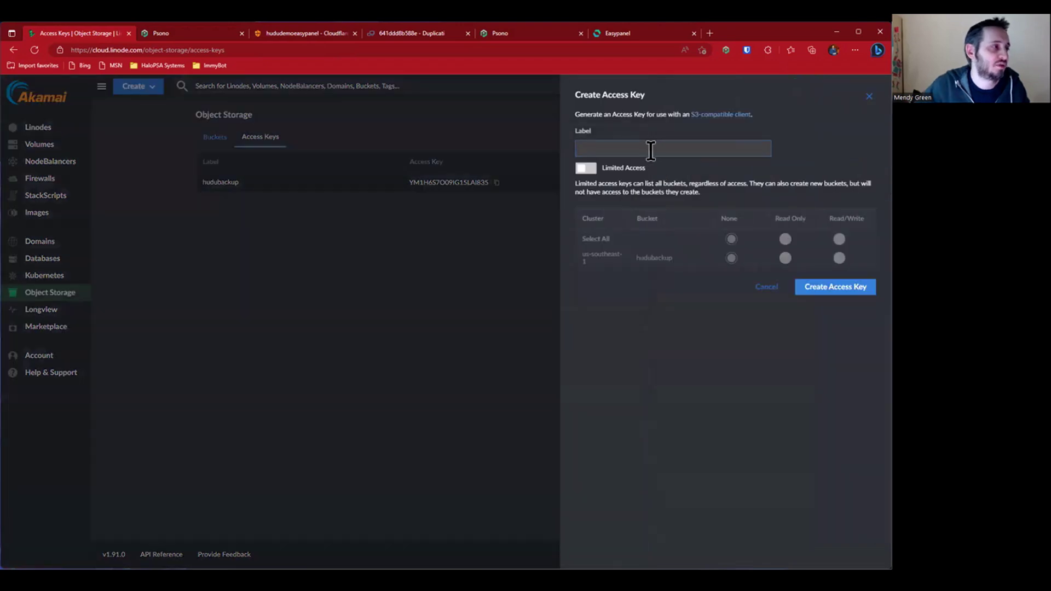
pyautogui.write('hudubackup2')
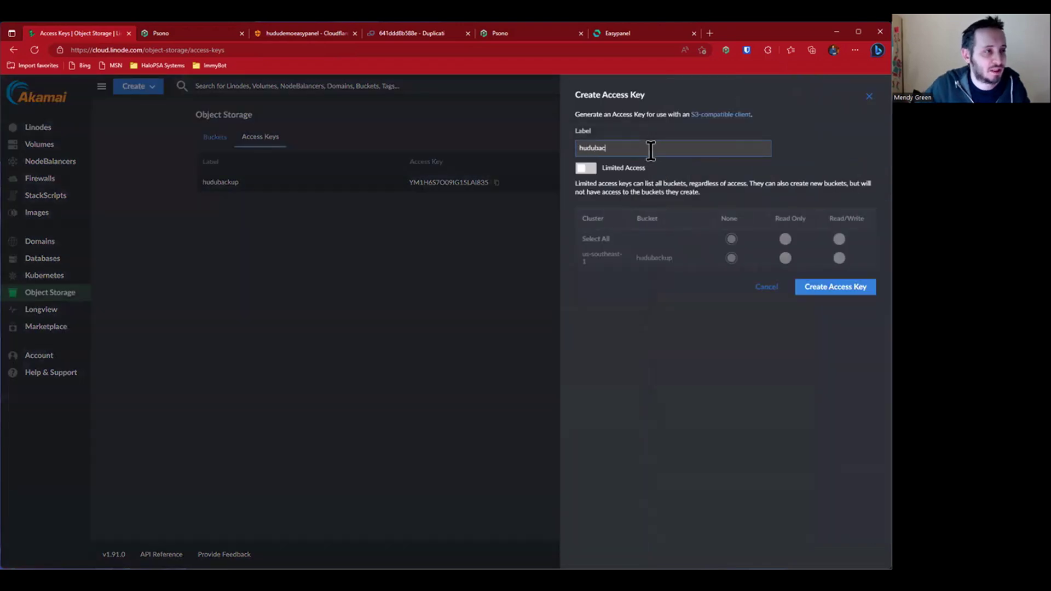
pyautogui.click(585, 168)
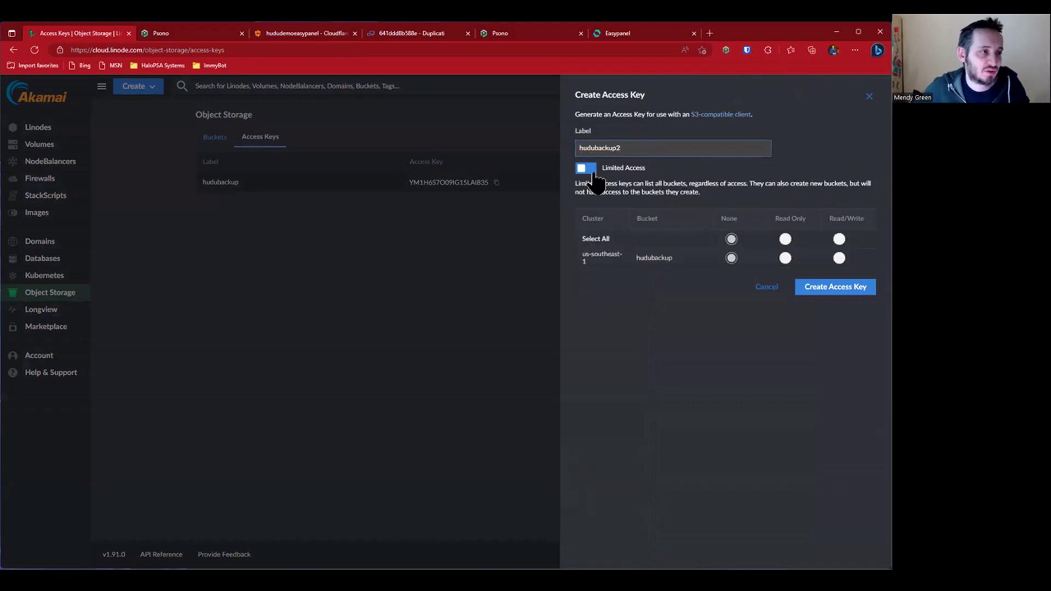
pyautogui.click(839, 258)
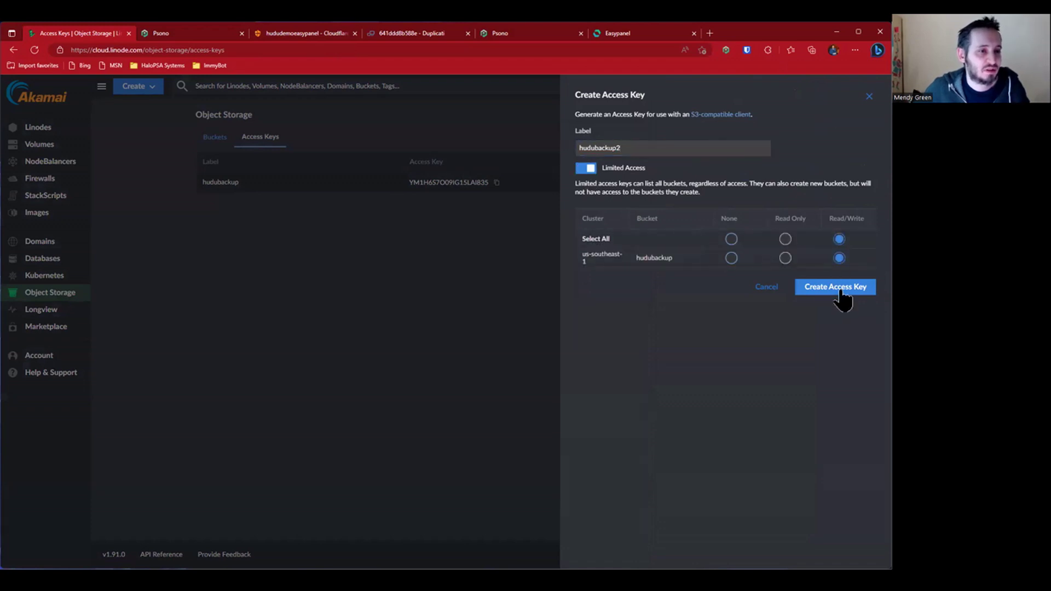
pyautogui.click(839, 289)
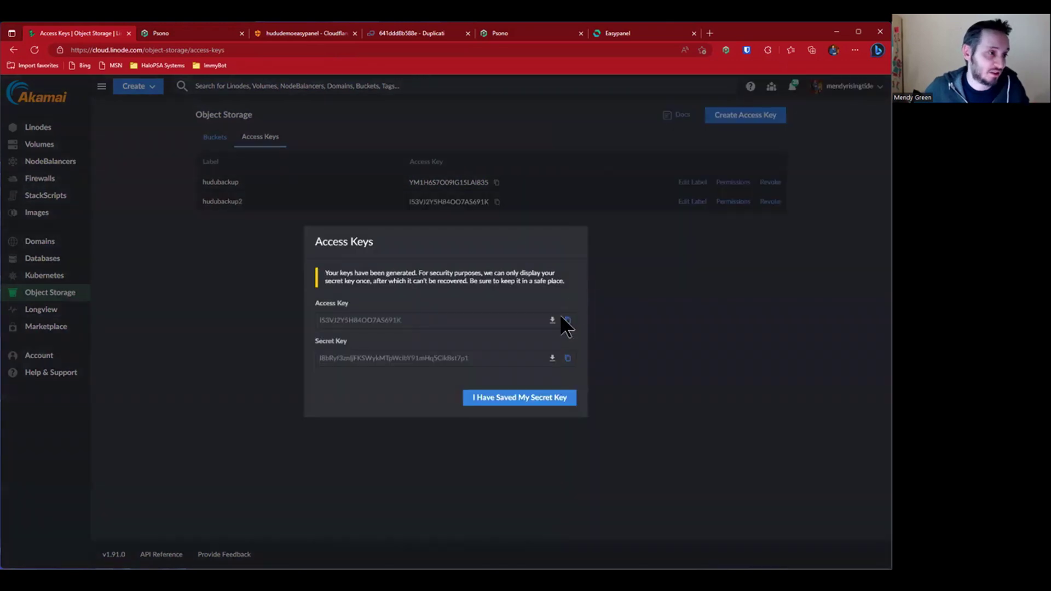
pyautogui.click(568, 321)
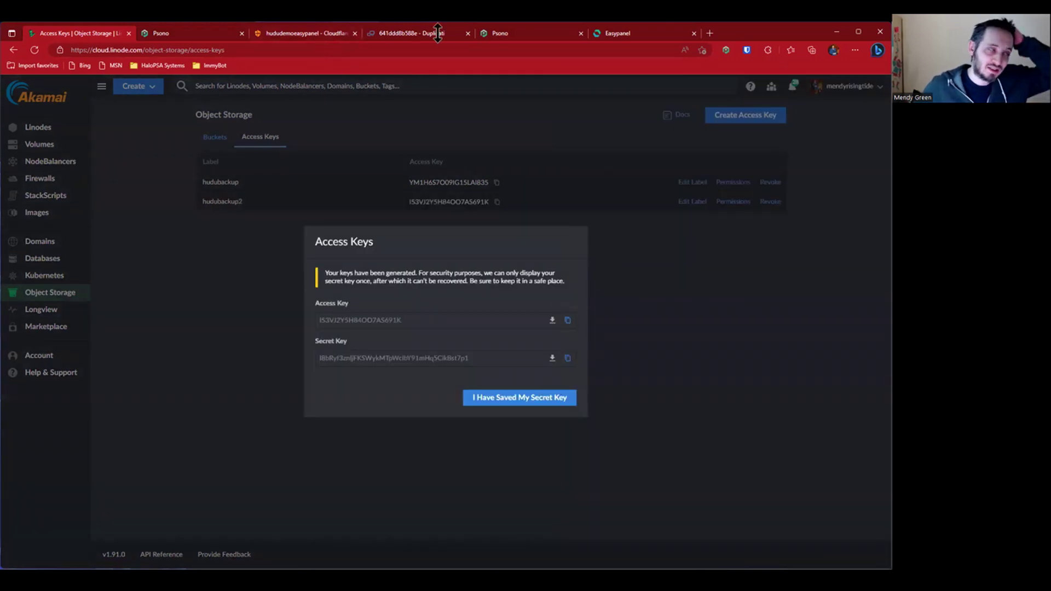
pyautogui.click(434, 32)
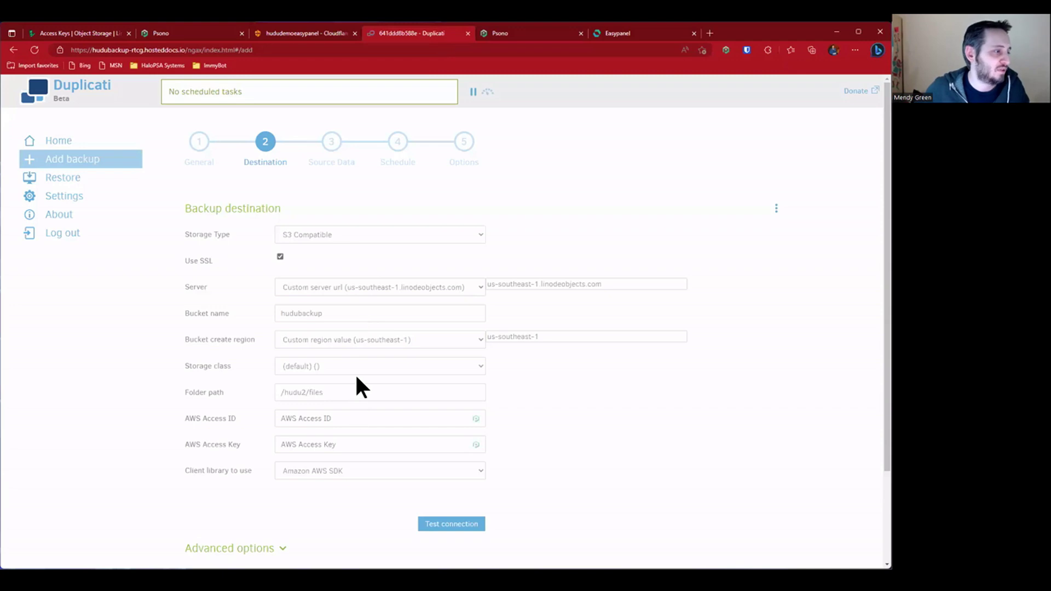
# - Paste the hudubackup2 access ID and secret key into Duplicati's destination form
pyautogui.click(356, 421)
pyautogui.hotkey('ctrl', 'v')
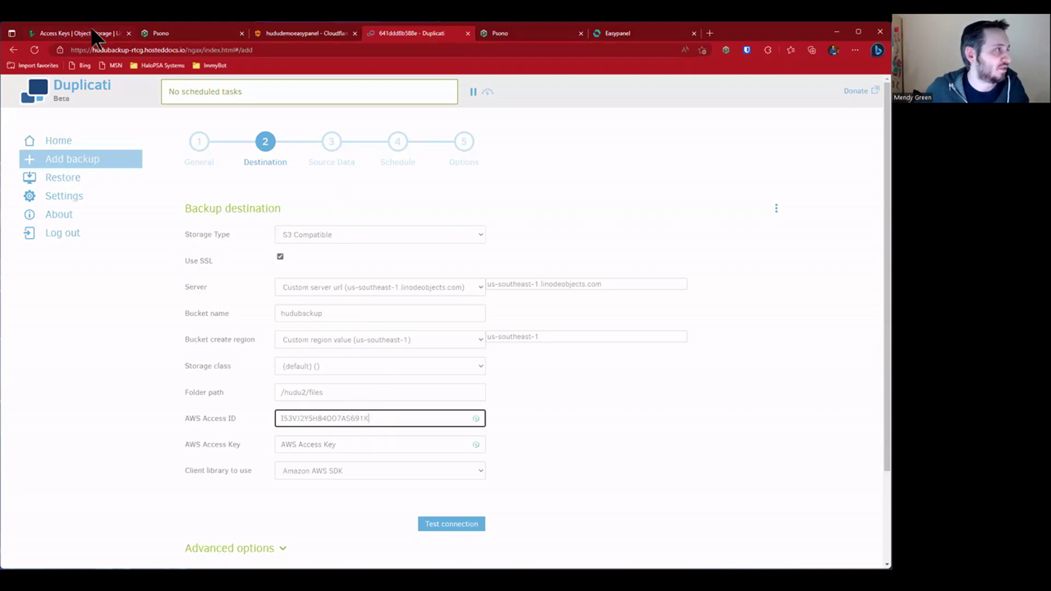
pyautogui.click(90, 28)
pyautogui.click(568, 358)
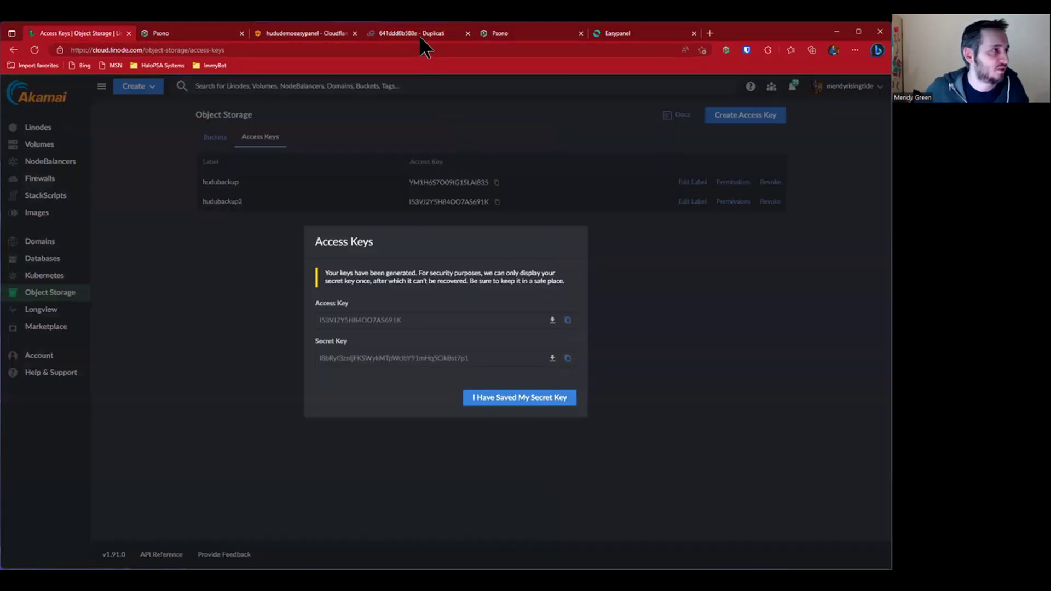
pyautogui.click(418, 32)
pyautogui.click(363, 444)
pyautogui.hotkey('ctrl', 'v')
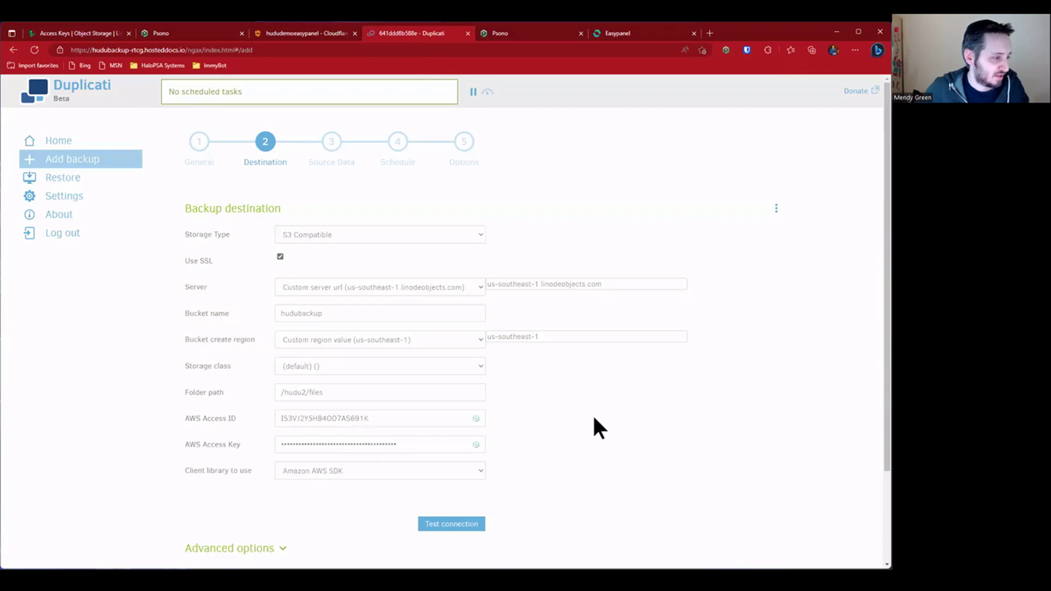
# - Test the bucket connection, keep the bucket name unchanged, and continue to Source data
pyautogui.click(461, 525)
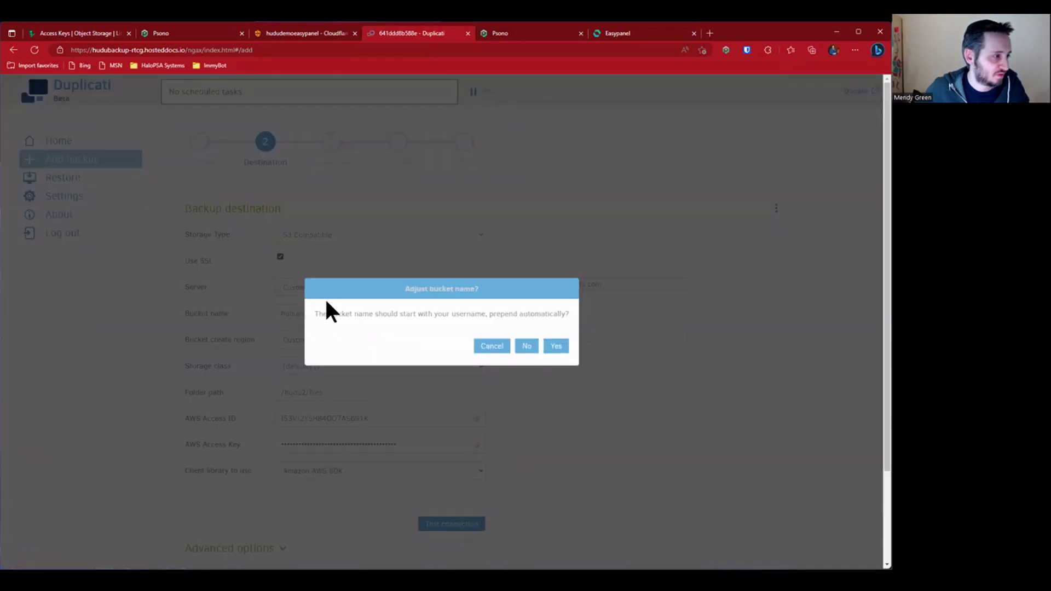
pyautogui.click(525, 346)
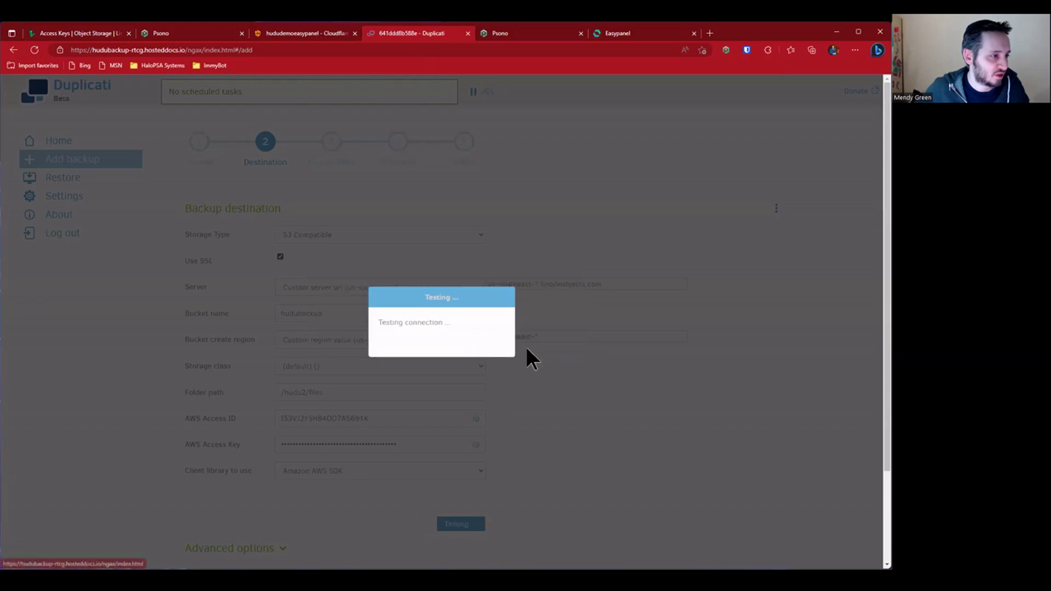
pyautogui.click(493, 347)
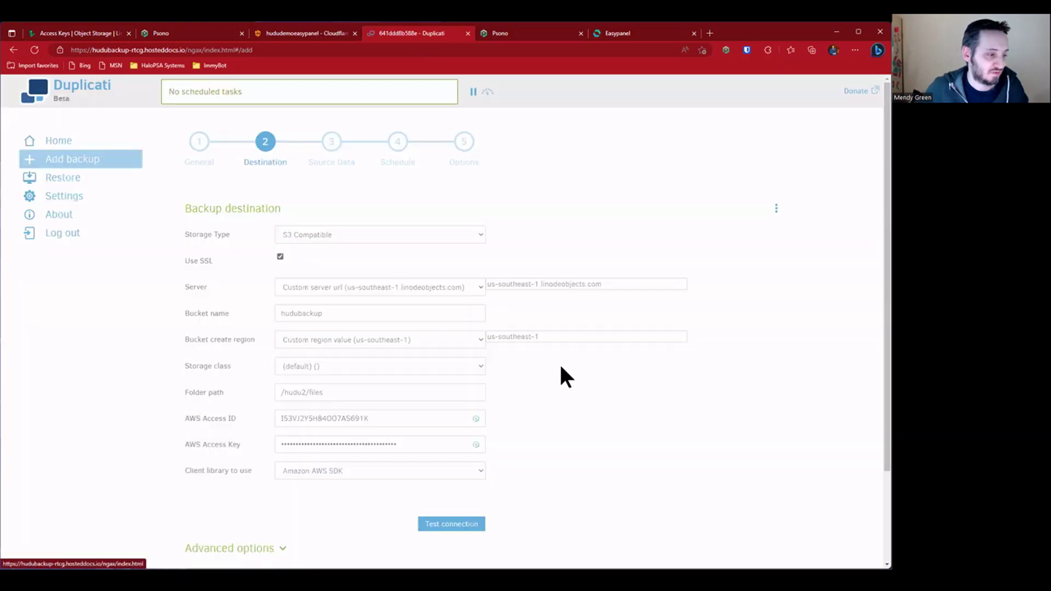
pyautogui.scroll(-3, 553, 383)
pyautogui.click(468, 481)
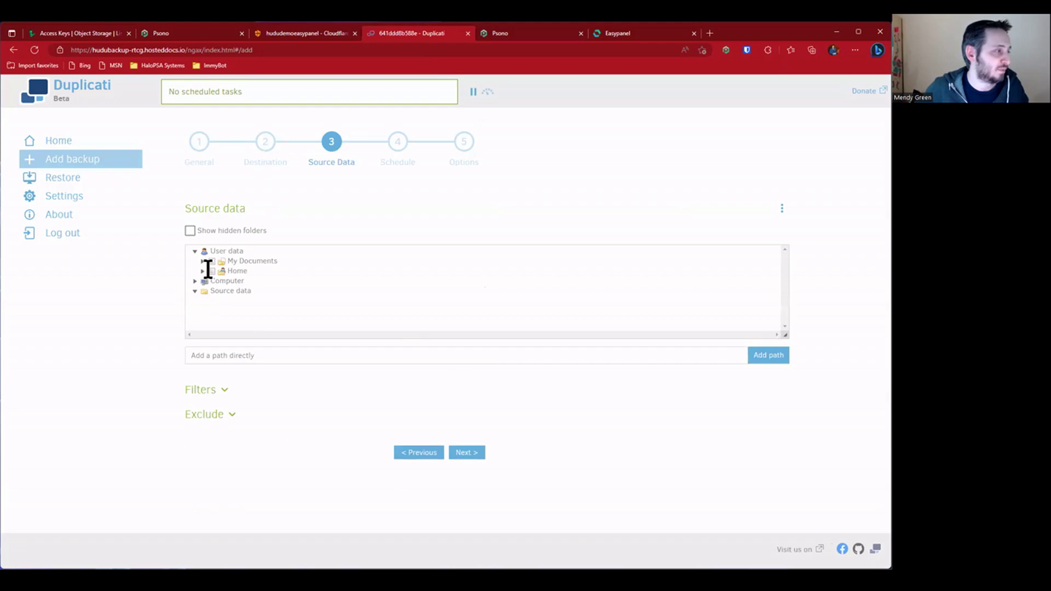
# - Tick hudu_attachments and hudu_images under Computer > host as sources and continue to Schedule
pyautogui.click(203, 271)
pyautogui.click(196, 301)
pyautogui.scroll(-3, 211, 317)
pyautogui.scroll(-2, 208, 310)
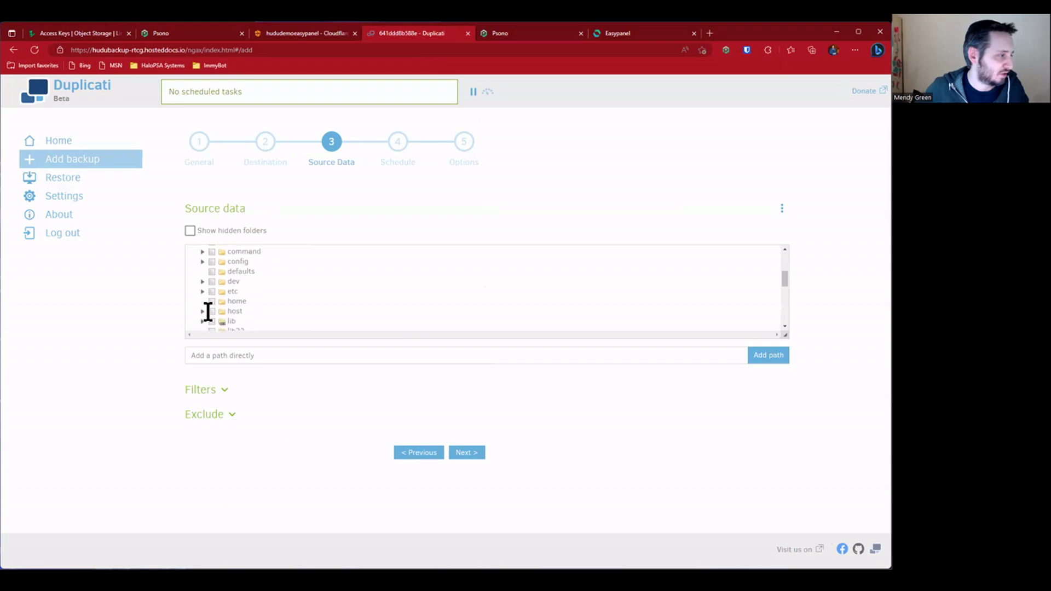
pyautogui.click(203, 316)
pyautogui.scroll(-2, 277, 300)
pyautogui.scroll(-1, 242, 299)
pyautogui.click(219, 303)
pyautogui.click(219, 313)
pyautogui.scroll(-2, 382, 322)
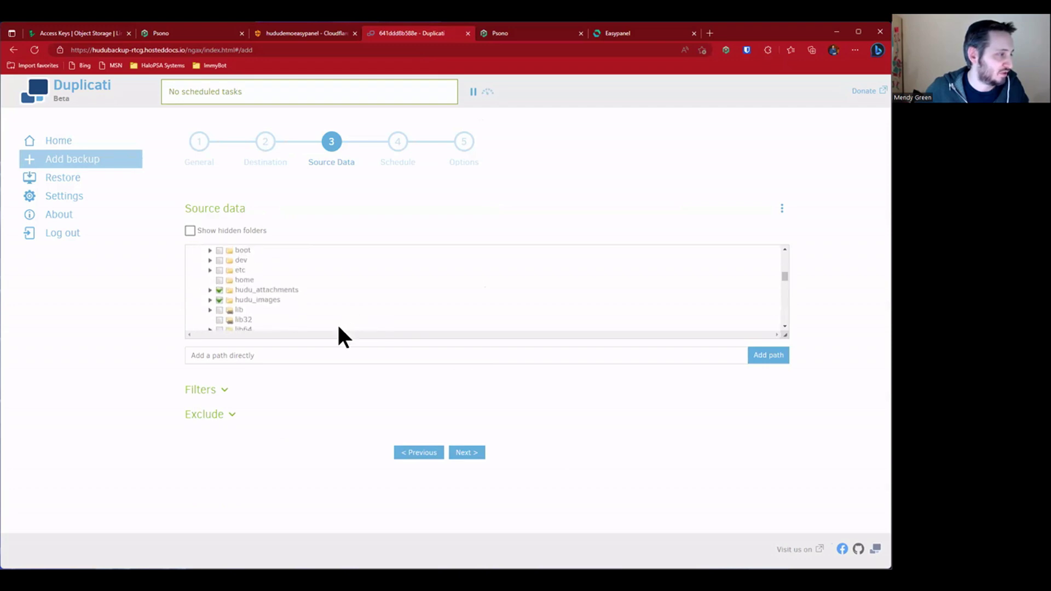
pyautogui.click(476, 453)
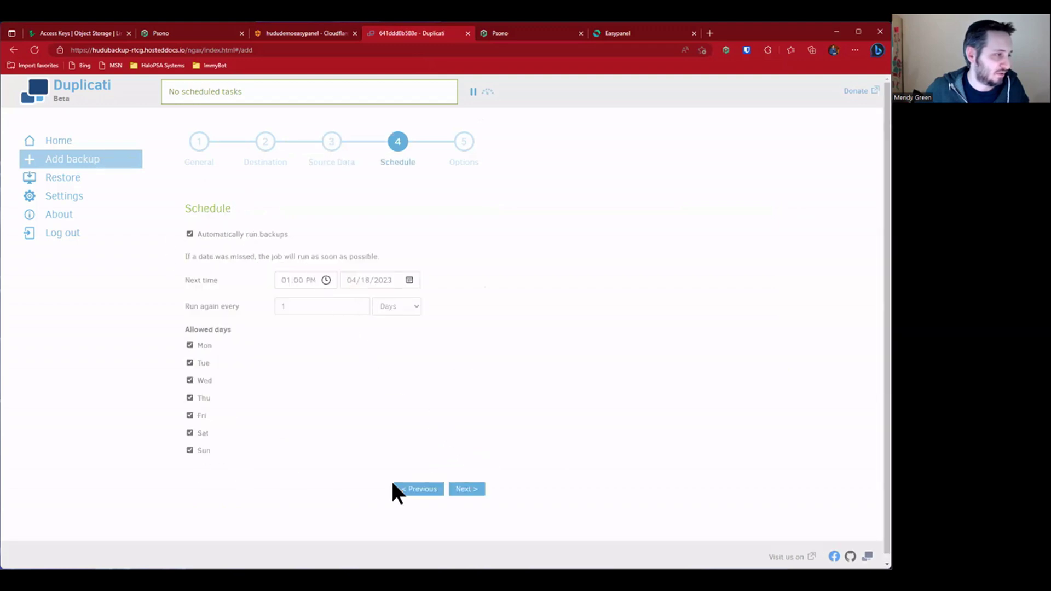
# - On the Options step, set the remote volume size to 2 GByte
pyautogui.click(476, 490)
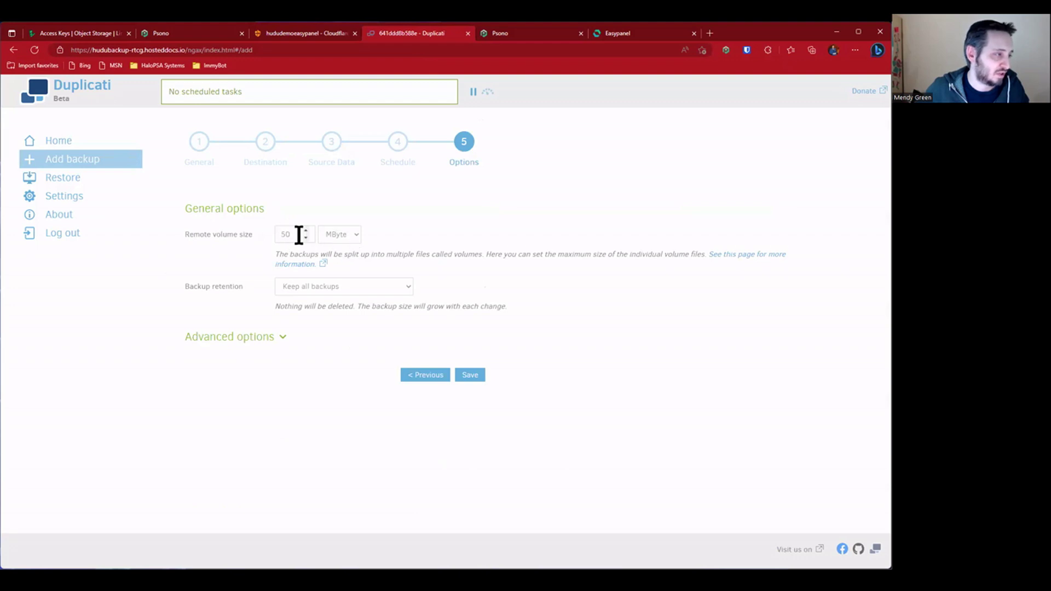
pyautogui.moveTo(302, 254); pyautogui.dragTo(579, 252)
pyautogui.click(351, 249)
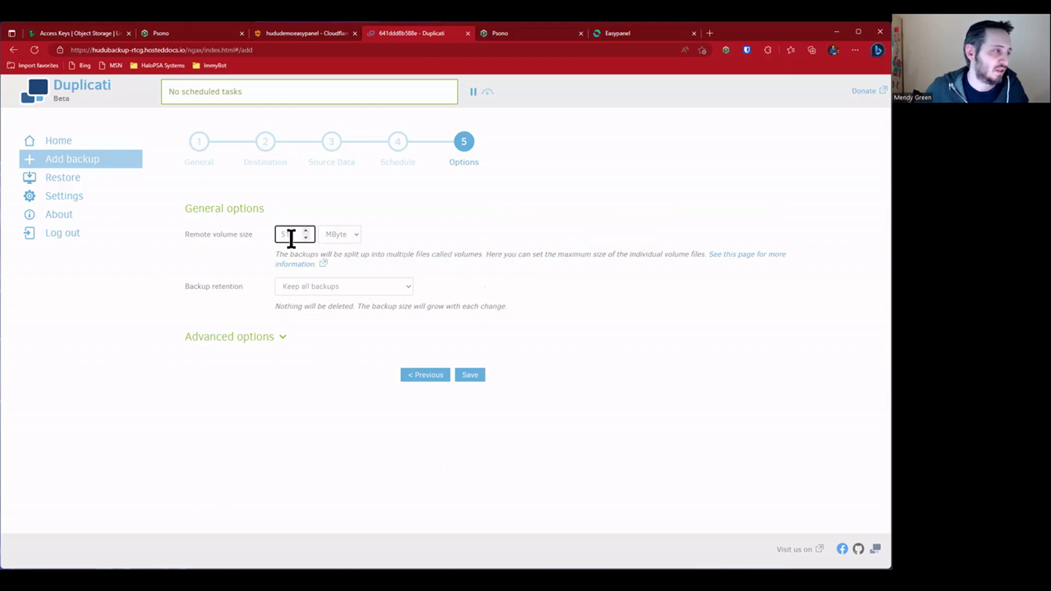
pyautogui.write('51')
pyautogui.click(327, 232)
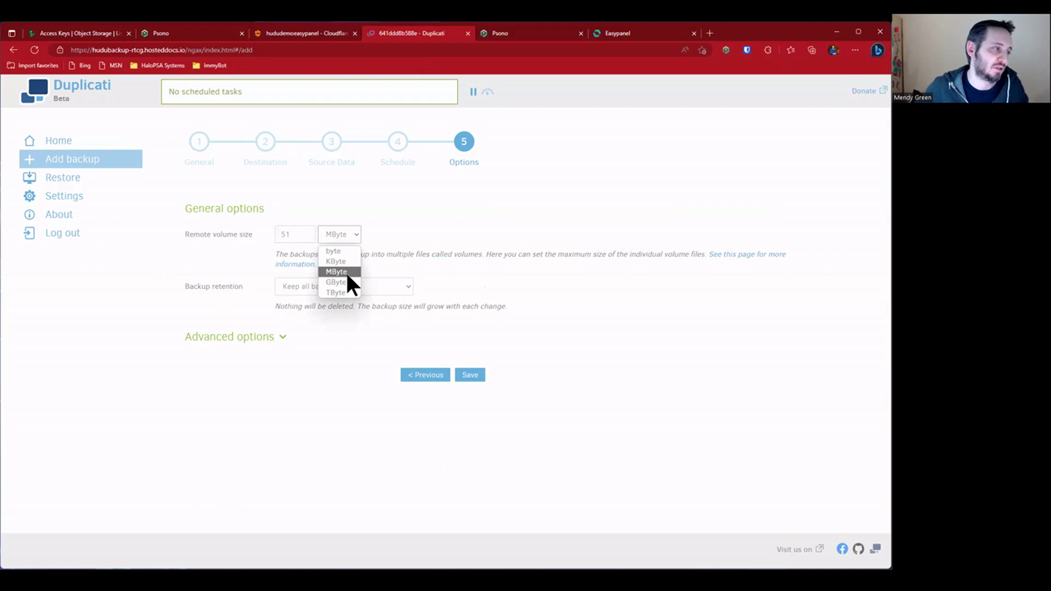
pyautogui.click(347, 283)
pyautogui.doubleClick(279, 235)
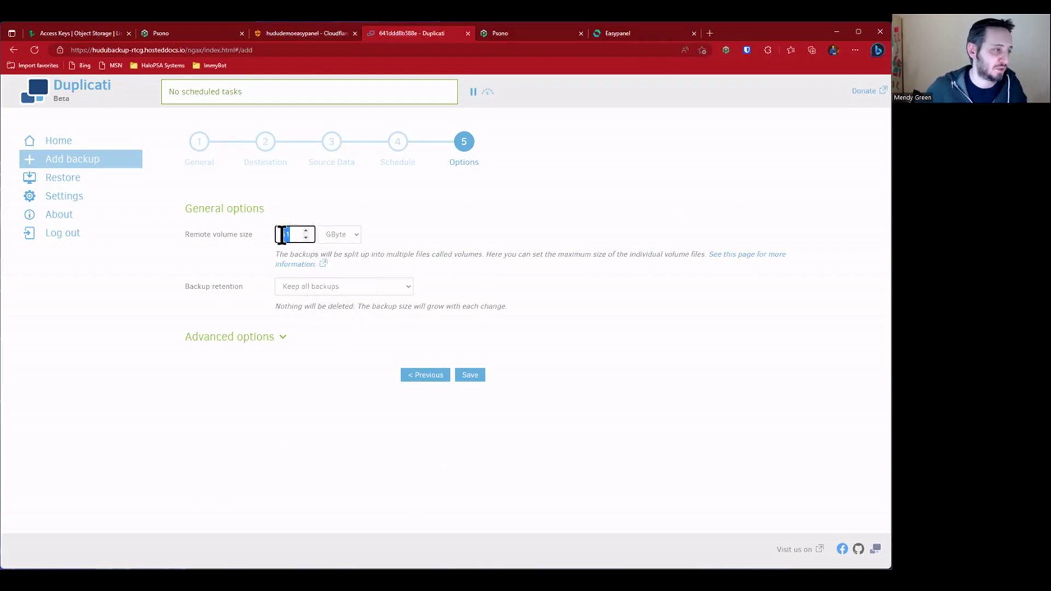
pyautogui.write('2')
pyautogui.click(455, 197)
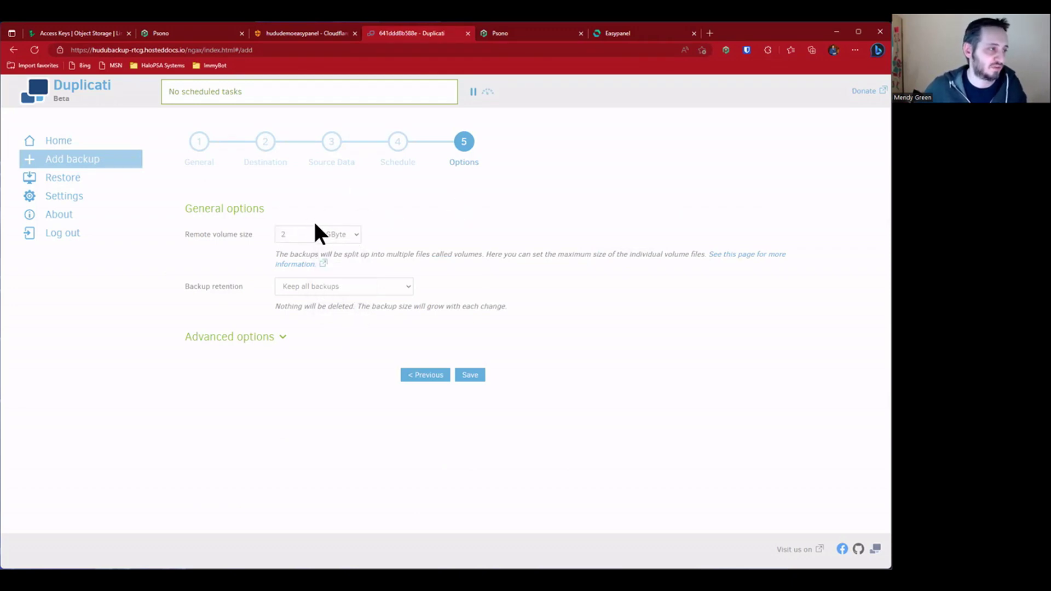
# - Choose Smart backup retention and read its description
pyautogui.click(351, 284)
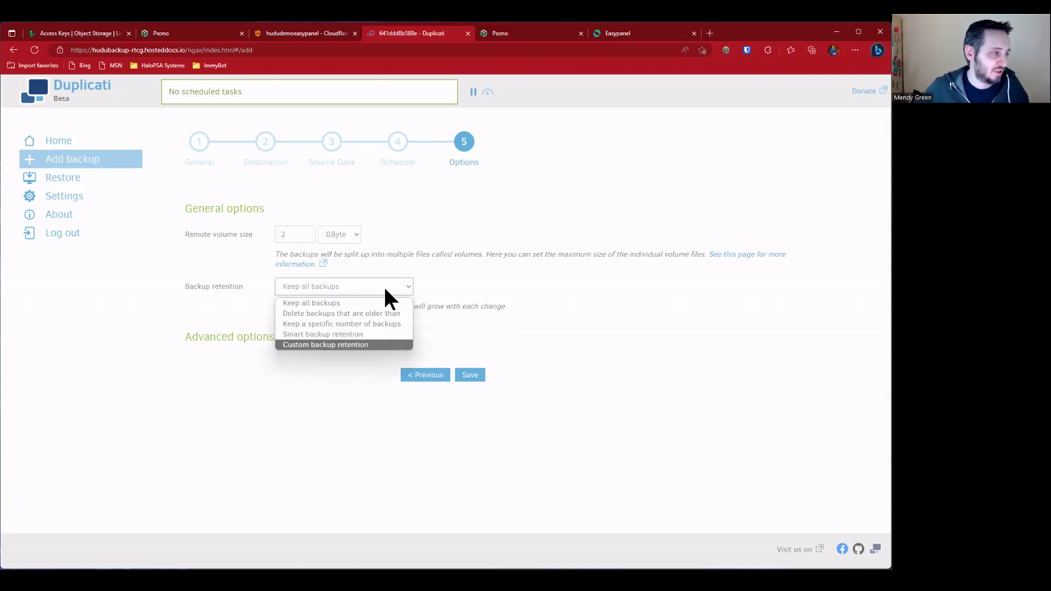
pyautogui.click(376, 333)
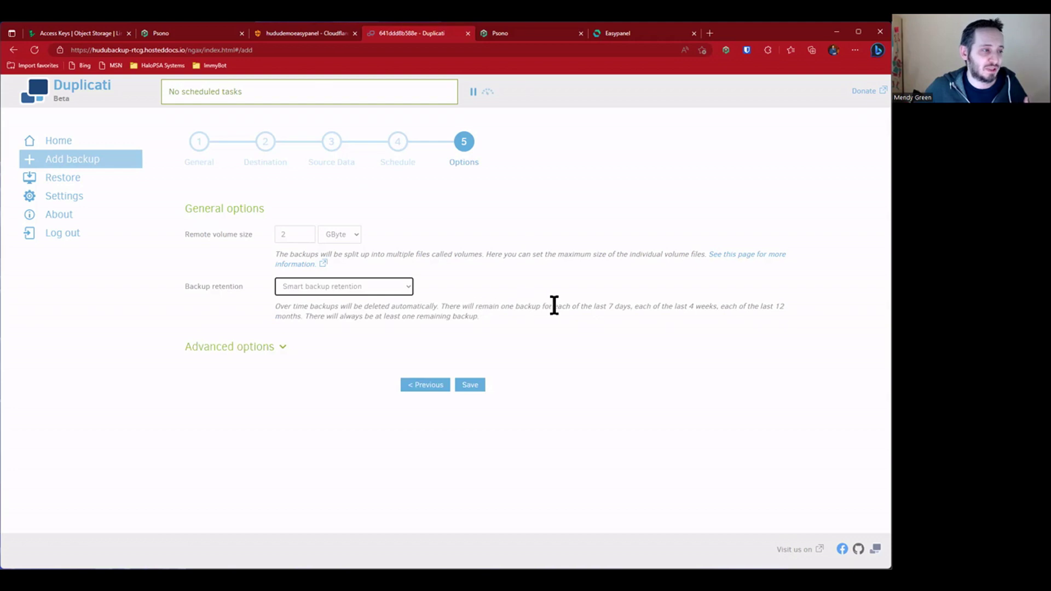
pyautogui.moveTo(467, 307); pyautogui.dragTo(622, 307)
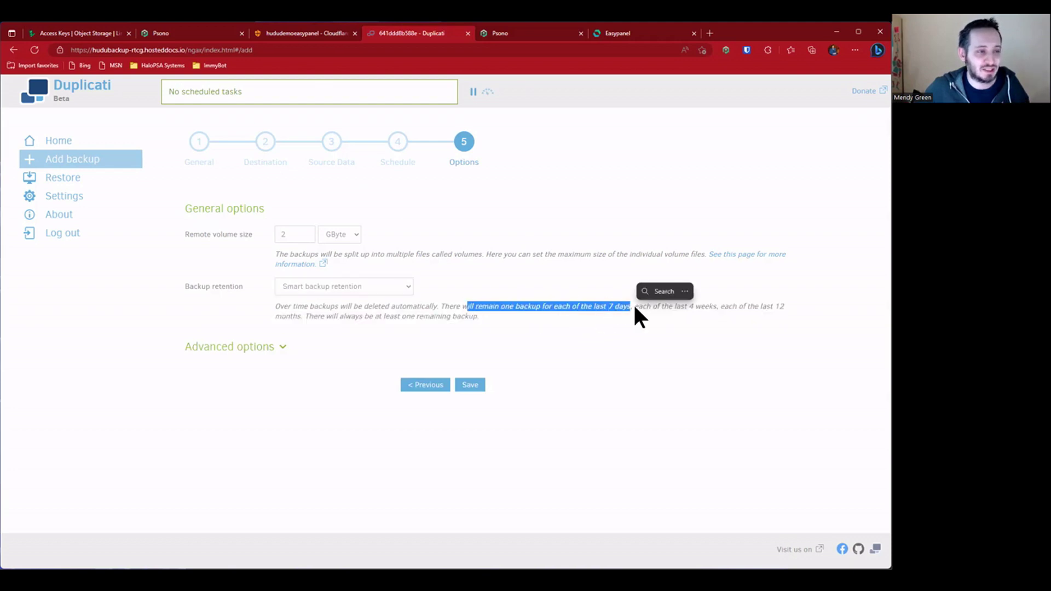
pyautogui.click(635, 304)
pyautogui.moveTo(302, 317); pyautogui.dragTo(466, 317)
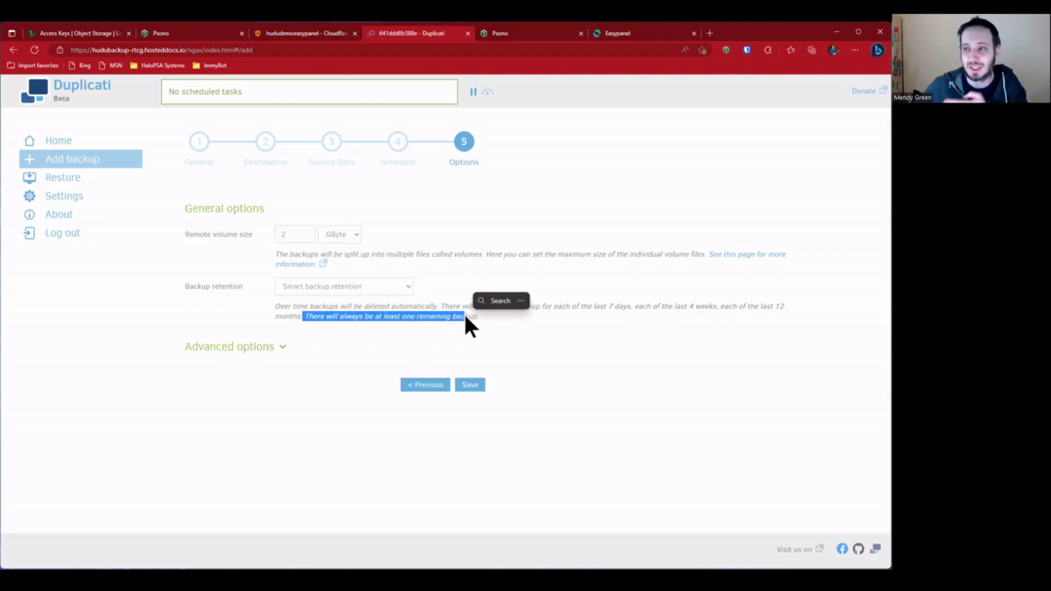
pyautogui.click(464, 314)
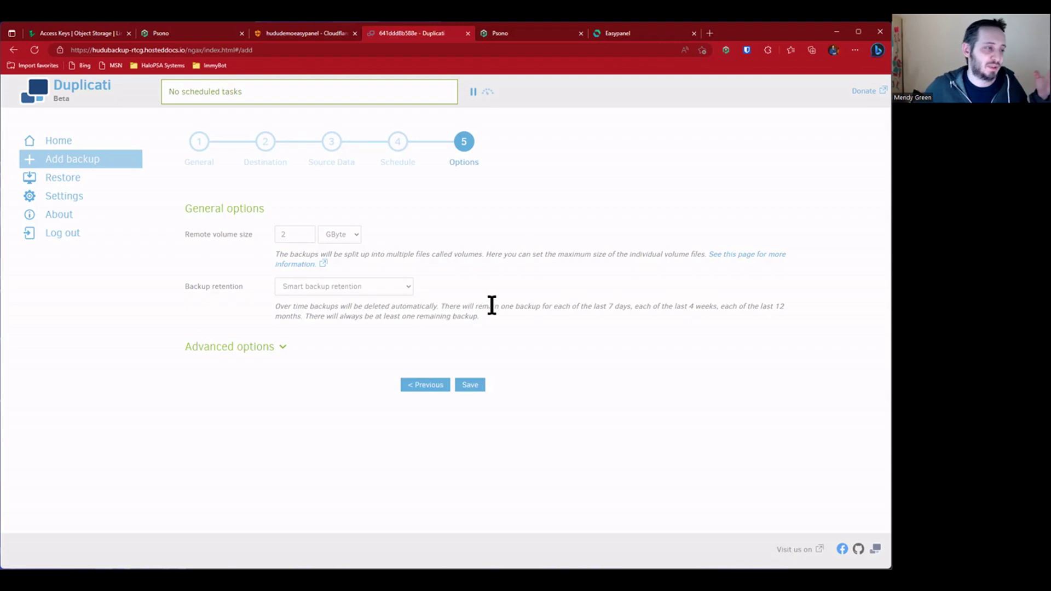
# - Look through the advanced options without adding any, then save the backup job
pyautogui.click(260, 348)
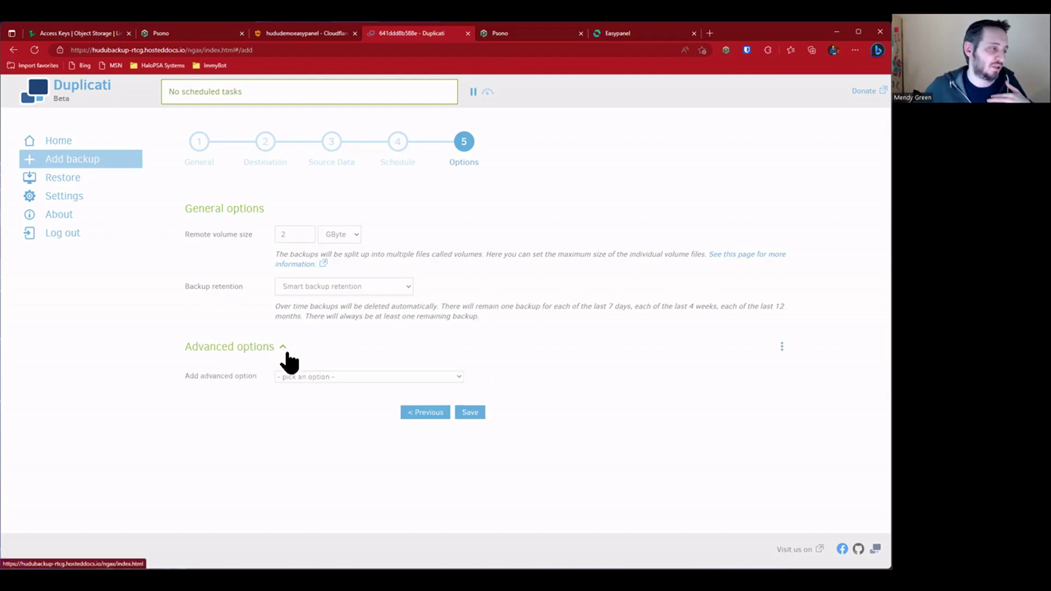
pyautogui.click(351, 377)
pyautogui.scroll(-5, 363, 509)
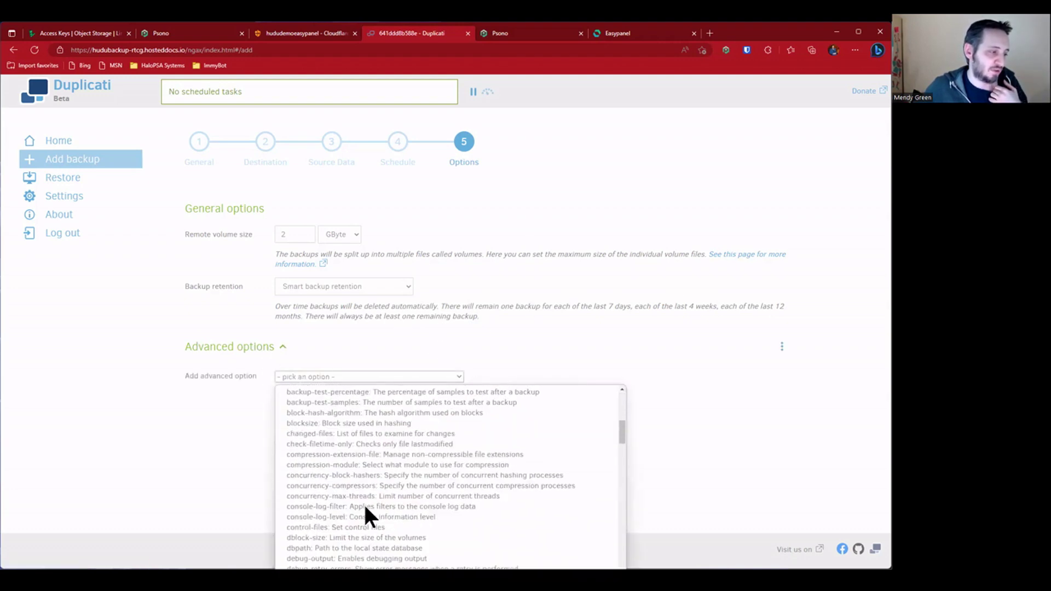
pyautogui.click(462, 407)
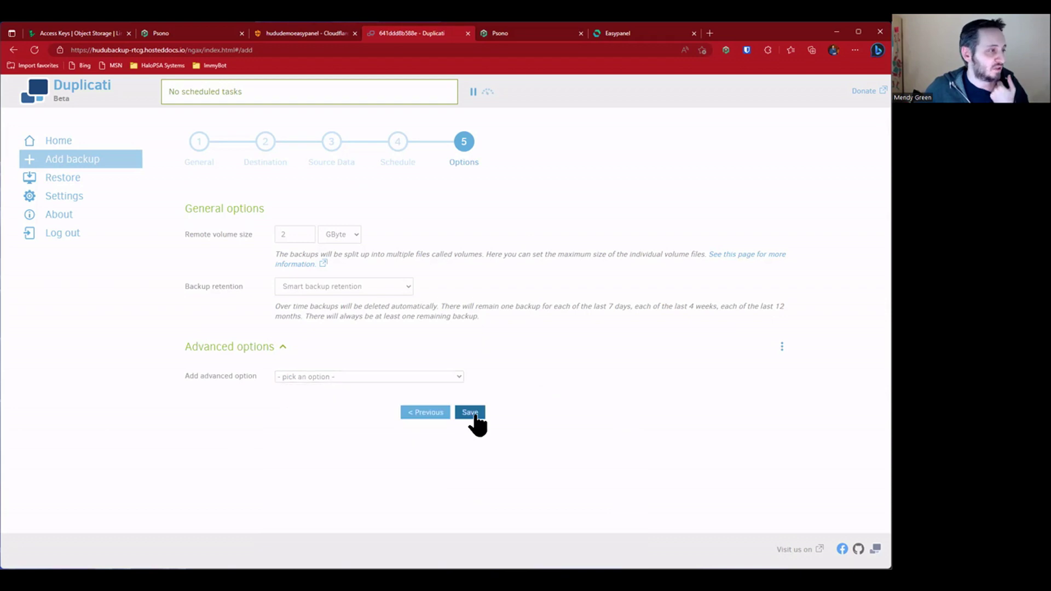
pyautogui.click(474, 414)
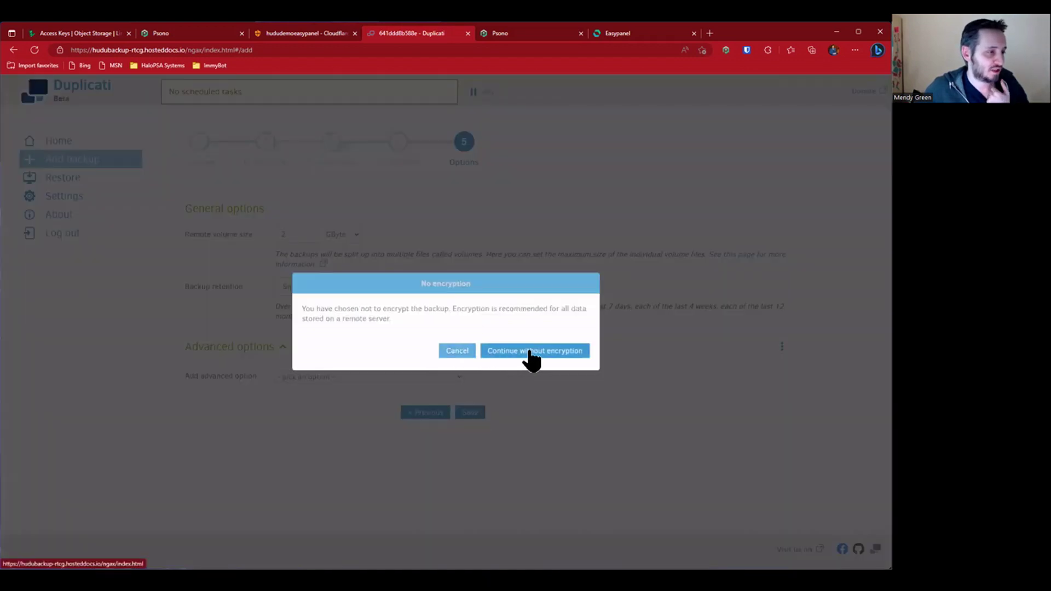
# - Save Hudu Files without encryption, run it now, and switch to the Linode tab
pyautogui.click(531, 355)
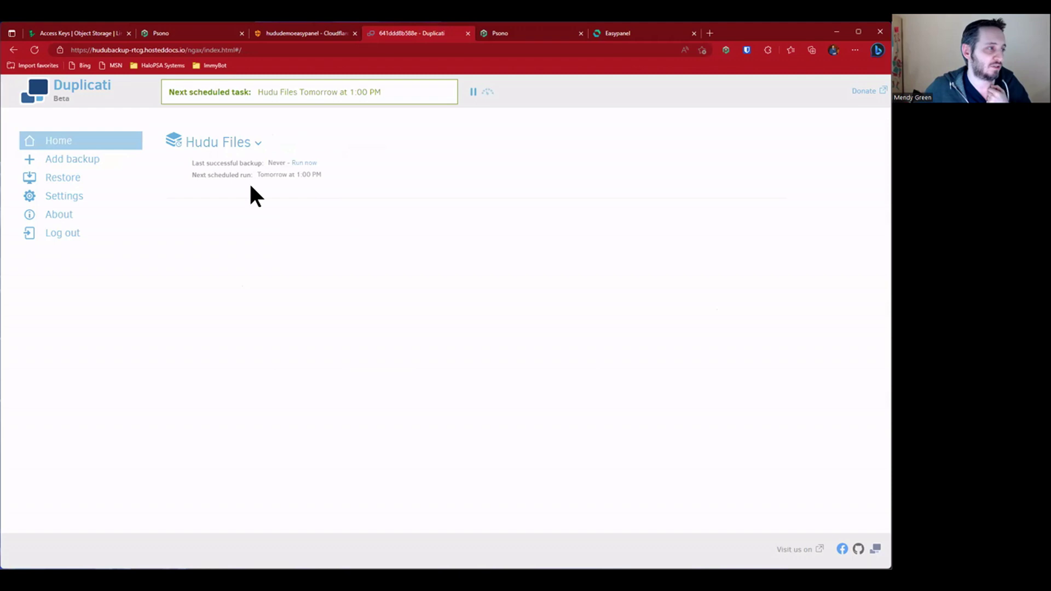
pyautogui.click(303, 163)
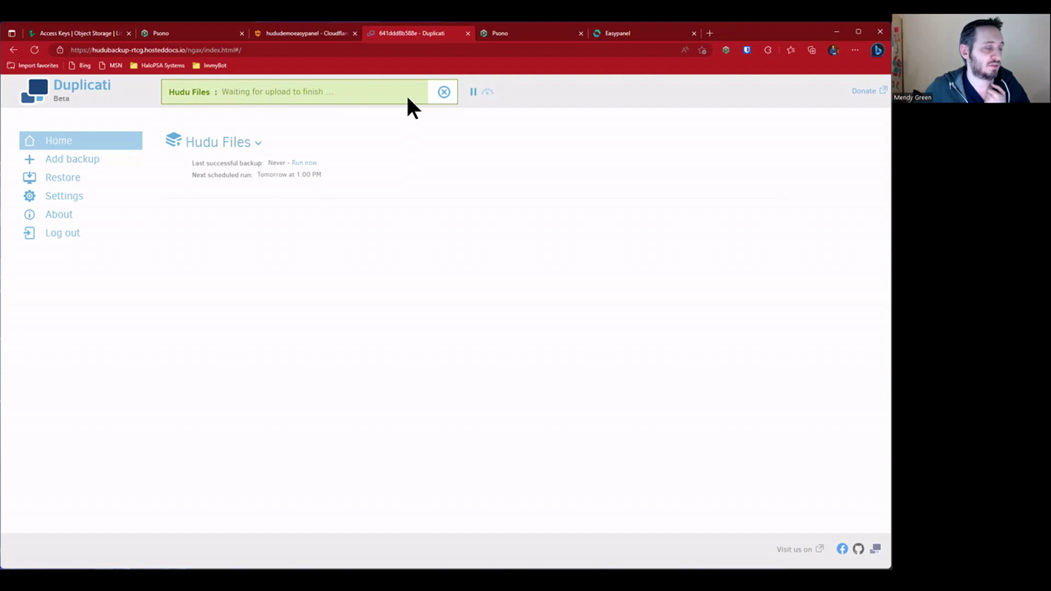
pyautogui.click(95, 33)
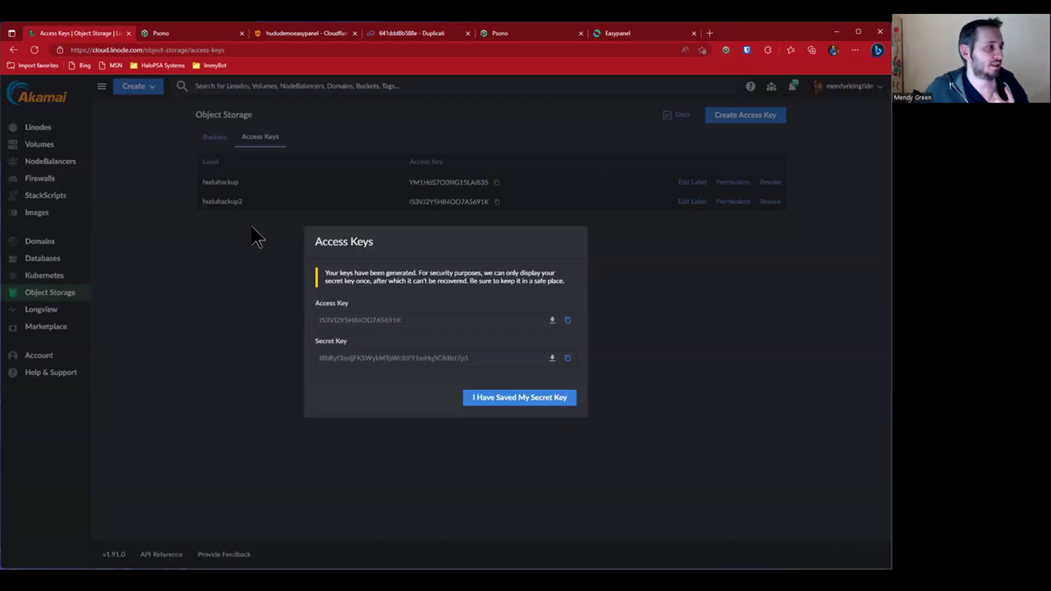
# - Dismiss the secret key notice, browse and reload hudubackup/hudu2, checking Duplicati's progress in between
pyautogui.click(517, 404)
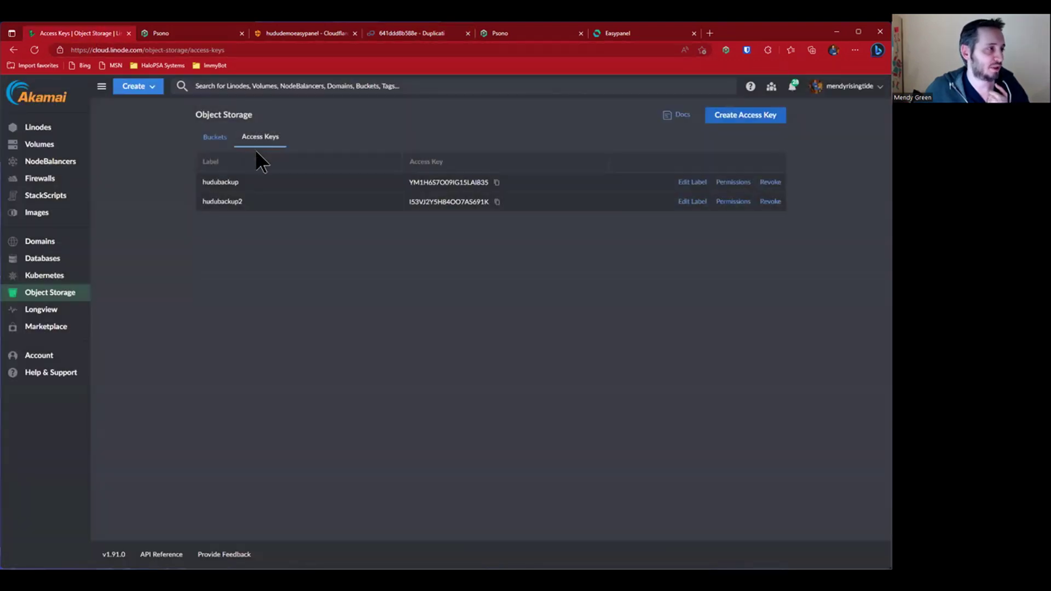
pyautogui.click(230, 183)
pyautogui.click(230, 290)
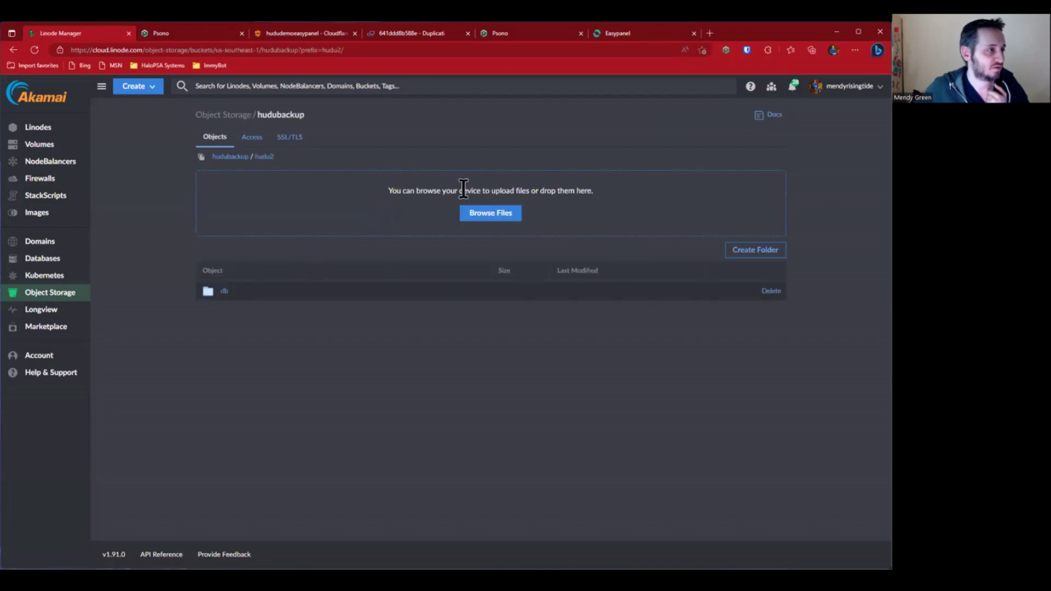
pyautogui.click(404, 33)
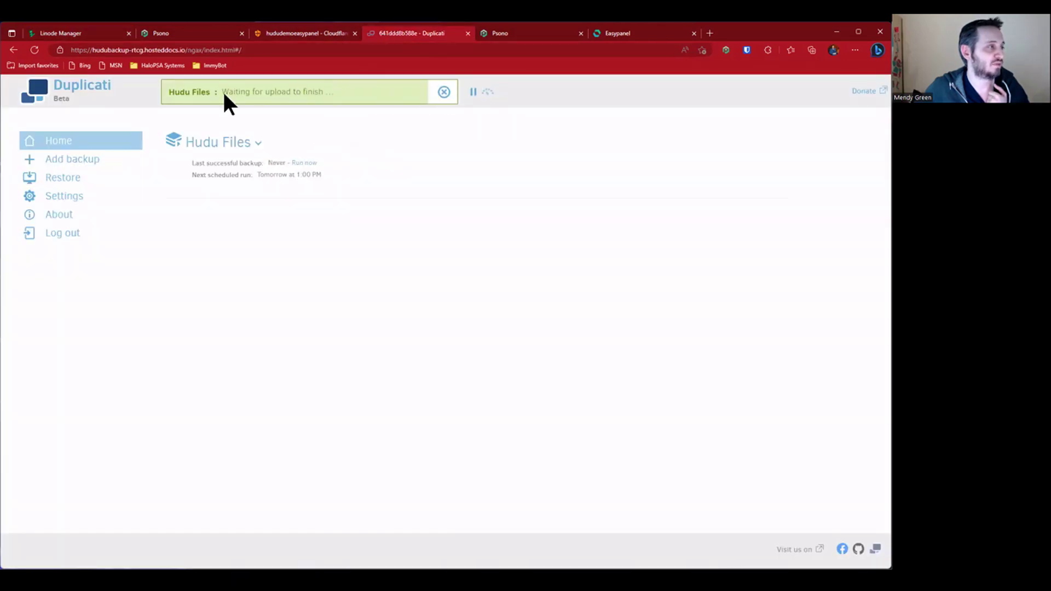
pyautogui.click(82, 34)
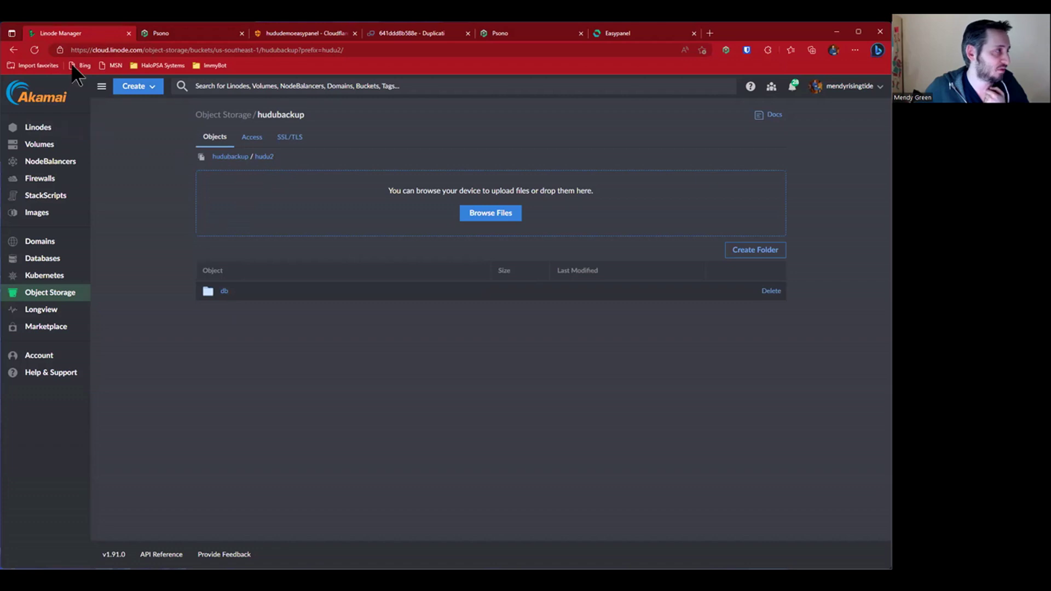
pyautogui.click(35, 49)
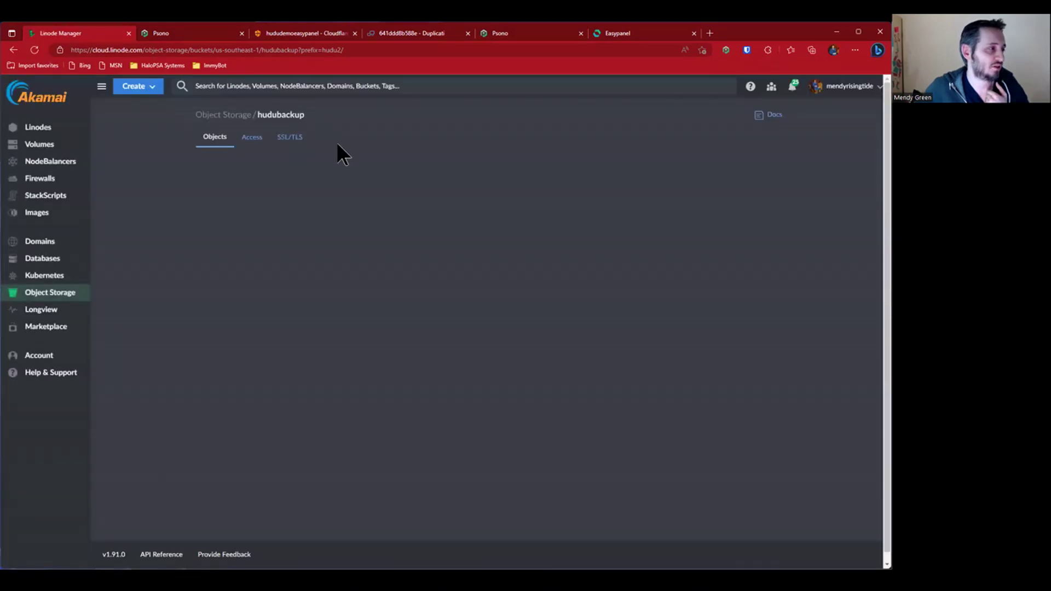
pyautogui.click(383, 32)
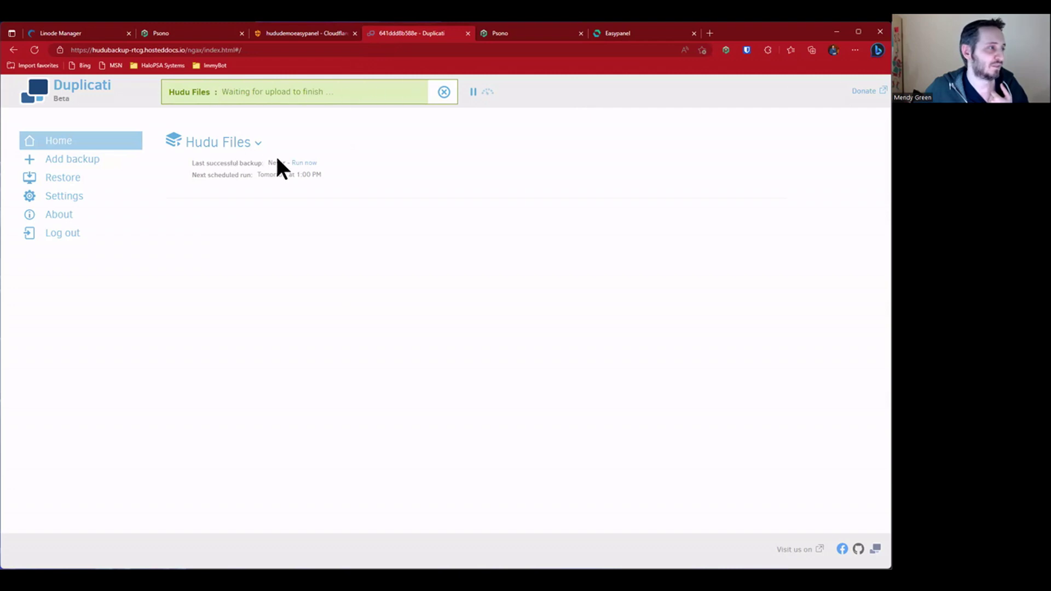
# - Expand the Hudu Files job to show its Operations, Configuration, Advanced and Reporting actions
pyautogui.click(260, 145)
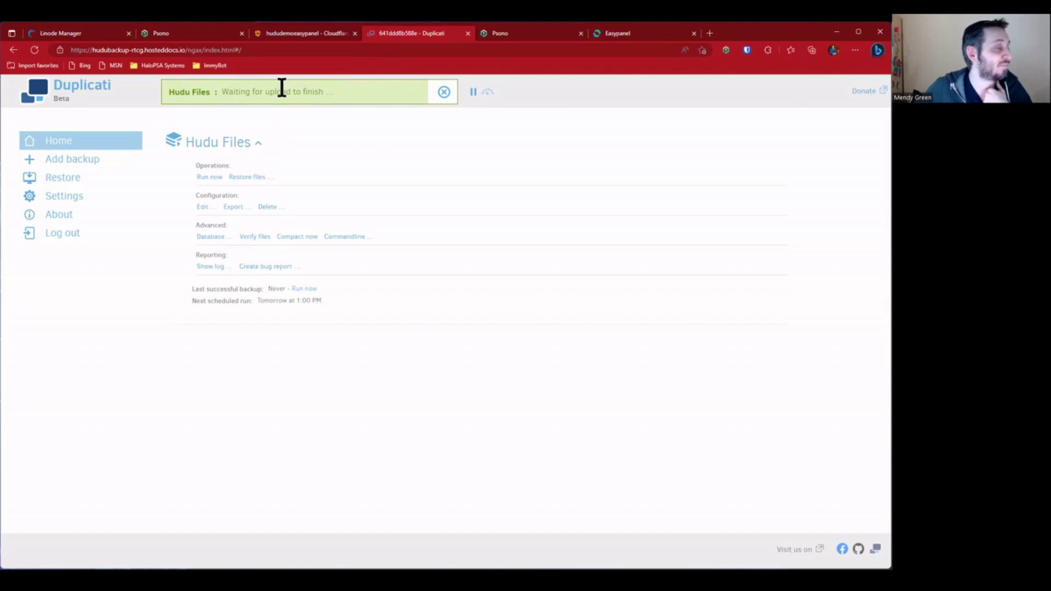
# - Browse hudubackup/hudu2/db in Linode, finding one .sql.gz file, then return to Duplicati's error
pyautogui.click(84, 32)
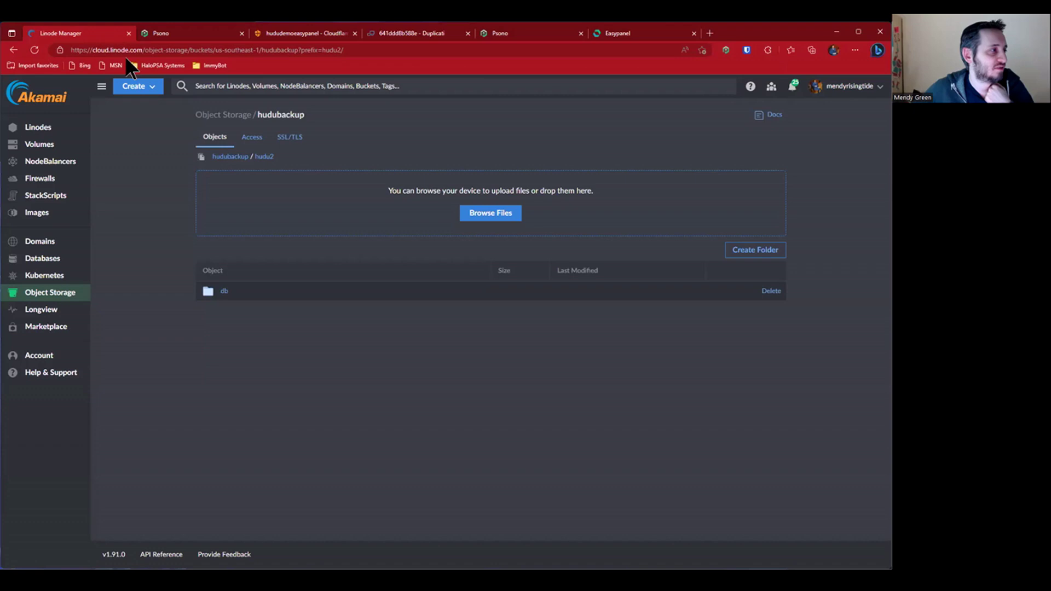
pyautogui.click(241, 156)
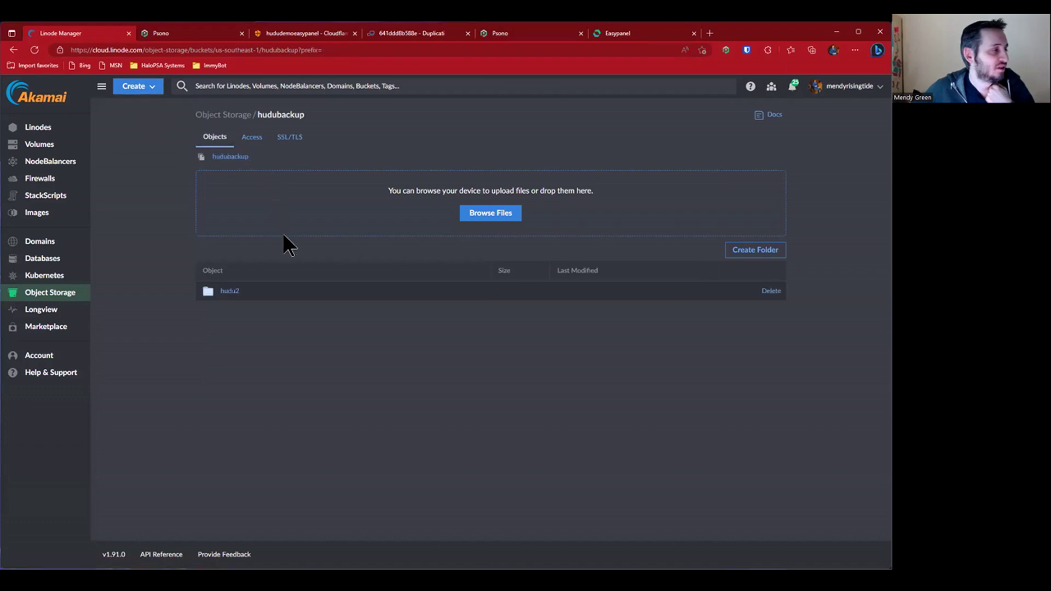
pyautogui.click(231, 290)
pyautogui.click(224, 291)
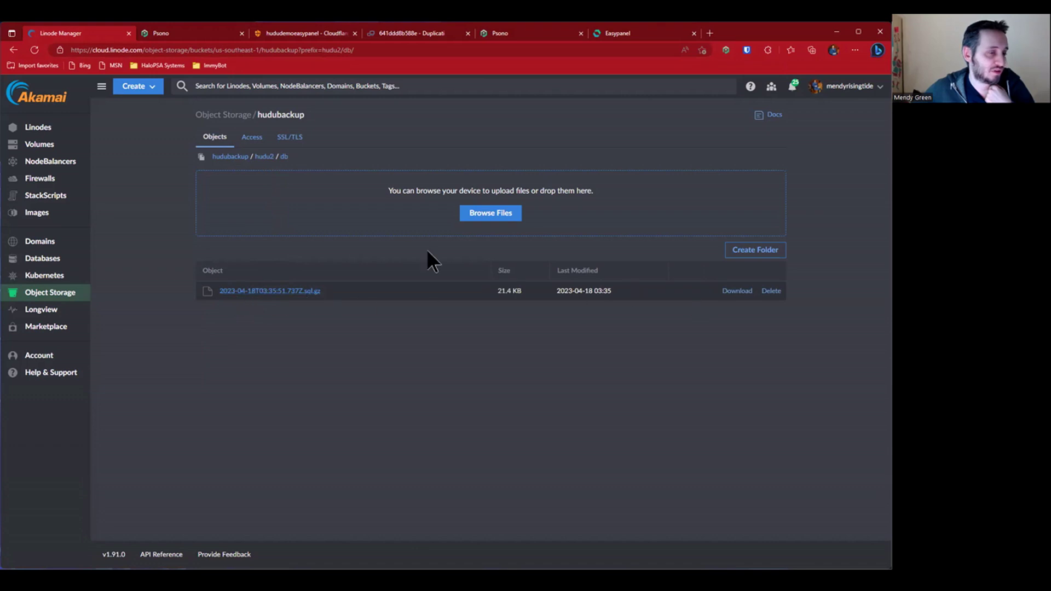
pyautogui.click(241, 157)
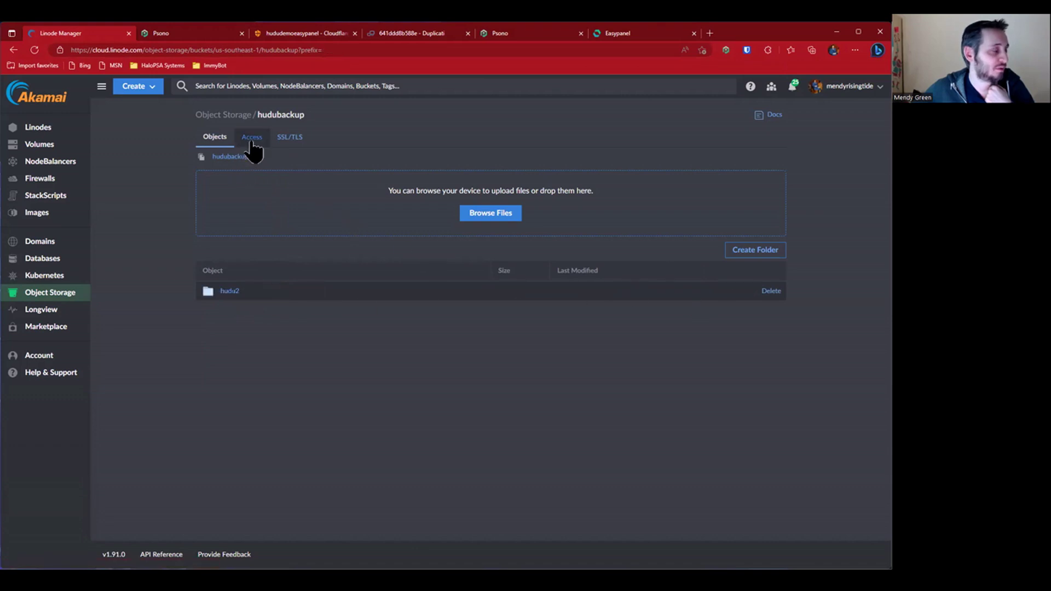
pyautogui.click(390, 34)
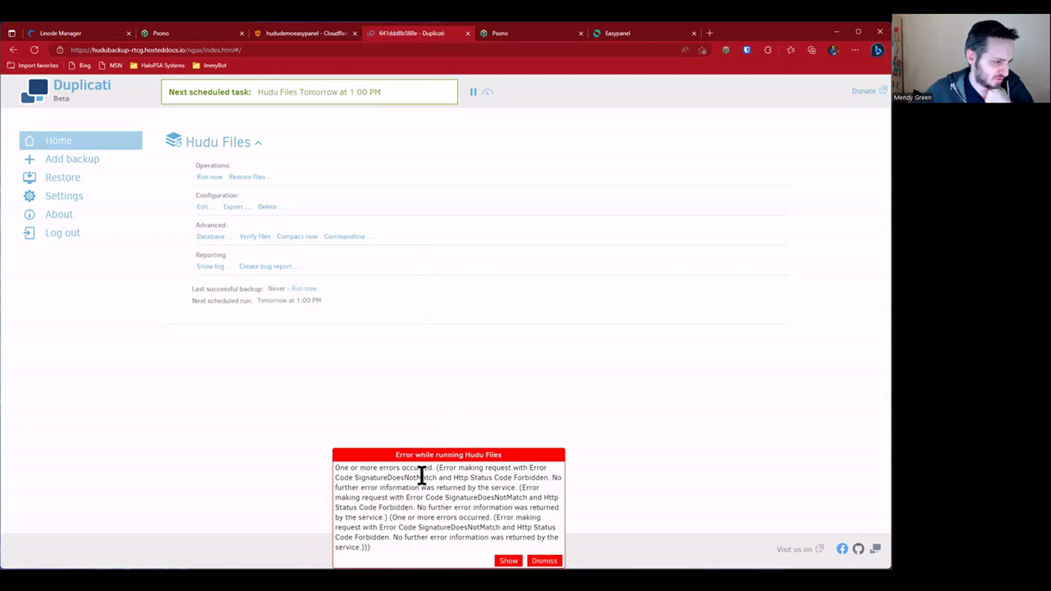
# - Highlight the error message lines, including the SignatureDoesNotMatch part, to read them
pyautogui.moveTo(469, 477); pyautogui.dragTo(535, 477)
pyautogui.moveTo(352, 487); pyautogui.dragTo(423, 497)
pyautogui.moveTo(361, 507)
pyautogui.mouseDown()
pyautogui.moveTo(493, 504)
pyautogui.moveTo(375, 517)
pyautogui.mouseUp()
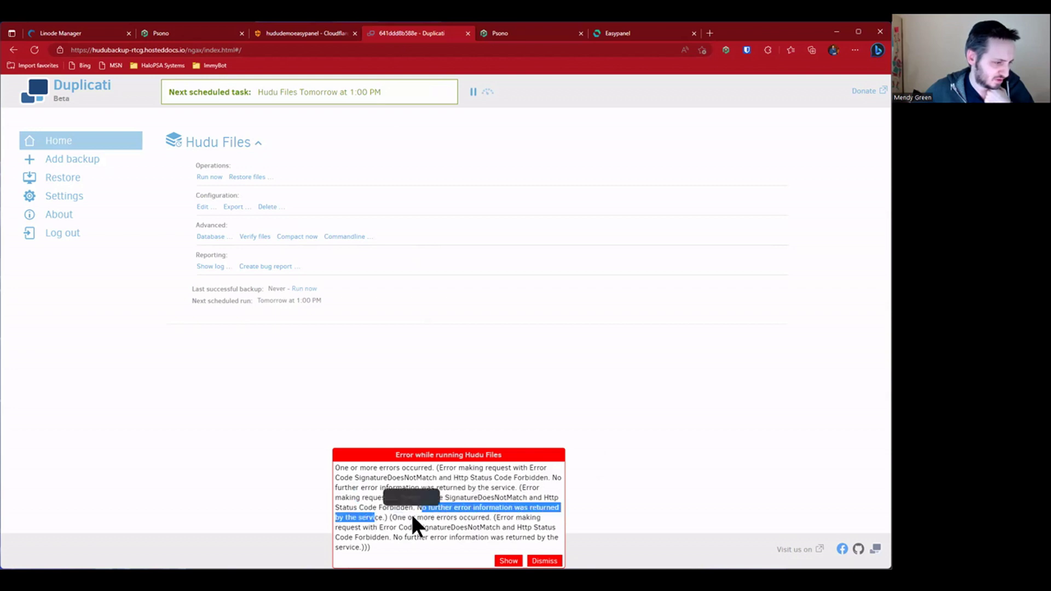
pyautogui.moveTo(460, 517); pyautogui.dragTo(520, 517)
pyautogui.moveTo(362, 528); pyautogui.dragTo(450, 539)
# - Open the Hudu Files remote log and expand each dblock.zip upload entry's details
pyautogui.click(507, 559)
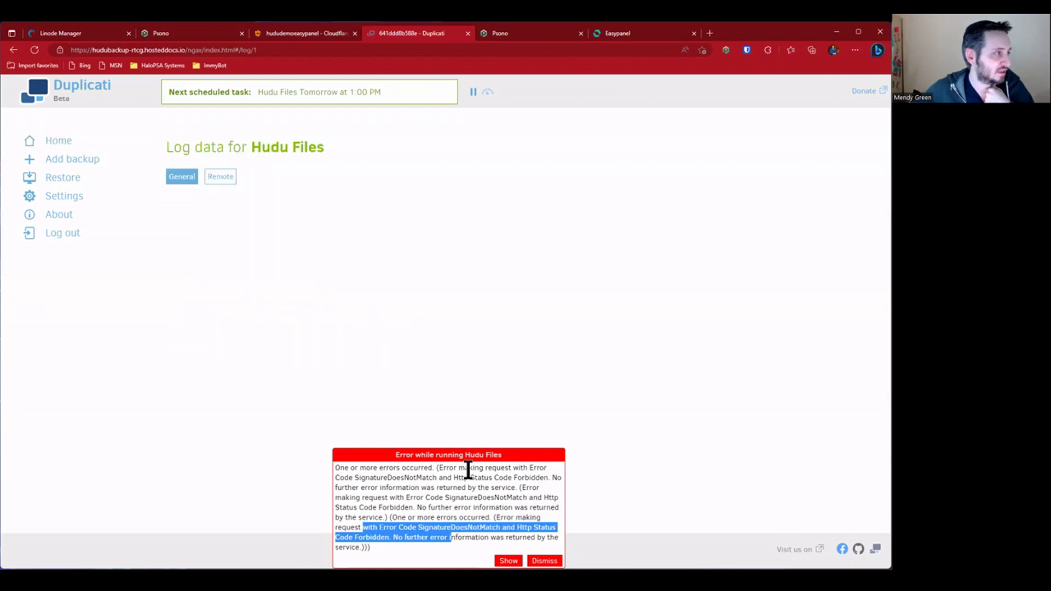
pyautogui.click(226, 178)
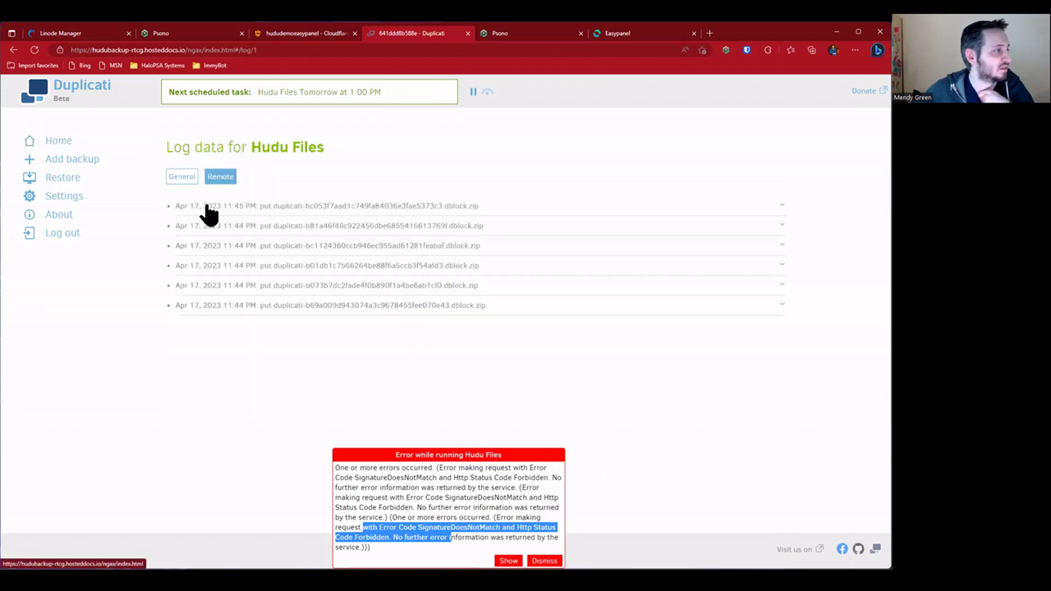
pyautogui.click(781, 207)
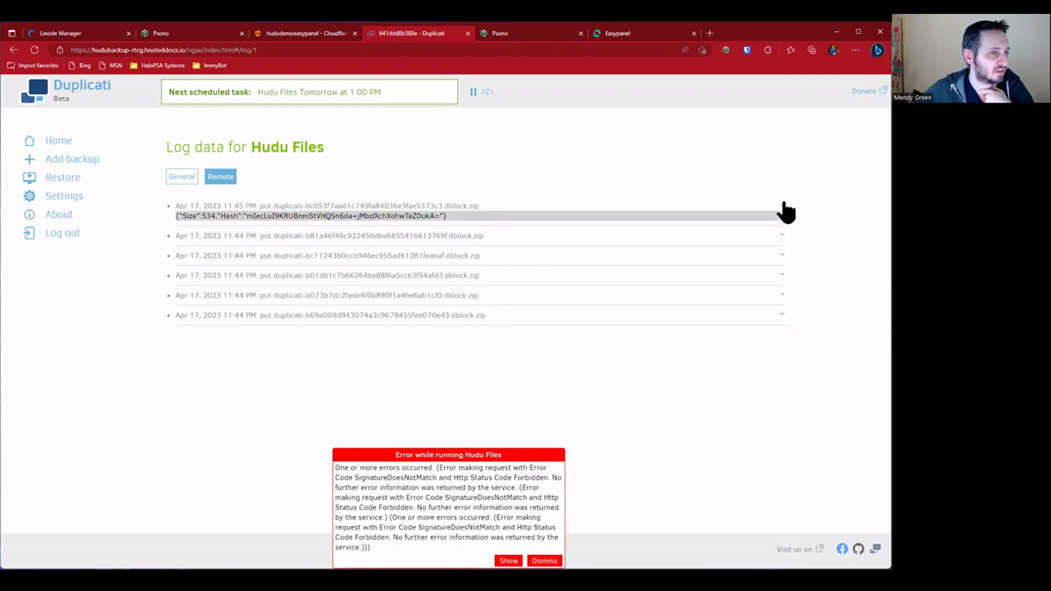
pyautogui.click(483, 235)
pyautogui.click(346, 327)
pyautogui.click(372, 305)
pyautogui.click(384, 285)
pyautogui.click(386, 270)
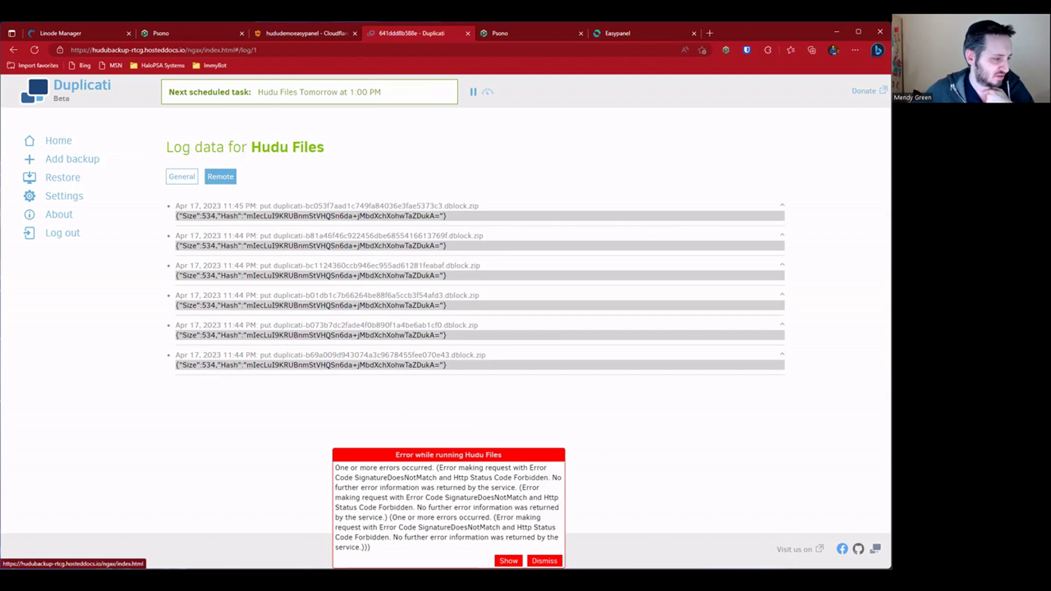
# - Dismiss the error, switch to the general log, visit Settings, then go back to Home
pyautogui.click(542, 559)
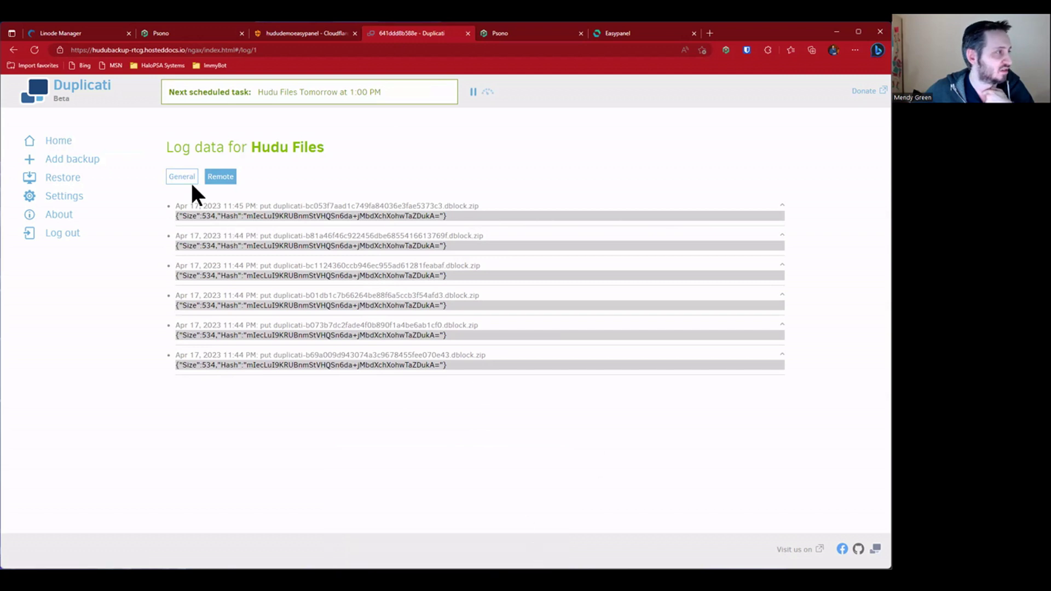
pyautogui.click(185, 177)
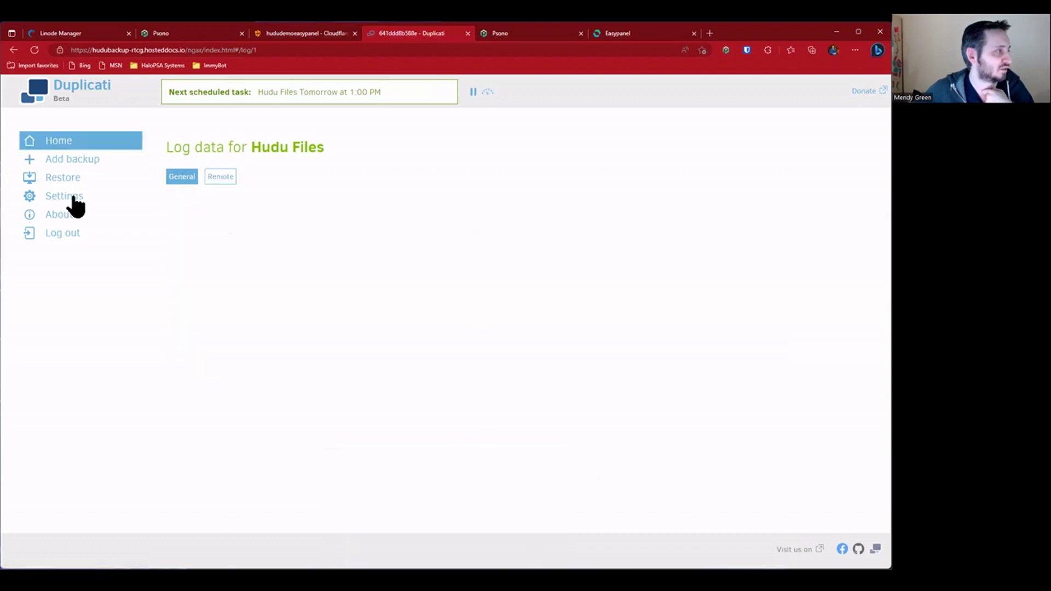
pyautogui.click(115, 196)
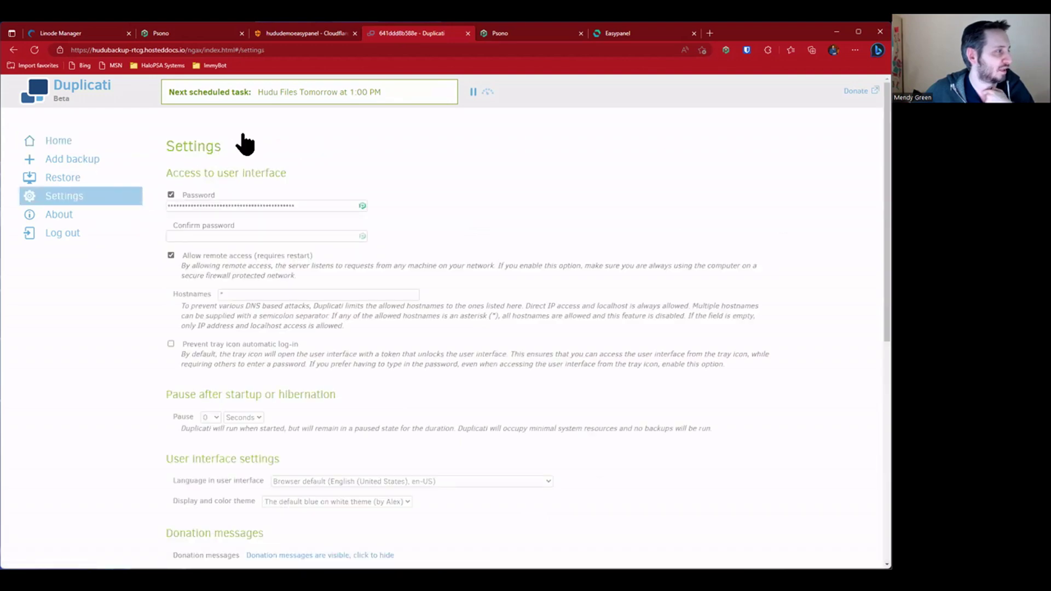
pyautogui.hotkey('alt', 'Left')
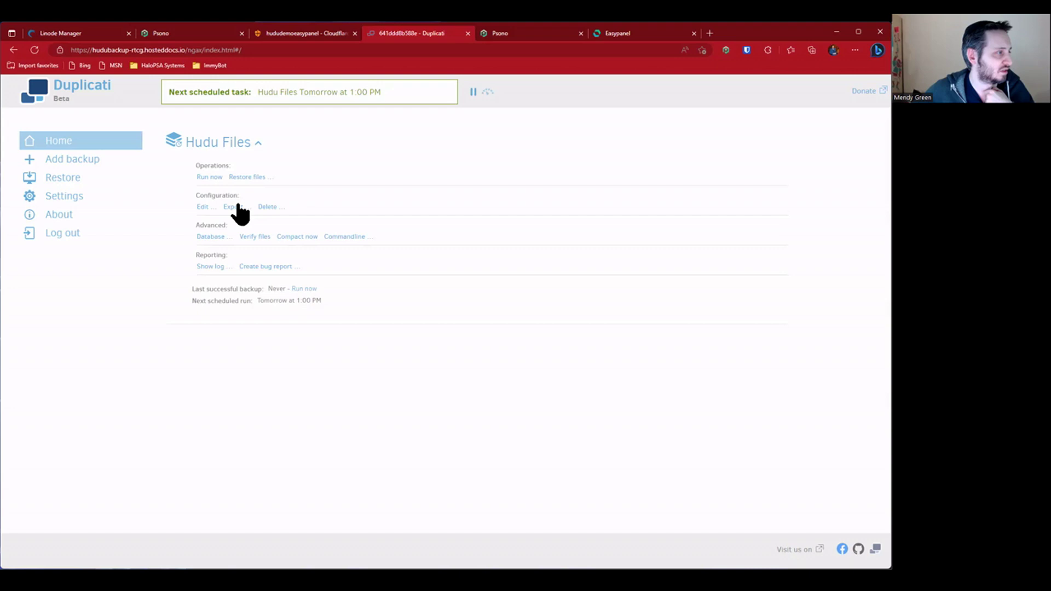
# - Edit Hudu Files and test its Linode bucket destination connection, keeping the bucket name
pyautogui.click(207, 207)
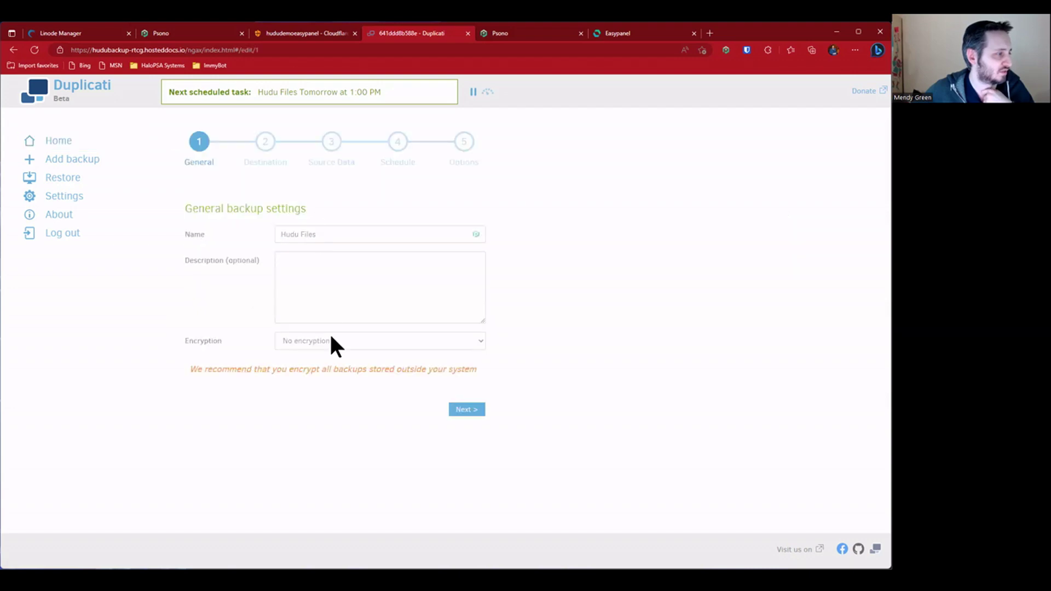
pyautogui.click(454, 411)
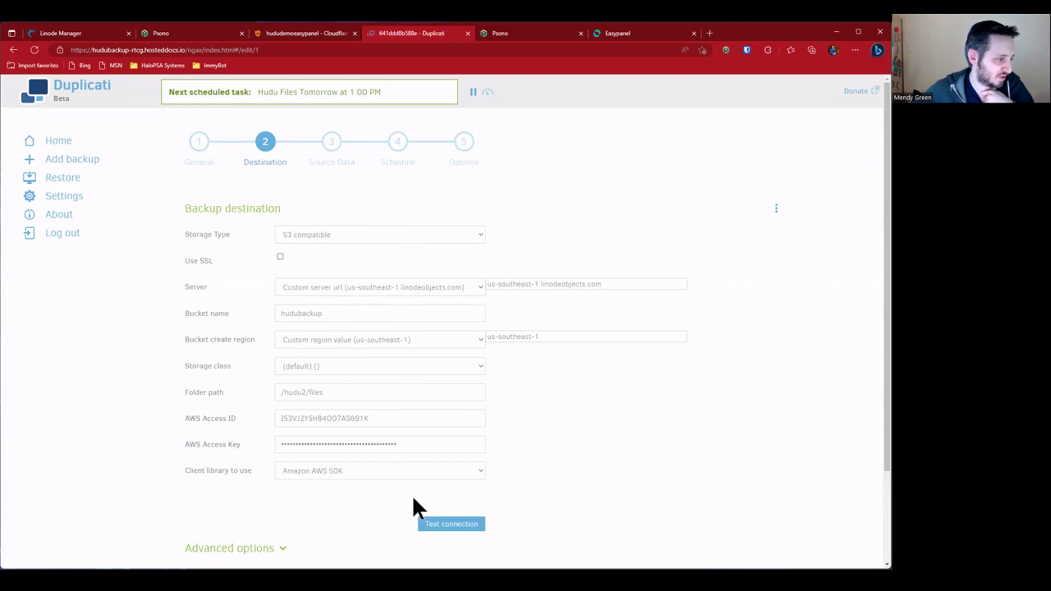
pyautogui.click(448, 524)
pyautogui.click(527, 345)
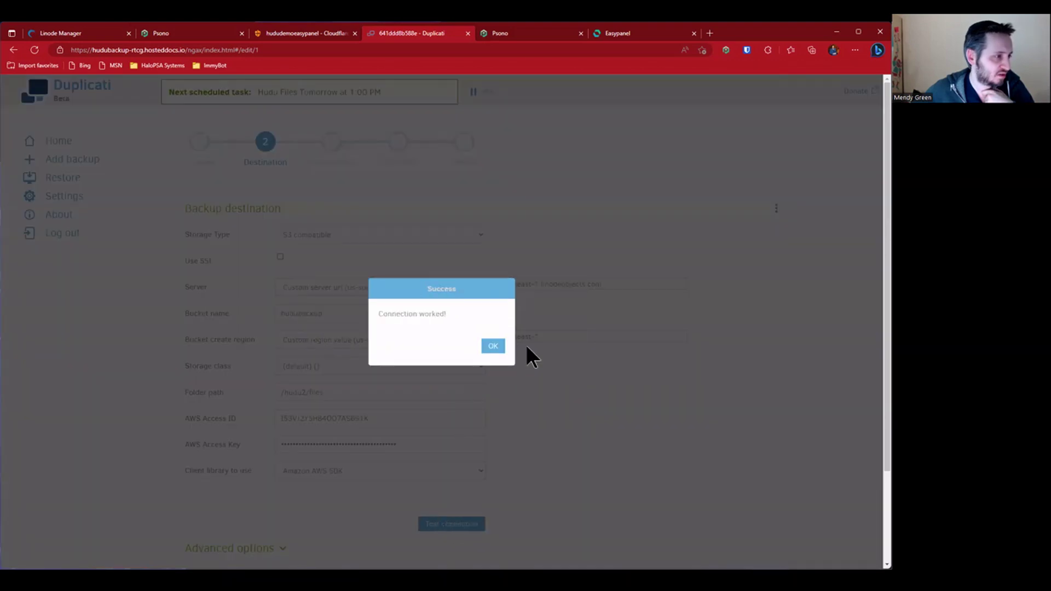
pyautogui.click(493, 347)
# - Step through Source Data, Schedule and Options, then save the Hudu Files job
pyautogui.scroll(-2, 558, 394)
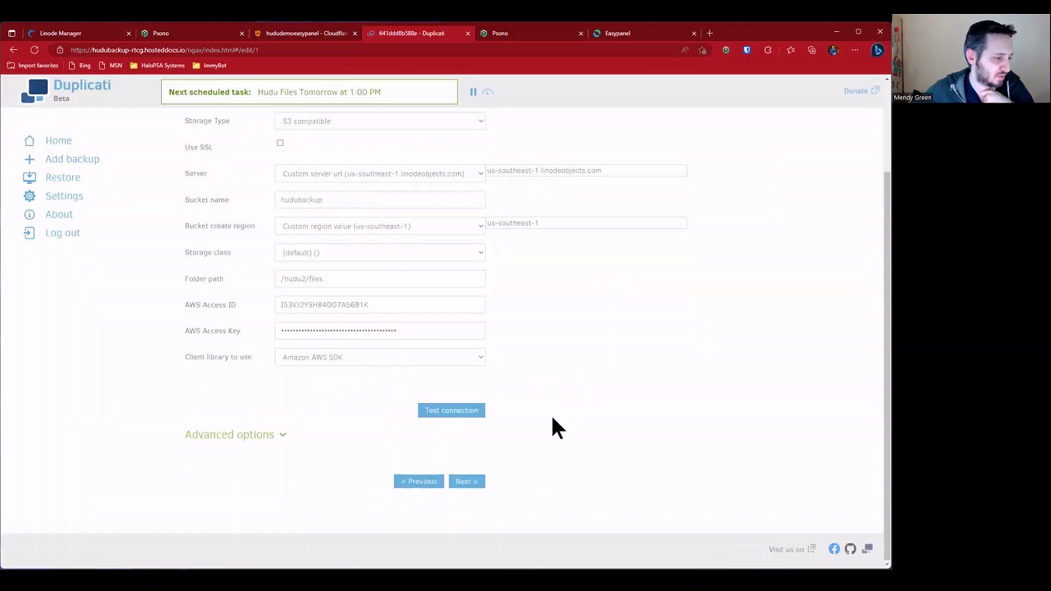
pyautogui.click(474, 483)
pyautogui.click(474, 450)
pyautogui.click(469, 492)
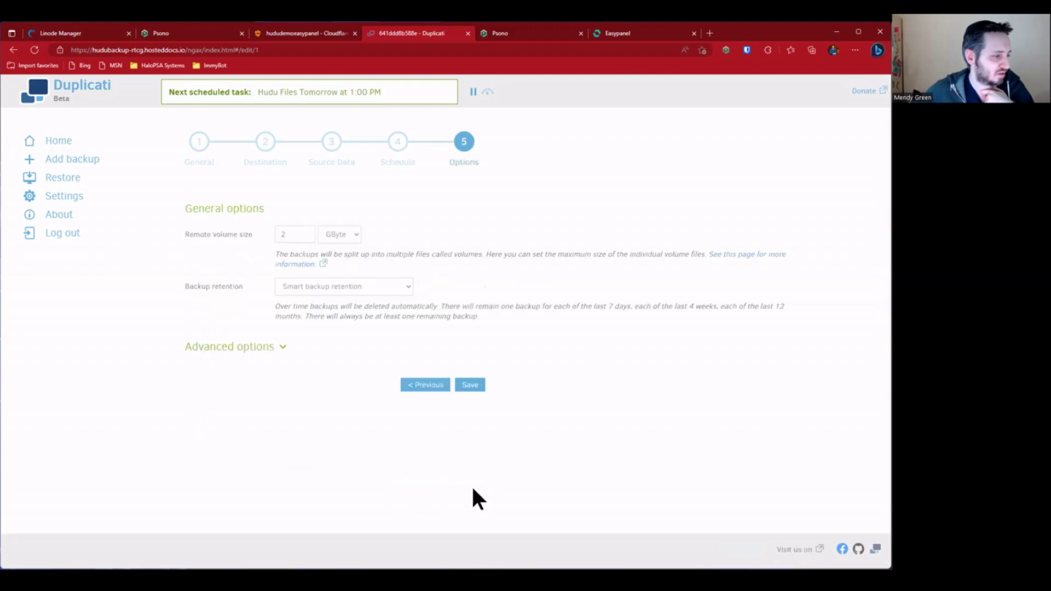
pyautogui.click(468, 383)
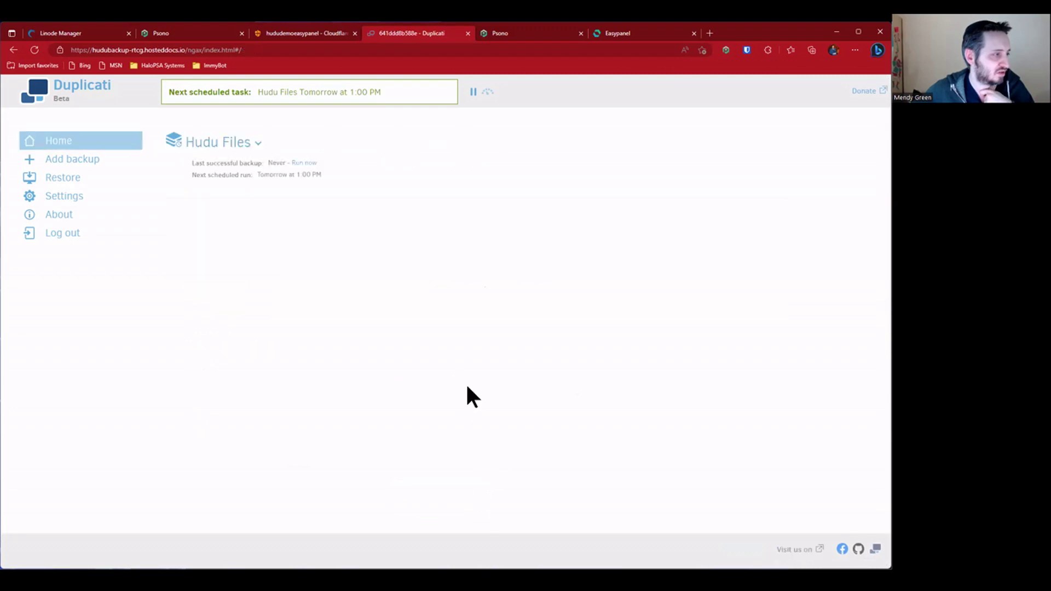
# - Run the Hudu Files backup immediately with 'Run now'
pyautogui.click(302, 164)
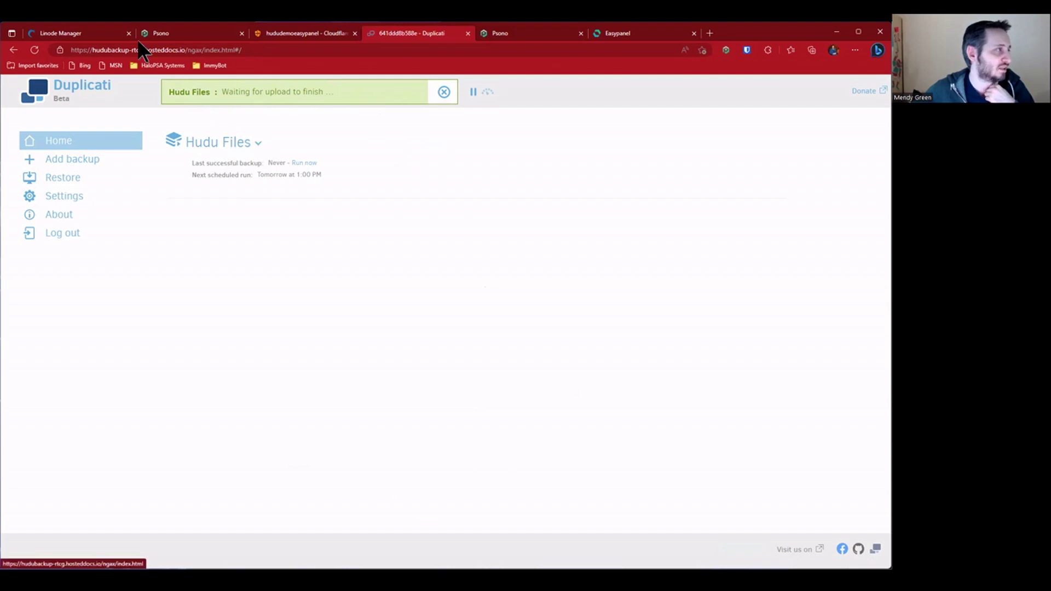
# - Open and refresh the hudubackup bucket's hudu2 folder in Linode, then return to Duplicati
pyautogui.click(101, 35)
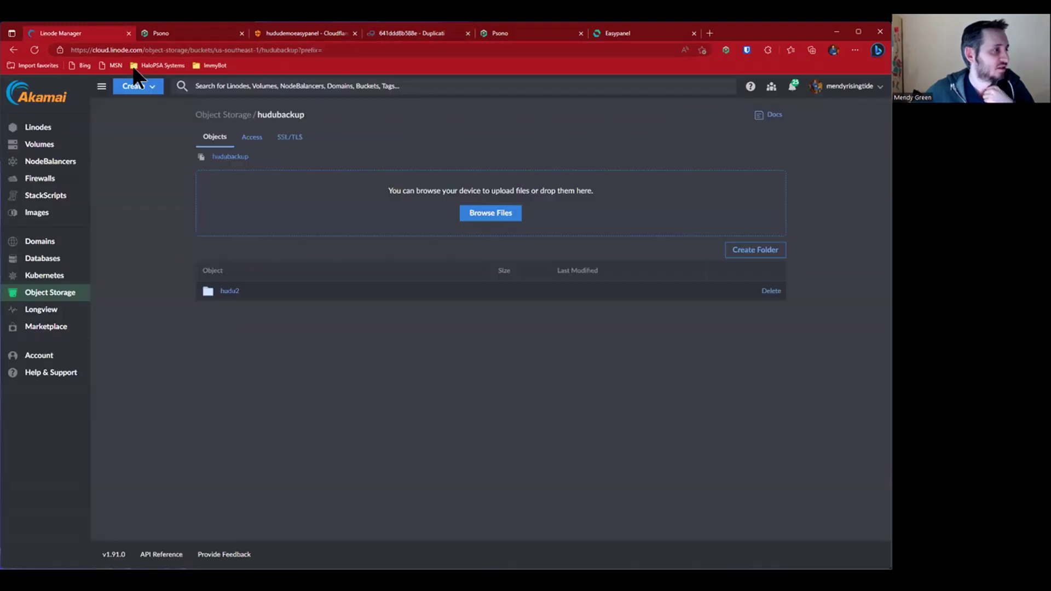
pyautogui.click(229, 291)
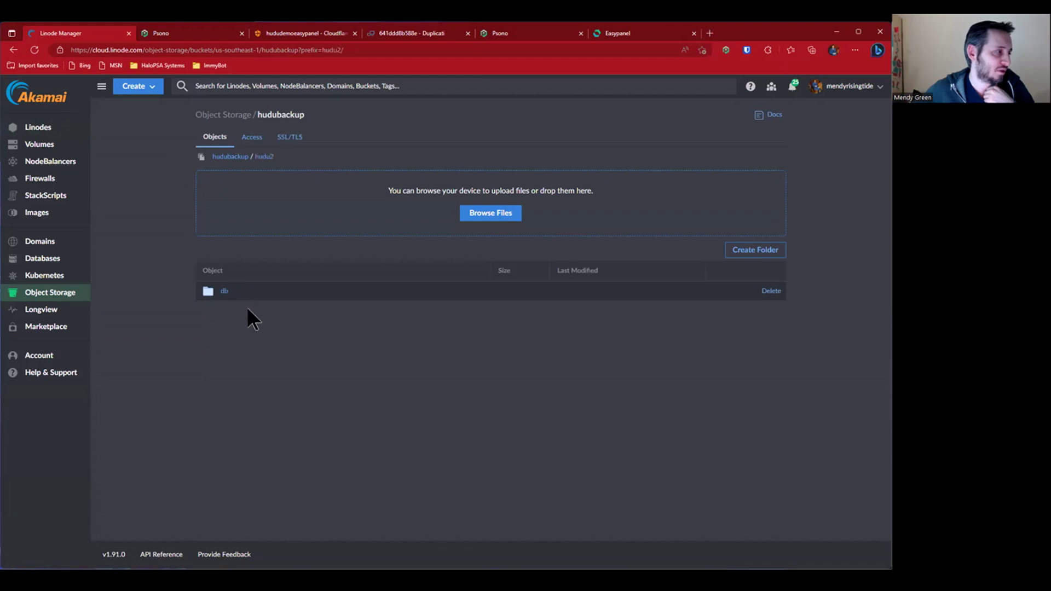
pyautogui.click(35, 50)
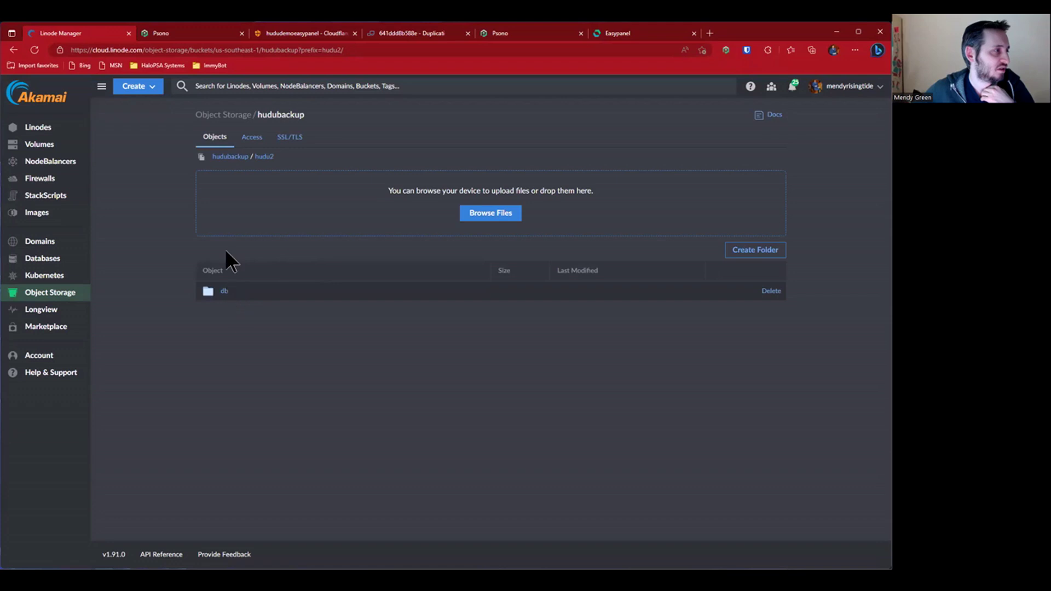
pyautogui.click(286, 31)
pyautogui.click(376, 32)
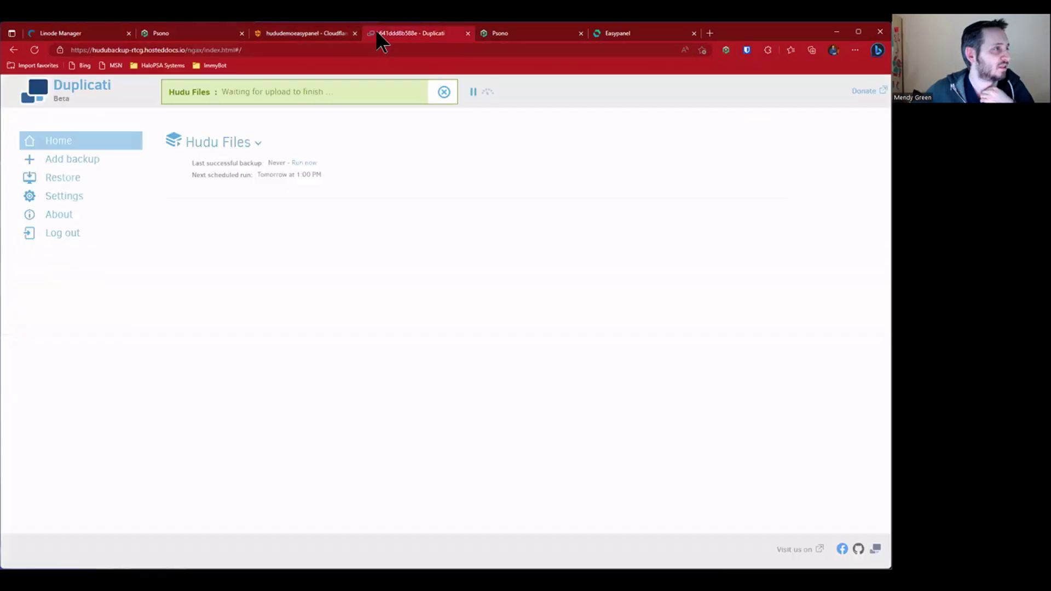
# - Open the Hudu Files remote log and expand, then collapse, the list and first upload entries
pyautogui.click(260, 143)
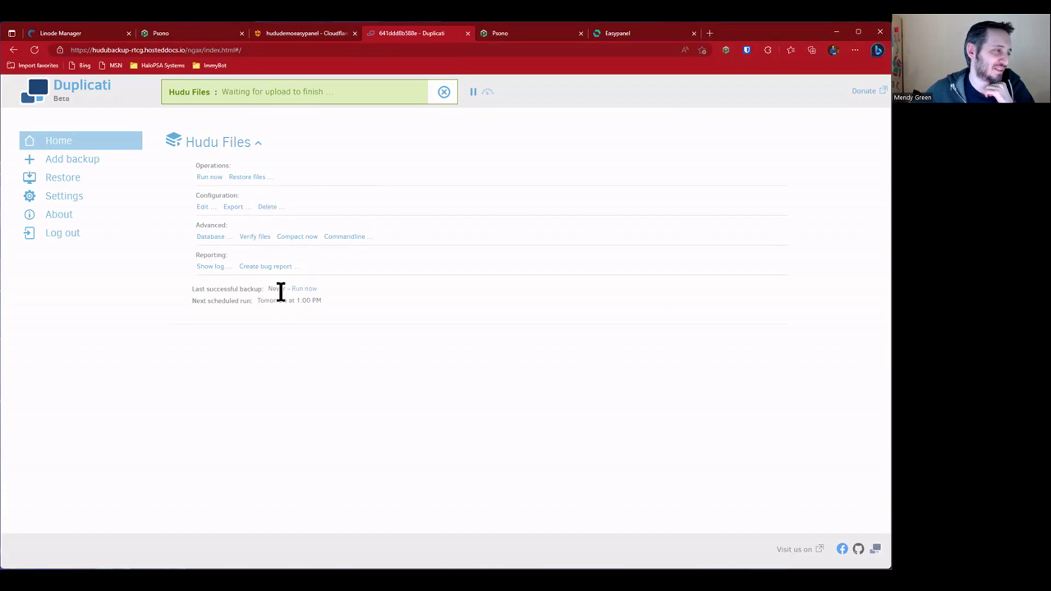
pyautogui.click(215, 268)
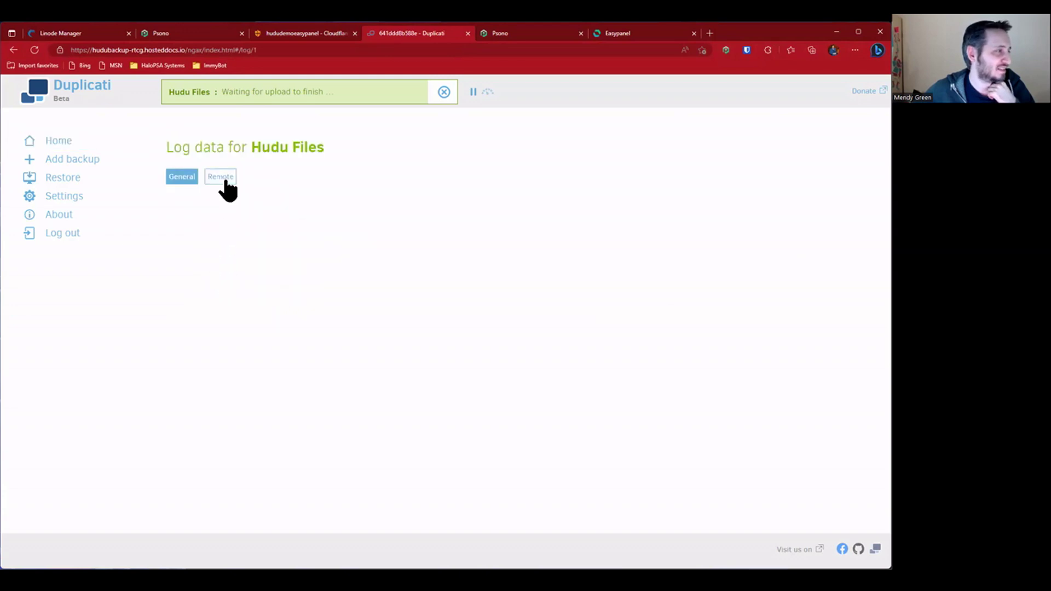
pyautogui.click(221, 178)
pyautogui.click(273, 225)
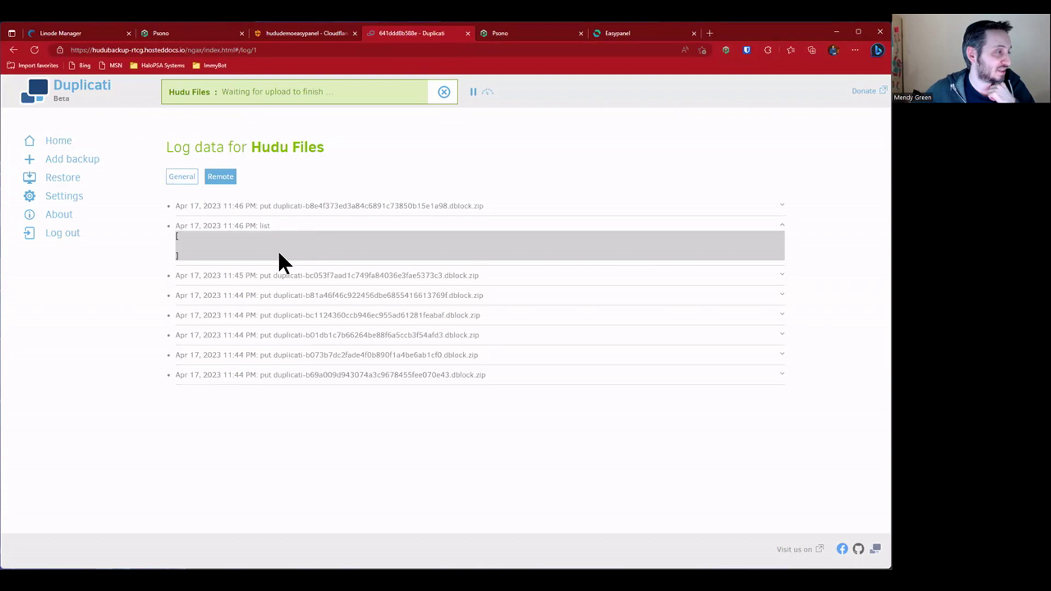
pyautogui.click(321, 209)
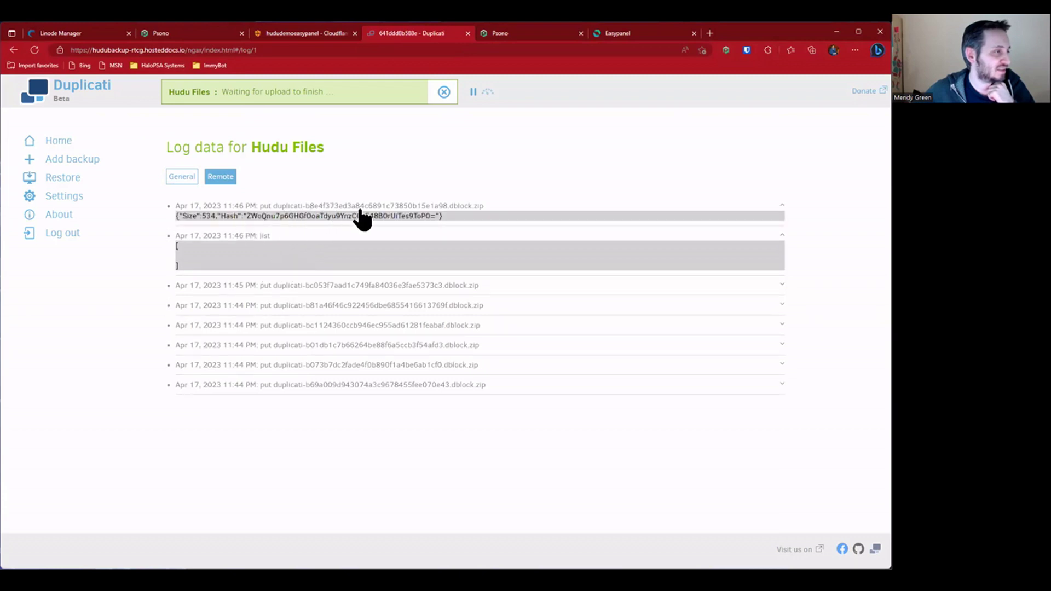
pyautogui.click(481, 207)
pyautogui.click(456, 229)
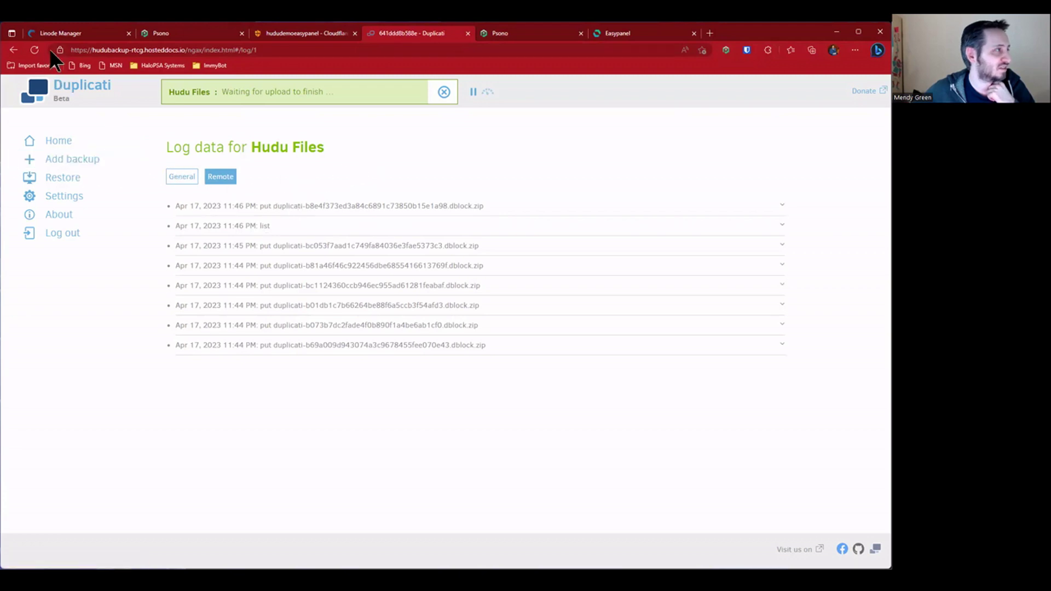
# - Reload the remote log, expand the 11:46 PM list and 11:45 PM upload entries, selecting the hash
pyautogui.click(35, 46)
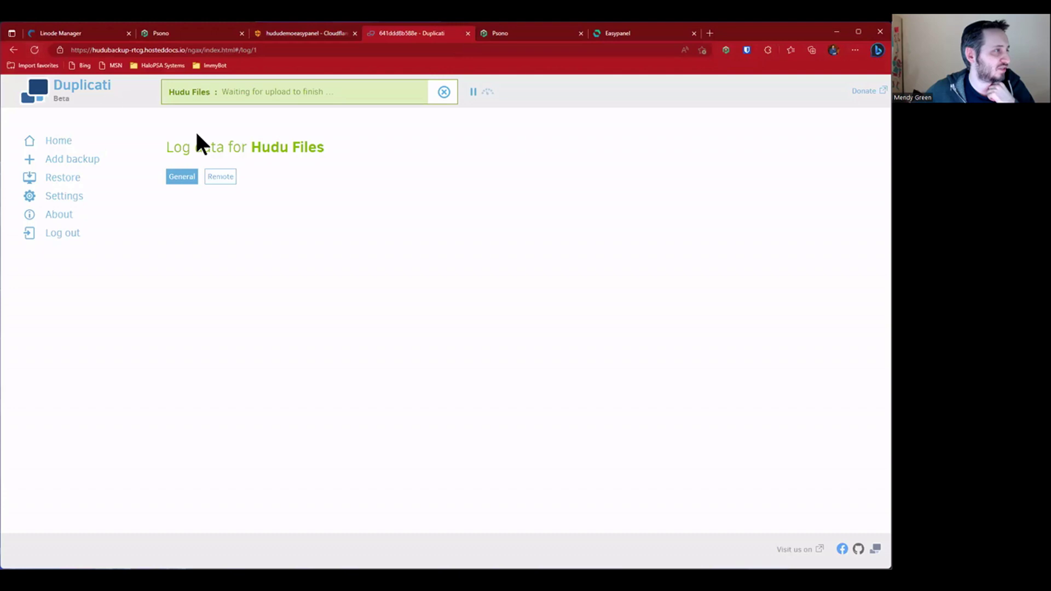
pyautogui.click(219, 178)
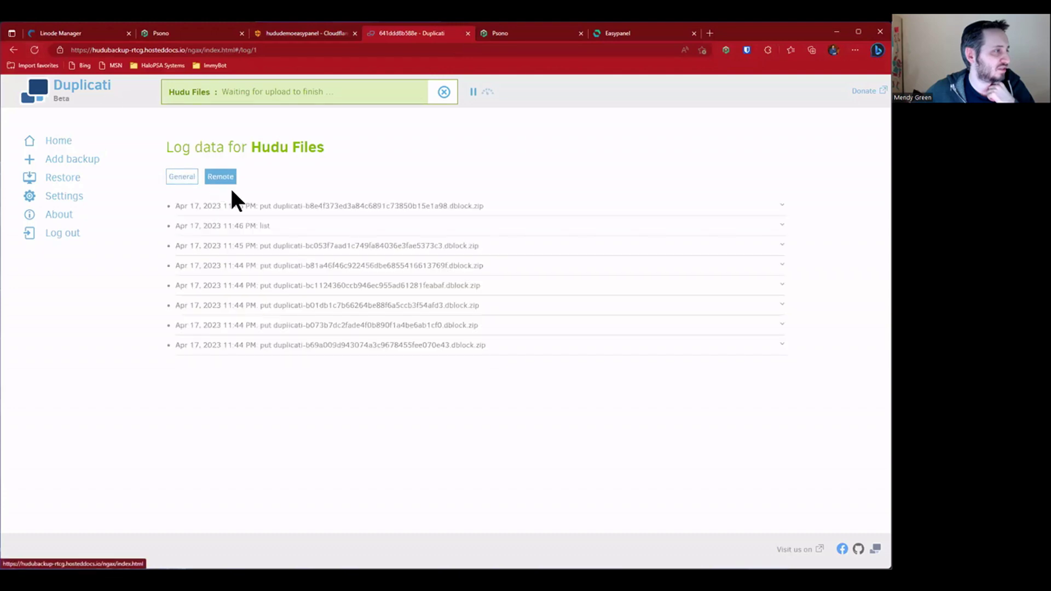
pyautogui.click(254, 226)
pyautogui.click(295, 208)
pyautogui.click(332, 285)
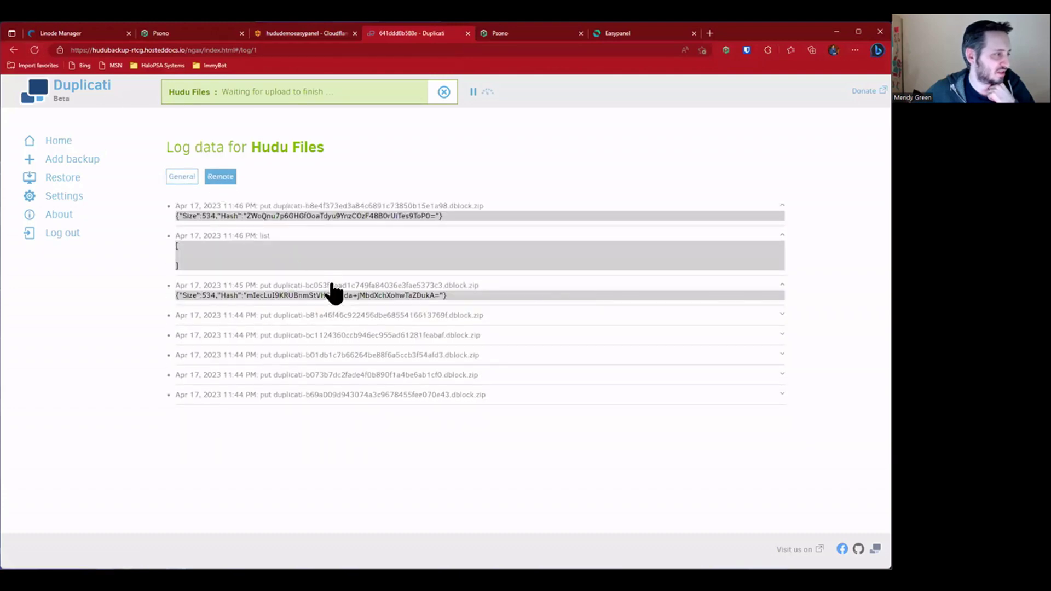
pyautogui.doubleClick(331, 285)
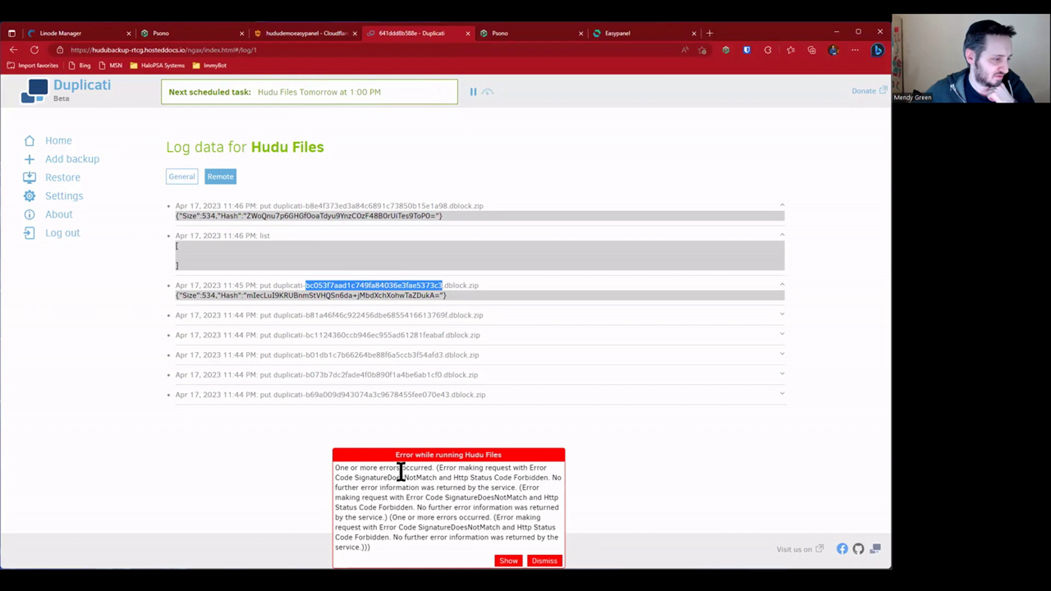
pyautogui.moveTo(354, 478); pyautogui.dragTo(486, 481)
pyautogui.click(486, 481)
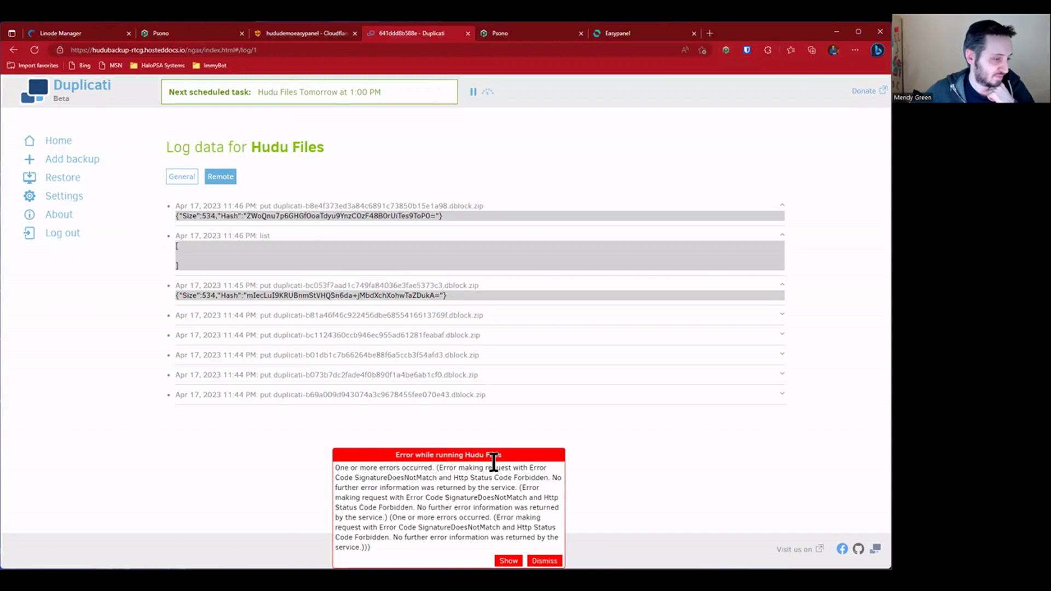
pyautogui.moveTo(436, 467); pyautogui.dragTo(515, 487)
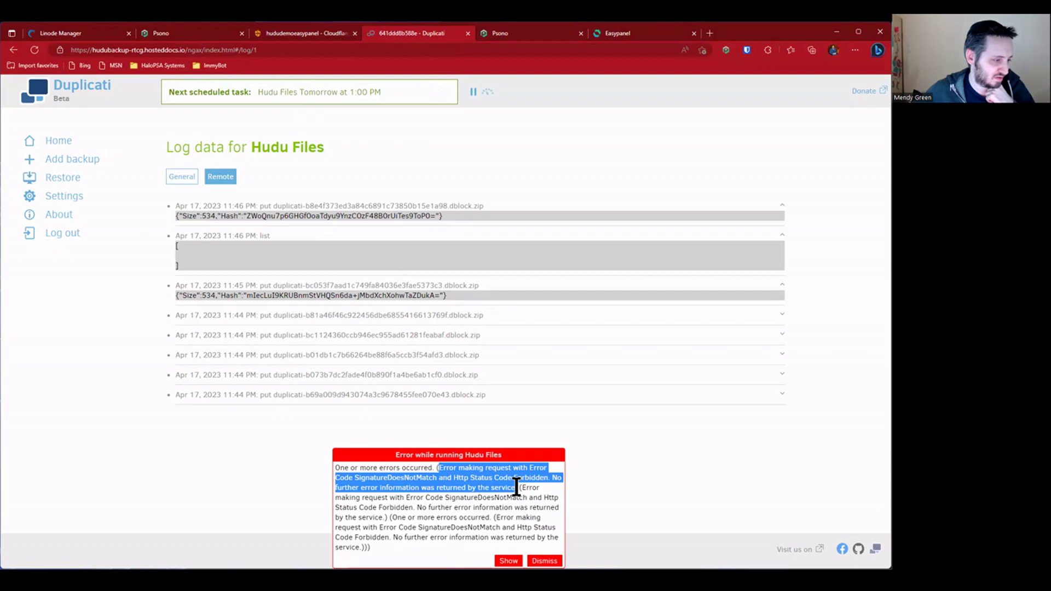
pyautogui.moveTo(516, 487); pyautogui.dragTo(550, 476)
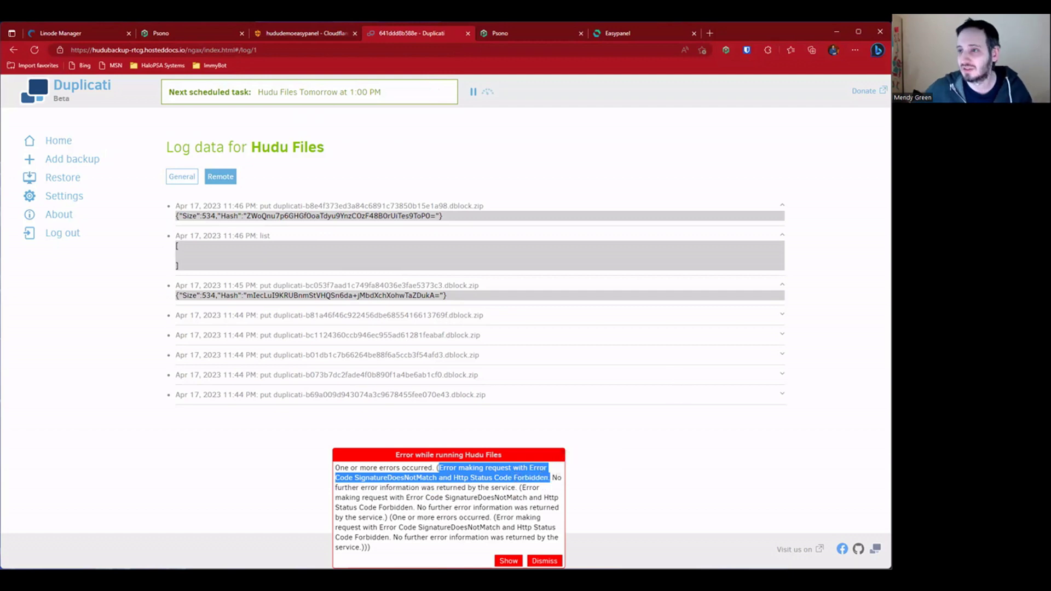
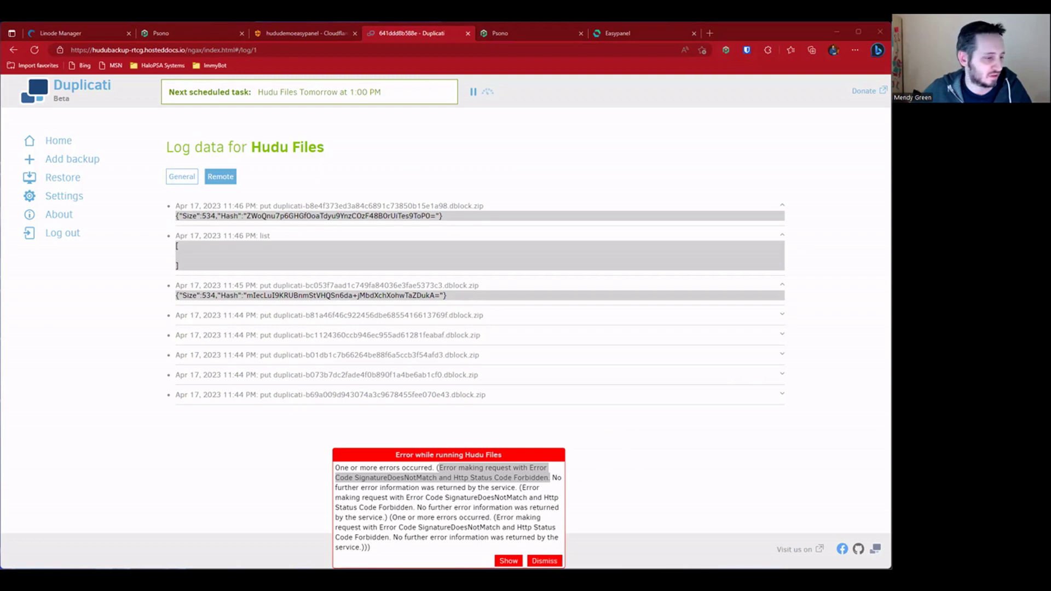
# - Dismiss the Hudu Files error and reopen that job's destination settings
pyautogui.click(544, 560)
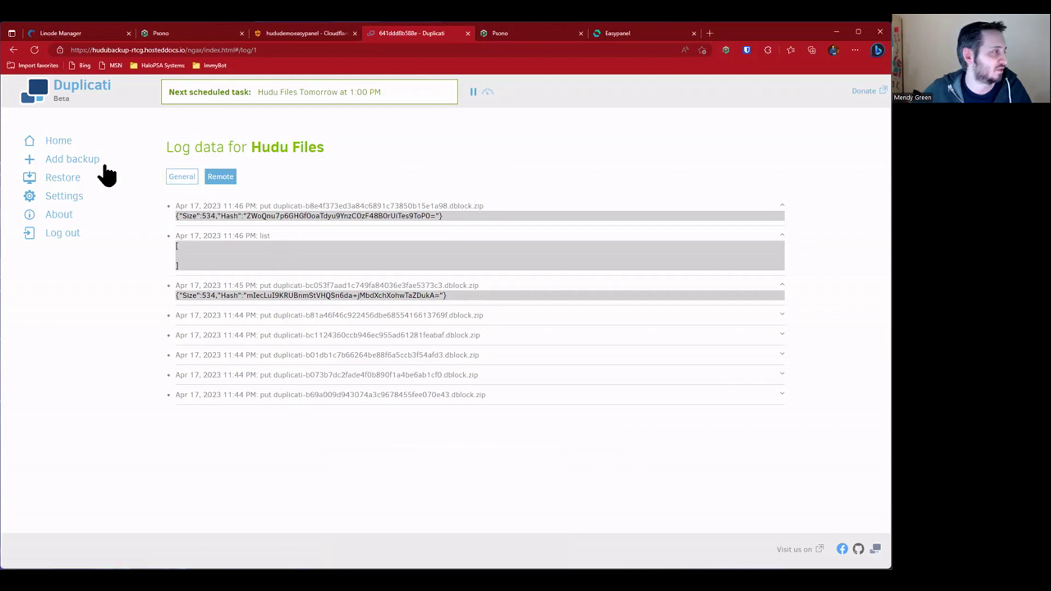
pyautogui.click(72, 145)
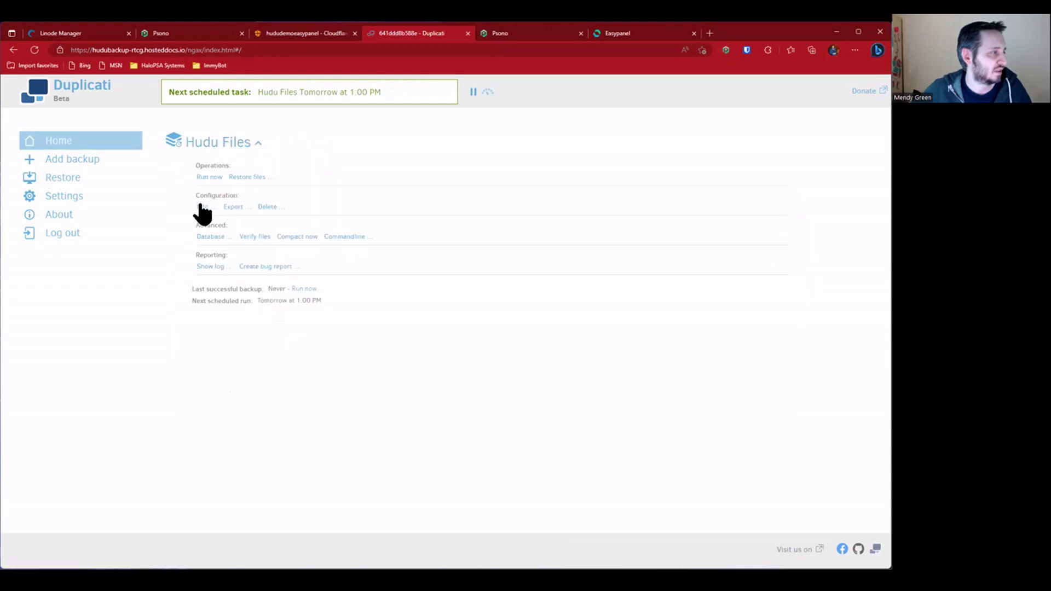
pyautogui.click(202, 207)
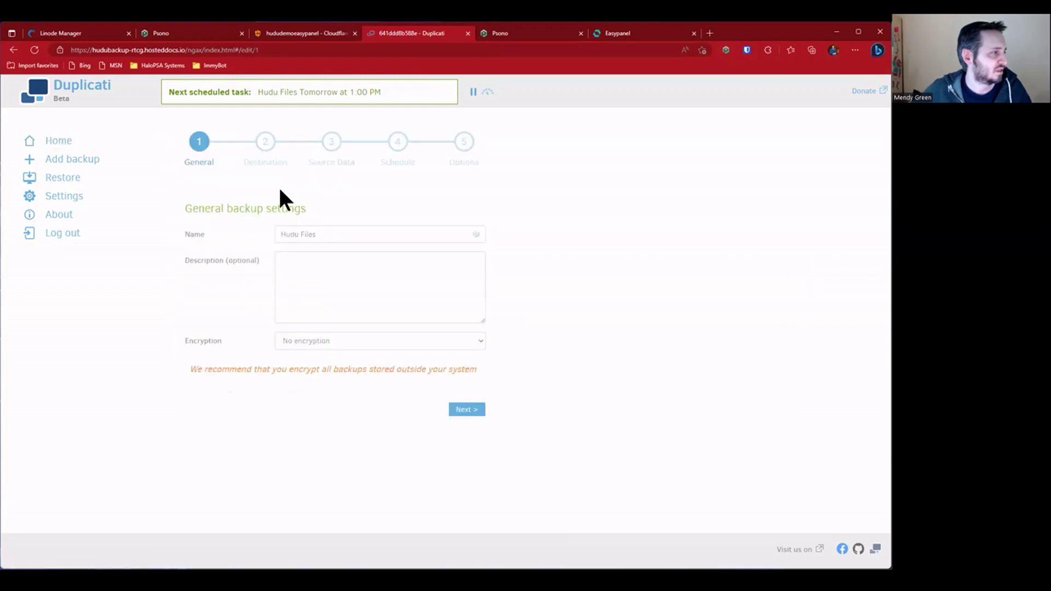
pyautogui.click(464, 409)
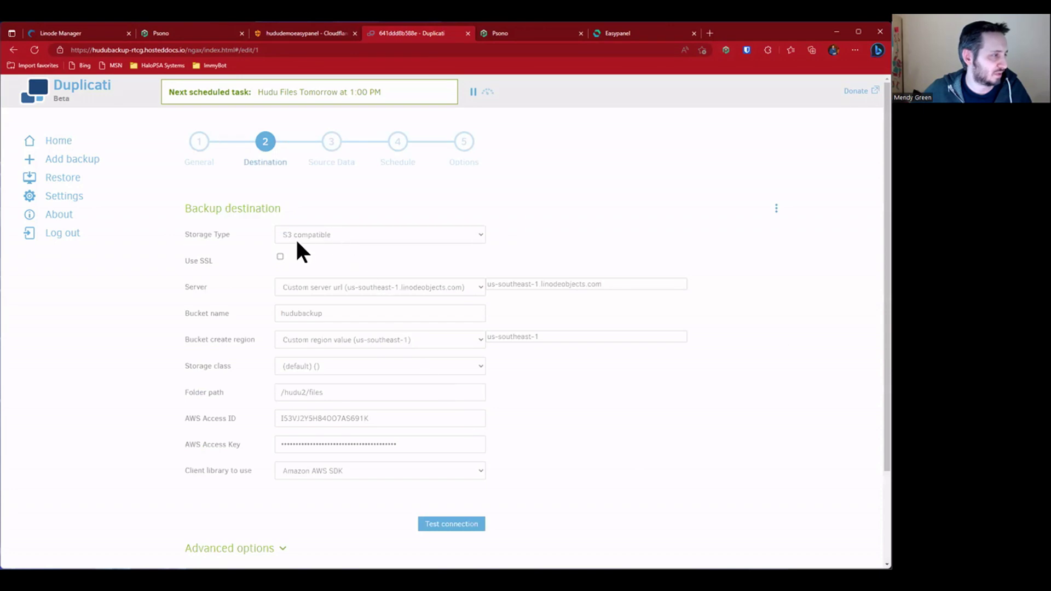
# - Keep S3 compatible as the destination storage type
pyautogui.click(325, 234)
pyautogui.scroll(3, 351, 276)
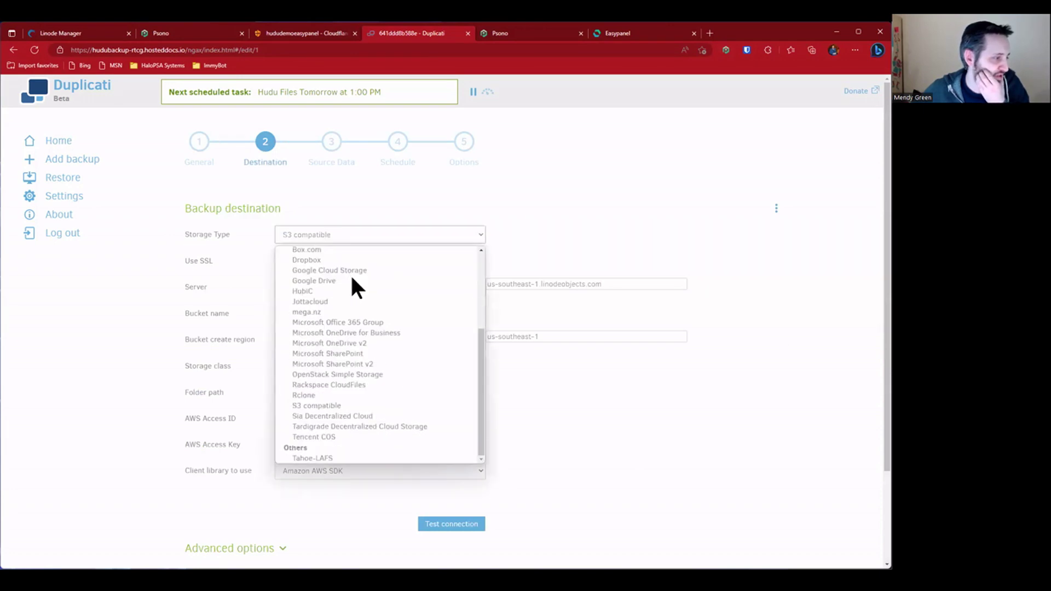
pyautogui.scroll(2, 353, 268)
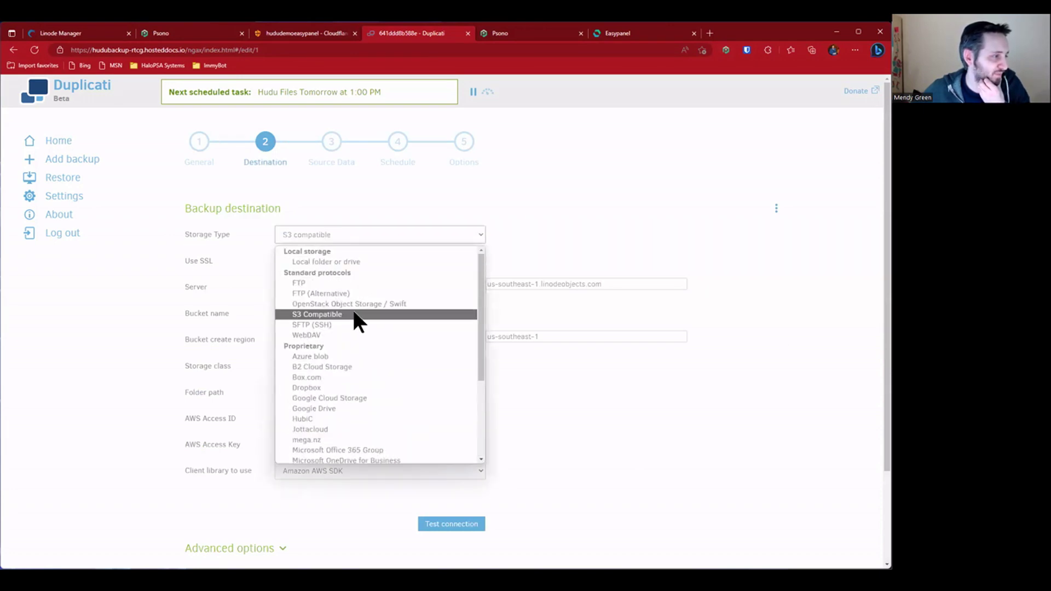
pyautogui.scroll(-3, 354, 356)
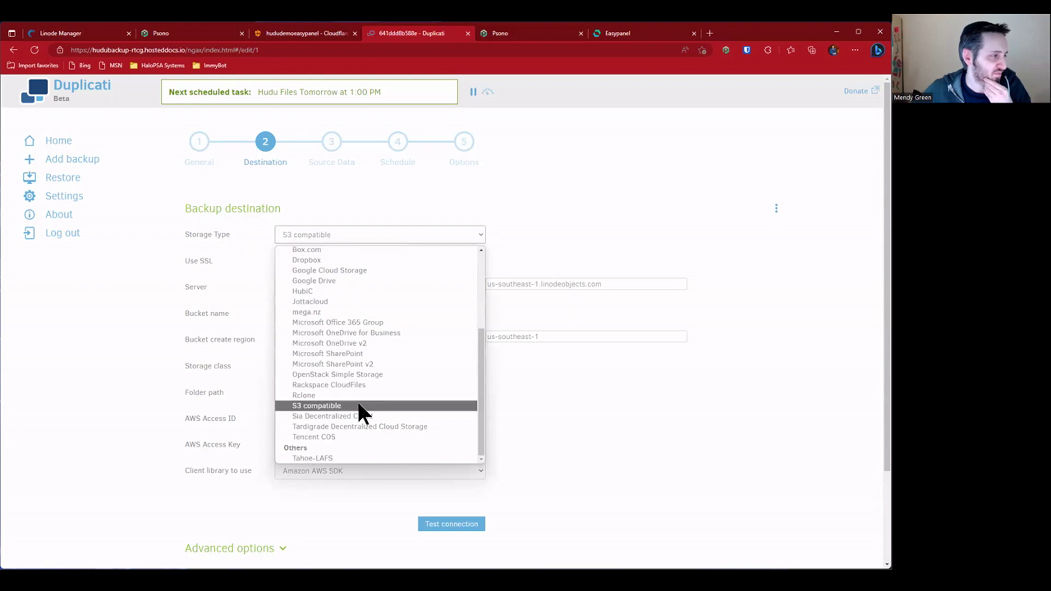
pyautogui.scroll(2, 413, 355)
pyautogui.scroll(-1, 414, 356)
pyautogui.scroll(-3, 405, 340)
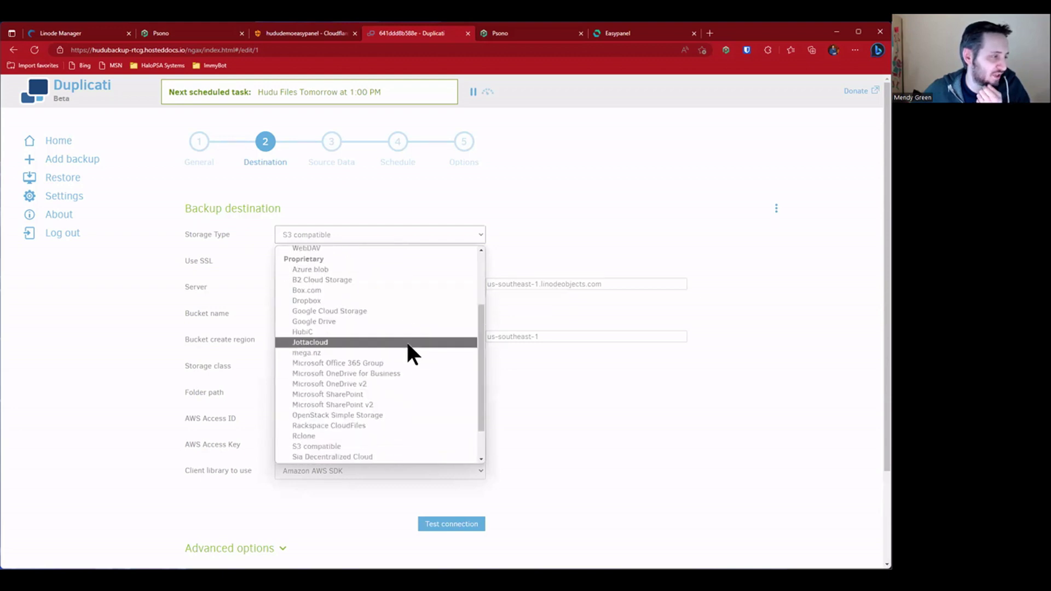
pyautogui.click(533, 241)
# - Enable Use SSL and set the storage class to Standard
pyautogui.click(527, 283)
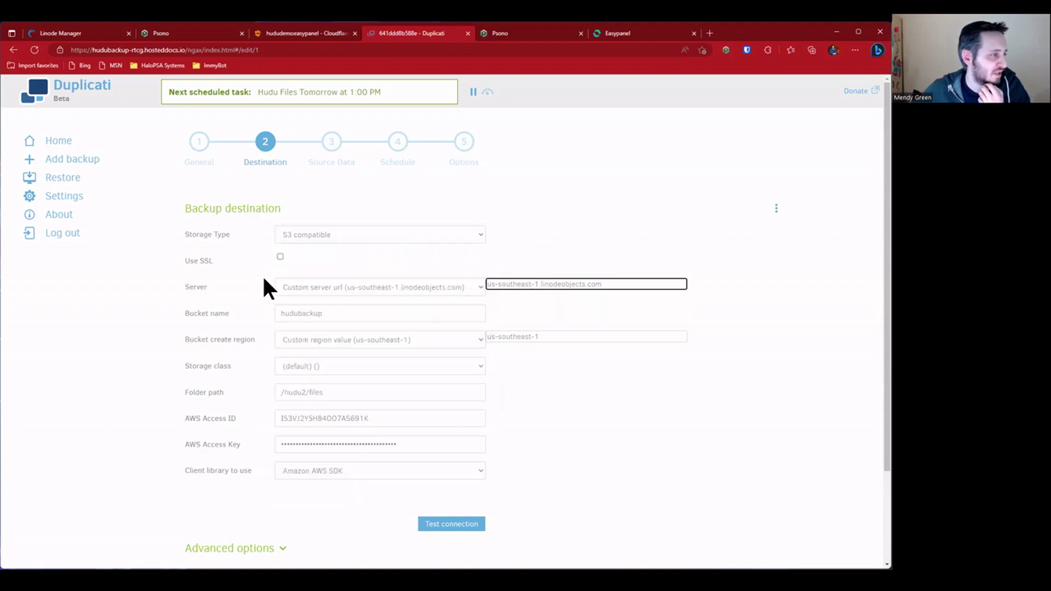
pyautogui.click(281, 256)
pyautogui.click(559, 284)
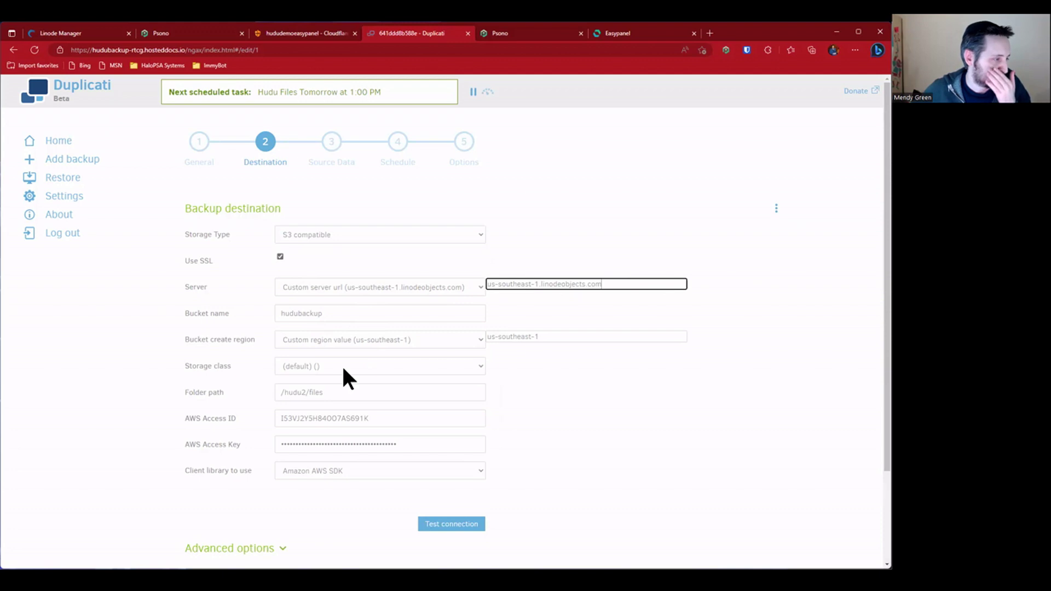
pyautogui.click(361, 366)
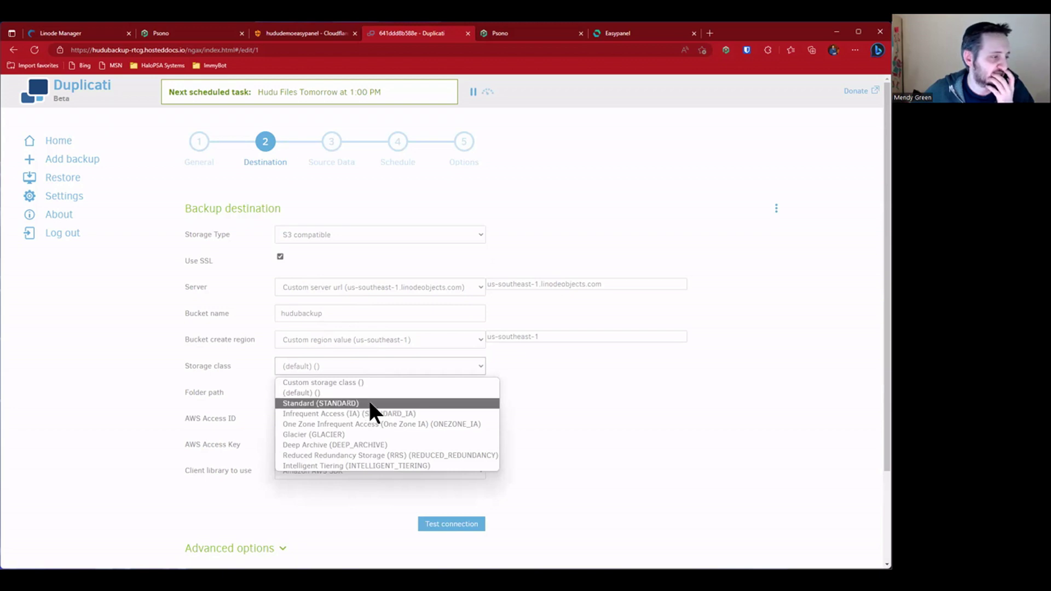
pyautogui.click(370, 403)
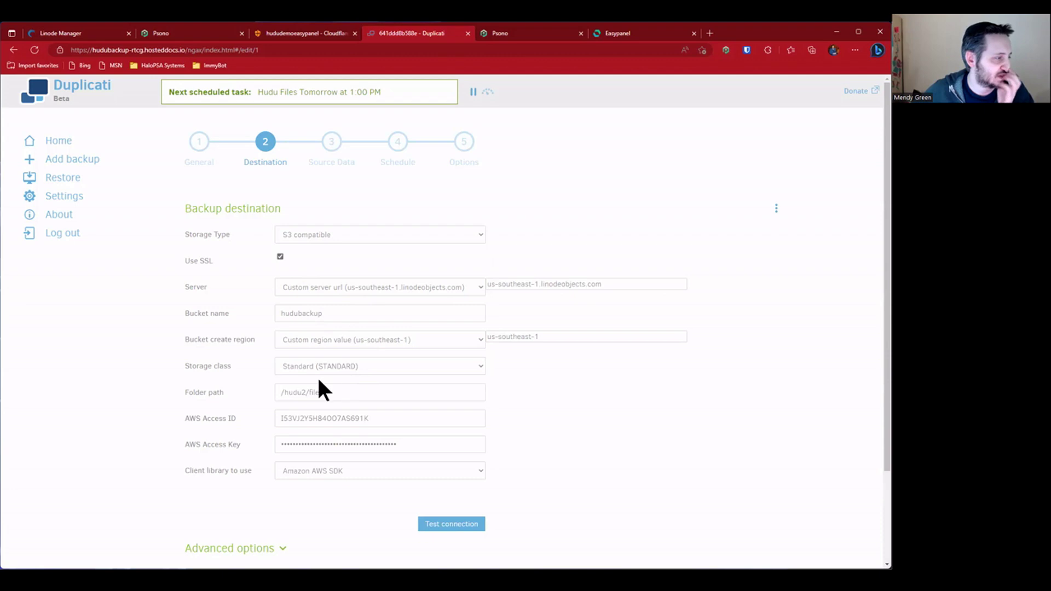
# - Keep Amazon AWS SDK and the bucket name, and confirm the connection test succeeds
pyautogui.click(313, 391)
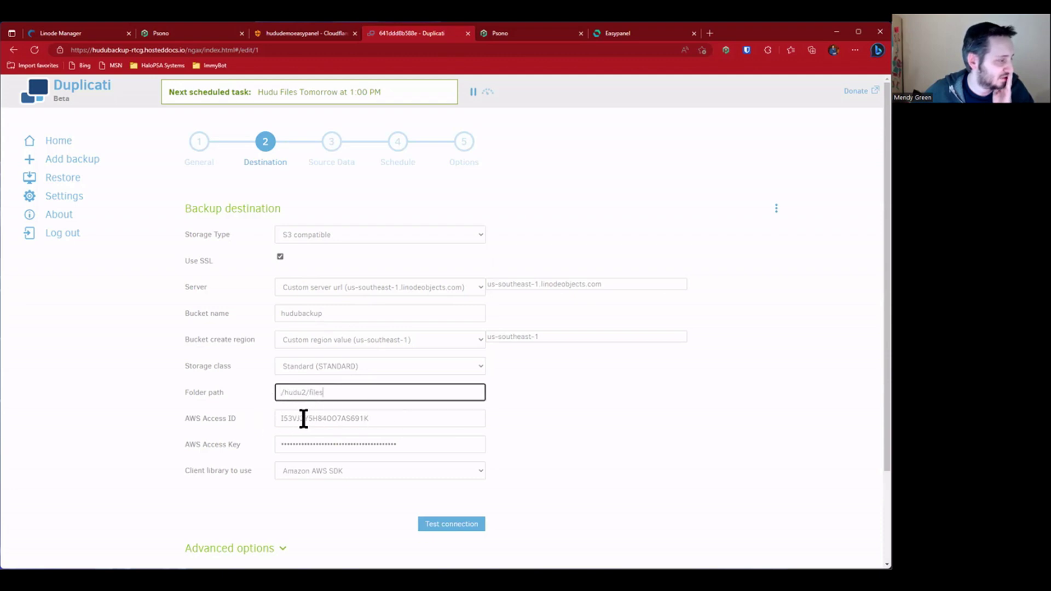
pyautogui.click(370, 421)
pyautogui.click(419, 441)
pyautogui.click(372, 468)
pyautogui.click(451, 526)
pyautogui.click(450, 526)
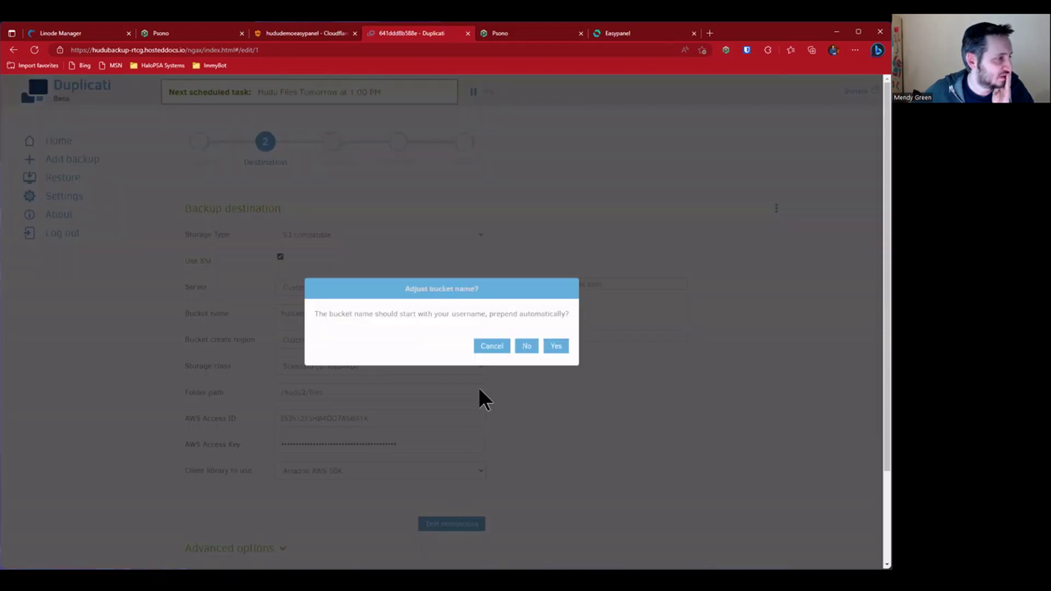
pyautogui.click(528, 346)
pyautogui.click(499, 346)
pyautogui.click(458, 525)
pyautogui.click(495, 348)
# - Save the Hudu Files job and start a backup run immediately
pyautogui.scroll(-2, 515, 394)
pyautogui.click(466, 481)
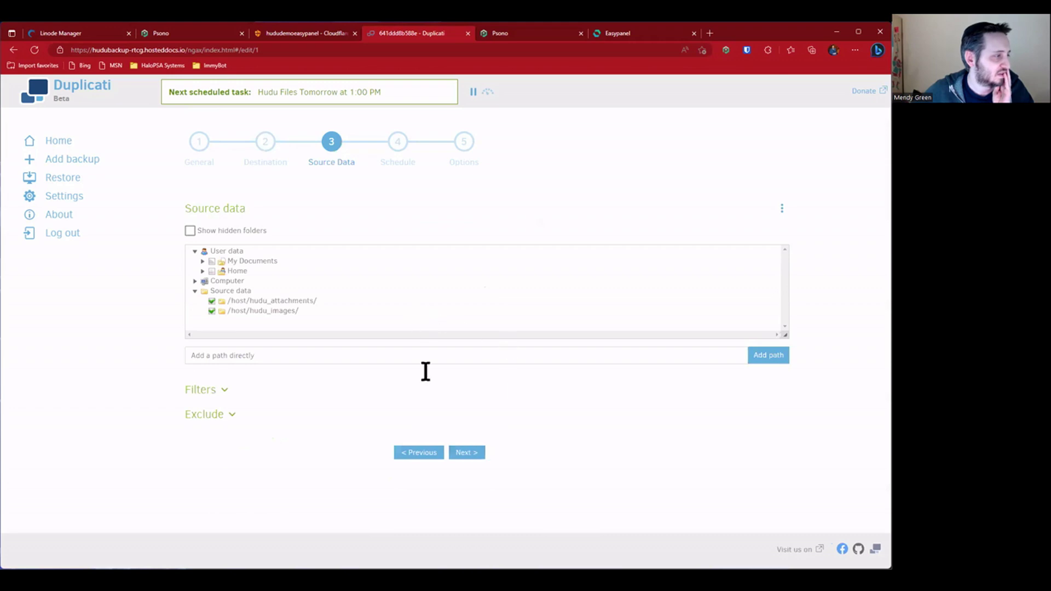
pyautogui.click(467, 453)
pyautogui.click(469, 488)
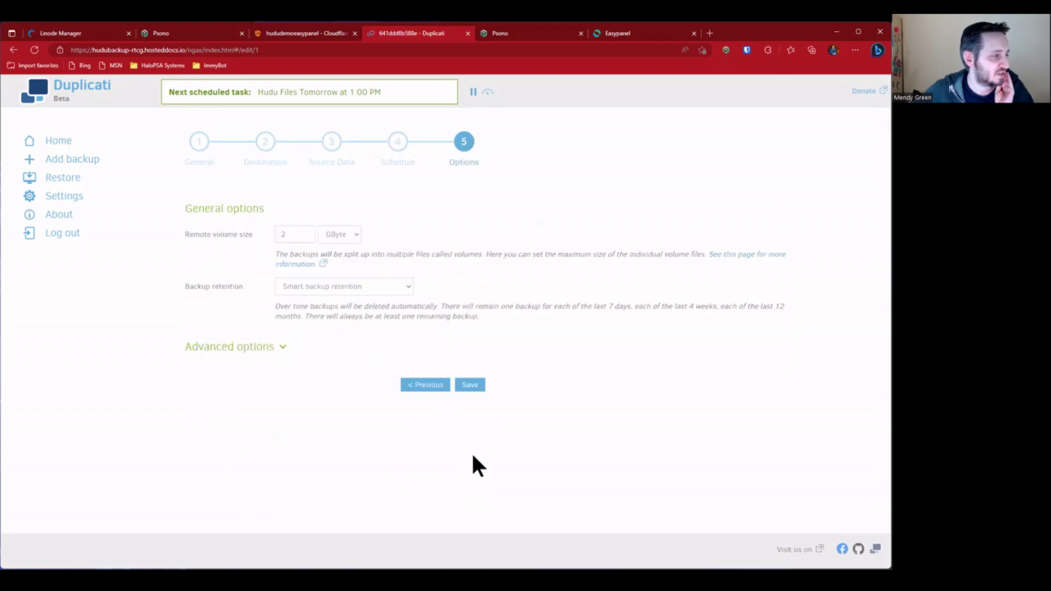
pyautogui.click(470, 383)
pyautogui.click(303, 163)
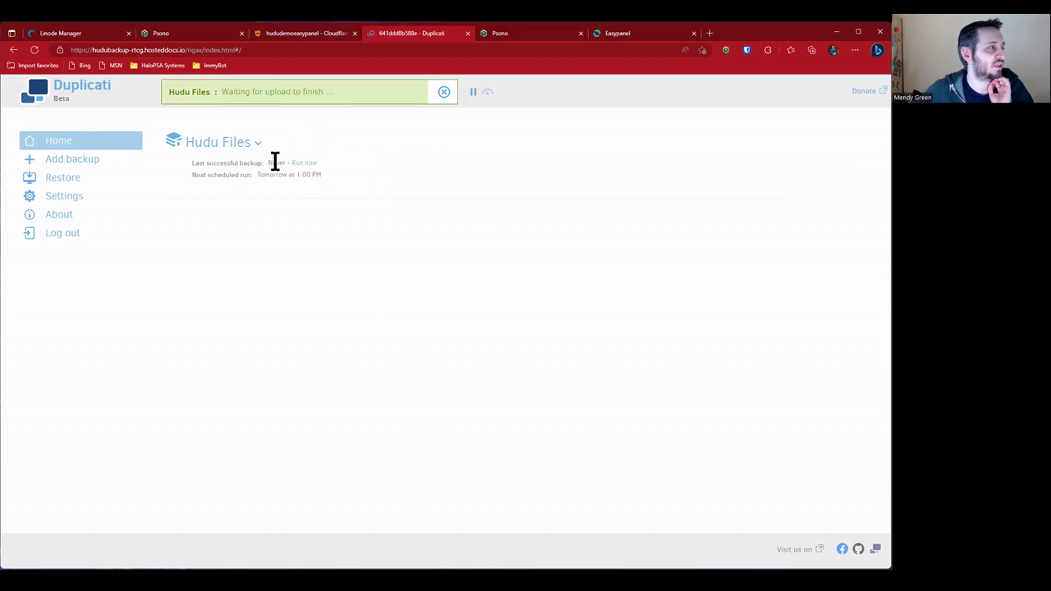
# - Reload the Linode hudubackup bucket, see hudu2 holds only db, and return to Duplicati
pyautogui.click(99, 36)
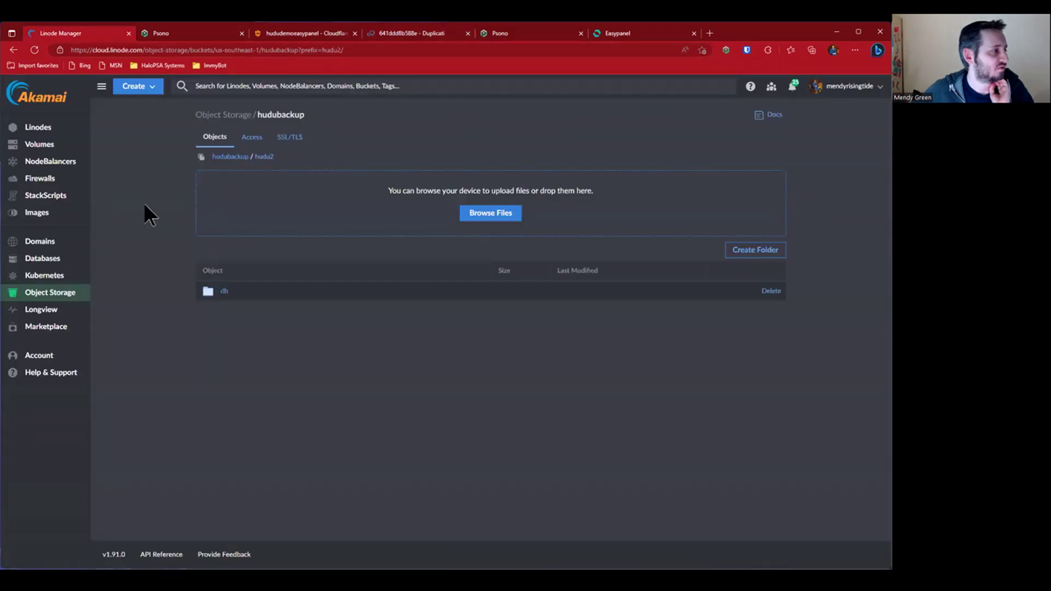
pyautogui.click(36, 49)
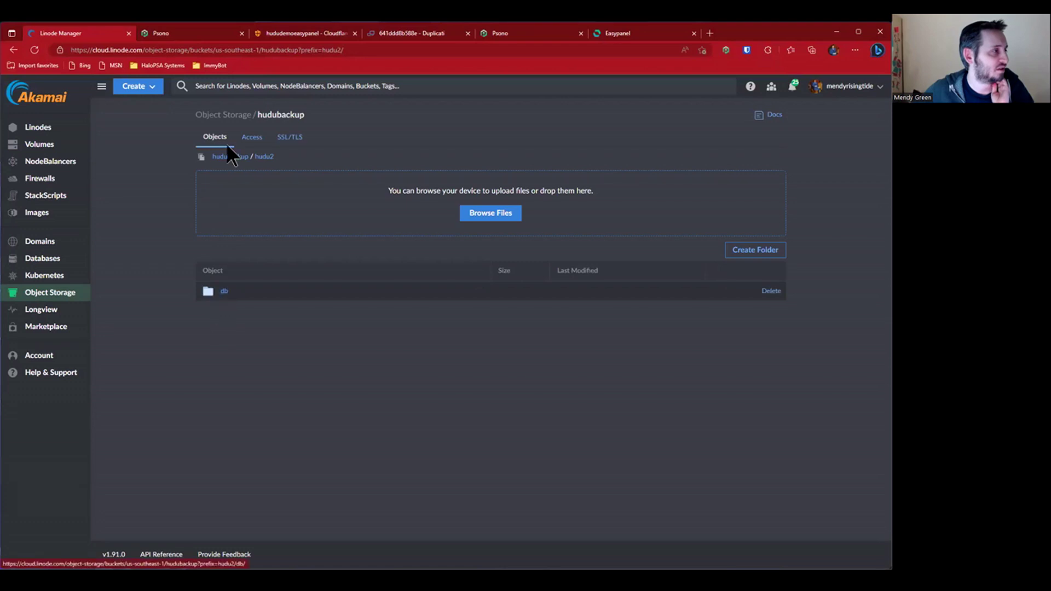
pyautogui.click(222, 153)
pyautogui.click(232, 291)
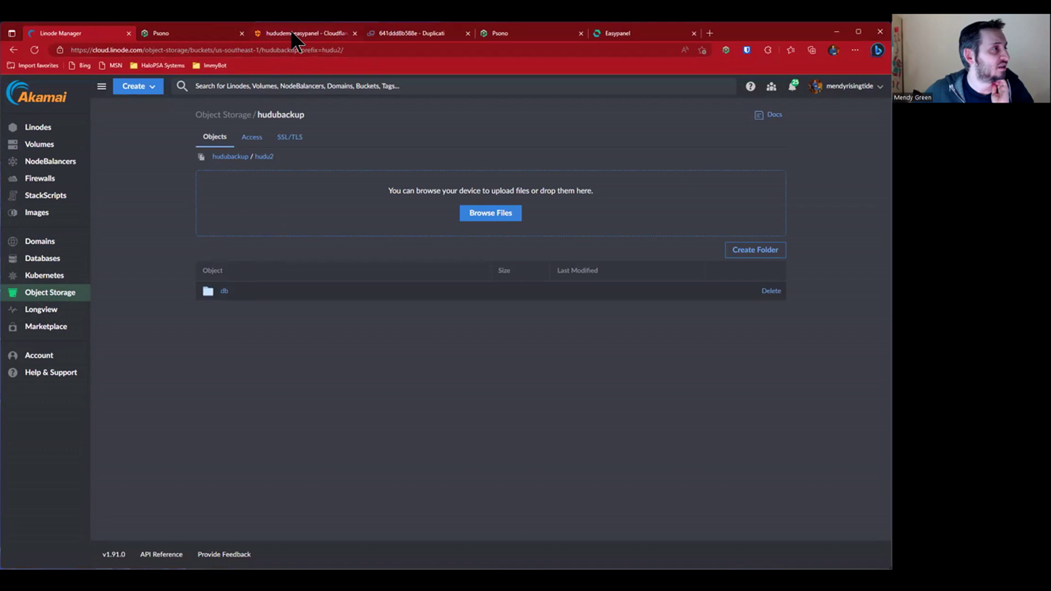
pyautogui.click(291, 33)
pyautogui.click(400, 33)
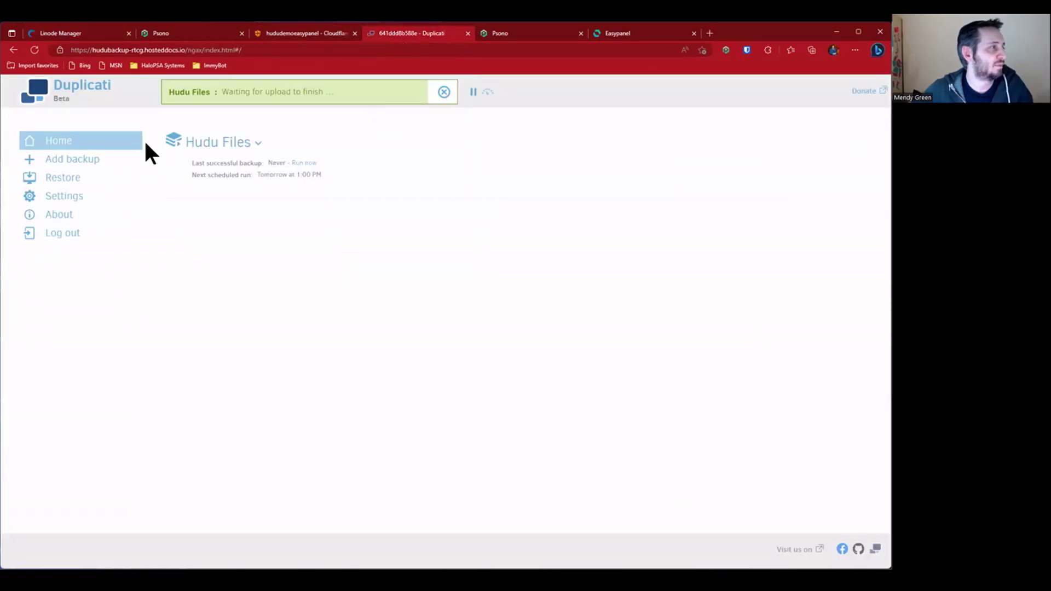
# - Open the Hudu Files remote log and expand the newest put and list entries
pyautogui.click(234, 143)
pyautogui.click(211, 269)
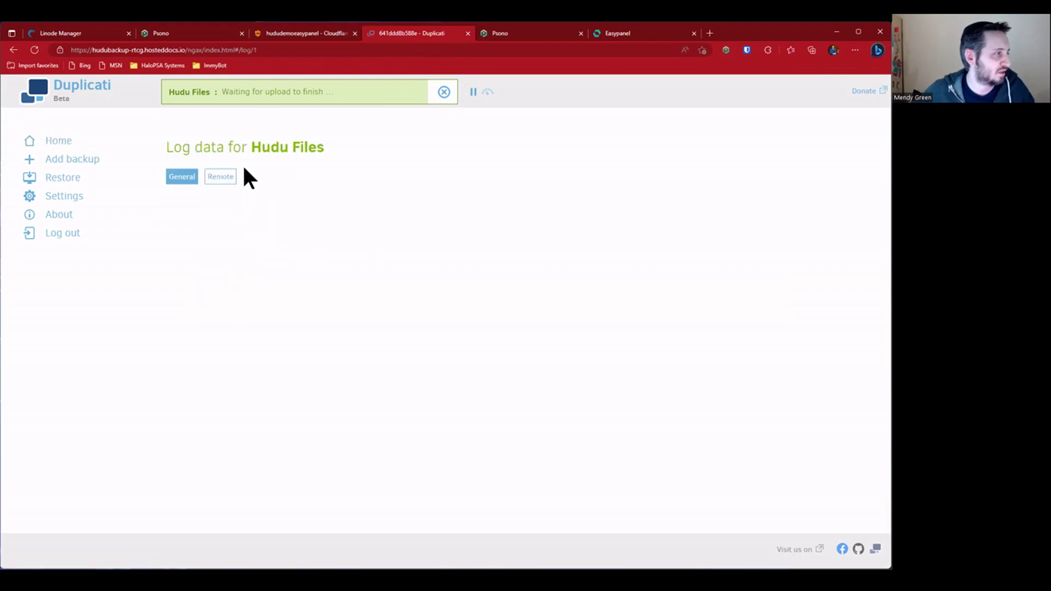
pyautogui.click(220, 176)
pyautogui.click(321, 206)
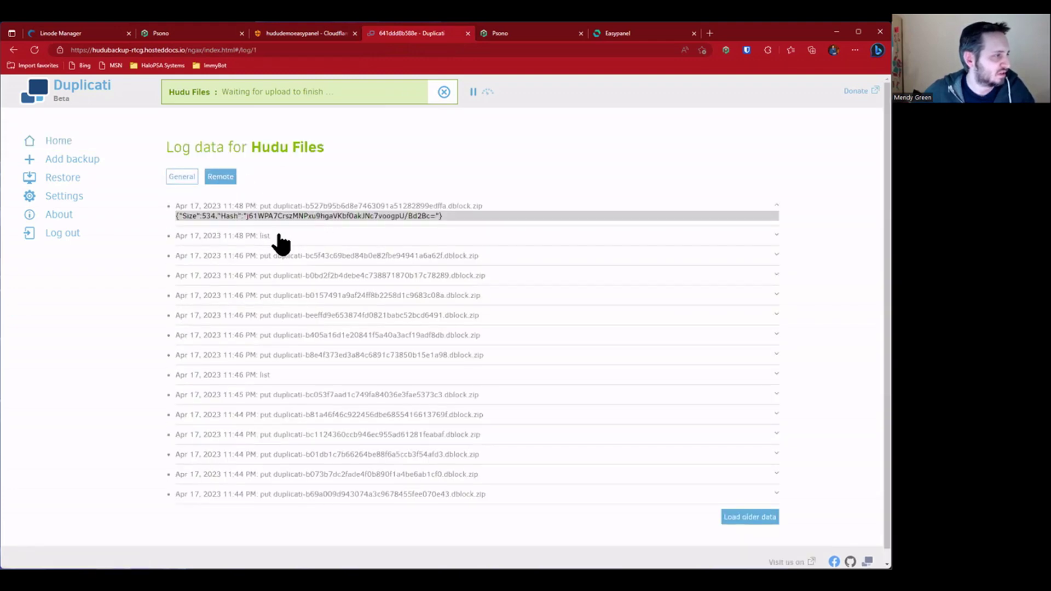
pyautogui.click(280, 242)
# - Expand the bc5f43, b0bd2f, b01574, beeffd, b405a1 and b8e4f3 upload entries
pyautogui.scroll(-1, 590, 361)
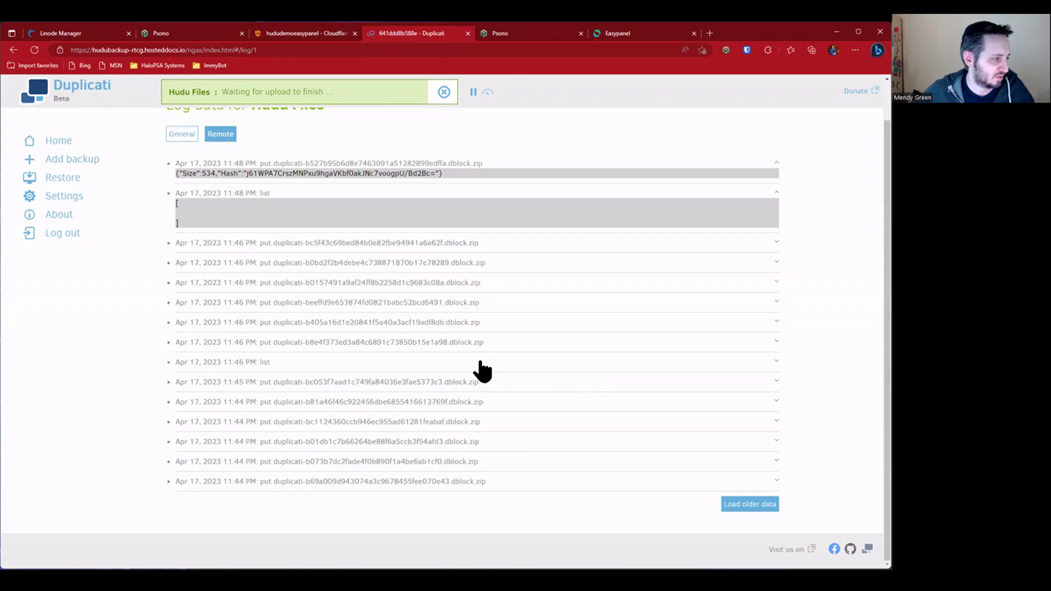
pyautogui.click(365, 247)
pyautogui.click(357, 273)
pyautogui.click(351, 303)
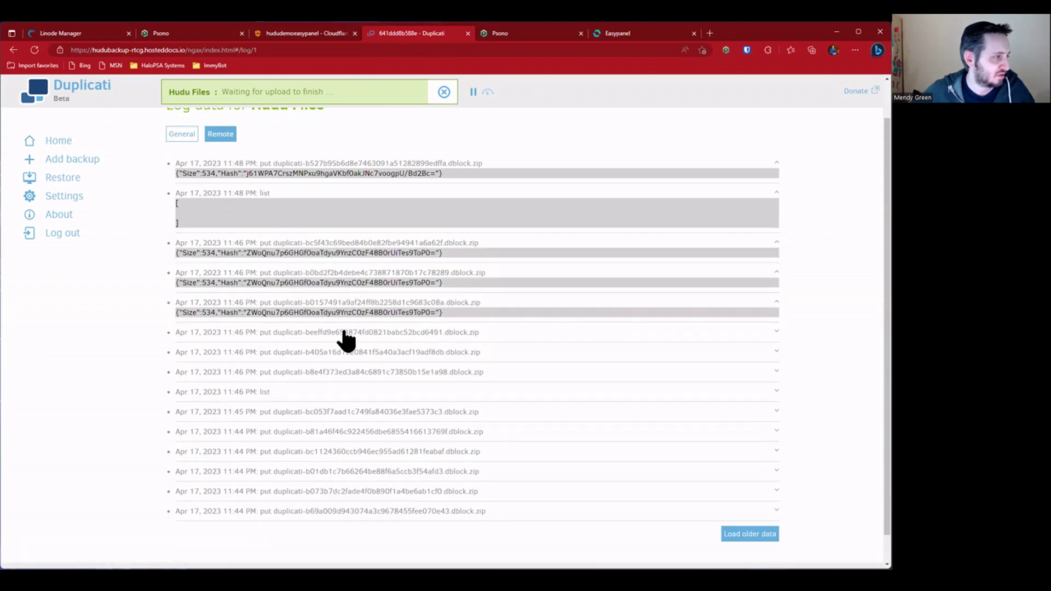
pyautogui.click(344, 332)
pyautogui.click(348, 363)
pyautogui.click(356, 393)
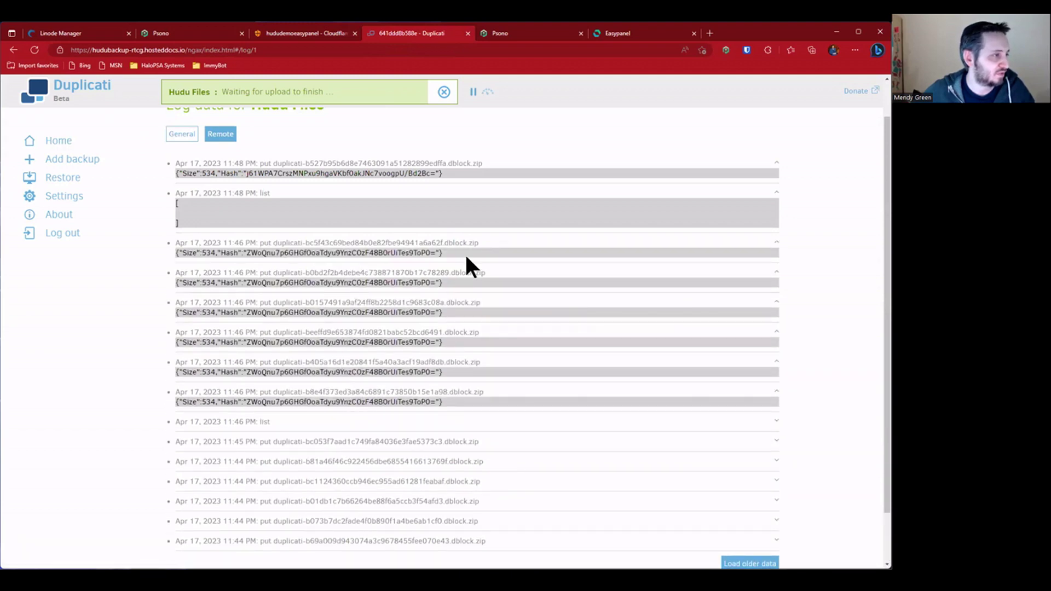
pyautogui.scroll(1, 465, 252)
pyautogui.click(301, 215)
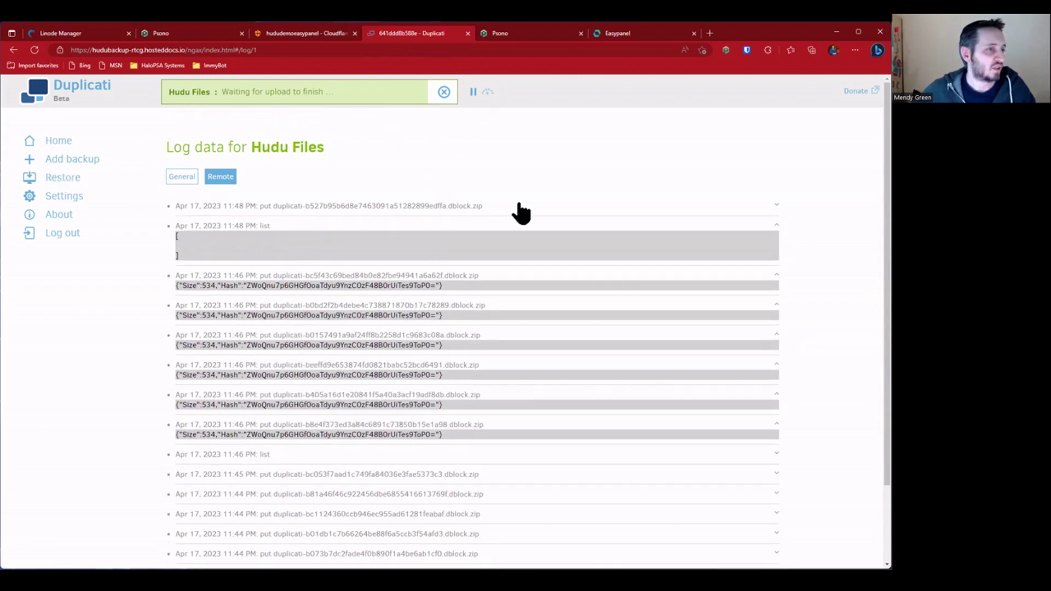
pyautogui.click(457, 208)
# - Refresh the remote log, re-expand the newest upload, and stop the backup after the current file
pyautogui.click(201, 178)
pyautogui.click(219, 177)
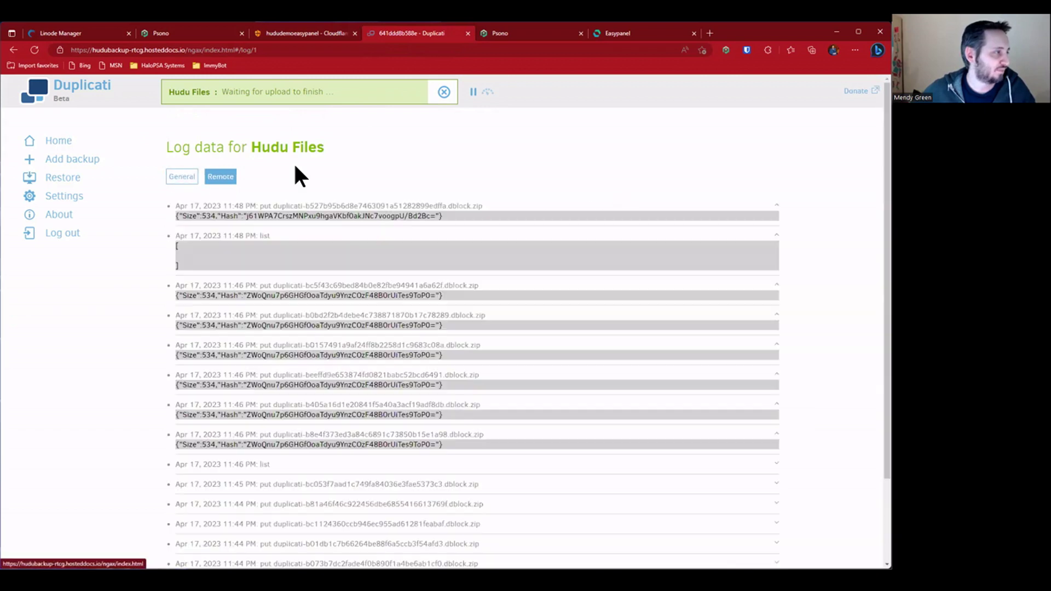
pyautogui.click(34, 49)
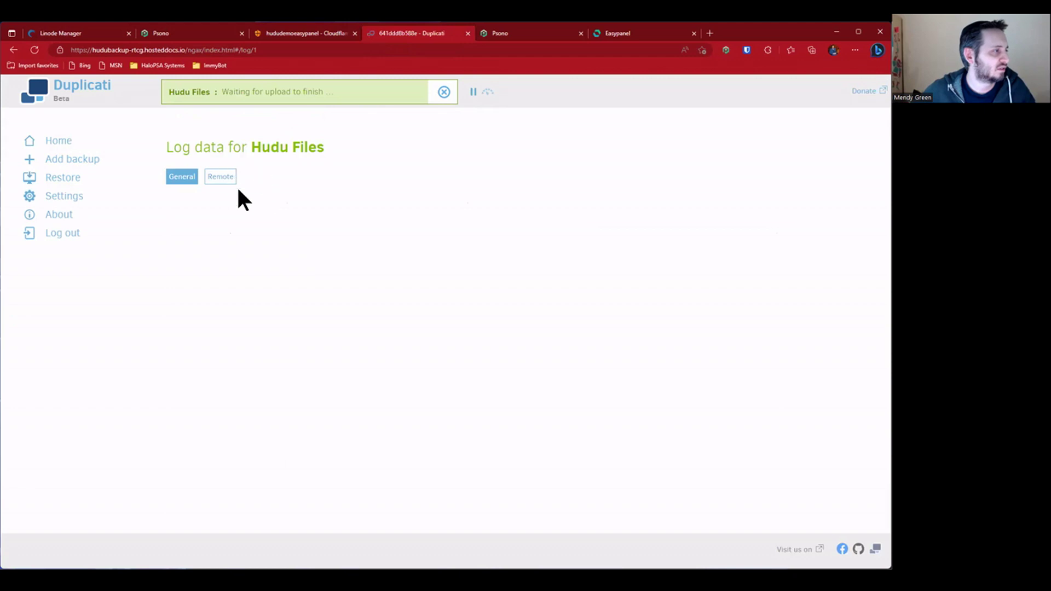
pyautogui.click(231, 182)
pyautogui.click(266, 209)
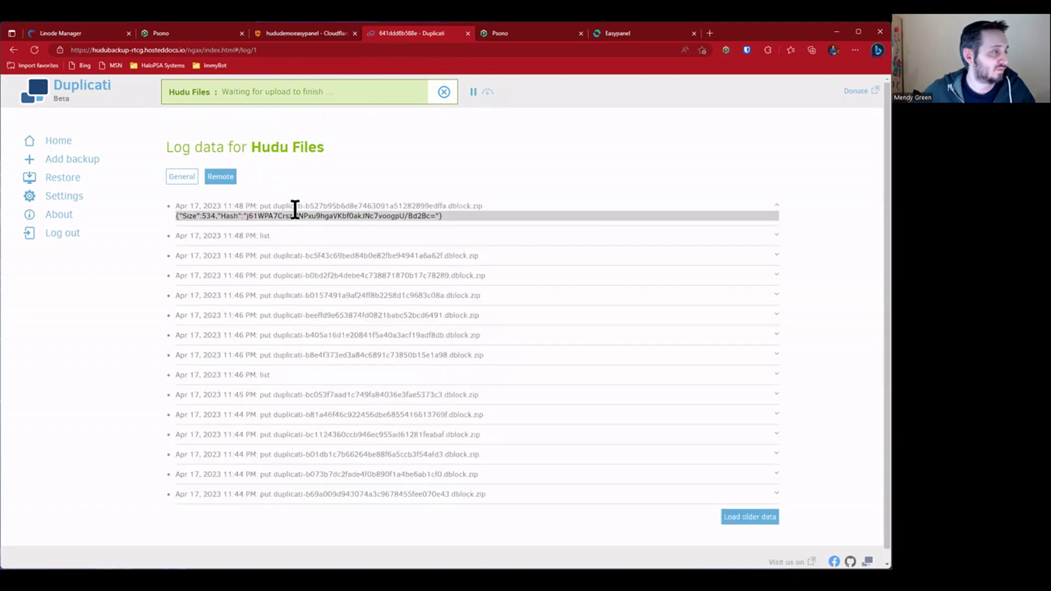
pyautogui.click(443, 92)
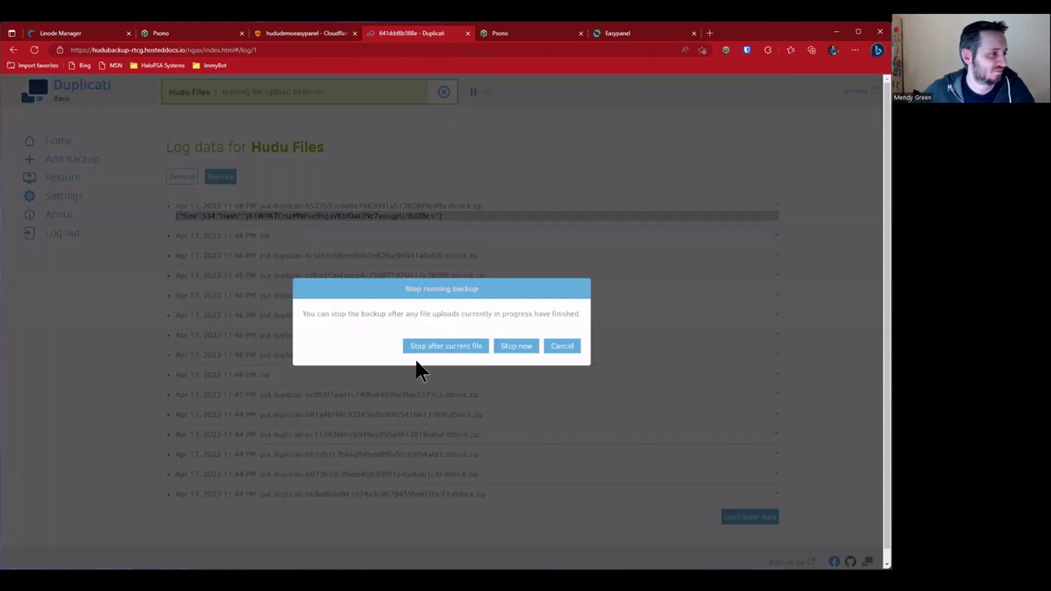
pyautogui.click(516, 346)
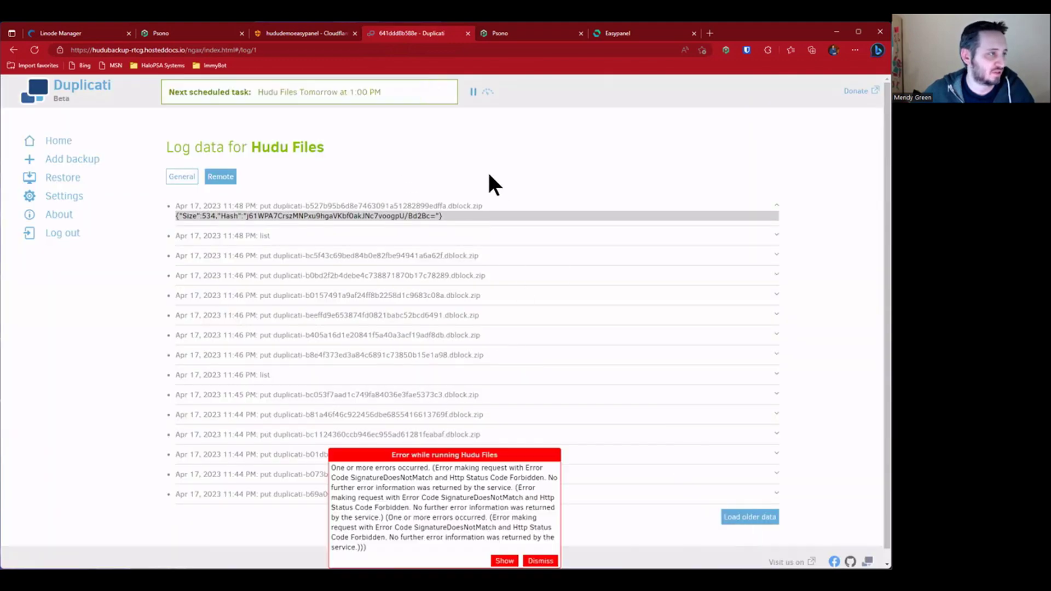
# - Dismiss the upload error and reopen the Hudu Files job's destination settings
pyautogui.moveTo(398, 468); pyautogui.dragTo(474, 491)
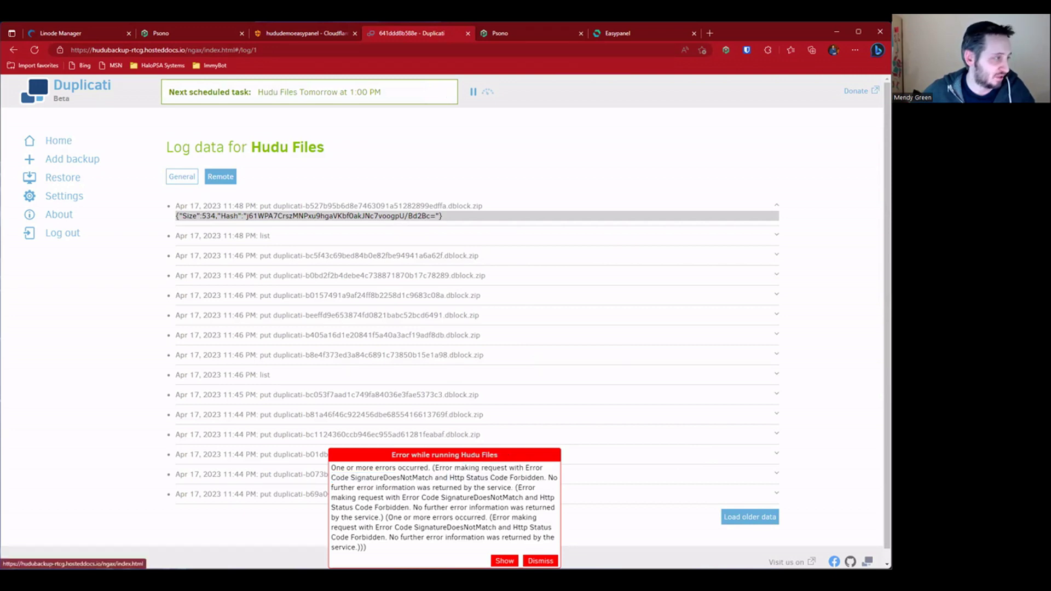
pyautogui.click(540, 560)
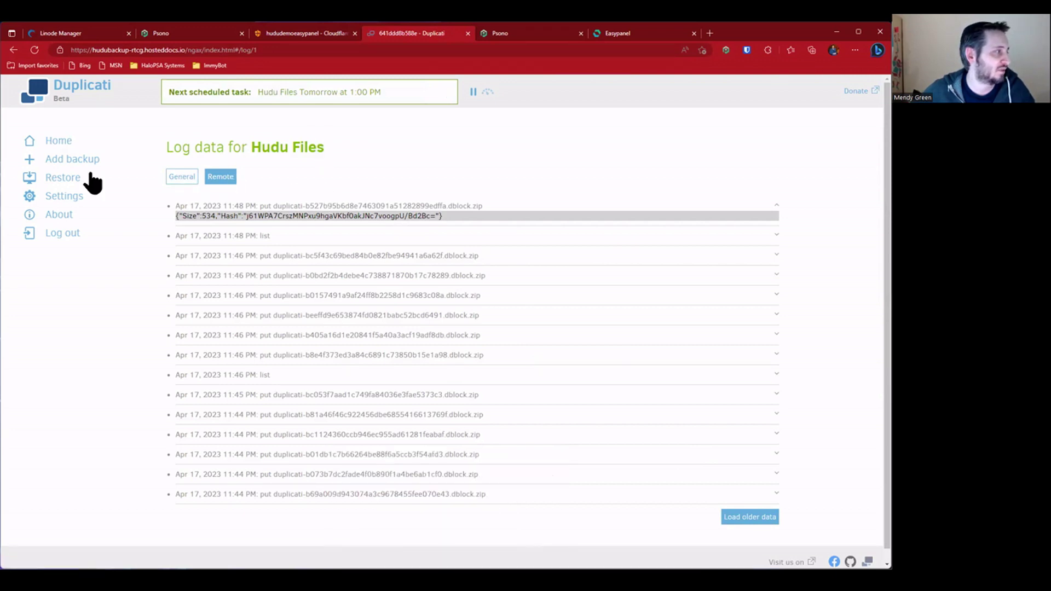
pyautogui.click(83, 141)
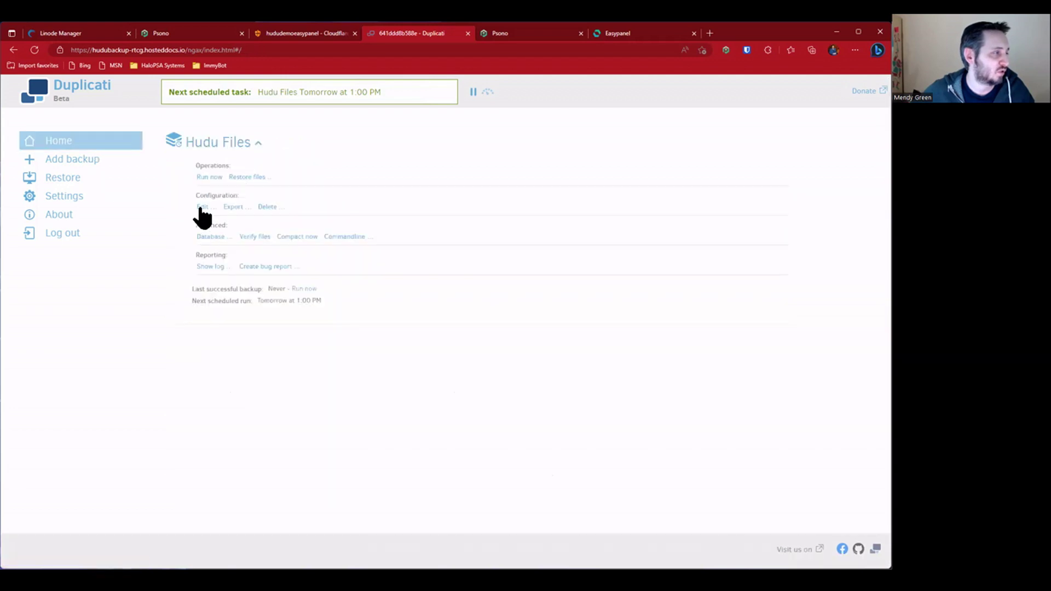
pyautogui.click(202, 207)
pyautogui.click(463, 409)
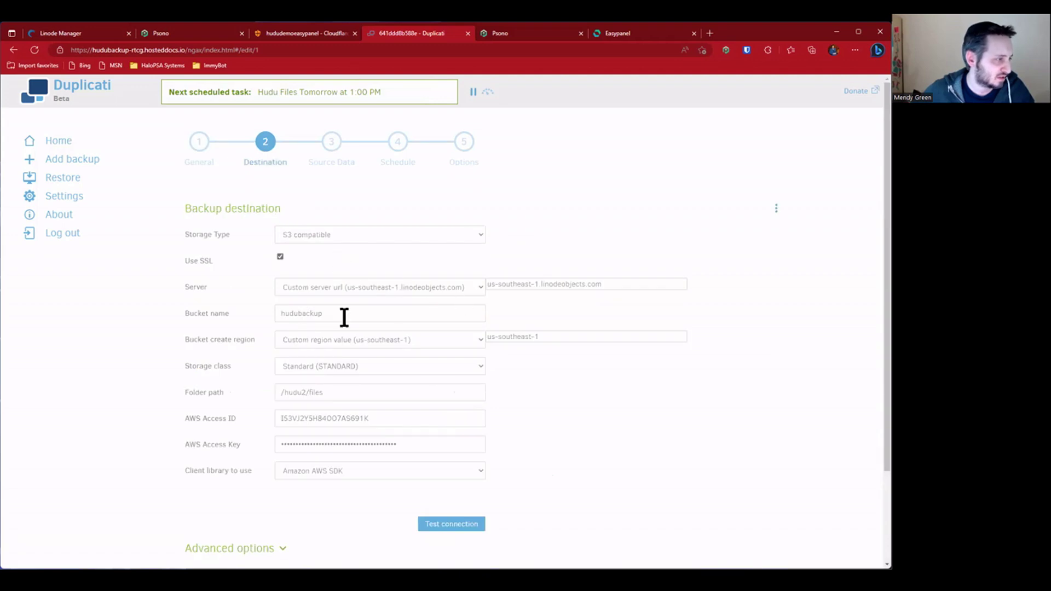
# - Compare the hudubackup bucket name against the Linode and Cloudflare pages
pyautogui.moveTo(299, 312); pyautogui.dragTo(321, 312)
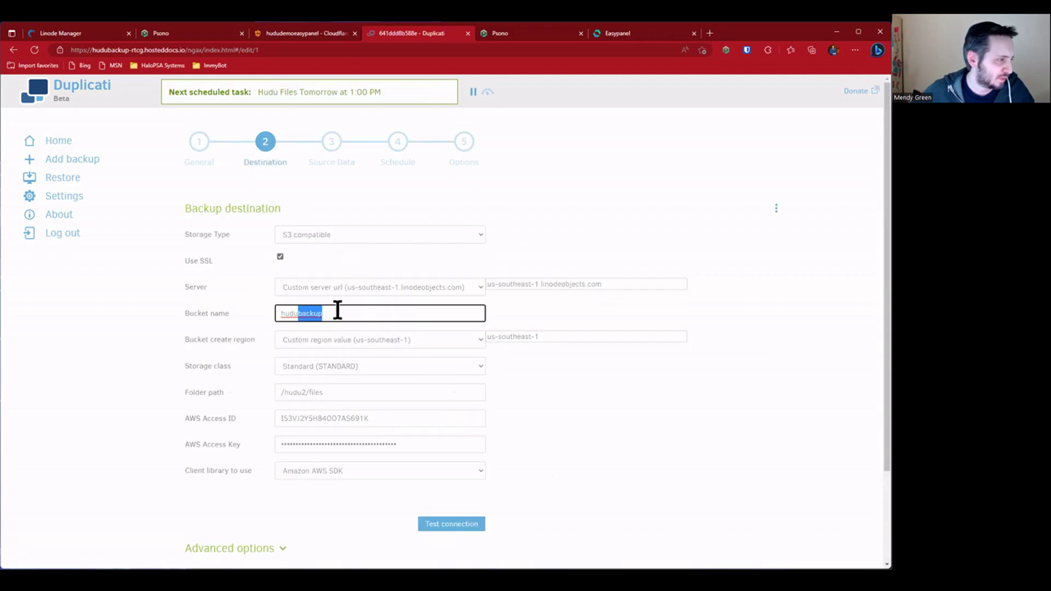
pyautogui.click(93, 34)
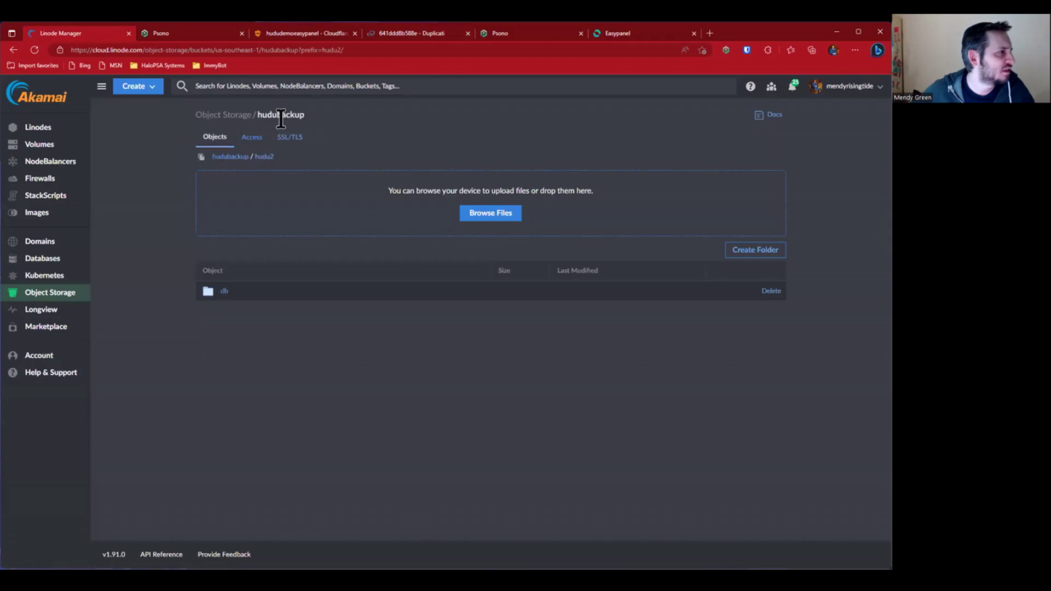
pyautogui.doubleClick(299, 114)
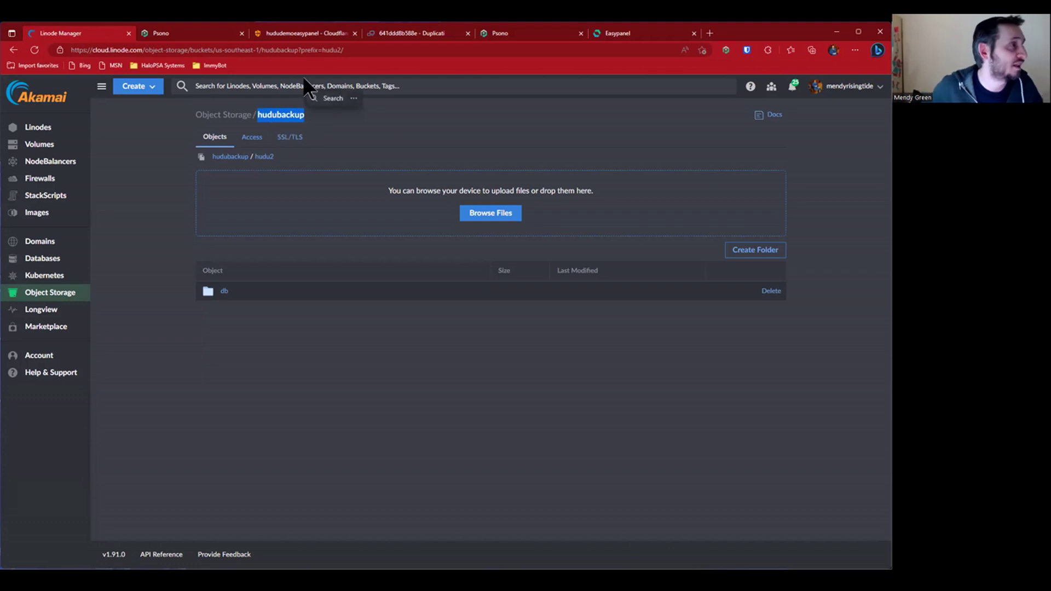
pyautogui.click(309, 33)
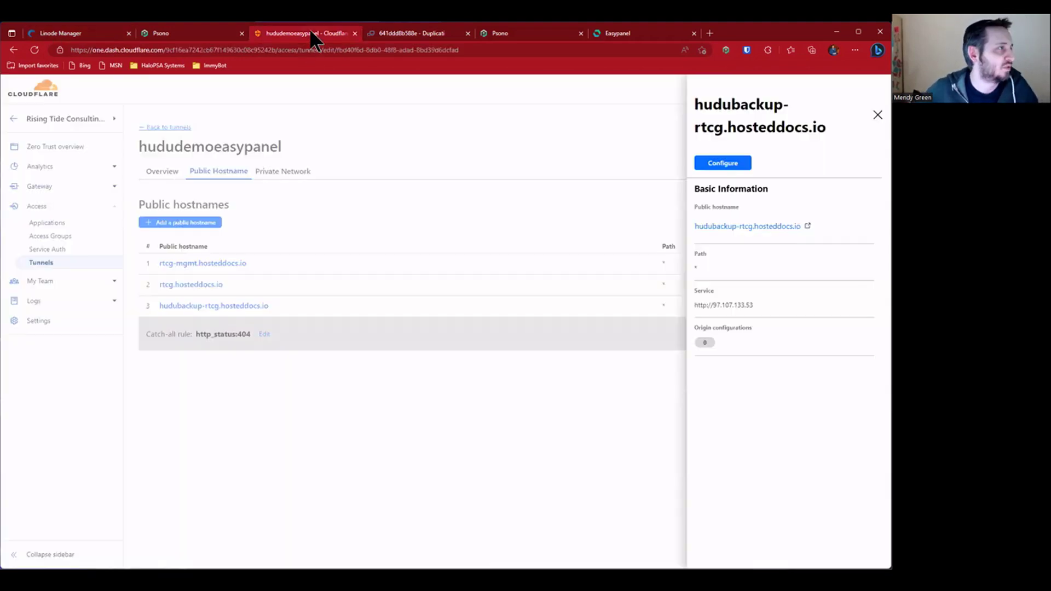
# - Remove the leading slash so the folder path reads hudu2/files
pyautogui.click(405, 33)
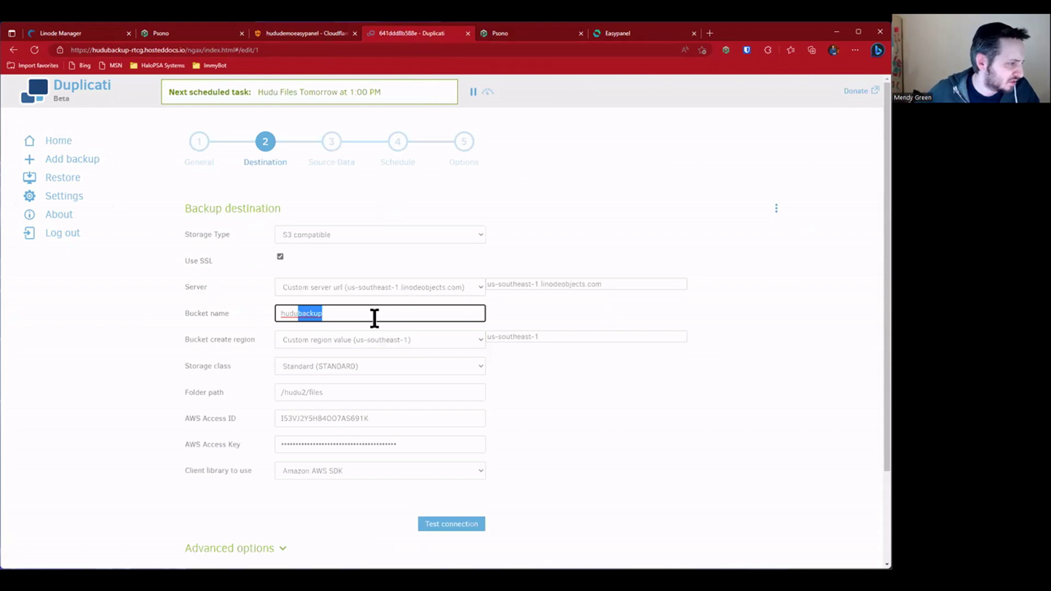
pyautogui.moveTo(286, 392); pyautogui.dragTo(441, 399)
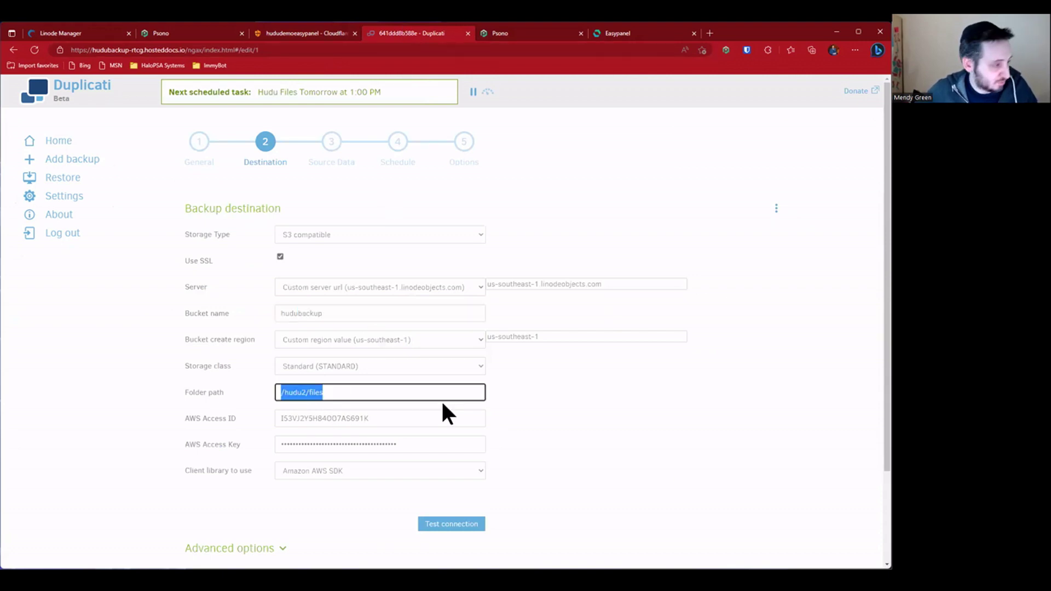
pyautogui.press('BackSpace')
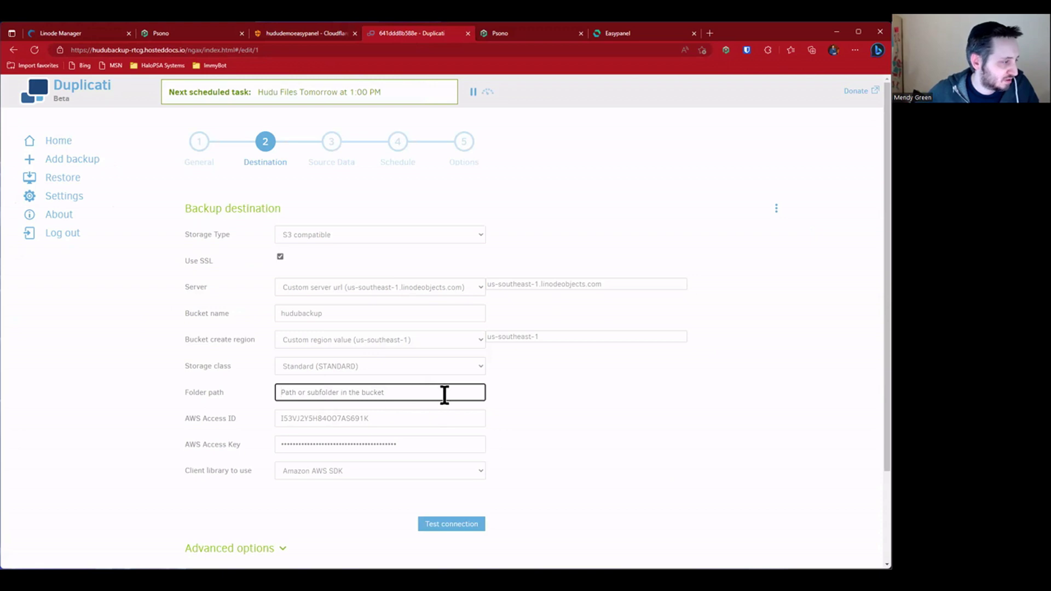
pyautogui.hotkey('ctrl', 'z')
pyautogui.moveTo(285, 392); pyautogui.dragTo(278, 391)
pyautogui.press('BackSpace')
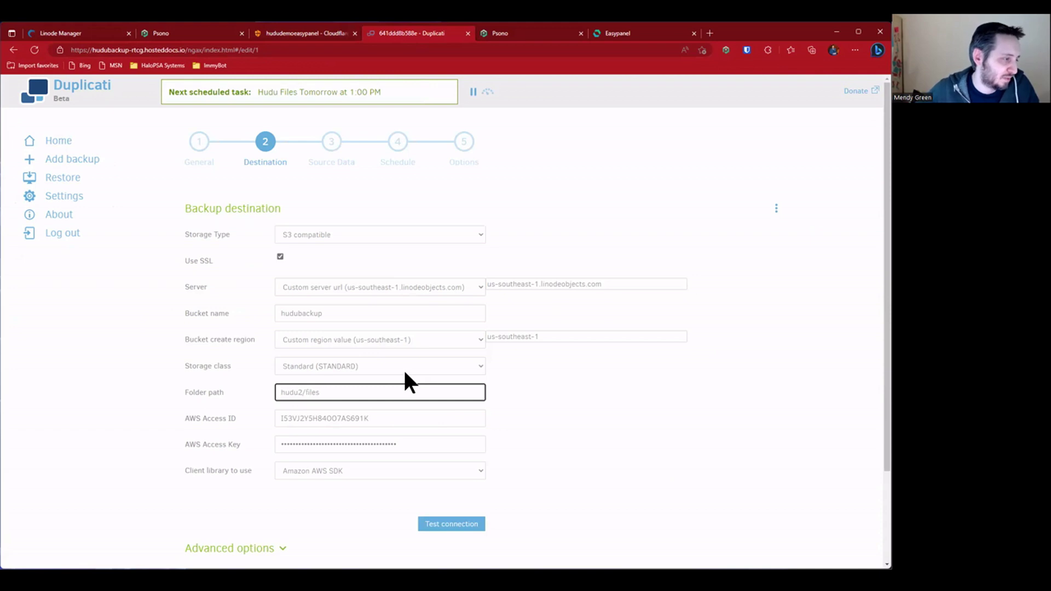
pyautogui.press('Tab')
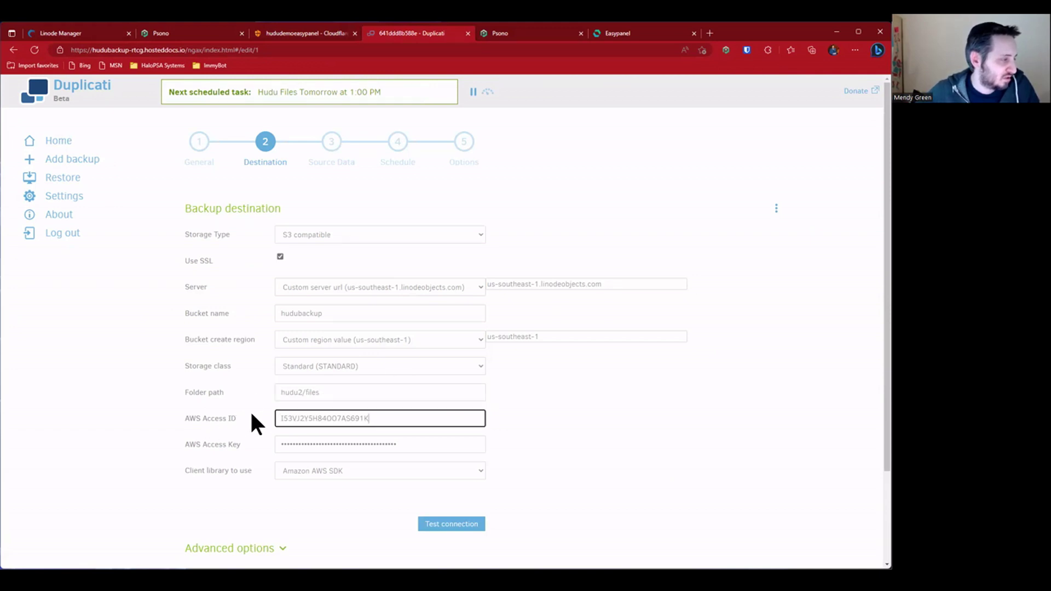
# - Switch the client library to Minio SDK, keep Standard storage class, and confirm the connection works
pyautogui.click(415, 470)
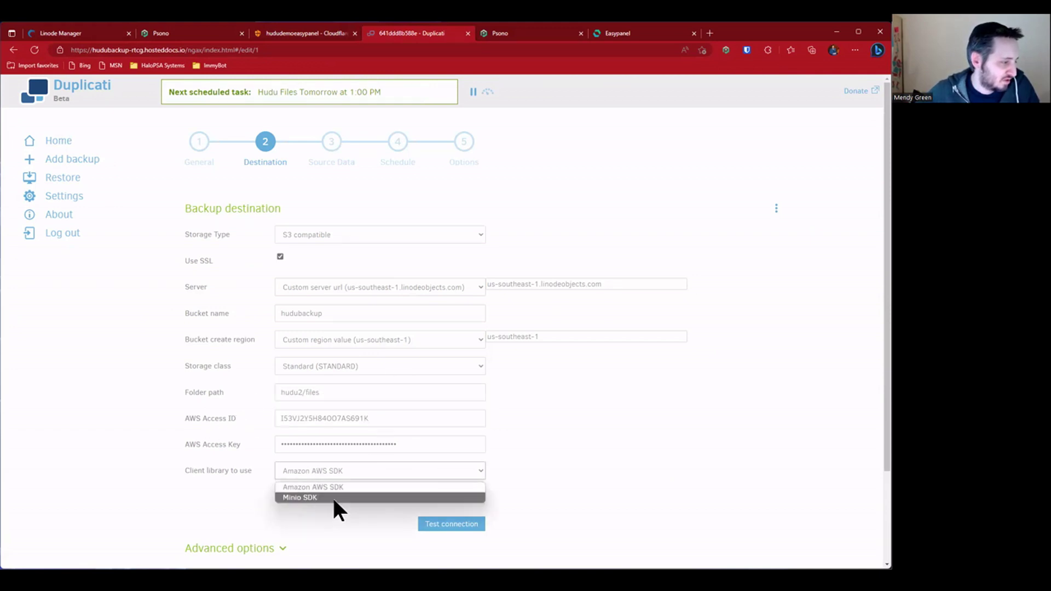
pyautogui.click(333, 495)
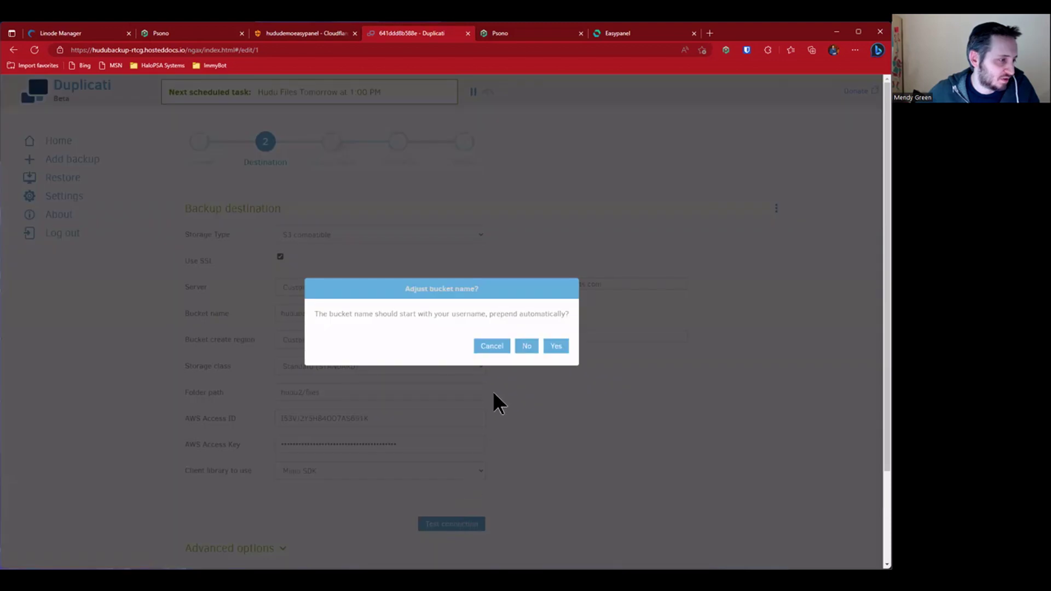
pyautogui.click(533, 350)
pyautogui.click(569, 351)
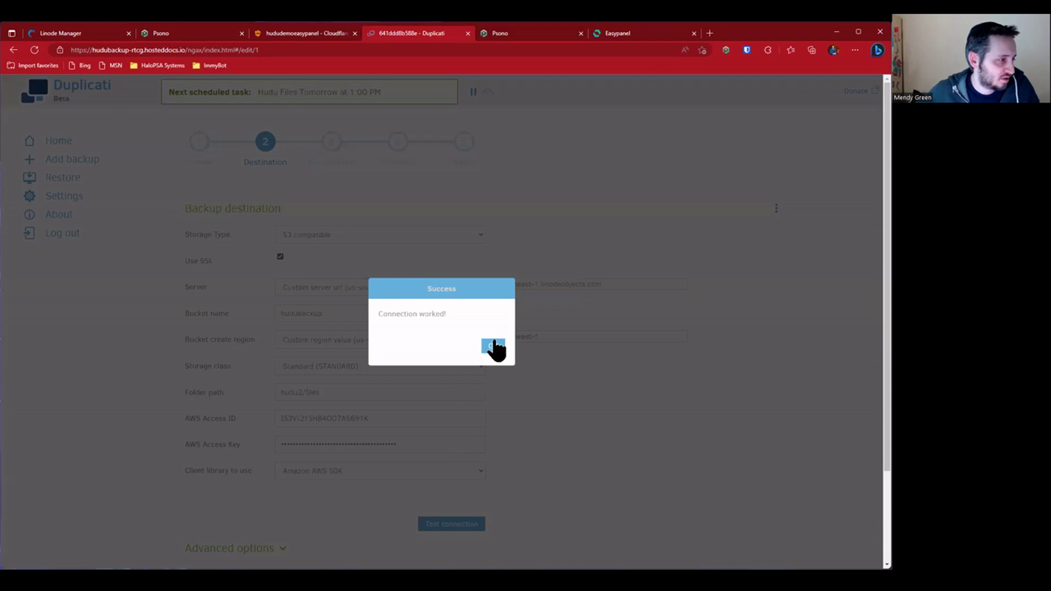
pyautogui.click(493, 346)
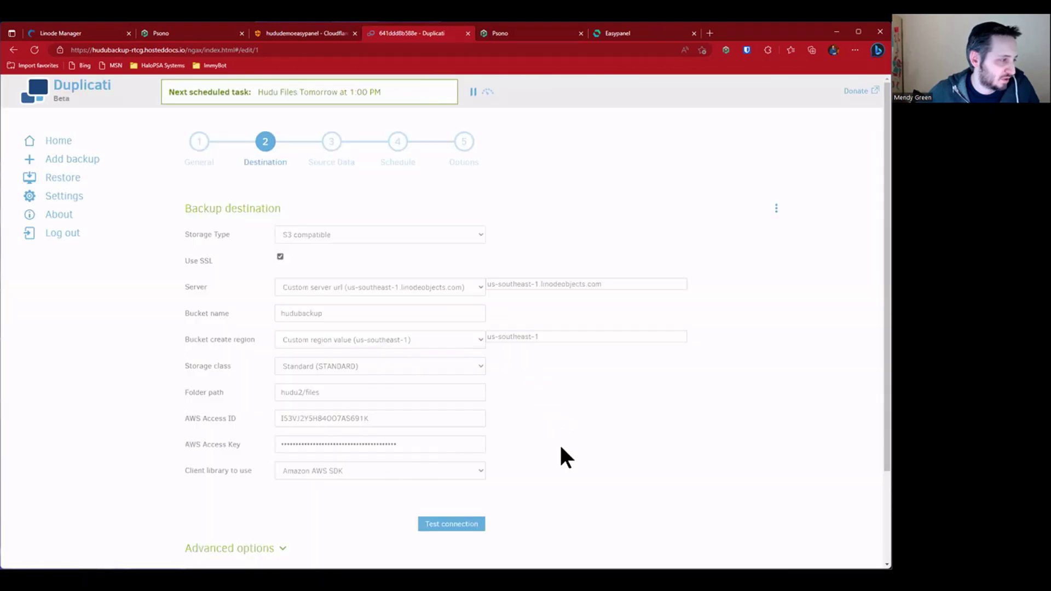
pyautogui.click(373, 365)
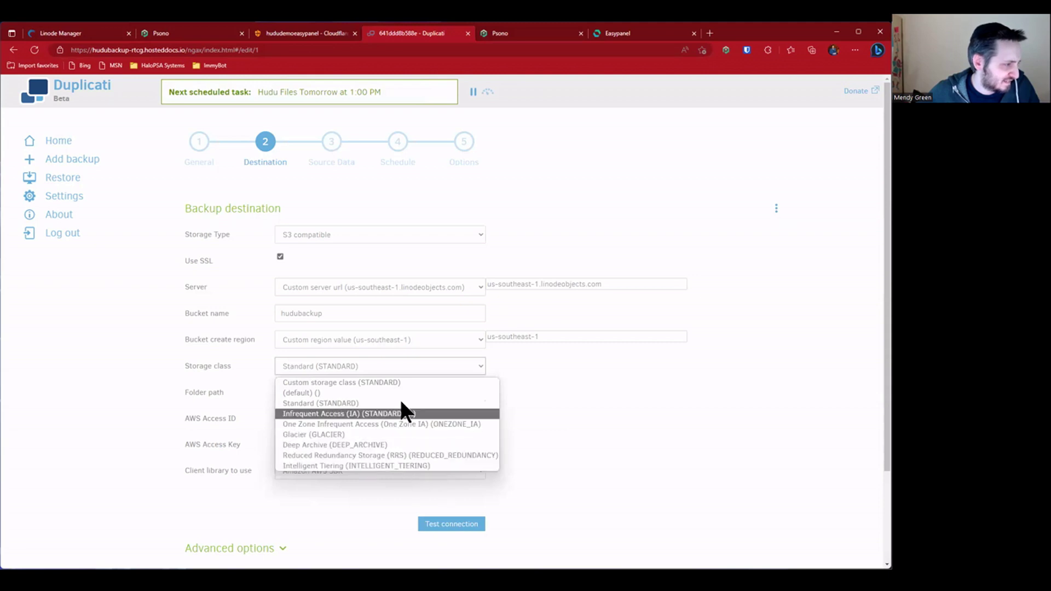
pyautogui.click(611, 387)
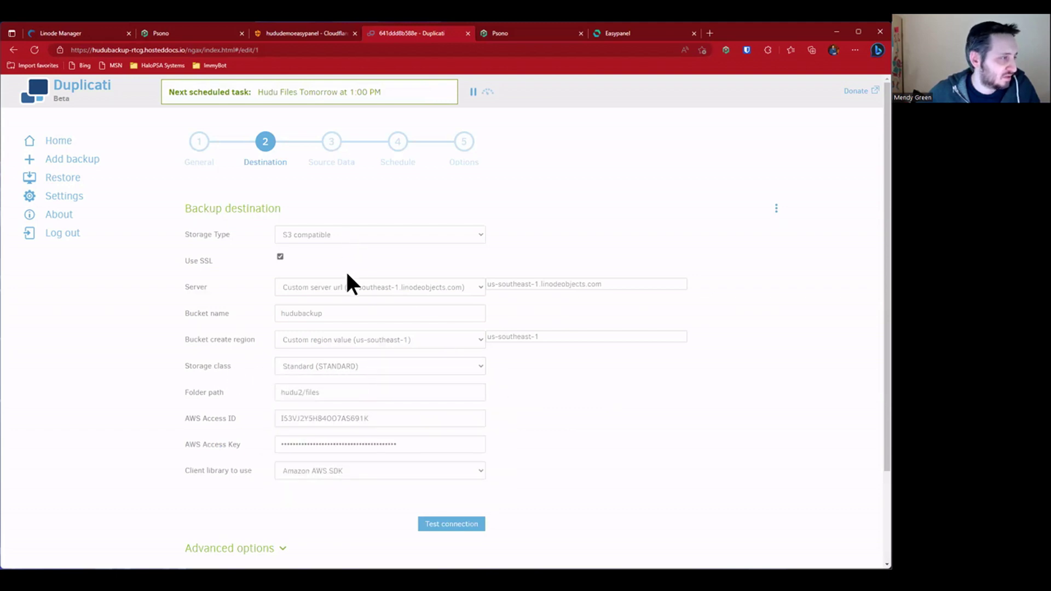
pyautogui.click(448, 523)
pyautogui.click(489, 349)
# - Advance through Source, Schedule and Options and save the Hudu Files job
pyautogui.scroll(-3, 589, 386)
pyautogui.click(462, 482)
pyautogui.click(468, 449)
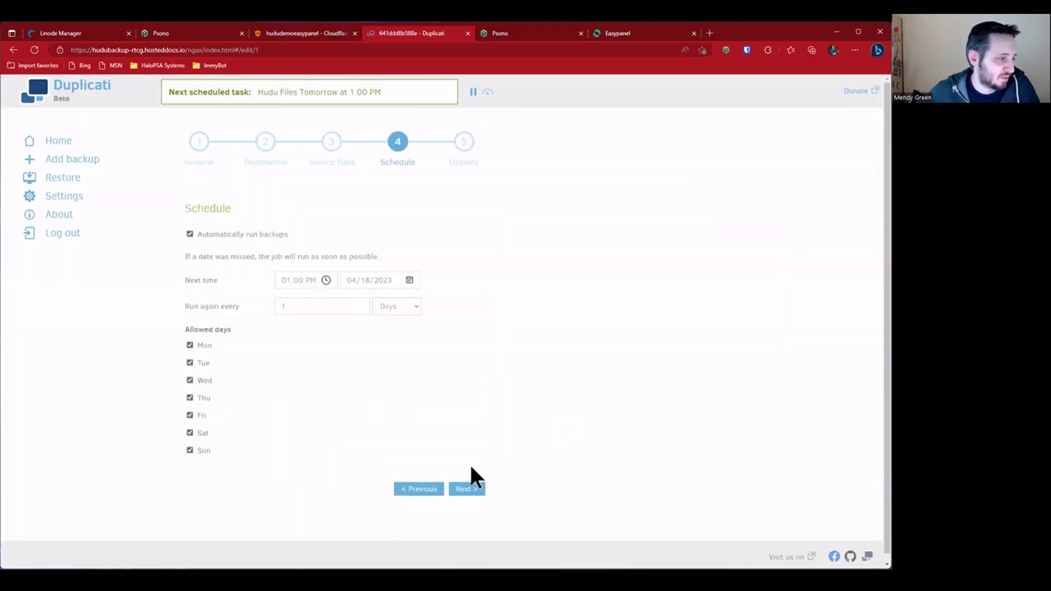
pyautogui.click(467, 488)
pyautogui.click(470, 384)
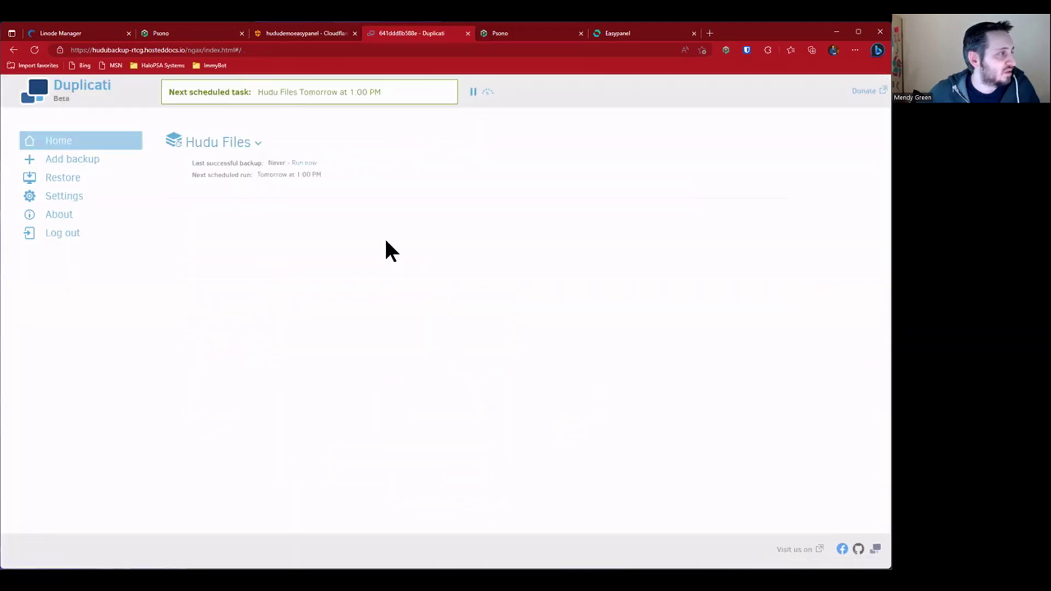
# - Run the Hudu Files backup and expand the dindex, list and dblock entries in its remote log
pyautogui.click(303, 162)
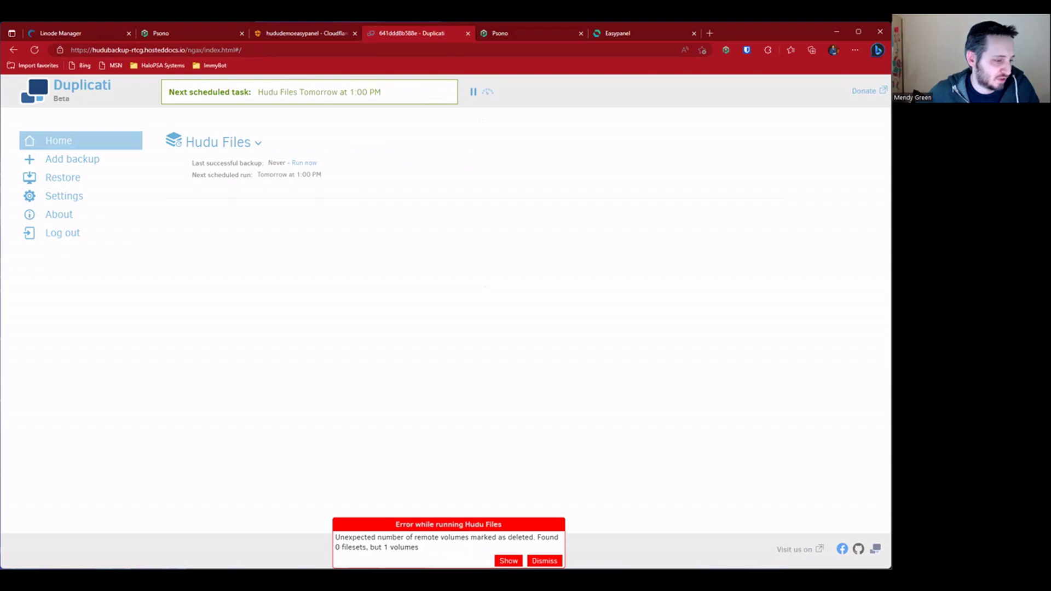
pyautogui.click(508, 560)
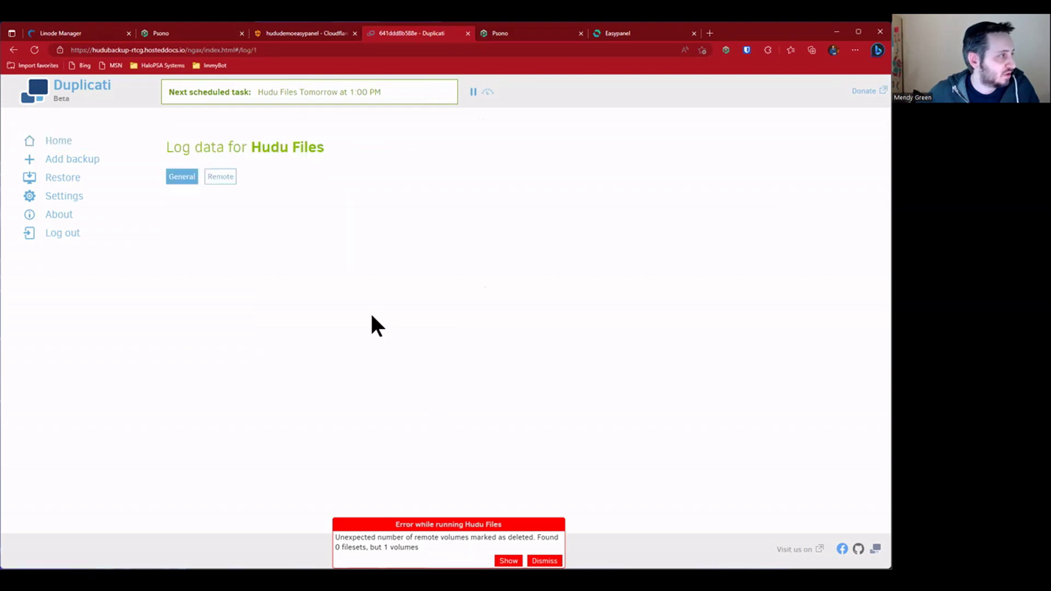
pyautogui.click(220, 177)
pyautogui.click(258, 206)
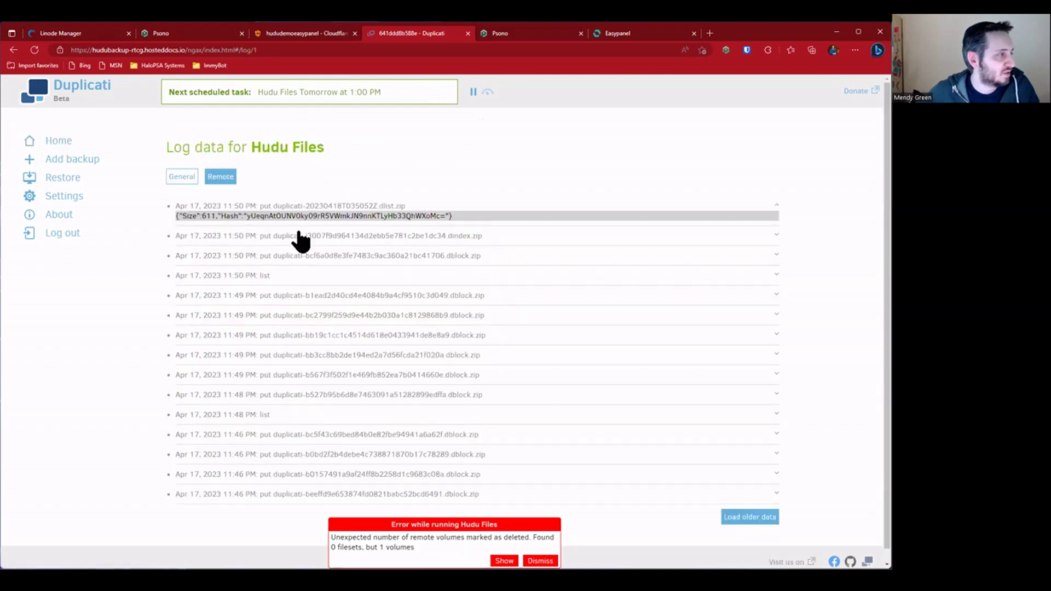
pyautogui.click(300, 237)
pyautogui.click(294, 280)
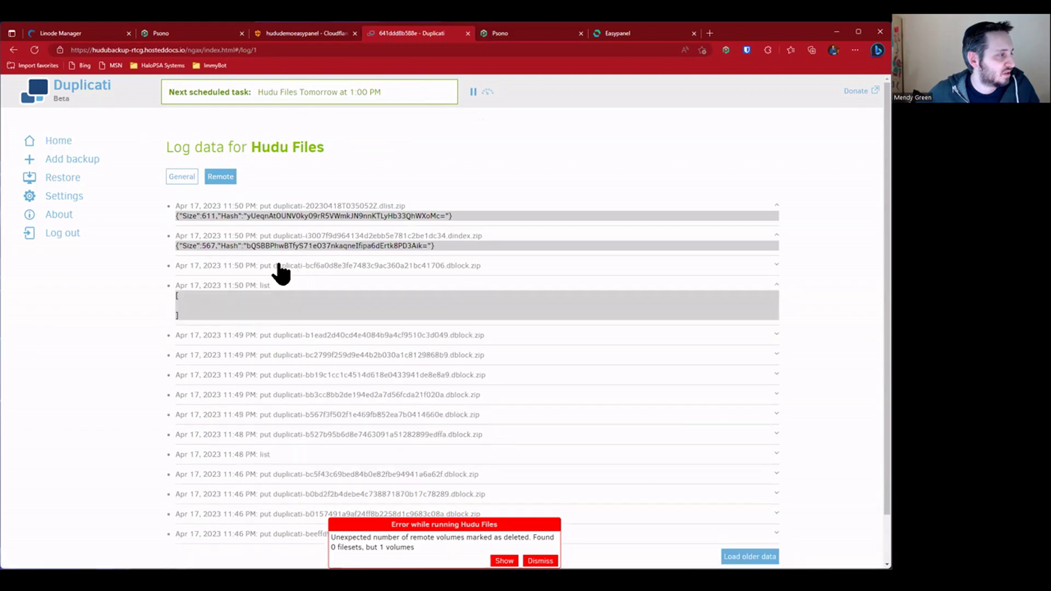
pyautogui.click(273, 267)
pyautogui.click(103, 35)
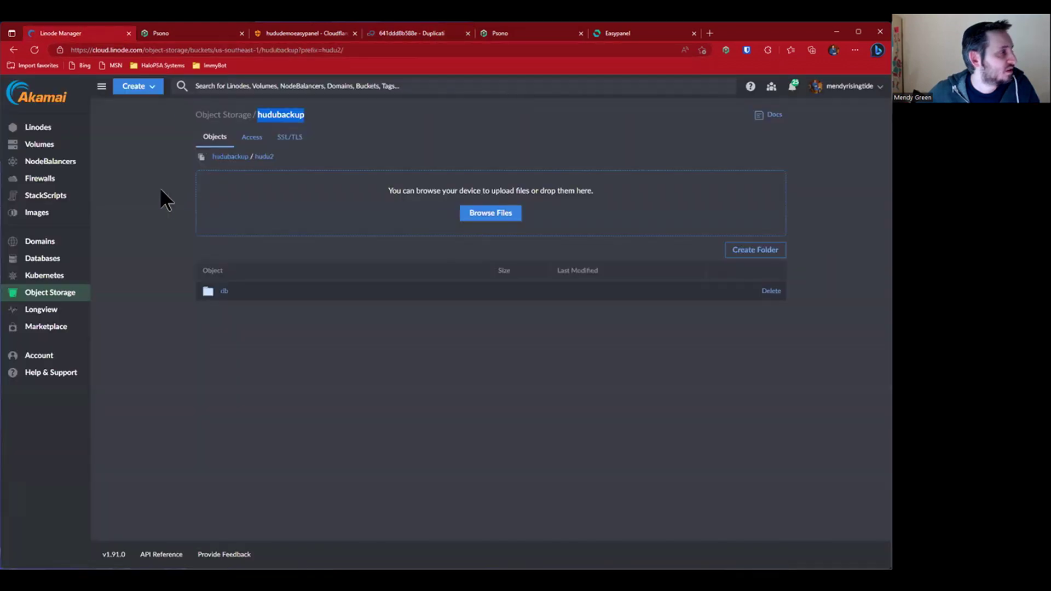
# - Browse hudubackup's hudu2 folder, finding only the db dump, then return to the Duplicati log
pyautogui.click(230, 157)
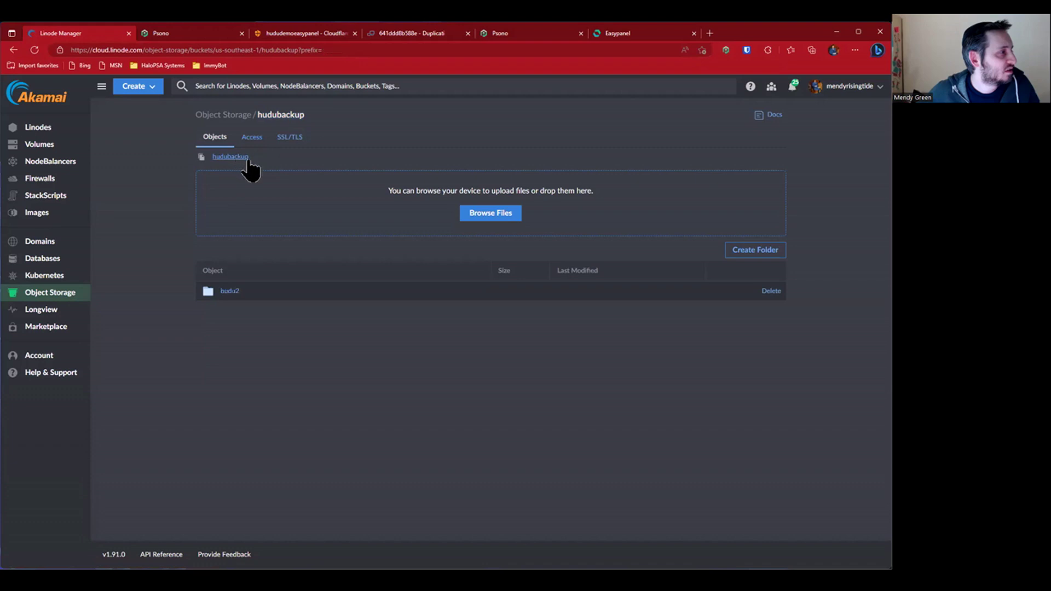
pyautogui.click(227, 291)
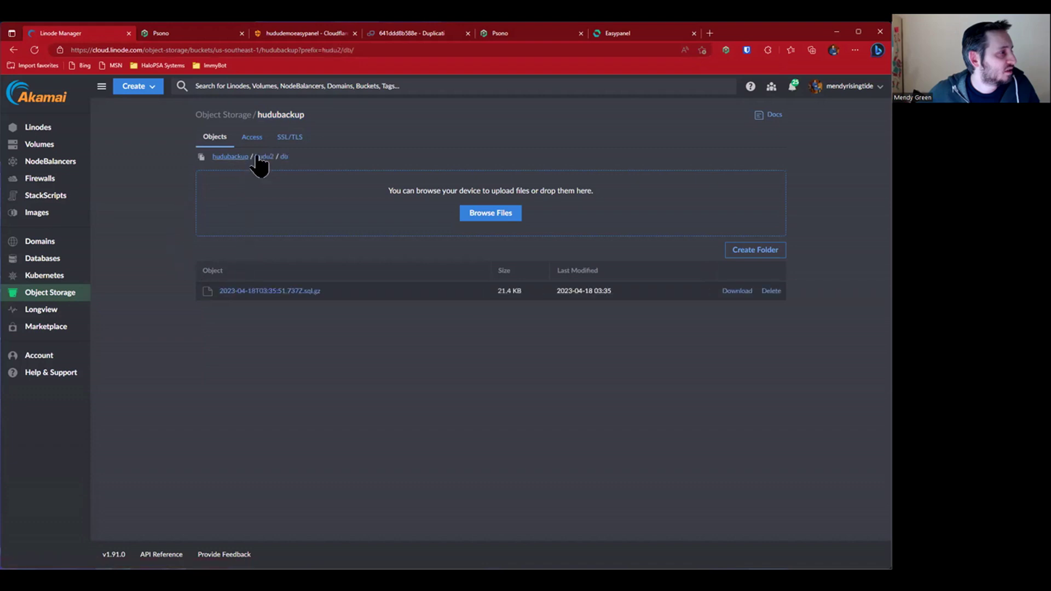
pyautogui.click(237, 157)
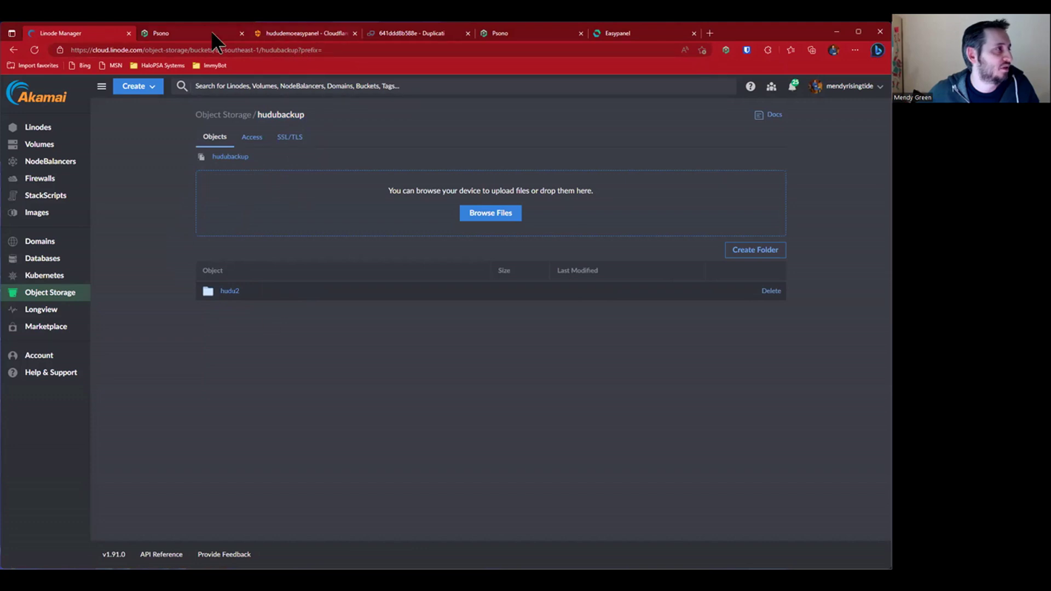
pyautogui.click(306, 33)
pyautogui.click(390, 33)
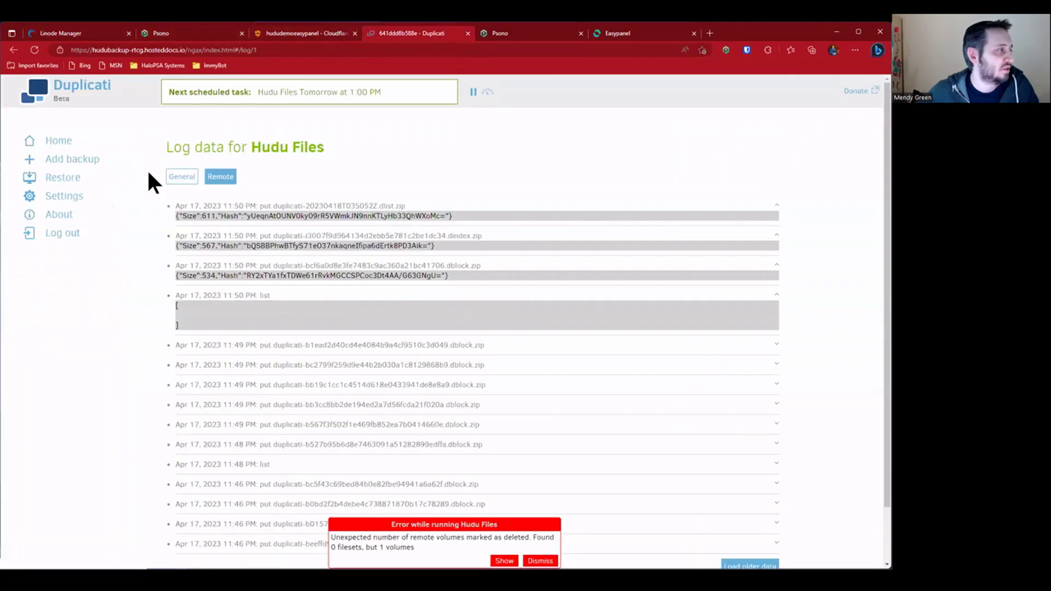
# - Reopen the Hudu Files destination and replace the folder path with hudu2_files
pyautogui.click(65, 141)
pyautogui.click(238, 144)
pyautogui.click(202, 207)
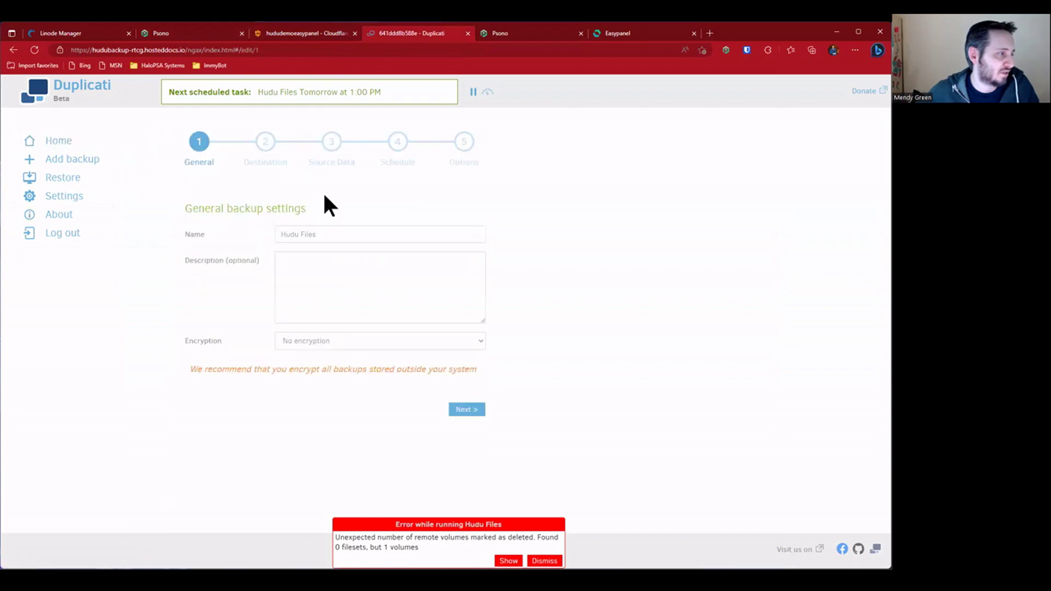
pyautogui.click(463, 408)
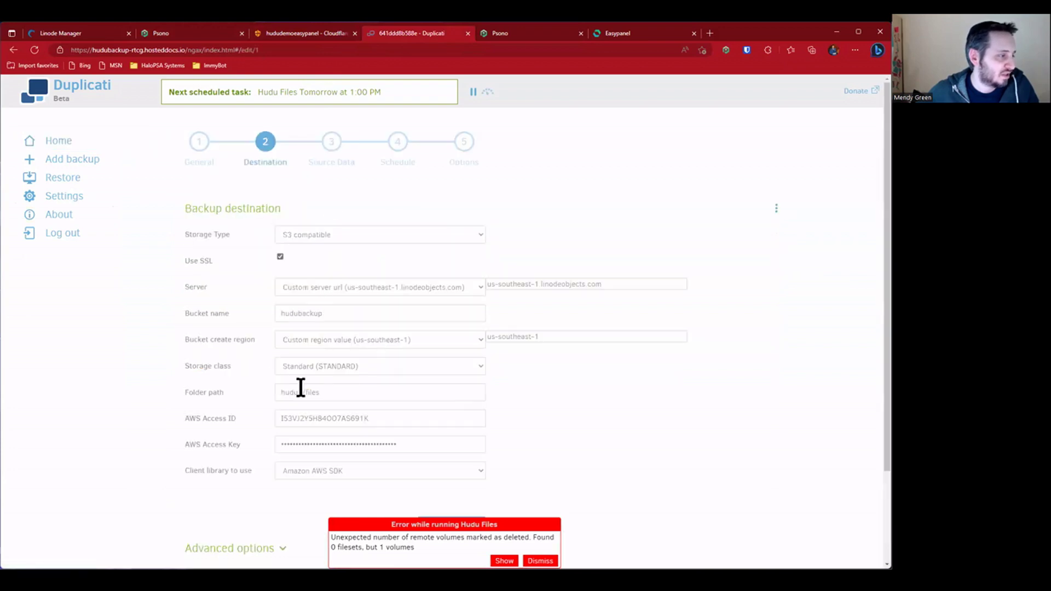
pyautogui.moveTo(325, 392); pyautogui.dragTo(234, 393)
pyautogui.write('hudu2_files')
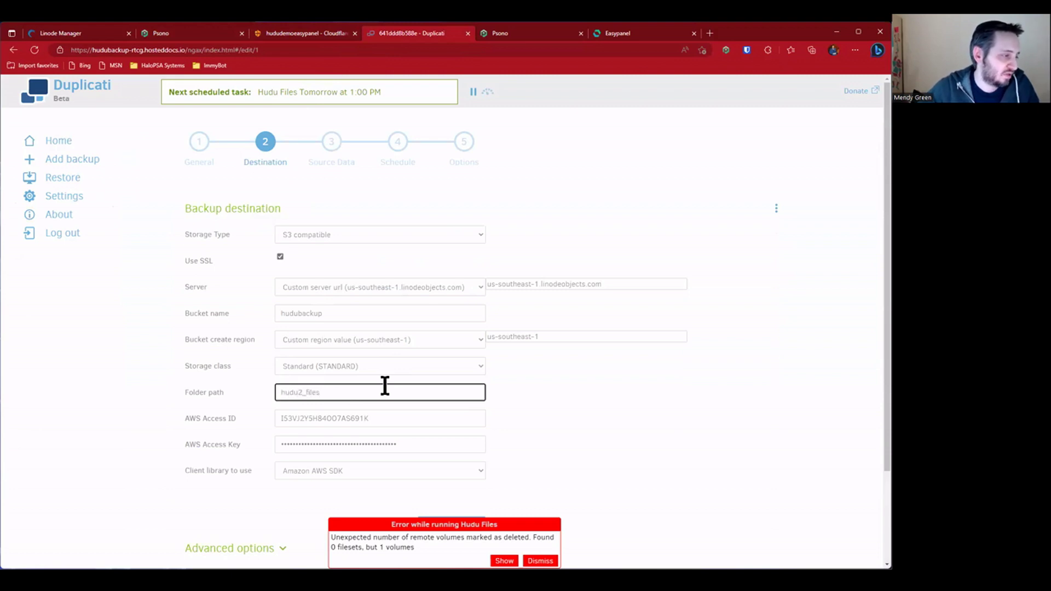
# - Confirm the connection test succeeds, then step through the wizard and save the job
pyautogui.scroll(-2, 516, 418)
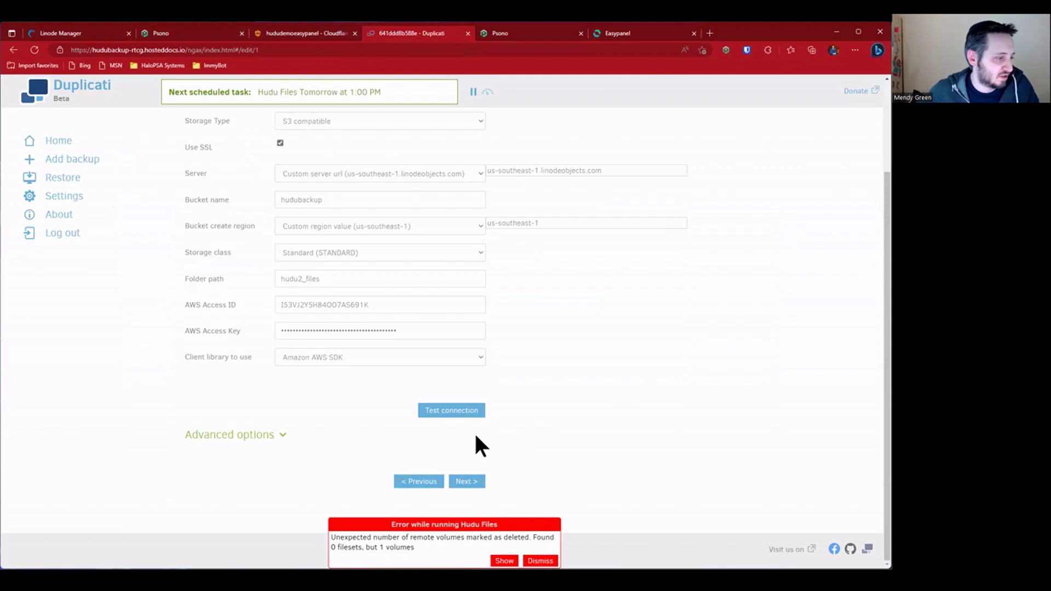
pyautogui.click(466, 411)
pyautogui.click(554, 346)
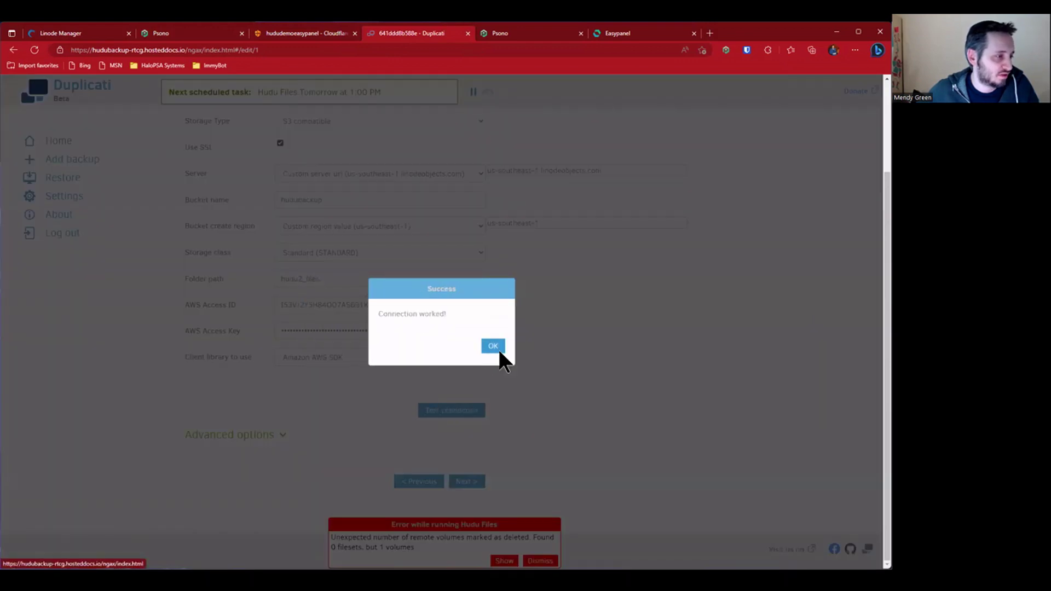
pyautogui.click(495, 347)
pyautogui.click(467, 481)
pyautogui.click(466, 453)
pyautogui.click(470, 489)
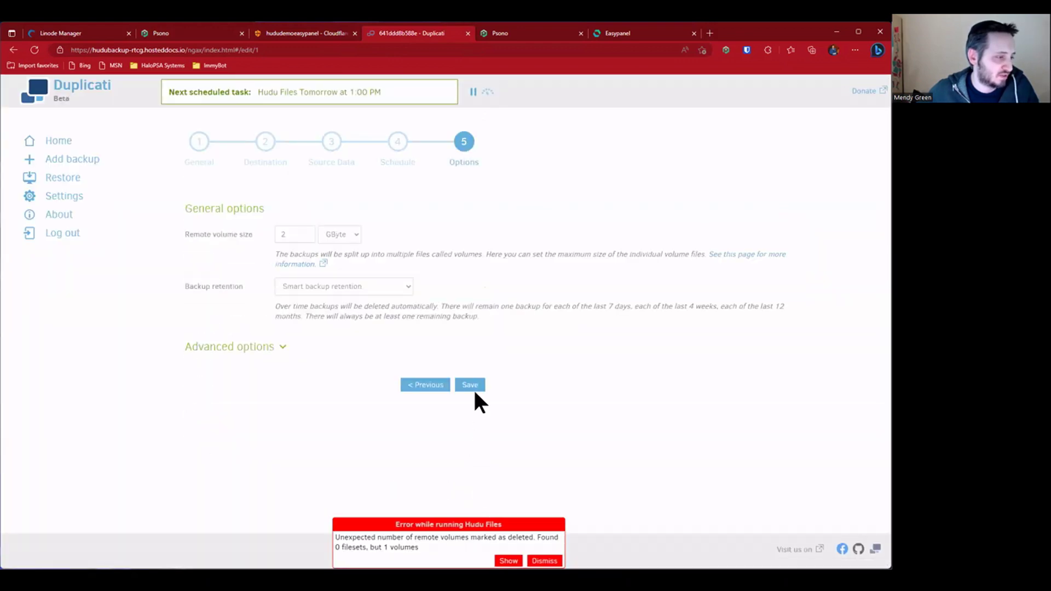
pyautogui.click(473, 383)
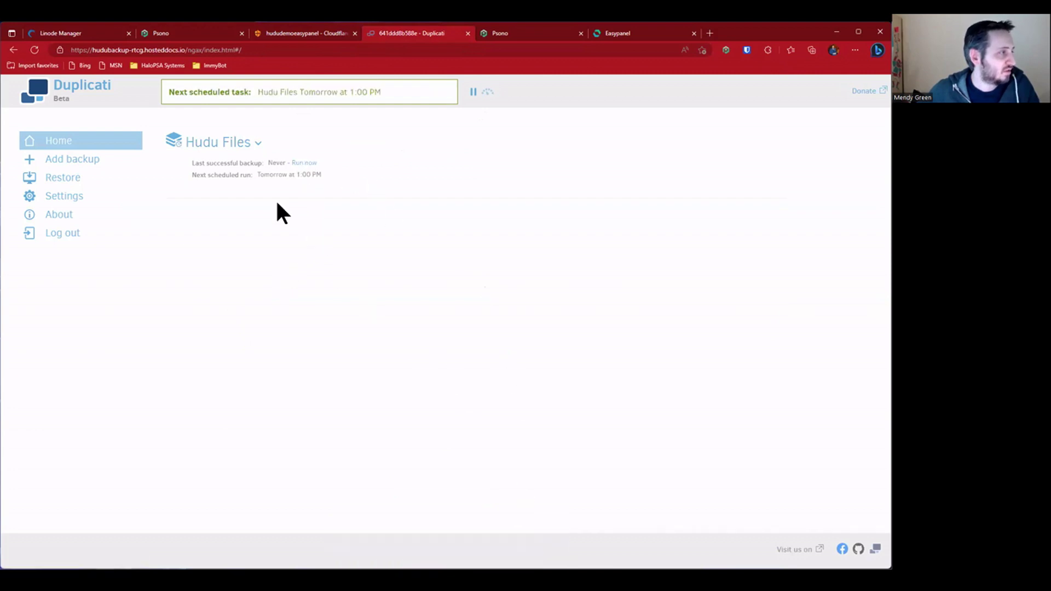
# - Refresh the hudubackup bucket and open hudu2/files to see the three Duplicati zip files
pyautogui.click(95, 33)
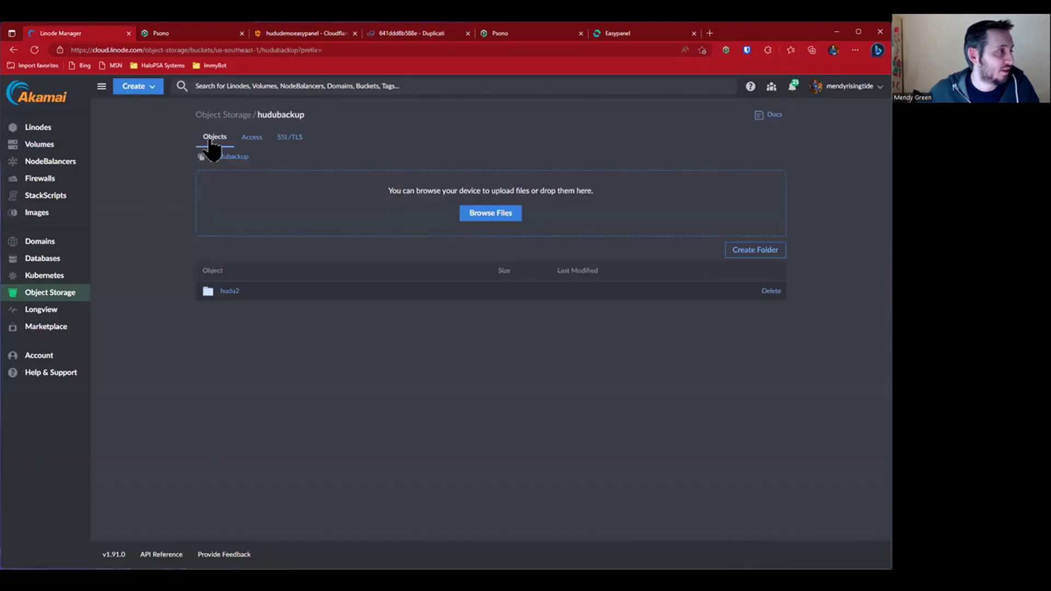
pyautogui.click(225, 140)
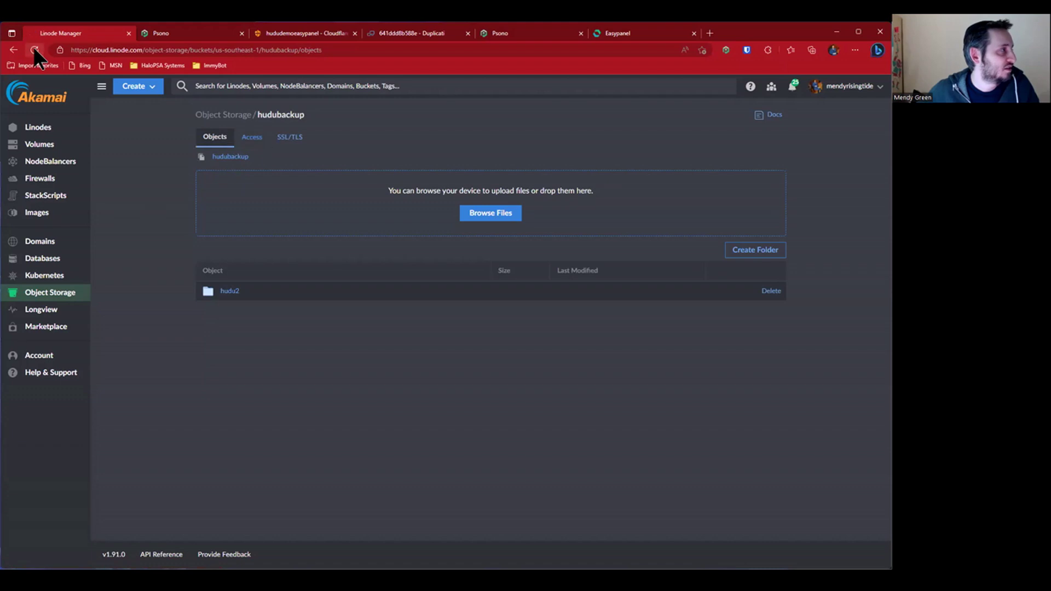
pyautogui.click(34, 50)
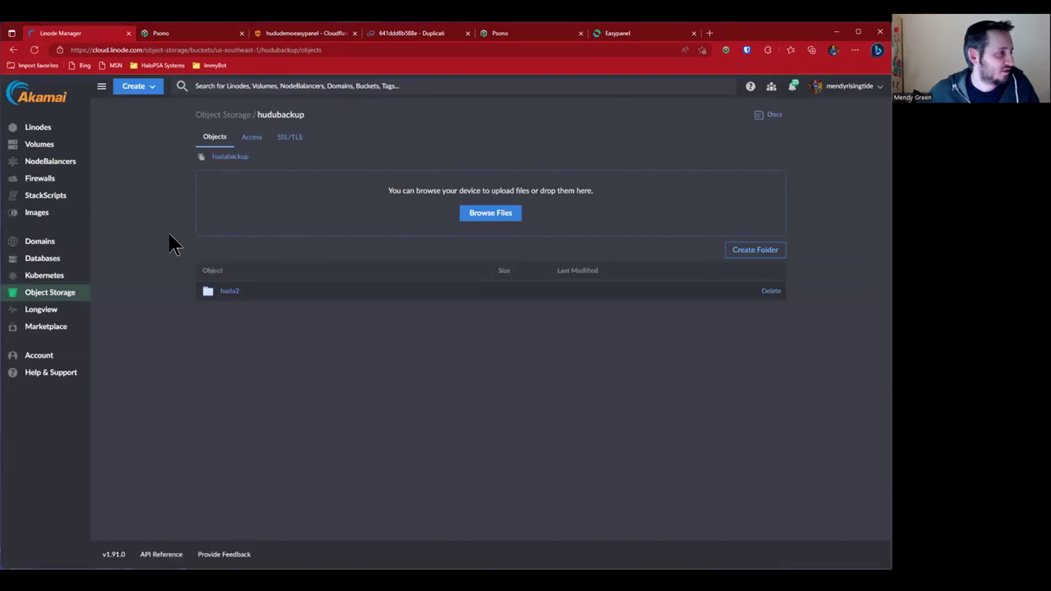
pyautogui.click(225, 292)
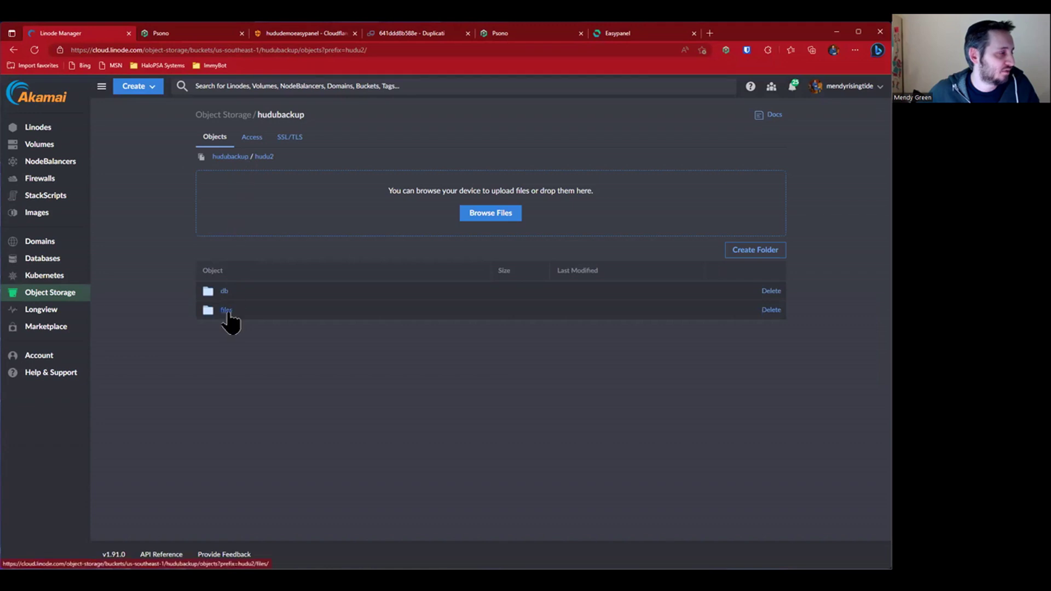
pyautogui.click(226, 310)
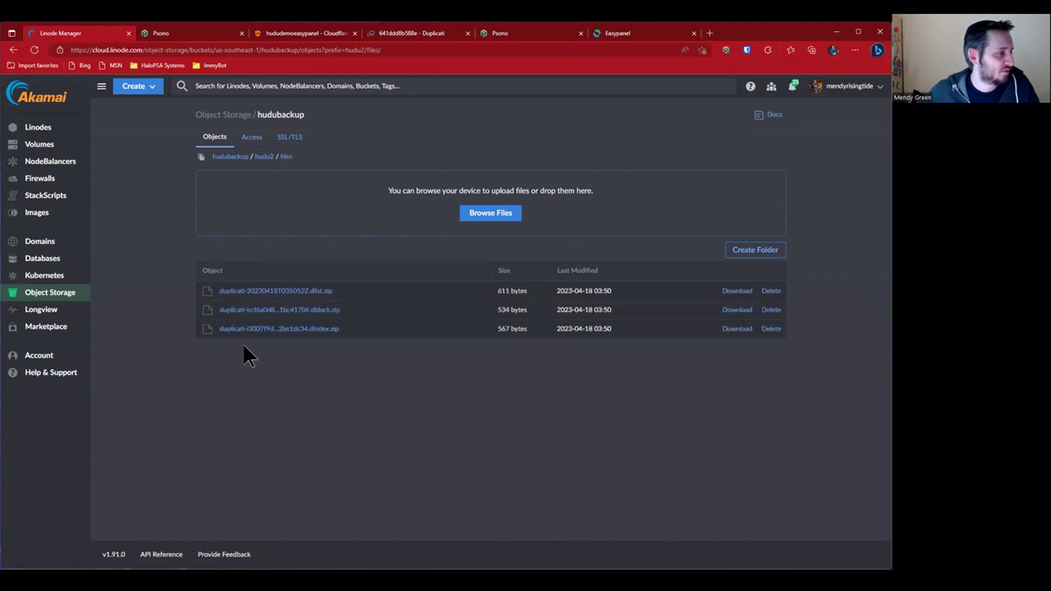
# - Check the hudu2/db folder, then go back to the Duplicati home page
pyautogui.click(261, 157)
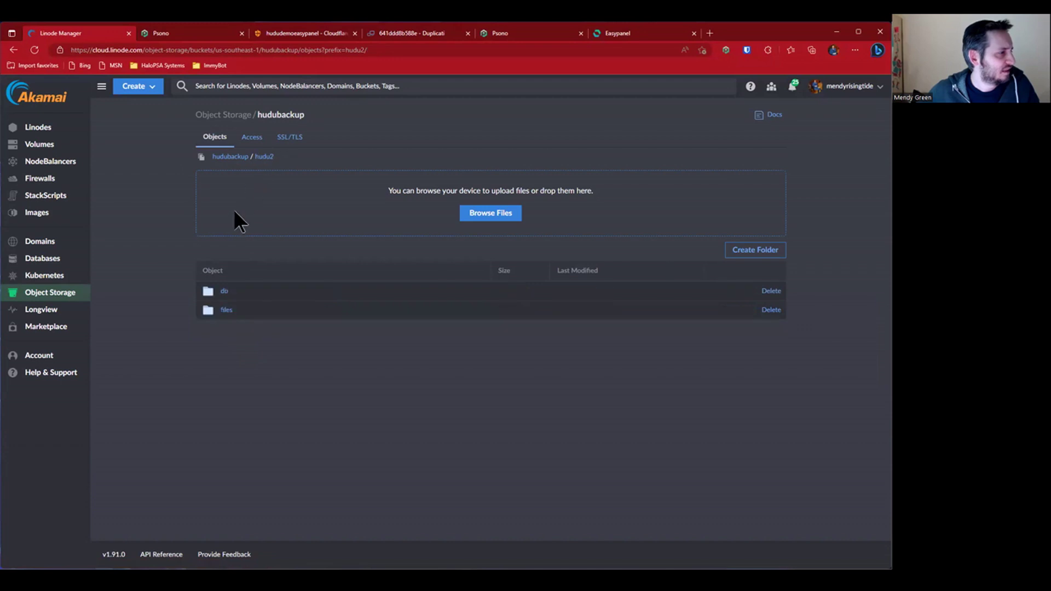
pyautogui.click(226, 291)
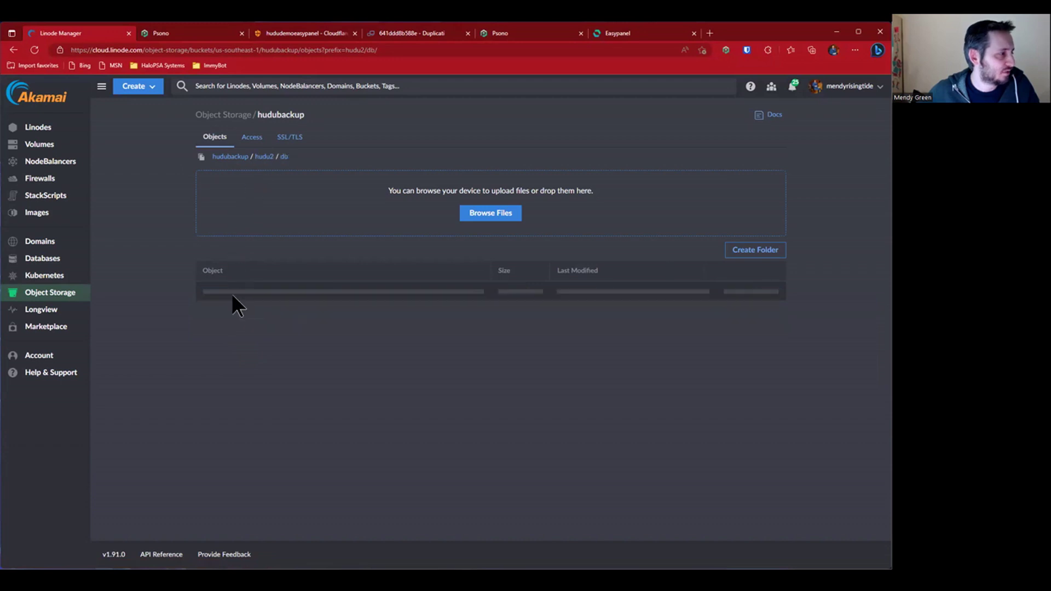
pyautogui.click(247, 157)
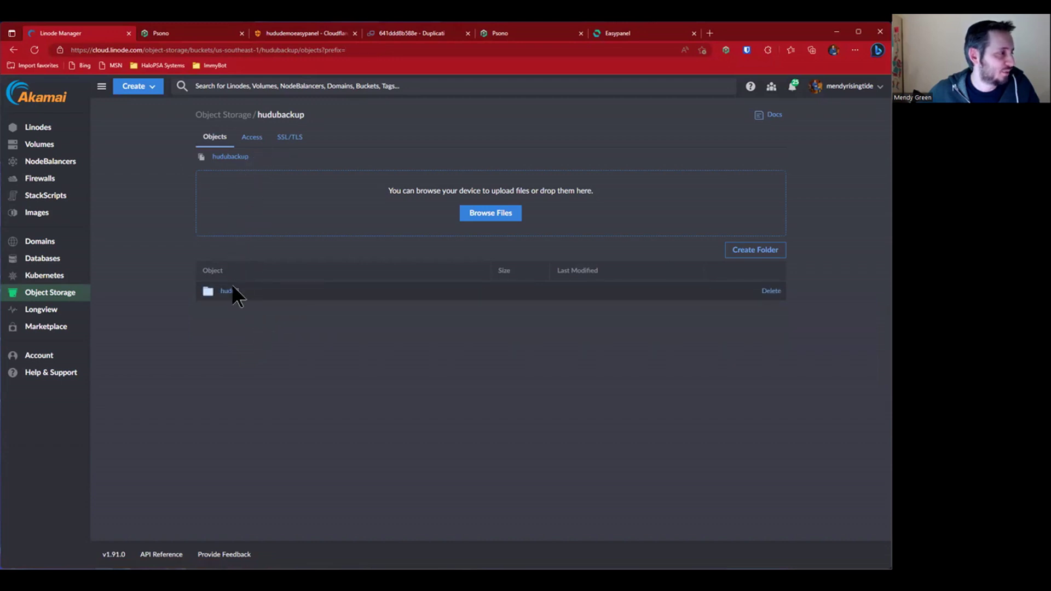
pyautogui.click(230, 290)
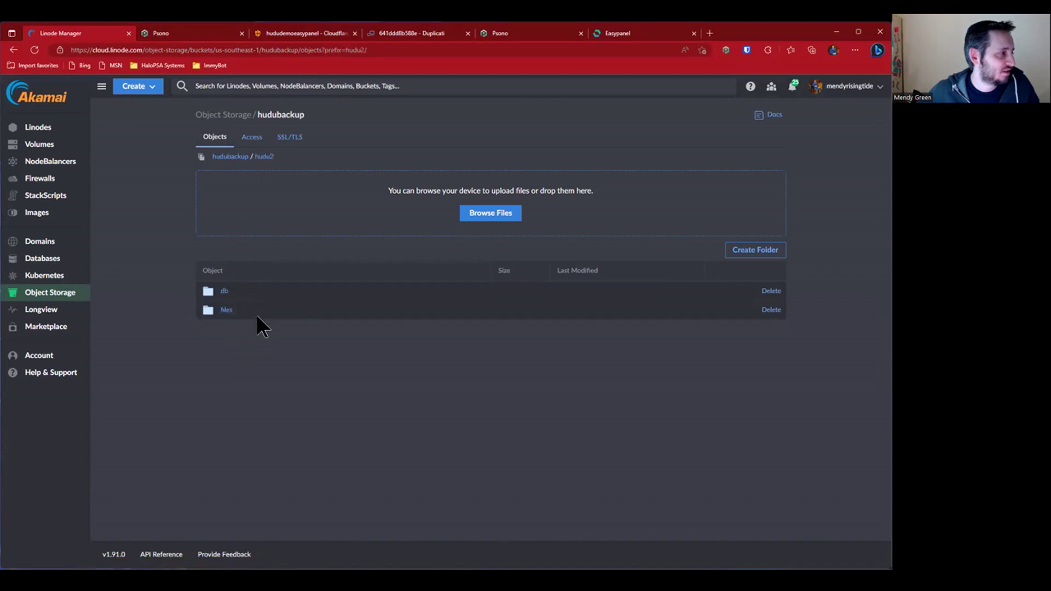
pyautogui.click(186, 34)
pyautogui.click(281, 35)
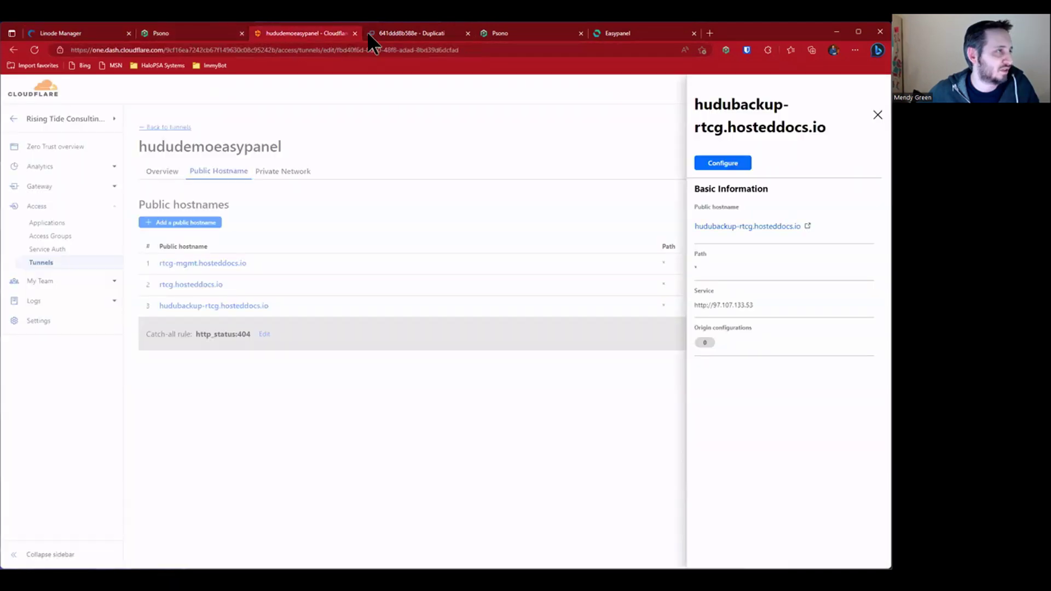
pyautogui.click(369, 33)
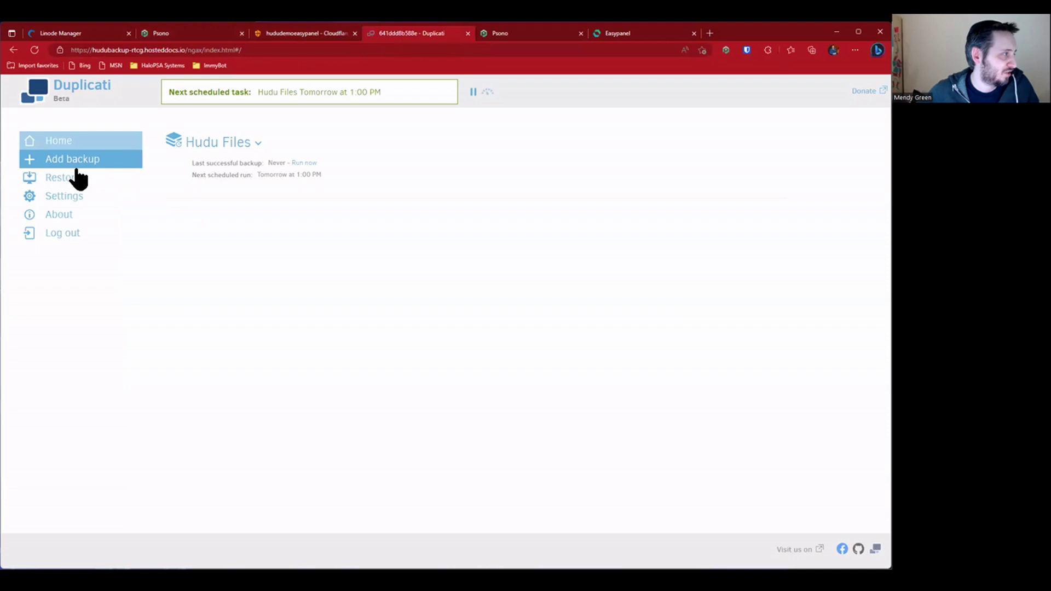
# - Change the Hudu Files job's destination folder path to 'files' and confirm the connection test succeeds
pyautogui.click(249, 143)
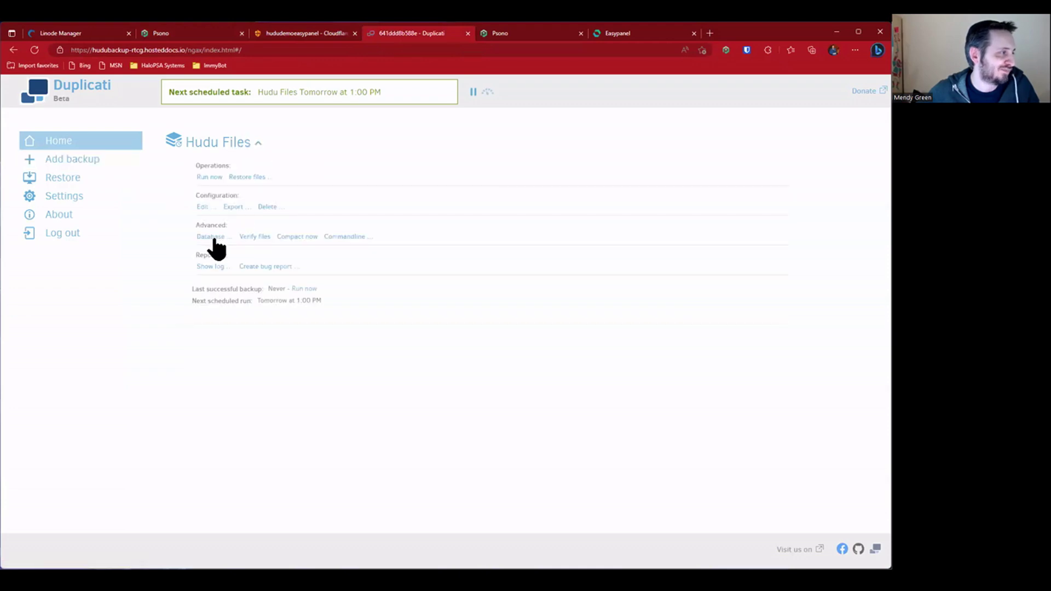
pyautogui.click(201, 206)
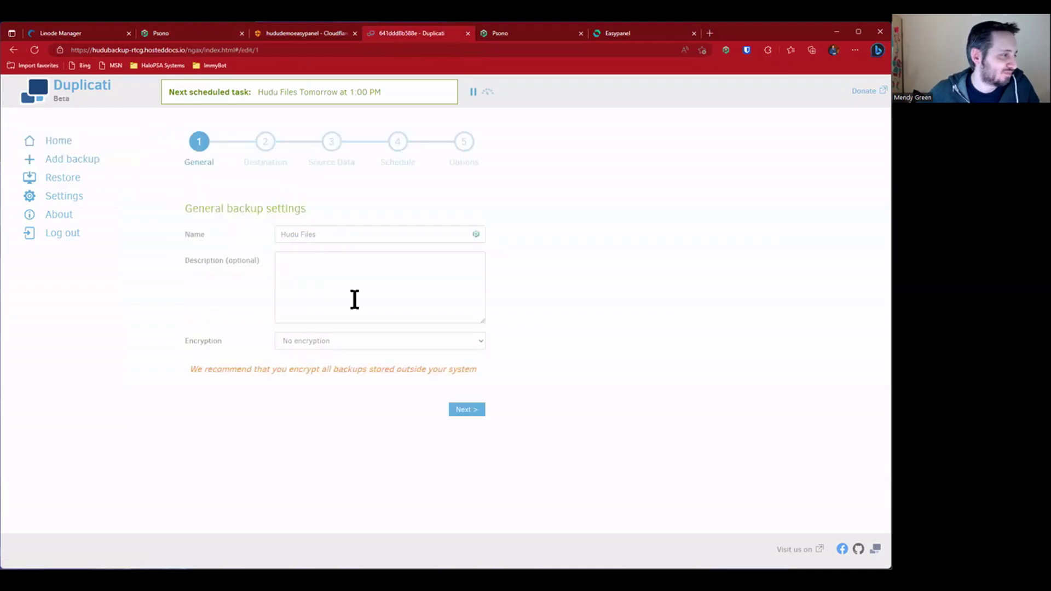
pyautogui.click(459, 410)
pyautogui.click(309, 392)
pyautogui.doubleClick(309, 391)
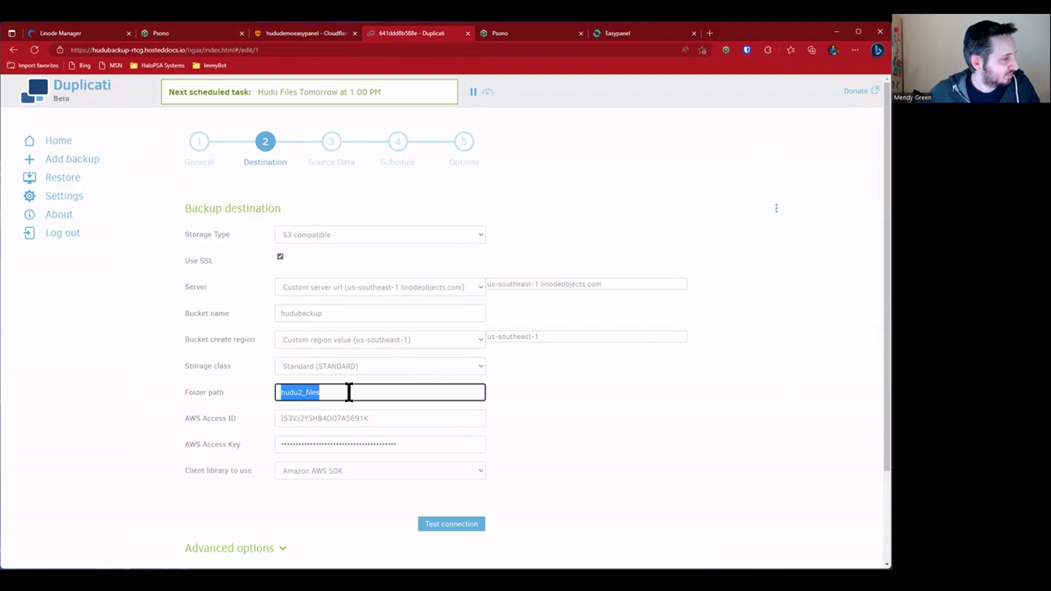
pyautogui.click(349, 392)
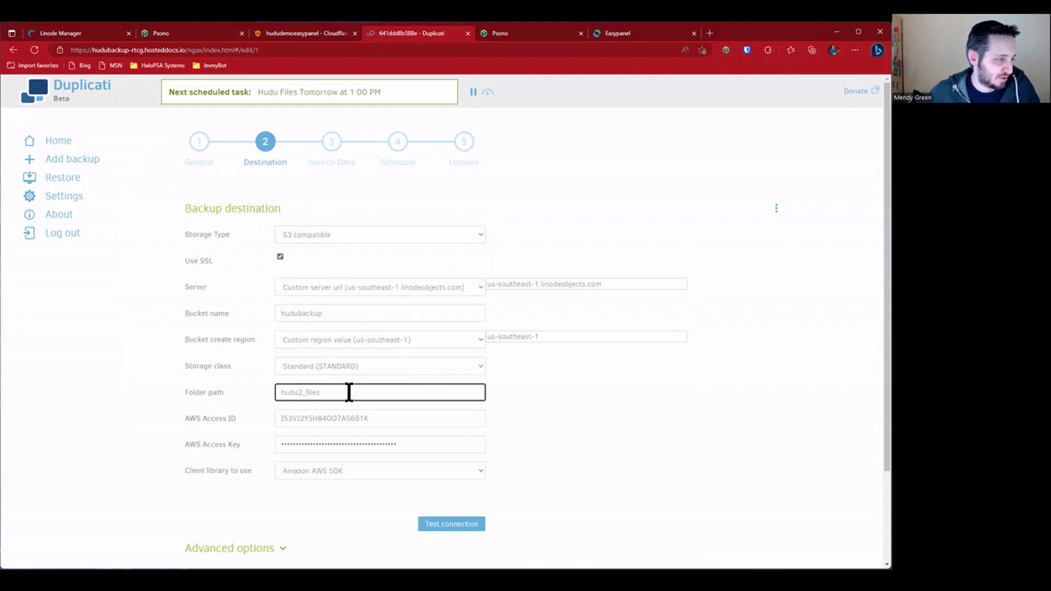
pyautogui.doubleClick(349, 391)
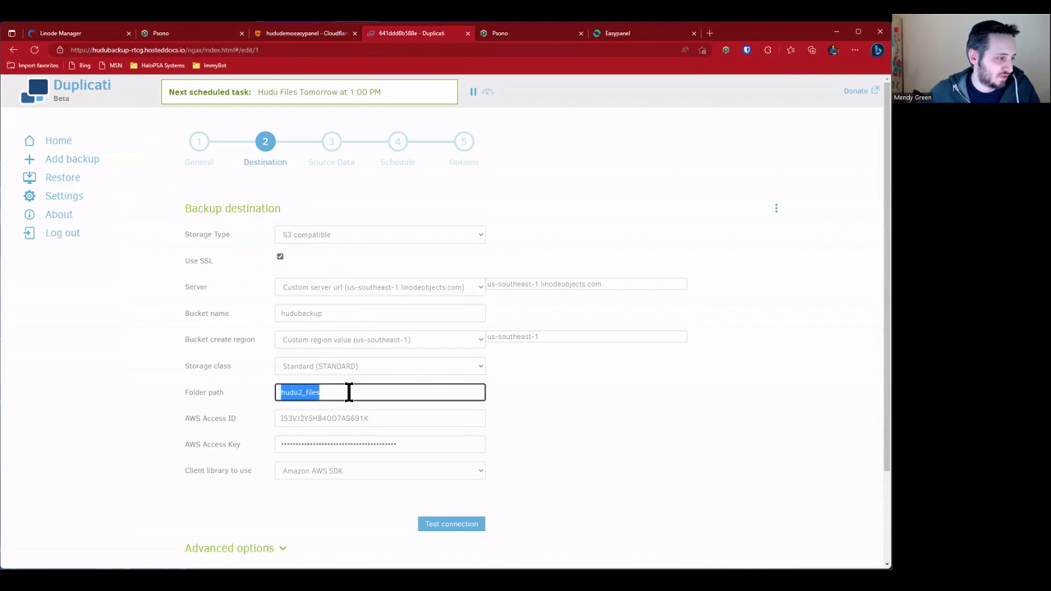
pyautogui.write('files_')
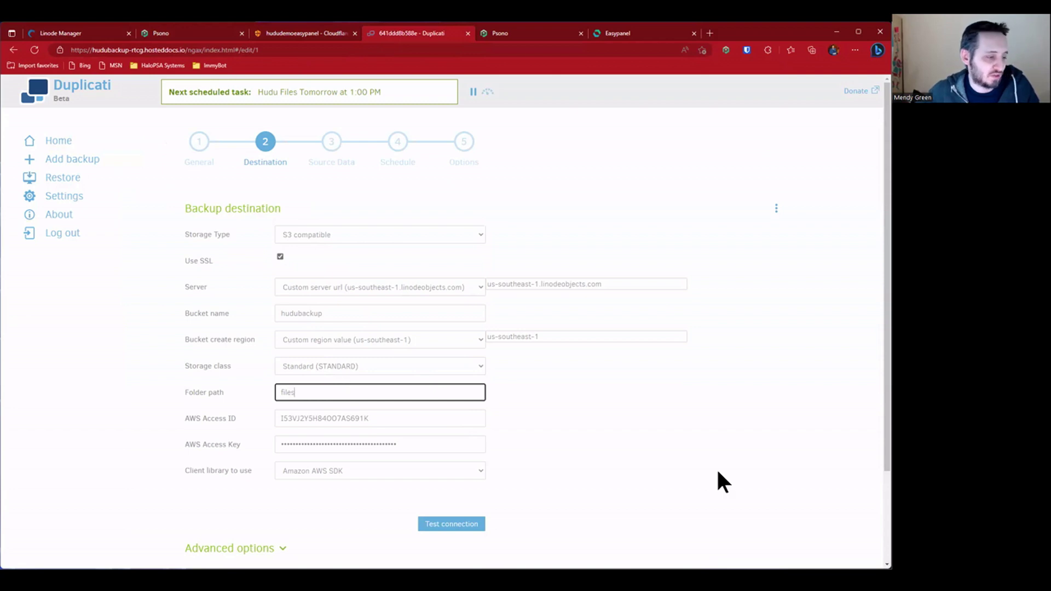
pyautogui.click(454, 524)
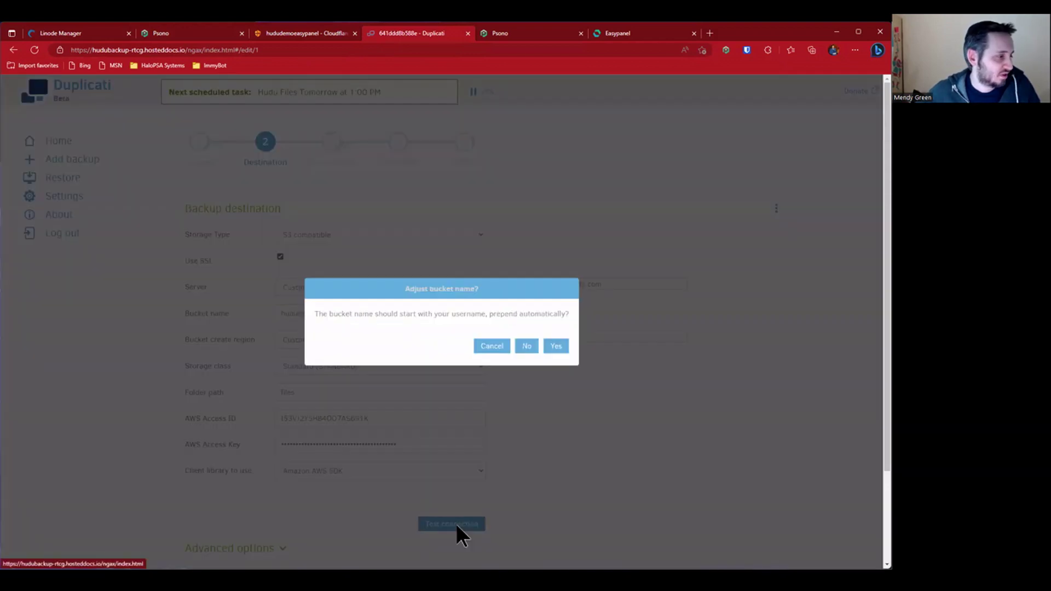
pyautogui.click(527, 346)
pyautogui.click(499, 346)
# - Step through the source, schedule and options pages and save the Hudu Files job
pyautogui.scroll(-2, 506, 427)
pyautogui.click(466, 481)
pyautogui.click(468, 450)
pyautogui.click(471, 488)
pyautogui.click(472, 383)
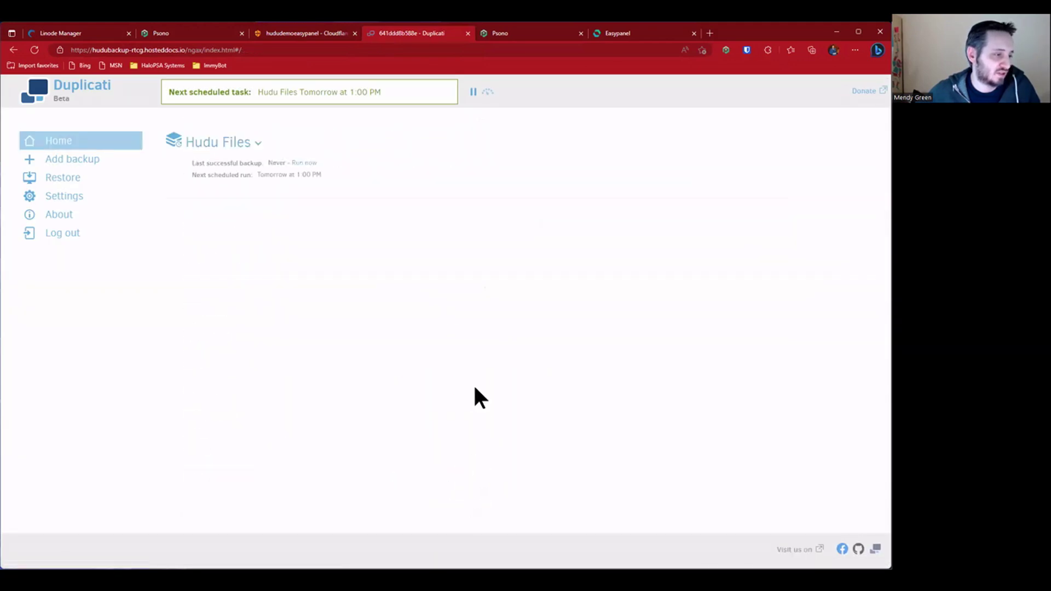
# - Run the Hudu Files backup twice and inspect the remote storage log for the failure
pyautogui.click(305, 162)
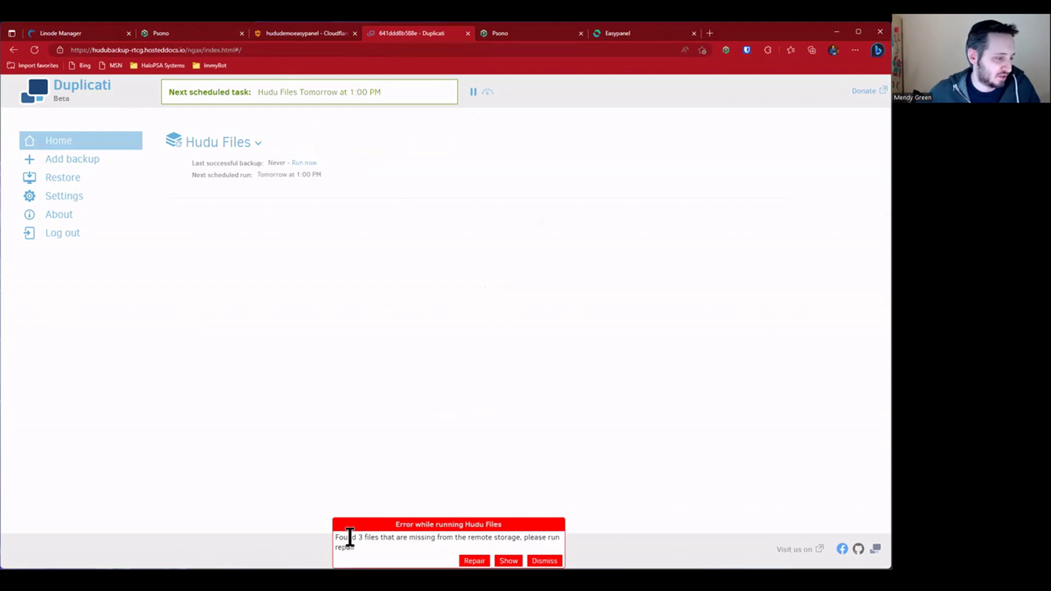
pyautogui.moveTo(352, 538); pyautogui.dragTo(517, 544)
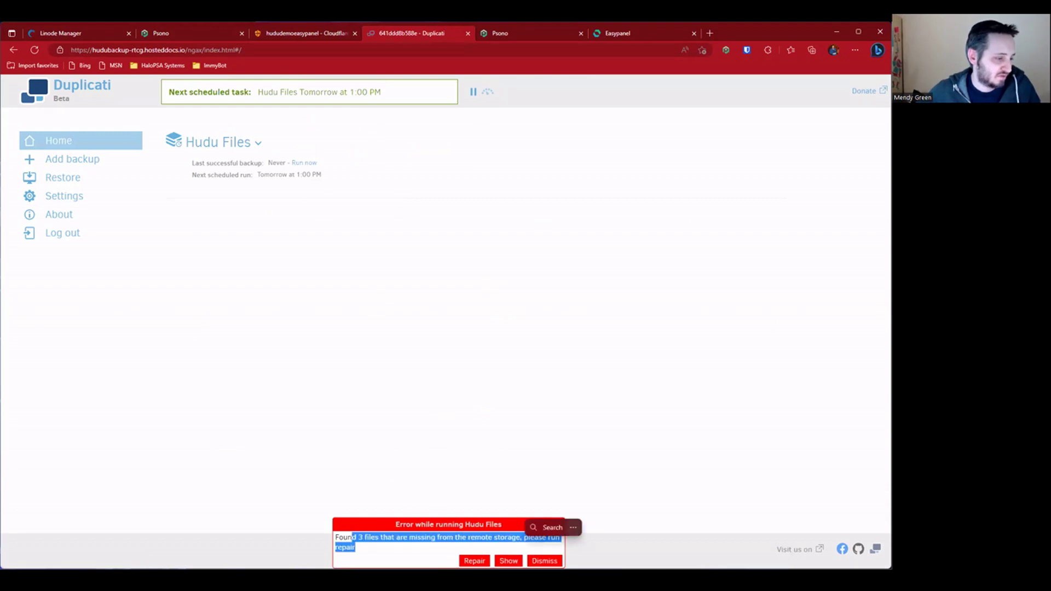
pyautogui.tripleClick(344, 538)
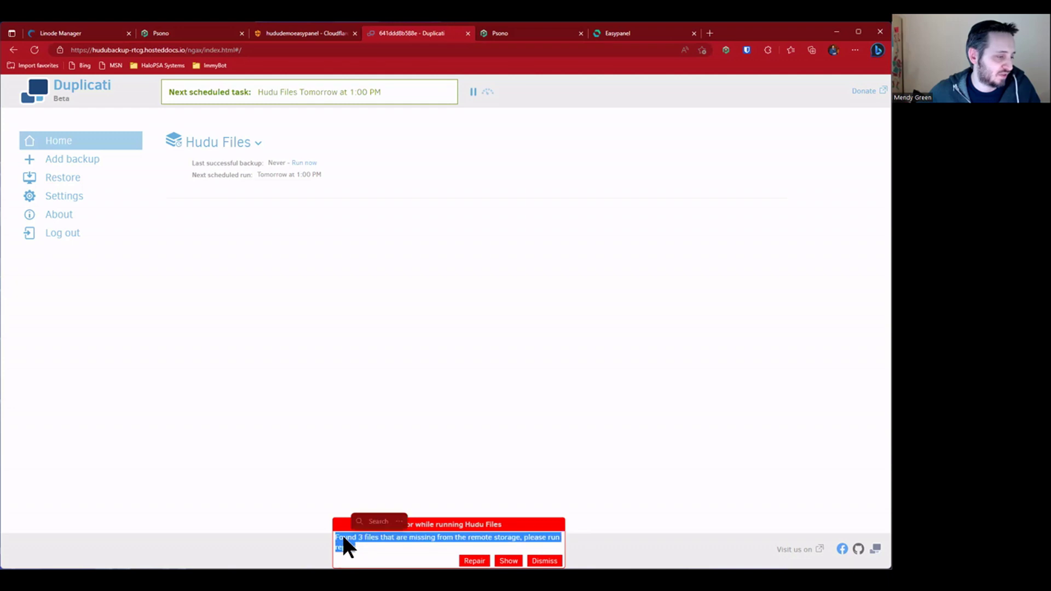
pyautogui.click(427, 536)
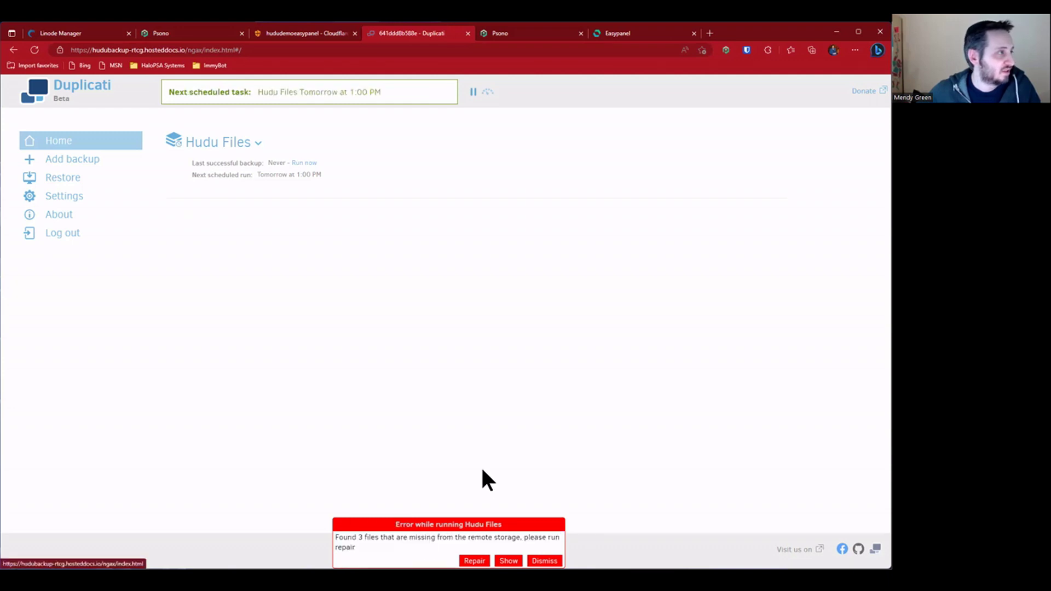
pyautogui.click(544, 560)
pyautogui.click(304, 163)
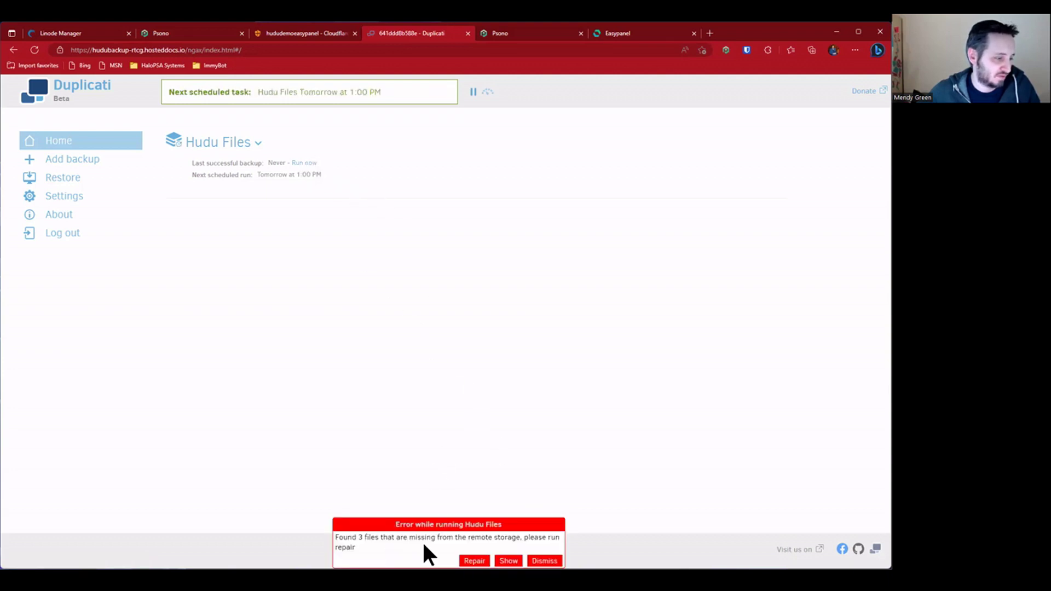
pyautogui.click(508, 560)
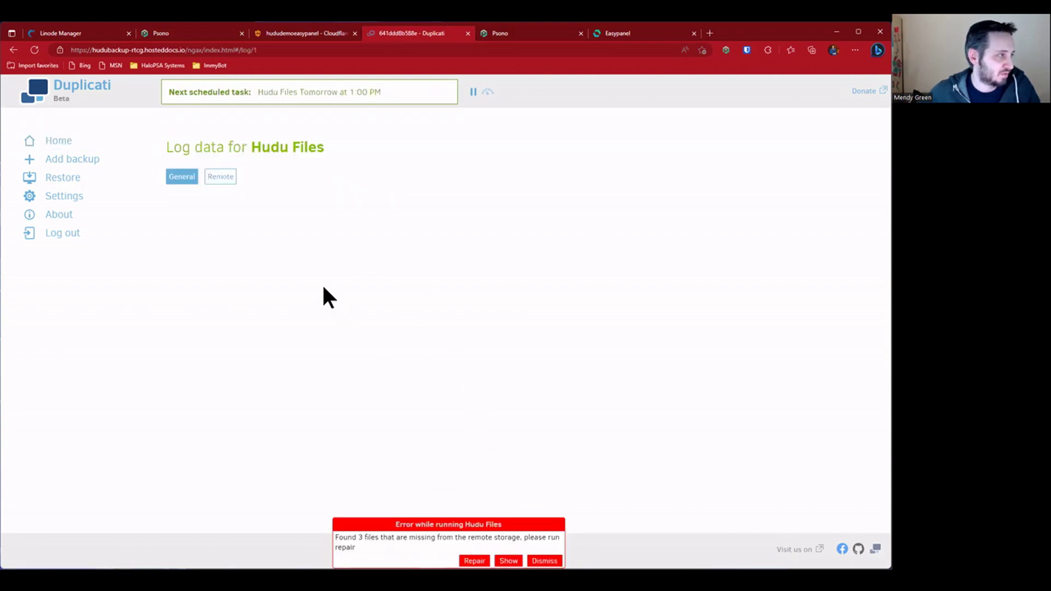
pyautogui.click(221, 177)
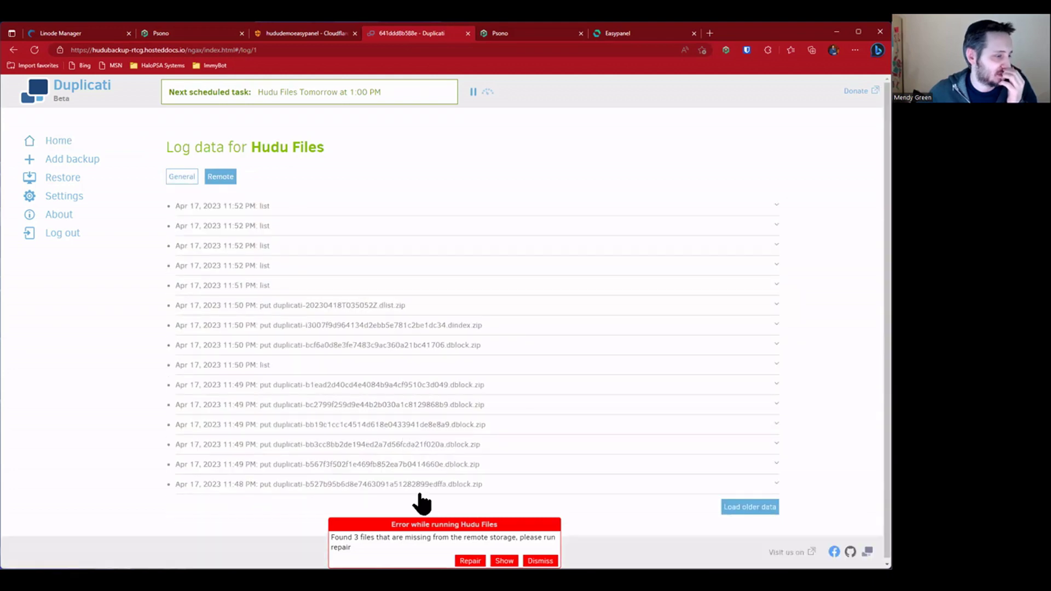
# - Back on the home page, run Verify files on the Hudu Files backup
pyautogui.hotkey('alt', 'Left')
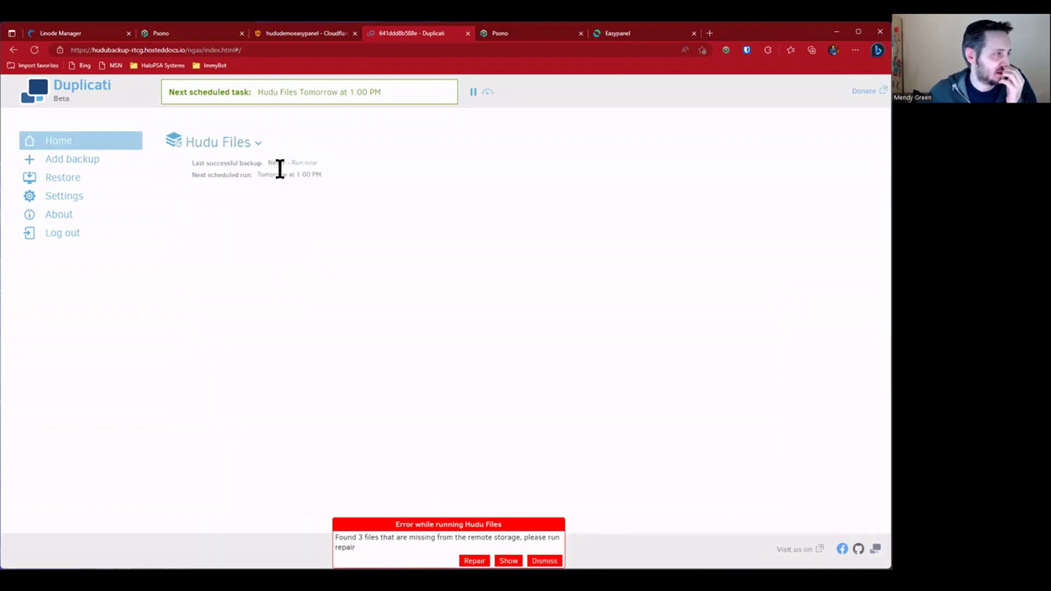
pyautogui.click(544, 561)
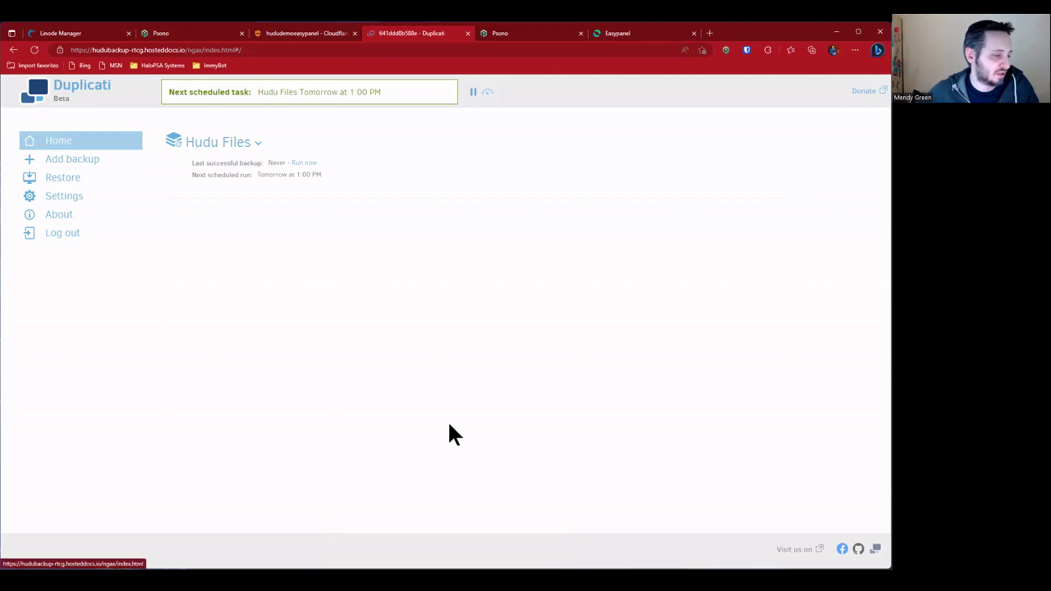
pyautogui.click(255, 147)
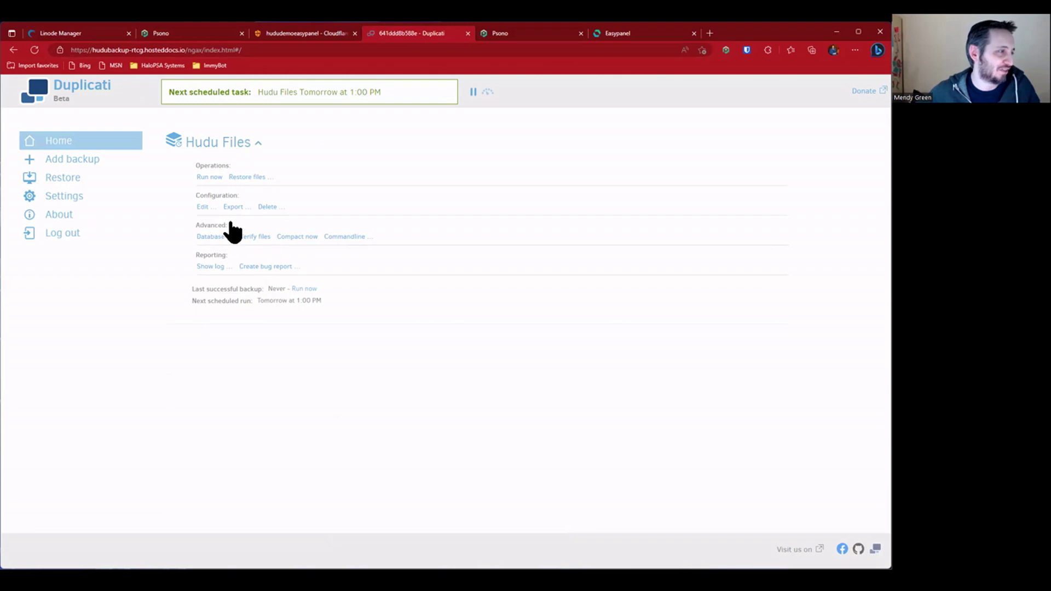
pyautogui.click(253, 237)
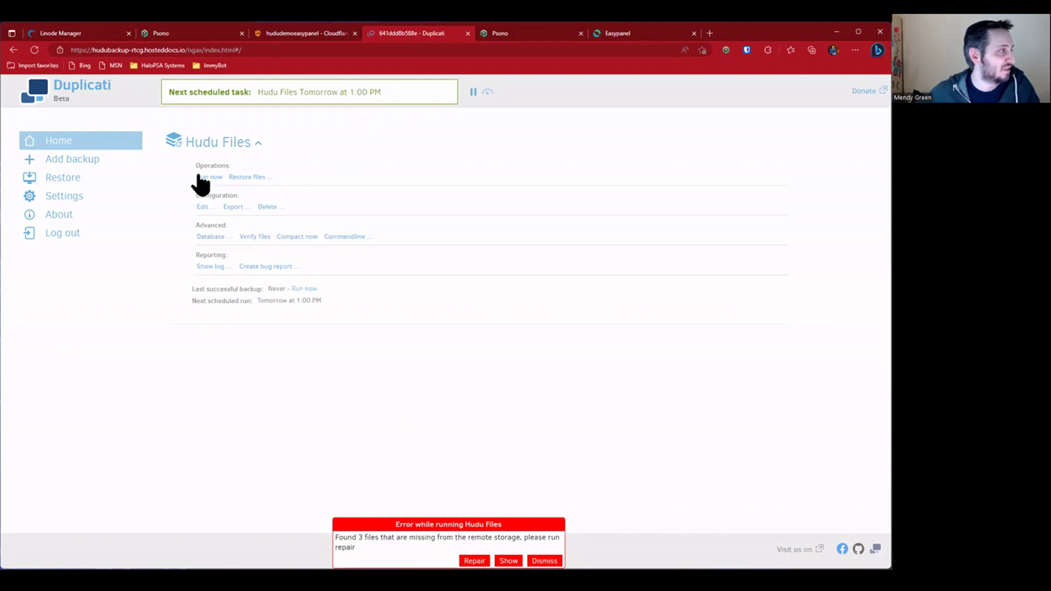
# - In Linode Object Storage, browse the hudubackup bucket down to the hudu2/db folder
pyautogui.click(97, 34)
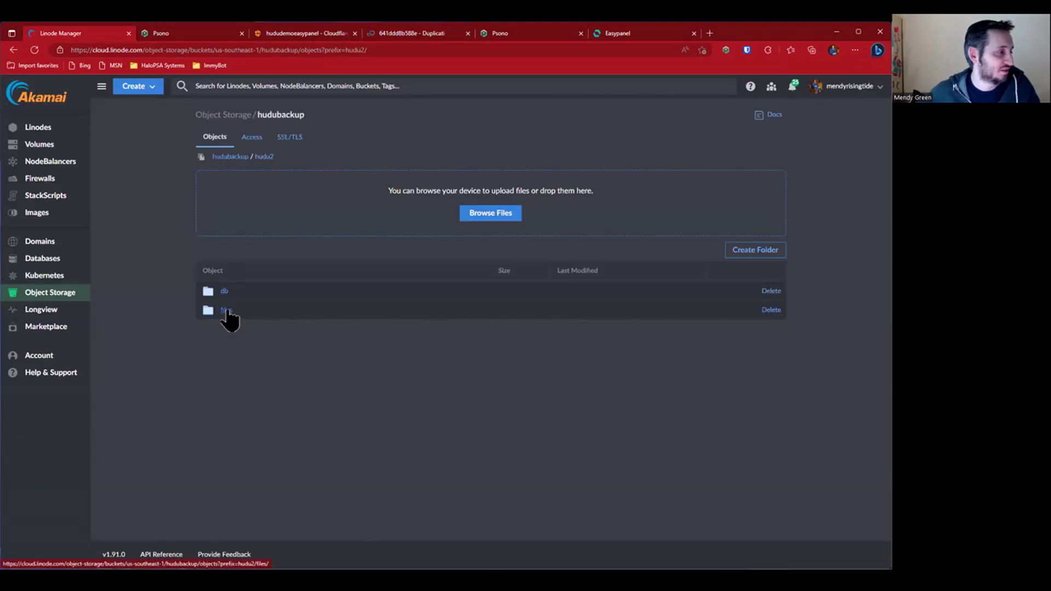
pyautogui.click(226, 311)
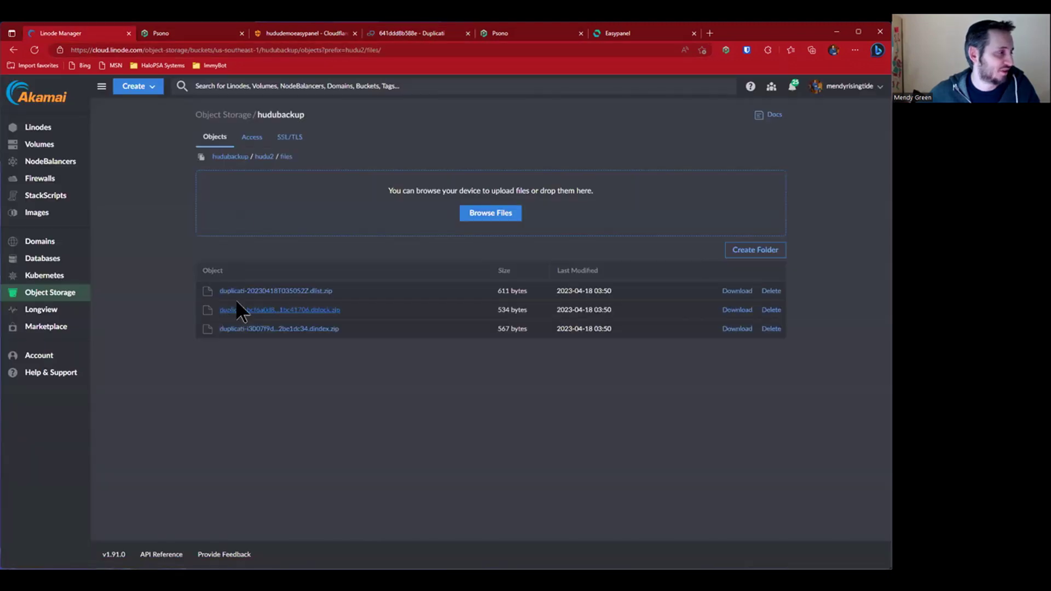
pyautogui.click(248, 116)
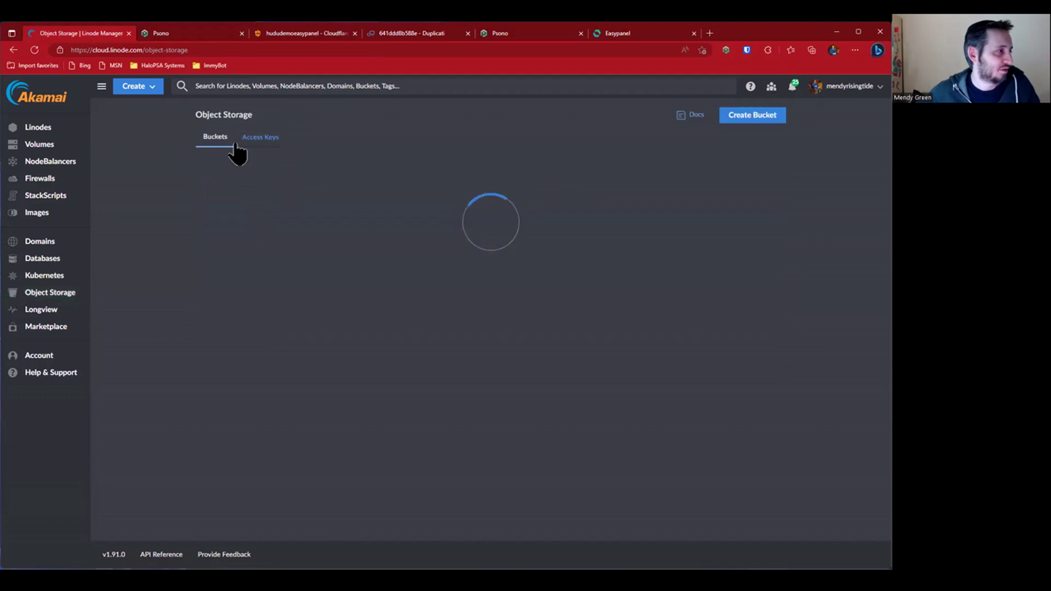
pyautogui.click(221, 180)
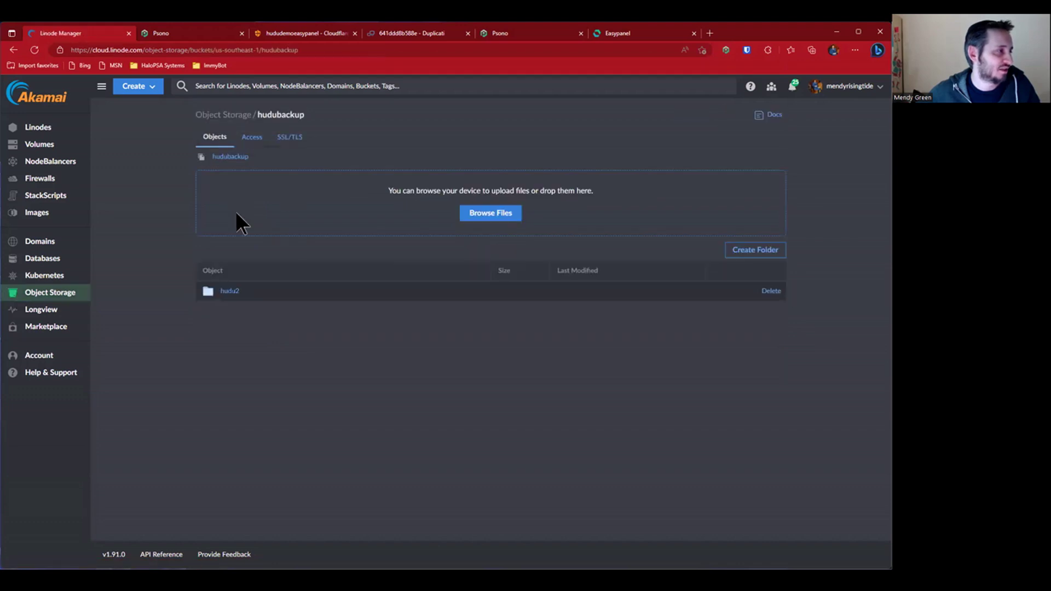
pyautogui.click(230, 292)
pyautogui.click(223, 291)
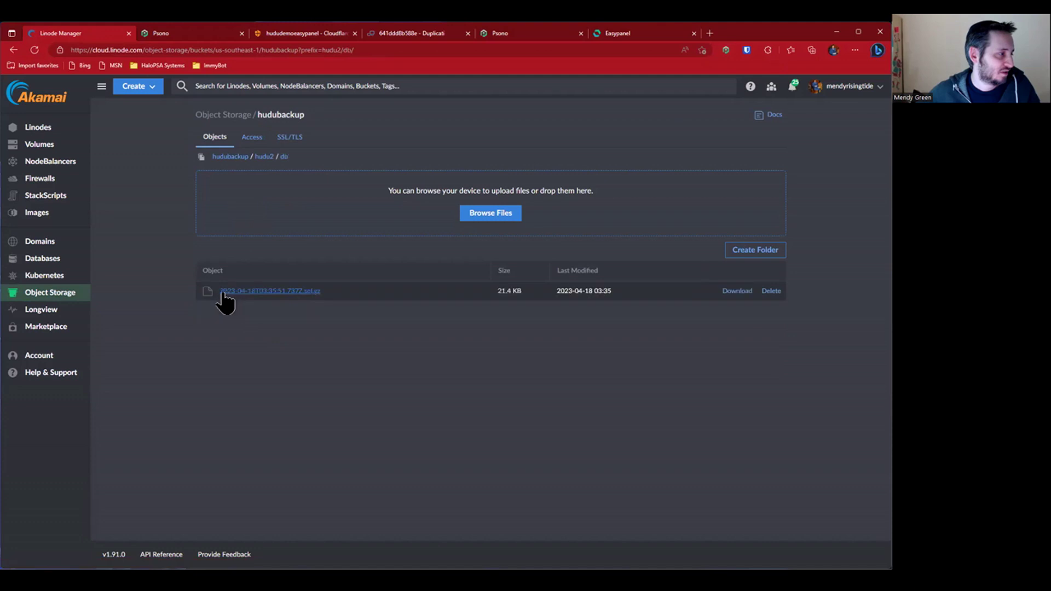
# - Check hudu2/files for the three Duplicati zip files, then return to Duplicati
pyautogui.click(265, 158)
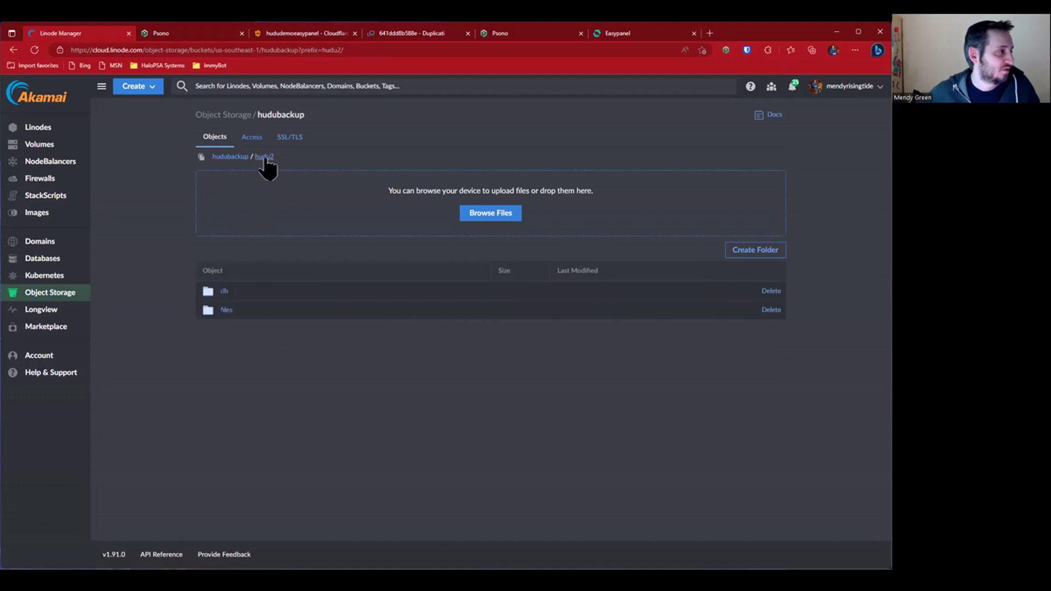
pyautogui.click(226, 312)
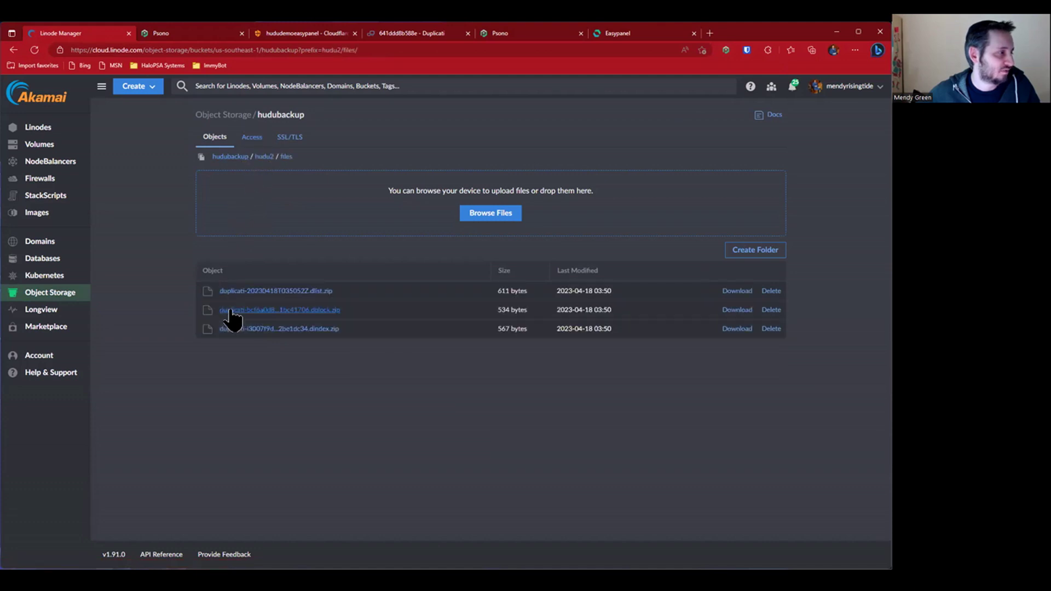
pyautogui.click(264, 158)
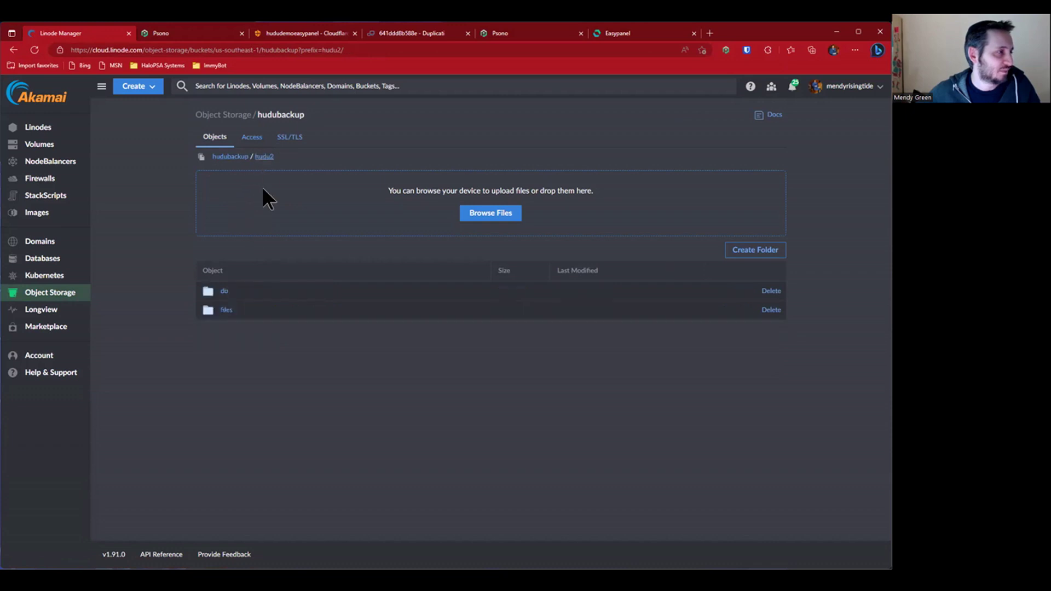
pyautogui.click(228, 311)
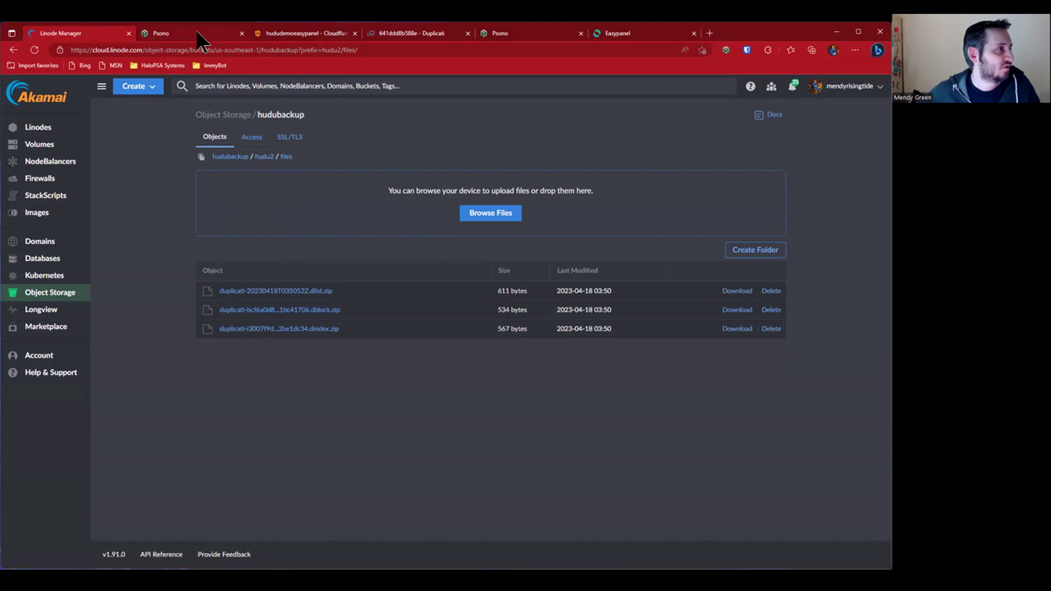
pyautogui.click(354, 28)
pyautogui.click(199, 33)
pyautogui.click(393, 33)
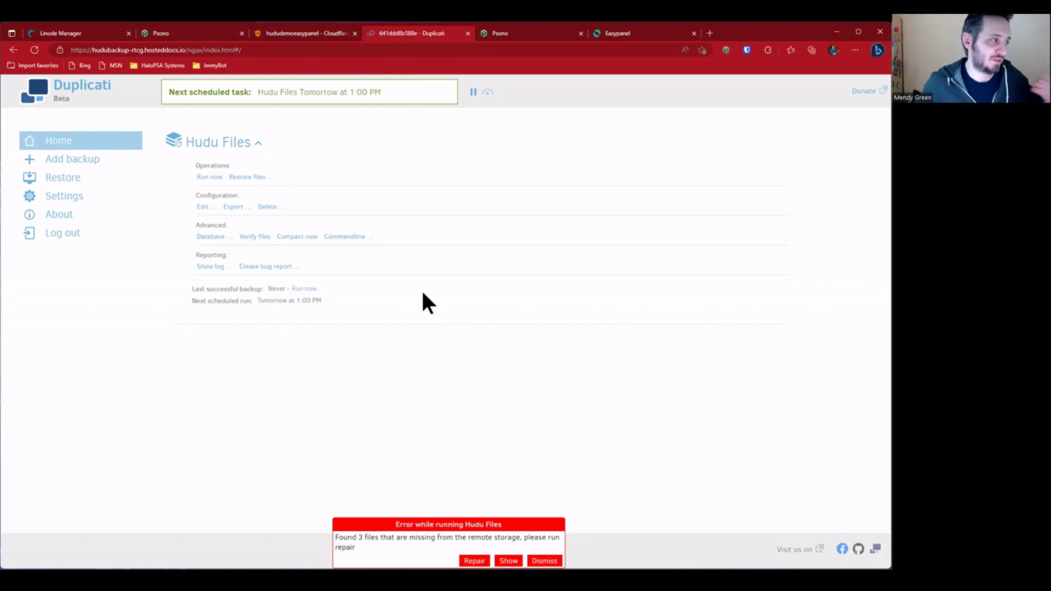
# - Change the Hudu Files folder path to hudu2_files and save the job without renaming the bucket
pyautogui.click(200, 207)
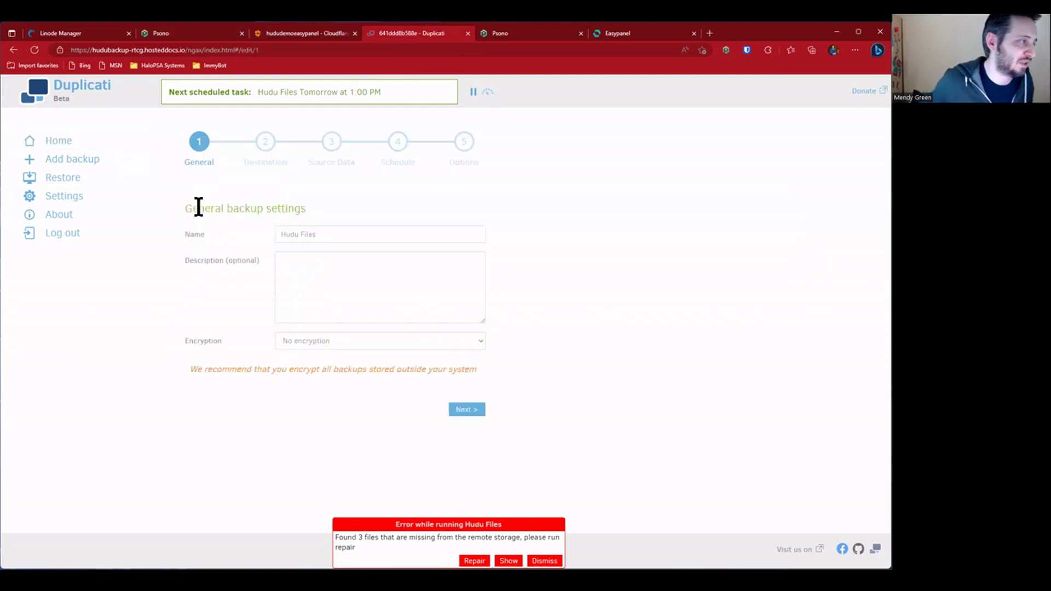
pyautogui.click(465, 409)
pyautogui.click(346, 391)
pyautogui.hotkey('ctrl', 'a')
pyautogui.write('hudu')
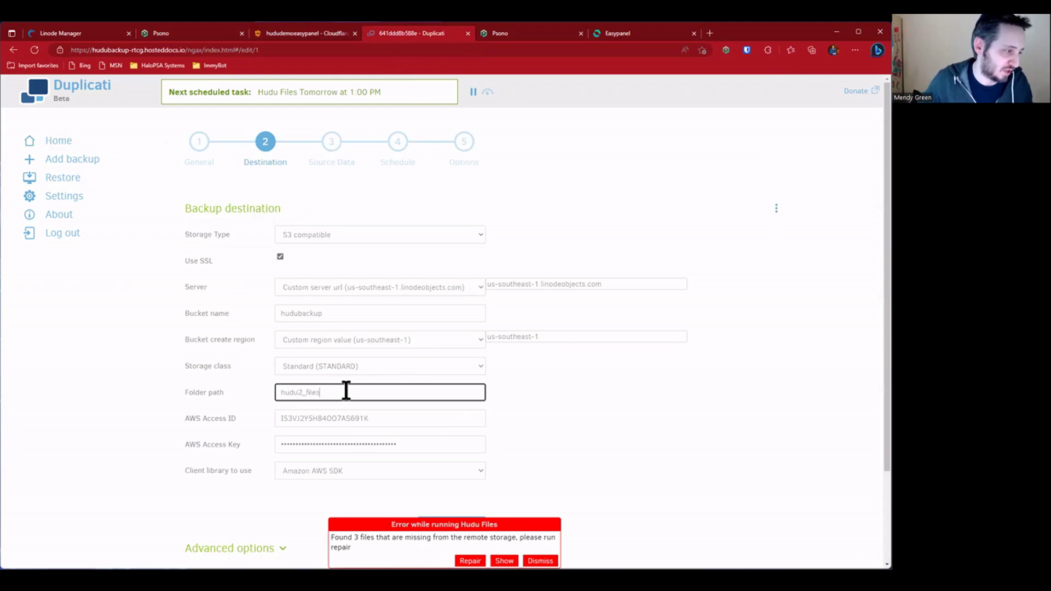
pyautogui.scroll(-3, 346, 391)
pyautogui.click(479, 482)
pyautogui.click(479, 452)
pyautogui.click(467, 489)
pyautogui.click(465, 384)
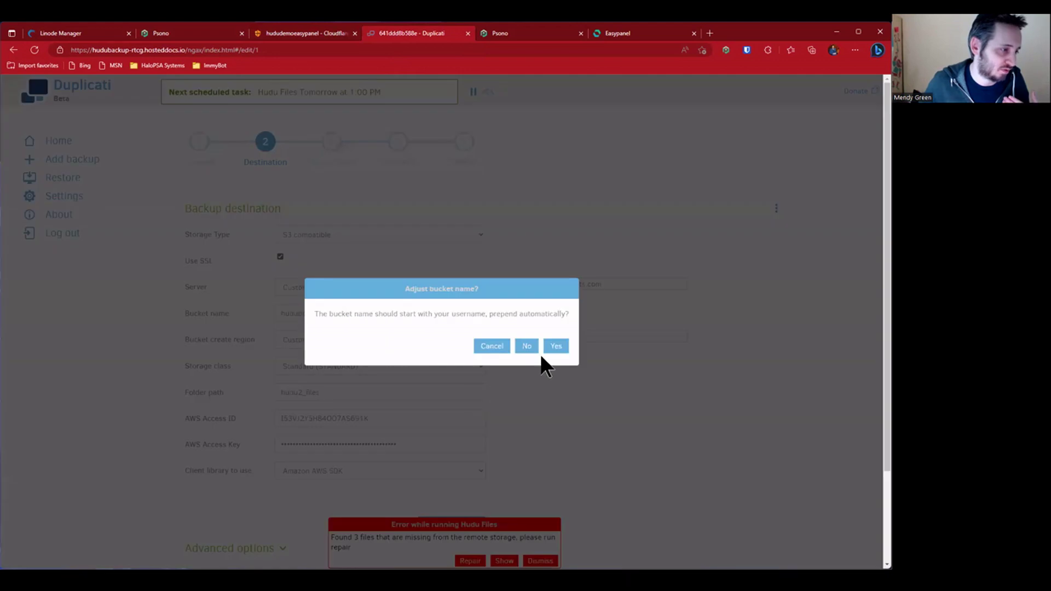
pyautogui.click(480, 350)
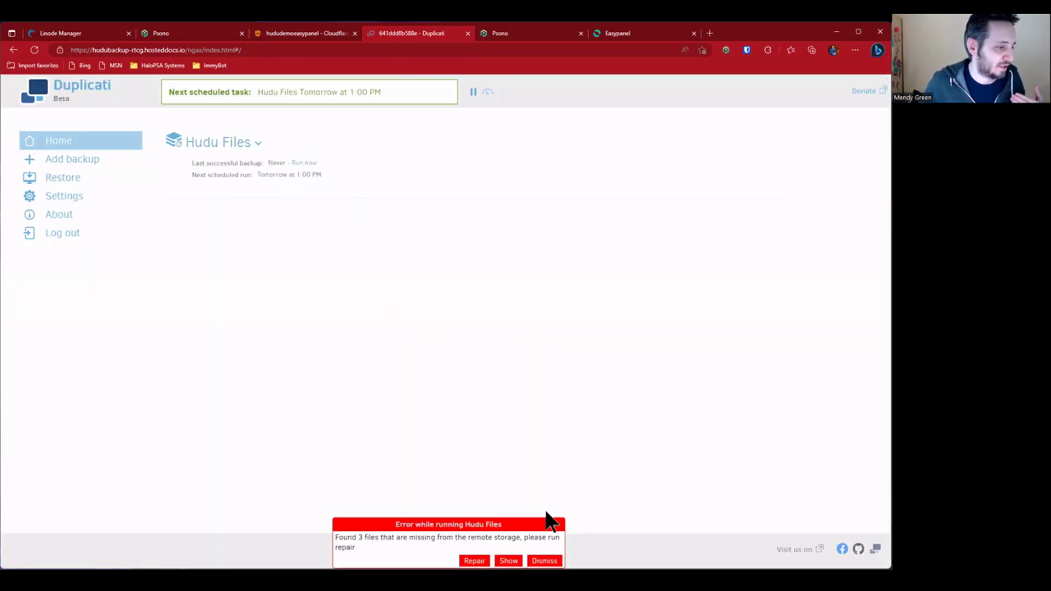
# - Run the Hudu Files backup again and open the error details in its log
pyautogui.click(544, 561)
pyautogui.click(312, 163)
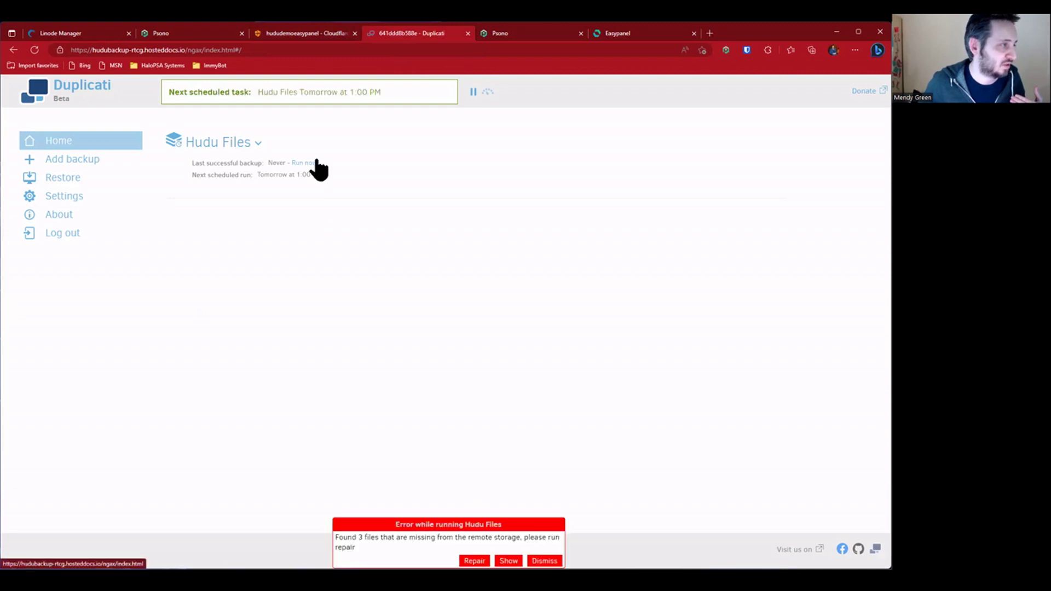
pyautogui.moveTo(404, 542); pyautogui.dragTo(527, 539)
pyautogui.click(509, 561)
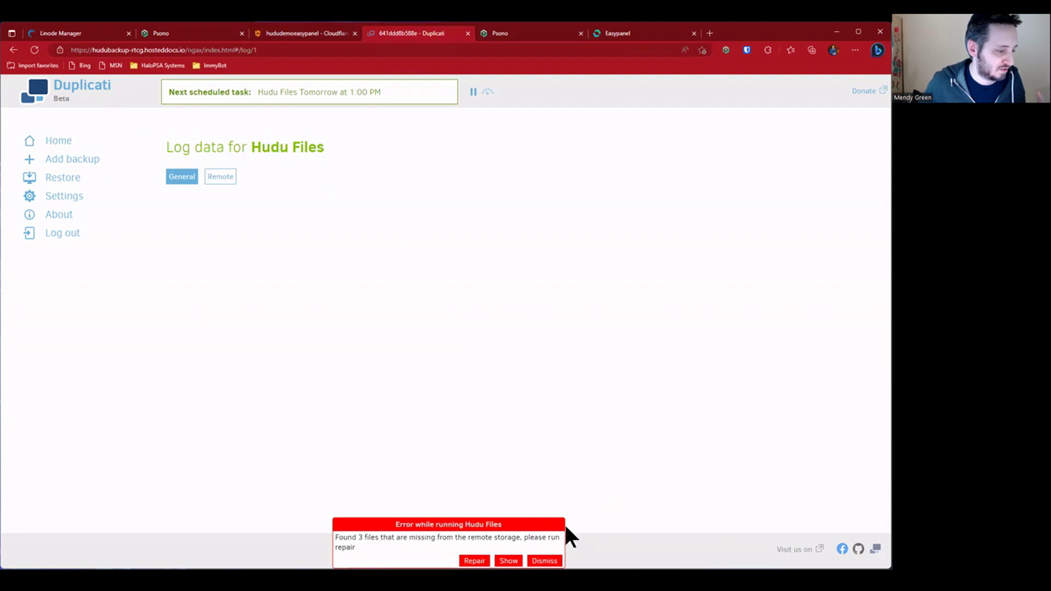
pyautogui.click(544, 561)
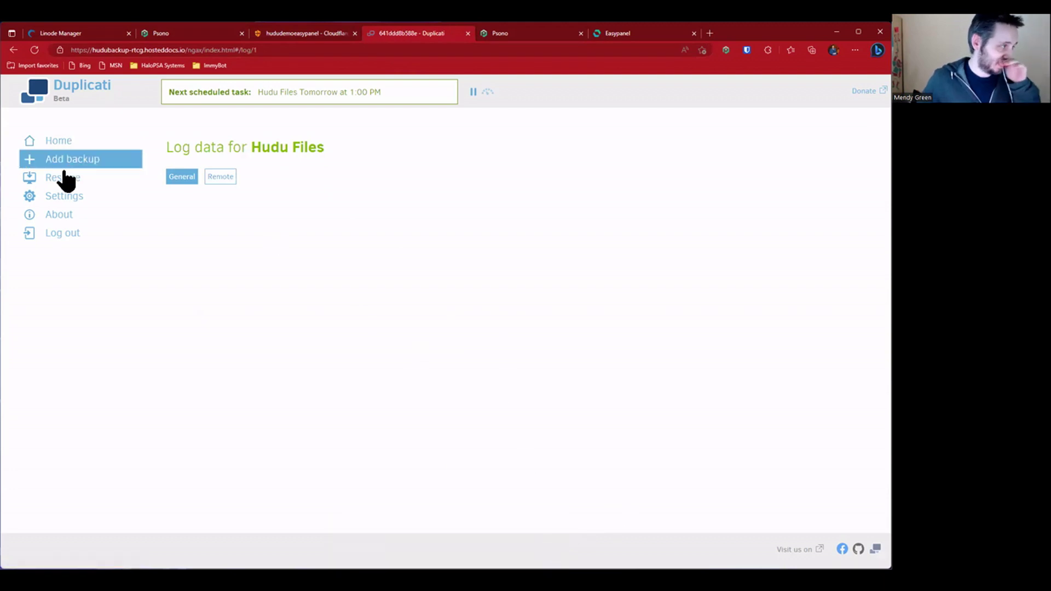
# - Delete the Hudu Files job along with its remote files, confirming with the captcha word
pyautogui.click(137, 178)
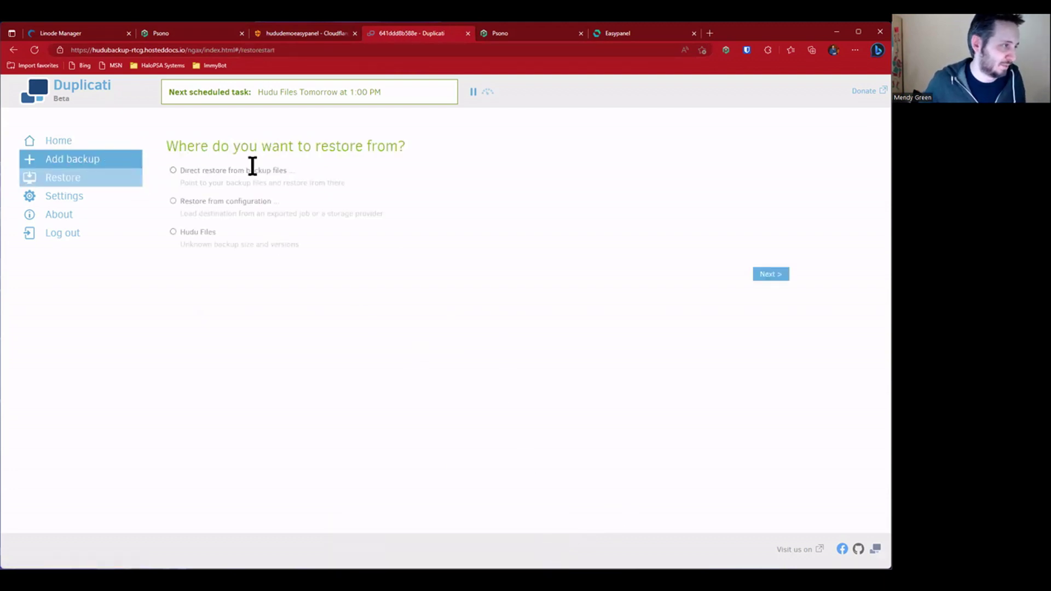
pyautogui.hotkey('alt', 'Left')
pyautogui.click(228, 143)
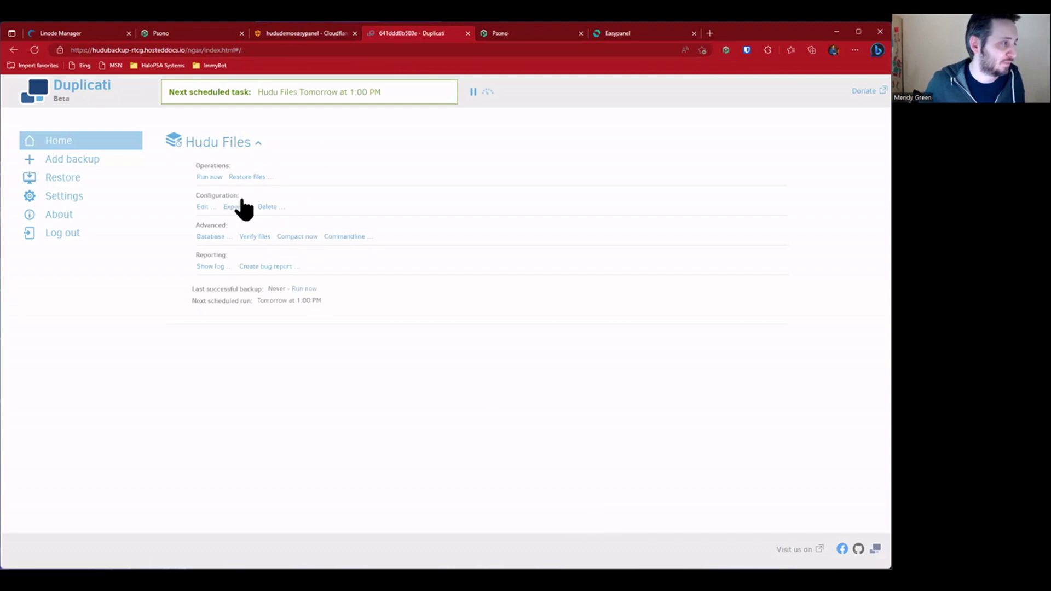
pyautogui.click(267, 207)
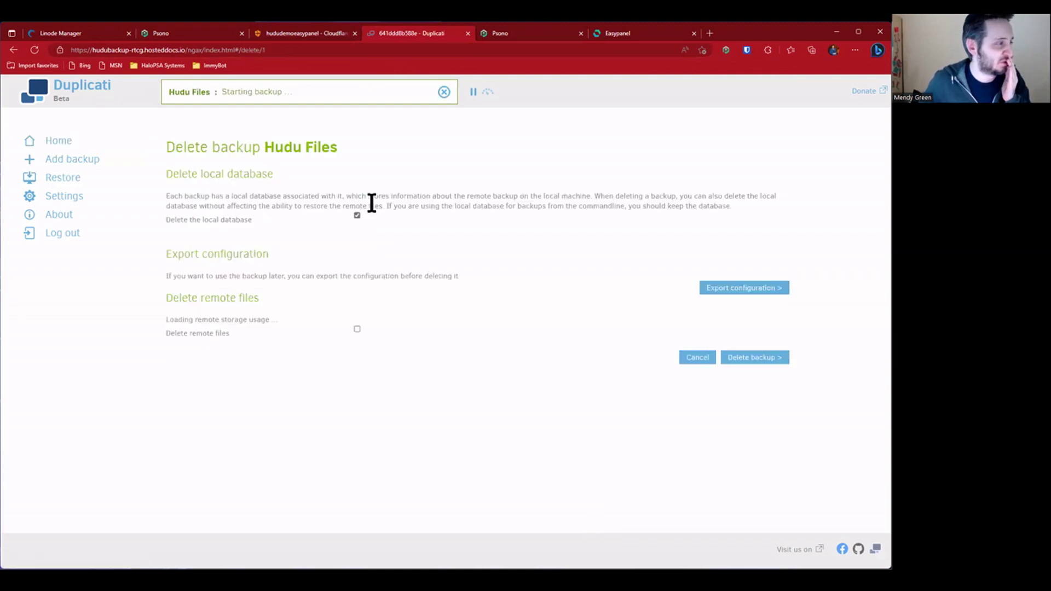
pyautogui.click(356, 328)
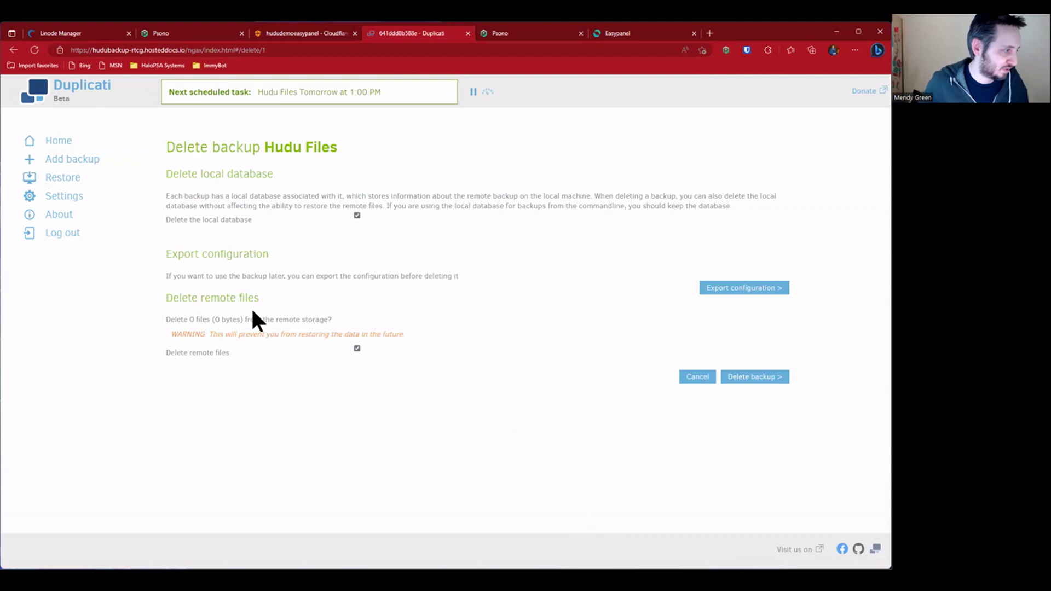
pyautogui.click(761, 381)
pyautogui.click(442, 333)
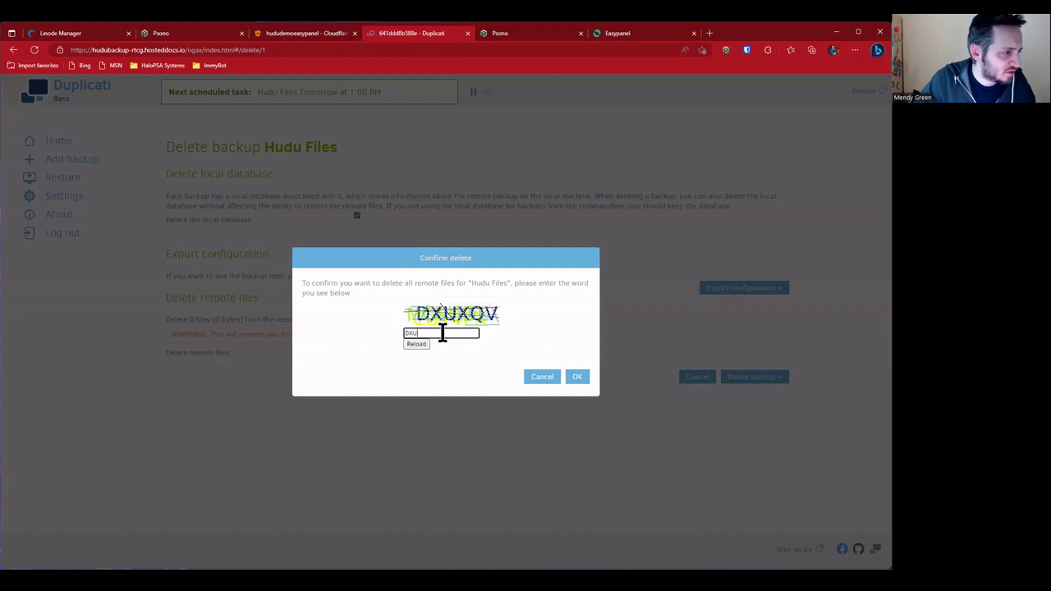
pyautogui.click(579, 377)
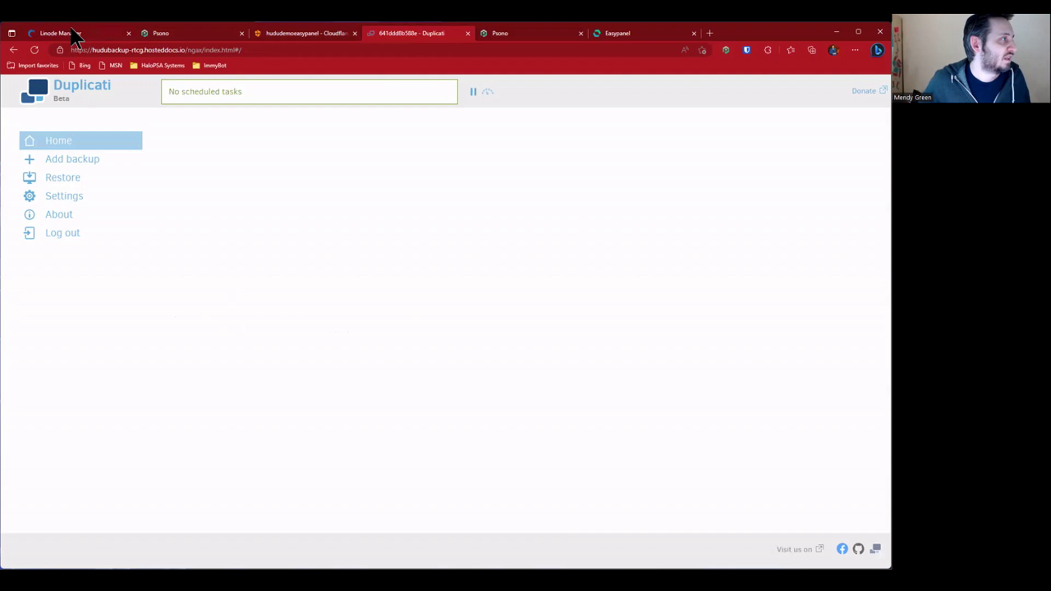
pyautogui.click(69, 31)
# - Delete the three Duplicati zip files (dlist, dindex and the last one) from hudubackup/hudu2/files
pyautogui.click(264, 157)
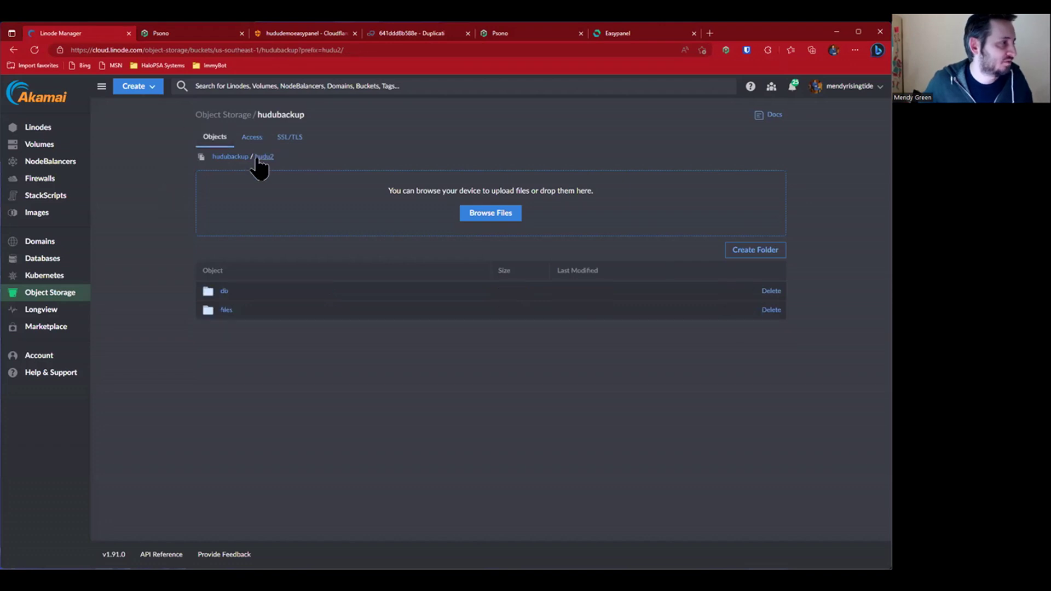
pyautogui.click(224, 310)
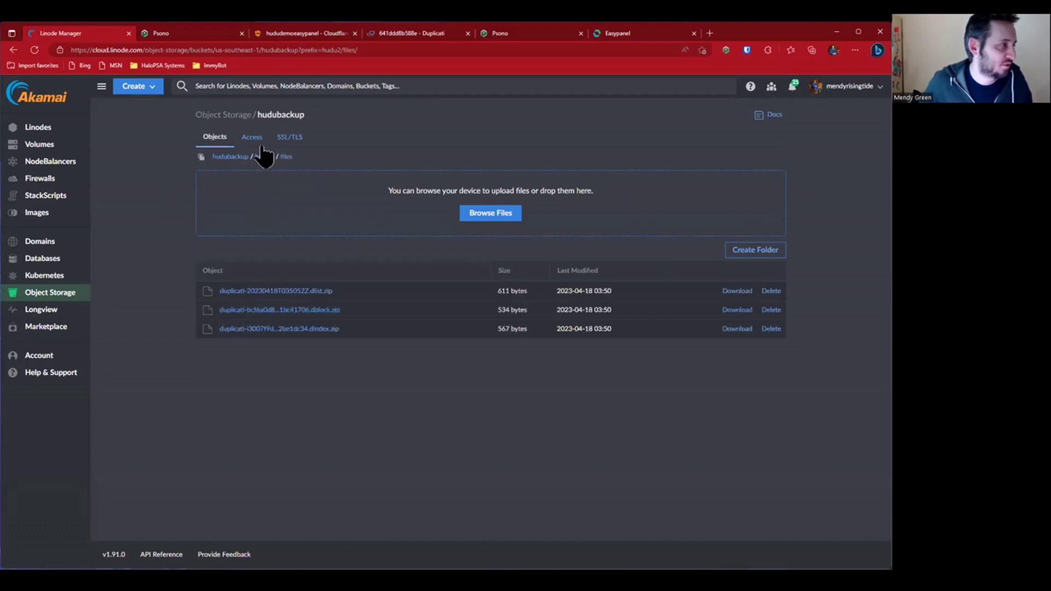
pyautogui.click(263, 157)
pyautogui.click(234, 157)
pyautogui.click(228, 294)
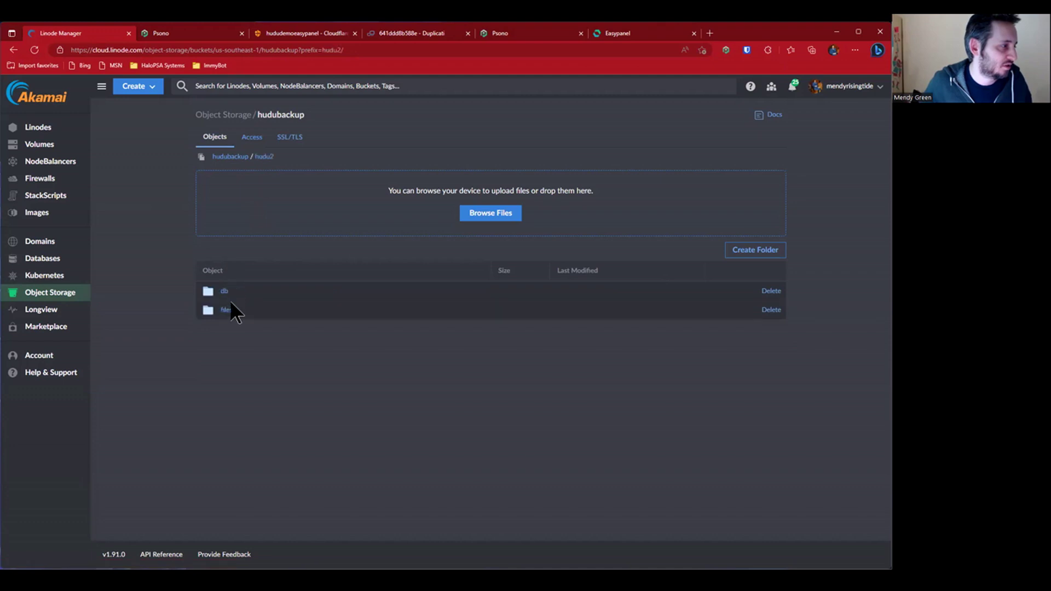
pyautogui.click(229, 308)
pyautogui.click(771, 291)
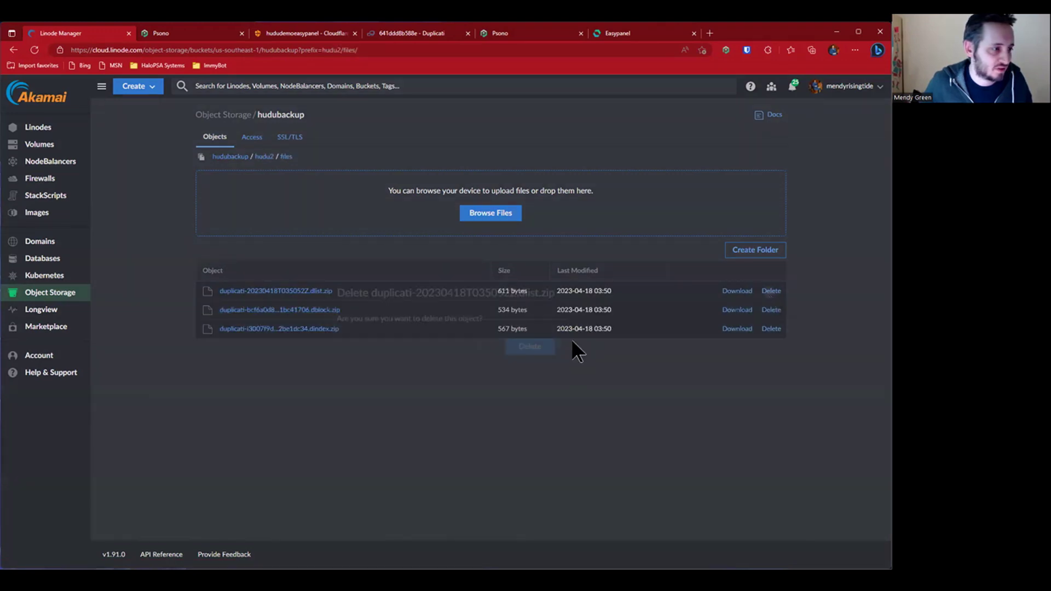
pyautogui.click(530, 346)
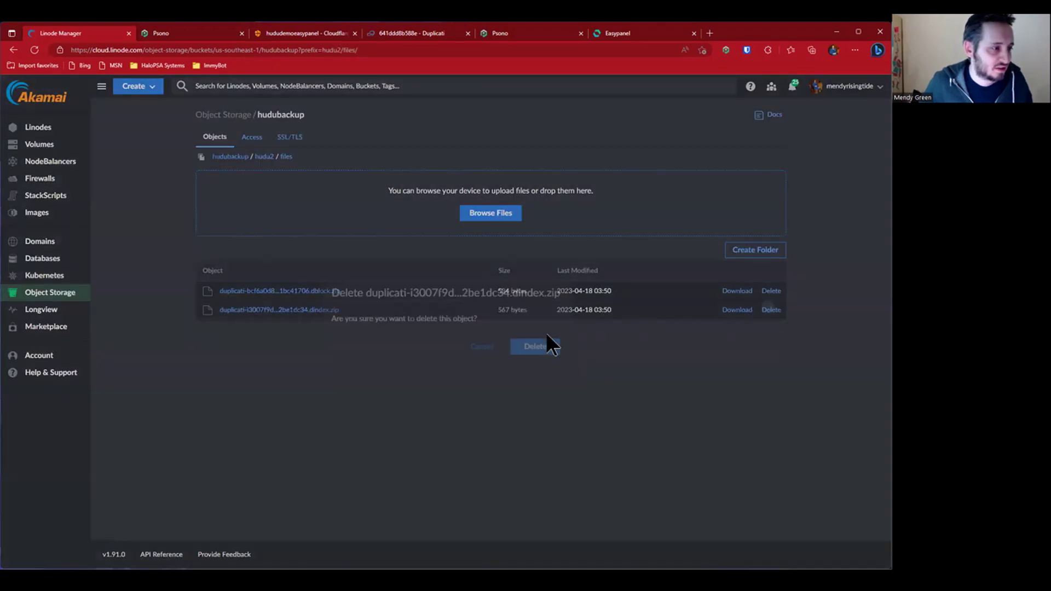
pyautogui.click(771, 309)
pyautogui.press('Return')
pyautogui.click(771, 291)
pyautogui.click(530, 346)
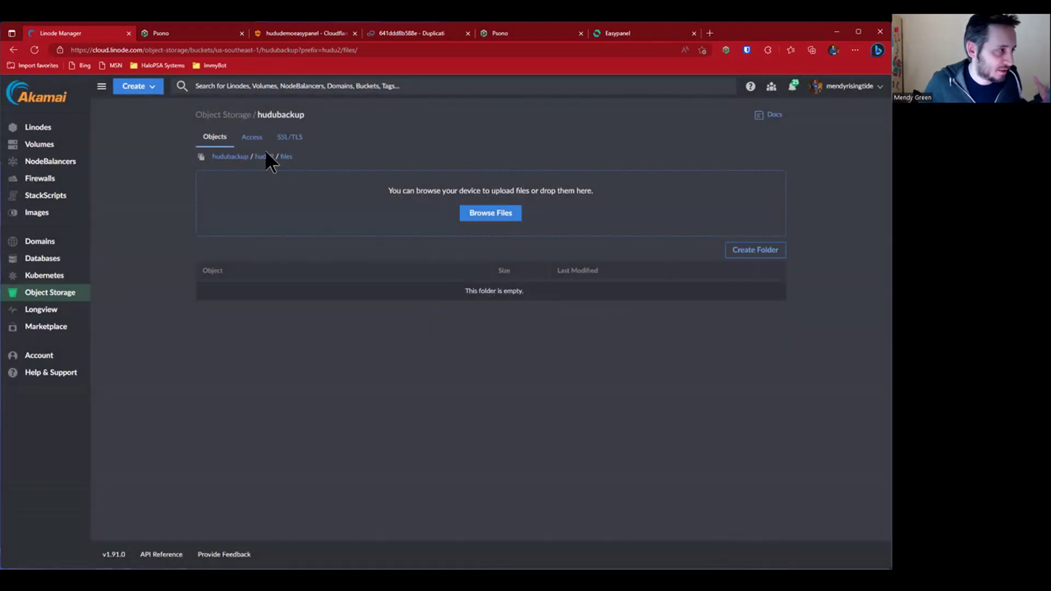
# - Delete the empty files folder from hudu2 and return to the hudubackup bucket root
pyautogui.click(262, 156)
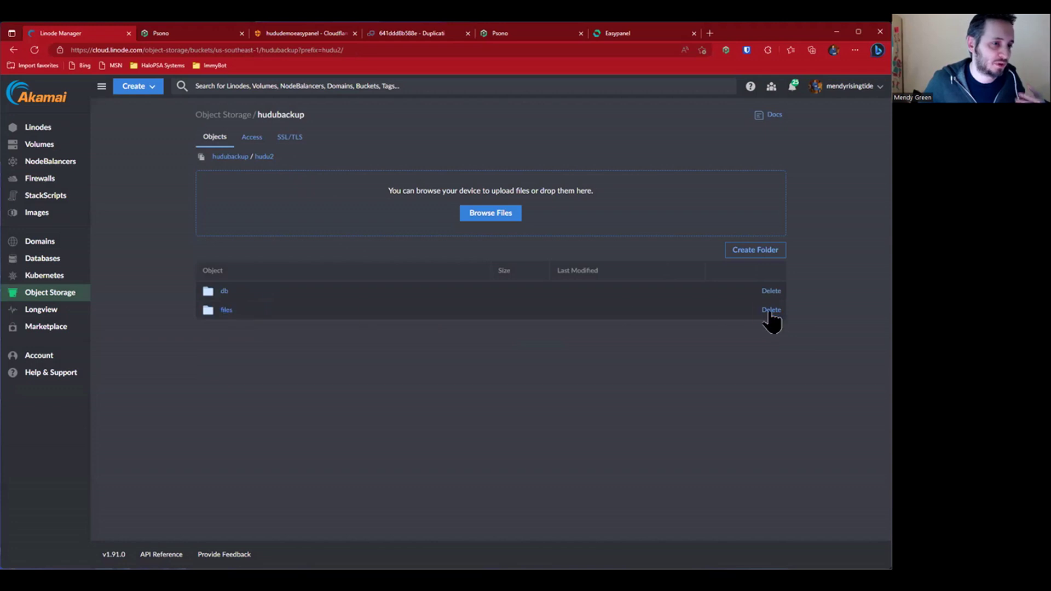
pyautogui.click(771, 310)
pyautogui.click(524, 347)
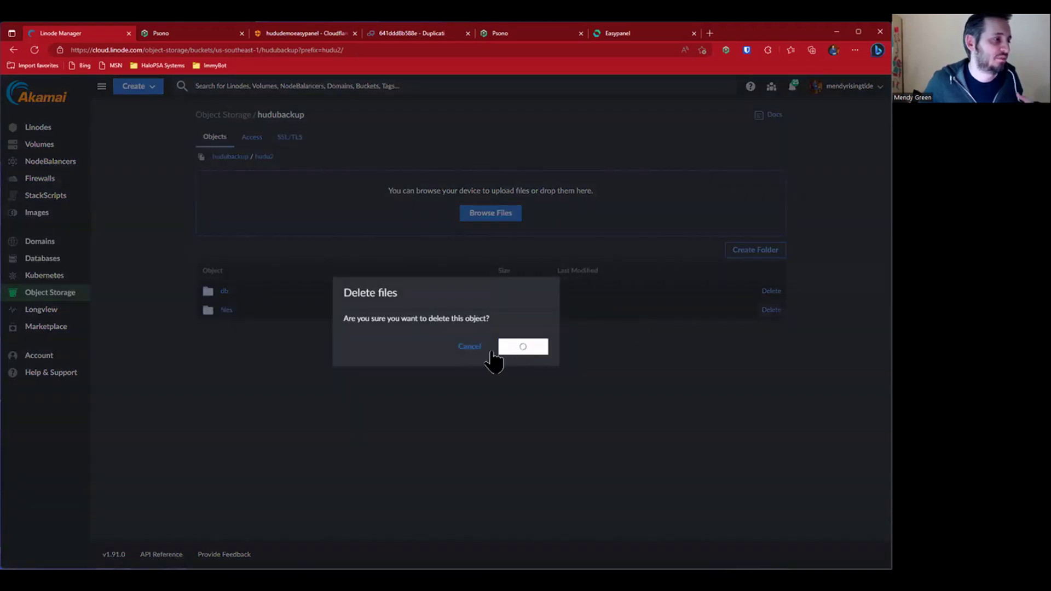
pyautogui.press('Return')
pyautogui.click(252, 137)
pyautogui.click(245, 136)
pyautogui.click(247, 136)
pyautogui.click(224, 140)
pyautogui.click(224, 157)
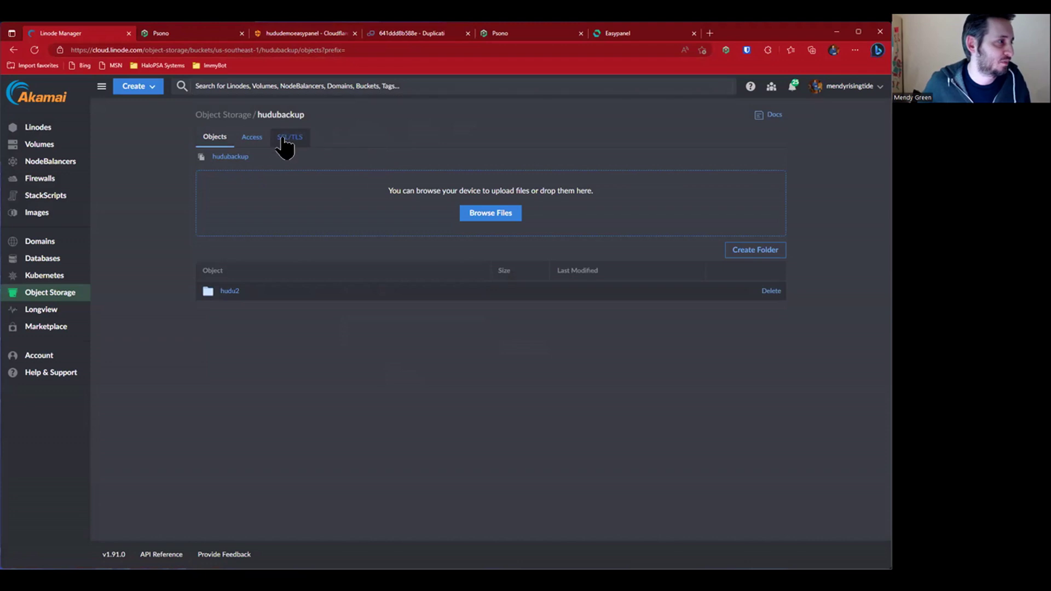
# - Revoke the hudubackup2 Object Storage access key
pyautogui.click(244, 114)
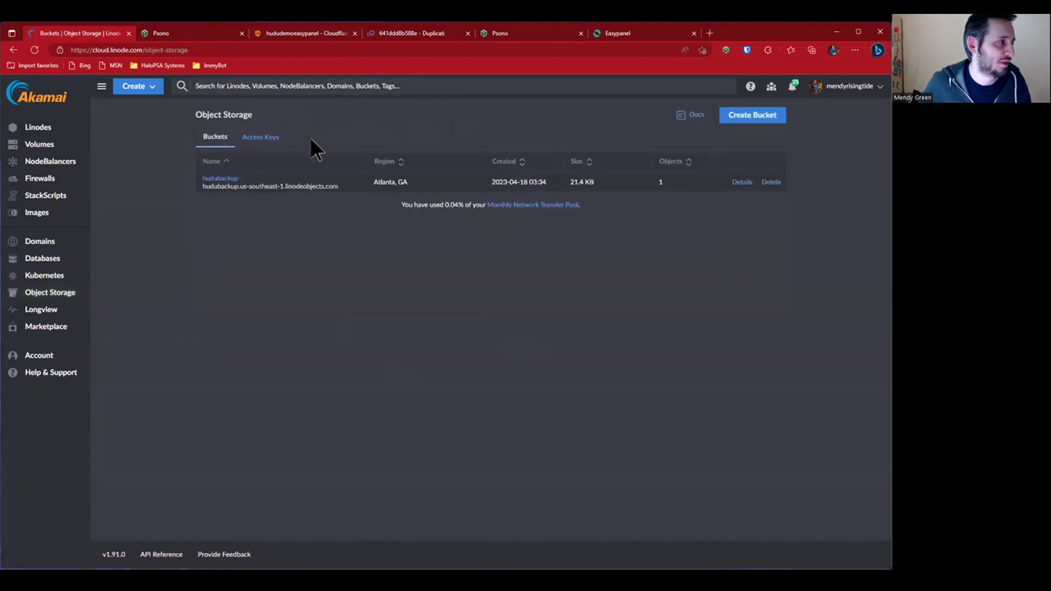
pyautogui.click(261, 137)
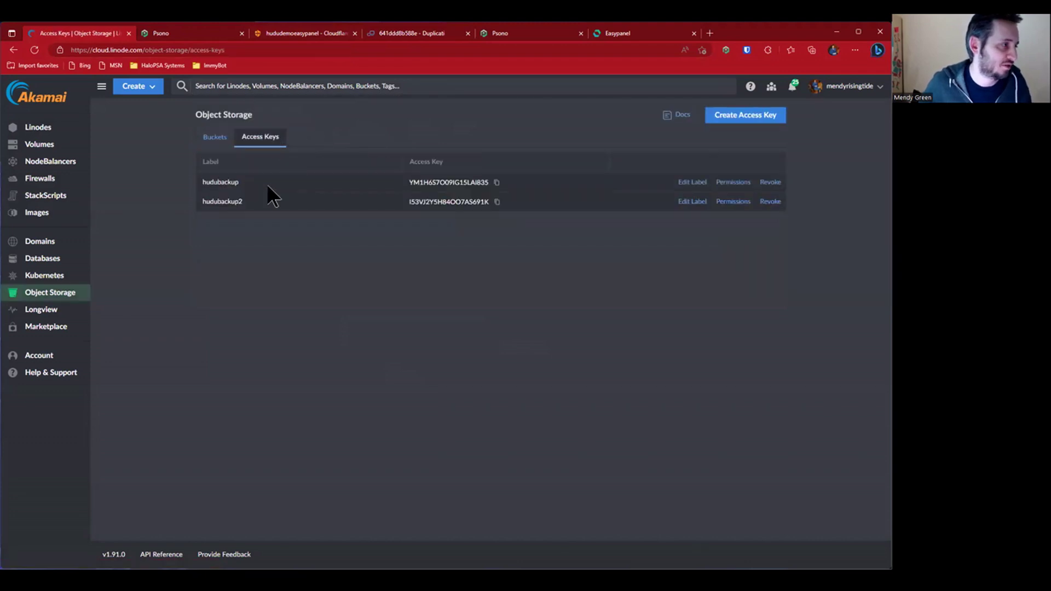
pyautogui.click(769, 202)
pyautogui.click(526, 347)
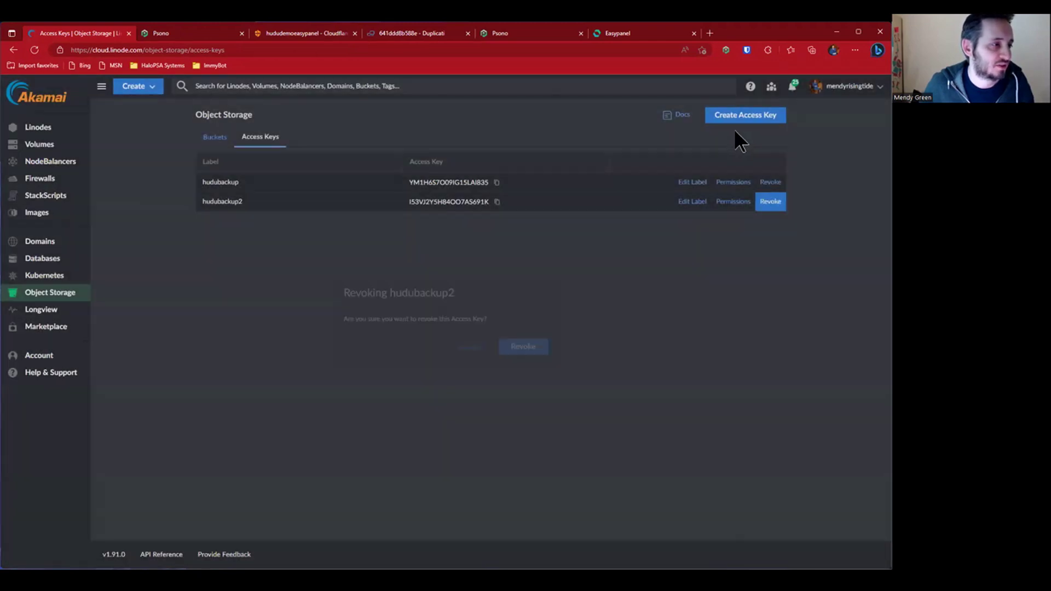
# - Create a limited hudu_duplicati access key with read/write access to hudubackup
pyautogui.click(748, 117)
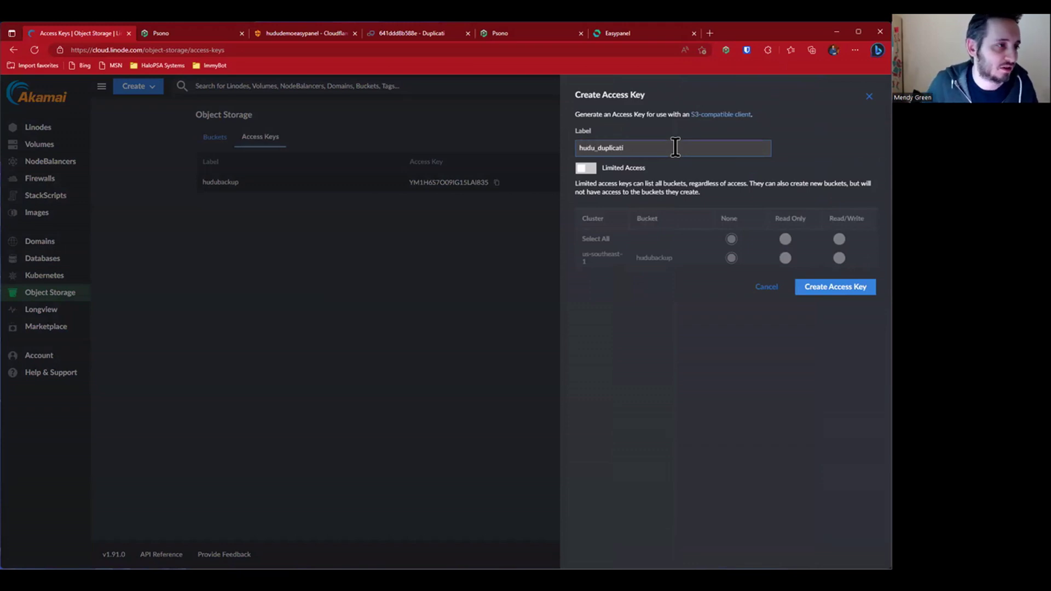
pyautogui.click(585, 168)
pyautogui.click(839, 239)
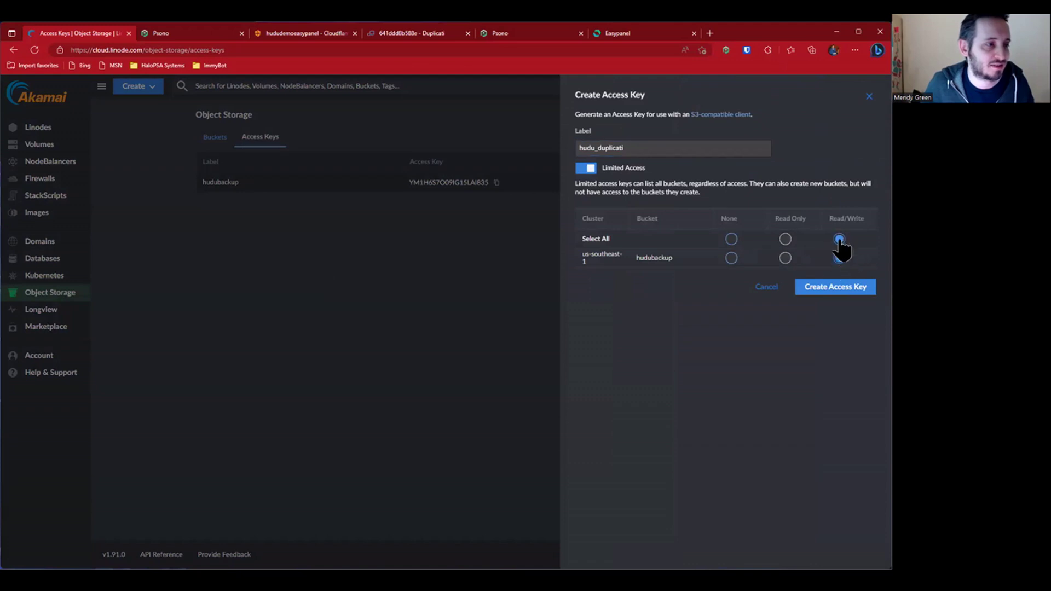
pyautogui.click(837, 288)
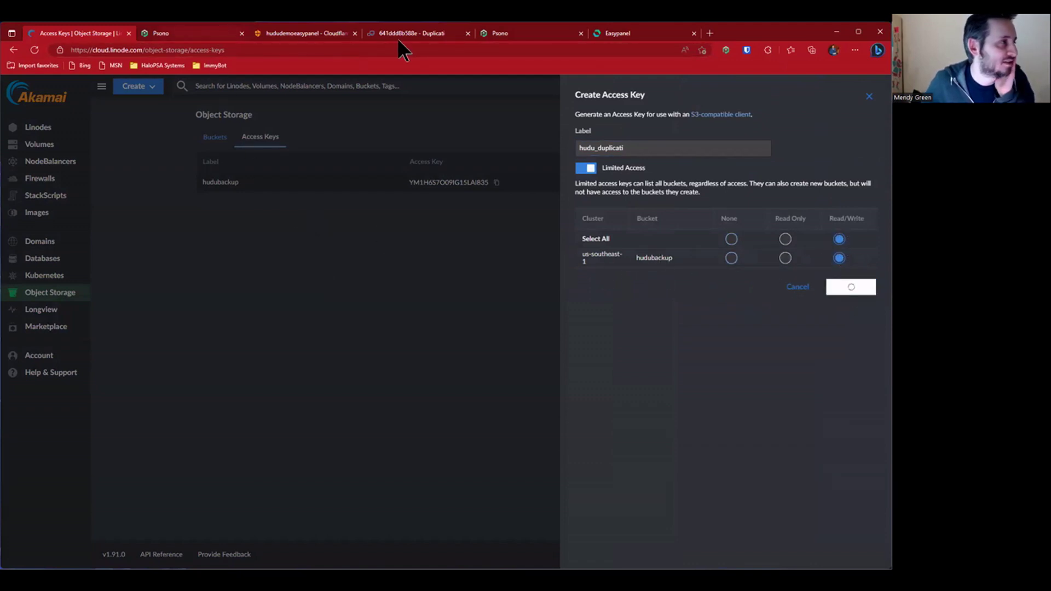
pyautogui.click(396, 35)
pyautogui.click(94, 161)
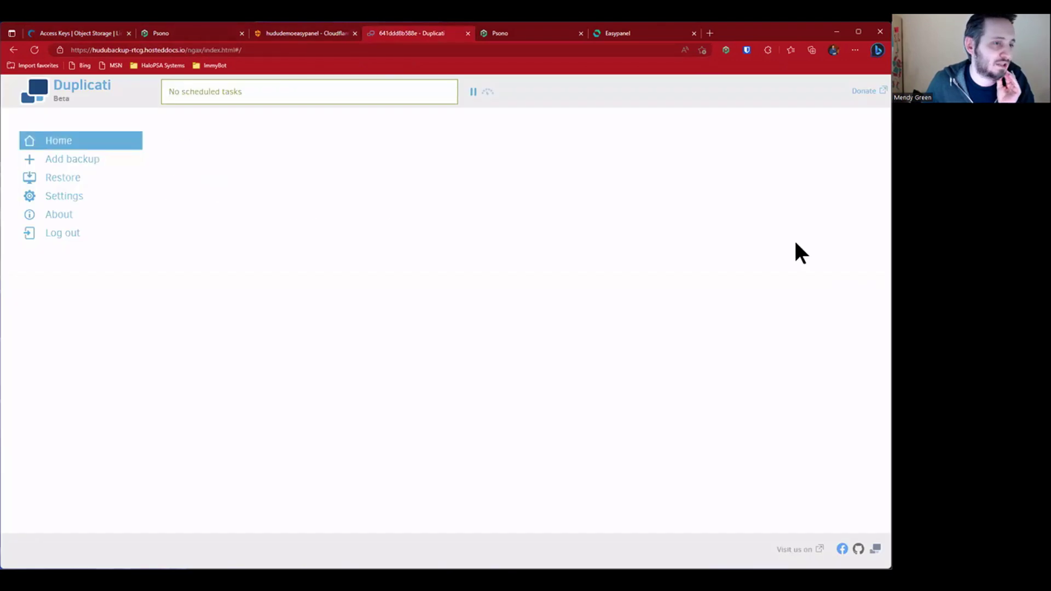
# - Add a new backup job named 'Hudu Files'
pyautogui.click(769, 243)
pyautogui.click(296, 234)
pyautogui.write('Hudu Files')
pyautogui.hotkey('ctrl', 'a')
pyautogui.write('Hudu')
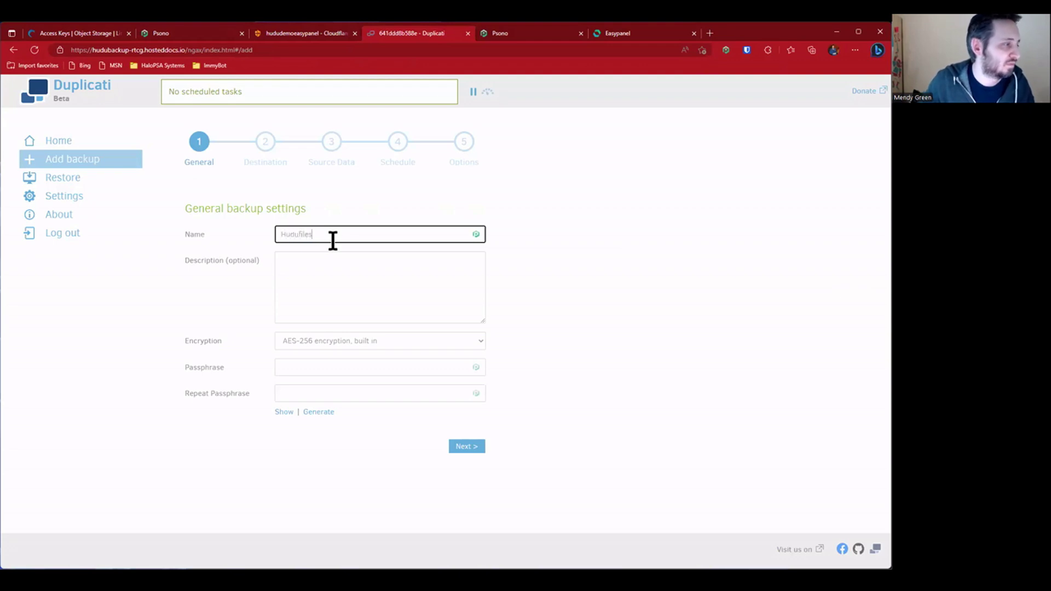
pyautogui.doubleClick(303, 237)
pyautogui.write('Hudu')
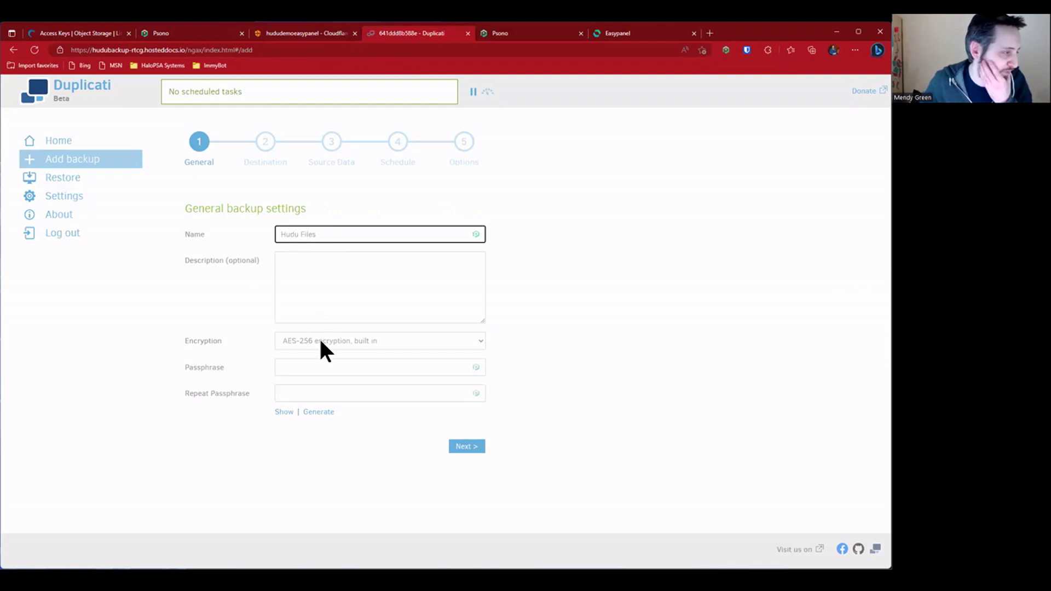
pyautogui.click(465, 446)
# - Choose S3 Compatible storage with custom server us-southeast-1.linodeobjects.com and bucket hudubackup
pyautogui.click(330, 235)
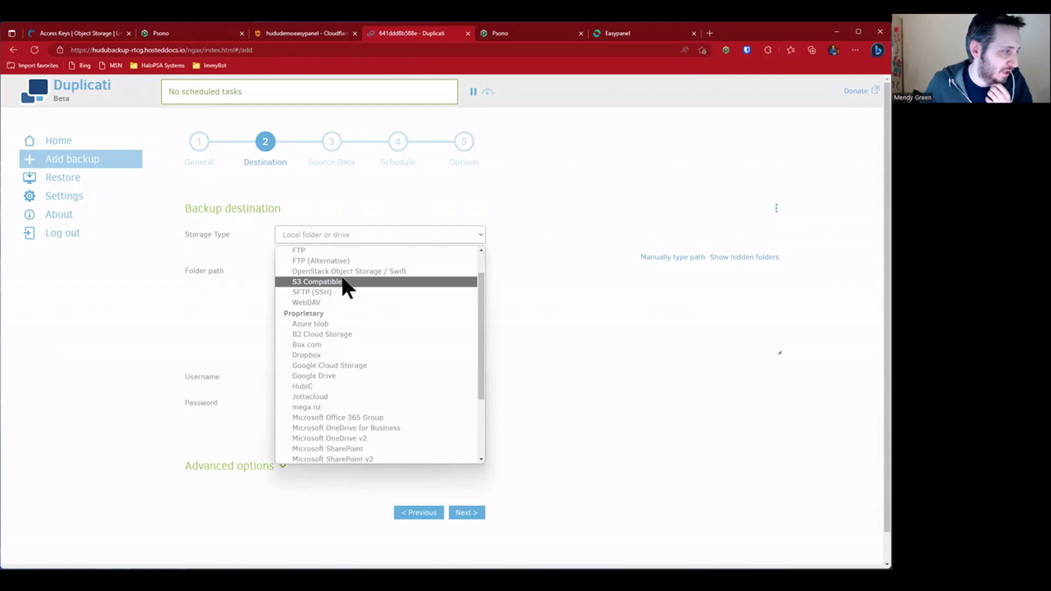
pyautogui.click(344, 281)
pyautogui.click(339, 290)
pyautogui.click(350, 299)
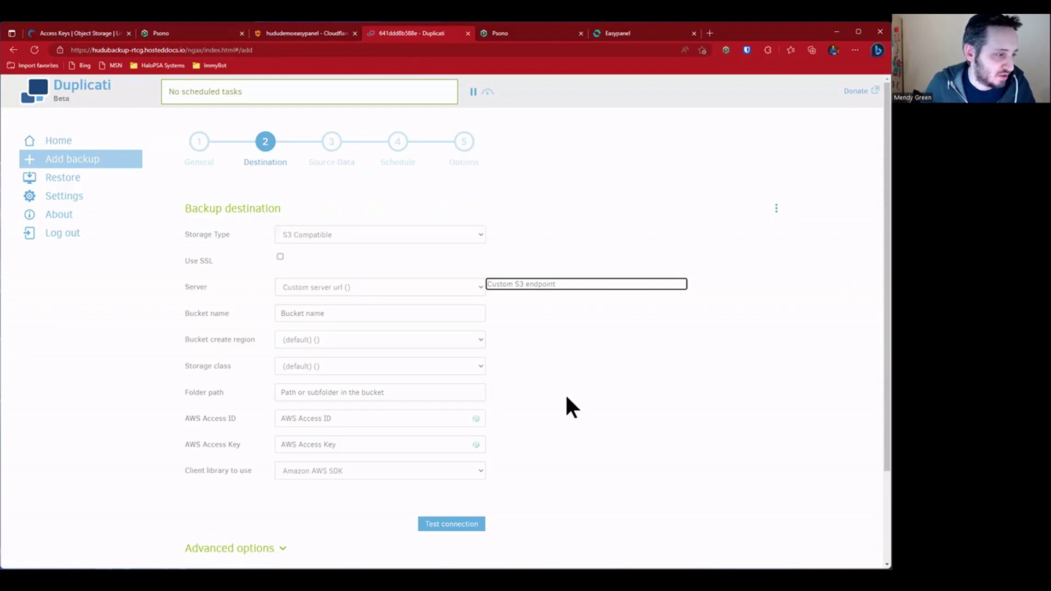
pyautogui.write('us-southeast-1.linodeobjects.com')
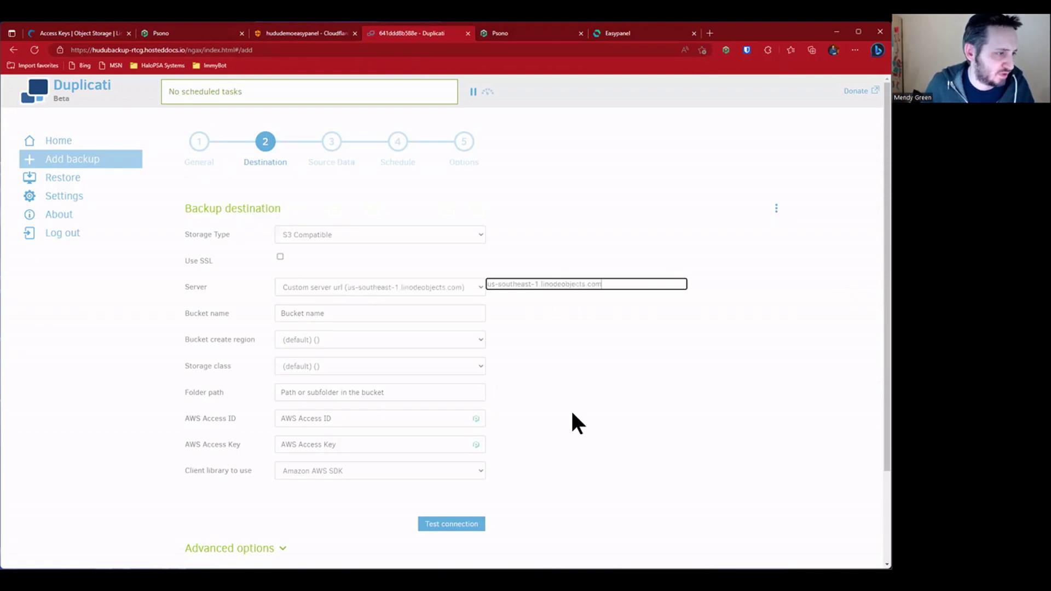
pyautogui.click(375, 314)
pyautogui.write('hudubackup')
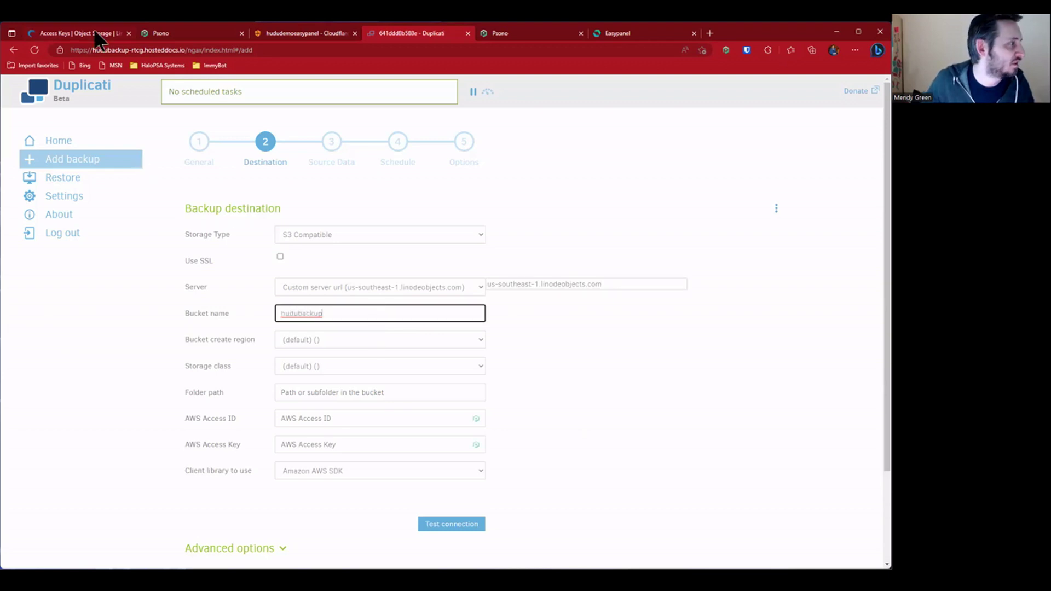
# - Copy the new Linode access key ID and secret key into the destination fields
pyautogui.click(101, 34)
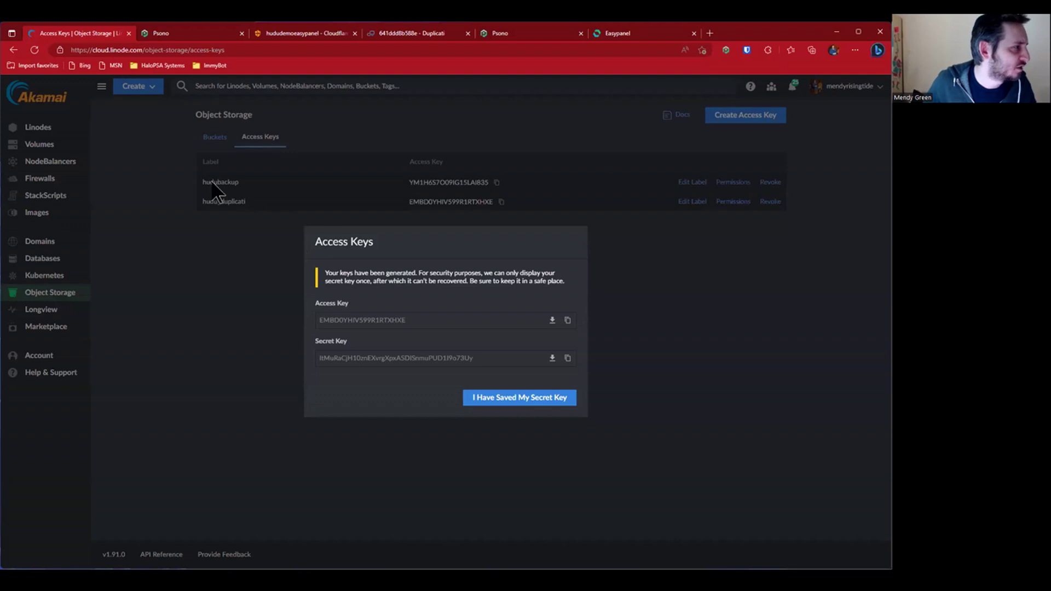
pyautogui.click(567, 321)
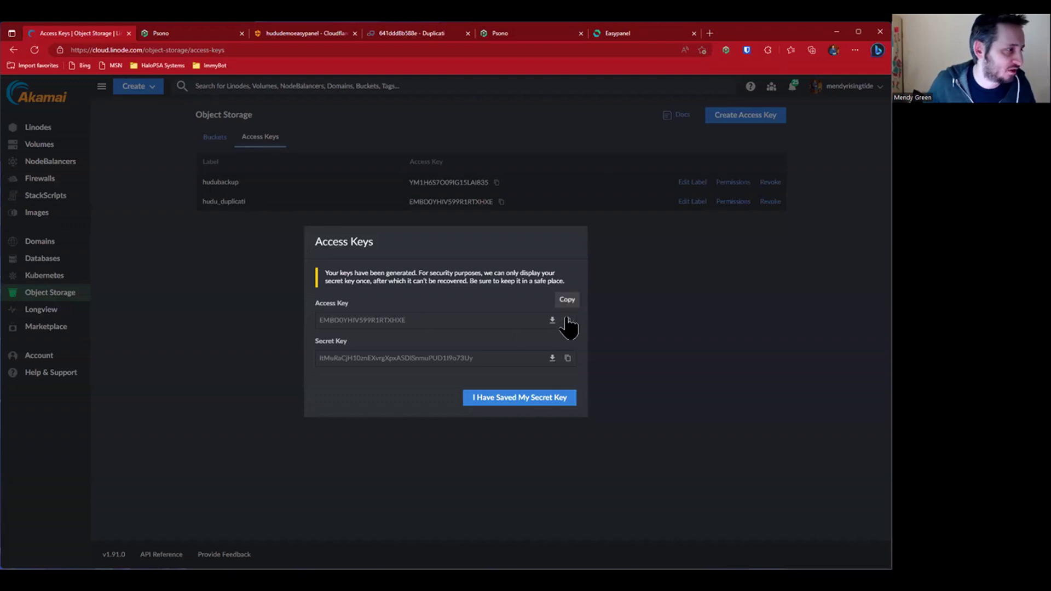
pyautogui.click(376, 33)
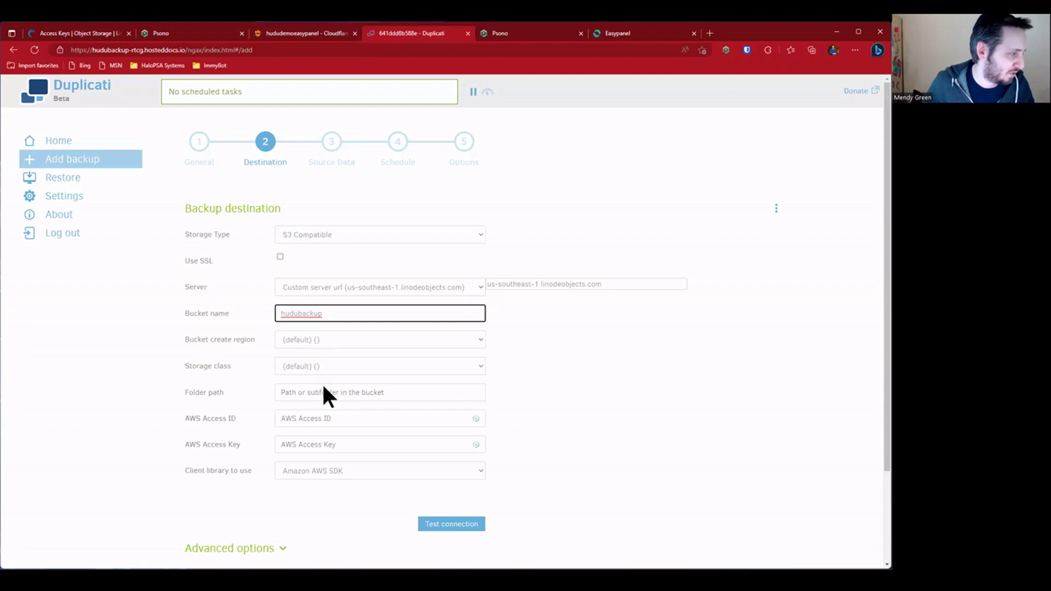
pyautogui.click(332, 419)
pyautogui.hotkey('ctrl', 'v')
pyautogui.click(119, 33)
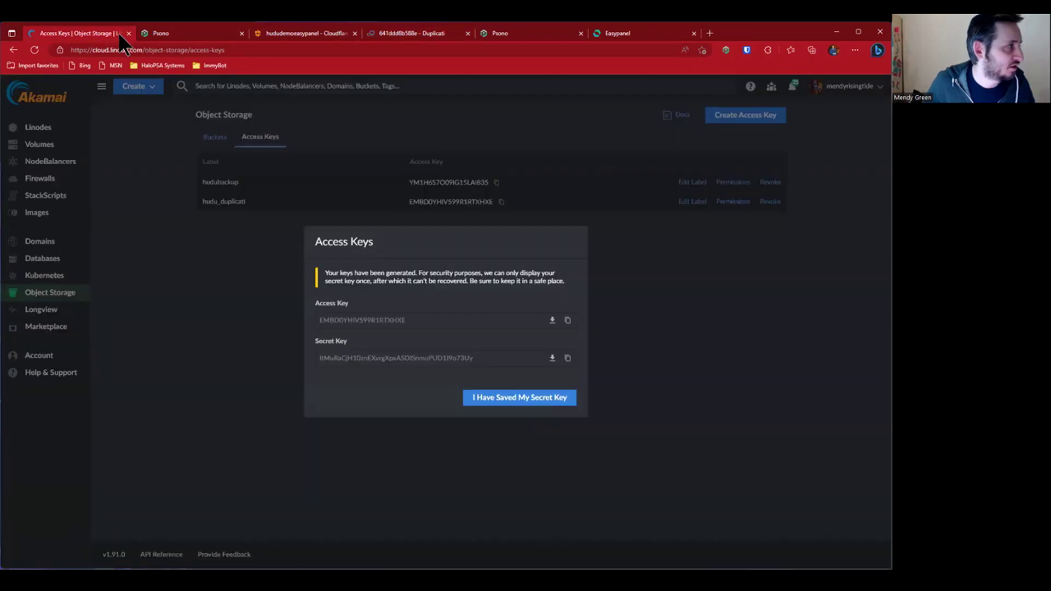
pyautogui.click(567, 359)
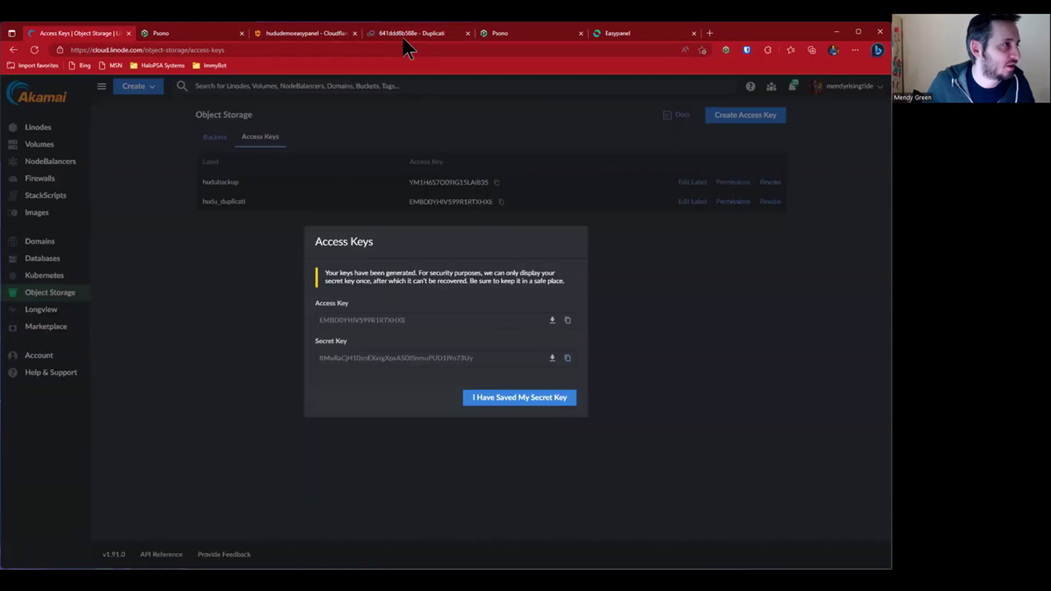
pyautogui.click(401, 34)
pyautogui.click(357, 446)
pyautogui.hotkey('ctrl', 'v')
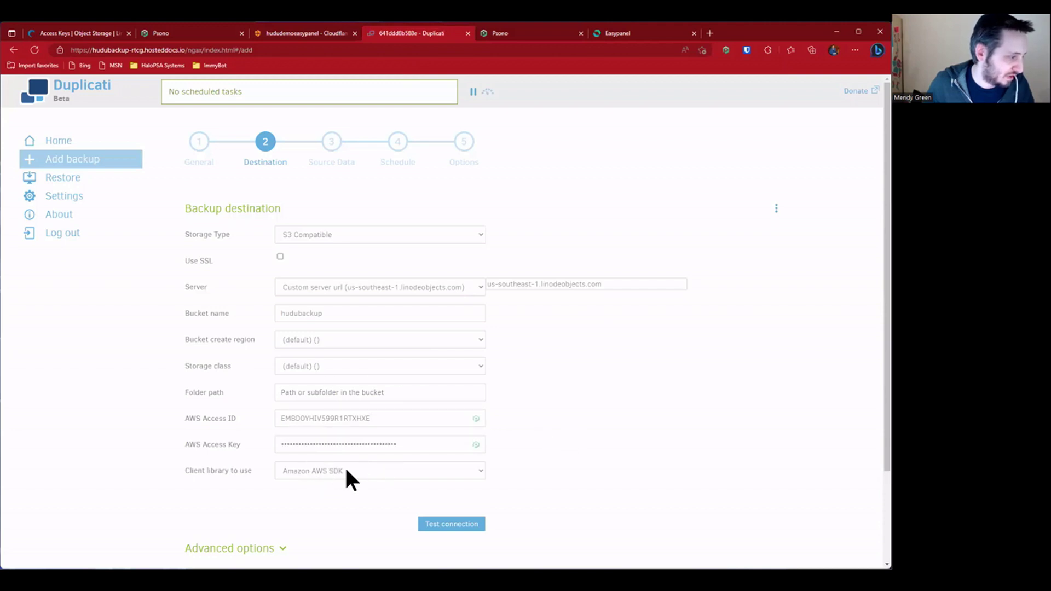
# - Set folder path 'files', custom region us-southeast-1, Standard storage class, and test the connection
pyautogui.click(393, 389)
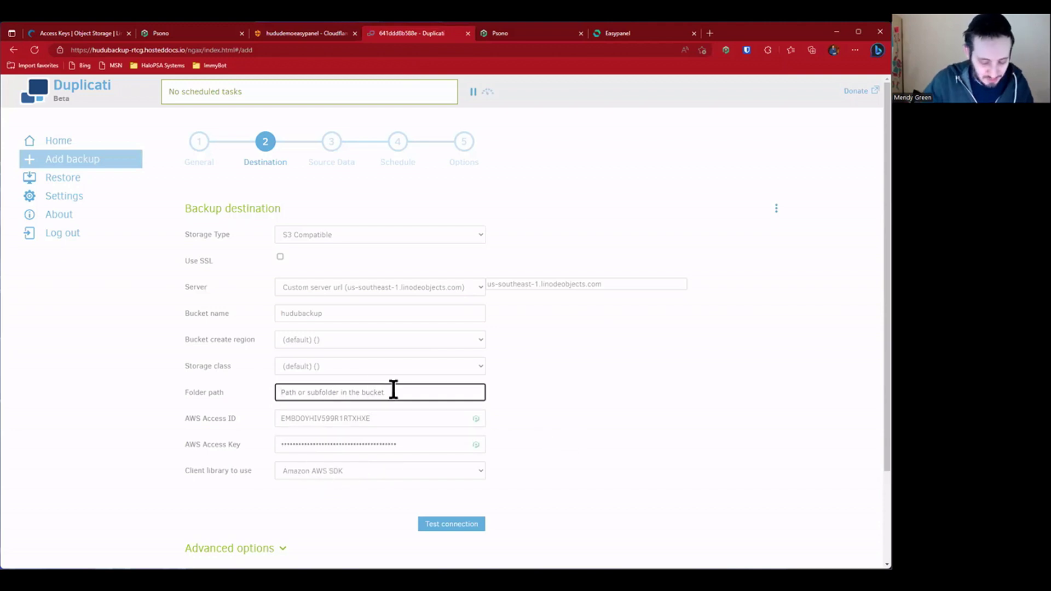
pyautogui.write('files')
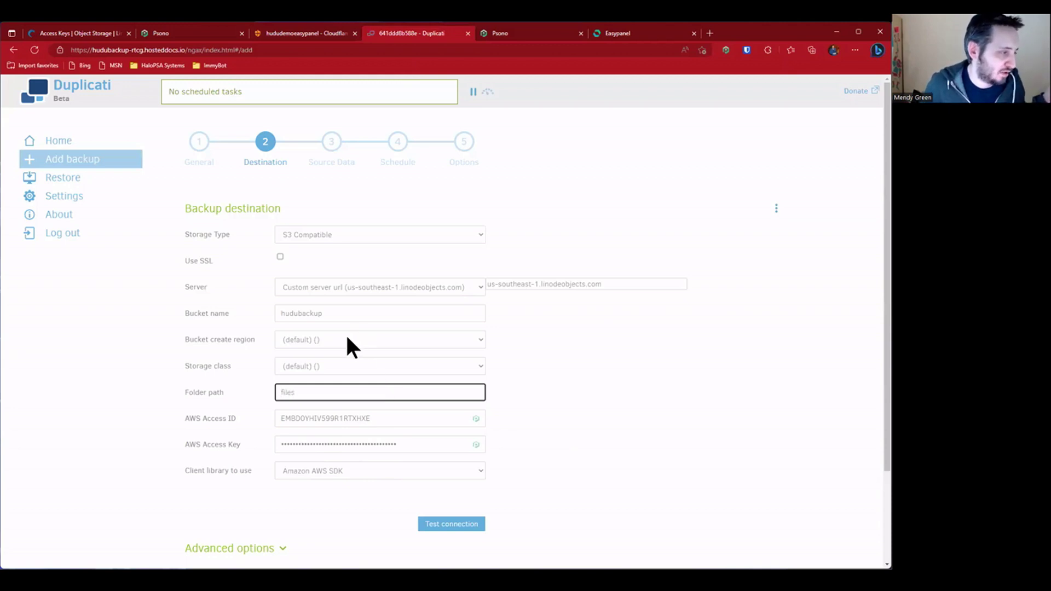
pyautogui.click(349, 338)
pyautogui.click(360, 355)
pyautogui.click(532, 336)
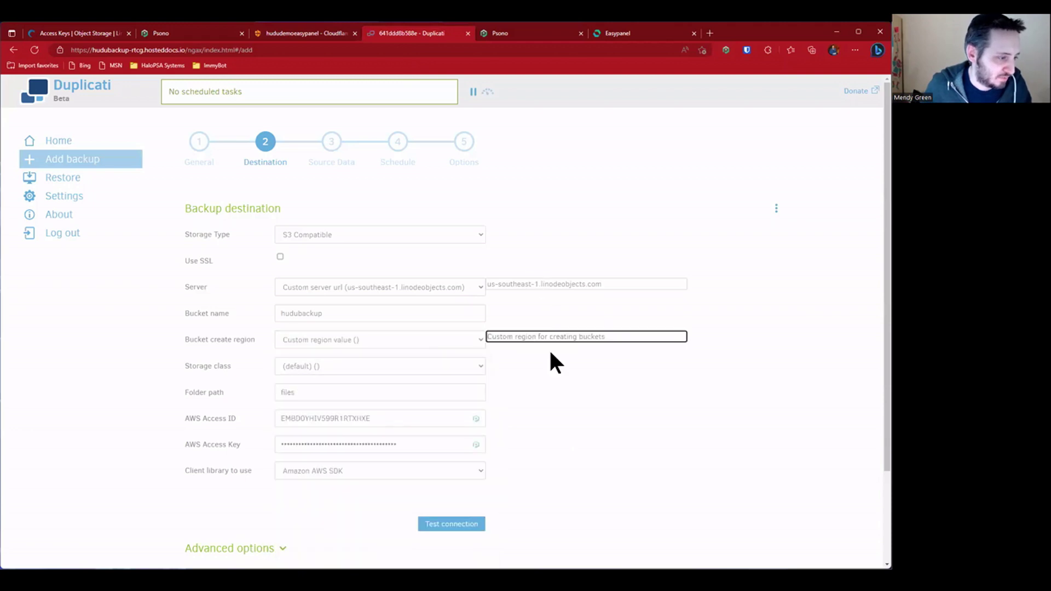
pyautogui.write('us-southeast-1')
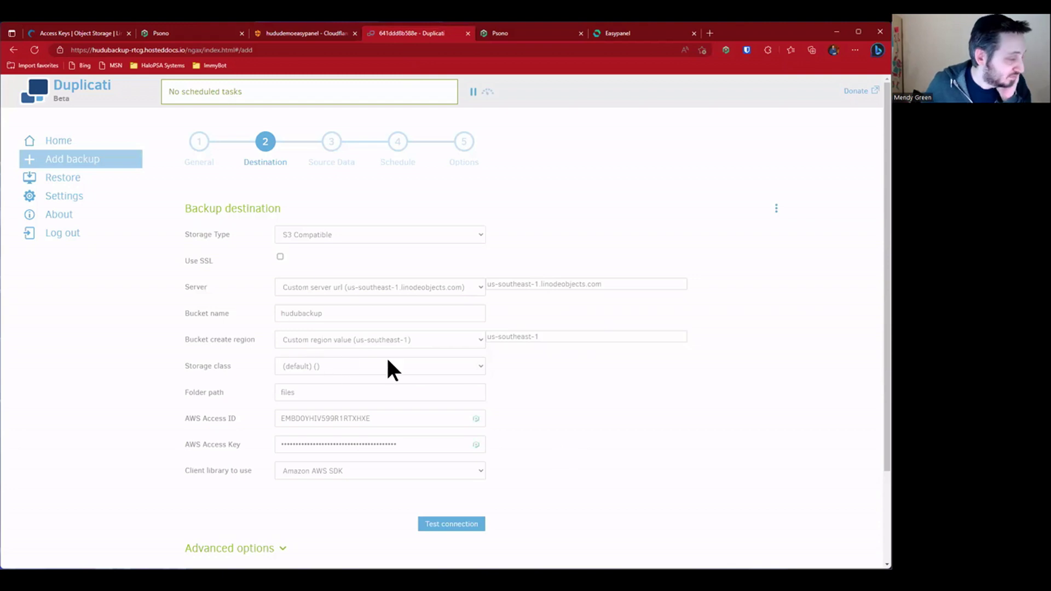
pyautogui.click(354, 364)
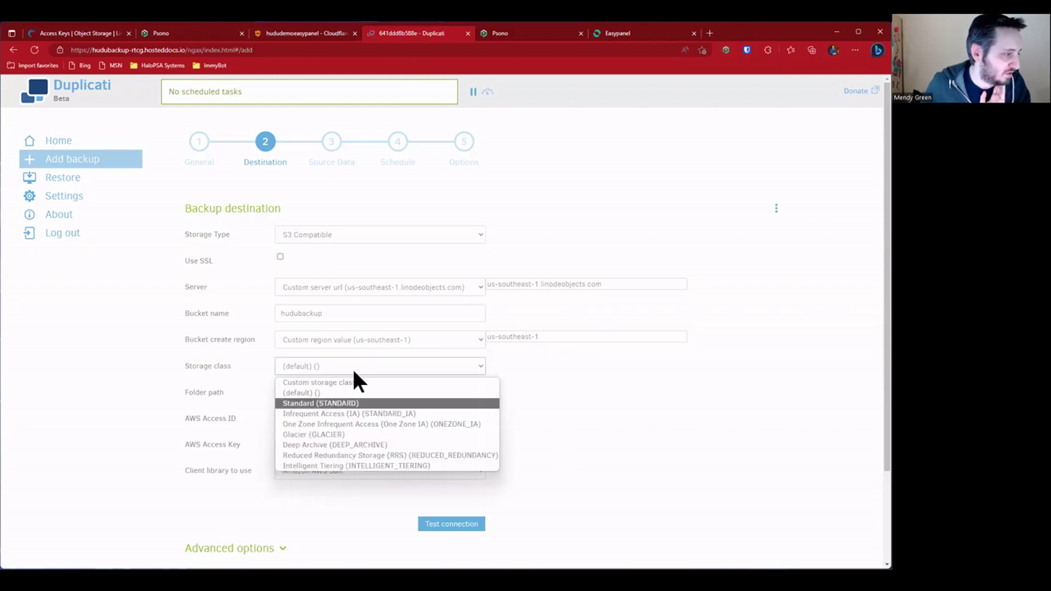
pyautogui.click(361, 405)
pyautogui.click(455, 525)
pyautogui.click(527, 345)
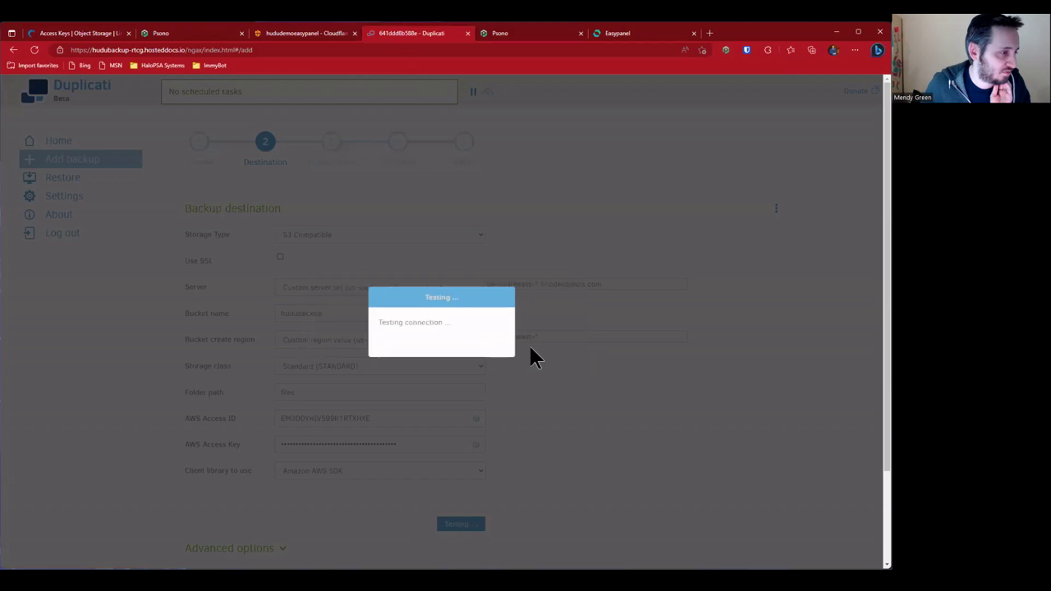
# - After the successful connection test, select the hudu_attachments and hudu_images folders as backup sources
pyautogui.click(488, 344)
pyautogui.scroll(-2, 562, 383)
pyautogui.click(461, 477)
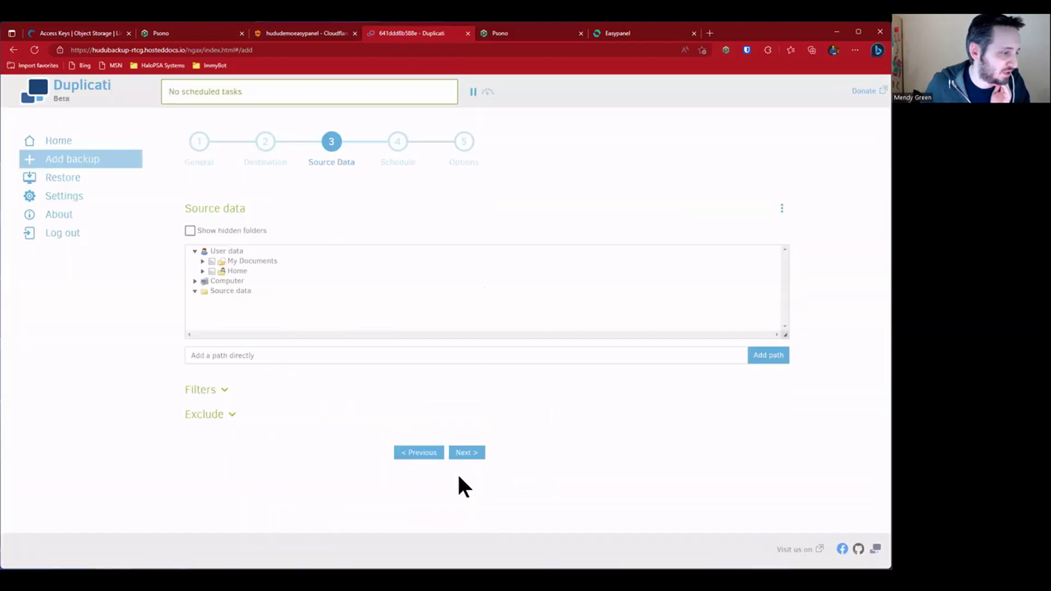
pyautogui.click(196, 281)
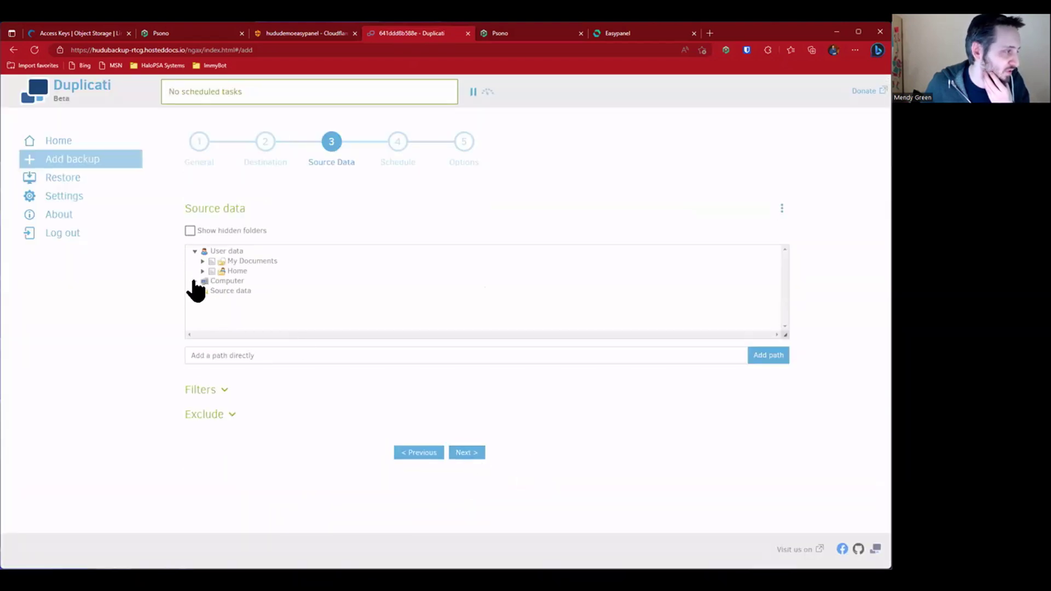
pyautogui.scroll(-3, 203, 303)
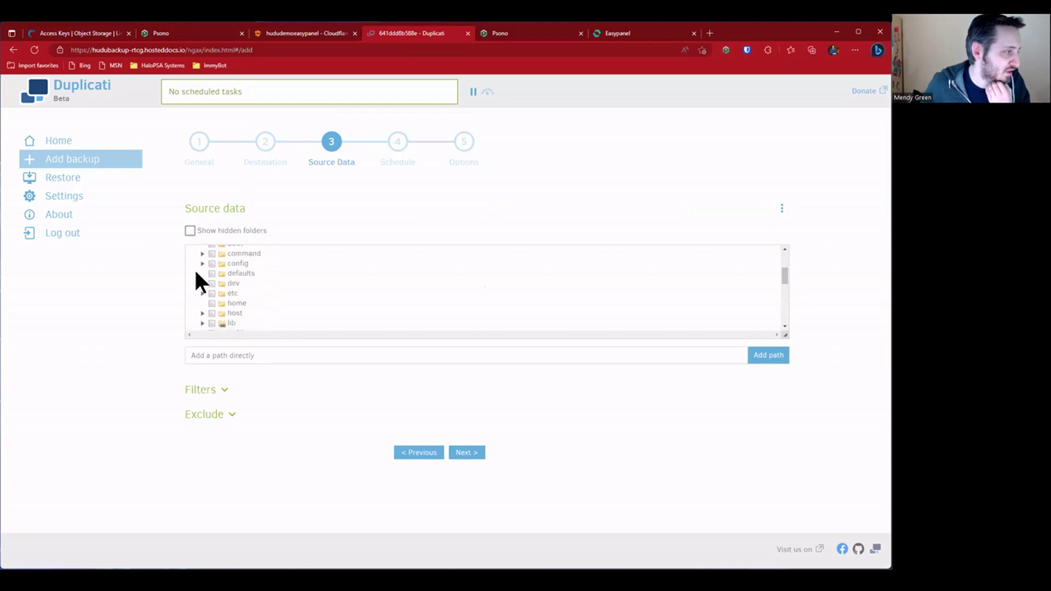
pyautogui.click(202, 287)
pyautogui.scroll(-2, 247, 296)
pyautogui.click(219, 282)
pyautogui.click(219, 292)
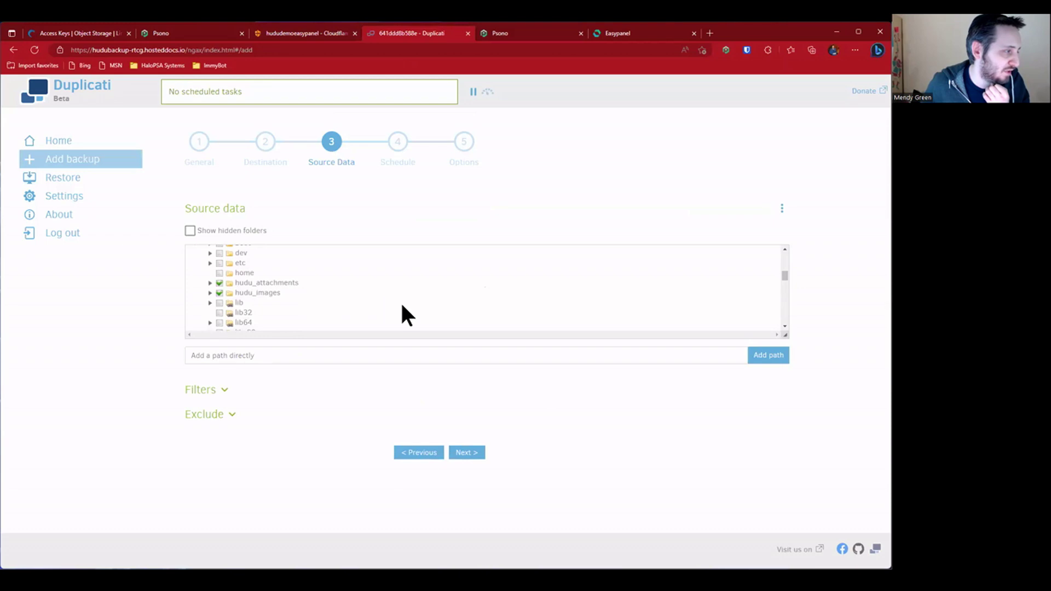
# - Keep the default schedule, choose Smart backup retention, save without encryption, and run the backup now
pyautogui.click(459, 452)
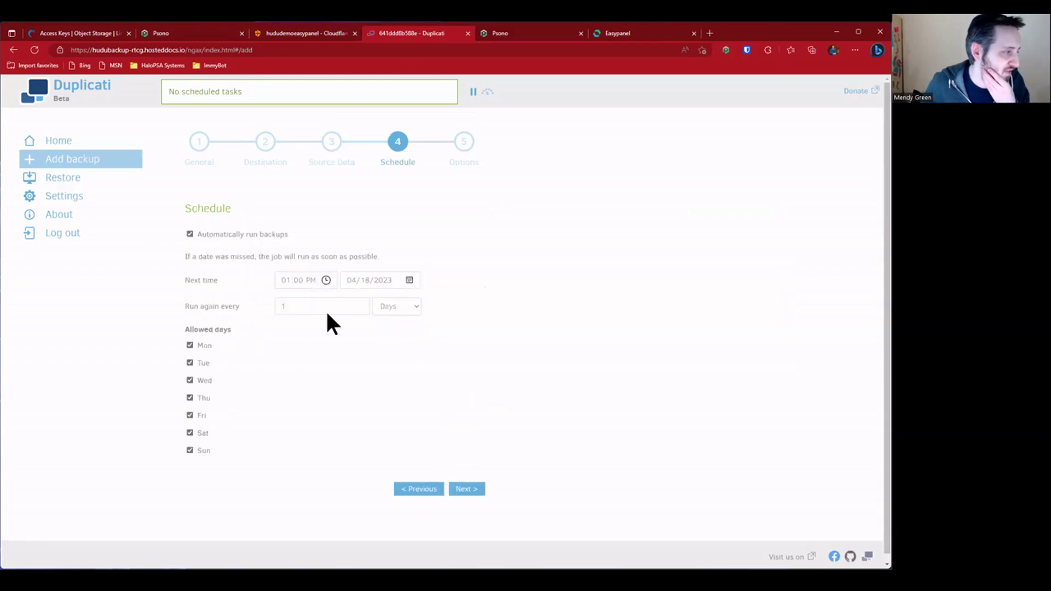
pyautogui.click(467, 489)
pyautogui.click(362, 290)
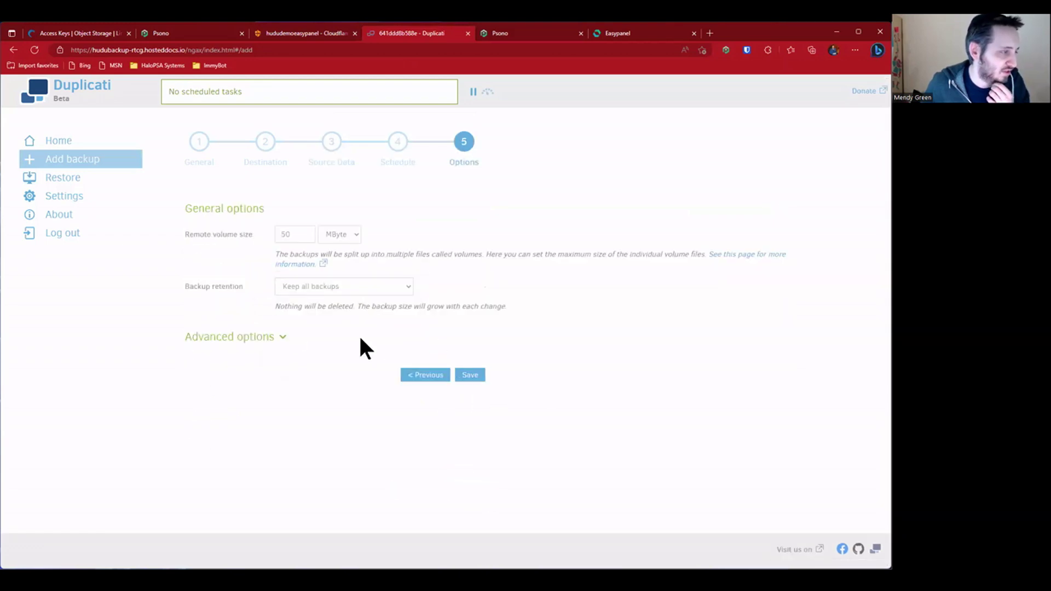
pyautogui.click(359, 334)
pyautogui.click(470, 385)
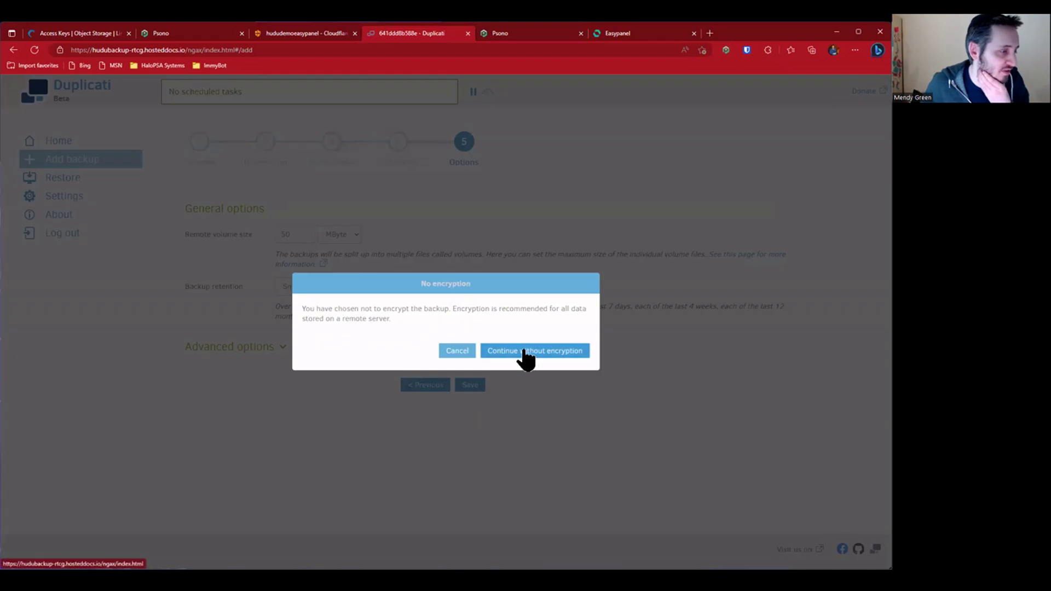
pyautogui.click(525, 353)
pyautogui.click(306, 164)
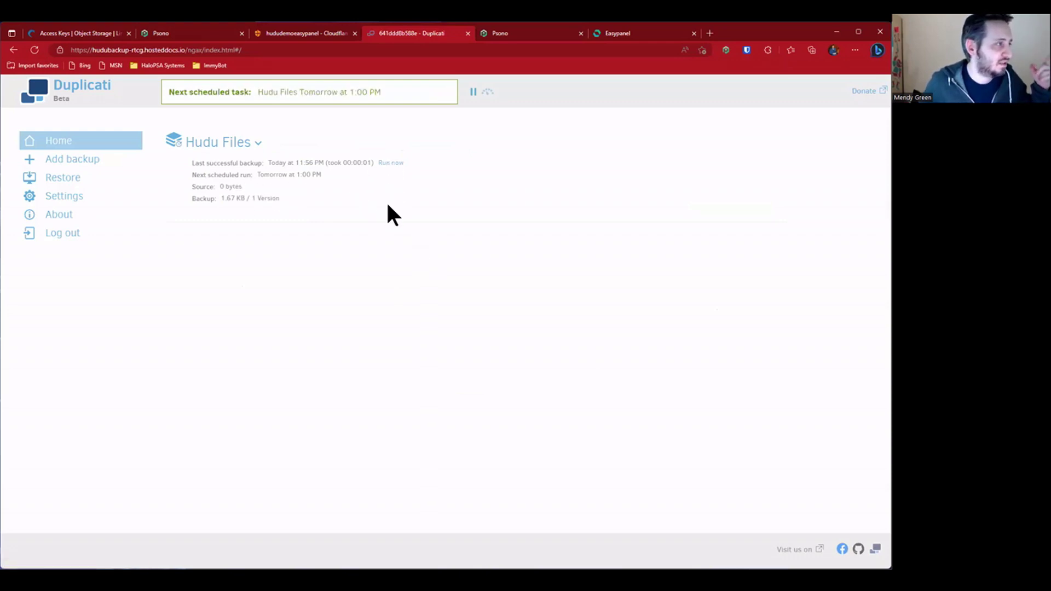
# - Open the hudubackup bucket in Linode Object Storage and browse its hudu2/db folder
pyautogui.click(106, 33)
pyautogui.click(482, 393)
pyautogui.click(217, 138)
pyautogui.click(219, 178)
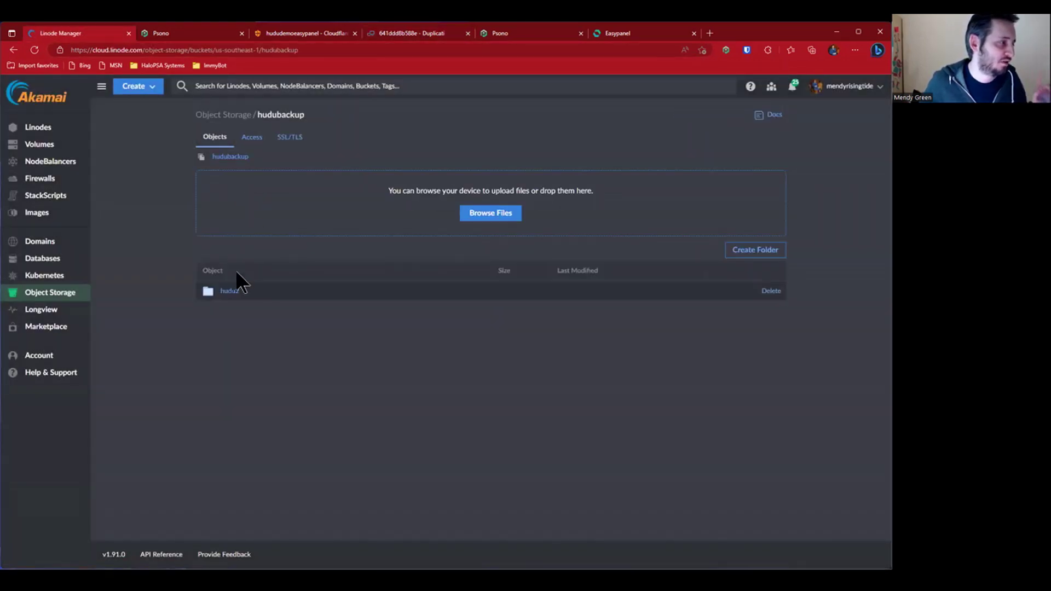
pyautogui.click(229, 292)
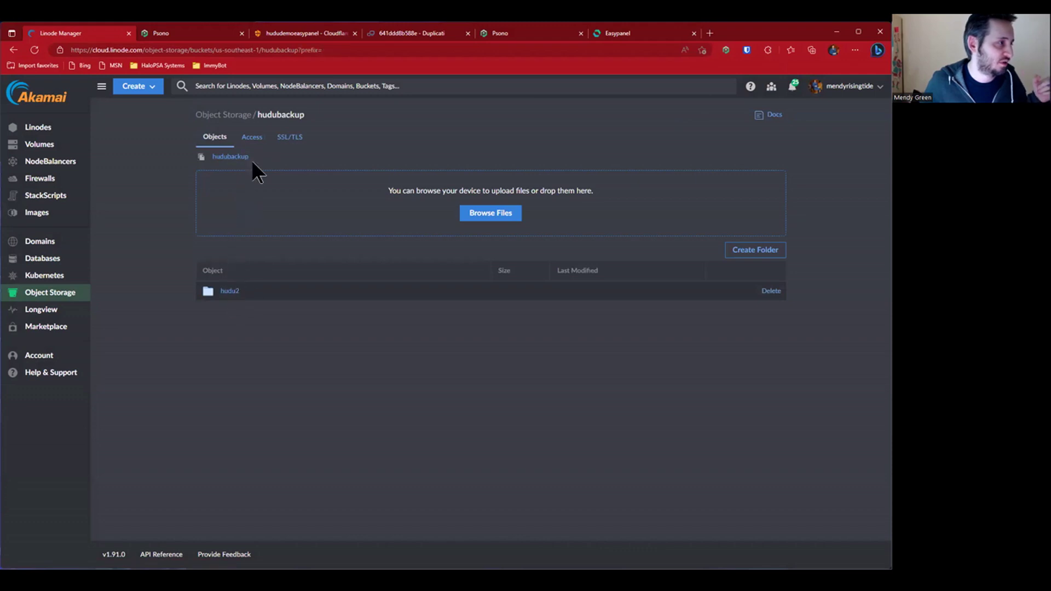
pyautogui.click(225, 291)
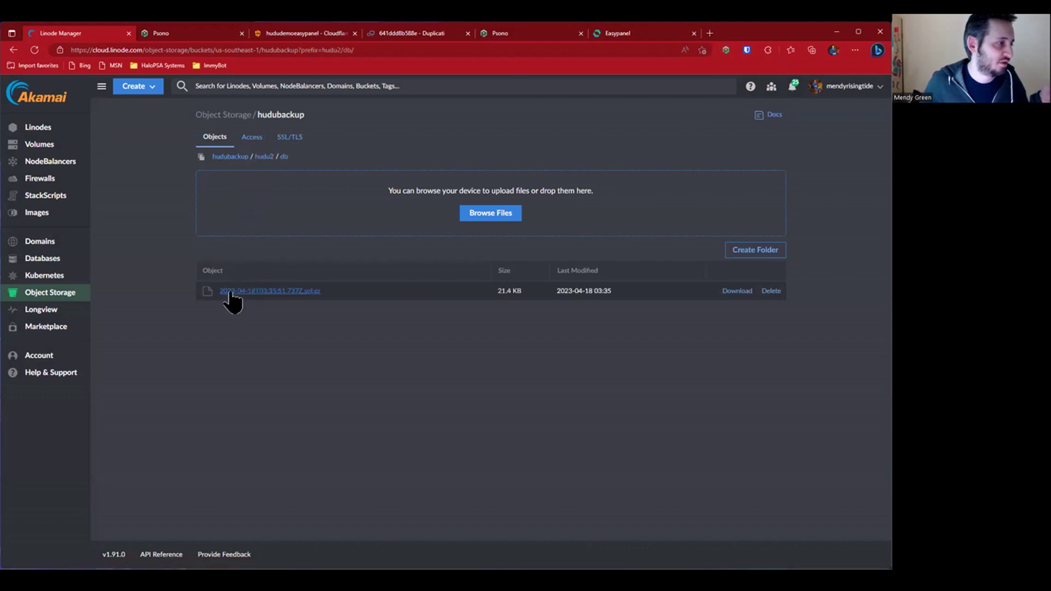
pyautogui.click(233, 157)
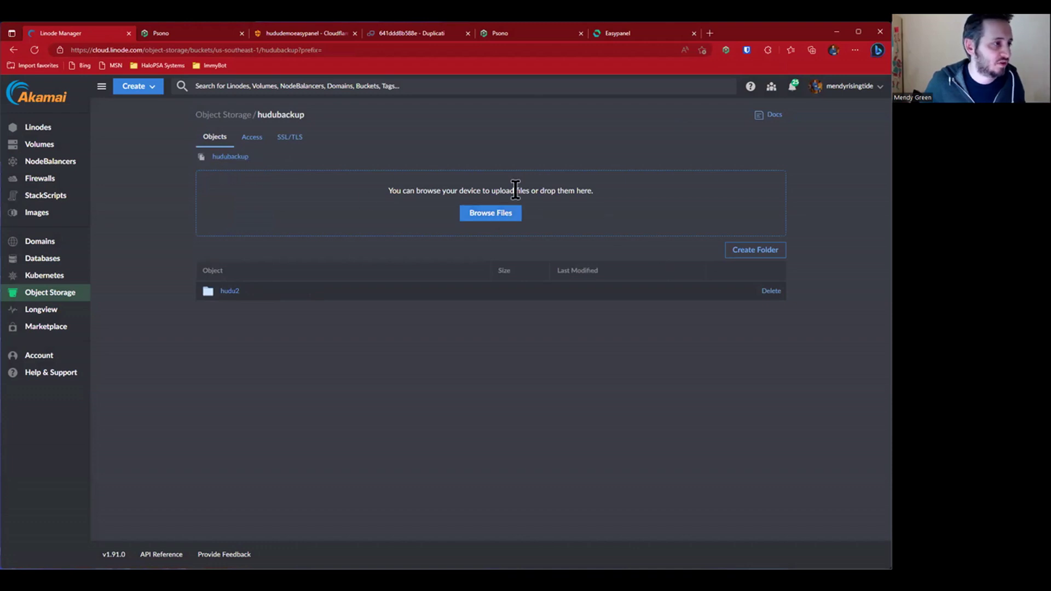
# - Back at the bucket root, open the files folder holding the three Duplicati zip files
pyautogui.click(486, 213)
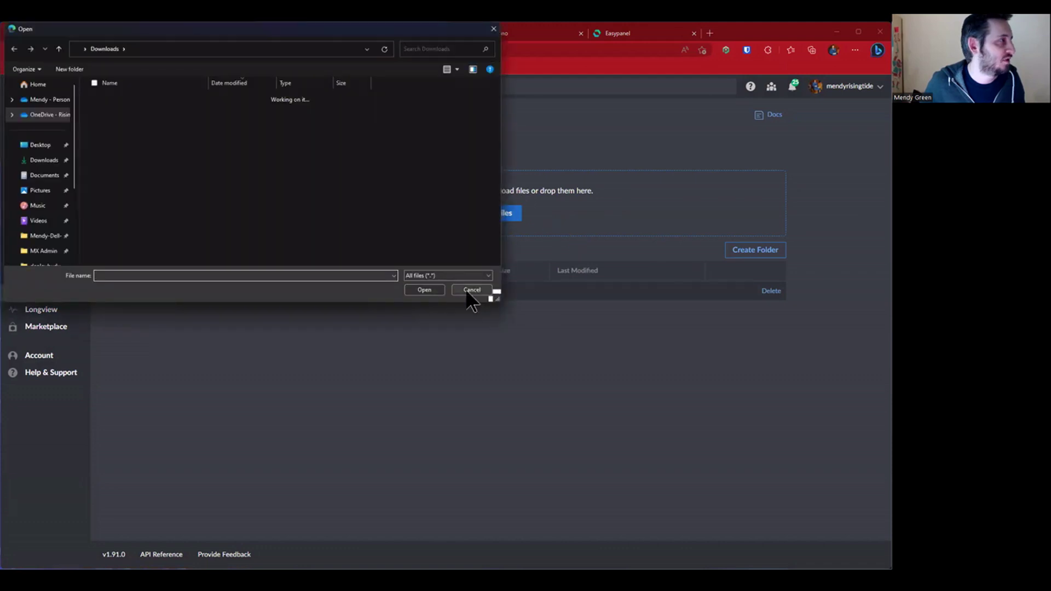
pyautogui.click(466, 289)
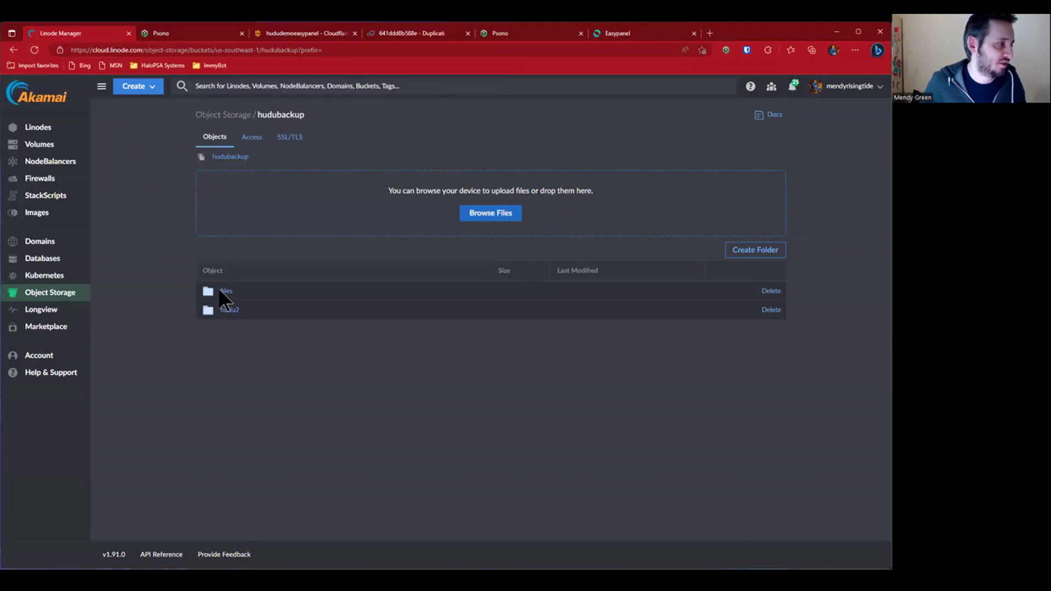
pyautogui.click(68, 97)
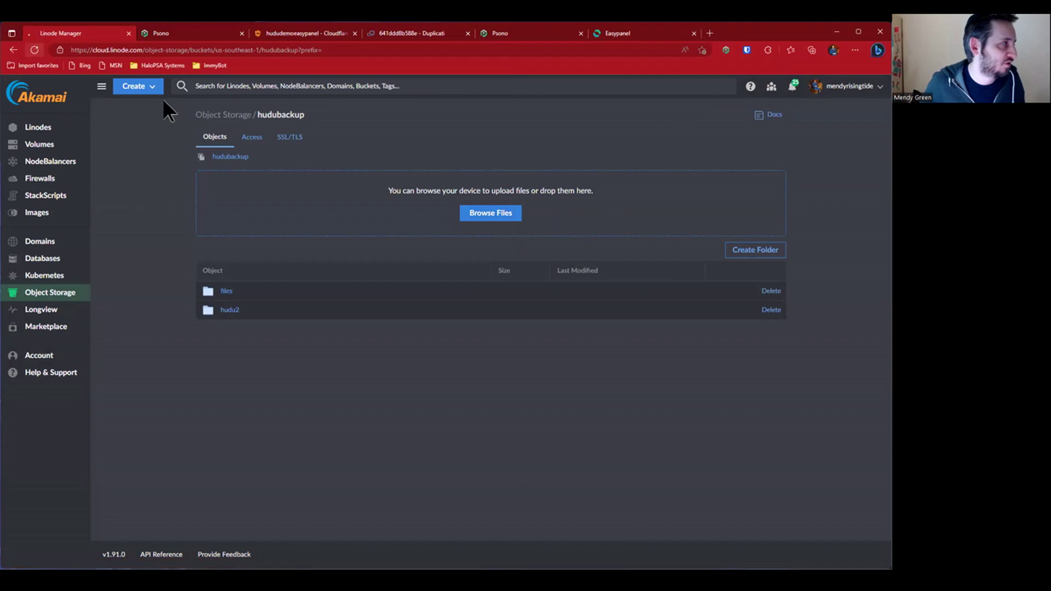
pyautogui.click(226, 293)
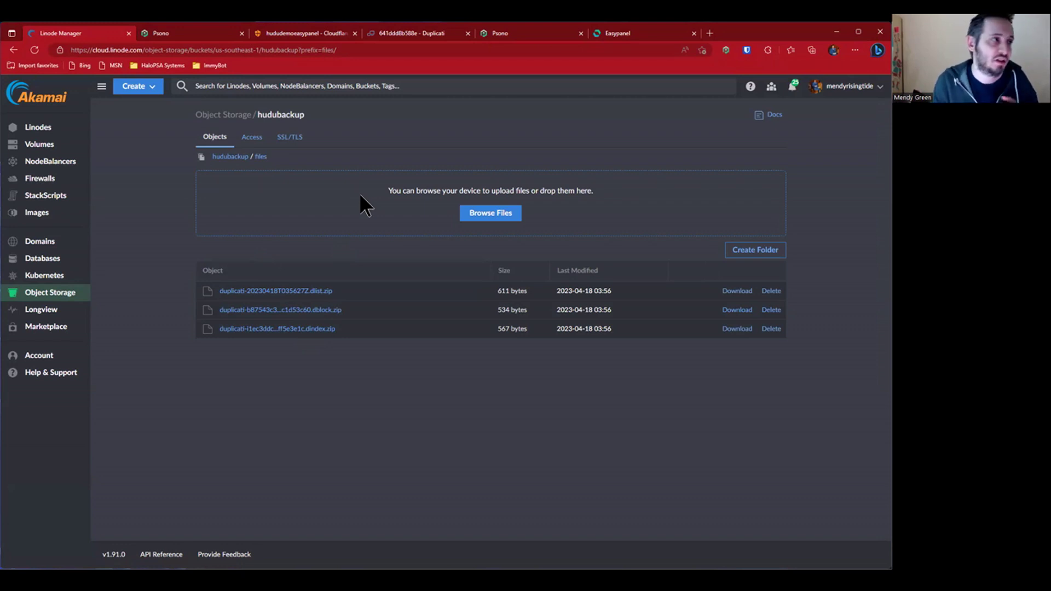
# - On the Easypanel dashboard, highlight the disk, uptime, memory and CPU usage figures
pyautogui.click(598, 35)
pyautogui.moveTo(481, 132); pyautogui.dragTo(559, 152)
pyautogui.click(666, 147)
pyautogui.moveTo(652, 150); pyautogui.dragTo(606, 147)
pyautogui.moveTo(336, 133); pyautogui.dragTo(314, 165)
pyautogui.moveTo(188, 134); pyautogui.dragTo(265, 168)
pyautogui.click(377, 219)
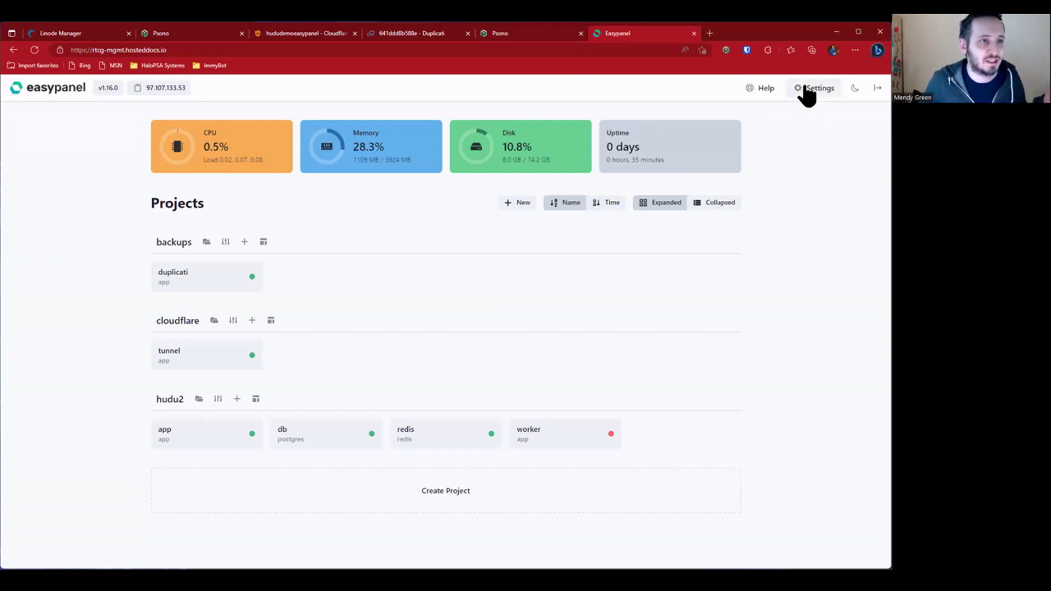
pyautogui.click(807, 90)
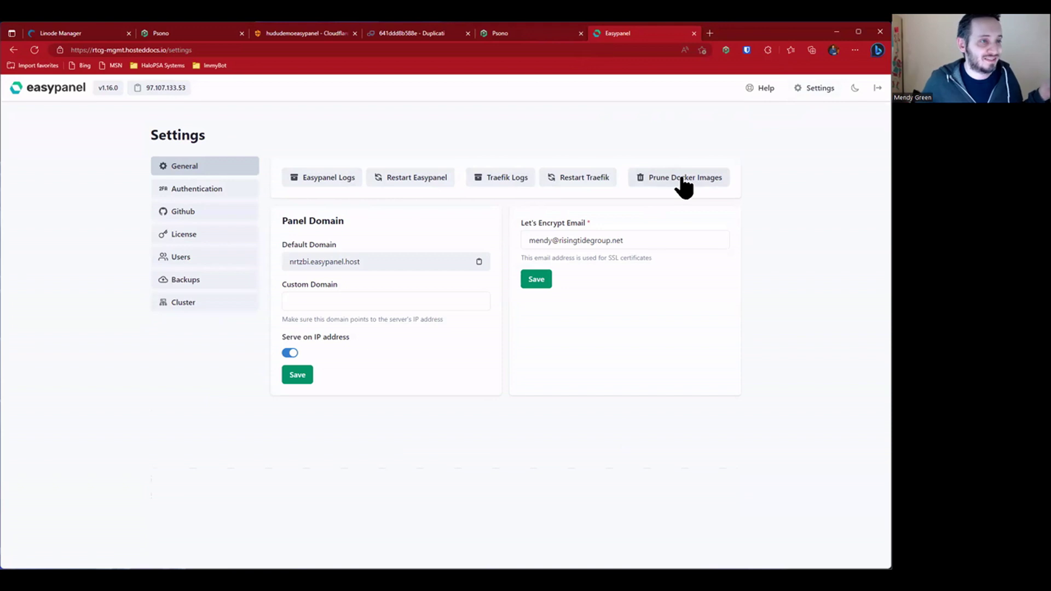
pyautogui.click(233, 190)
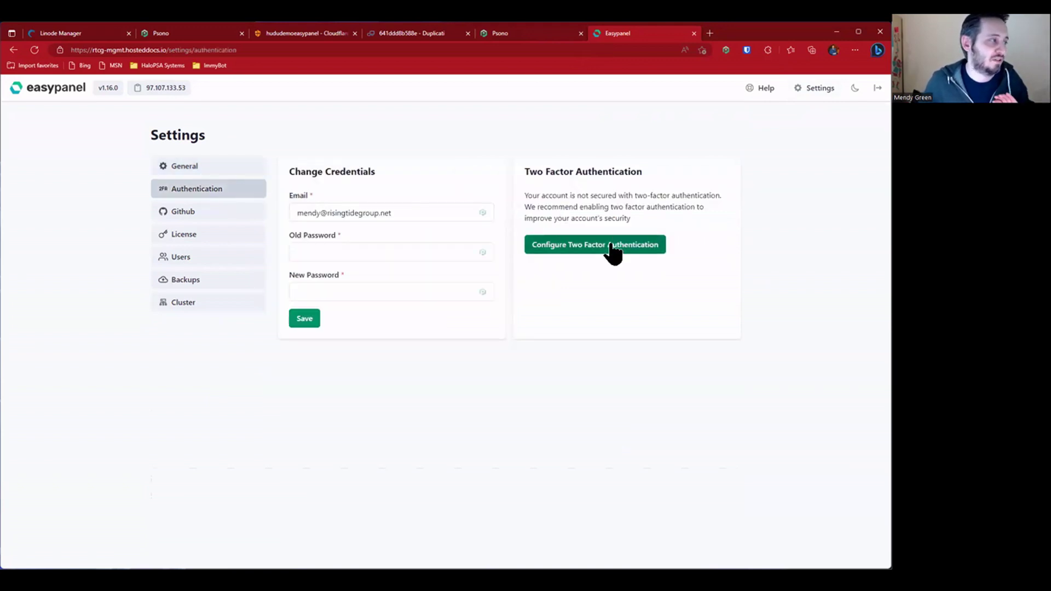
pyautogui.click(230, 282)
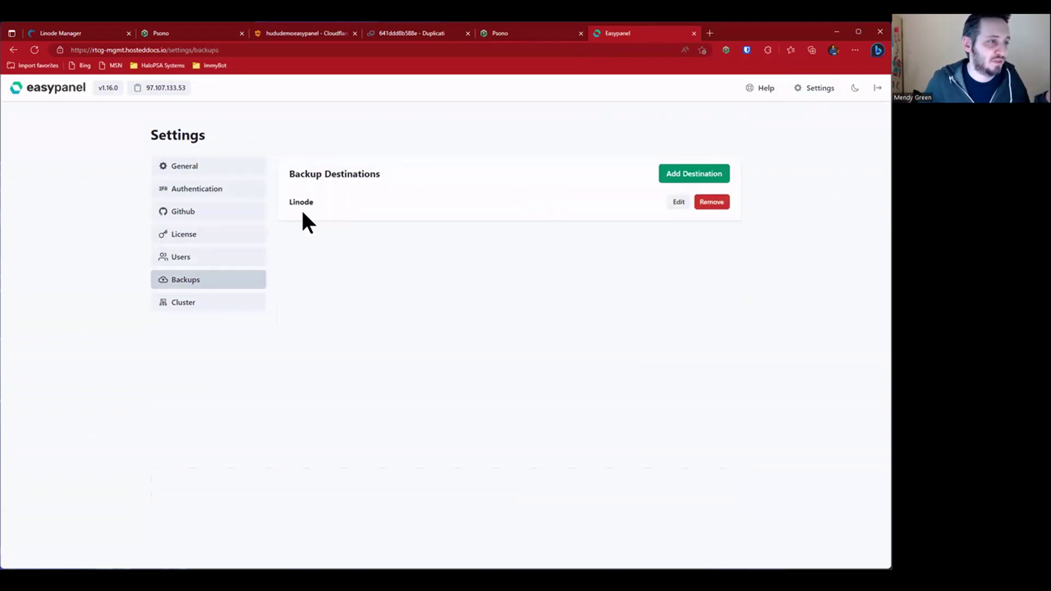
pyautogui.click(206, 310)
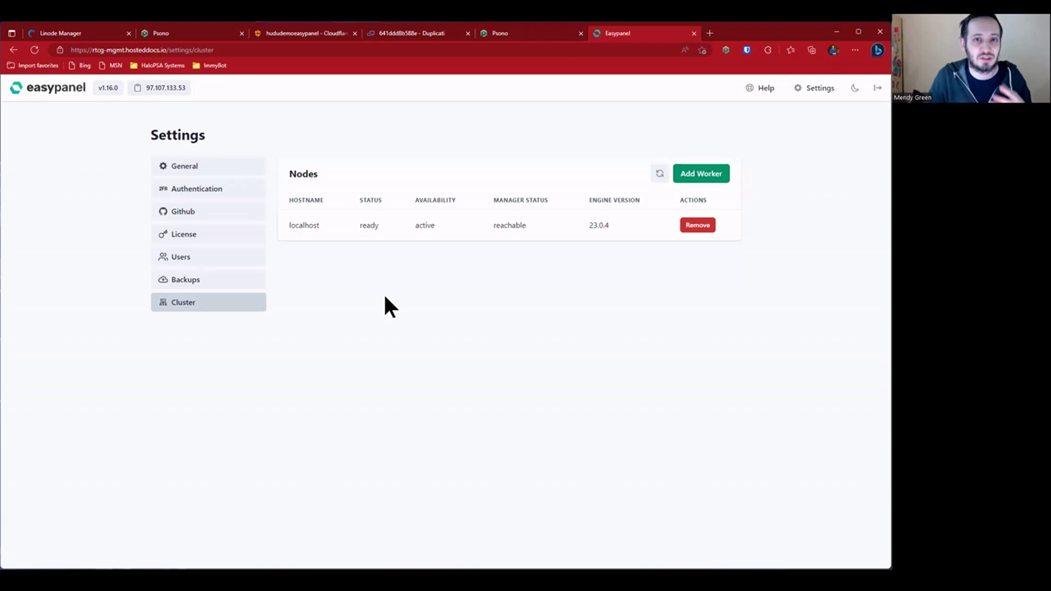
pyautogui.click(710, 176)
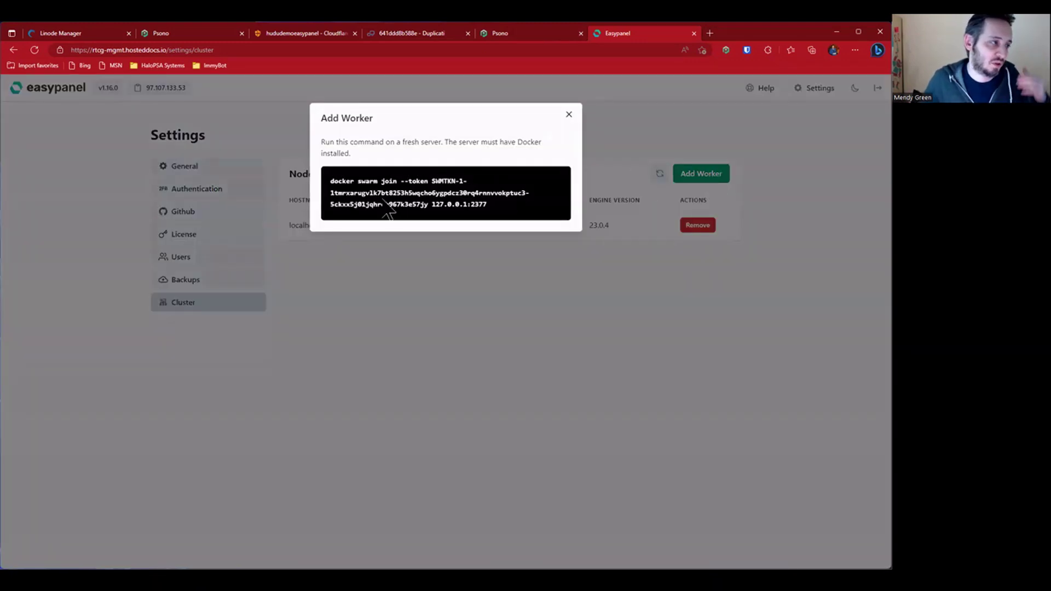
pyautogui.click(569, 115)
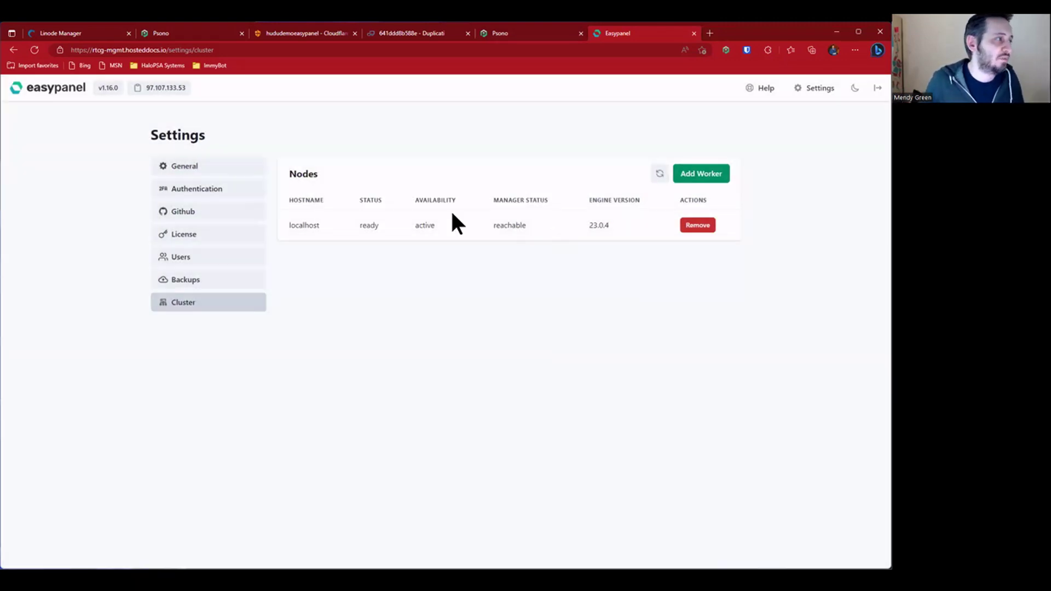
pyautogui.click(214, 174)
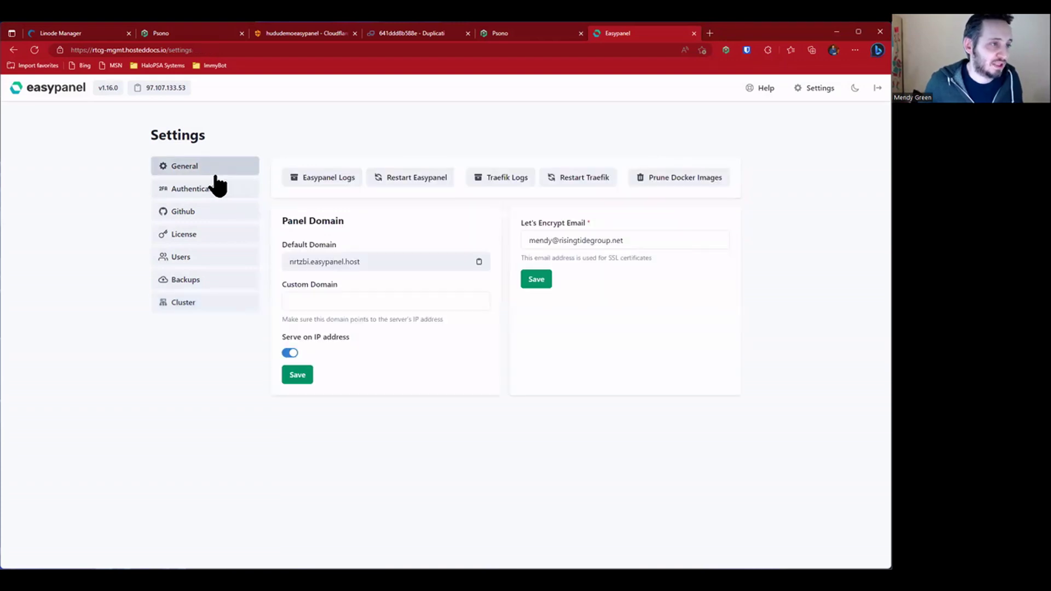
pyautogui.click(70, 90)
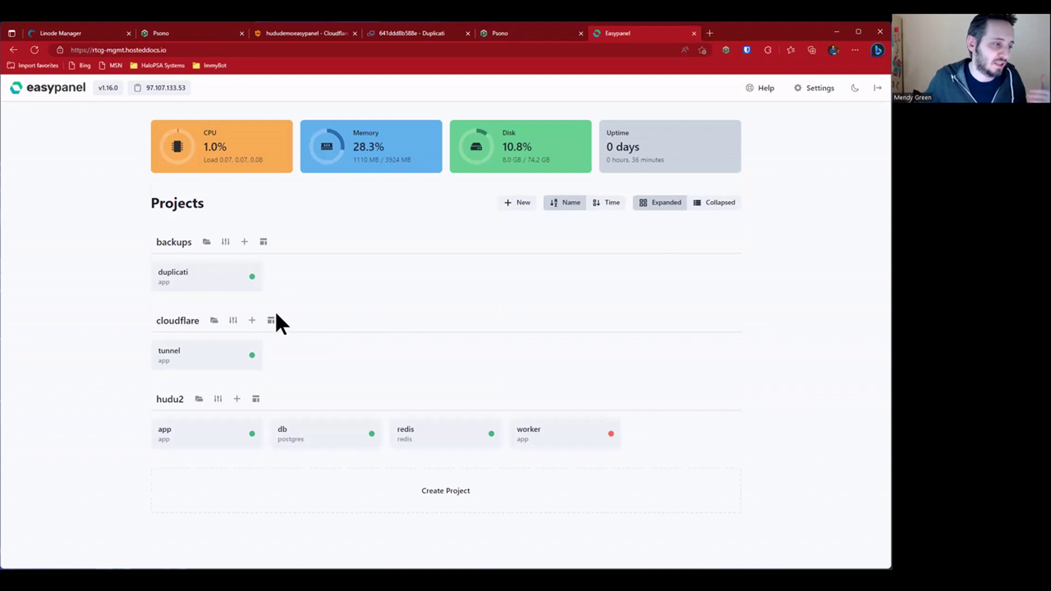
# - Look over the hudu2 redis service, then open the hudu2 db Postgres service's Backups section
pyautogui.click(417, 423)
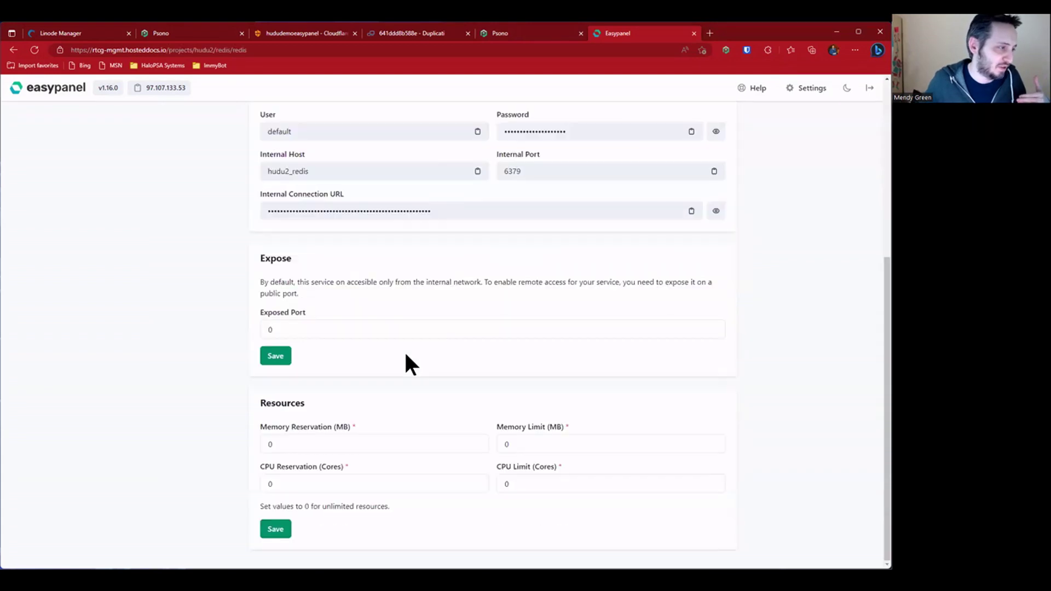
pyautogui.scroll(-5, 406, 356)
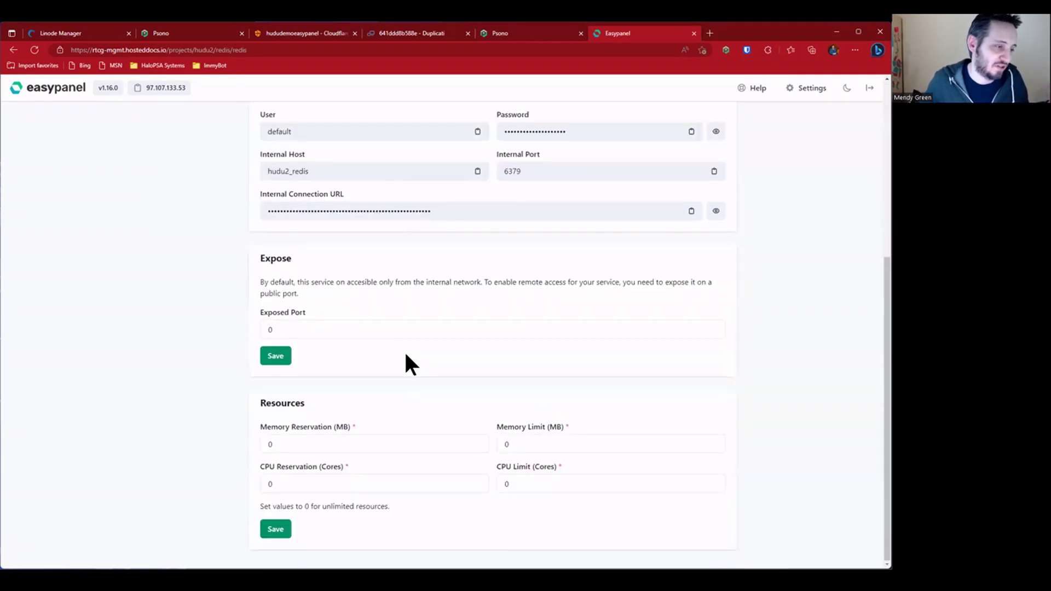
pyautogui.scroll(5, 406, 356)
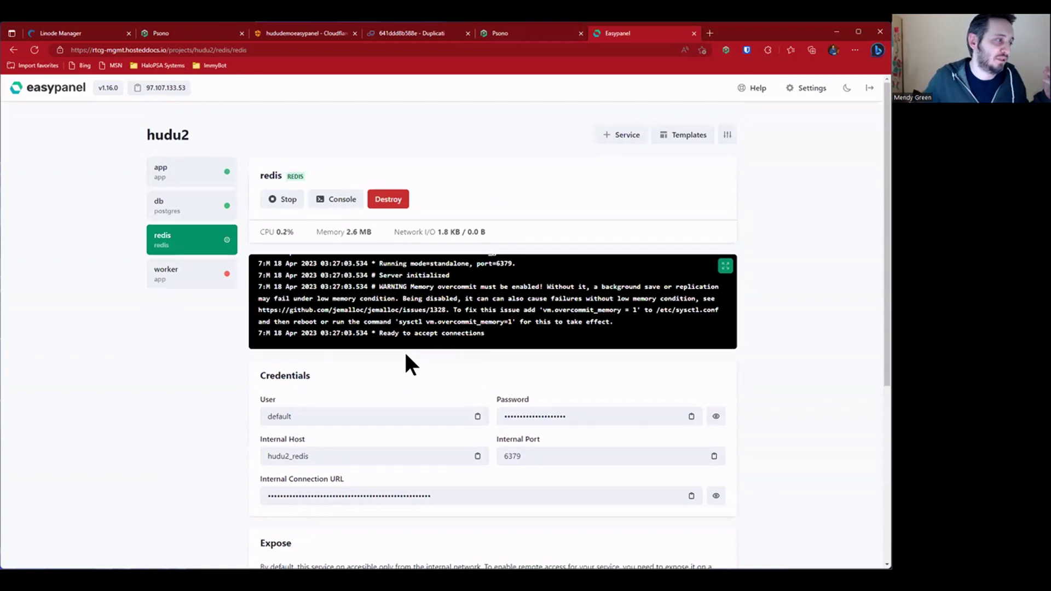
pyautogui.click(209, 216)
pyautogui.scroll(-4, 500, 385)
pyautogui.scroll(-6, 499, 385)
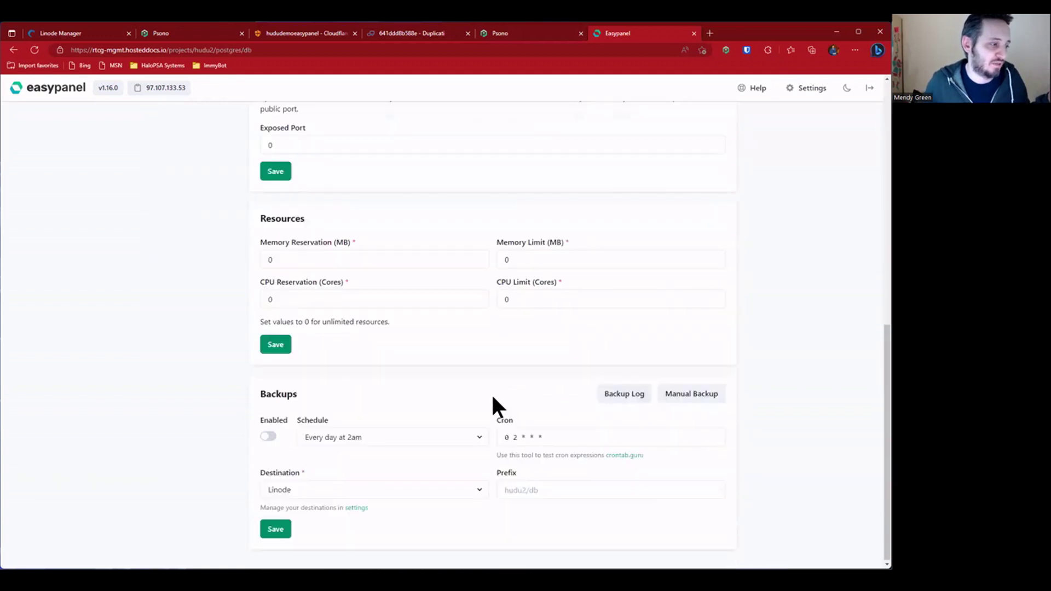
# - Enable db backups and change the schedule from daily at 2am to Custom
pyautogui.click(269, 437)
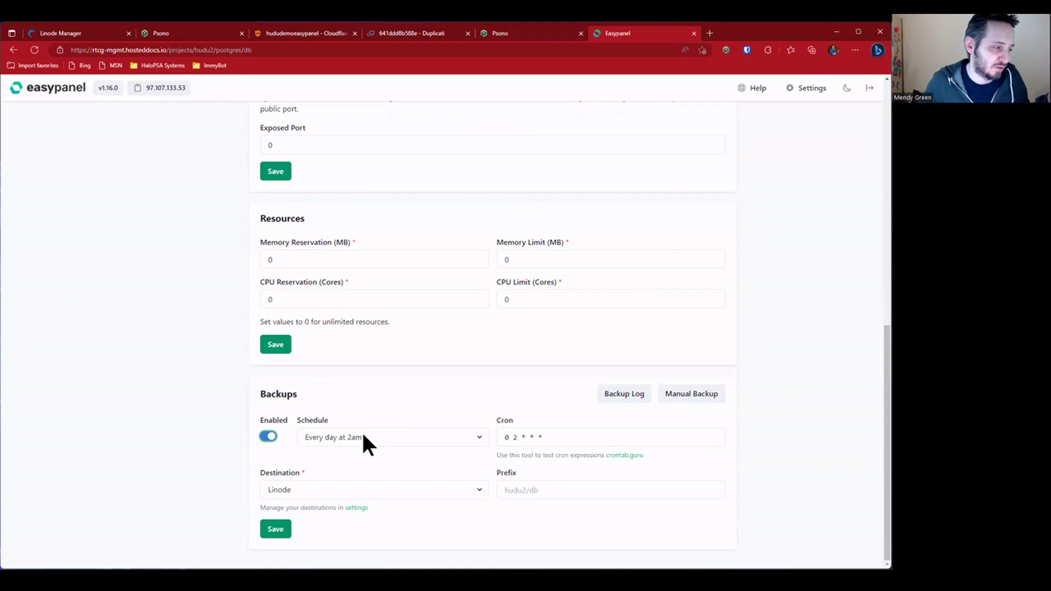
pyautogui.click(361, 432)
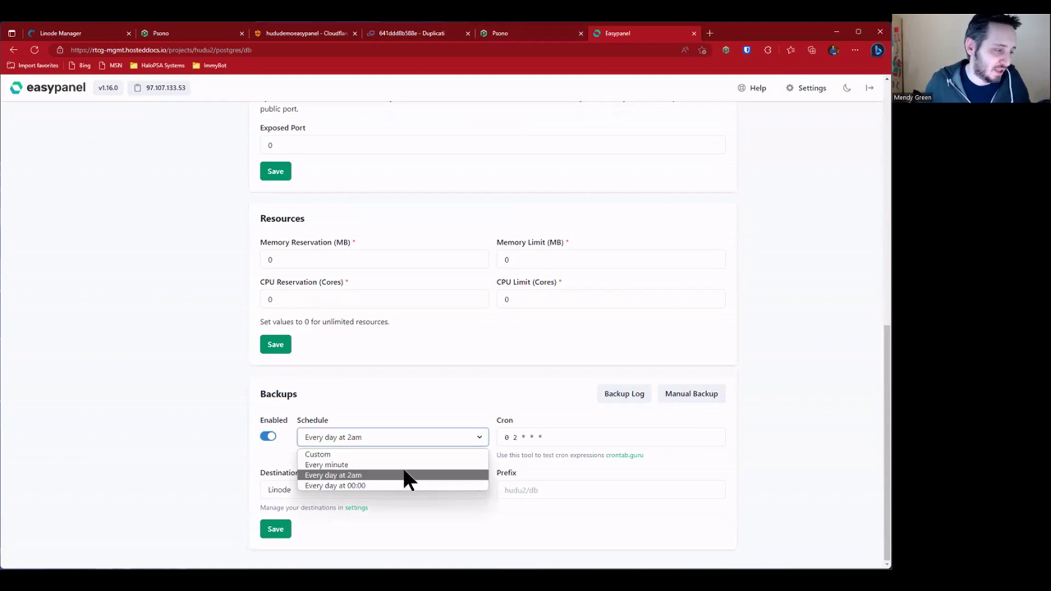
pyautogui.click(401, 454)
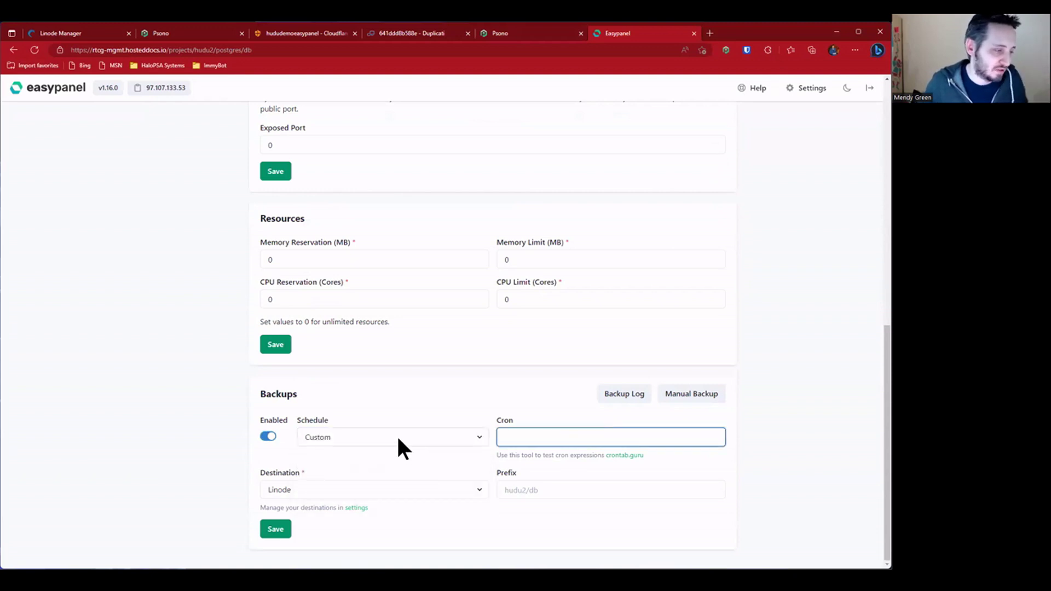
pyautogui.click(396, 434)
pyautogui.click(617, 461)
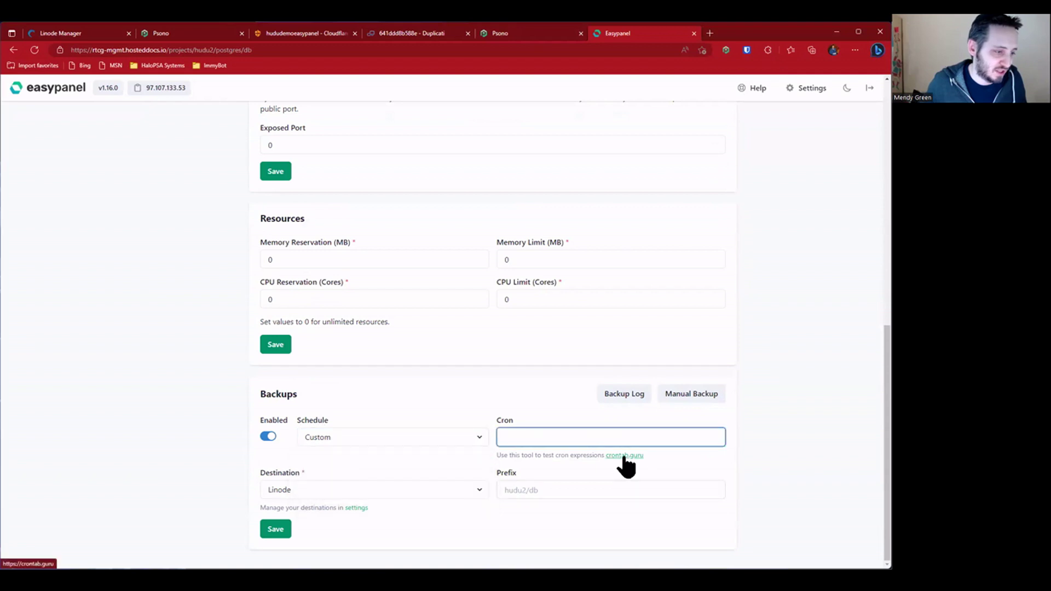
pyautogui.click(409, 435)
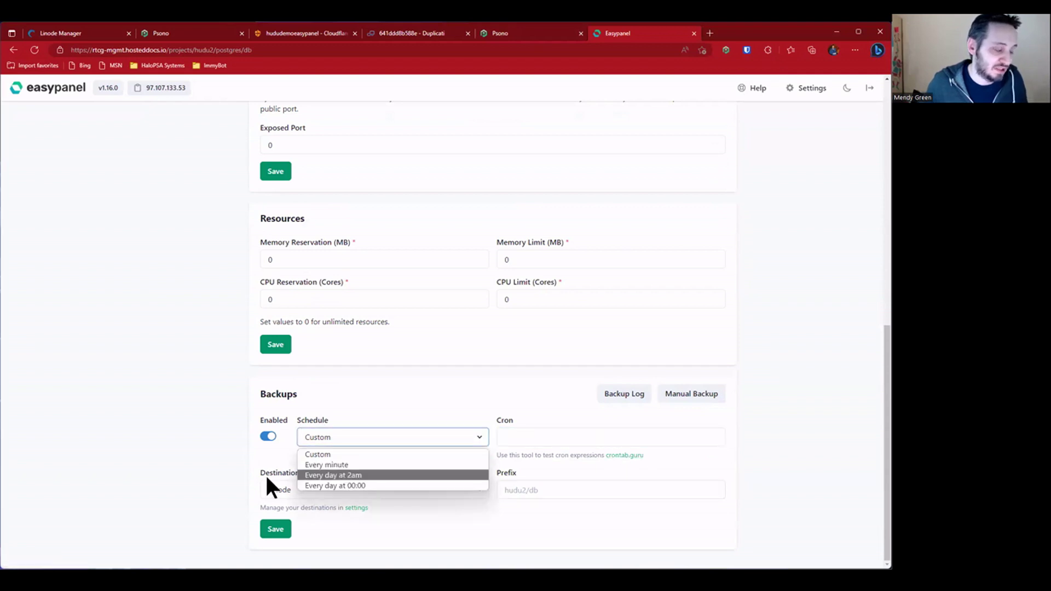
pyautogui.click(266, 479)
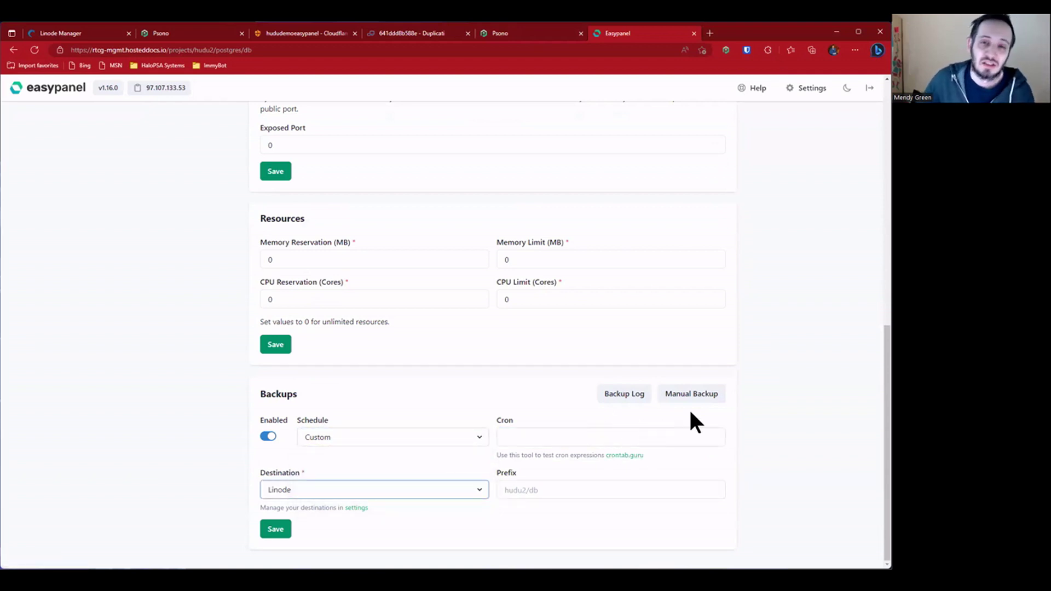